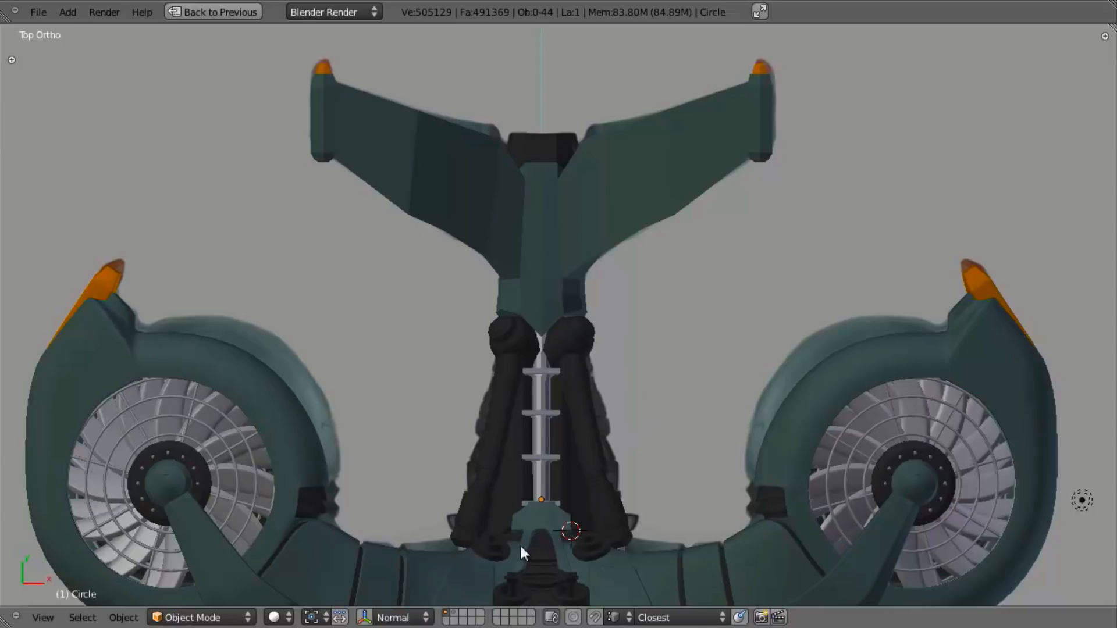
Examine the tail boom's pipes and spine from above and around, and compare them with the side-view reference in wireframe and solid shading.
{"action": "scroll", "coordinate": [572, 437], "scroll_direction": "up", "scroll_amount": 3}
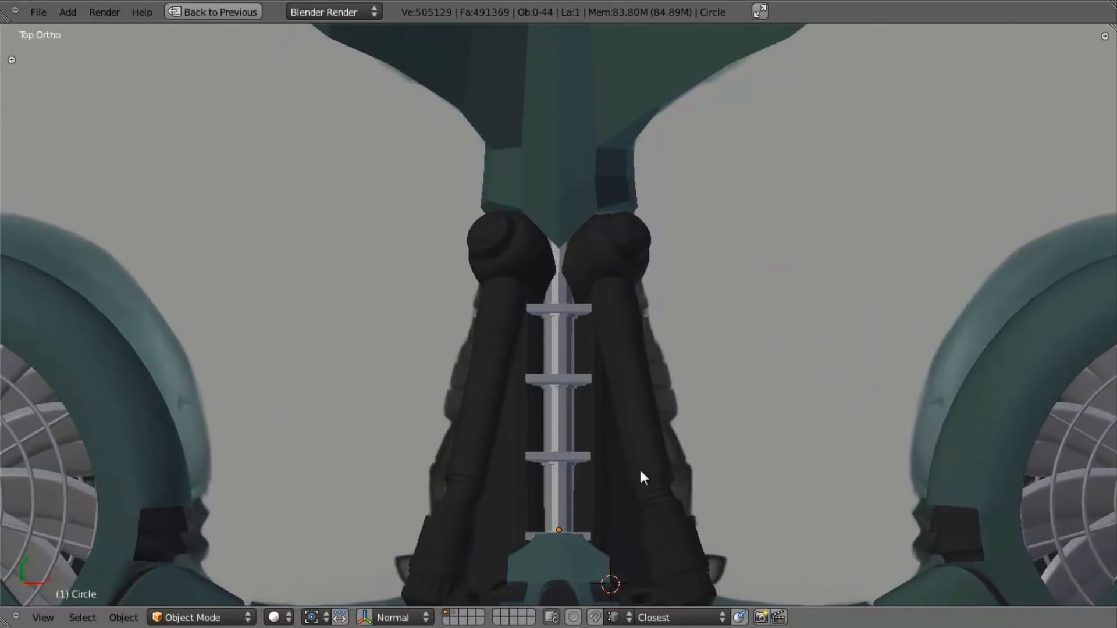
{"action": "middle_click_drag", "start_coordinate": [542, 487], "coordinate": [513, 443]}
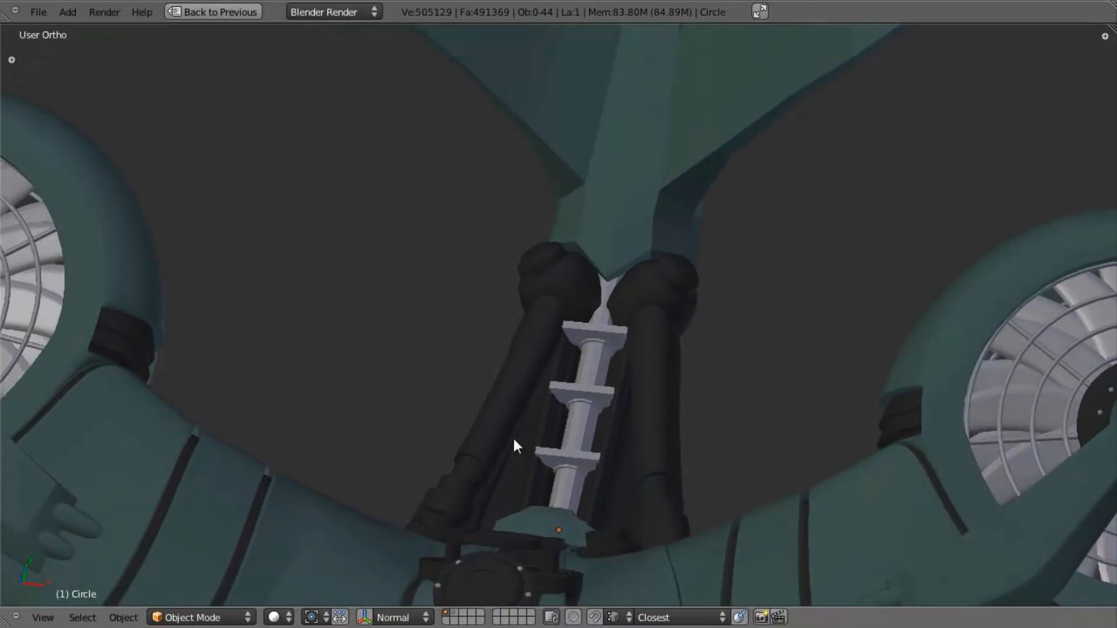
{"action": "middle_click_drag", "start_coordinate": [558, 349], "coordinate": [678, 410]}
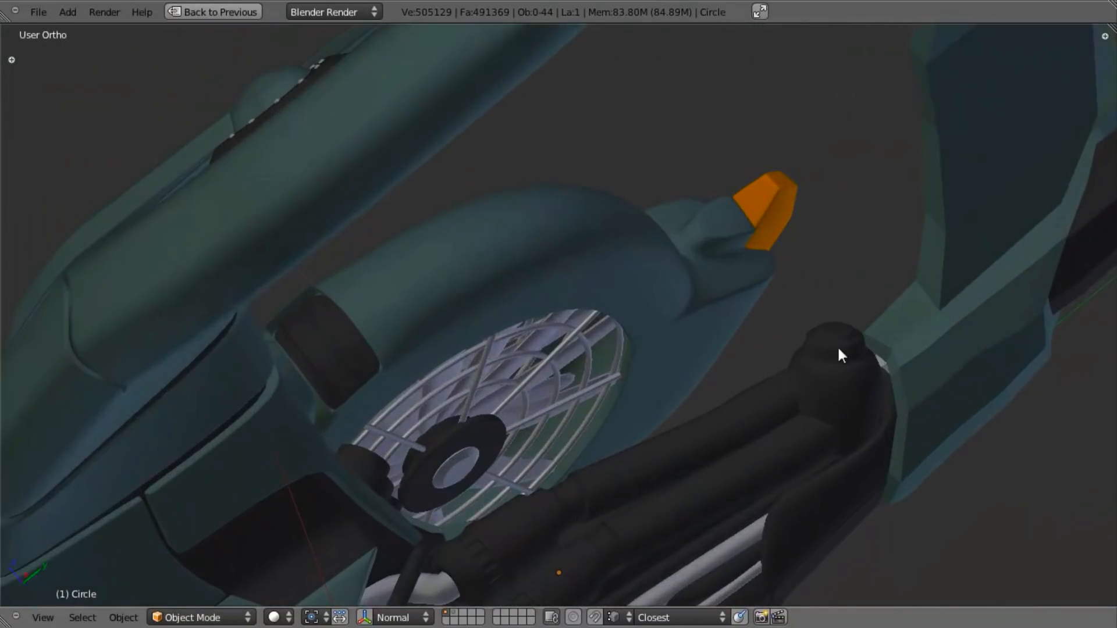
{"action": "middle_click_drag", "start_coordinate": [782, 467], "coordinate": [569, 334]}
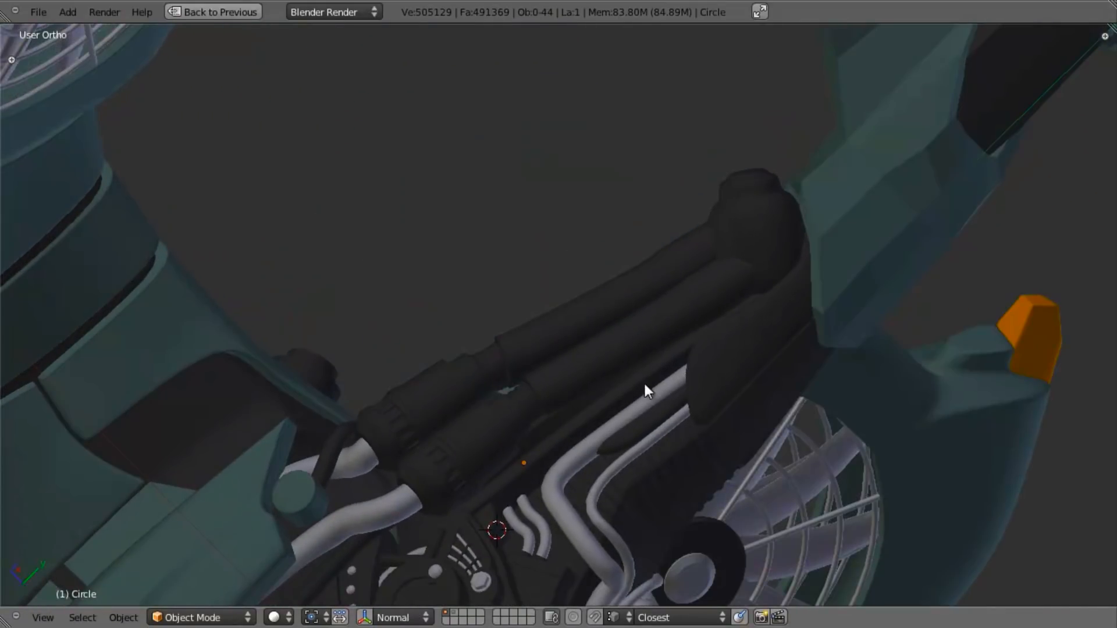
{"action": "key", "text": "KP_3"}
{"action": "key", "text": "z"}
{"action": "middle_click_drag", "start_coordinate": [682, 446], "coordinate": [663, 393], "text": "shift"}
{"action": "scroll", "coordinate": [663, 393], "scroll_direction": "up", "scroll_amount": 3}
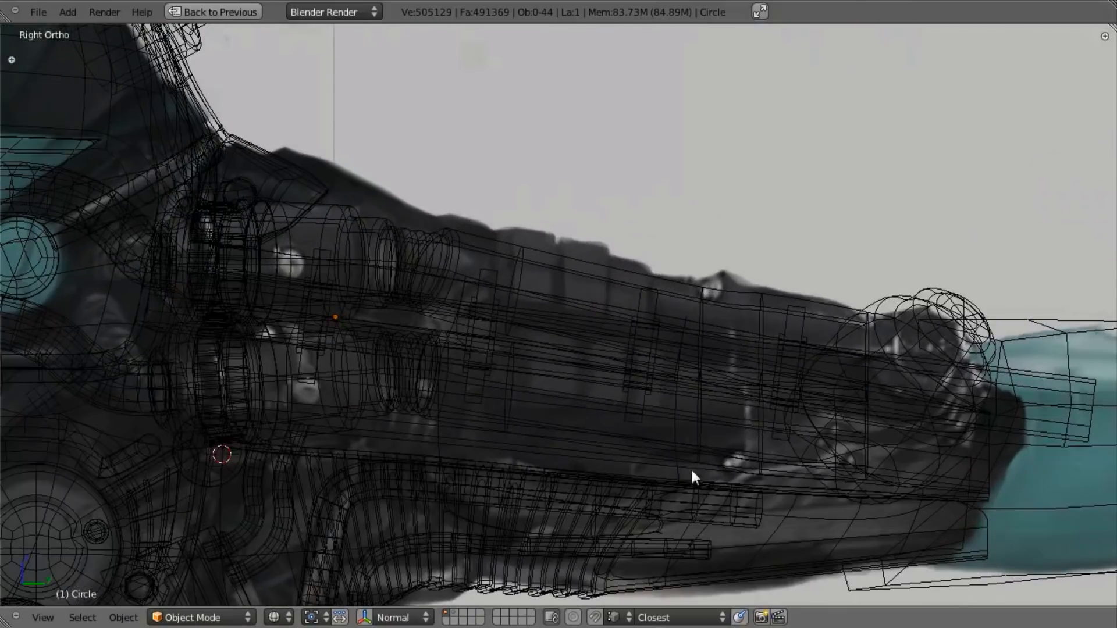
{"action": "key", "text": "z"}
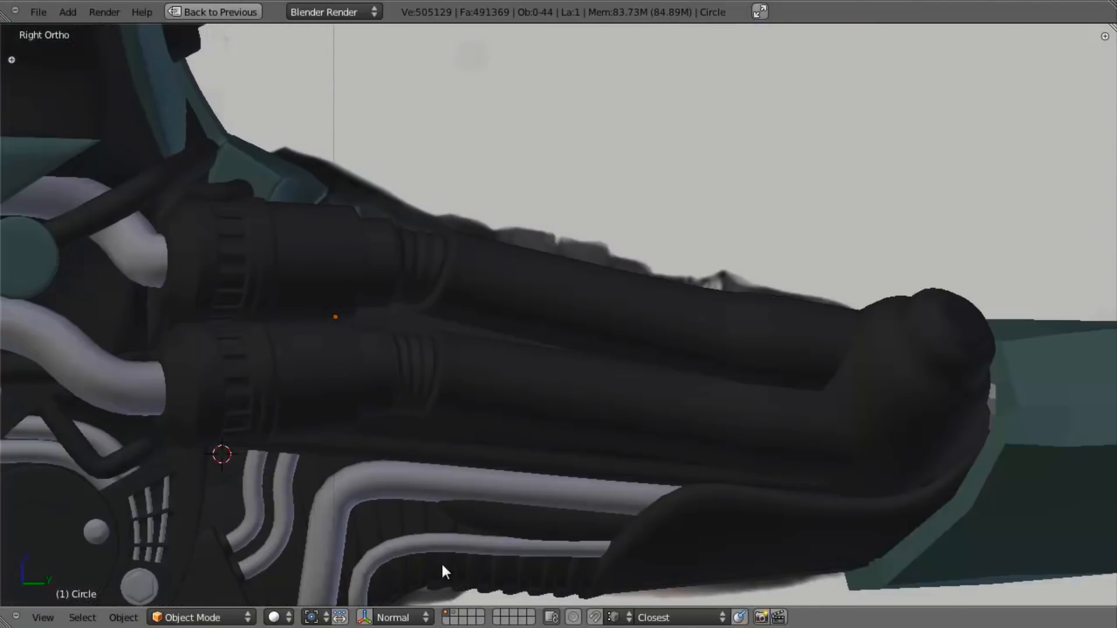
Hide the model by switching to an empty layer and study the tail boom's reference art in side and top views.
{"action": "left_click", "coordinate": [463, 617]}
{"action": "middle_click_drag", "start_coordinate": [949, 430], "coordinate": [914, 354], "text": "shift"}
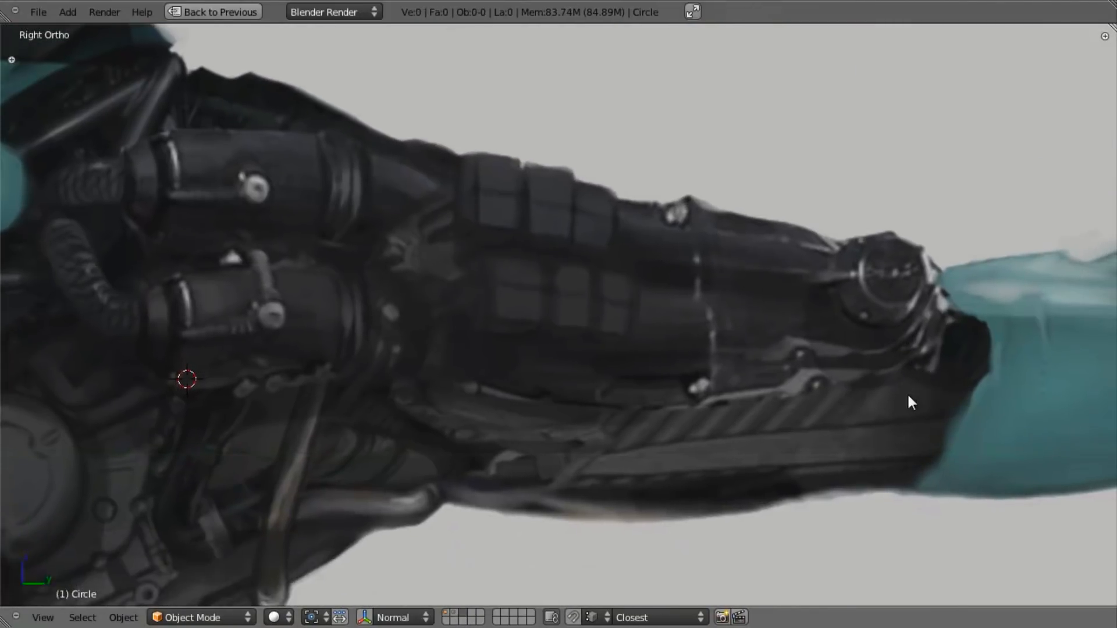
{"action": "scroll", "coordinate": [909, 395], "scroll_direction": "down", "scroll_amount": 2}
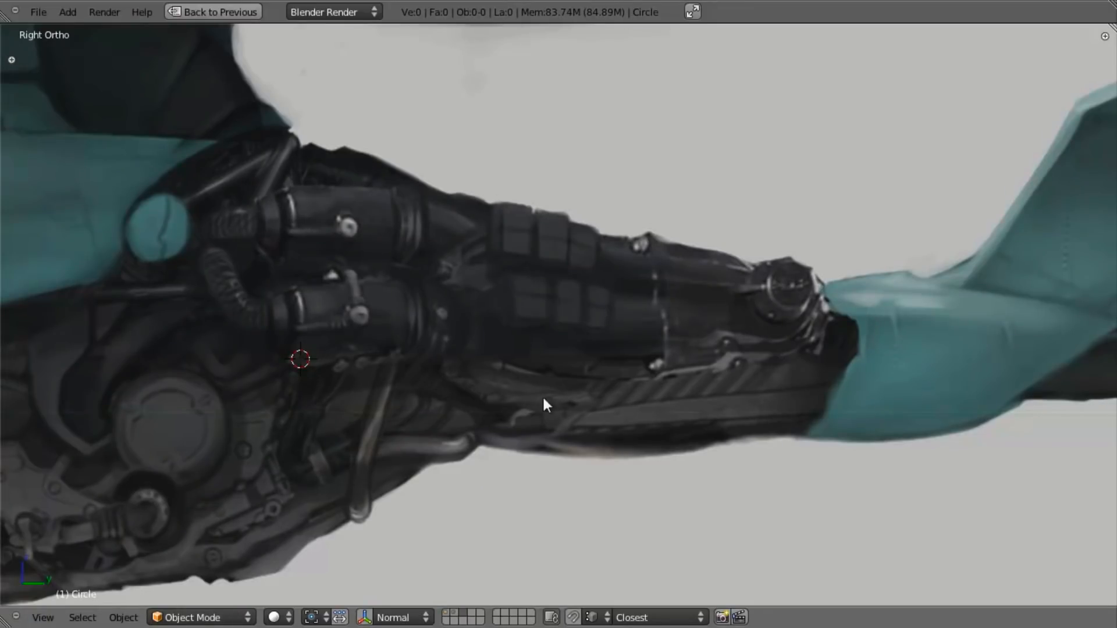
{"action": "key", "text": "KP_7"}
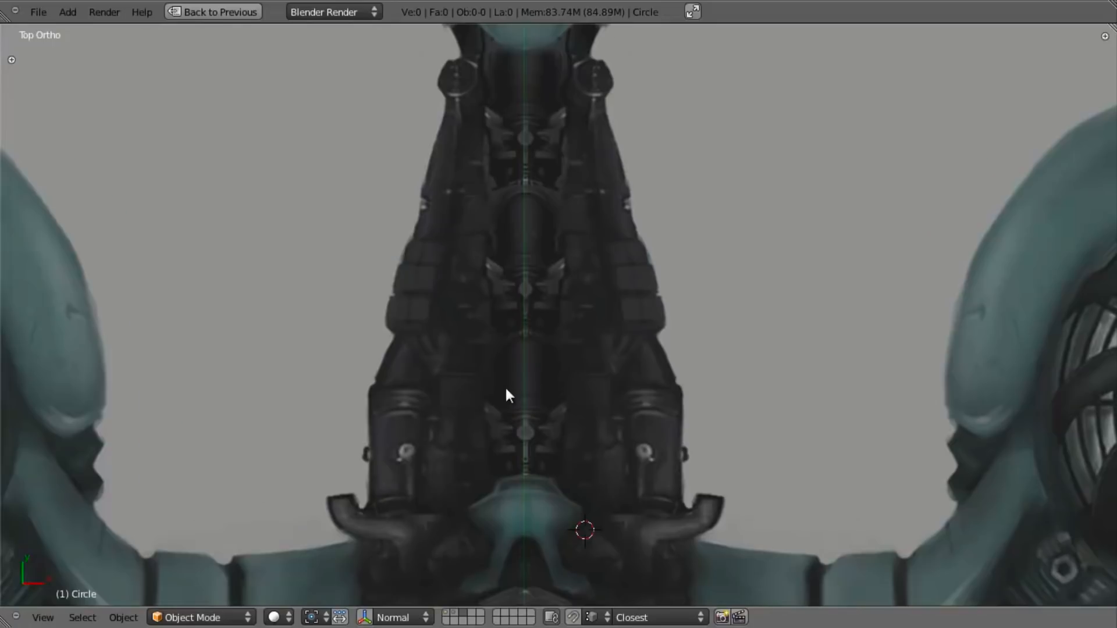
{"action": "scroll", "coordinate": [505, 387], "scroll_direction": "down", "scroll_amount": 1}
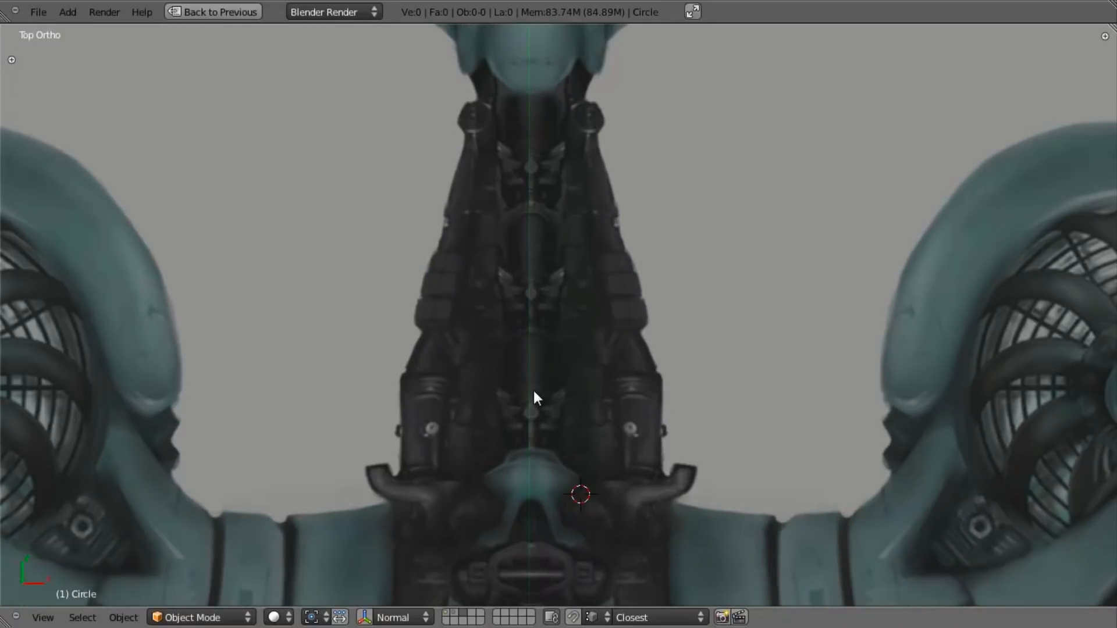
{"action": "scroll", "coordinate": [534, 390], "scroll_direction": "up", "scroll_amount": 2}
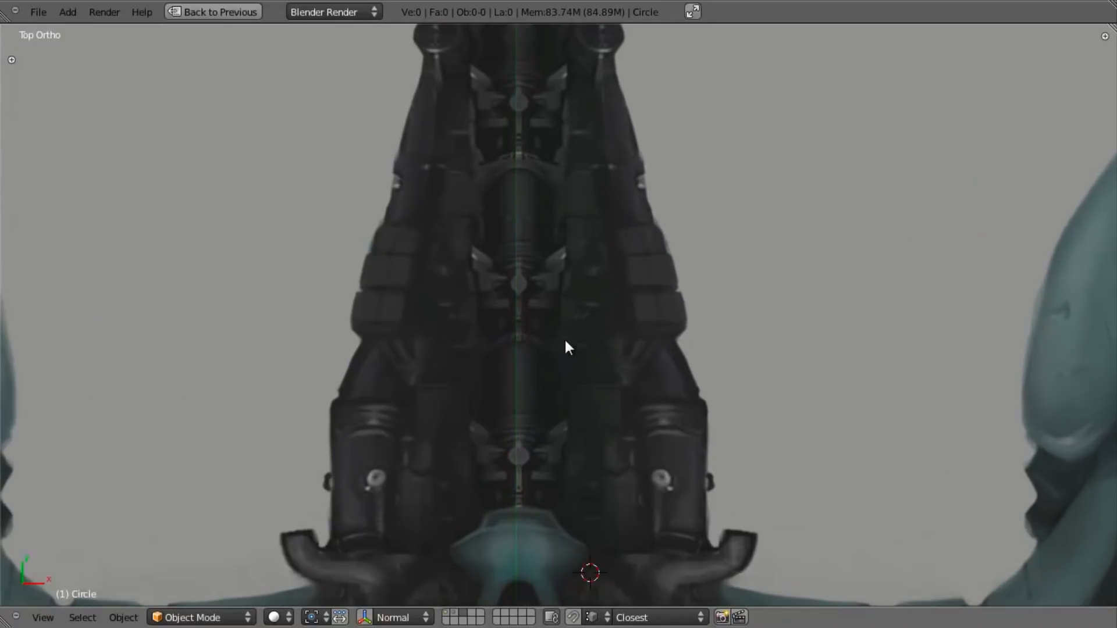
{"action": "scroll", "coordinate": [549, 250], "scroll_direction": "down", "scroll_amount": 1}
{"action": "scroll", "coordinate": [543, 261], "scroll_direction": "up", "scroll_amount": 1}
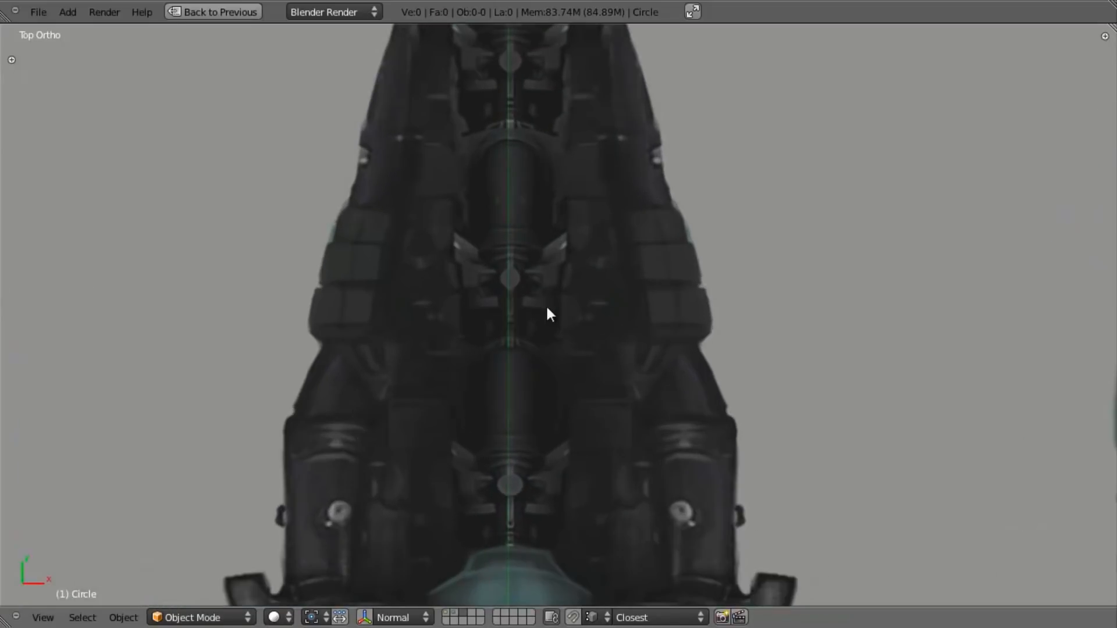
{"action": "scroll", "coordinate": [579, 390], "scroll_direction": "down", "scroll_amount": 1}
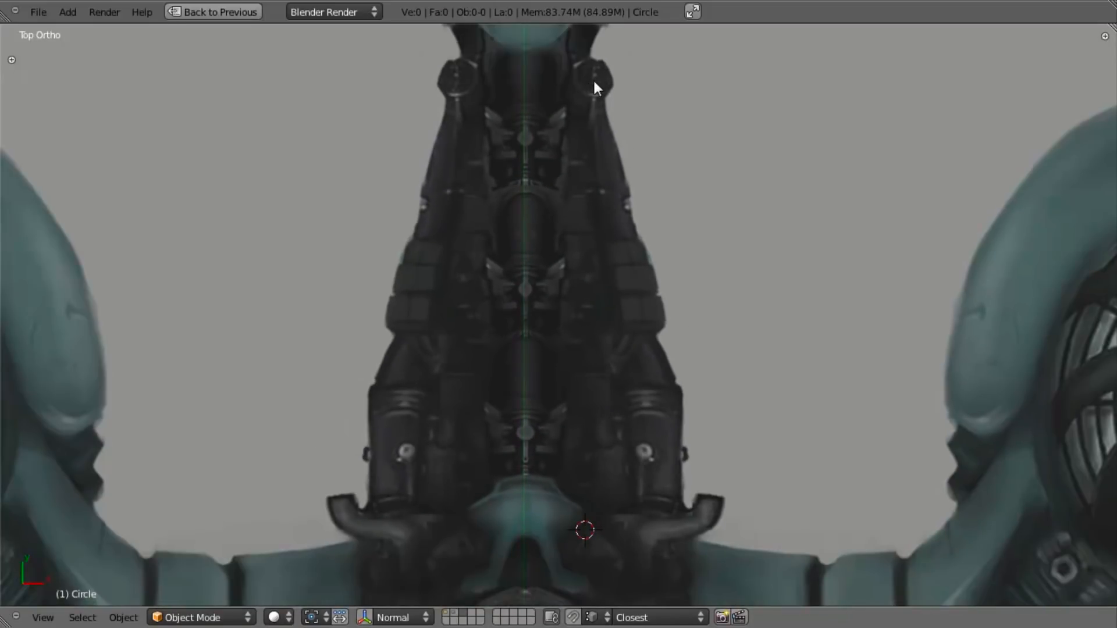
{"action": "scroll", "coordinate": [593, 101], "scroll_direction": "down", "scroll_amount": 2}
{"action": "middle_click_drag", "start_coordinate": [601, 230], "coordinate": [603, 281], "text": "shift"}
{"action": "scroll", "coordinate": [599, 343], "scroll_direction": "up", "scroll_amount": 1}
{"action": "middle_click_drag", "start_coordinate": [593, 359], "coordinate": [591, 314], "text": "shift"}
{"action": "scroll", "coordinate": [599, 356], "scroll_direction": "up", "scroll_amount": 1}
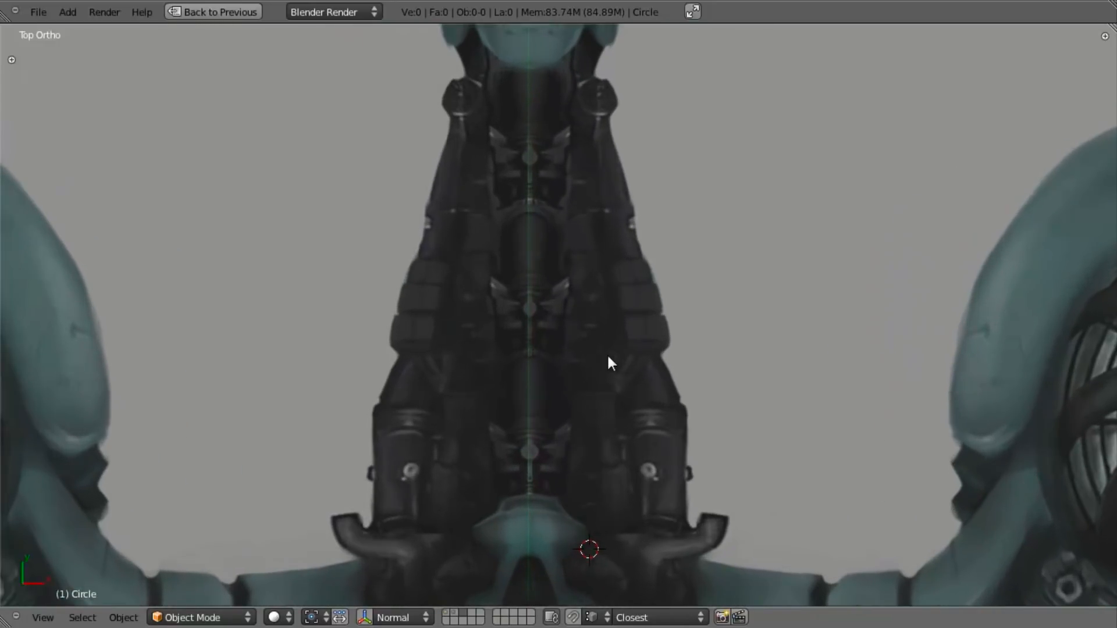
Bring back the model's layer and compare the tail boom geometry with the side-view reference in wireframe.
{"action": "left_click", "coordinate": [452, 618]}
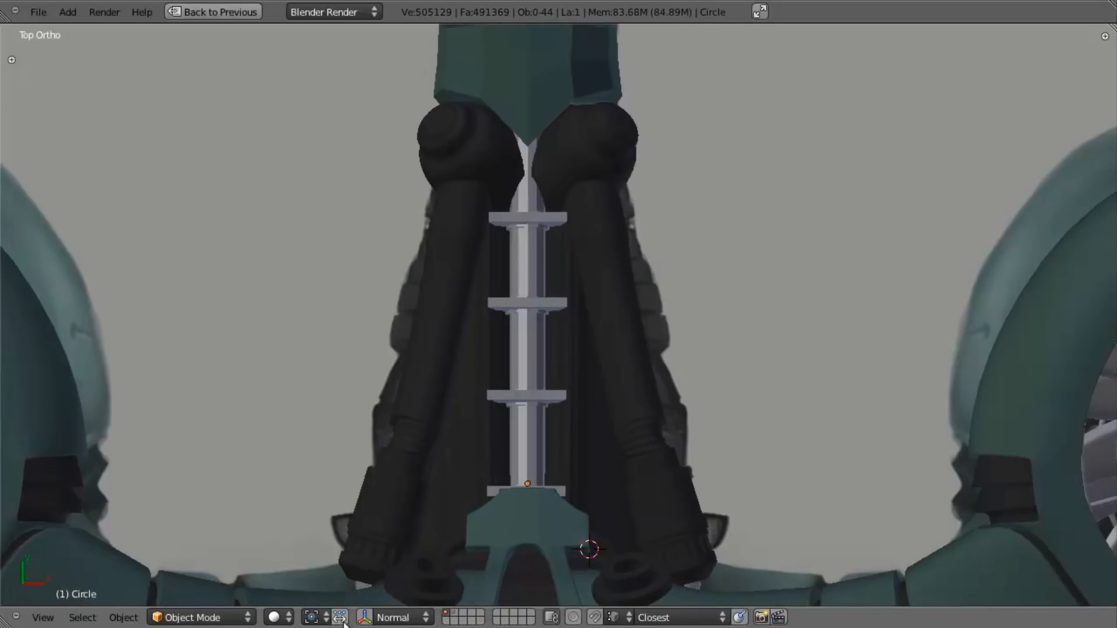
{"action": "mouse_move", "coordinate": [582, 484]}
{"action": "middle_mouse_down"}
{"action": "mouse_move", "coordinate": [613, 435]}
{"action": "mouse_move", "coordinate": [544, 442]}
{"action": "mouse_move", "coordinate": [438, 310]}
{"action": "middle_mouse_up"}
{"action": "key", "text": "KP_3"}
{"action": "scroll", "coordinate": [697, 394], "scroll_direction": "up", "scroll_amount": 4}
{"action": "key", "text": "z"}
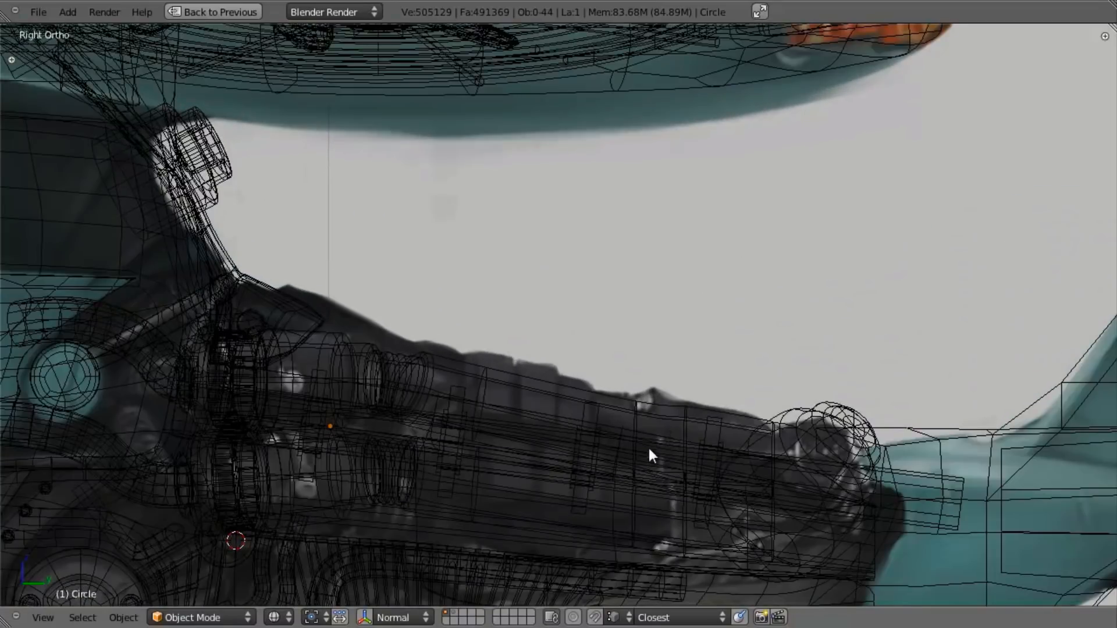
{"action": "scroll", "coordinate": [650, 351], "scroll_direction": "down", "scroll_amount": 2}
{"action": "key", "text": "z"}
{"action": "scroll", "coordinate": [645, 364], "scroll_direction": "down", "scroll_amount": 4}
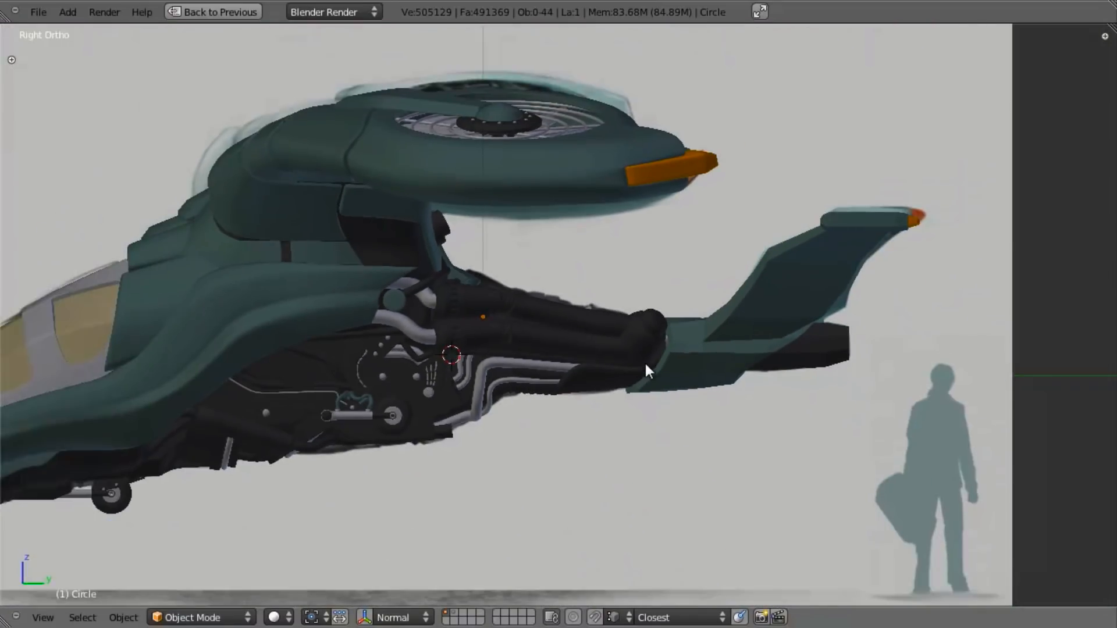
Inspect the whole aircraft and the tail section from below, above and behind, including the spine, tail fins and rear exhaust.
{"action": "scroll", "coordinate": [644, 364], "scroll_direction": "down", "scroll_amount": 2}
{"action": "middle_click_drag", "start_coordinate": [628, 391], "coordinate": [588, 180]}
{"action": "scroll", "coordinate": [535, 239], "scroll_direction": "up", "scroll_amount": 2}
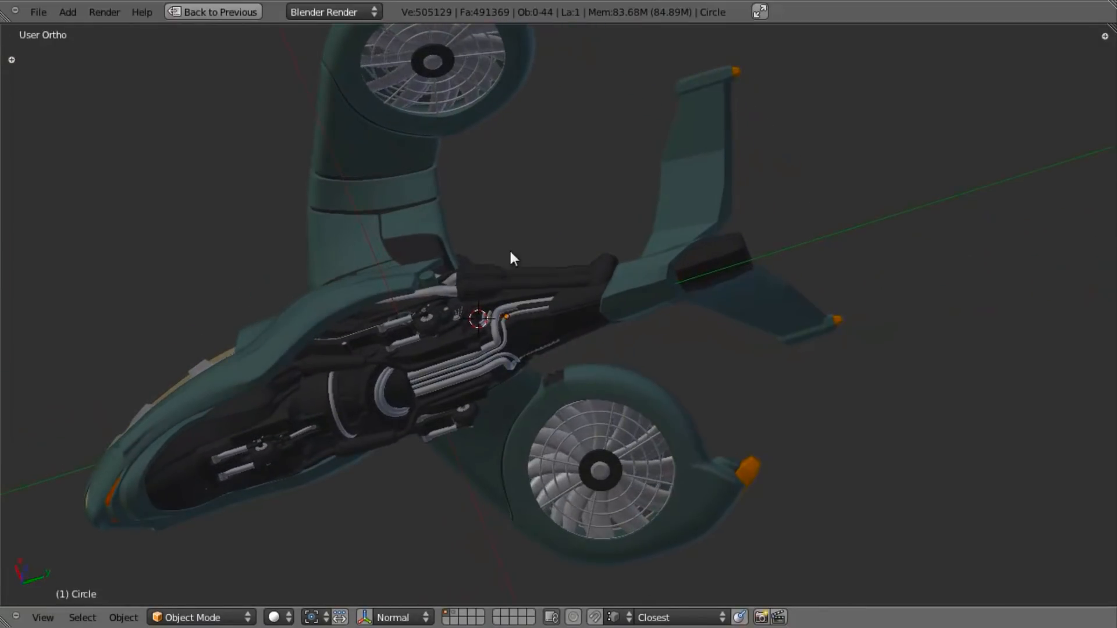
{"action": "scroll", "coordinate": [487, 273], "scroll_direction": "up", "scroll_amount": 2}
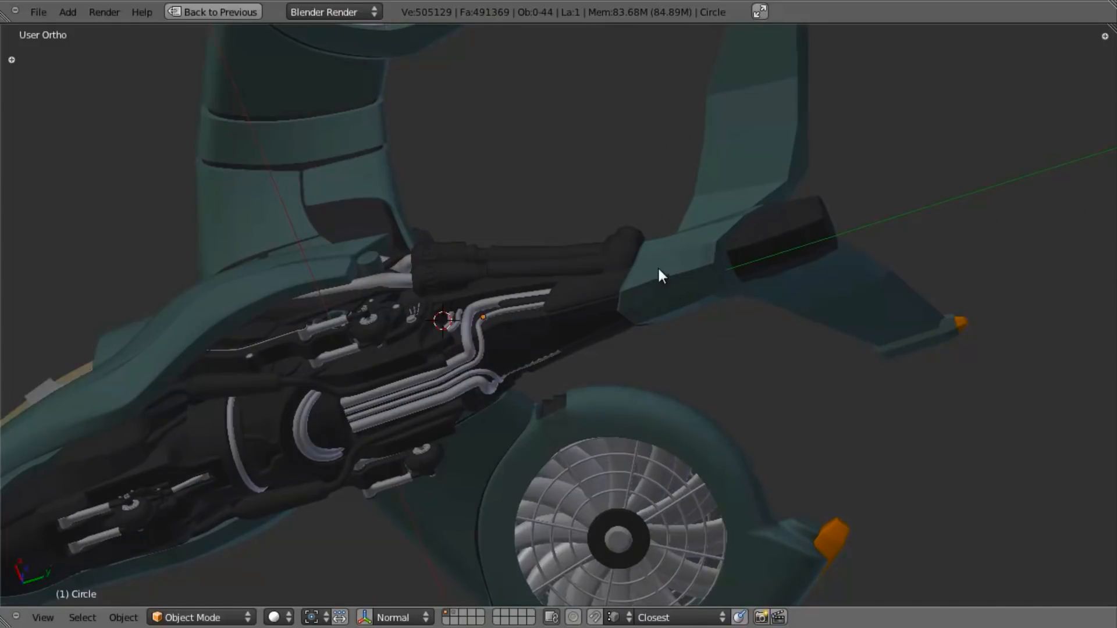
{"action": "scroll", "coordinate": [660, 273], "scroll_direction": "down", "scroll_amount": 4}
{"action": "middle_click_drag", "start_coordinate": [531, 207], "coordinate": [500, 390]}
{"action": "scroll", "coordinate": [552, 242], "scroll_direction": "up", "scroll_amount": 2}
{"action": "middle_click_drag", "start_coordinate": [553, 241], "coordinate": [467, 317]}
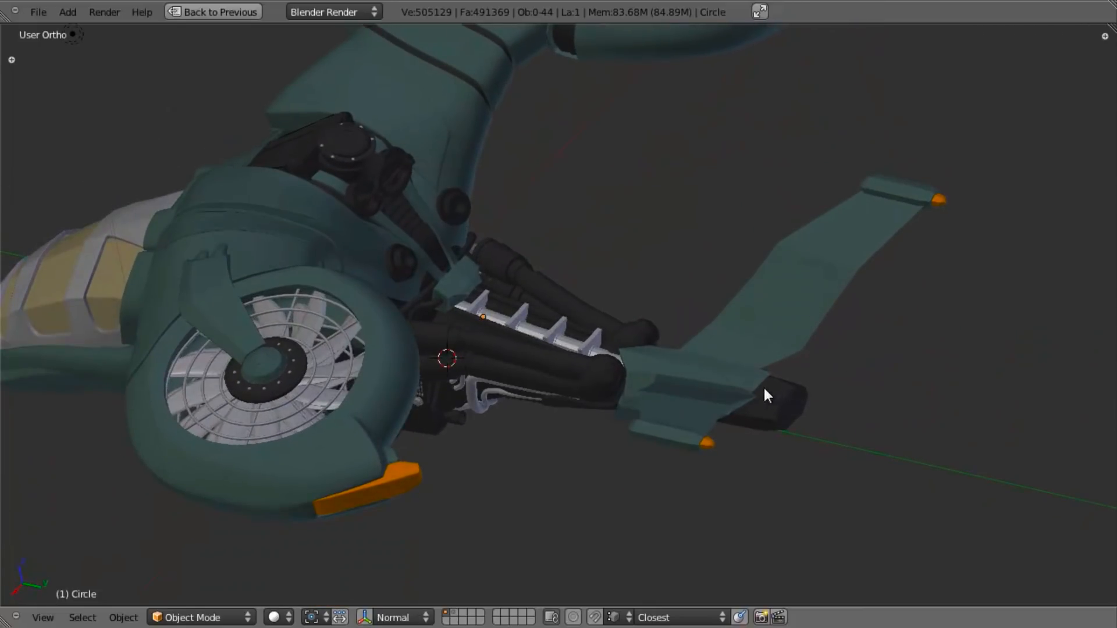
{"action": "middle_click_drag", "start_coordinate": [592, 265], "coordinate": [568, 328]}
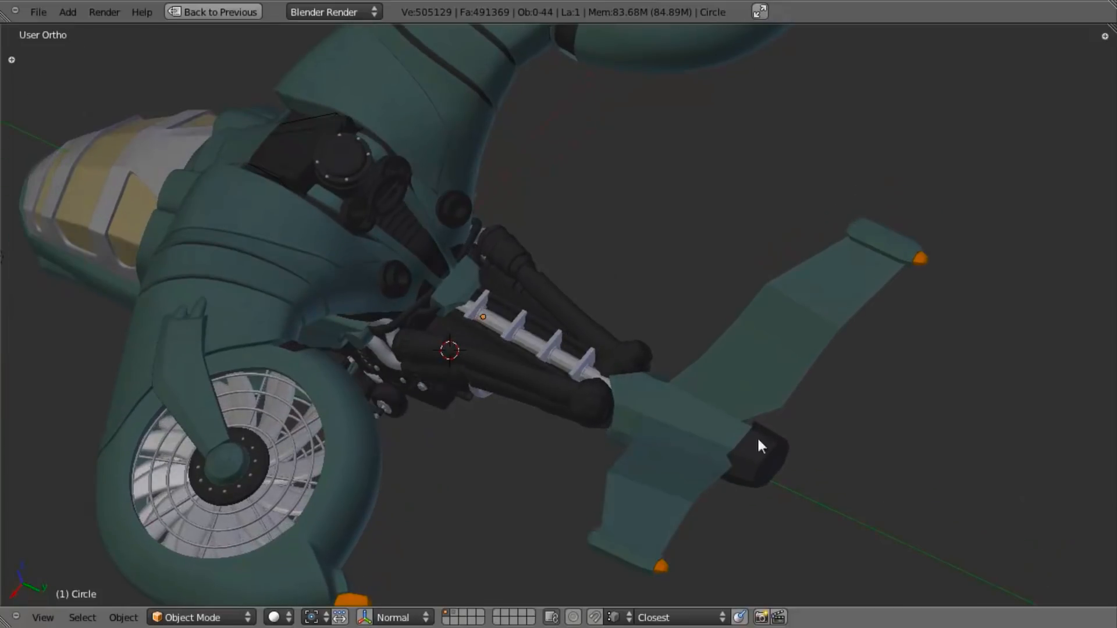
{"action": "scroll", "coordinate": [559, 401], "scroll_direction": "up", "scroll_amount": 7}
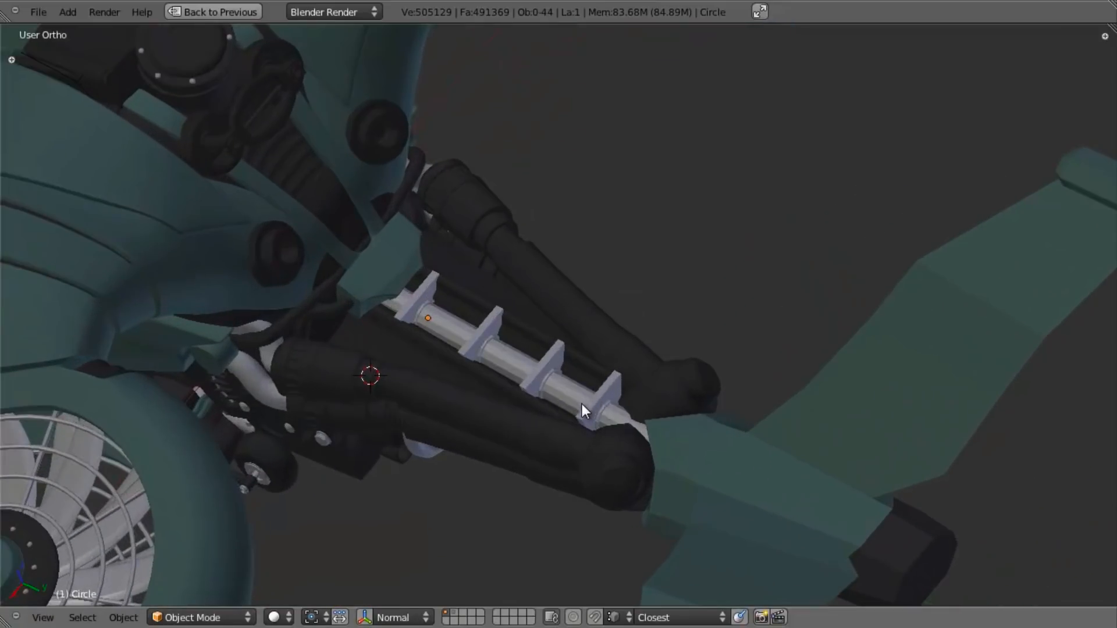
{"action": "scroll", "coordinate": [422, 406], "scroll_direction": "down", "scroll_amount": 2}
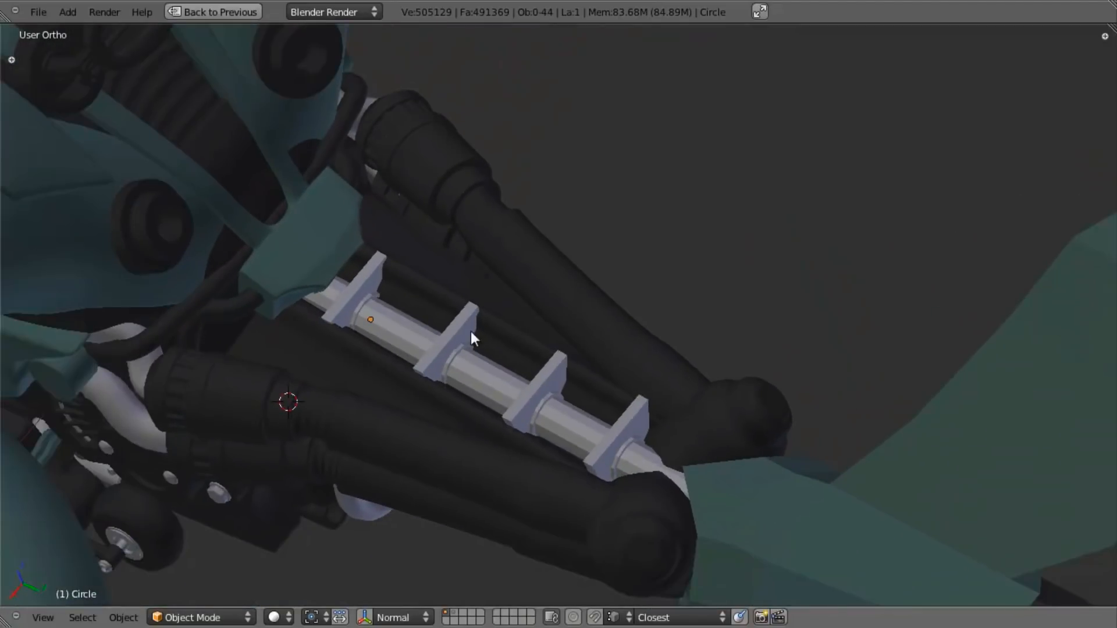
{"action": "scroll", "coordinate": [431, 395], "scroll_direction": "down", "scroll_amount": 3}
{"action": "middle_click_drag", "start_coordinate": [430, 361], "coordinate": [465, 289]}
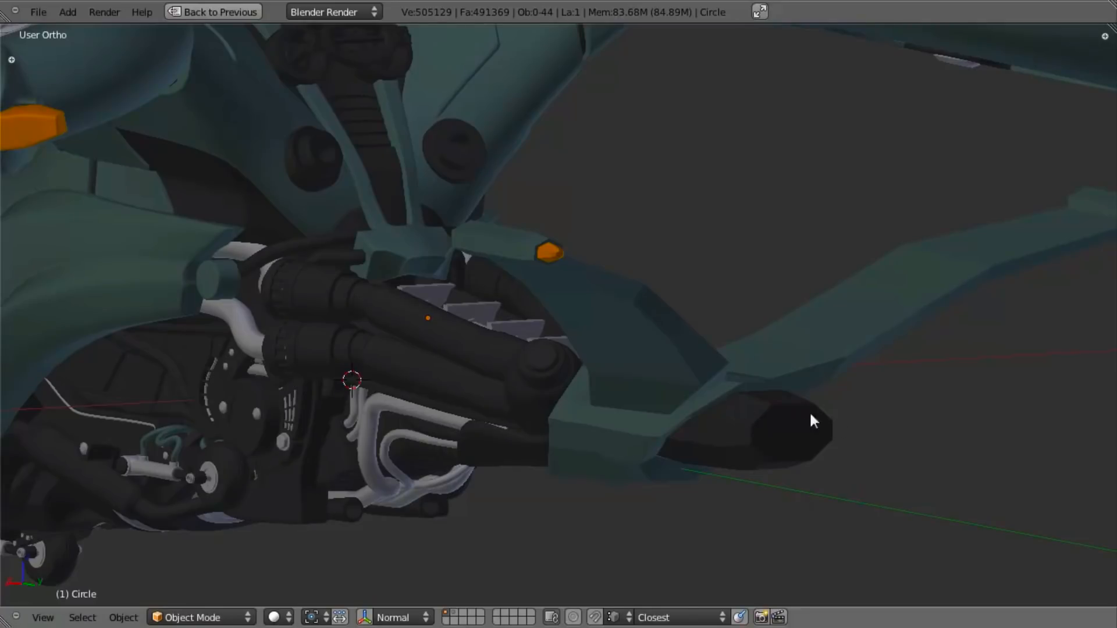
Select the geo_body_mid object by its panel under the tail boom in the side view.
{"action": "key", "text": "KP_3"}
{"action": "scroll", "coordinate": [669, 416], "scroll_direction": "up", "scroll_amount": 4}
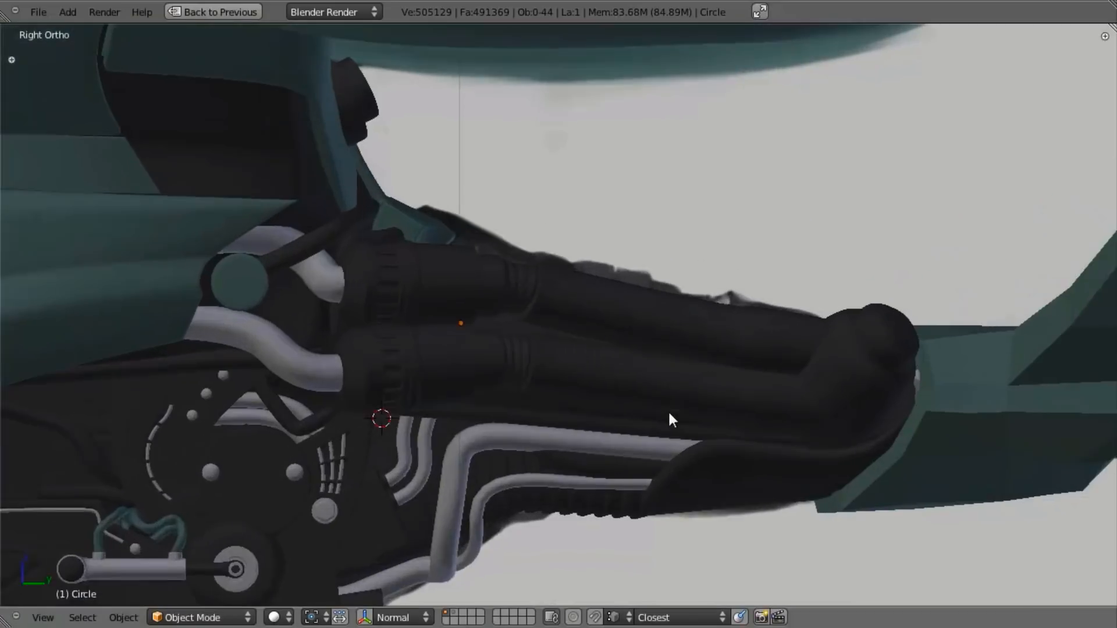
{"action": "right_click", "coordinate": [730, 481]}
{"action": "key", "text": "g"}
{"action": "right_click", "coordinate": [696, 515]}
{"action": "scroll", "coordinate": [689, 500], "scroll_direction": "down", "scroll_amount": 2}
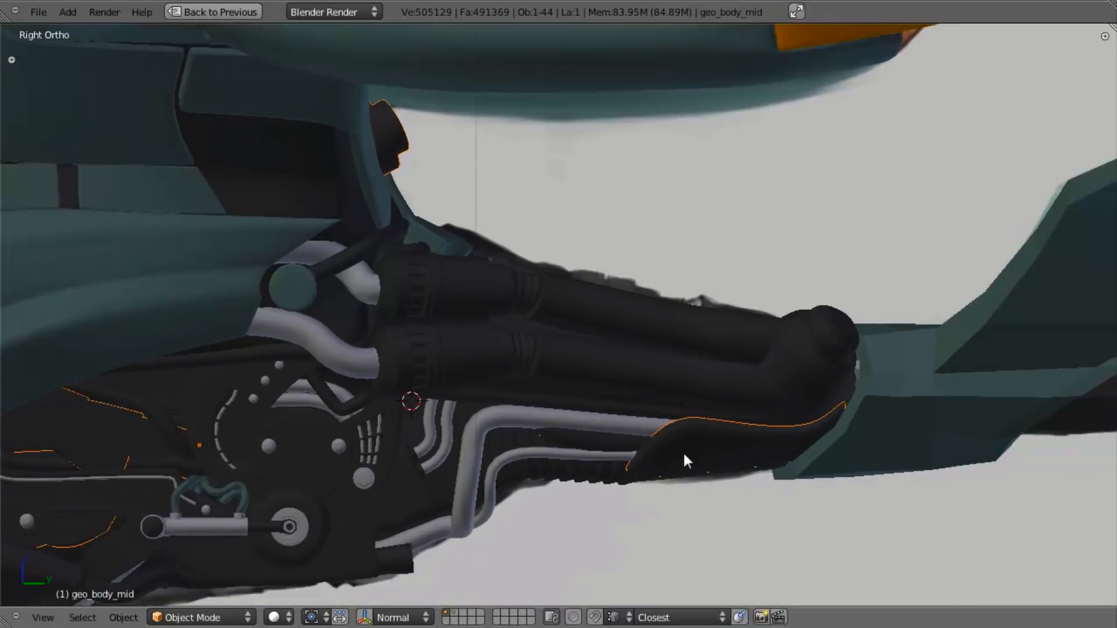
Separate the panels under the tail boom from the geo_body_mid mesh into their own object.
{"action": "key", "text": "z"}
{"action": "scroll", "coordinate": [669, 442], "scroll_direction": "down", "scroll_amount": 4}
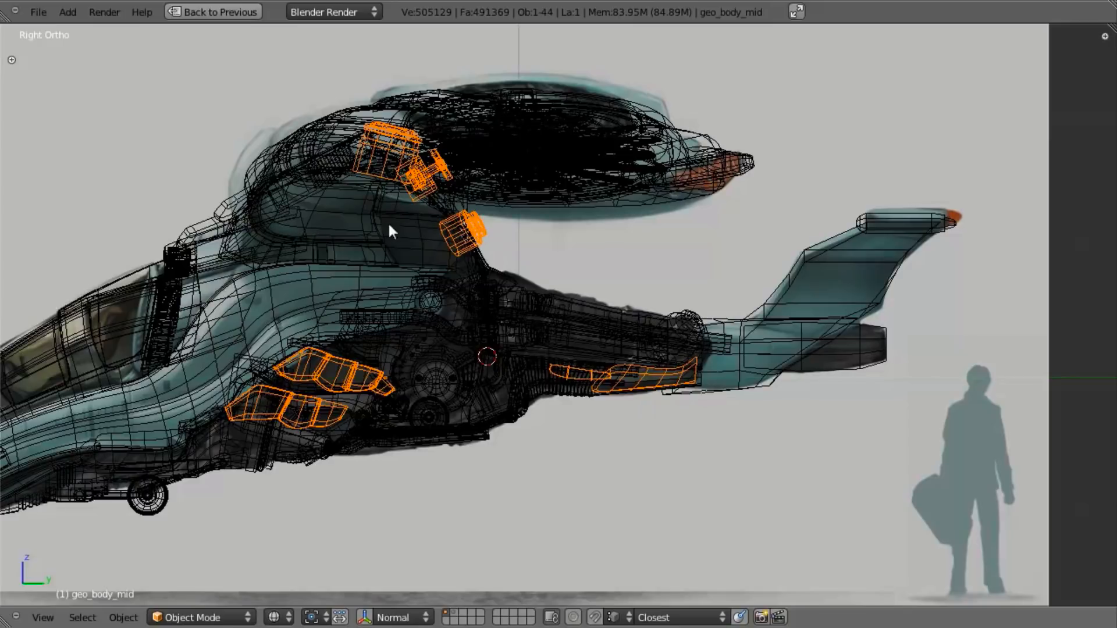
{"action": "key", "text": "Tab"}
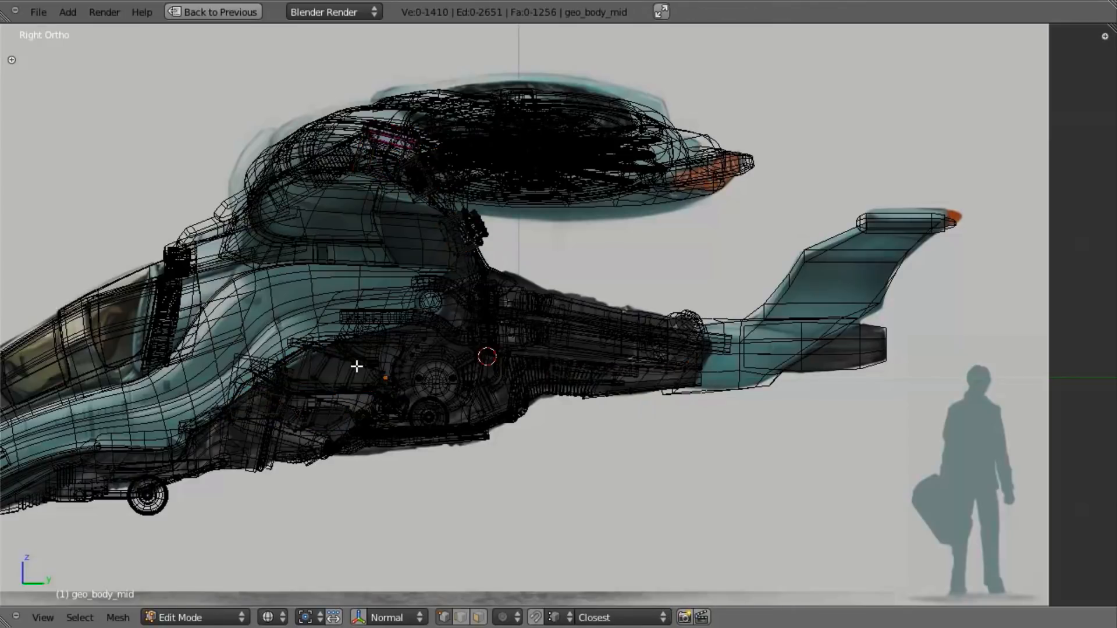
{"action": "key", "text": "a"}
{"action": "key", "text": "a"}
{"action": "key", "text": "b"}
{"action": "left_click_drag", "start_coordinate": [553, 196], "coordinate": [735, 400]}
{"action": "left_click_drag", "start_coordinate": [505, 283], "coordinate": [598, 425]}
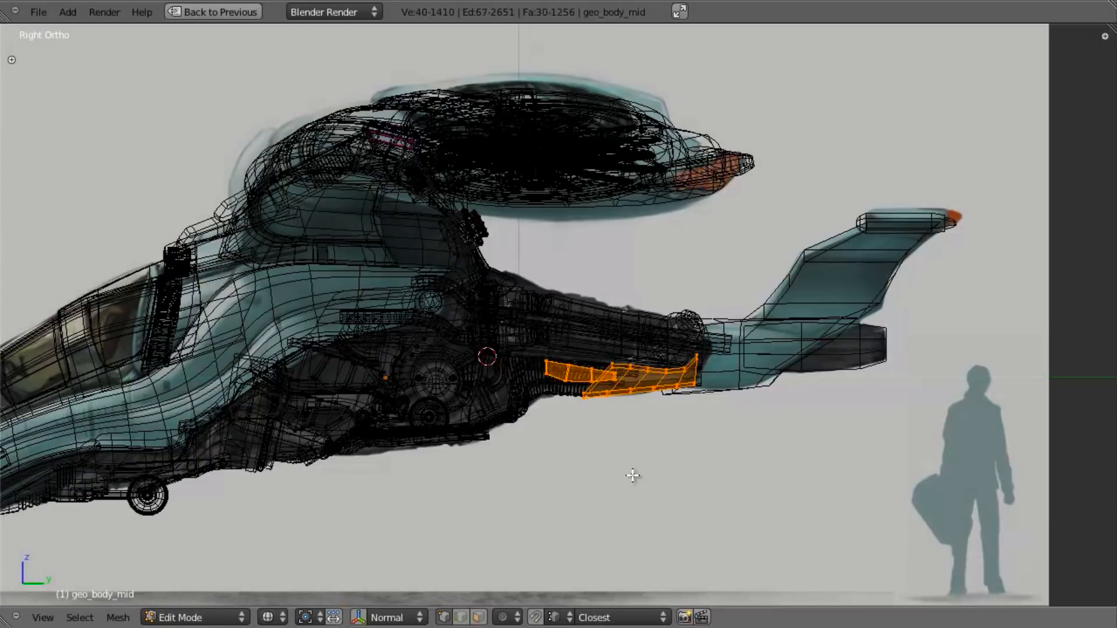
{"action": "scroll", "coordinate": [549, 343], "scroll_direction": "up", "scroll_amount": 5}
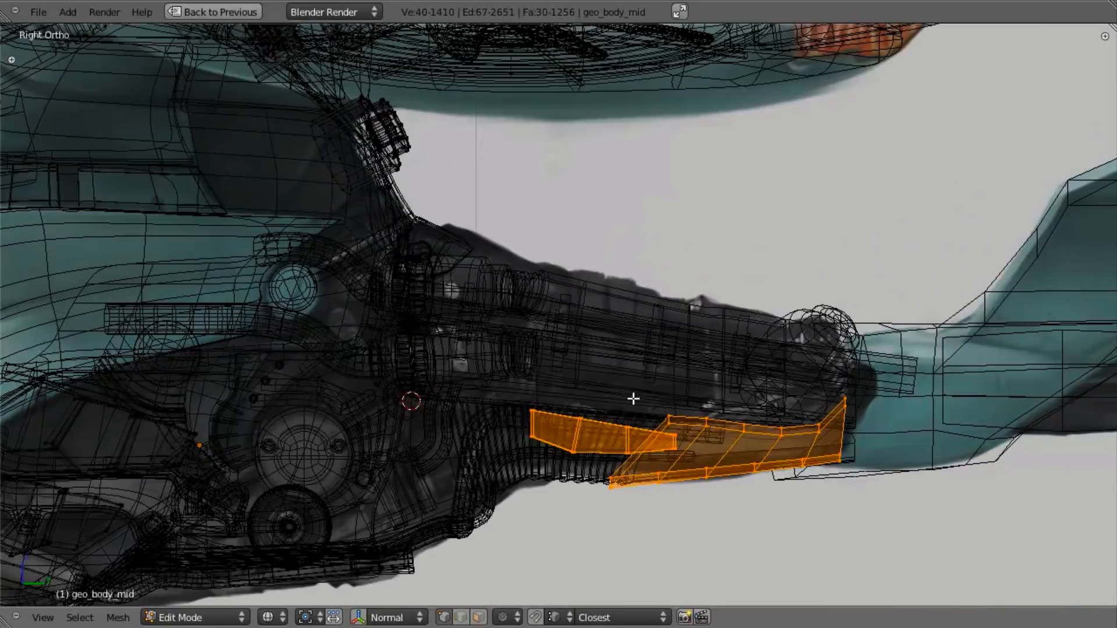
{"action": "key", "text": "p"}
{"action": "left_click", "coordinate": [548, 347]}
{"action": "key", "text": "Tab"}
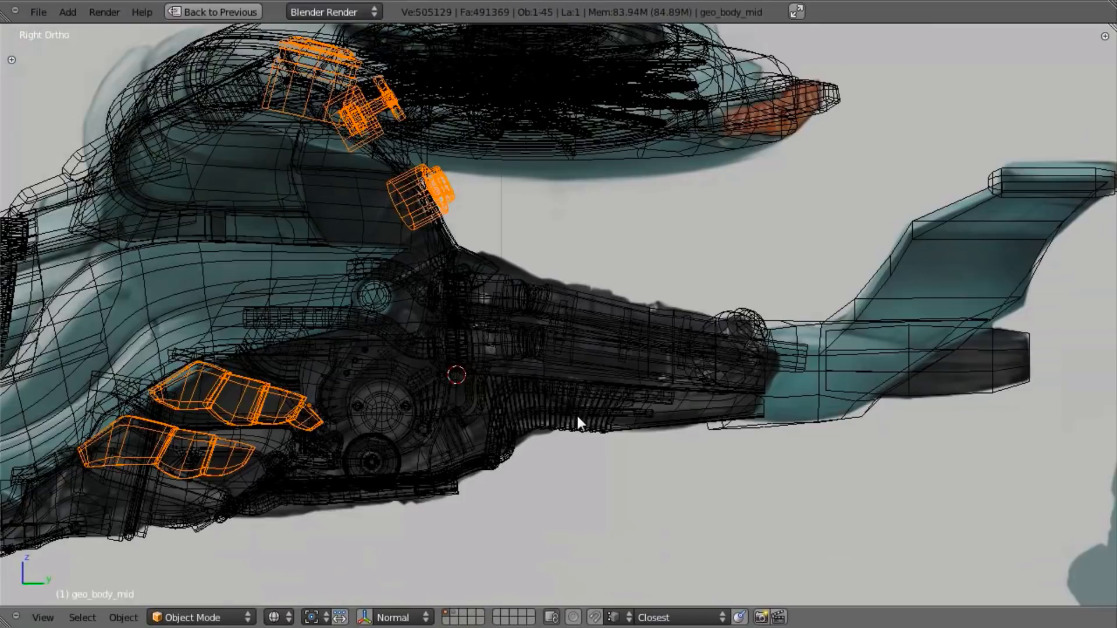
Select the separated tail panel object and check it against the whole aircraft in the side view.
{"action": "right_click", "coordinate": [680, 446]}
{"action": "right_click", "coordinate": [685, 438]}
{"action": "right_click", "coordinate": [710, 441]}
{"action": "right_click", "coordinate": [735, 440]}
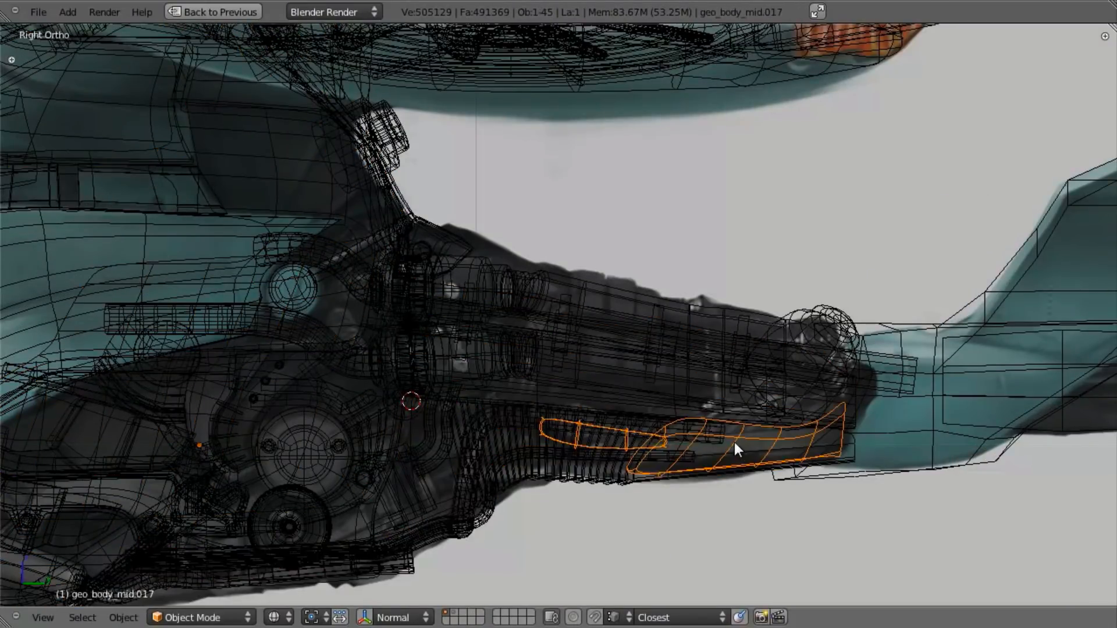
{"action": "scroll", "coordinate": [560, 445], "scroll_direction": "down", "scroll_amount": 3}
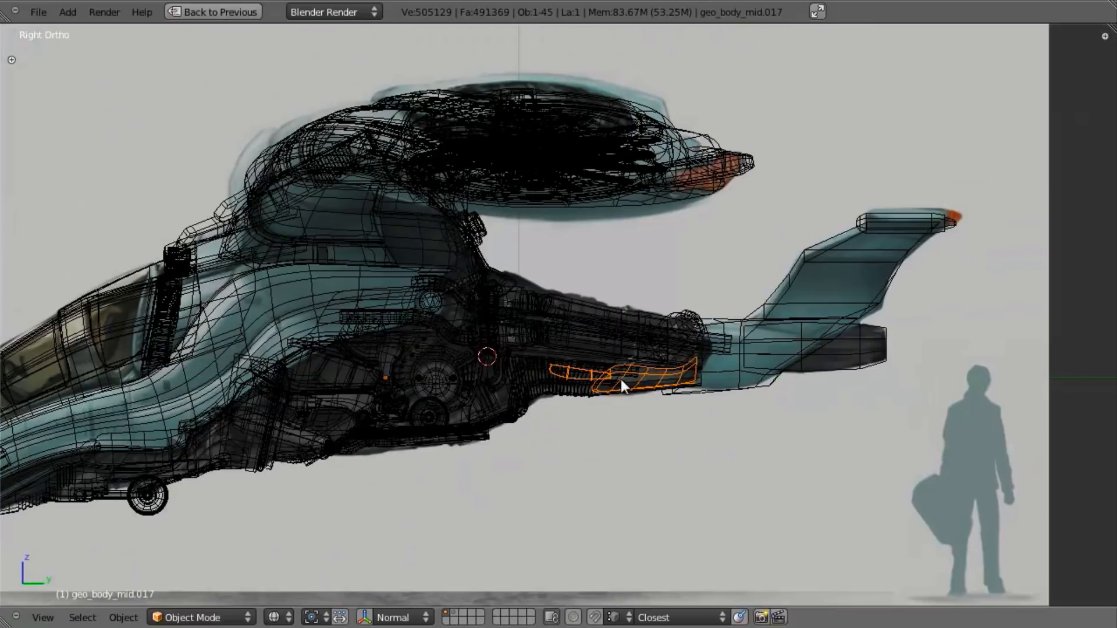
{"action": "scroll", "coordinate": [574, 388], "scroll_direction": "down", "scroll_amount": 6}
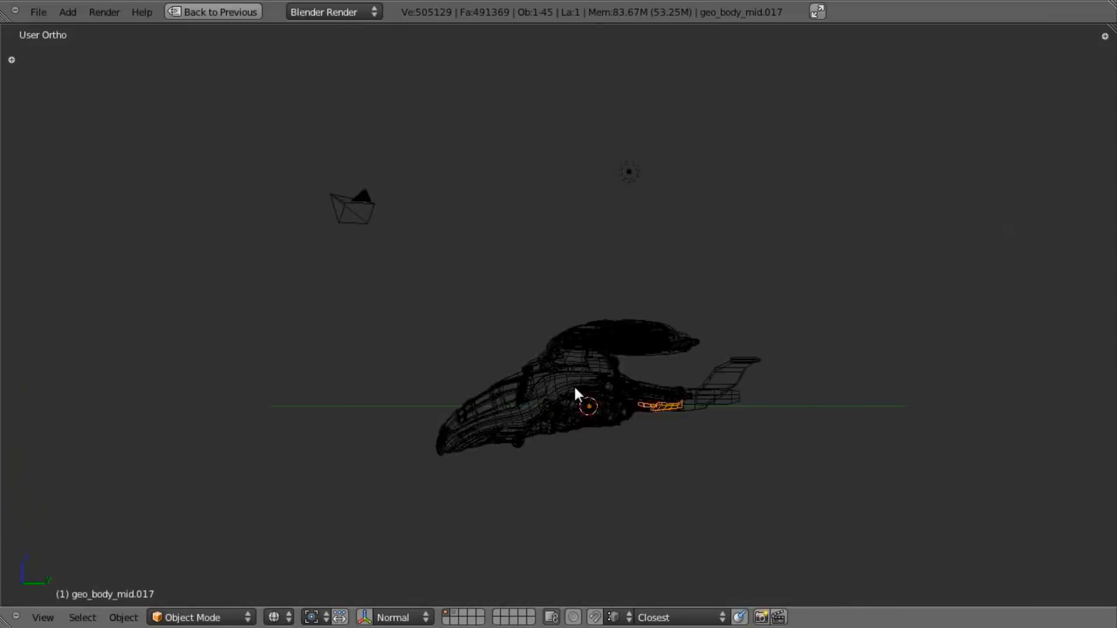
{"action": "middle_click_drag", "start_coordinate": [611, 462], "coordinate": [588, 386], "text": "shift"}
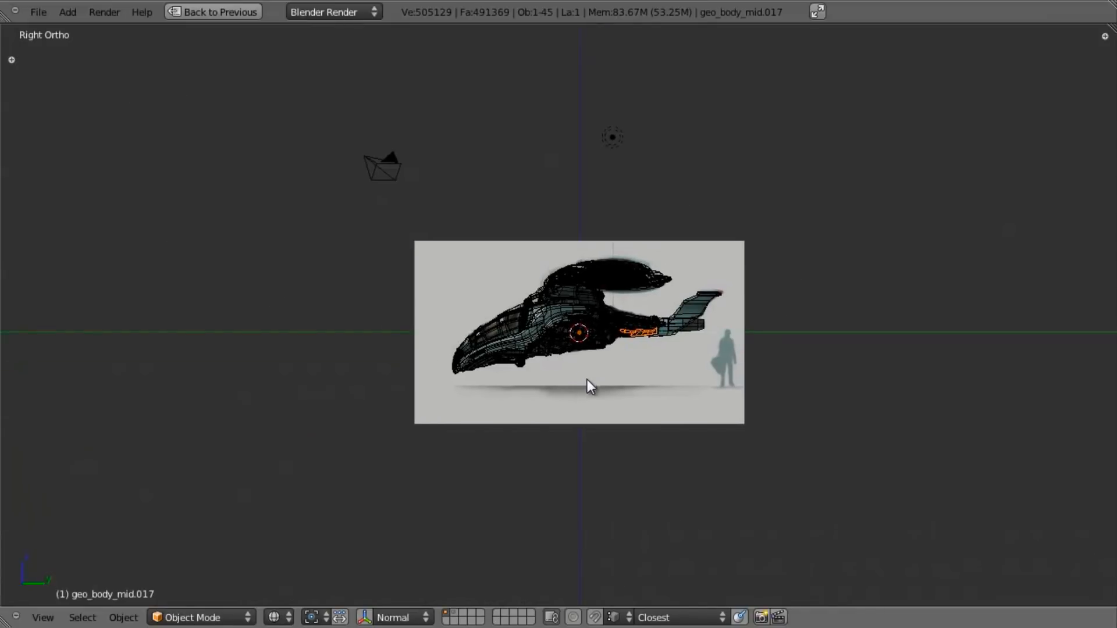
Place the 3D cursor on the separated tail panel and set the object's origin to the 3D cursor.
{"action": "scroll", "coordinate": [595, 372], "scroll_direction": "up", "scroll_amount": 6}
{"action": "middle_click_drag", "start_coordinate": [721, 365], "coordinate": [660, 353], "text": "shift"}
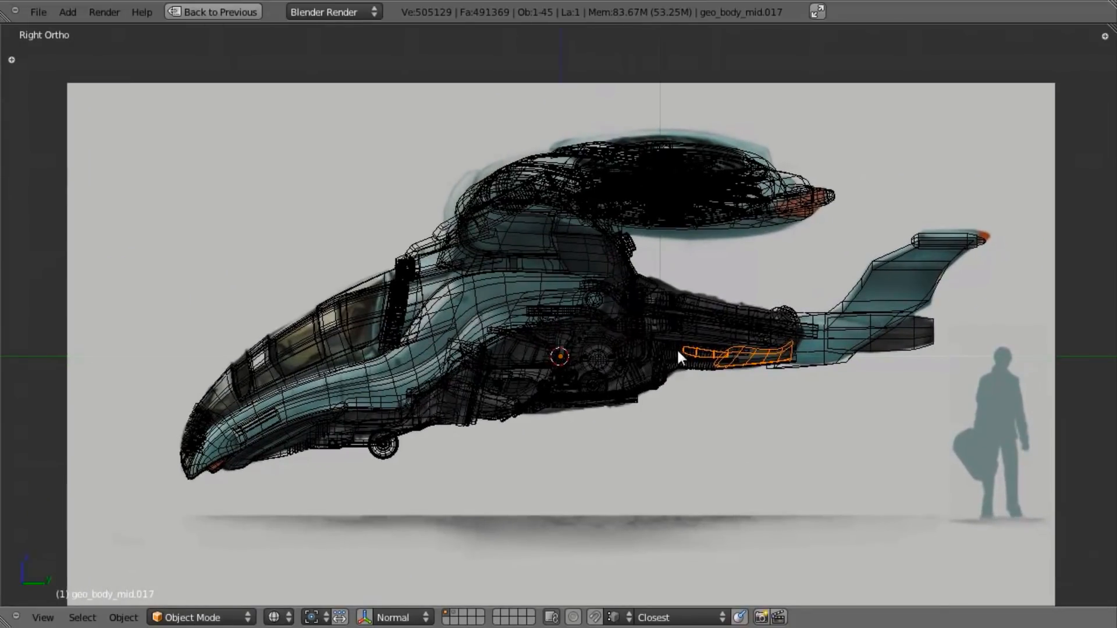
{"action": "left_click", "coordinate": [731, 353]}
{"action": "key", "text": "ctrl+shift+c"}
{"action": "key", "text": "ctrl+shift+alt+c"}
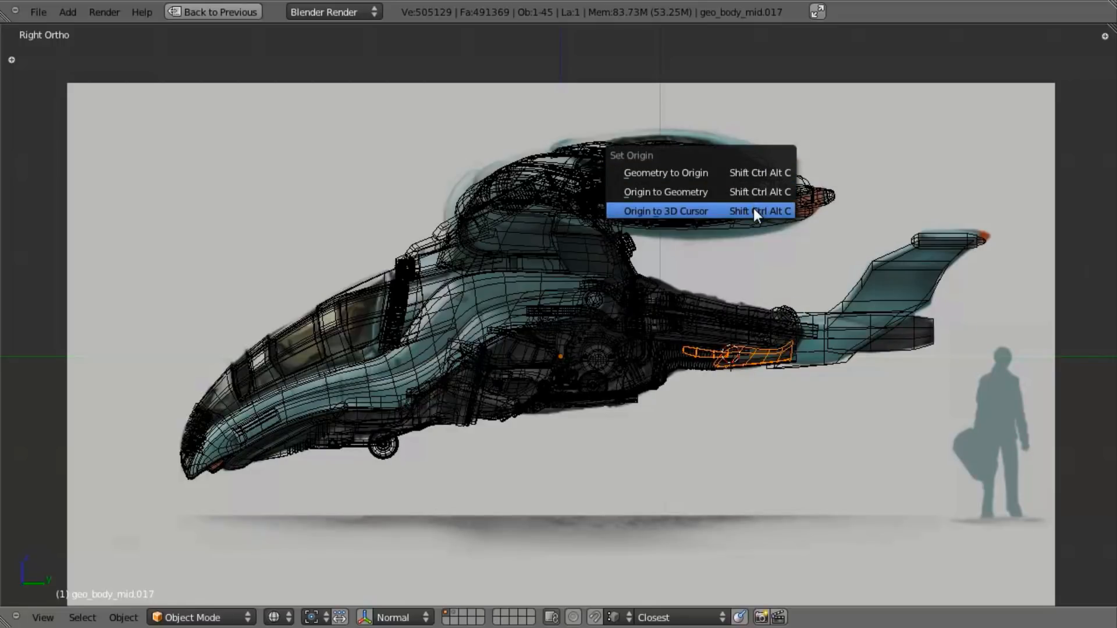
{"action": "left_click", "coordinate": [752, 210]}
{"action": "key", "text": "KP_Decimal"}
{"action": "middle_click_drag", "start_coordinate": [613, 435], "coordinate": [645, 103]}
{"action": "key", "text": "KP_3"}
{"action": "scroll", "coordinate": [576, 245], "scroll_direction": "down", "scroll_amount": 4}
{"action": "middle_click_drag", "start_coordinate": [536, 239], "coordinate": [534, 270], "text": "shift"}
{"action": "key", "text": "t"}
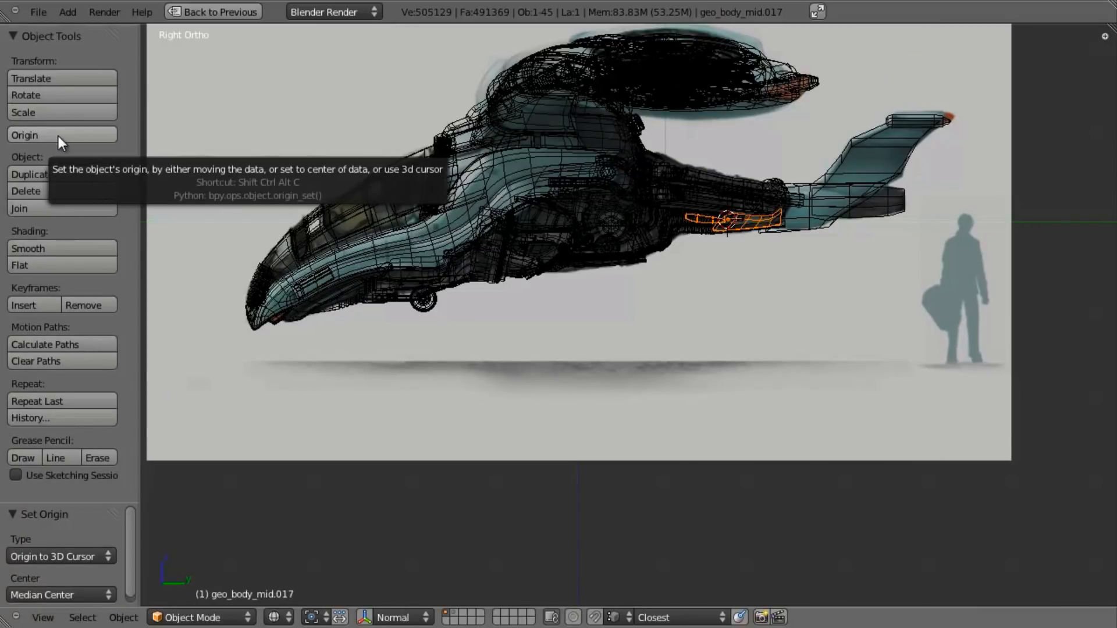
{"action": "key", "text": "t"}
{"action": "key", "text": "KP_Decimal"}
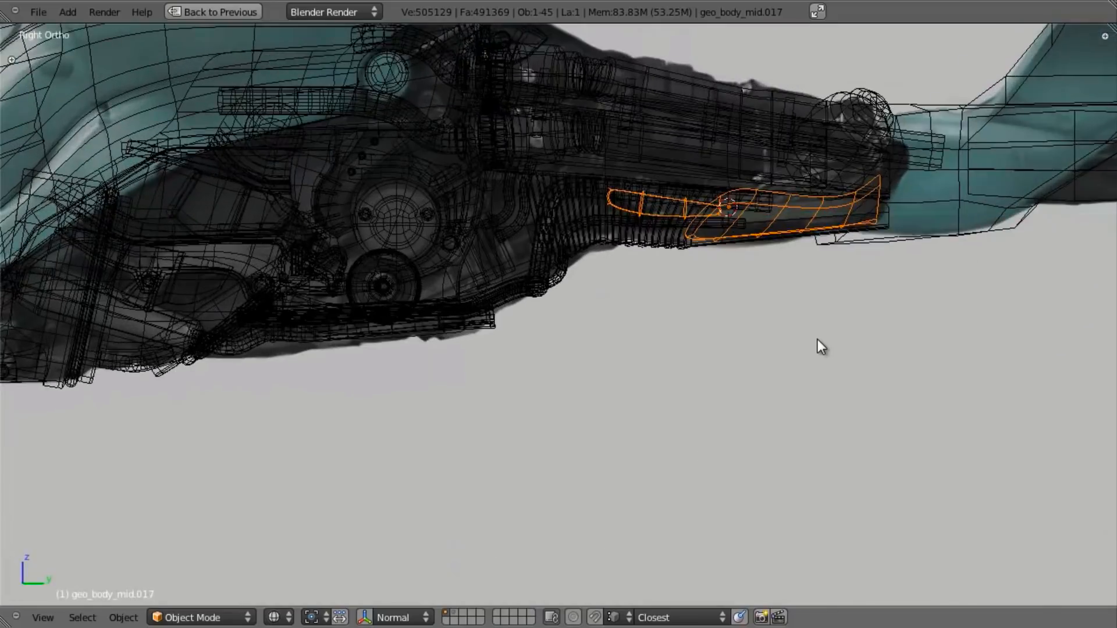
Enter mesh editing on the tail panel and add a lengthwise edge loop close to its upper edge.
{"action": "key", "text": "Tab"}
{"action": "key", "text": "z"}
{"action": "mouse_move", "coordinate": [654, 390]}
{"action": "middle_mouse_down"}
{"action": "mouse_move", "coordinate": [645, 319]}
{"action": "mouse_move", "coordinate": [646, 356]}
{"action": "mouse_move", "coordinate": [671, 302]}
{"action": "mouse_move", "coordinate": [576, 316]}
{"action": "mouse_move", "coordinate": [628, 324]}
{"action": "mouse_move", "coordinate": [653, 294]}
{"action": "mouse_move", "coordinate": [651, 386]}
{"action": "middle_mouse_up"}
{"action": "key", "text": "a"}
{"action": "scroll", "coordinate": [573, 316], "scroll_direction": "down", "scroll_amount": 3}
{"action": "scroll", "coordinate": [653, 294], "scroll_direction": "up", "scroll_amount": 2}
{"action": "key", "text": "z"}
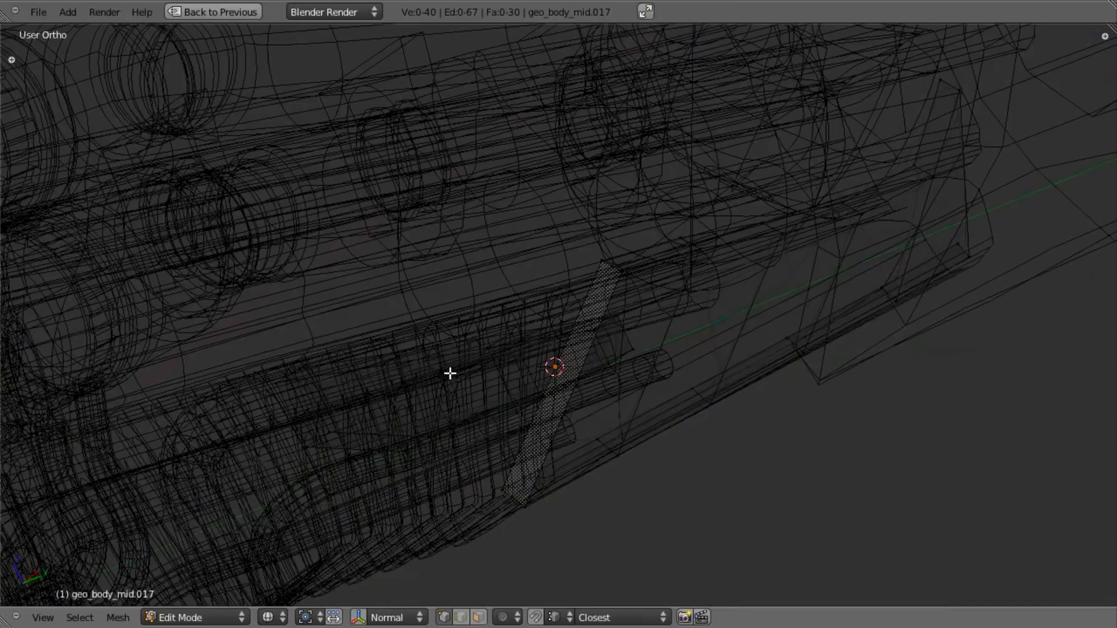
{"action": "key", "text": "z"}
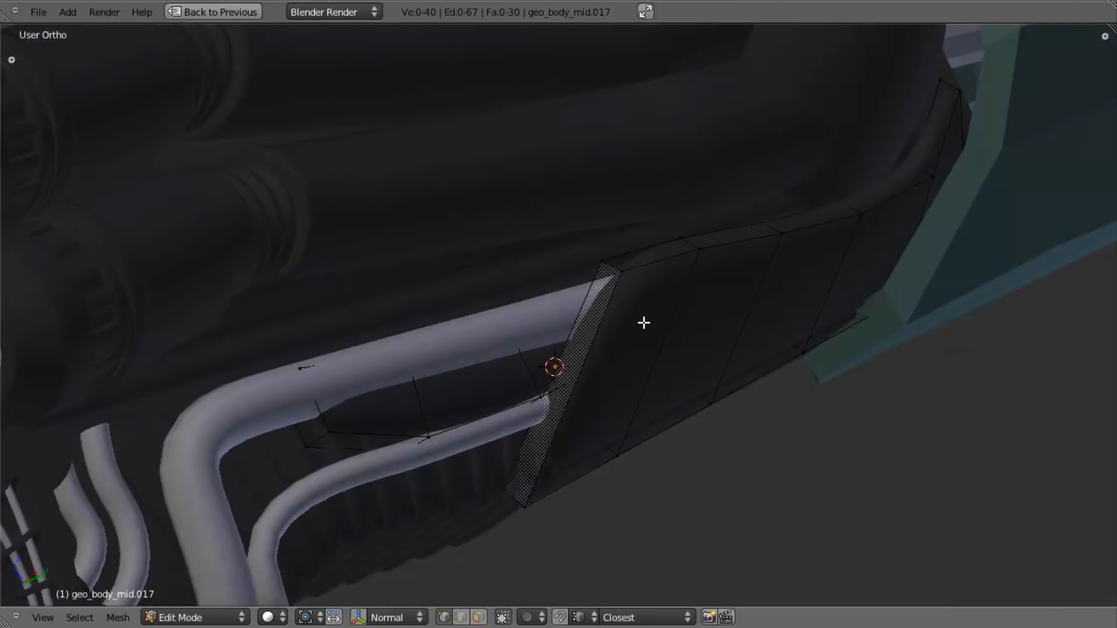
{"action": "key", "text": "ctrl+r"}
{"action": "left_click", "coordinate": [620, 300]}
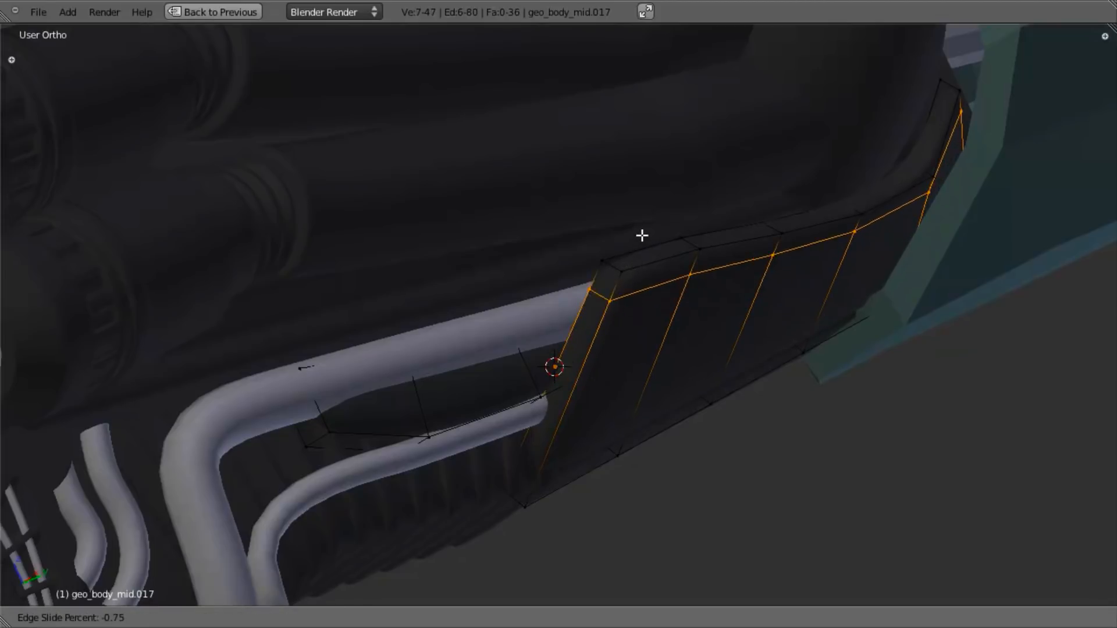
{"action": "left_click", "coordinate": [650, 220]}
Add another lengthwise edge loop to the tail panel, slid close to its lower edge.
{"action": "key", "text": "ctrl+r"}
{"action": "left_click", "coordinate": [573, 404]}
{"action": "right_click", "coordinate": [573, 403]}
{"action": "key", "text": "ctrl+r"}
{"action": "left_click", "coordinate": [604, 319]}
{"action": "left_click", "coordinate": [649, 403]}
{"action": "middle_click_drag", "start_coordinate": [653, 398], "coordinate": [672, 344]}
{"action": "key", "text": "a"}
{"action": "scroll", "coordinate": [610, 302], "scroll_direction": "down", "scroll_amount": 2}
{"action": "scroll", "coordinate": [672, 344], "scroll_direction": "up", "scroll_amount": 2}
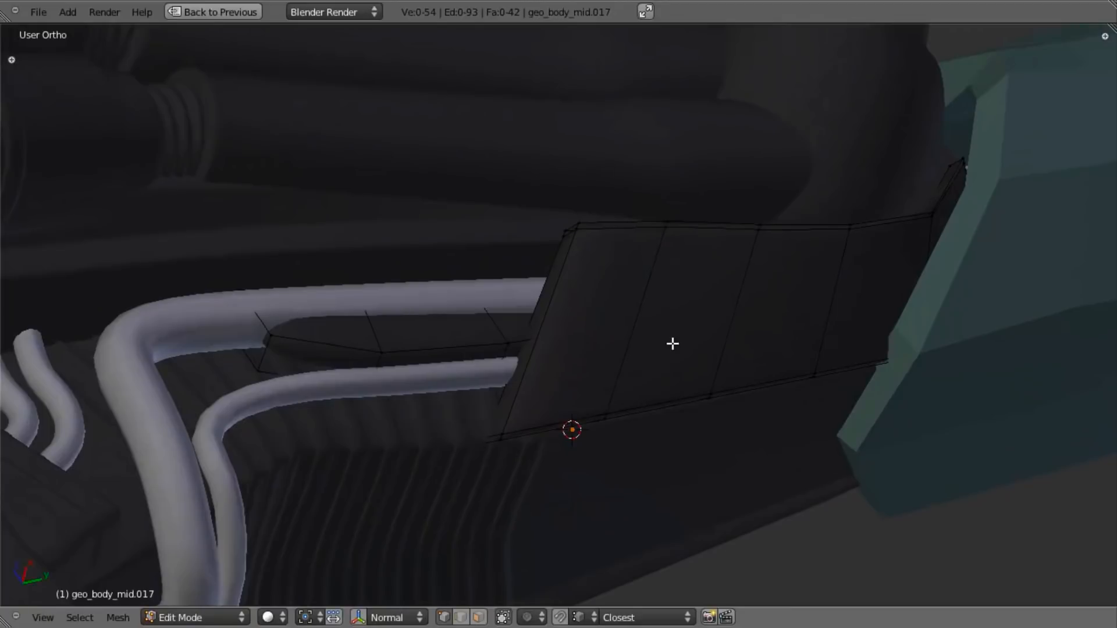
Add an edge loop between the upper and lower loops, slide it toward the lower edge and shift it along the global Z axis.
{"action": "key", "text": "ctrl+r"}
{"action": "left_click", "coordinate": [617, 336]}
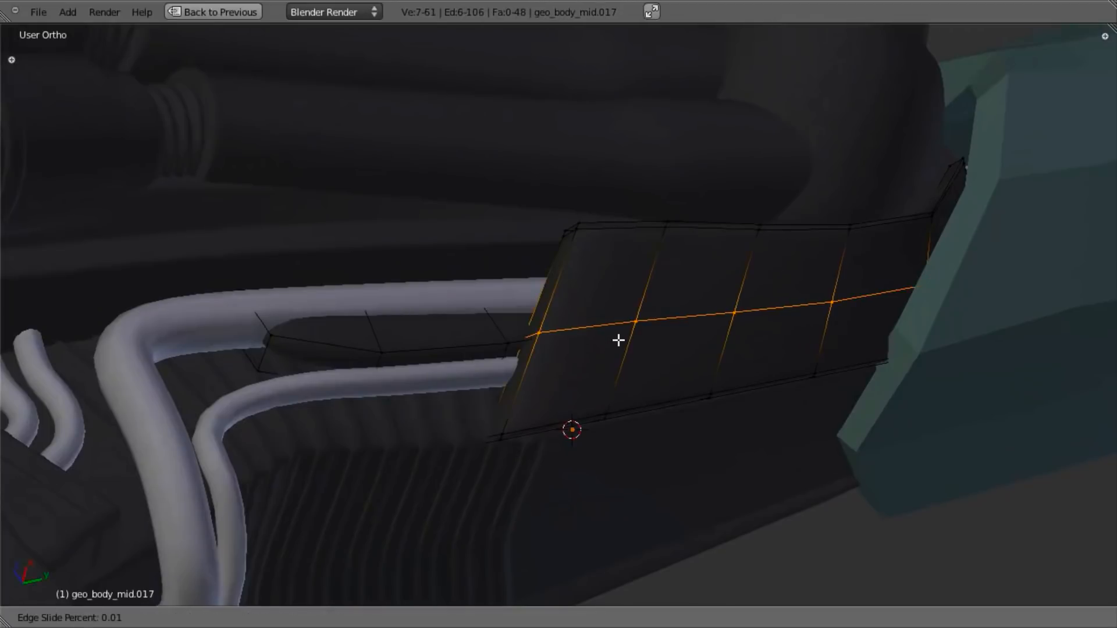
{"action": "left_click", "coordinate": [621, 374]}
{"action": "key", "text": "g"}
{"action": "key", "text": "z"}
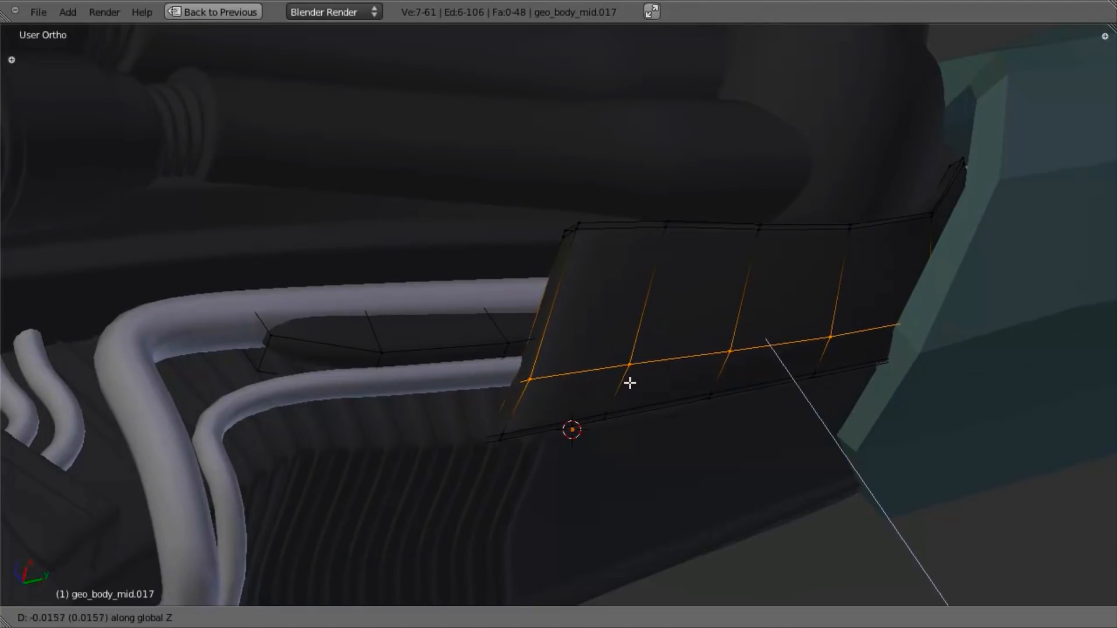
{"action": "left_click", "coordinate": [630, 372]}
{"action": "middle_click_drag", "start_coordinate": [631, 346], "coordinate": [588, 292]}
{"action": "key", "text": "Tab"}
{"action": "scroll", "coordinate": [612, 365], "scroll_direction": "up", "scroll_amount": 3}
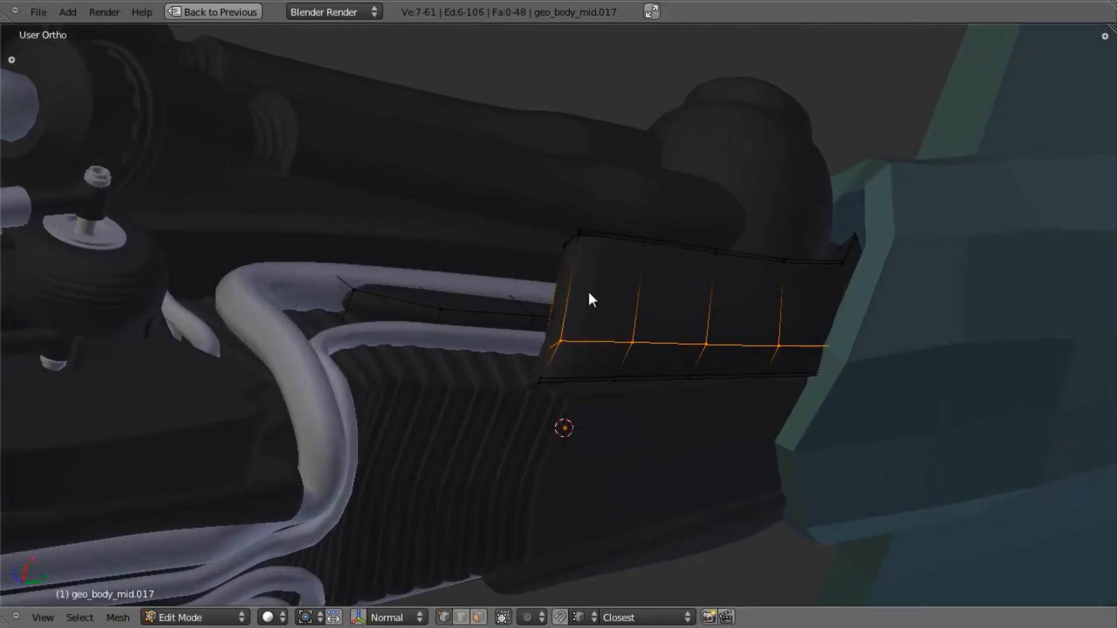
Select the edge loop on the back side of the panel, refine the selection with a box and move it along the X axis.
{"action": "key", "text": "Tab"}
{"action": "right_click", "coordinate": [580, 420], "text": "alt"}
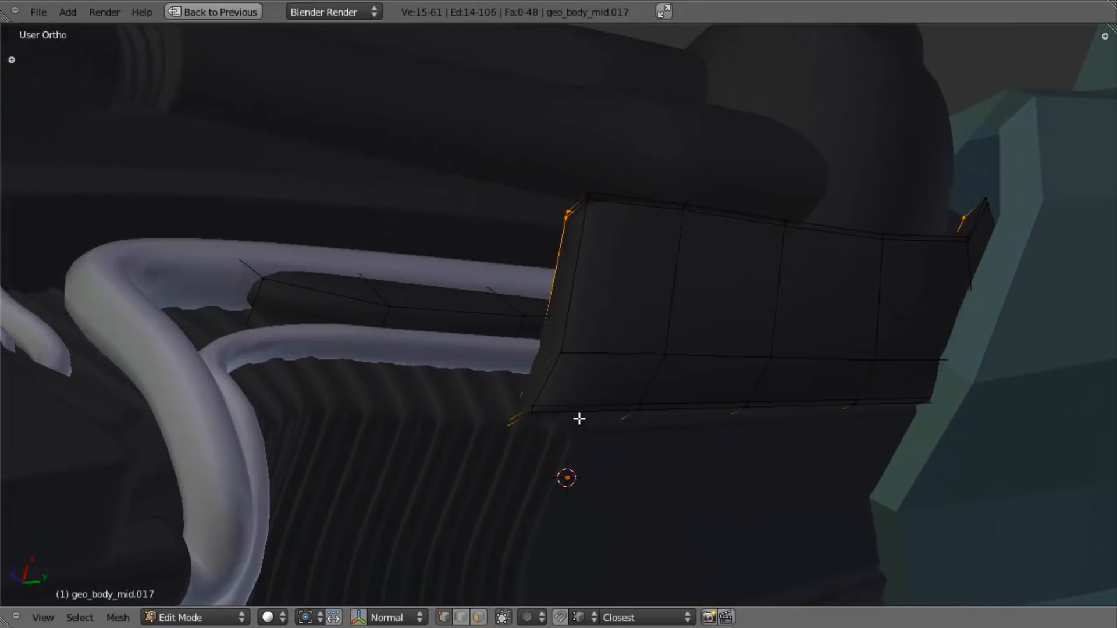
{"action": "key", "text": "z"}
{"action": "scroll", "coordinate": [579, 419], "scroll_direction": "down", "scroll_amount": 1}
{"action": "key", "text": "b"}
{"action": "left_click_drag", "start_coordinate": [466, 377], "coordinate": [848, 225]}
{"action": "middle_click_drag", "start_coordinate": [848, 226], "coordinate": [852, 224]}
{"action": "scroll", "coordinate": [675, 349], "scroll_direction": "up", "scroll_amount": 4}
{"action": "key", "text": "z"}
{"action": "middle_click_drag", "start_coordinate": [672, 375], "coordinate": [700, 436]}
{"action": "key", "text": "g"}
{"action": "key", "text": "x"}
{"action": "left_click", "coordinate": [710, 401]}
{"action": "key", "text": "g"}
{"action": "key", "text": "x"}
{"action": "left_click", "coordinate": [710, 387]}
Select the two edge loops along the panel's lower edge, leave out the front inner corner, and move them inward along the X axis.
{"action": "middle_click_drag", "start_coordinate": [707, 386], "coordinate": [494, 393]}
{"action": "middle_click_drag", "start_coordinate": [663, 376], "coordinate": [670, 401]}
{"action": "key", "text": "a"}
{"action": "right_click", "coordinate": [667, 401], "text": "alt"}
{"action": "right_click", "coordinate": [667, 392], "text": "alt+shift"}
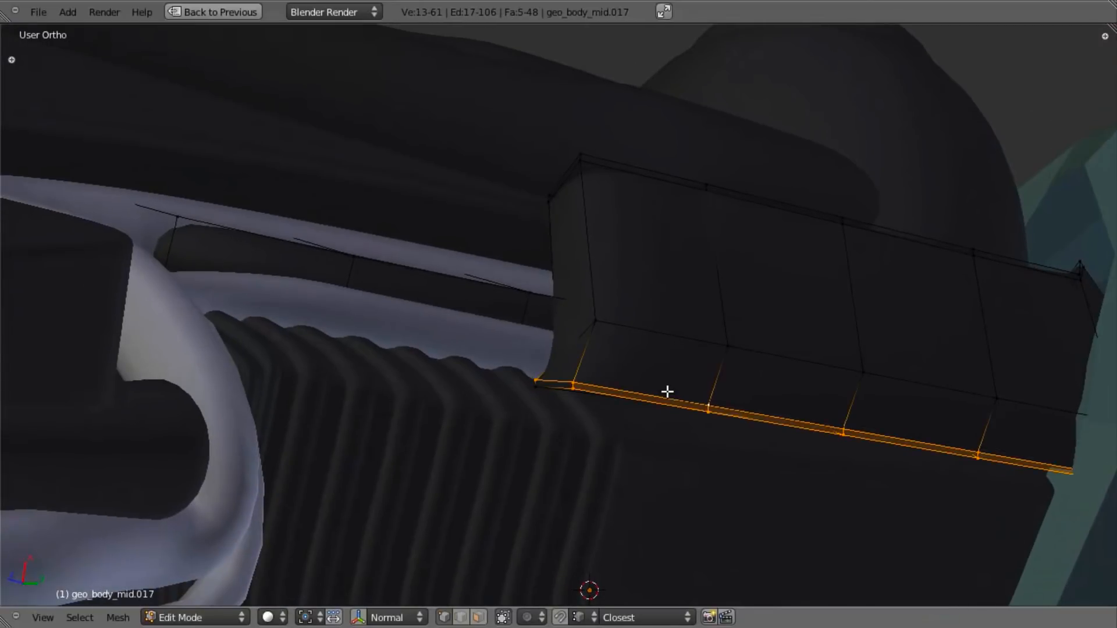
{"action": "key", "text": "z"}
{"action": "key", "text": "b"}
{"action": "middle_click_drag", "start_coordinate": [521, 356], "coordinate": [683, 407]}
{"action": "scroll", "coordinate": [545, 399], "scroll_direction": "down", "scroll_amount": 4}
{"action": "key", "text": "z"}
{"action": "scroll", "coordinate": [683, 406], "scroll_direction": "up", "scroll_amount": 5}
{"action": "key", "text": "g"}
{"action": "key", "text": "x"}
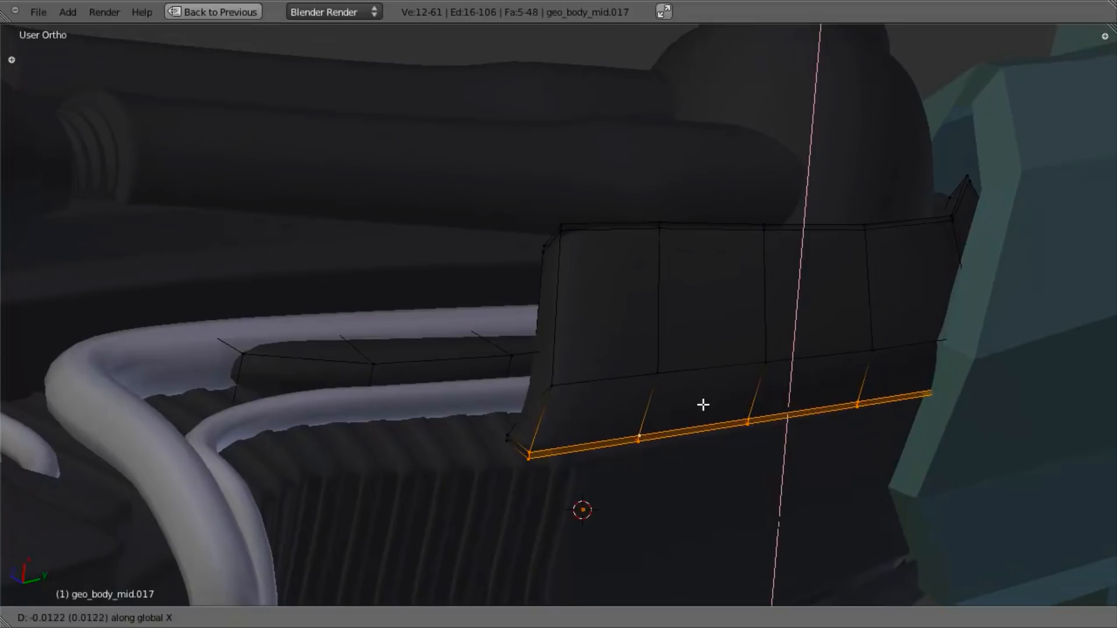
{"action": "left_click", "coordinate": [702, 402]}
{"action": "middle_click_drag", "start_coordinate": [658, 436], "coordinate": [688, 351]}
{"action": "key", "text": "g"}
{"action": "key", "text": "x"}
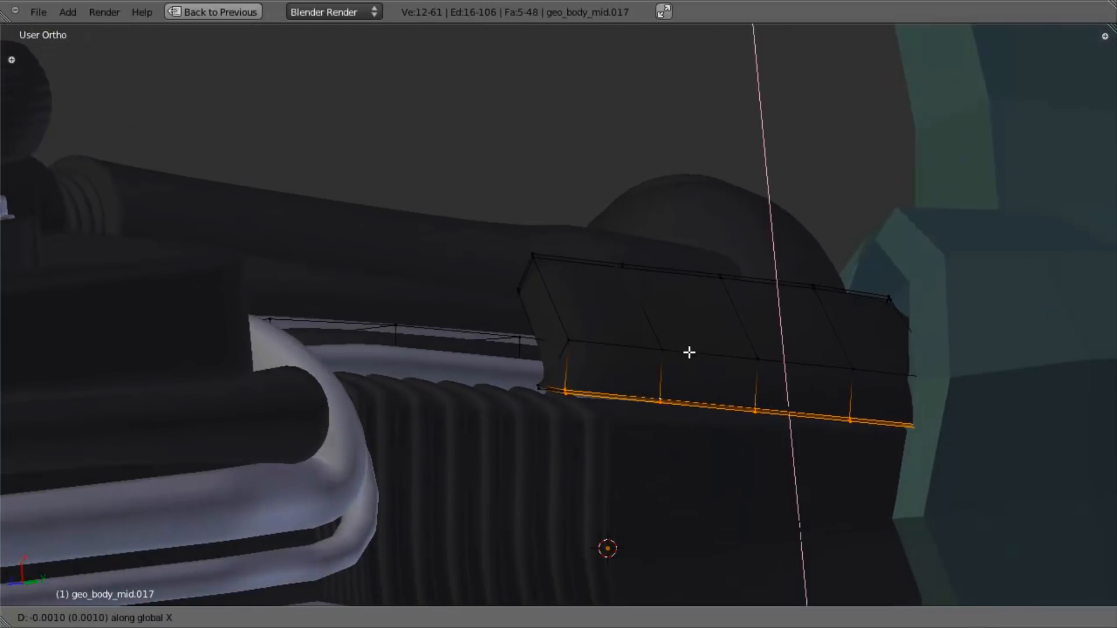
{"action": "left_click", "coordinate": [688, 363]}
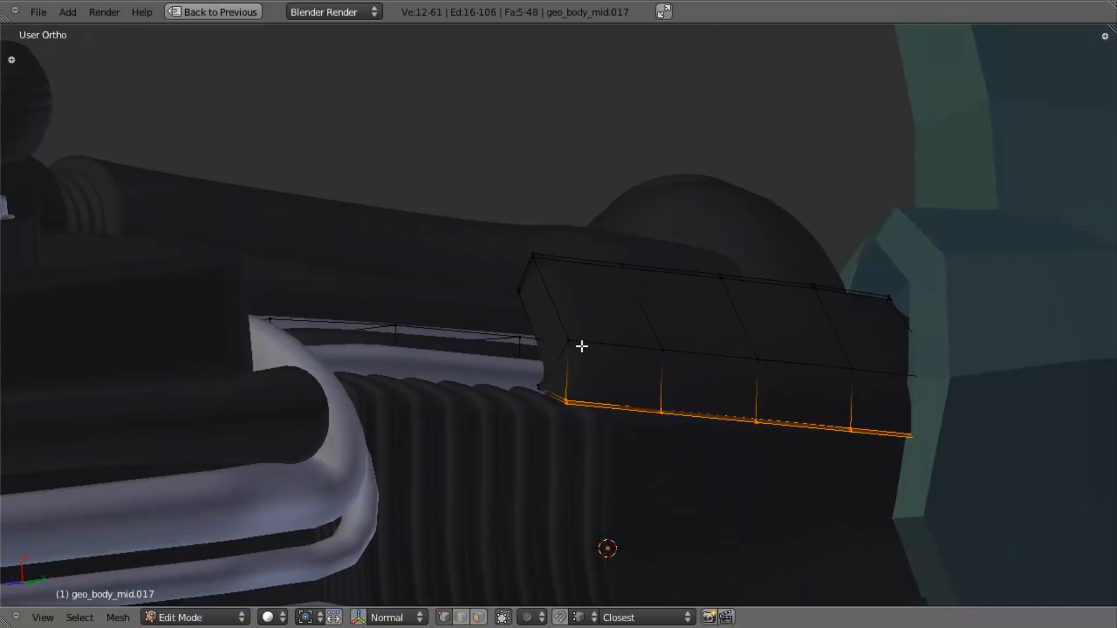
In the side view, move the front vertices of the panel's middle edge loop forward along the Y axis.
{"action": "middle_click_drag", "start_coordinate": [581, 347], "coordinate": [602, 395]}
{"action": "key", "text": "KP_3"}
{"action": "middle_click_drag", "start_coordinate": [385, 527], "coordinate": [580, 312], "text": "shift"}
{"action": "key", "text": "z"}
{"action": "key", "text": "a"}
{"action": "key", "text": "z"}
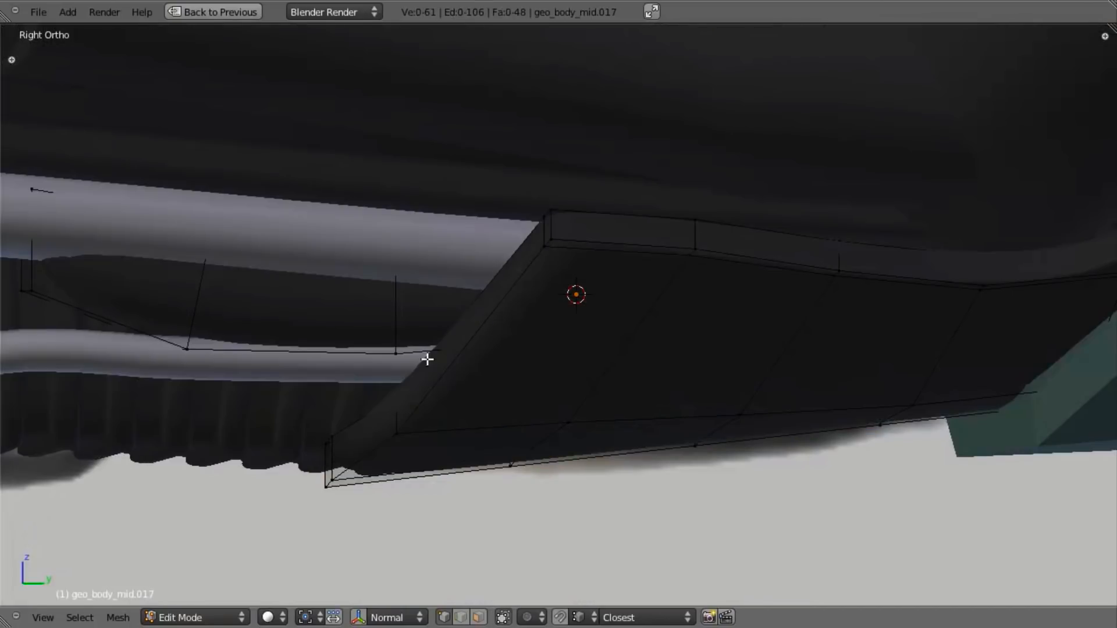
{"action": "right_click", "coordinate": [398, 429], "text": "shift"}
{"action": "key", "text": "g"}
{"action": "key", "text": "y"}
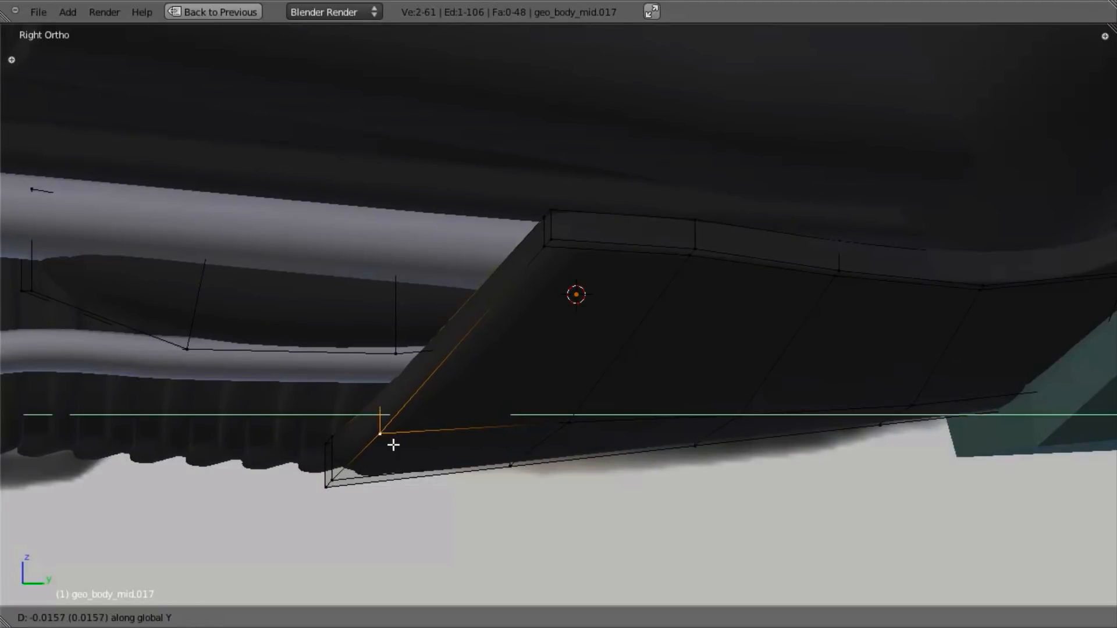
{"action": "left_click", "coordinate": [385, 437]}
{"action": "key", "text": "Tab"}
{"action": "scroll", "coordinate": [444, 473], "scroll_direction": "down", "scroll_amount": 3}
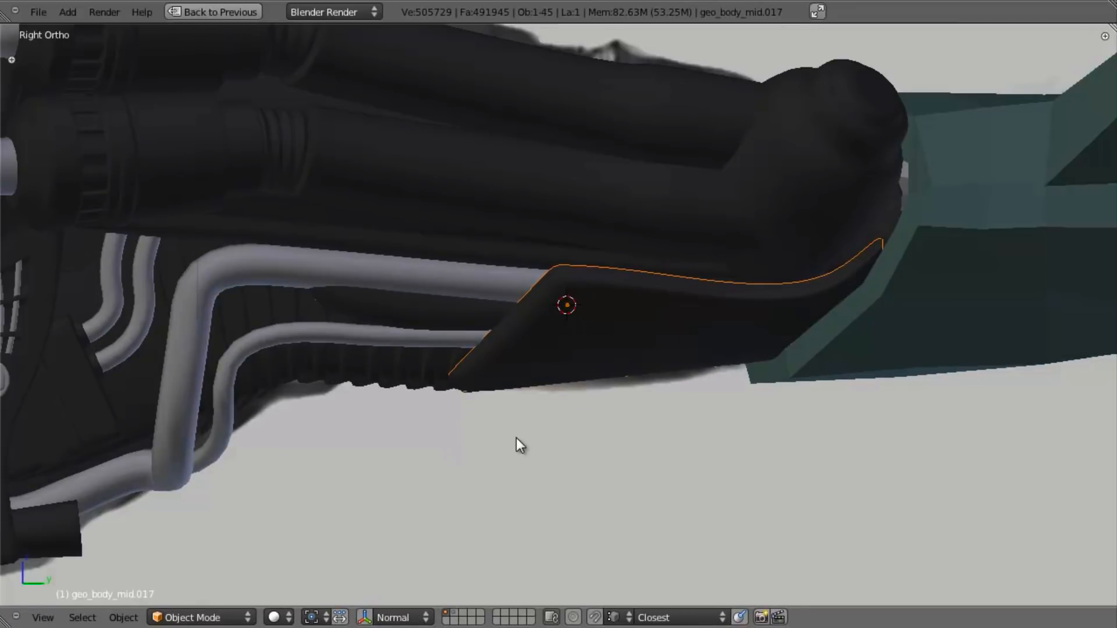
Add an edge loop across the panel's height and slide it close to the slanted front edge.
{"action": "scroll", "coordinate": [558, 372], "scroll_direction": "up", "scroll_amount": 3}
{"action": "key", "text": "Tab"}
{"action": "key", "text": "ctrl+r"}
{"action": "left_click", "coordinate": [591, 269]}
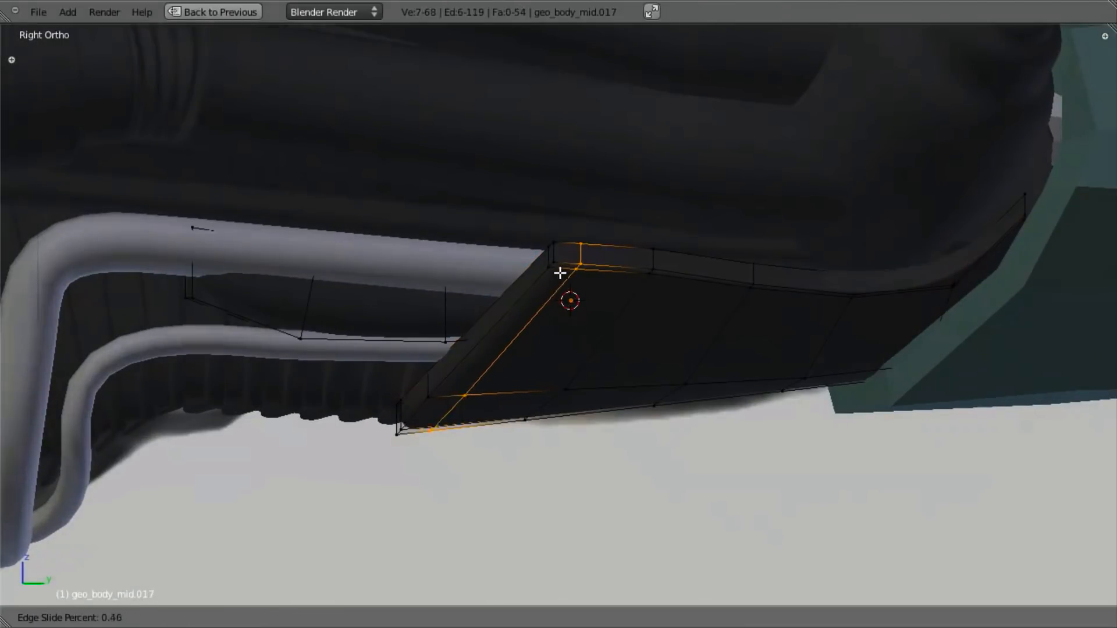
{"action": "left_click", "coordinate": [538, 273]}
{"action": "key", "text": "Tab"}
{"action": "middle_click_drag", "start_coordinate": [550, 406], "coordinate": [580, 244]}
{"action": "scroll", "coordinate": [512, 236], "scroll_direction": "up", "scroll_amount": 2}
{"action": "key", "text": "Tab"}
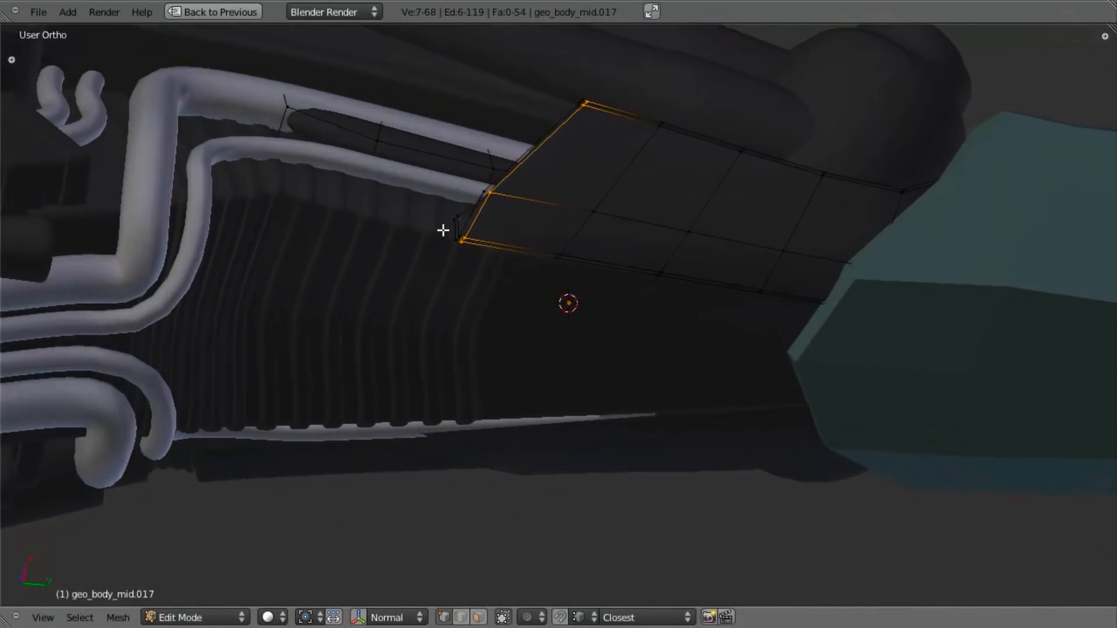
Select the inner vertices at the panel's lower front corner and move them along the Y axis.
{"action": "middle_click_drag", "start_coordinate": [444, 229], "coordinate": [487, 319], "text": "shift"}
{"action": "scroll", "coordinate": [472, 317], "scroll_direction": "up", "scroll_amount": 3}
{"action": "key", "text": "z"}
{"action": "right_click", "coordinate": [462, 298]}
{"action": "right_click", "coordinate": [471, 317], "text": "shift"}
{"action": "key", "text": "z"}
{"action": "key", "text": "z"}
{"action": "key", "text": "z"}
{"action": "key", "text": "g"}
{"action": "key", "text": "y"}
{"action": "left_click", "coordinate": [514, 356]}
Move the selected lower front corner vertices by about -0.006 along the X axis.
{"action": "middle_click_drag", "start_coordinate": [506, 202], "coordinate": [598, 167]}
{"action": "key", "text": "g"}
{"action": "key", "text": "x"}
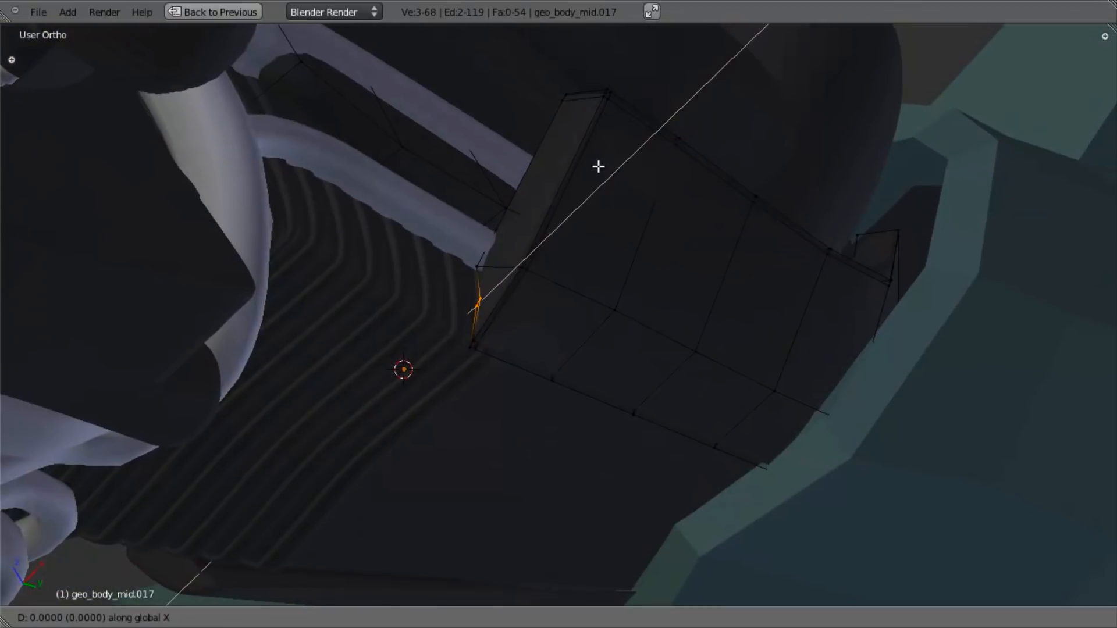
{"action": "key", "text": "Escape"}
{"action": "key", "text": "g"}
{"action": "key", "text": "x"}
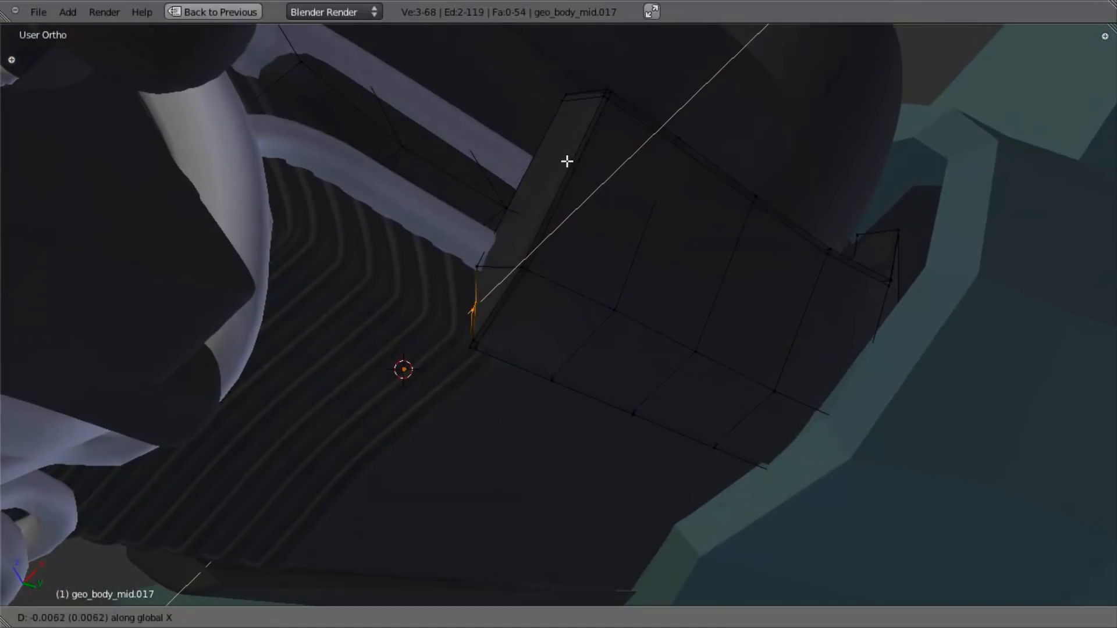
{"action": "left_click", "coordinate": [569, 164]}
Move the inner vertex above the lower front corner by about 0.011 along the X axis and check the panel in Object Mode.
{"action": "middle_click_drag", "start_coordinate": [574, 165], "coordinate": [552, 244]}
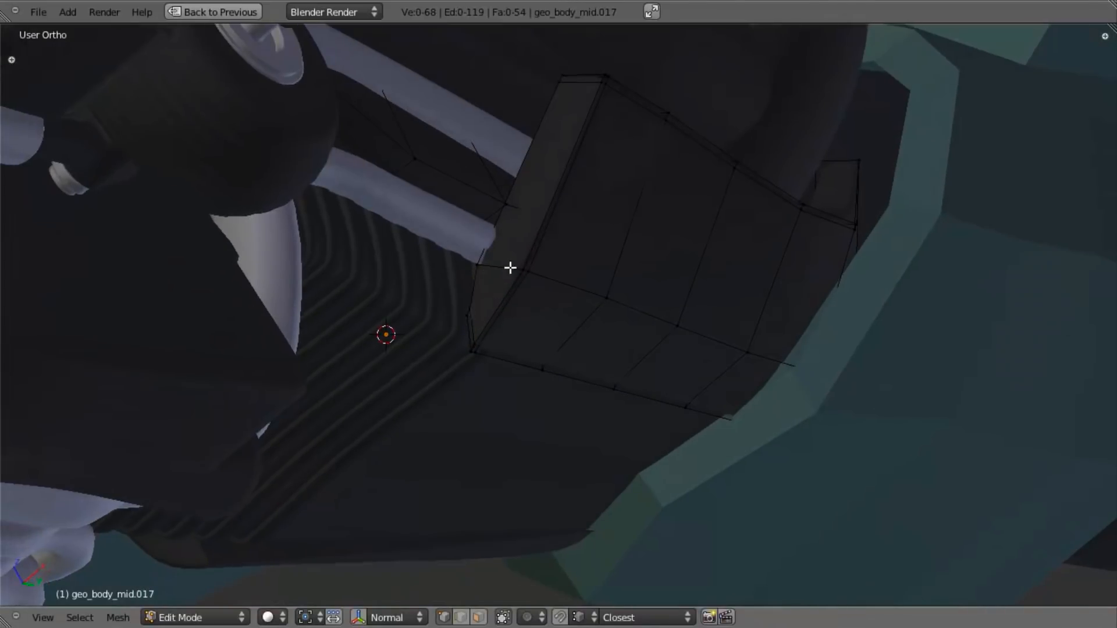
{"action": "key", "text": "g"}
{"action": "key", "text": "x"}
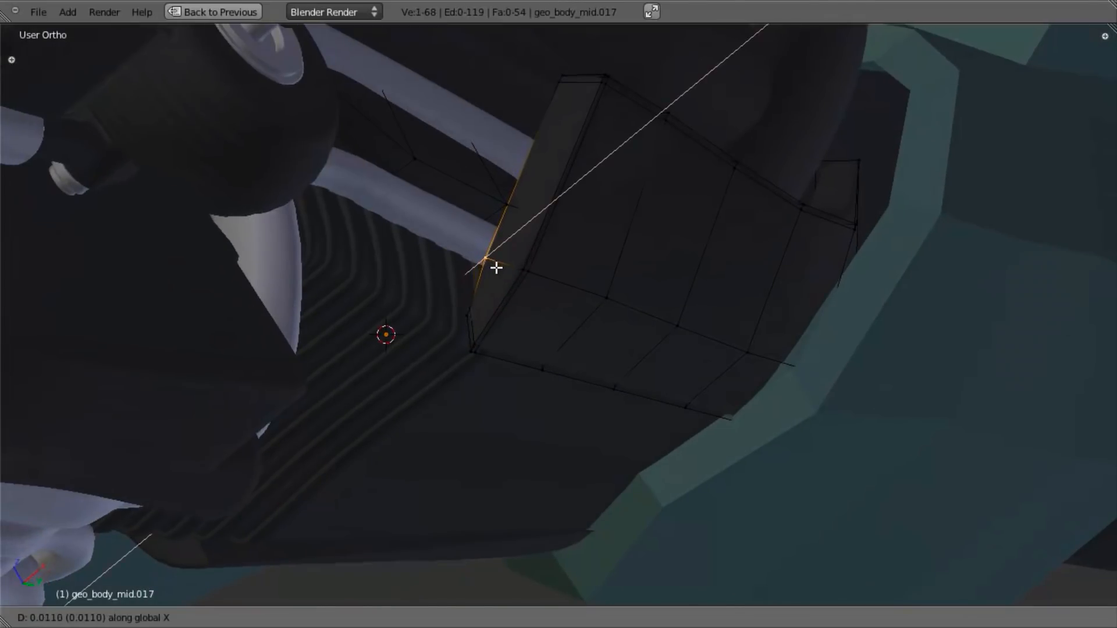
{"action": "left_click", "coordinate": [496, 267]}
{"action": "scroll", "coordinate": [556, 250], "scroll_direction": "down", "scroll_amount": 2}
{"action": "middle_click_drag", "start_coordinate": [573, 247], "coordinate": [556, 282]}
{"action": "key", "text": "Tab"}
{"action": "key", "text": "a"}
{"action": "middle_click_drag", "start_coordinate": [724, 274], "coordinate": [637, 364]}
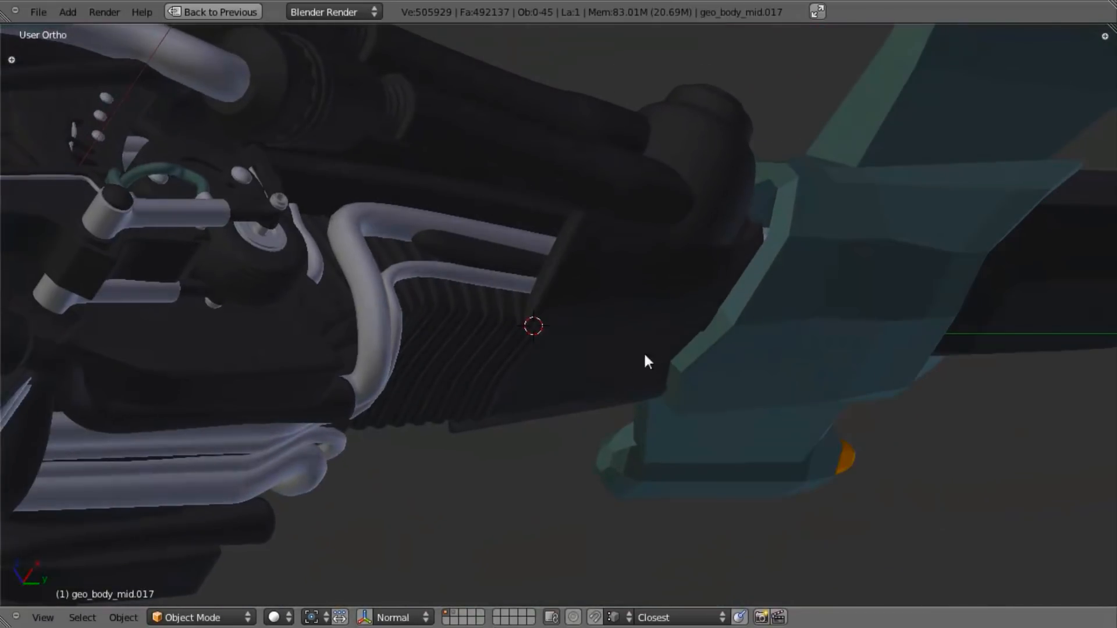
{"action": "mouse_move", "coordinate": [676, 283]}
{"action": "middle_mouse_down"}
{"action": "mouse_move", "coordinate": [643, 157]}
{"action": "mouse_move", "coordinate": [630, 227]}
{"action": "mouse_move", "coordinate": [537, 182]}
{"action": "mouse_move", "coordinate": [543, 115]}
{"action": "mouse_move", "coordinate": [533, 252]}
{"action": "mouse_move", "coordinate": [551, 289]}
{"action": "mouse_move", "coordinate": [615, 289]}
{"action": "mouse_move", "coordinate": [680, 374]}
{"action": "mouse_move", "coordinate": [667, 375]}
{"action": "mouse_move", "coordinate": [661, 294]}
{"action": "mouse_move", "coordinate": [616, 329]}
{"action": "mouse_move", "coordinate": [616, 314]}
{"action": "middle_mouse_up"}
Select the vertices at the front end of the panel's lower edge and move them by about -0.007 along the X axis.
{"action": "key", "text": "Tab"}
{"action": "key", "text": "Tab"}
{"action": "key", "text": "Tab"}
{"action": "key", "text": "z"}
{"action": "key", "text": "b"}
{"action": "left_click_drag", "start_coordinate": [519, 305], "coordinate": [635, 357]}
{"action": "key", "text": "z"}
{"action": "scroll", "coordinate": [661, 386], "scroll_direction": "up", "scroll_amount": 3}
{"action": "key", "text": "z"}
{"action": "mouse_move", "coordinate": [580, 314]}
{"action": "middle_mouse_down"}
{"action": "mouse_move", "coordinate": [576, 354]}
{"action": "mouse_move", "coordinate": [628, 242]}
{"action": "mouse_move", "coordinate": [616, 254]}
{"action": "middle_mouse_up"}
{"action": "right_click", "coordinate": [612, 296], "text": "shift"}
{"action": "right_click", "coordinate": [611, 295], "text": "shift"}
{"action": "right_click", "coordinate": [605, 278], "text": "shift"}
{"action": "key", "text": "z"}
{"action": "key", "text": "g"}
{"action": "key", "text": "x"}
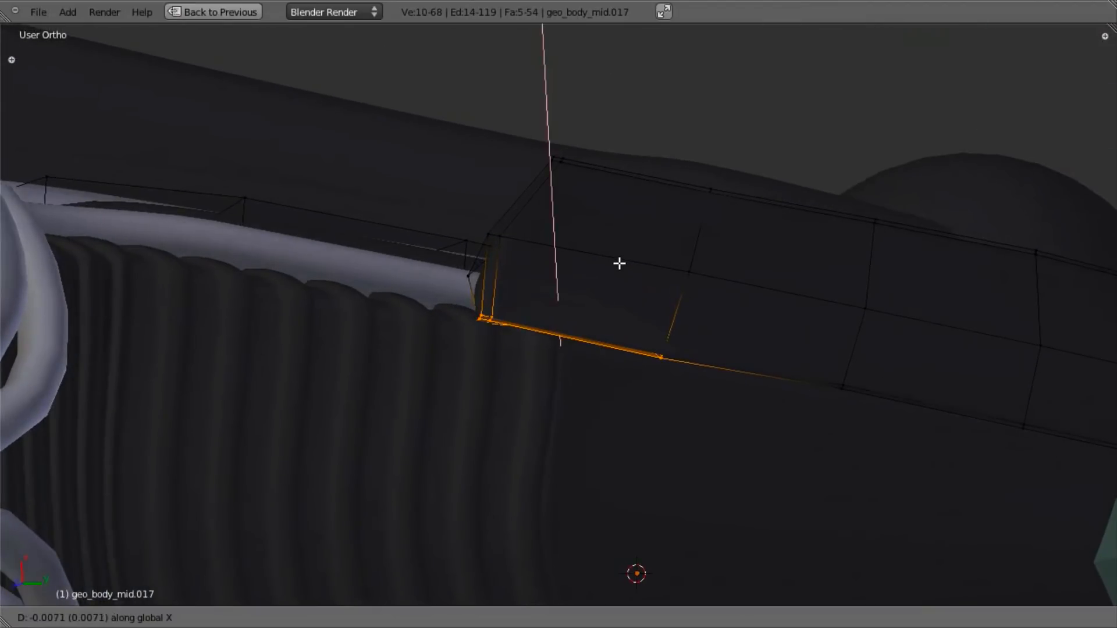
{"action": "left_click", "coordinate": [619, 264]}
Select the two inner vertices at the lower front corner of the panel and move them along the X axis.
{"action": "middle_click_drag", "start_coordinate": [650, 424], "coordinate": [652, 359]}
{"action": "mouse_move", "coordinate": [581, 360]}
{"action": "middle_mouse_down"}
{"action": "mouse_move", "coordinate": [695, 369]}
{"action": "mouse_move", "coordinate": [650, 396]}
{"action": "middle_mouse_up"}
{"action": "key", "text": "z"}
{"action": "right_click", "coordinate": [468, 325]}
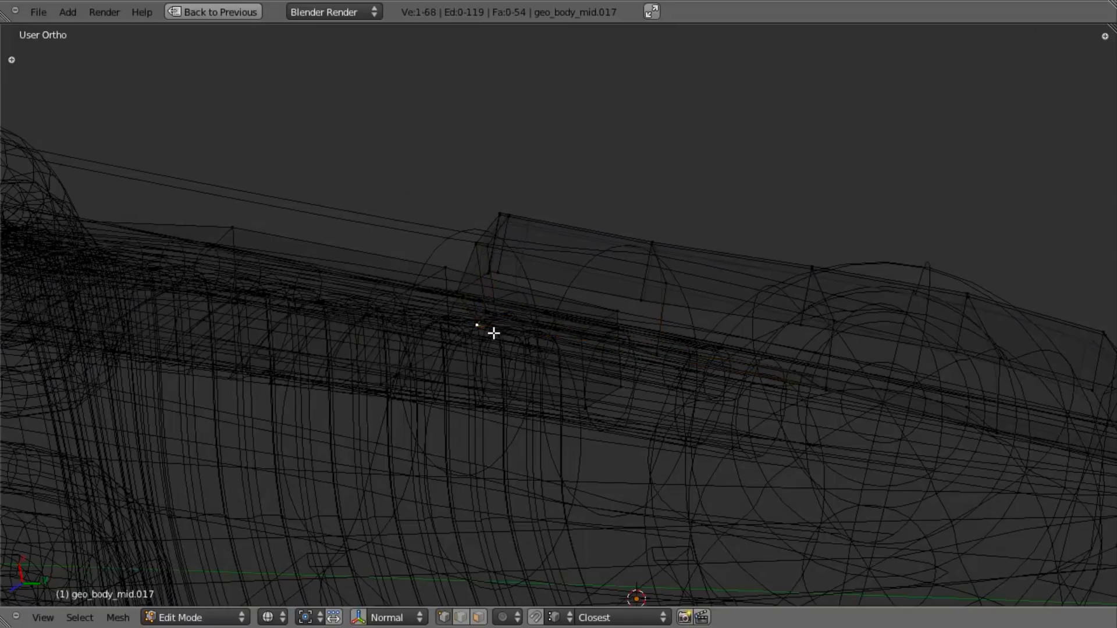
{"action": "right_click", "coordinate": [508, 336], "text": "shift"}
{"action": "key", "text": "z"}
{"action": "key", "text": "g"}
{"action": "key", "text": "x"}
{"action": "left_click", "coordinate": [514, 333]}
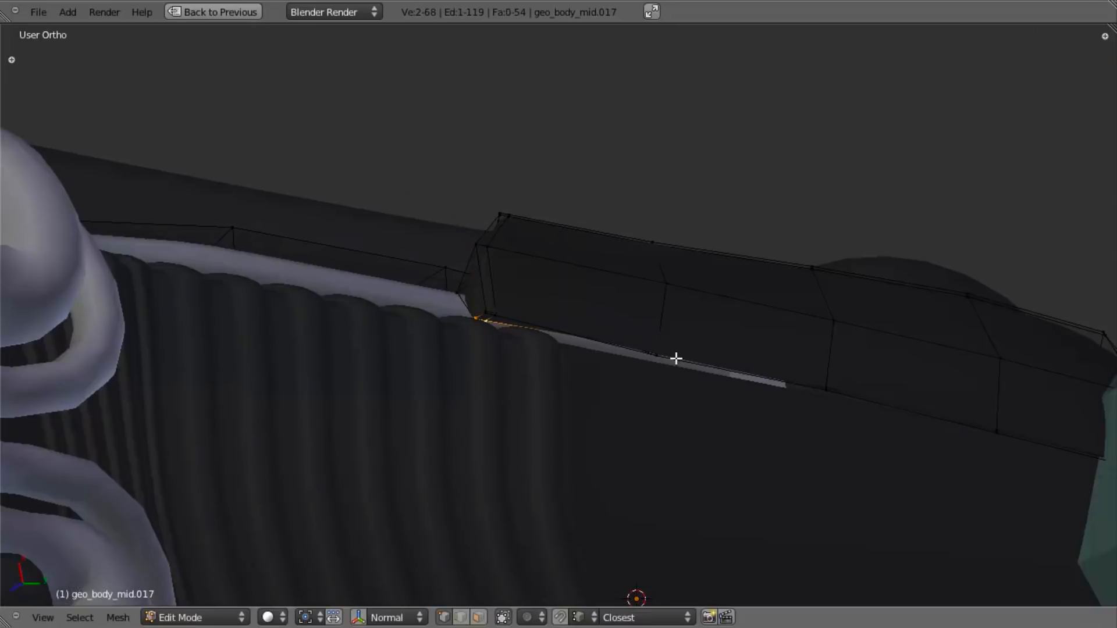
Select the inner vertices along the middle of the panel's lower edge and move them by about -0.017 along the X axis.
{"action": "key", "text": "z"}
{"action": "right_click", "coordinate": [625, 343]}
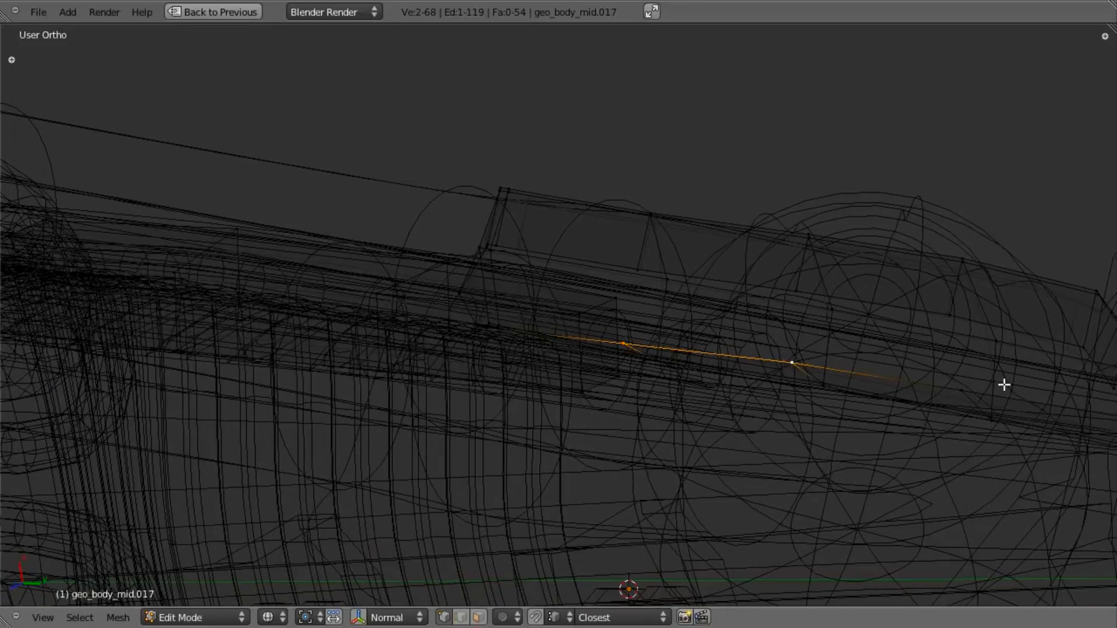
{"action": "key", "text": "z"}
{"action": "key", "text": "g"}
{"action": "key", "text": "x"}
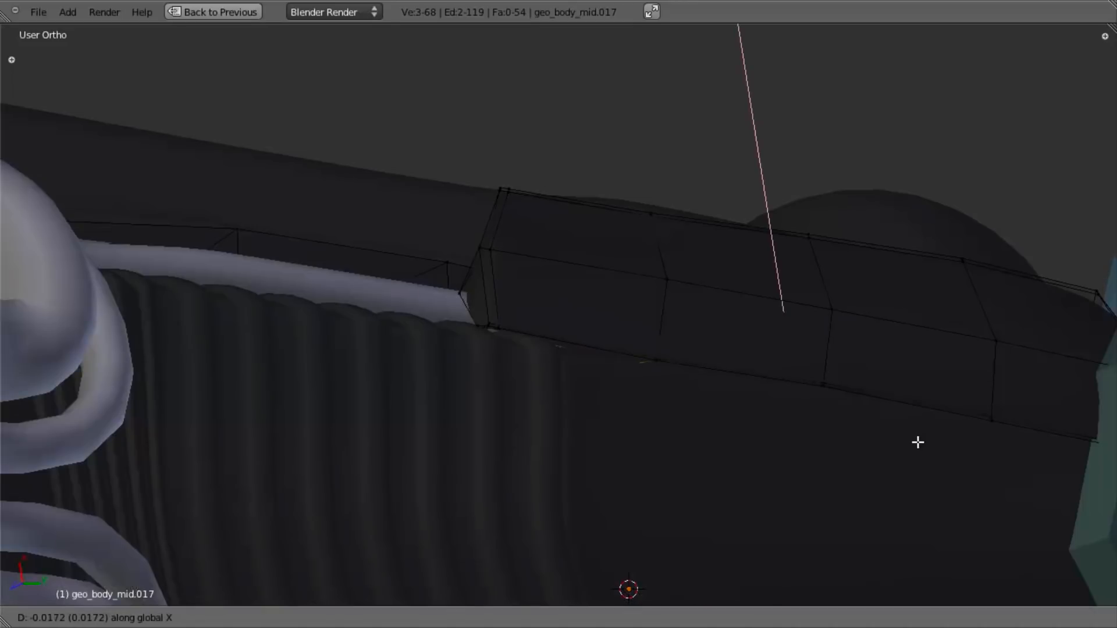
{"action": "left_click", "coordinate": [920, 435]}
Move the two vertices at the rear end of the panel's lower edge along the X axis and return to Object Mode.
{"action": "middle_click_drag", "start_coordinate": [696, 439], "coordinate": [418, 413], "text": "shift"}
{"action": "key", "text": "z"}
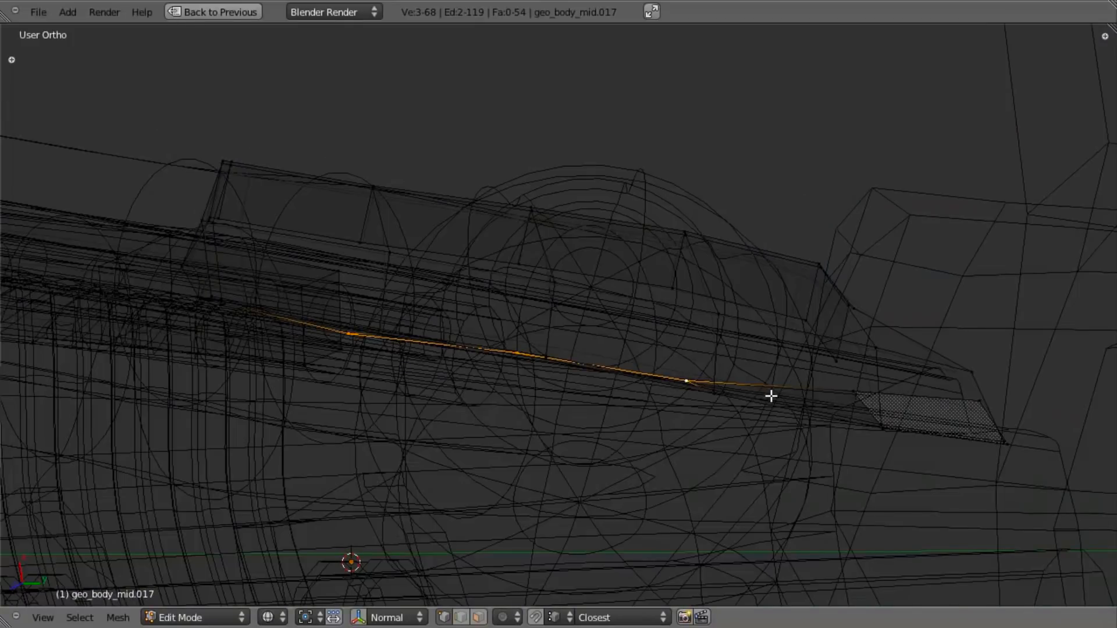
{"action": "key", "text": "g"}
{"action": "key", "text": "x"}
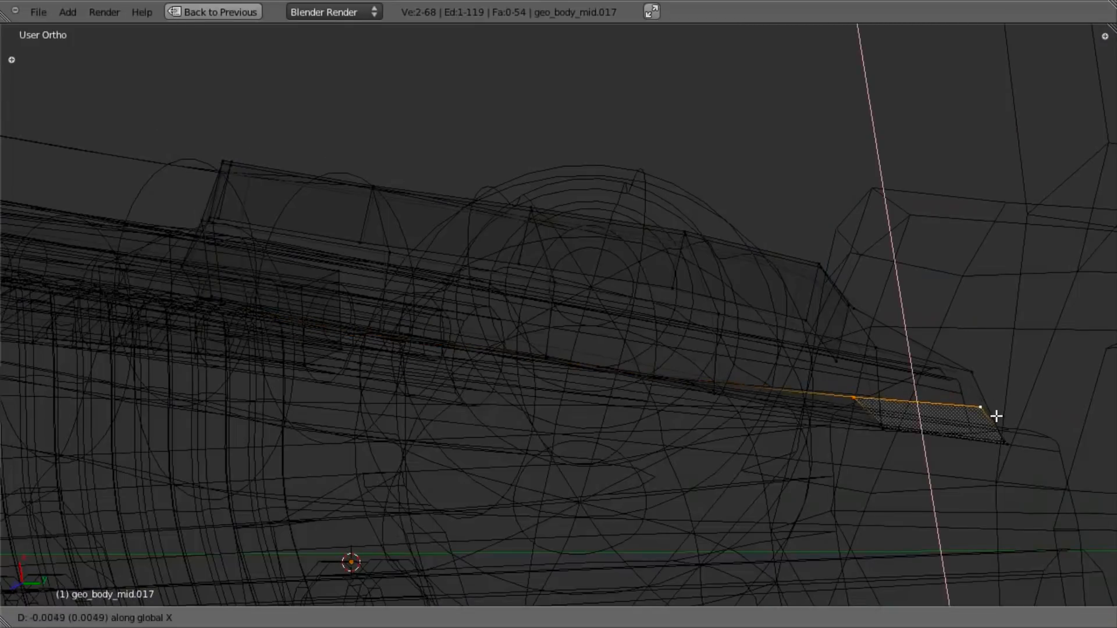
{"action": "left_click", "coordinate": [998, 424]}
{"action": "key", "text": "z"}
{"action": "key", "text": "Tab"}
Compare the lower panel's outline with the reference art in the right side view, in both solid and wireframe shading.
{"action": "mouse_move", "coordinate": [563, 441]}
{"action": "middle_mouse_down"}
{"action": "mouse_move", "coordinate": [558, 359]}
{"action": "mouse_move", "coordinate": [591, 331]}
{"action": "mouse_move", "coordinate": [648, 461]}
{"action": "mouse_move", "coordinate": [641, 326]}
{"action": "mouse_move", "coordinate": [682, 414]}
{"action": "mouse_move", "coordinate": [711, 427]}
{"action": "mouse_move", "coordinate": [619, 403]}
{"action": "mouse_move", "coordinate": [529, 217]}
{"action": "mouse_move", "coordinate": [613, 339]}
{"action": "mouse_move", "coordinate": [668, 368]}
{"action": "mouse_move", "coordinate": [678, 433]}
{"action": "middle_mouse_up"}
{"action": "key", "text": "KP_3"}
{"action": "scroll", "coordinate": [653, 424], "scroll_direction": "up", "scroll_amount": 6}
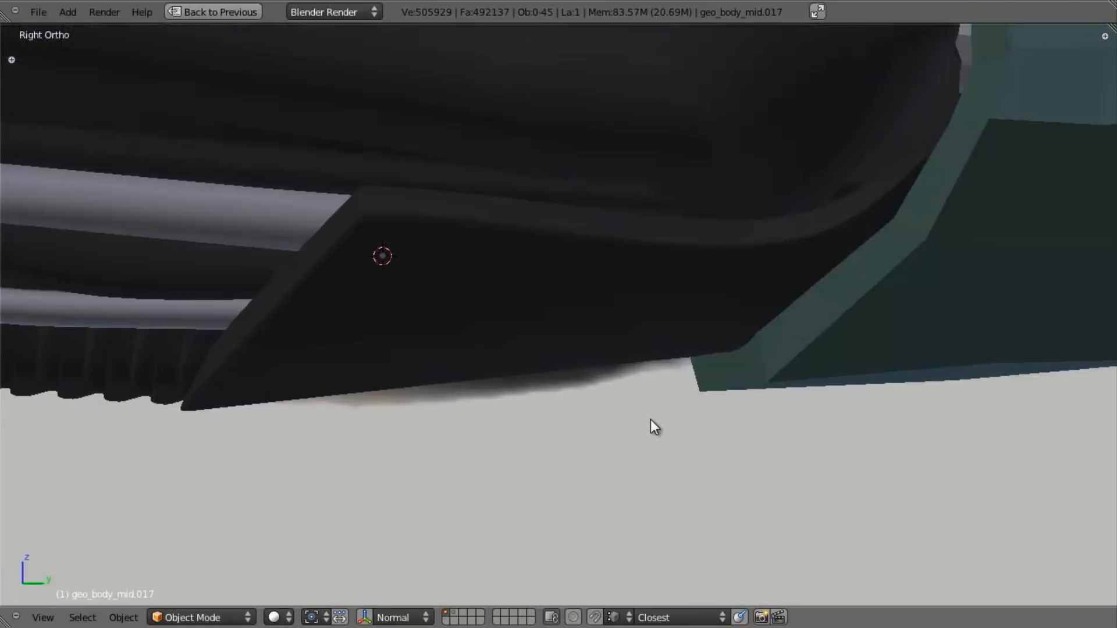
{"action": "scroll", "coordinate": [553, 343], "scroll_direction": "down", "scroll_amount": 4}
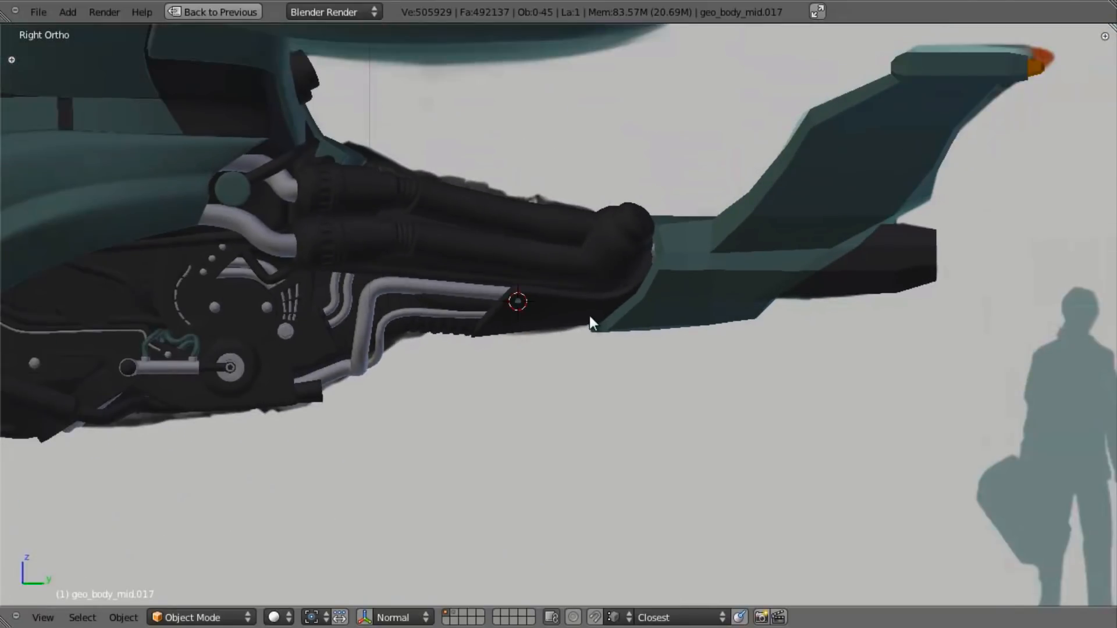
{"action": "scroll", "coordinate": [590, 317], "scroll_direction": "up", "scroll_amount": 3}
{"action": "scroll", "coordinate": [501, 352], "scroll_direction": "down", "scroll_amount": 4}
{"action": "scroll", "coordinate": [516, 347], "scroll_direction": "up", "scroll_amount": 4}
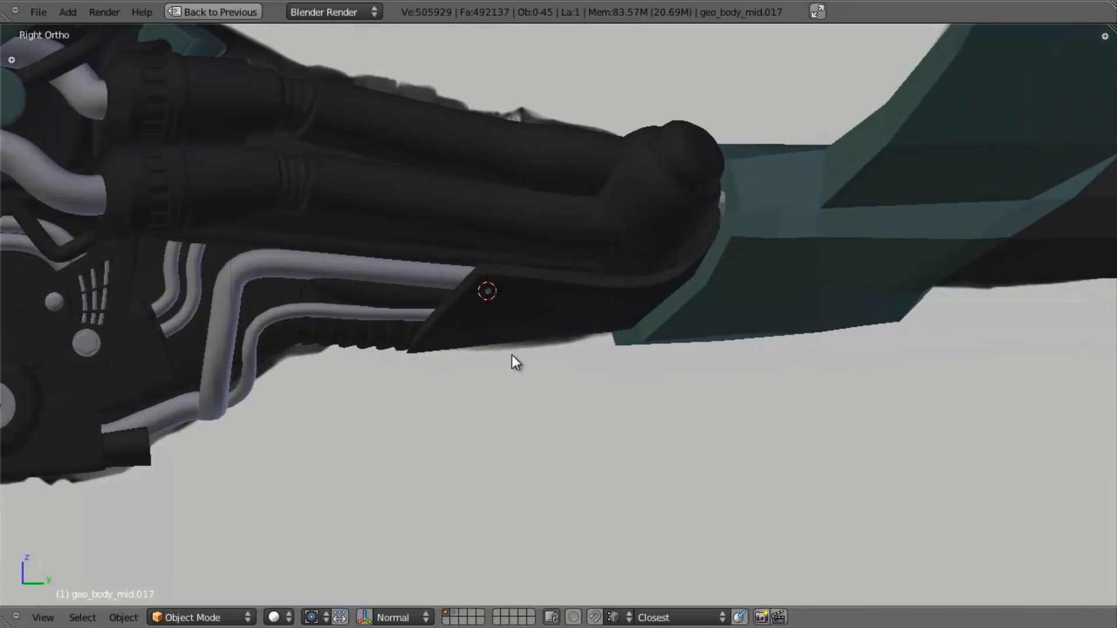
{"action": "scroll", "coordinate": [521, 343], "scroll_direction": "down", "scroll_amount": 2}
{"action": "key", "text": "z"}
{"action": "scroll", "coordinate": [536, 337], "scroll_direction": "up", "scroll_amount": 5}
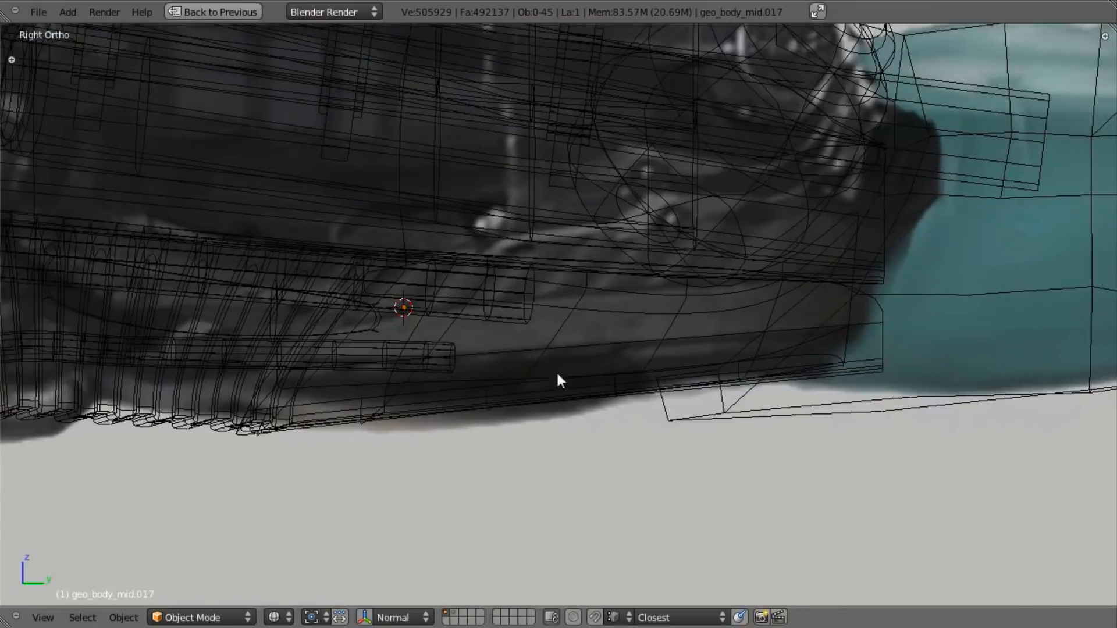
{"action": "key", "text": "z"}
{"action": "scroll", "coordinate": [779, 186], "scroll_direction": "up", "scroll_amount": 3}
{"action": "key", "text": "Tab"}
{"action": "middle_click_drag", "start_coordinate": [793, 349], "coordinate": [670, 167]}
{"action": "key", "text": "Tab"}
Select the dark twin-pipe object and examine the mesh of its rounded rear end.
{"action": "right_click", "coordinate": [669, 164]}
{"action": "key", "text": "z"}
{"action": "key", "text": "z"}
{"action": "scroll", "coordinate": [665, 166], "scroll_direction": "down", "scroll_amount": 5}
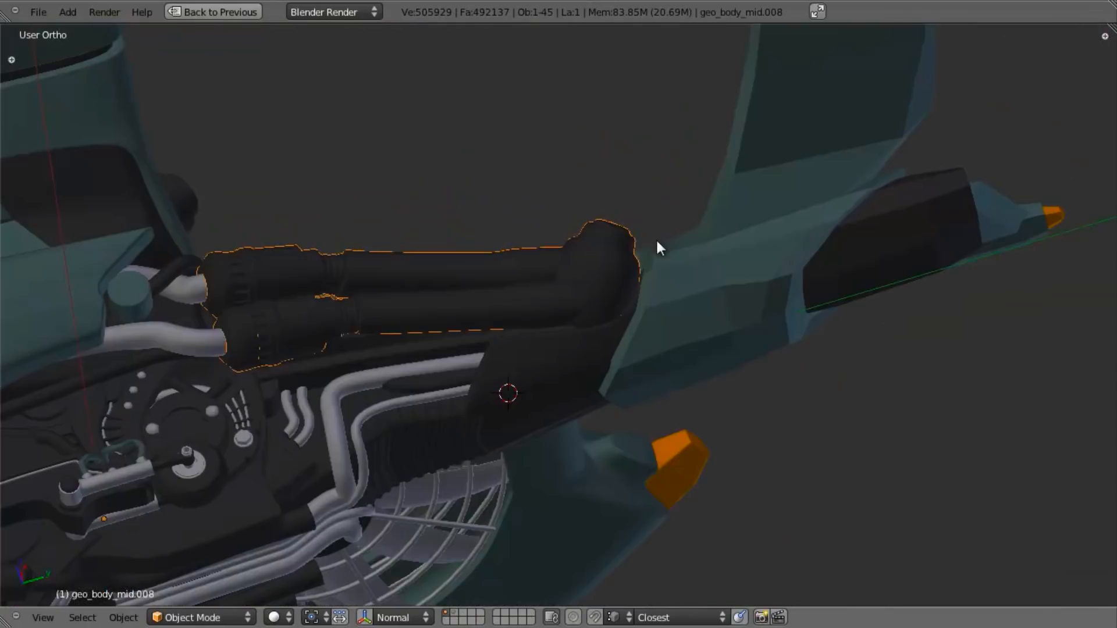
{"action": "key", "text": "Tab"}
{"action": "middle_click_drag", "start_coordinate": [609, 314], "coordinate": [579, 350]}
{"action": "scroll", "coordinate": [579, 349], "scroll_direction": "up", "scroll_amount": 1}
{"action": "scroll", "coordinate": [579, 350], "scroll_direction": "up", "scroll_amount": 2}
{"action": "key", "text": "a"}
{"action": "middle_click_drag", "start_coordinate": [618, 286], "coordinate": [584, 309], "text": "shift"}
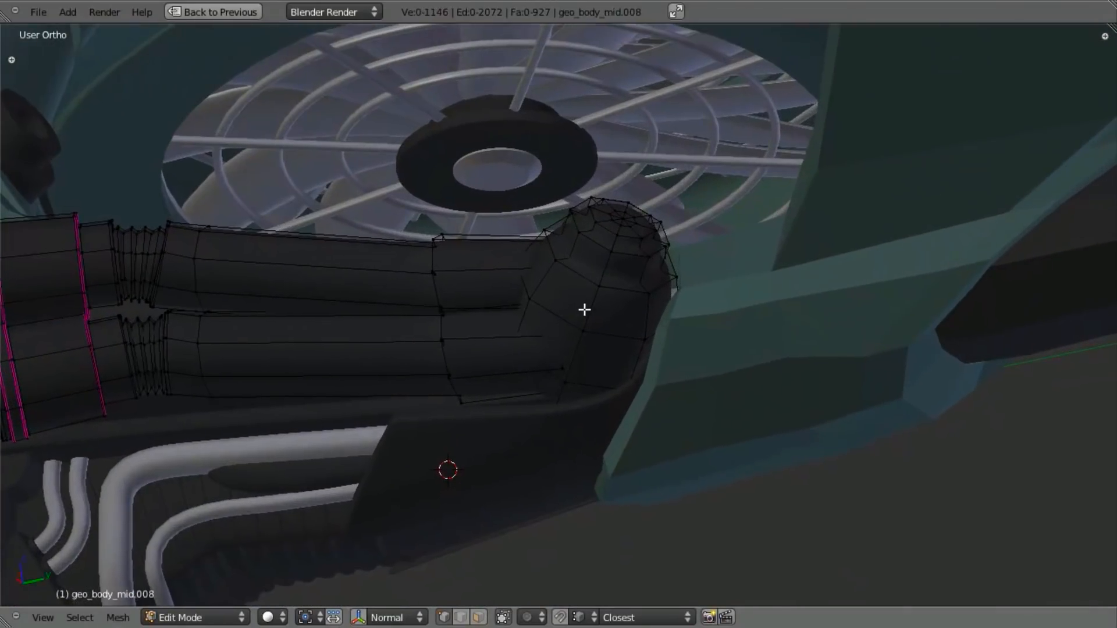
{"action": "key", "text": "Tab"}
{"action": "key", "text": "KP_3"}
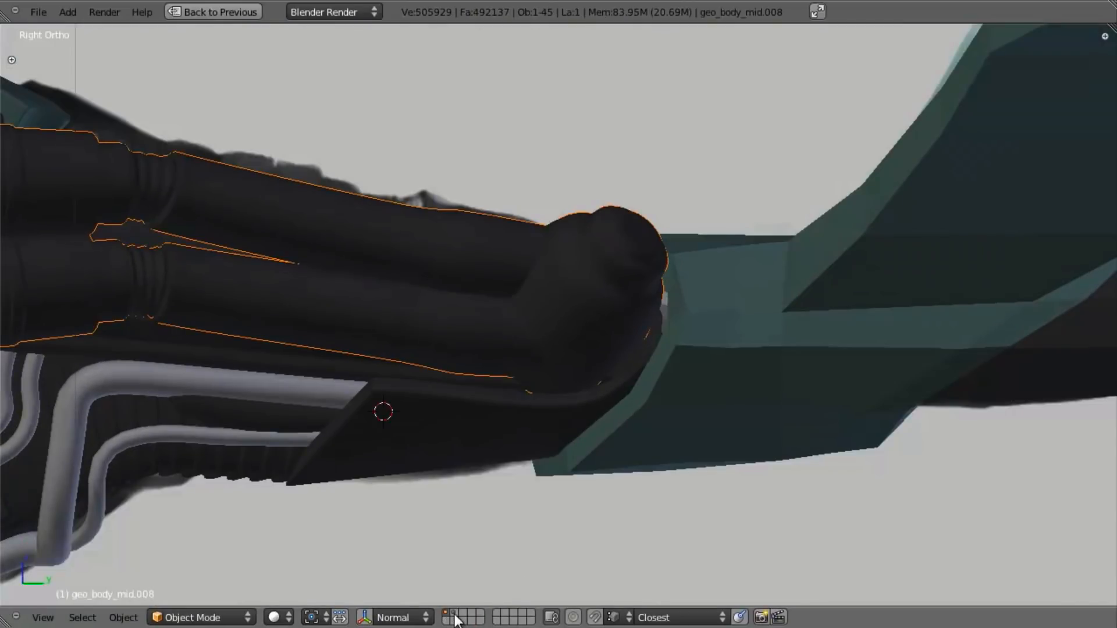
Hide the model's layer to examine the pipe end in the side and top reference art, then show the model again.
{"action": "left_click", "coordinate": [465, 621]}
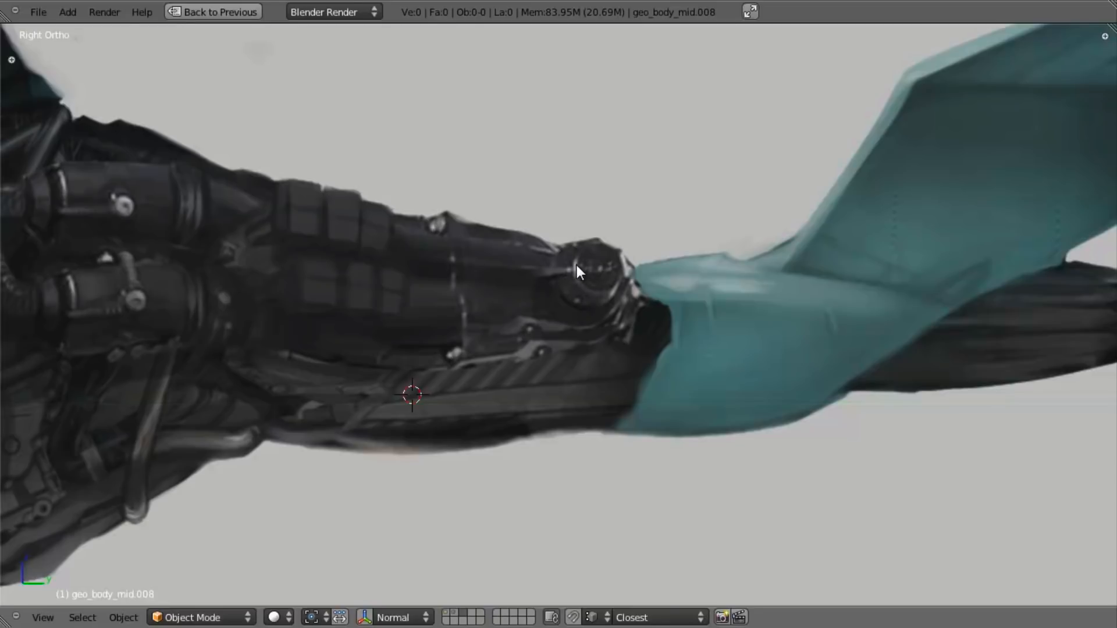
{"action": "key", "text": "KP_7"}
{"action": "scroll", "coordinate": [578, 254], "scroll_direction": "down", "scroll_amount": 4}
{"action": "scroll", "coordinate": [523, 308], "scroll_direction": "up", "scroll_amount": 5}
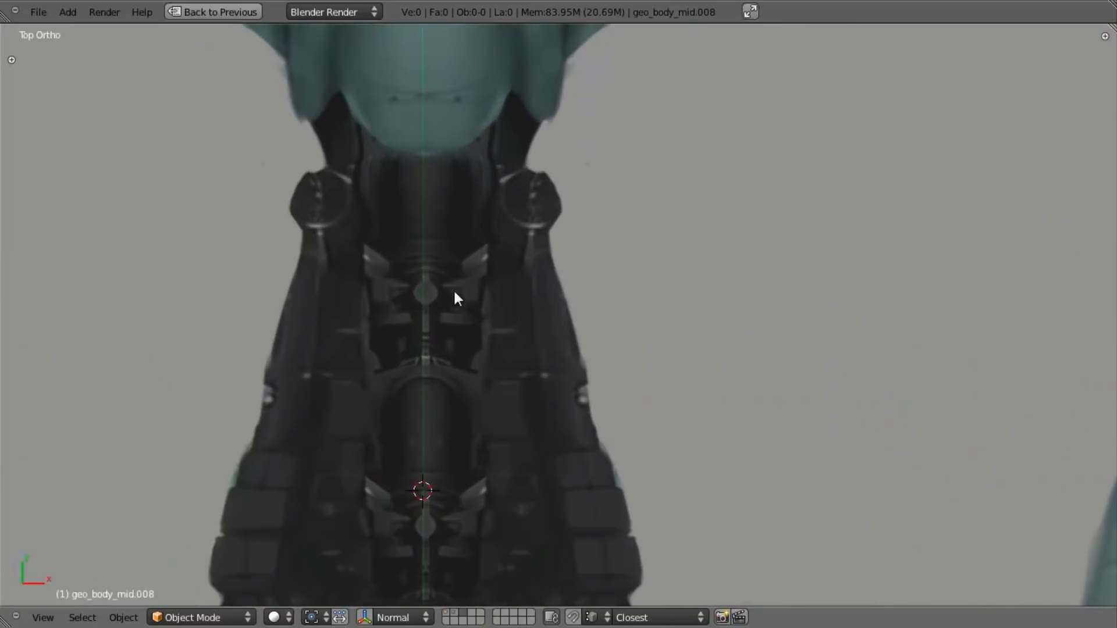
{"action": "key", "text": "KP_3"}
{"action": "key", "text": "alt+z"}
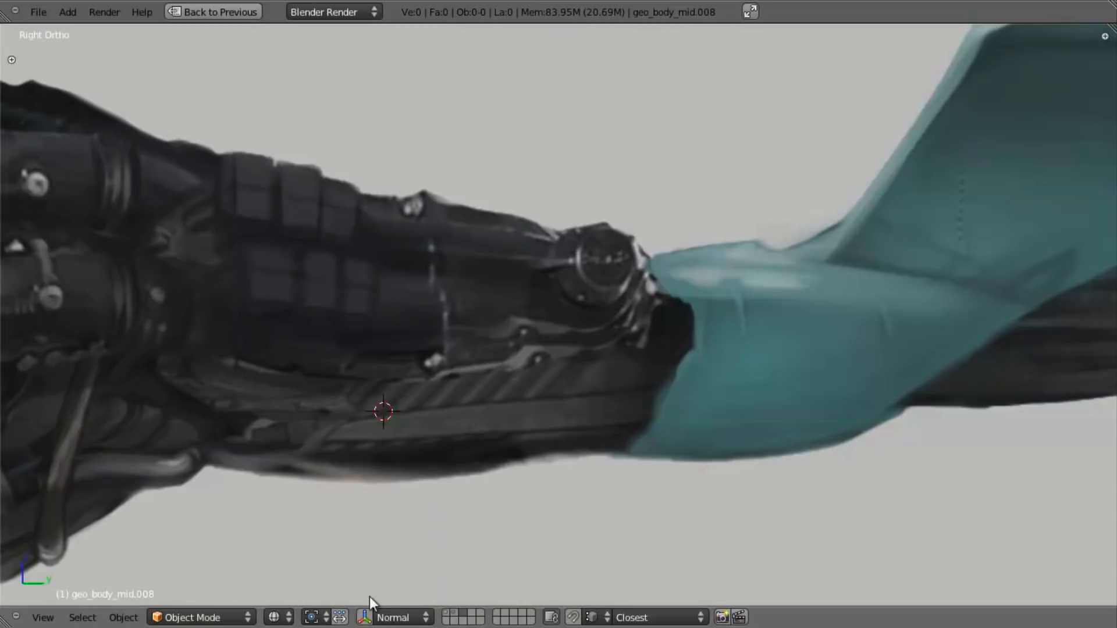
{"action": "left_click", "coordinate": [448, 617]}
Enter Edit Mode on the twin pipes and add two edge loops around the base of the rear end cap.
{"action": "scroll", "coordinate": [598, 386], "scroll_direction": "up", "scroll_amount": 4}
{"action": "key", "text": "Tab"}
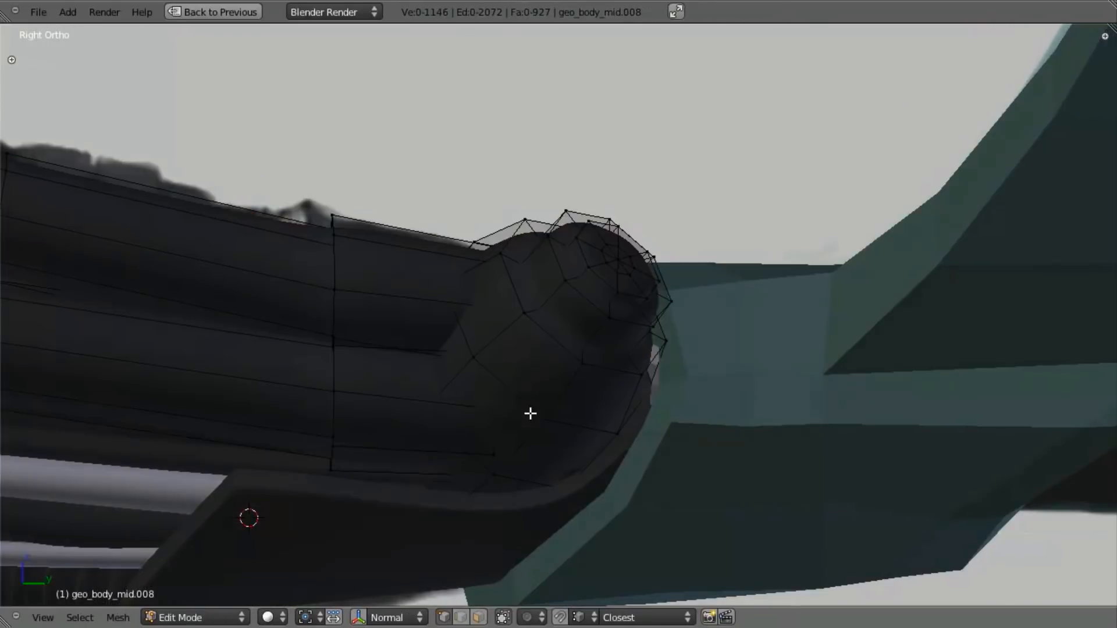
{"action": "key", "text": "a"}
{"action": "key", "text": "a"}
{"action": "key", "text": "ctrl+r"}
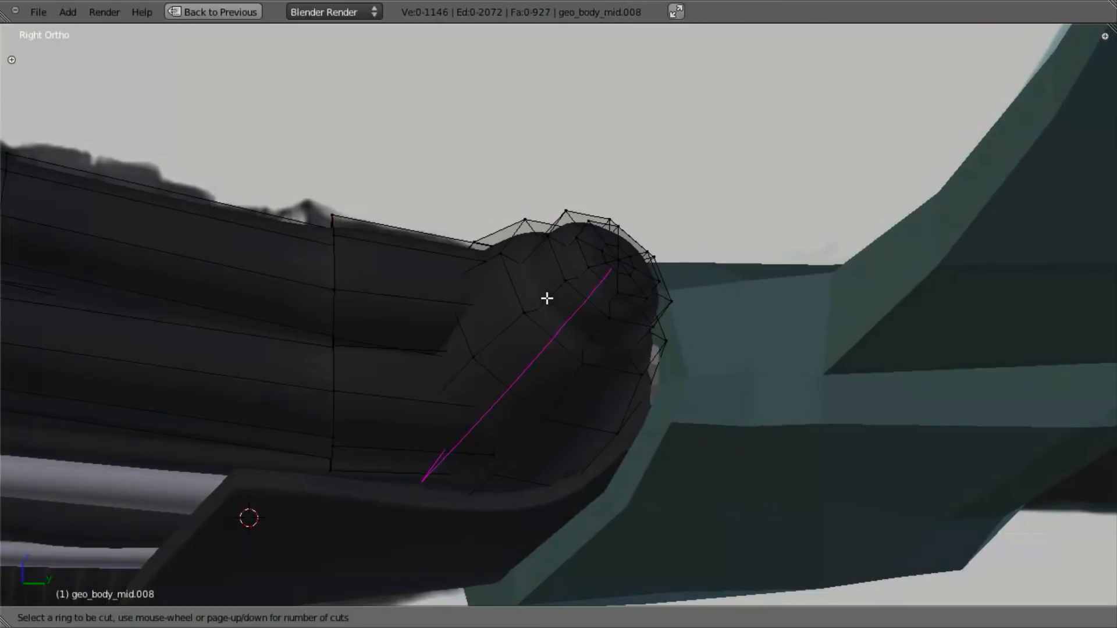
{"action": "left_click", "coordinate": [554, 295]}
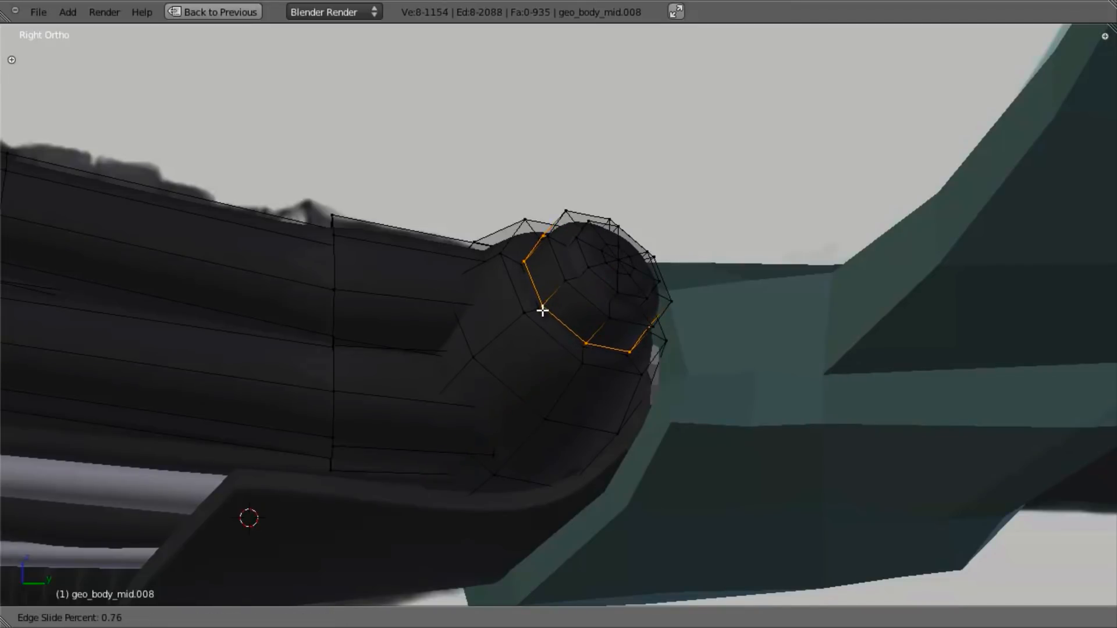
{"action": "left_click", "coordinate": [542, 311]}
{"action": "scroll", "coordinate": [511, 307], "scroll_direction": "up", "scroll_amount": 3}
{"action": "key", "text": "ctrl+r"}
{"action": "left_click", "coordinate": [502, 302]}
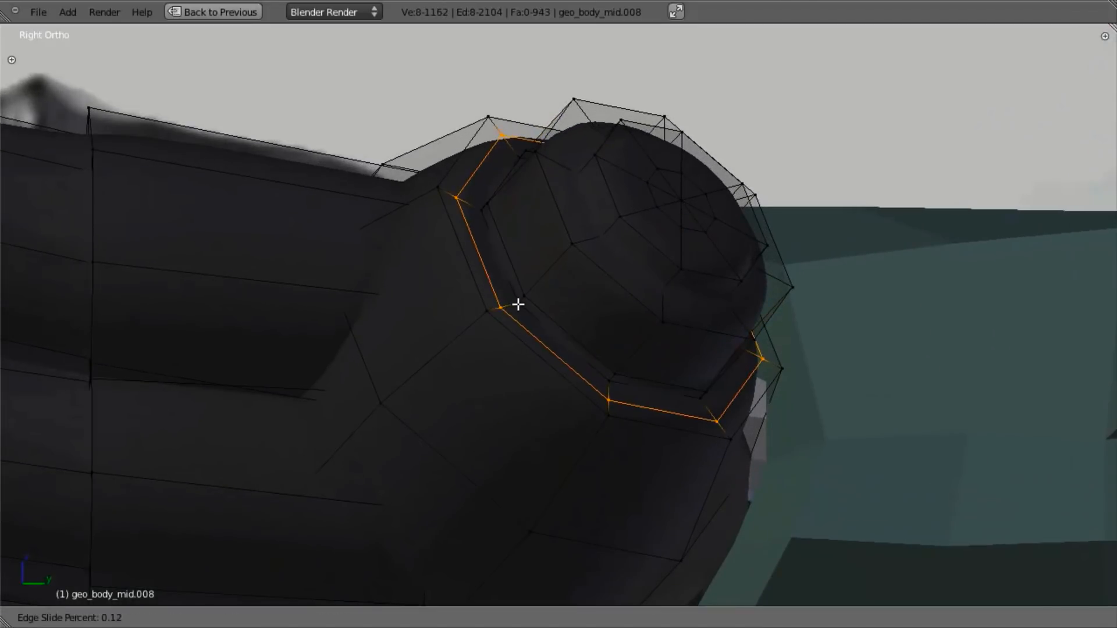
{"action": "left_click", "coordinate": [494, 284]}
{"action": "key", "text": "ctrl+r"}
{"action": "left_click", "coordinate": [491, 298]}
{"action": "left_click", "coordinate": [491, 298]}
{"action": "key", "text": "ctrl+z"}
Add two tight edge loops on either side of the step's outer edge at the cap's base, sliding them to about 0.87 and 0.98.
{"action": "key", "text": "ctrl+r"}
{"action": "left_click", "coordinate": [498, 307]}
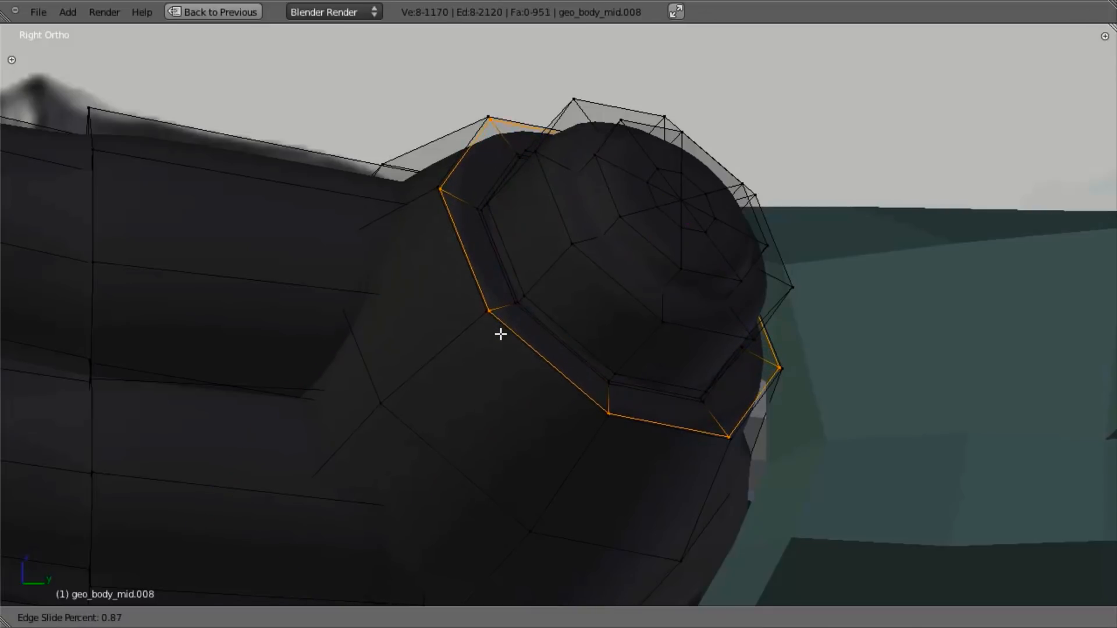
{"action": "left_click", "coordinate": [499, 331]}
{"action": "key", "text": "ctrl+r"}
{"action": "left_click", "coordinate": [461, 334]}
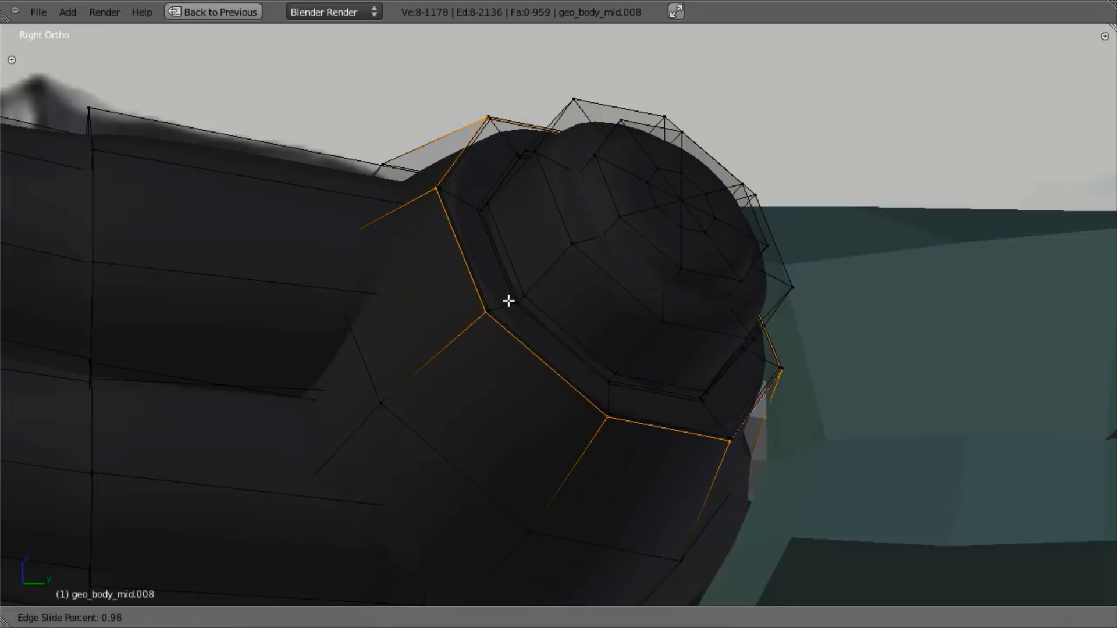
{"action": "left_click", "coordinate": [507, 303]}
Add edge loops on the cap's side wall and just inside its front rim, and check the shape in Object Mode.
{"action": "key", "text": "ctrl+r"}
{"action": "left_click", "coordinate": [562, 255]}
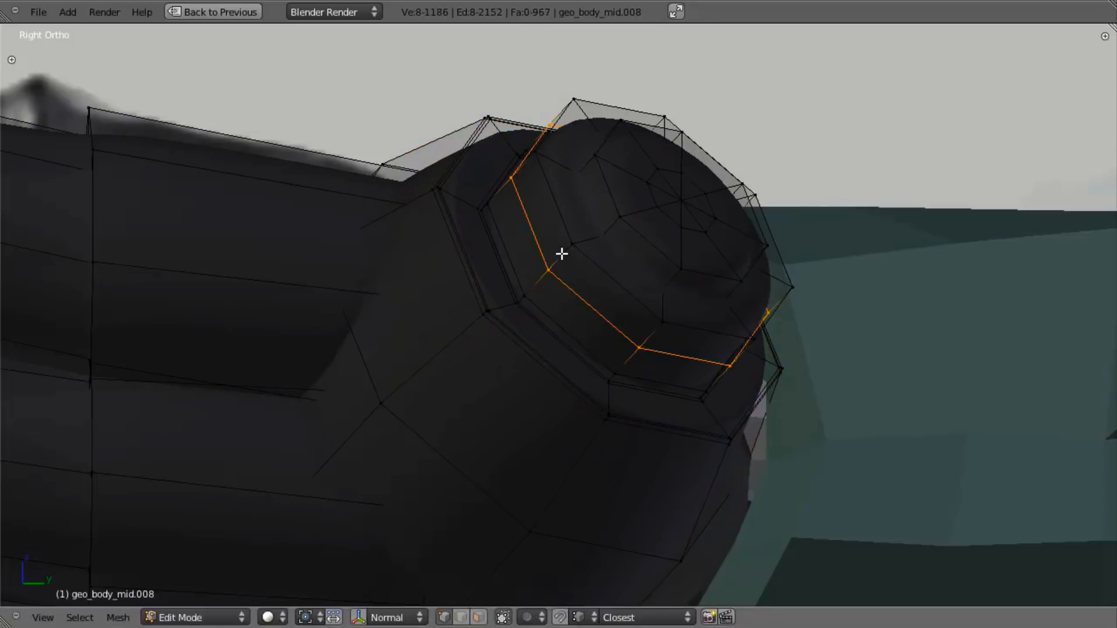
{"action": "left_click", "coordinate": [590, 237]}
{"action": "key", "text": "ctrl+r"}
{"action": "left_click", "coordinate": [592, 241]}
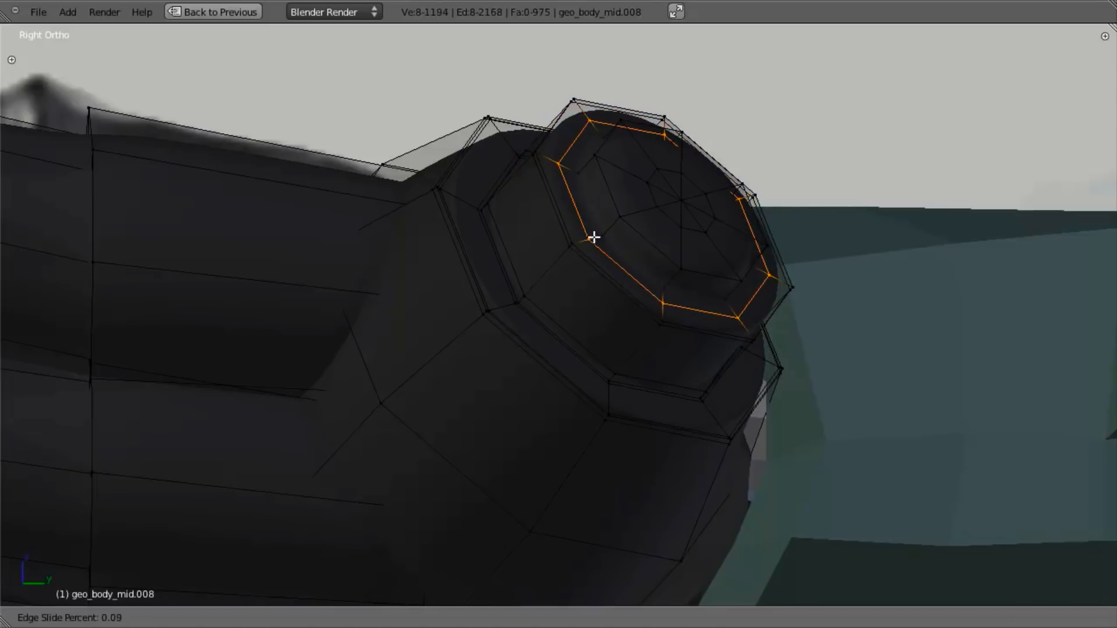
{"action": "left_click", "coordinate": [603, 208]}
{"action": "key", "text": "Tab"}
{"action": "scroll", "coordinate": [578, 331], "scroll_direction": "down", "scroll_amount": 3}
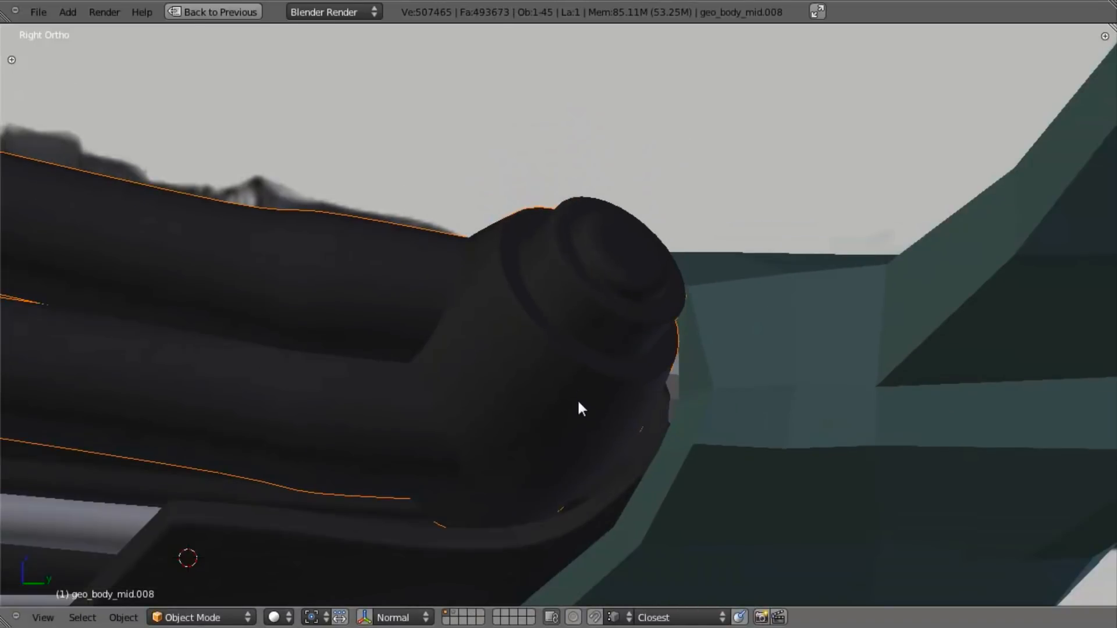
Select the edge ring inside the cap's front rim and reposition it with Edge Slide.
{"action": "scroll", "coordinate": [577, 399], "scroll_direction": "up", "scroll_amount": 3}
{"action": "key", "text": "Tab"}
{"action": "scroll", "coordinate": [602, 378], "scroll_direction": "up", "scroll_amount": 3}
{"action": "key", "text": "a"}
{"action": "scroll", "coordinate": [611, 302], "scroll_direction": "down", "scroll_amount": 2}
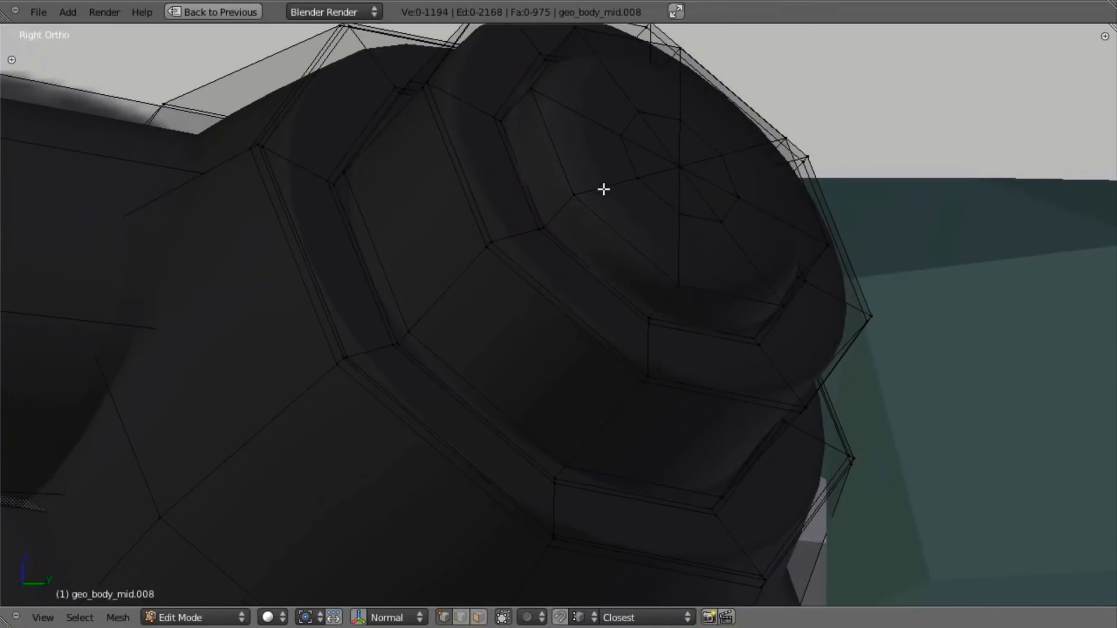
{"action": "right_click", "coordinate": [554, 134], "text": "alt"}
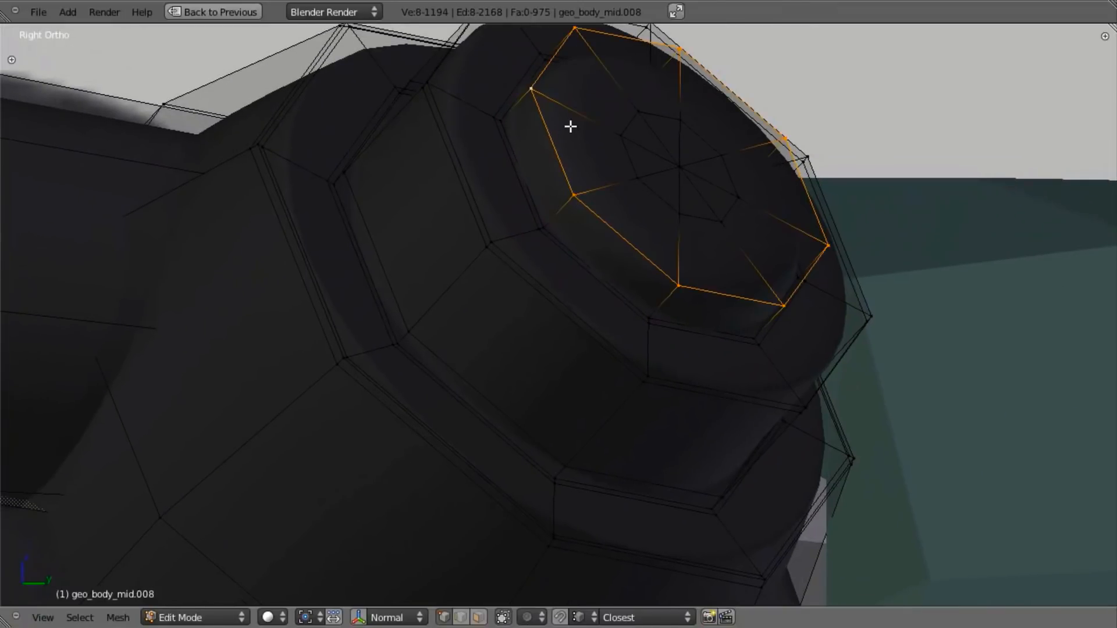
{"action": "key", "text": "ctrl+e"}
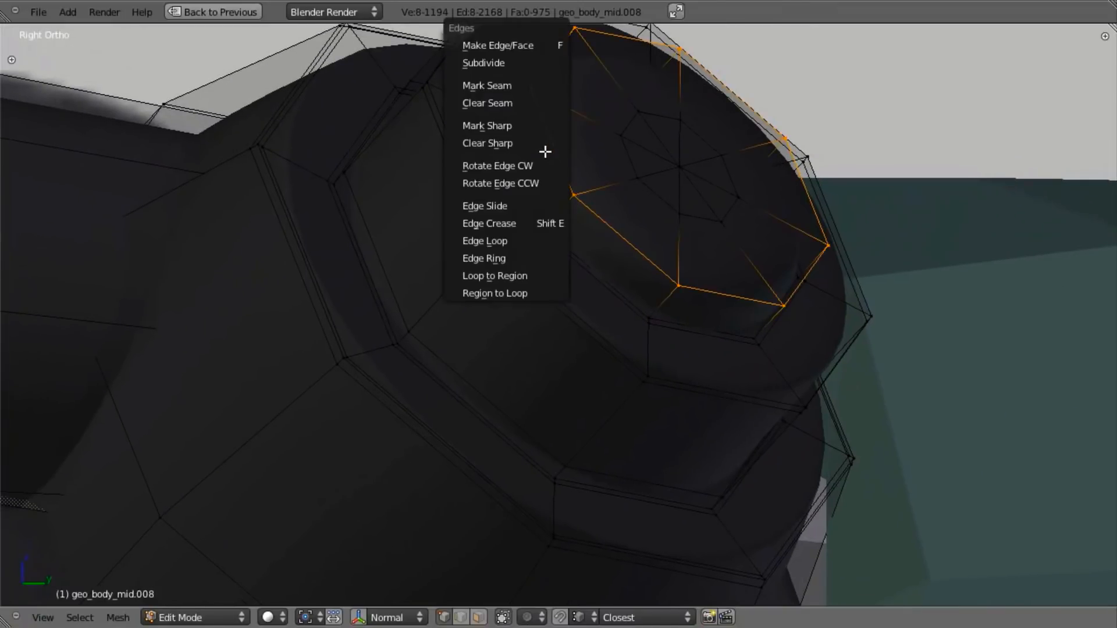
{"action": "left_click", "coordinate": [513, 205]}
{"action": "left_click", "coordinate": [536, 203]}
Add two edge loops to the cap's end face, sliding the outer one to about -0.92.
{"action": "key", "text": "ctrl+r"}
{"action": "left_click", "coordinate": [561, 202]}
{"action": "left_click", "coordinate": [587, 191]}
{"action": "key", "text": "ctrl+r"}
{"action": "left_click", "coordinate": [587, 192]}
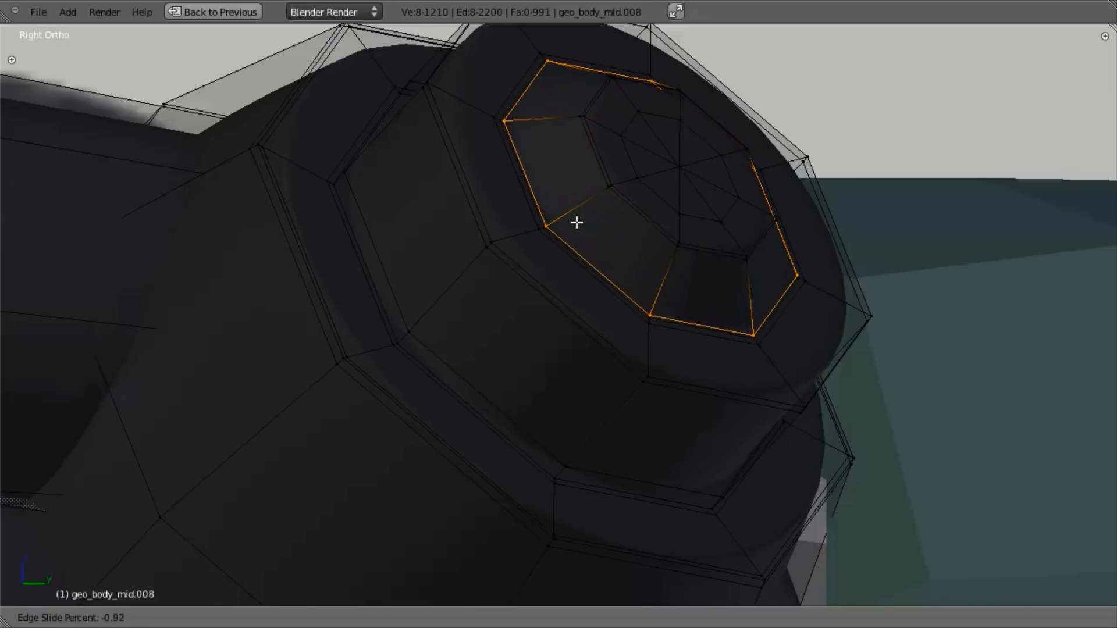
{"action": "left_click", "coordinate": [576, 222]}
Select the small central disc of the cap's end face, extrude it in place and scale it to about 0.94.
{"action": "key", "text": "Tab"}
{"action": "scroll", "coordinate": [574, 366], "scroll_direction": "down", "scroll_amount": 5}
{"action": "scroll", "coordinate": [553, 376], "scroll_direction": "up", "scroll_amount": 2}
{"action": "key", "text": "Tab"}
{"action": "scroll", "coordinate": [567, 373], "scroll_direction": "up", "scroll_amount": 6}
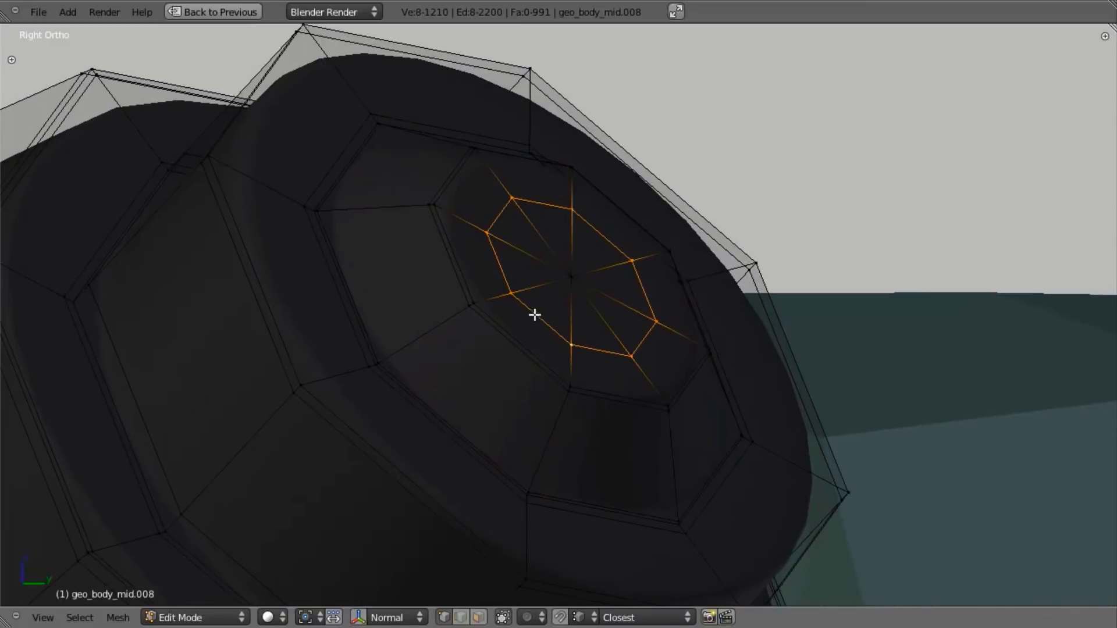
{"action": "right_click", "coordinate": [577, 271], "text": "shift"}
{"action": "key", "text": "e"}
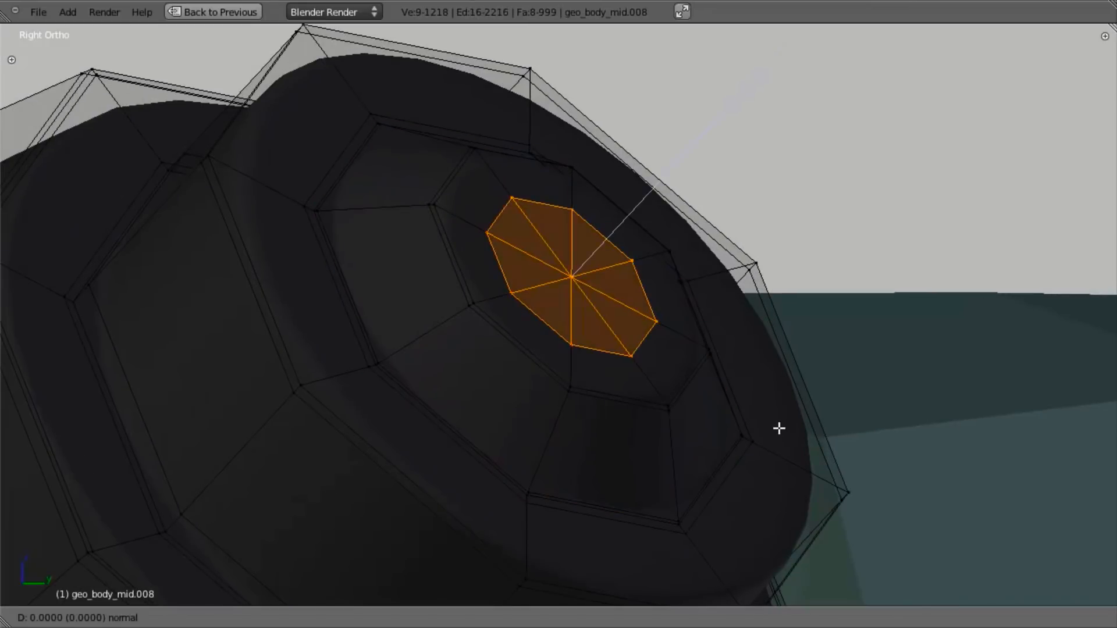
{"action": "right_click", "coordinate": [779, 428]}
{"action": "key", "text": "s"}
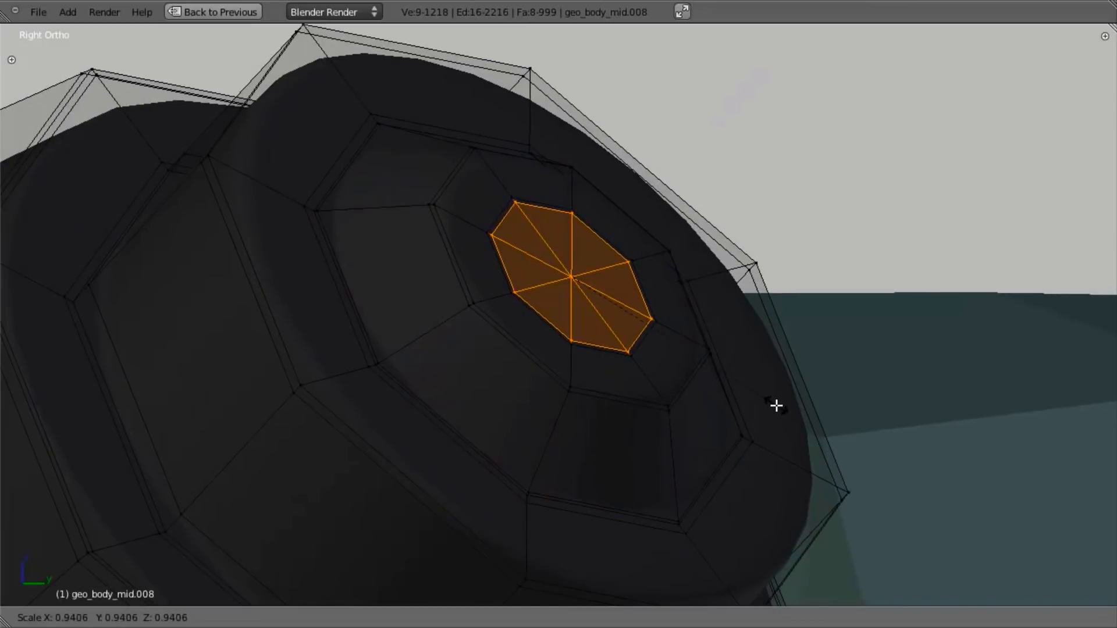
{"action": "left_click", "coordinate": [776, 406]}
Extrude the central disc once in place, then extrude it inward to form a hole in the cap.
{"action": "scroll", "coordinate": [597, 434], "scroll_direction": "down", "scroll_amount": 3}
{"action": "key", "text": "e"}
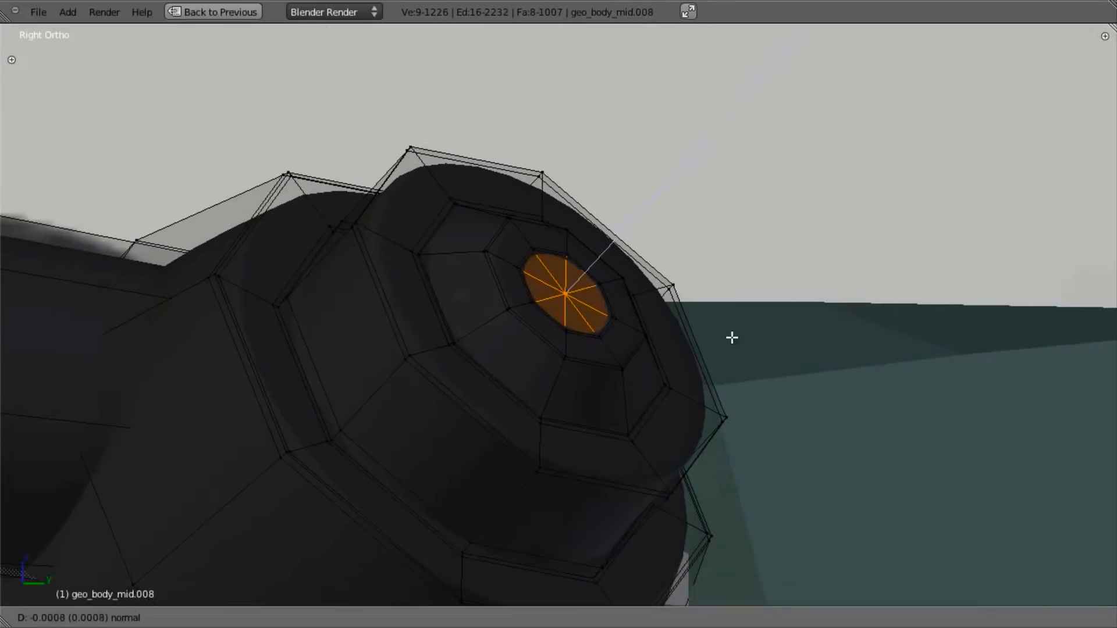
{"action": "right_click", "coordinate": [733, 329]}
{"action": "key", "text": "e"}
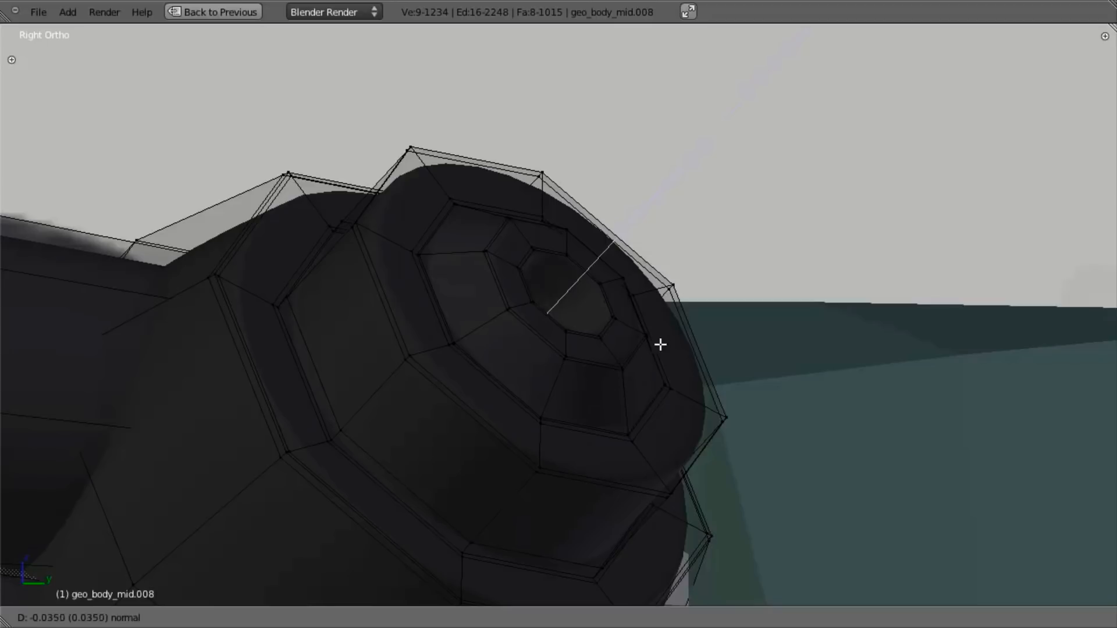
{"action": "left_click", "coordinate": [627, 405]}
{"action": "scroll", "coordinate": [592, 373], "scroll_direction": "down", "scroll_amount": 3}
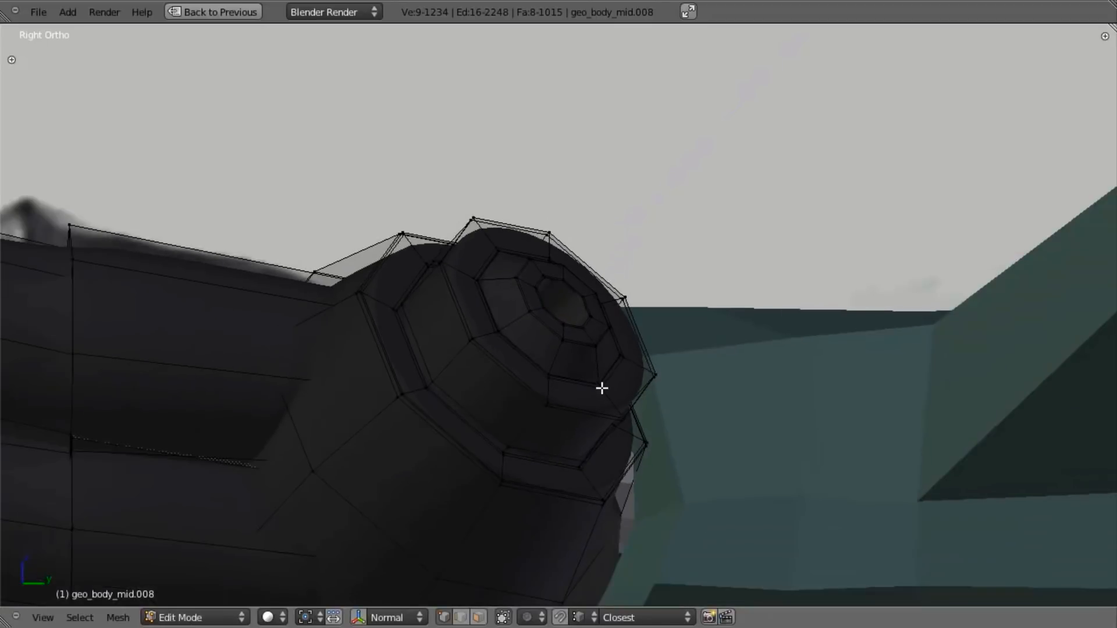
Extrude the bottom of the cap's hole once more and check the recess from an angled view.
{"action": "scroll", "coordinate": [599, 375], "scroll_direction": "up", "scroll_amount": 3}
{"action": "key", "text": "z"}
{"action": "scroll", "coordinate": [654, 384], "scroll_direction": "up", "scroll_amount": 3}
{"action": "key", "text": "e"}
{"action": "left_click", "coordinate": [654, 416]}
{"action": "key", "text": "z"}
{"action": "middle_click_drag", "start_coordinate": [652, 415], "coordinate": [518, 330]}
{"action": "scroll", "coordinate": [553, 347], "scroll_direction": "down", "scroll_amount": 3}
{"action": "scroll", "coordinate": [558, 342], "scroll_direction": "up", "scroll_amount": 4}
Select the two edge loops bounding the inner wall of the cap's central hole.
{"action": "key", "text": "z"}
{"action": "scroll", "coordinate": [486, 421], "scroll_direction": "up", "scroll_amount": 3}
{"action": "left_click", "coordinate": [443, 284], "text": "alt"}
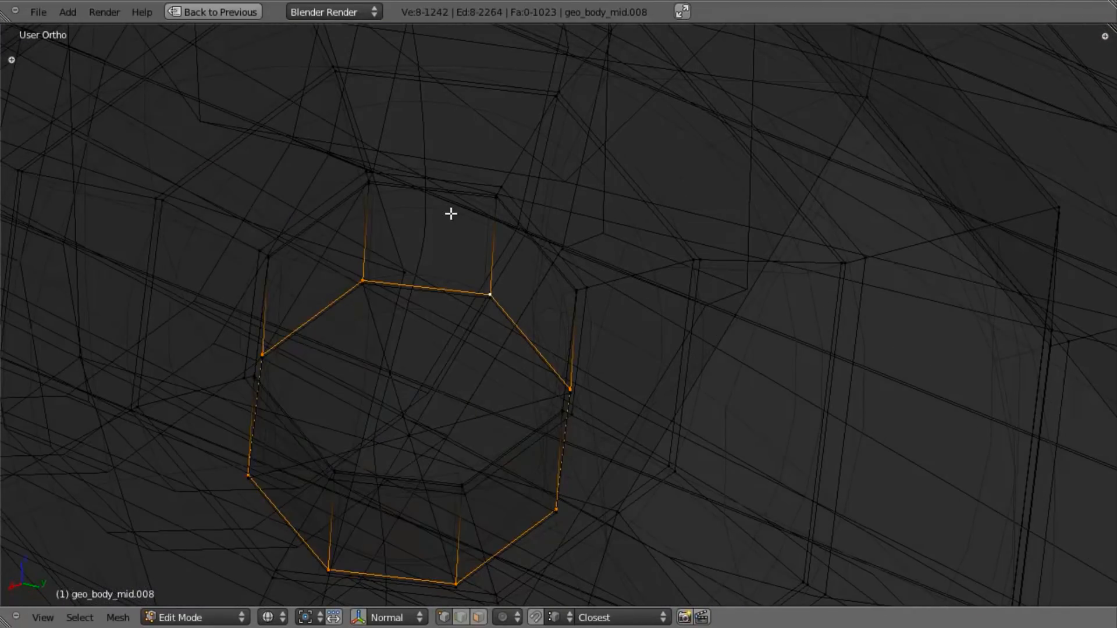
{"action": "right_click", "coordinate": [453, 197], "text": "alt+shift"}
{"action": "key", "text": "z"}
{"action": "middle_click_drag", "start_coordinate": [584, 382], "coordinate": [616, 307]}
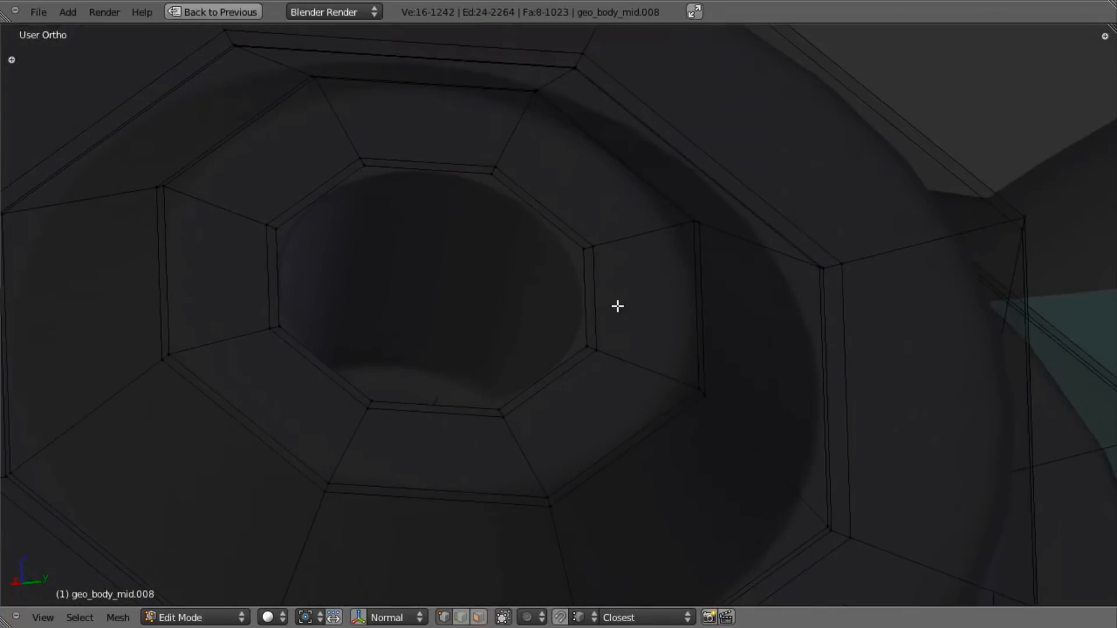
Duplicate the hole's inner wall faces in place and offset the copy slightly along its normals with Shrink/Fatten.
{"action": "key", "text": "z"}
{"action": "key", "text": "e"}
{"action": "key", "text": "Escape"}
{"action": "key", "text": "alt+s"}
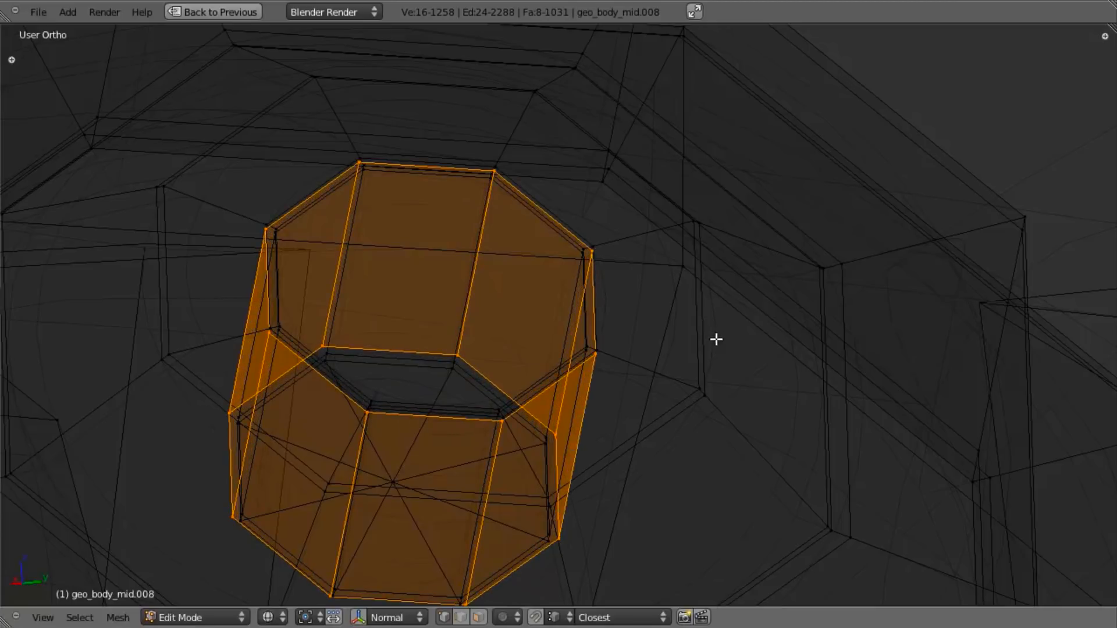
{"action": "left_click", "coordinate": [715, 339]}
{"action": "scroll", "coordinate": [479, 386], "scroll_direction": "down", "scroll_amount": 4}
{"action": "middle_click_drag", "start_coordinate": [479, 387], "coordinate": [538, 208]}
{"action": "scroll", "coordinate": [573, 262], "scroll_direction": "up", "scroll_amount": 5}
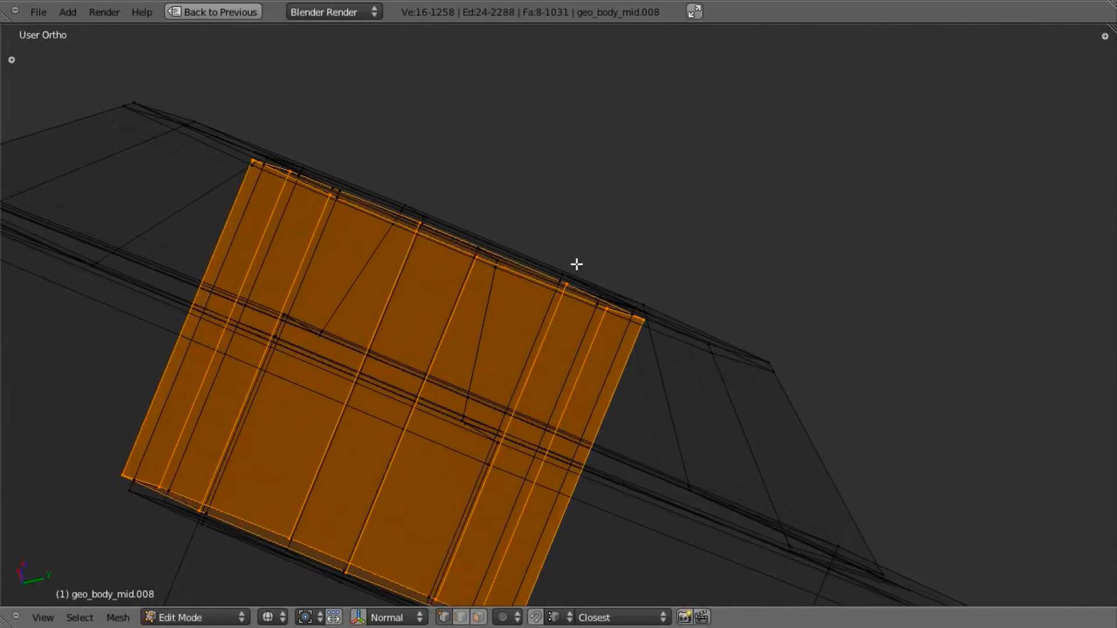
{"action": "key", "text": "s"}
{"action": "key", "text": "z"}
{"action": "key", "text": "z"}
{"action": "key", "text": "Escape"}
{"action": "key", "text": "s"}
{"action": "key", "text": "x"}
{"action": "key", "text": "Escape"}
Subdivide the duplicated ring smoothly into 16 segments around and two rows of faces along its length.
{"action": "middle_click_drag", "start_coordinate": [695, 226], "coordinate": [576, 331]}
{"action": "scroll", "coordinate": [618, 295], "scroll_direction": "down", "scroll_amount": 3}
{"action": "scroll", "coordinate": [617, 297], "scroll_direction": "up", "scroll_amount": 2}
{"action": "middle_click_drag", "start_coordinate": [643, 294], "coordinate": [531, 364]}
{"action": "key", "text": "w"}
{"action": "left_click", "coordinate": [648, 274]}
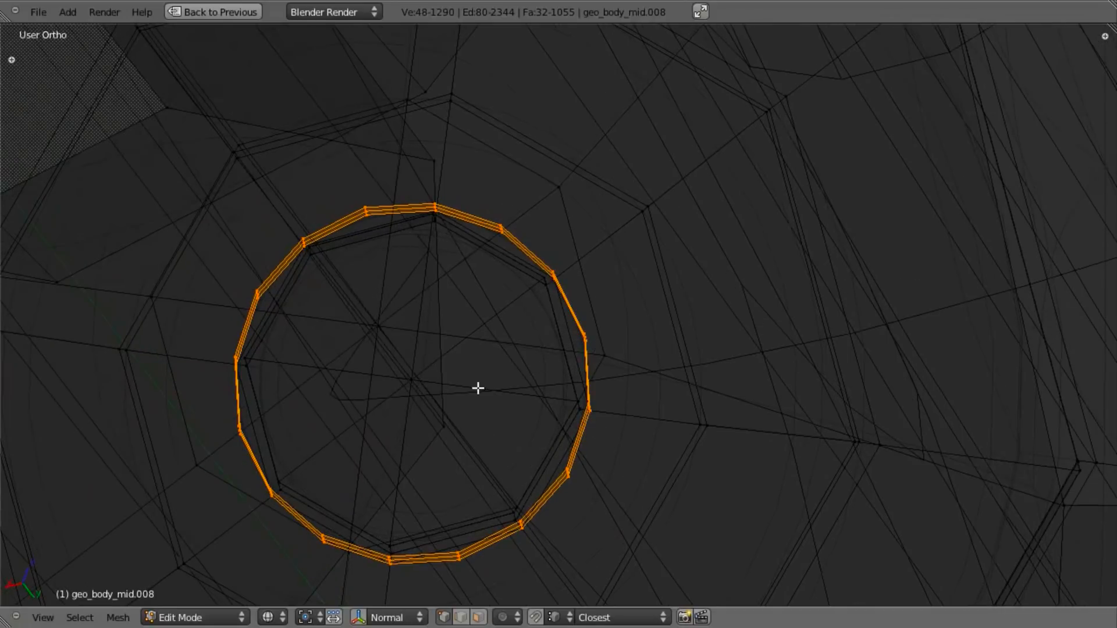
{"action": "middle_click_drag", "start_coordinate": [407, 372], "coordinate": [465, 373]}
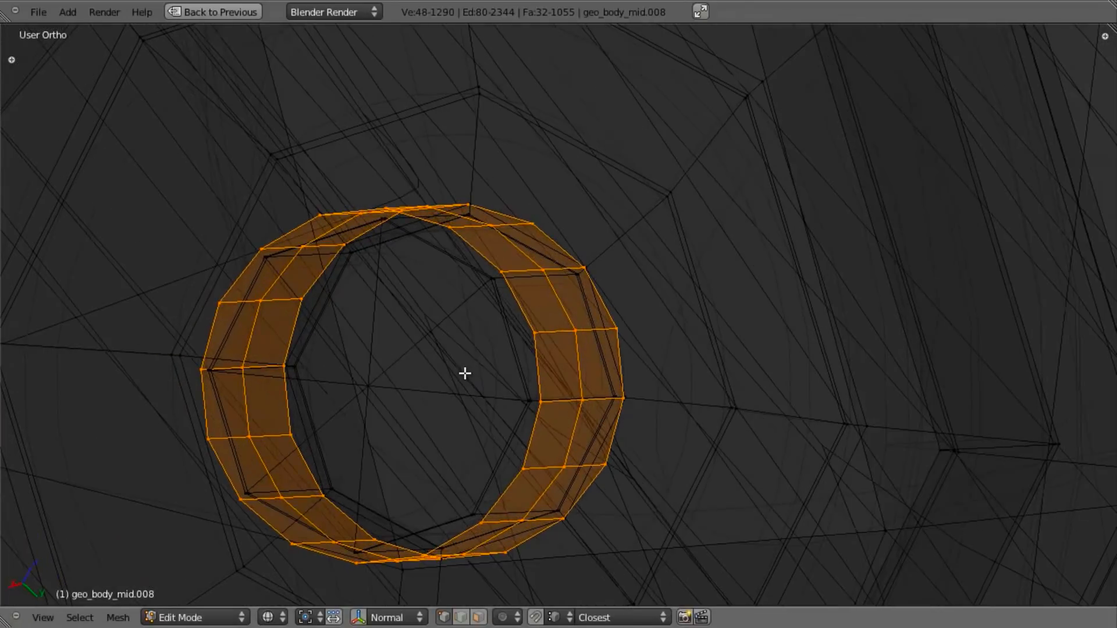
{"action": "key", "text": "z"}
{"action": "key", "text": "z"}
{"action": "middle_click_drag", "start_coordinate": [578, 351], "coordinate": [480, 345]}
{"action": "middle_click_drag", "start_coordinate": [335, 308], "coordinate": [309, 304]}
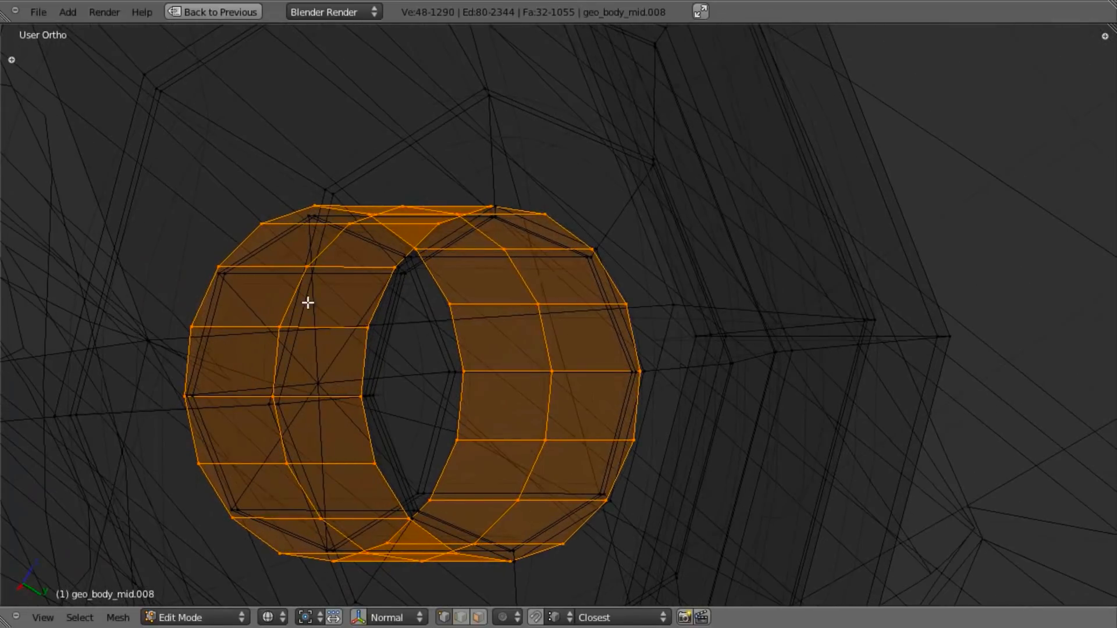
Try to delete the edge loop around the middle of the ring.
{"action": "key", "text": "a"}
{"action": "right_click", "coordinate": [285, 299], "text": "alt"}
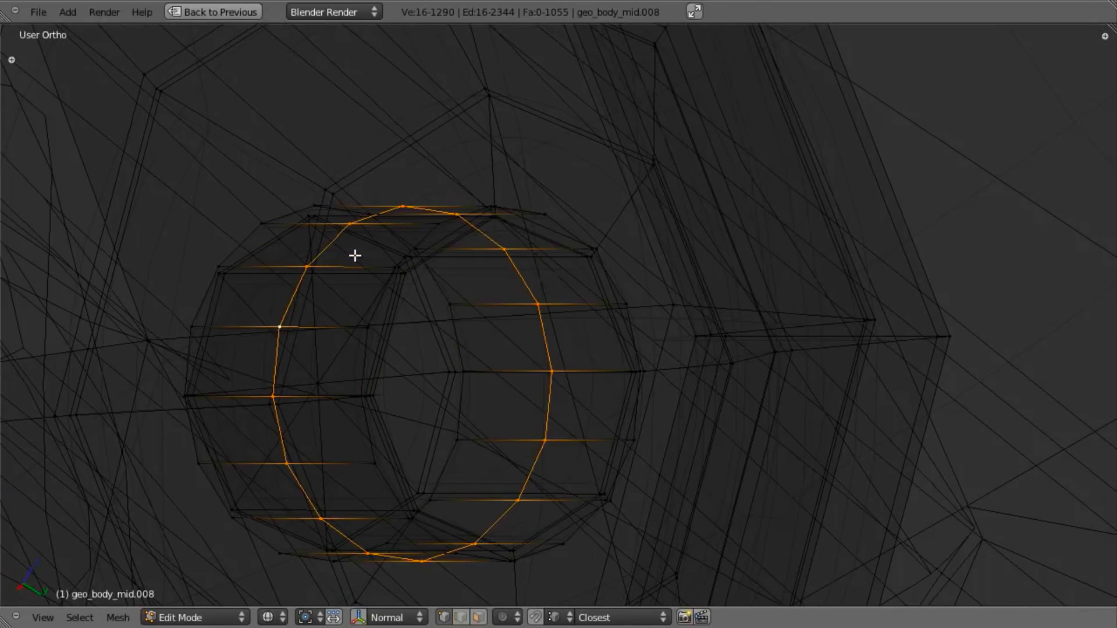
{"action": "key", "text": "x"}
{"action": "left_click", "coordinate": [354, 289]}
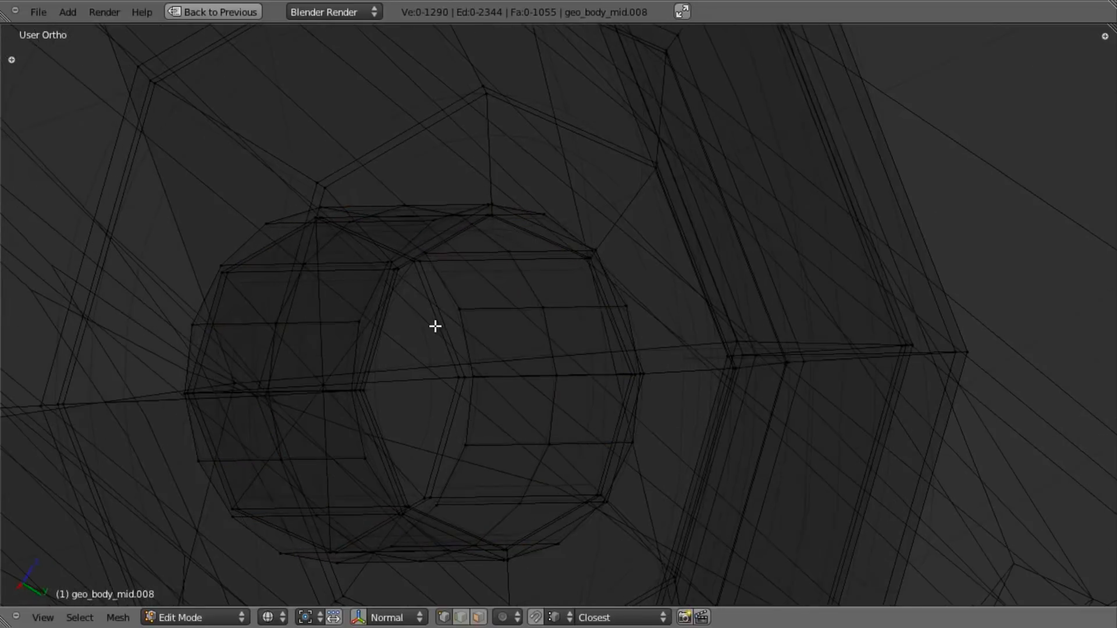
Select all linked faces of the ring in face selection mode and hide the rest of the mesh.
{"action": "key", "text": "ctrl+Tab"}
{"action": "left_click", "coordinate": [421, 361]}
{"action": "right_click", "coordinate": [285, 297]}
{"action": "key", "text": "z"}
{"action": "mouse_move", "coordinate": [284, 297]}
{"action": "middle_mouse_down"}
{"action": "mouse_move", "coordinate": [452, 312]}
{"action": "mouse_move", "coordinate": [316, 273]}
{"action": "mouse_move", "coordinate": [179, 257]}
{"action": "middle_mouse_up"}
{"action": "key", "text": "z"}
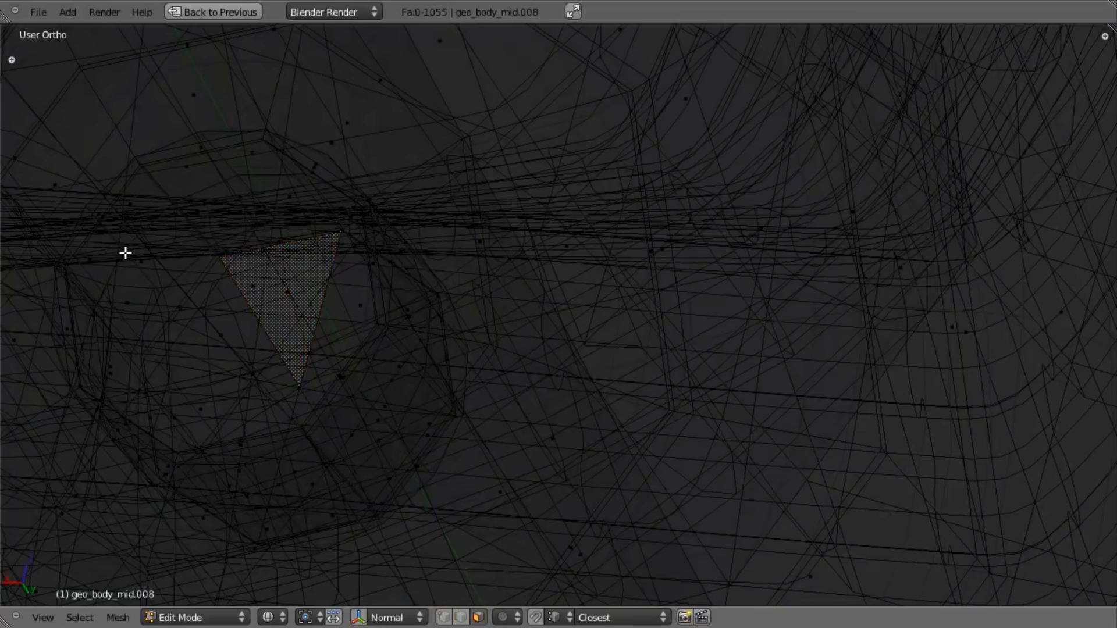
{"action": "right_click", "coordinate": [129, 253]}
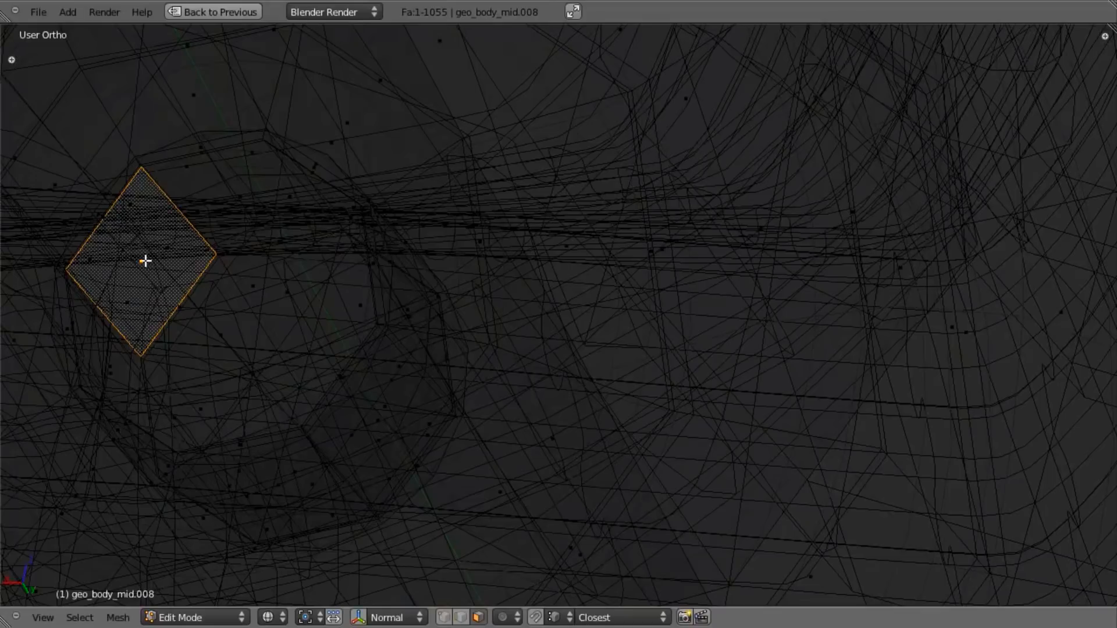
{"action": "right_click", "coordinate": [173, 242]}
{"action": "key", "text": "ctrl+l"}
{"action": "scroll", "coordinate": [175, 247], "scroll_direction": "down", "scroll_amount": 3}
{"action": "middle_click_drag", "start_coordinate": [192, 259], "coordinate": [362, 381]}
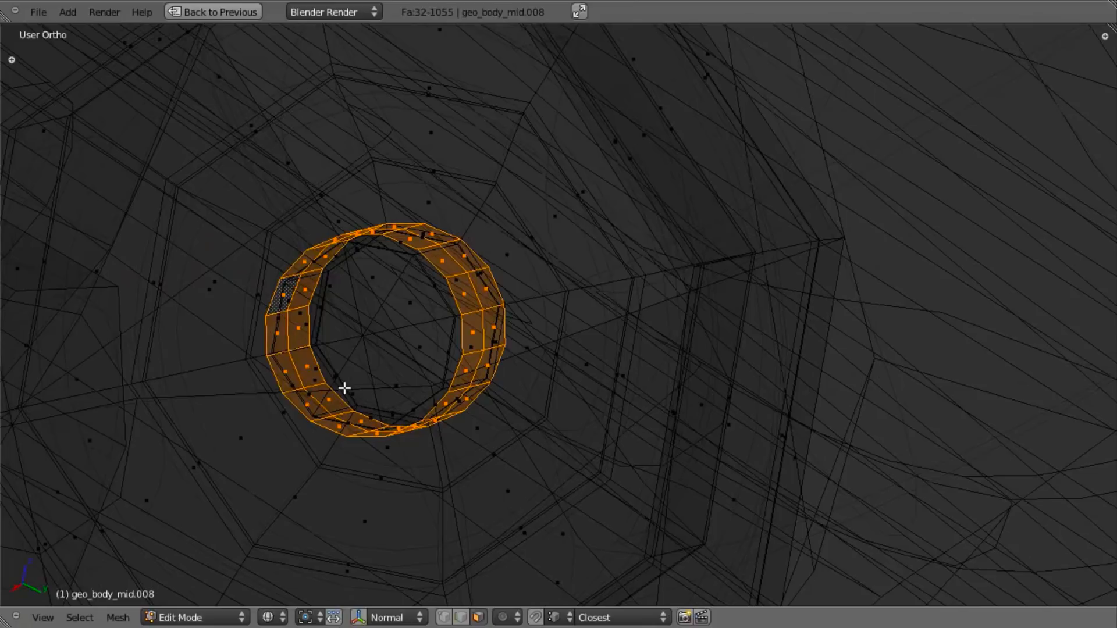
{"action": "key", "text": "shift+h"}
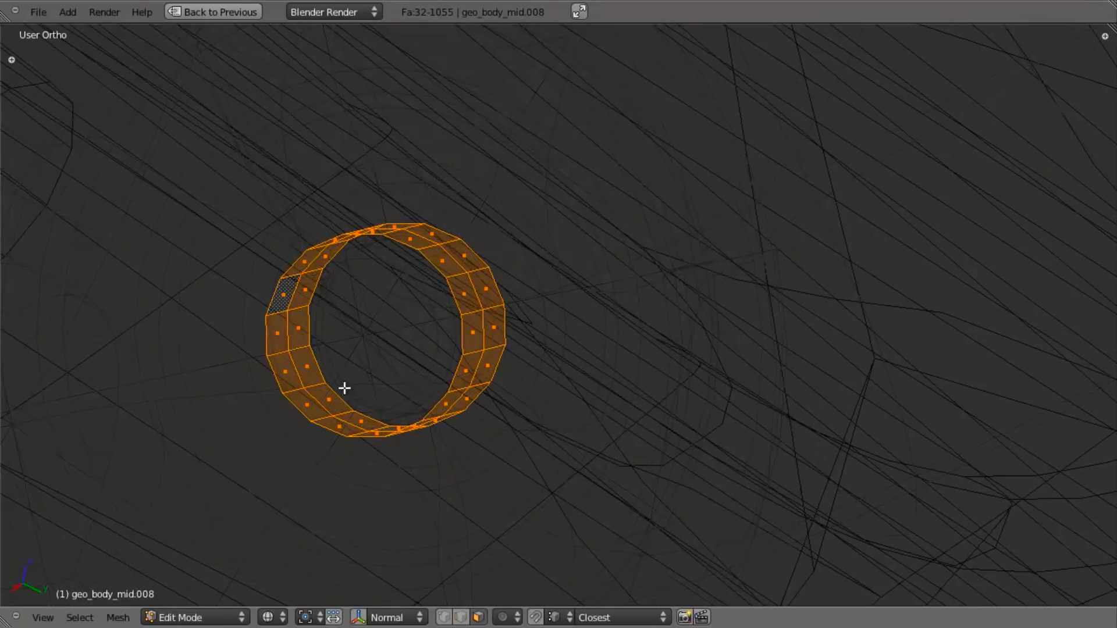
Select every other lengthwise pair of faces along the first side of the isolated ring, starting a new selection.
{"action": "scroll", "coordinate": [281, 289], "scroll_direction": "up", "scroll_amount": 3}
{"action": "middle_click_drag", "start_coordinate": [282, 289], "coordinate": [154, 271]}
{"action": "right_click", "coordinate": [155, 271]}
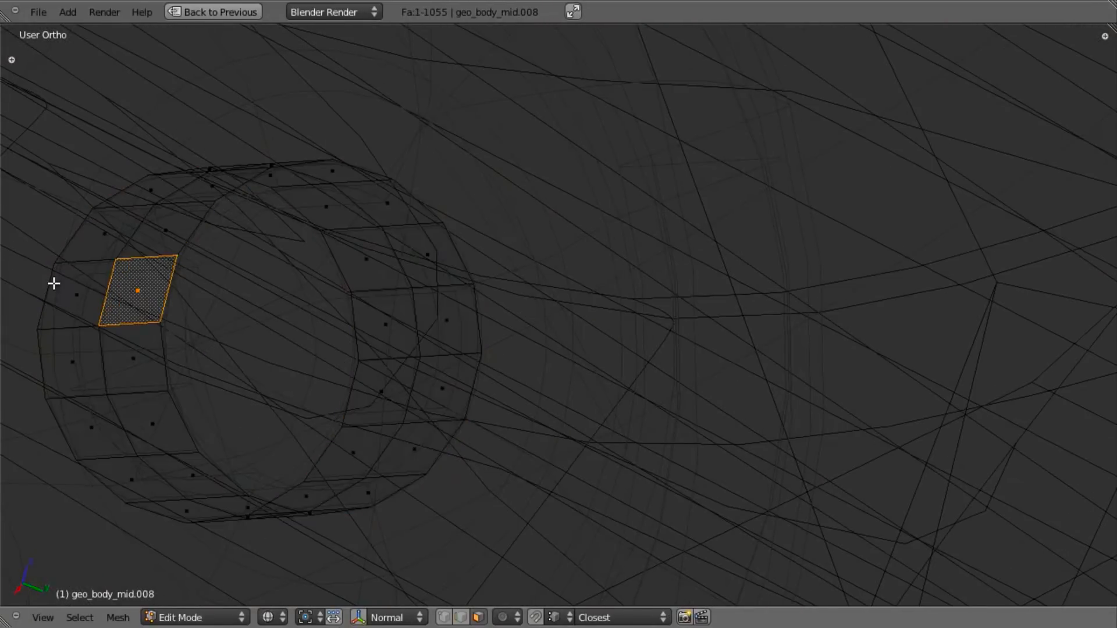
{"action": "right_click", "coordinate": [157, 176]}
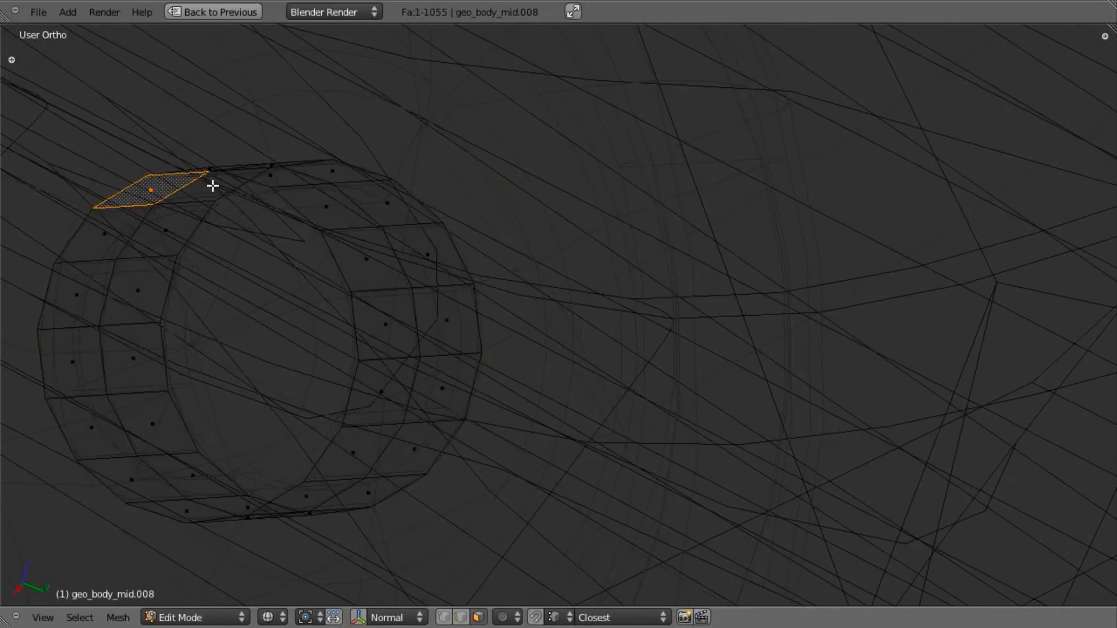
{"action": "right_click", "coordinate": [138, 298], "text": "shift"}
{"action": "right_click", "coordinate": [79, 296], "text": "shift"}
{"action": "right_click", "coordinate": [100, 435], "text": "shift"}
{"action": "right_click", "coordinate": [169, 417], "text": "shift"}
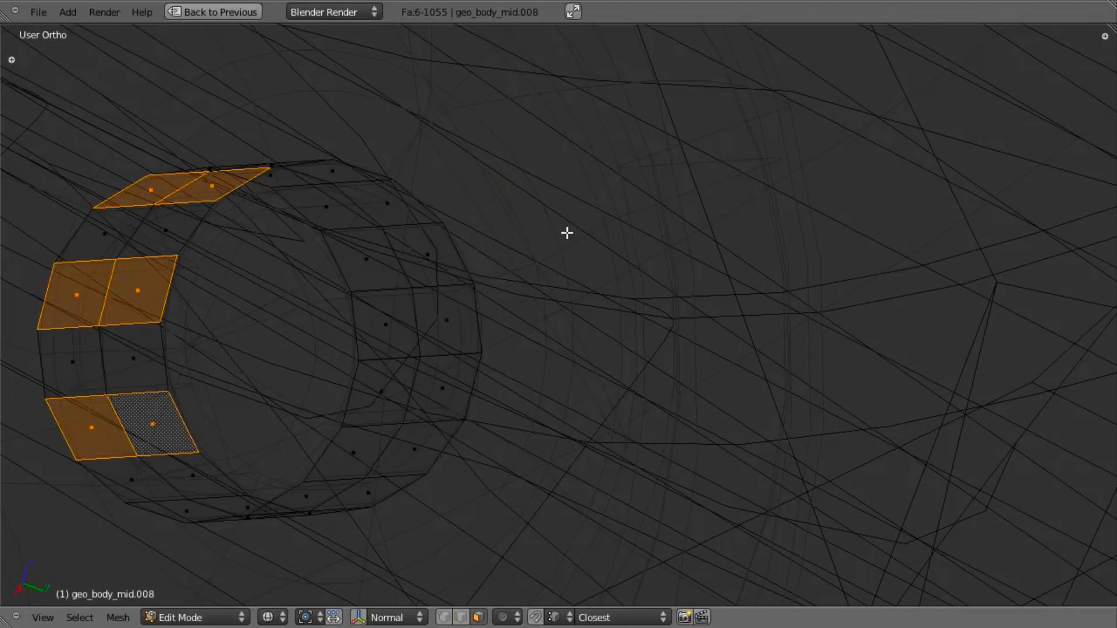
{"action": "key", "text": "ctrl+Tab"}
Extend the selection with every other lengthwise face pair around the rest of the ring, giving eight pairs.
{"action": "middle_click_drag", "start_coordinate": [528, 357], "coordinate": [481, 312]}
{"action": "right_click", "coordinate": [316, 390], "text": "shift"}
{"action": "right_click", "coordinate": [265, 436], "text": "shift"}
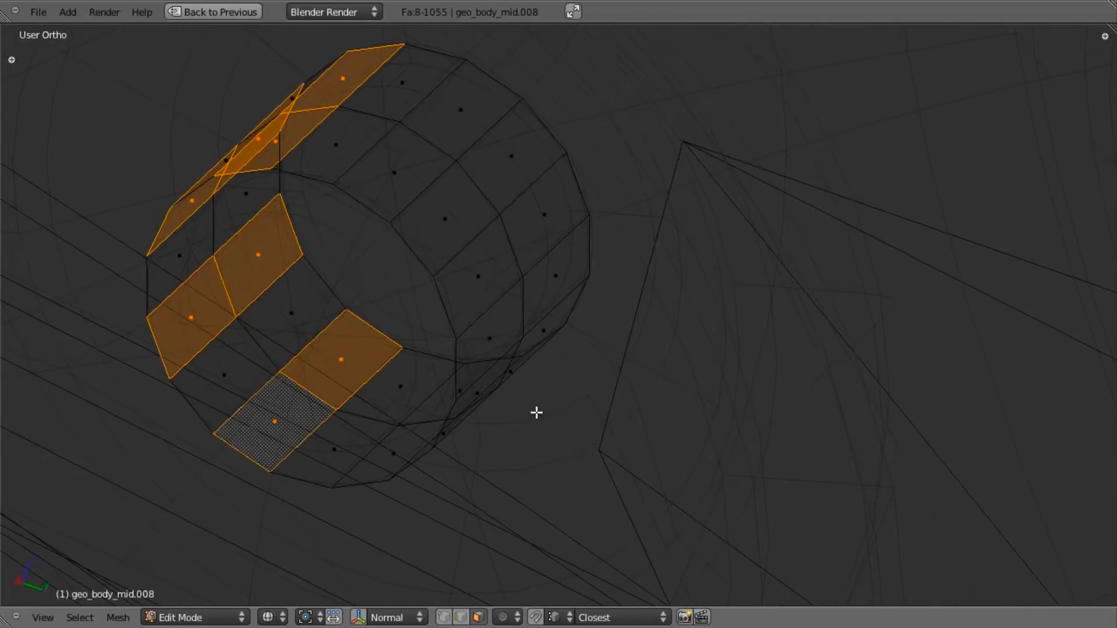
{"action": "right_click", "coordinate": [441, 399], "text": "shift"}
{"action": "right_click", "coordinate": [391, 459], "text": "shift"}
{"action": "middle_click_drag", "start_coordinate": [671, 418], "coordinate": [524, 404]}
{"action": "right_click", "coordinate": [466, 329], "text": "shift"}
{"action": "right_click", "coordinate": [482, 415], "text": "shift"}
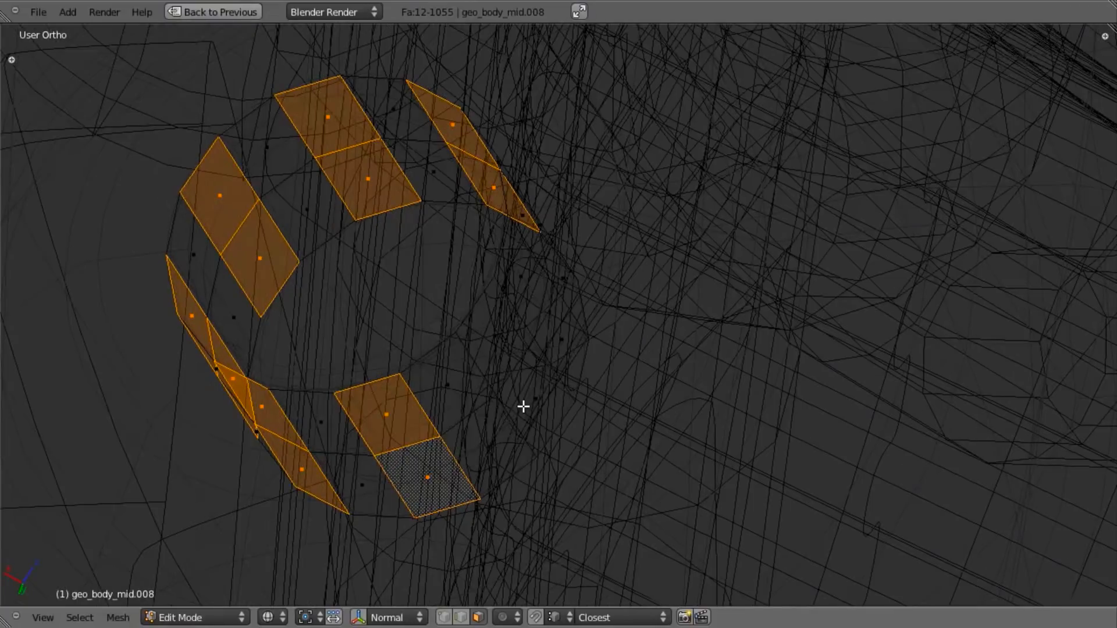
{"action": "right_click", "coordinate": [528, 391], "text": "shift"}
{"action": "right_click", "coordinate": [496, 340], "text": "shift"}
{"action": "middle_click_drag", "start_coordinate": [496, 339], "coordinate": [480, 403]}
{"action": "right_click", "coordinate": [471, 281], "text": "shift"}
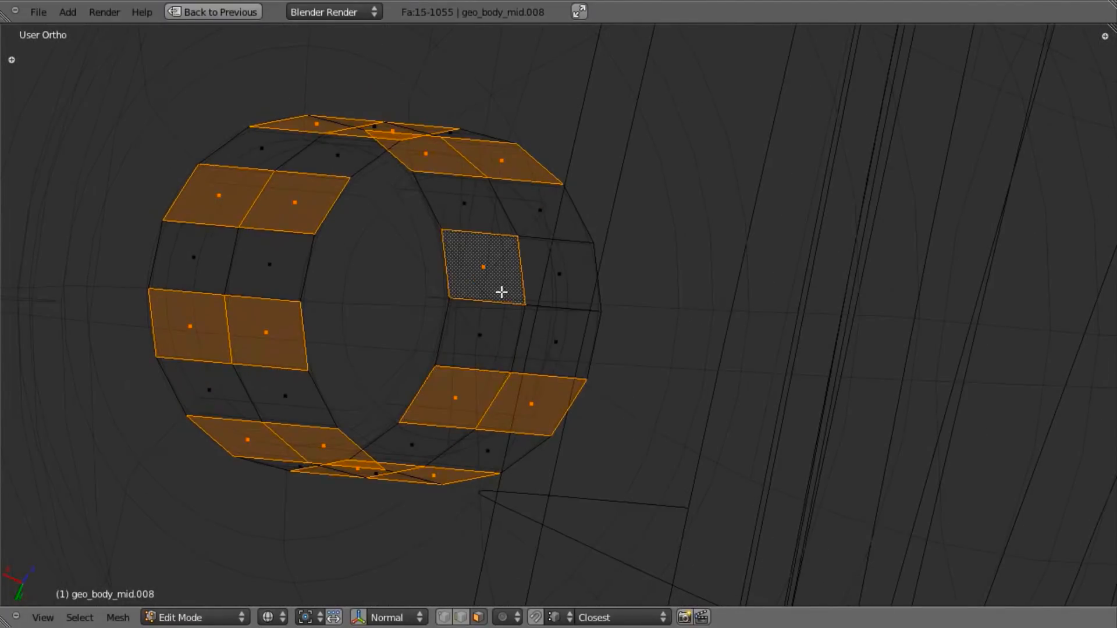
{"action": "right_click", "coordinate": [564, 278], "text": "shift"}
Extrude the eight selected face pairs in place and move them slightly inward with Shrink/Fatten.
{"action": "middle_click_drag", "start_coordinate": [516, 319], "coordinate": [683, 335]}
{"action": "key", "text": "e"}
{"action": "right_click", "coordinate": [683, 336]}
{"action": "key", "text": "alt+s"}
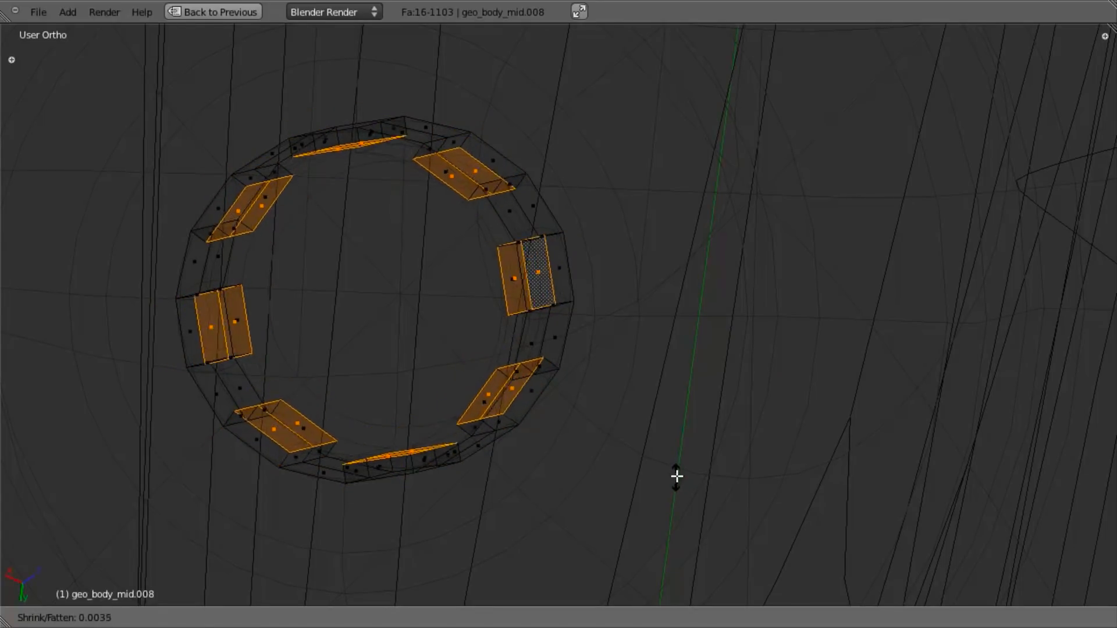
{"action": "left_click", "coordinate": [678, 468]}
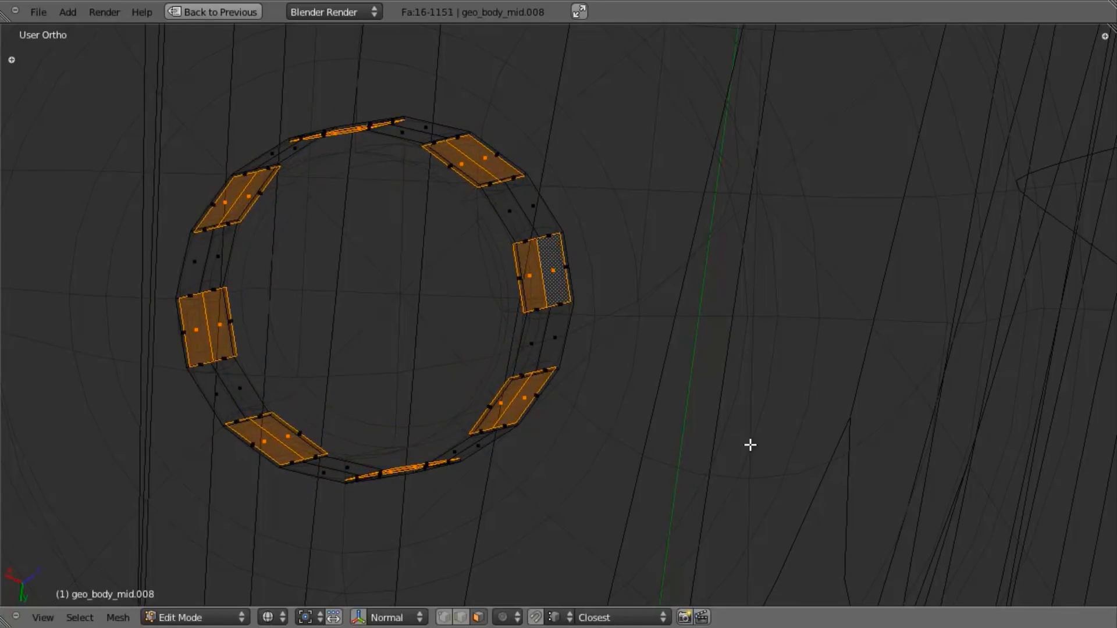
Extrude the eight face pairs again in place and move them inward by about 0.0058 with Shrink/Fatten.
{"action": "key", "text": "e"}
{"action": "right_click", "coordinate": [750, 445]}
{"action": "key", "text": "alt+s"}
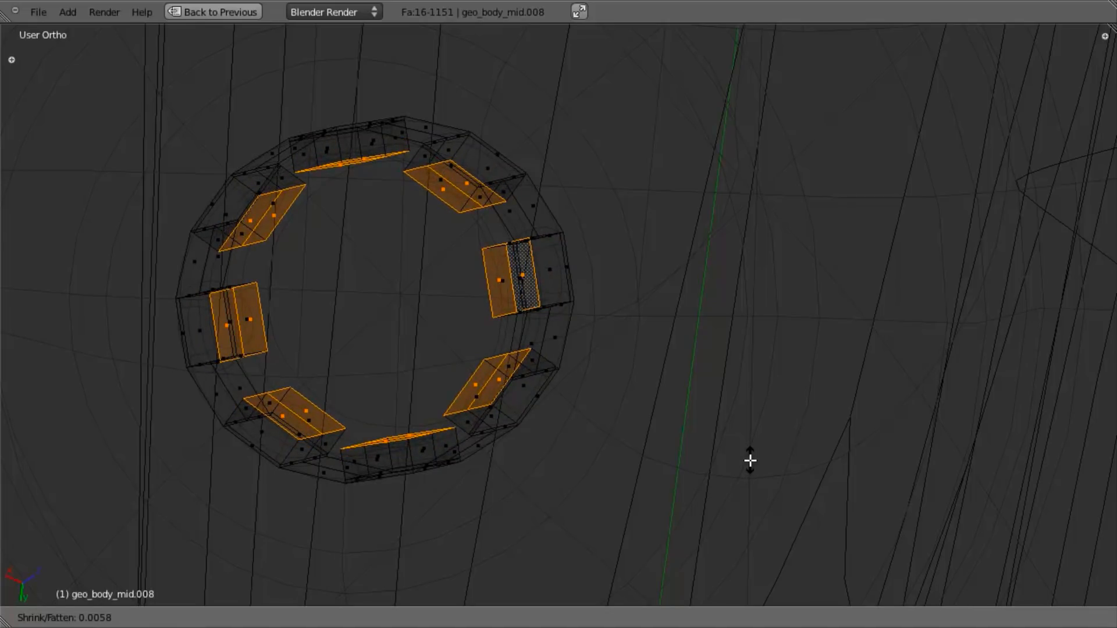
{"action": "left_click", "coordinate": [750, 461]}
Extrude the inner faces of the teeth a third time, shrink them inward by about 0.0016, and clear the selection.
{"action": "middle_click_drag", "start_coordinate": [668, 442], "coordinate": [668, 409]}
{"action": "key", "text": "z"}
{"action": "key", "text": "e"}
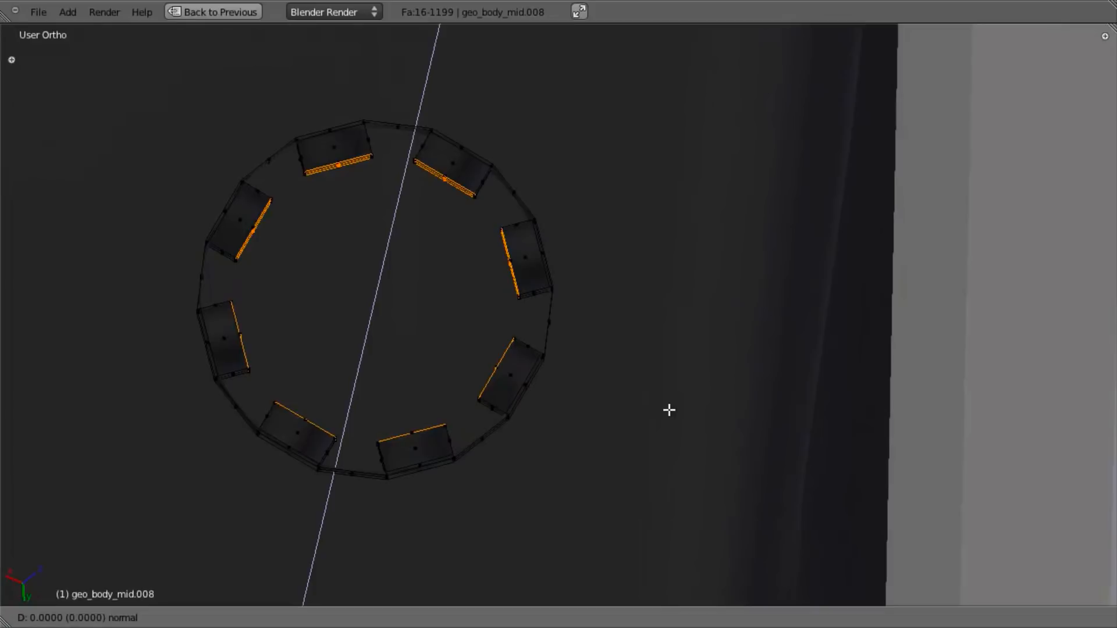
{"action": "right_click", "coordinate": [669, 410]}
{"action": "key", "text": "alt+s"}
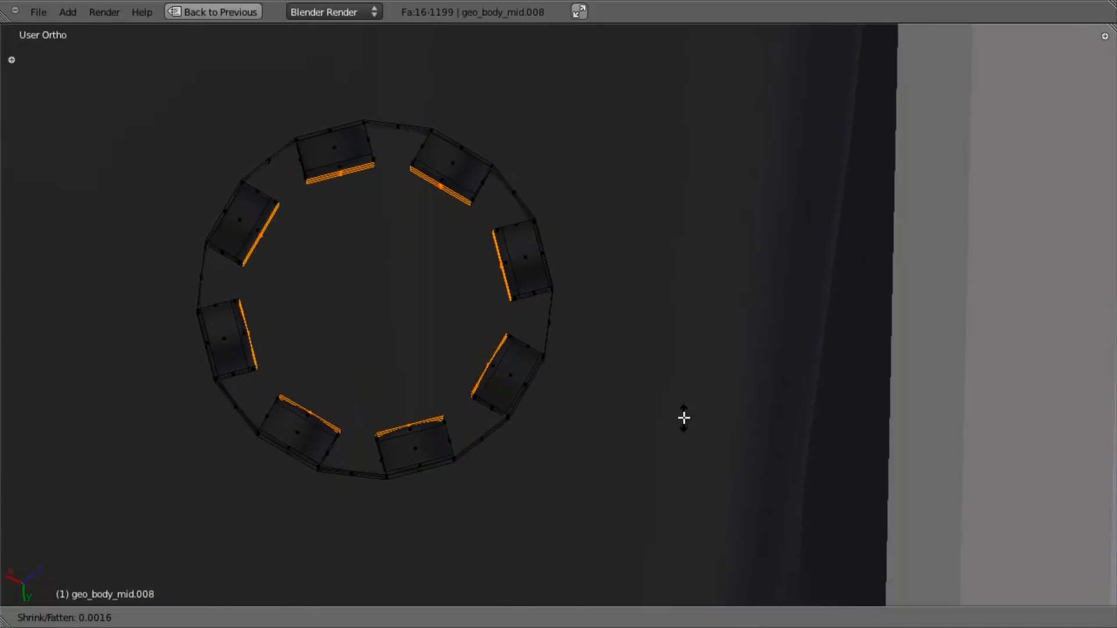
{"action": "left_click", "coordinate": [683, 418]}
{"action": "scroll", "coordinate": [556, 444], "scroll_direction": "down", "scroll_amount": 2}
{"action": "middle_click_drag", "start_coordinate": [556, 444], "coordinate": [499, 337]}
{"action": "scroll", "coordinate": [566, 334], "scroll_direction": "up", "scroll_amount": 2}
{"action": "key", "text": "a"}
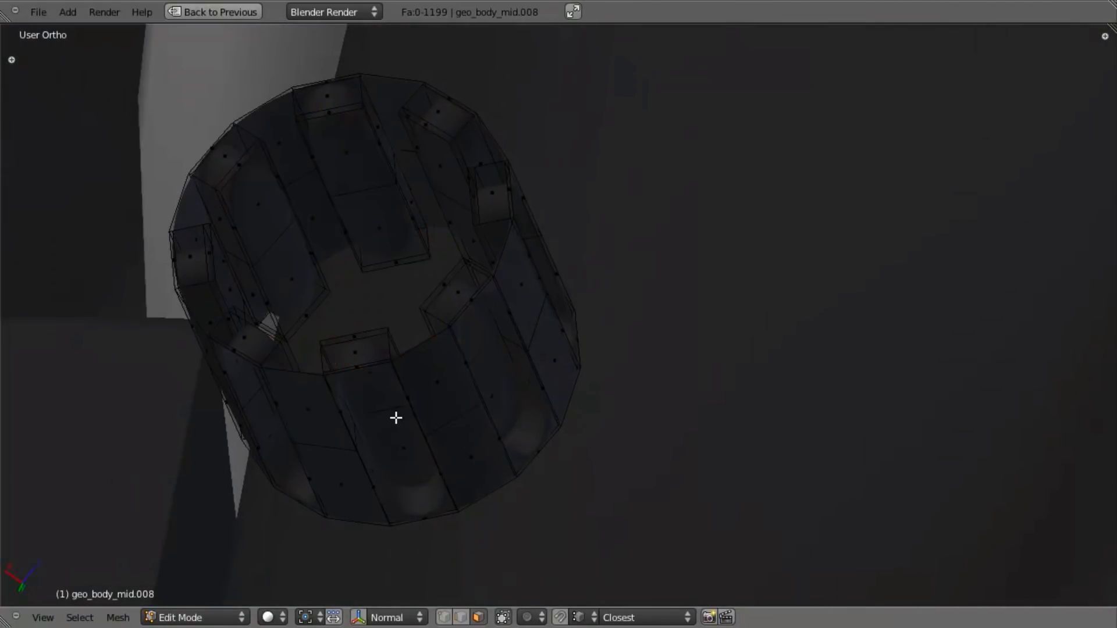
Select the vertices at one end of the toothed ring in vertex mode and delete the faces closing that end.
{"action": "middle_click_drag", "start_coordinate": [398, 452], "coordinate": [404, 379]}
{"action": "key", "text": "z"}
{"action": "key", "text": "ctrl+Tab"}
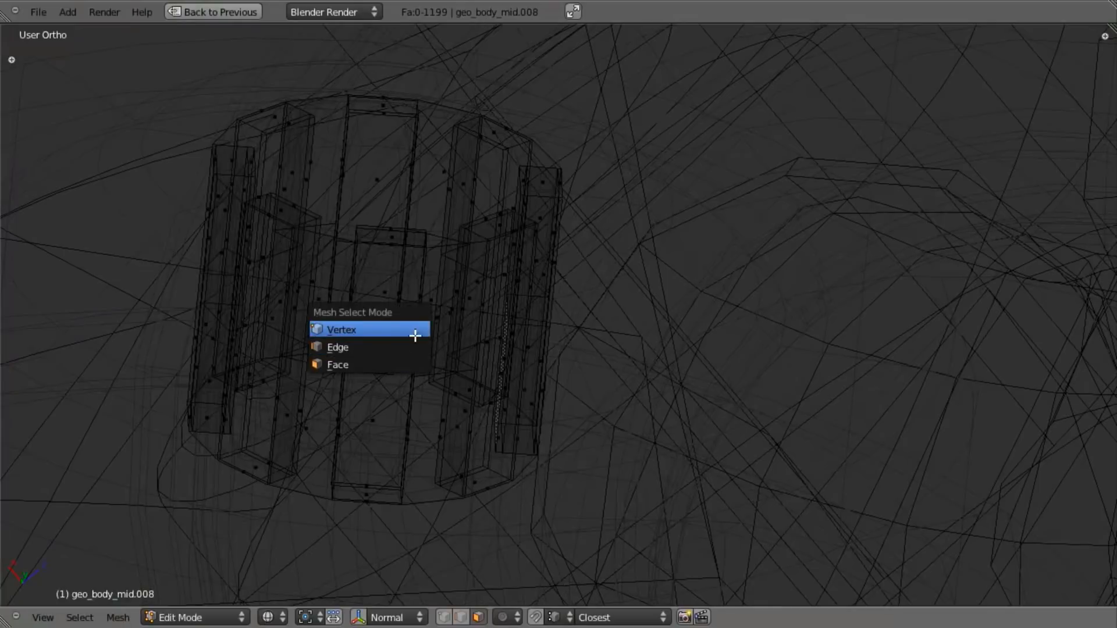
{"action": "left_click", "coordinate": [416, 329]}
{"action": "middle_click_drag", "start_coordinate": [416, 329], "coordinate": [488, 374]}
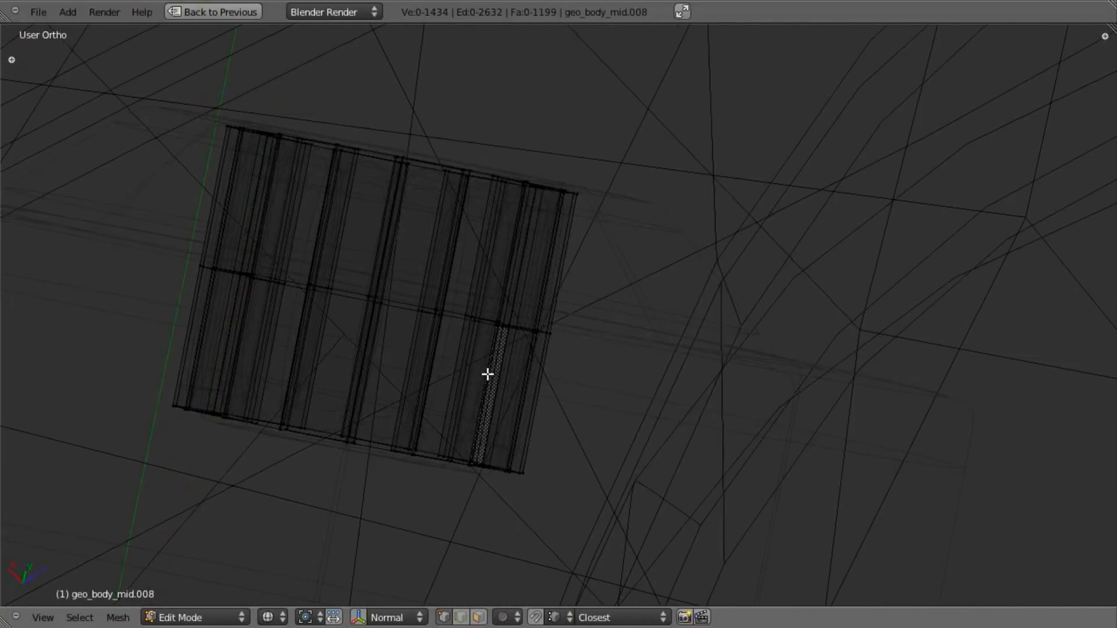
{"action": "key", "text": "b"}
{"action": "left_click_drag", "start_coordinate": [95, 366], "coordinate": [677, 606]}
{"action": "middle_click_drag", "start_coordinate": [646, 236], "coordinate": [586, 272]}
{"action": "key", "text": "x"}
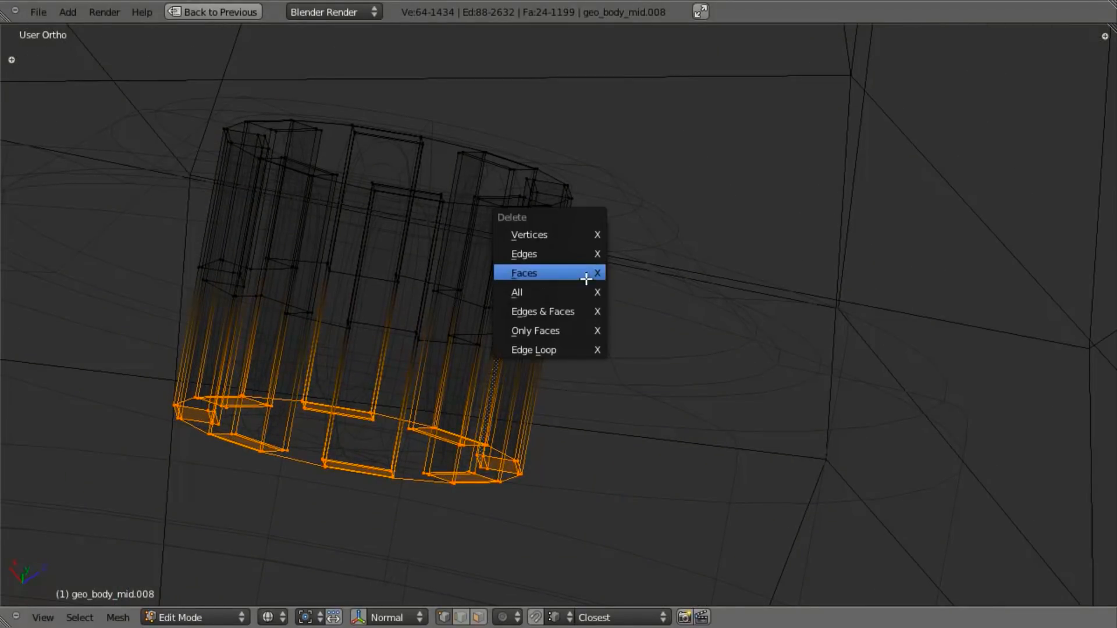
{"action": "left_click", "coordinate": [585, 275]}
Add an edge loop around the toothed ring and slide it close to the end that still has faces.
{"action": "key", "text": "ctrl+r"}
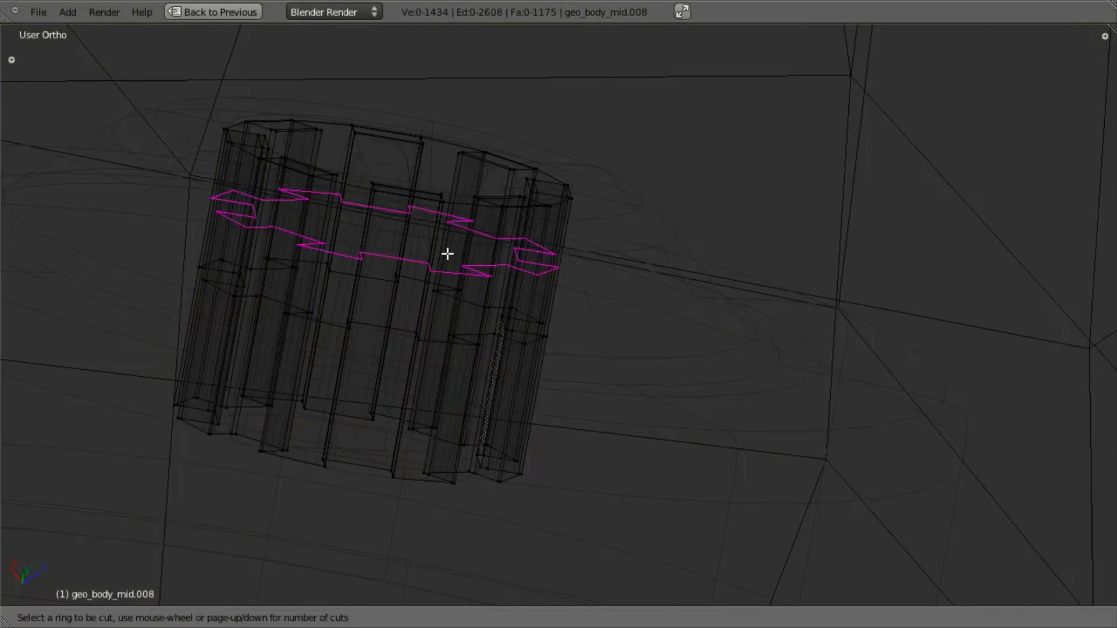
{"action": "left_click", "coordinate": [446, 254]}
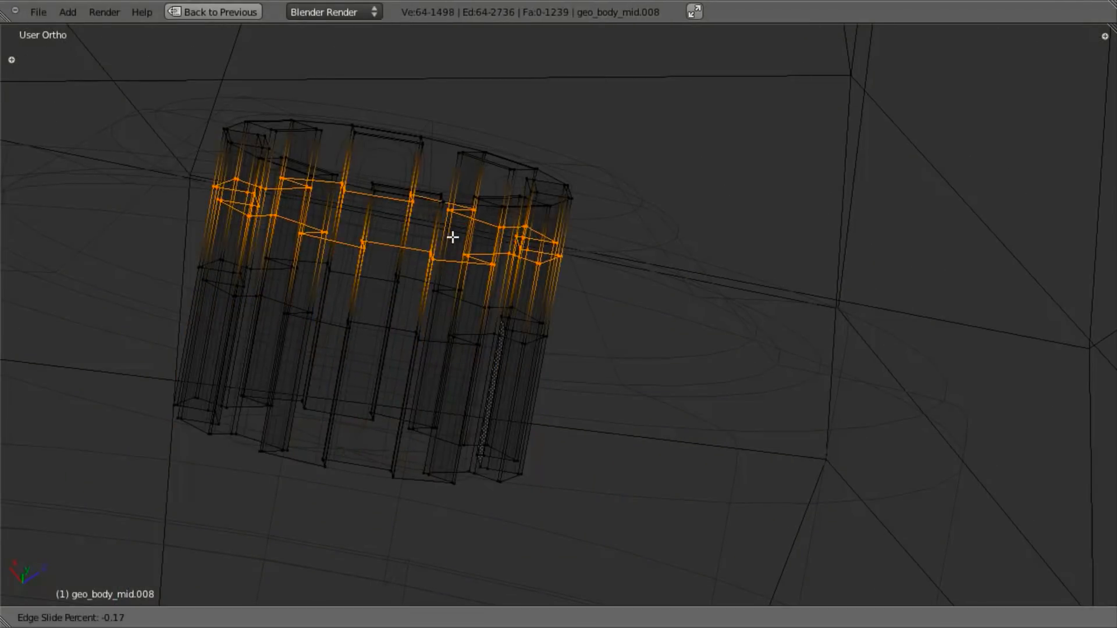
{"action": "left_click", "coordinate": [469, 192]}
{"action": "key", "text": "z"}
{"action": "middle_click_drag", "start_coordinate": [521, 284], "coordinate": [463, 428]}
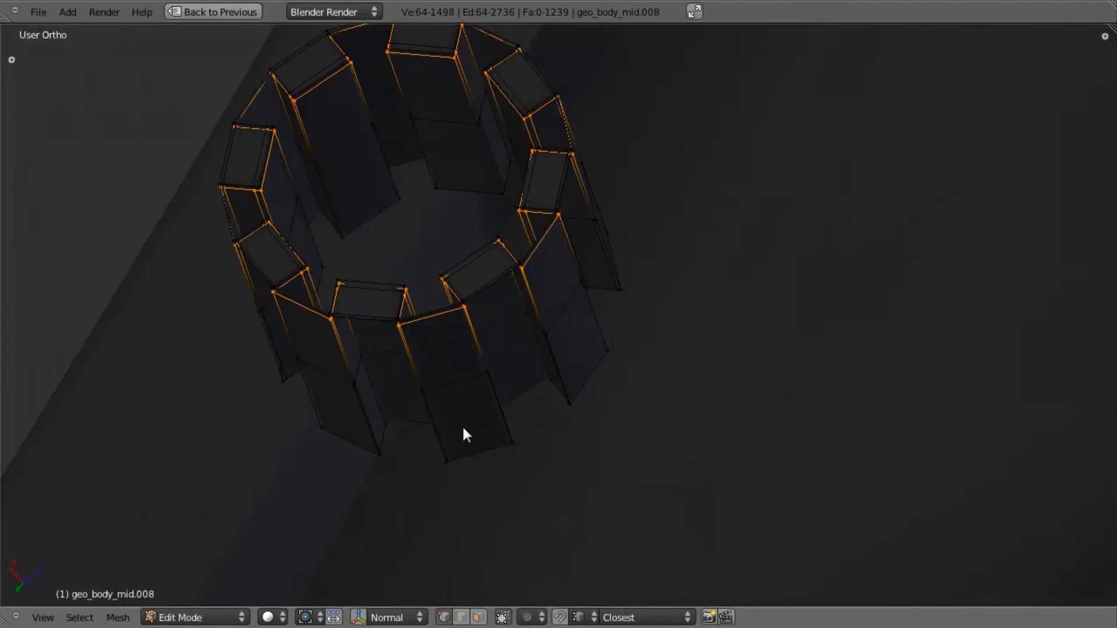
Leave mesh editing and examine the pipe cap and surrounding parts from several angles and distances.
{"action": "key", "text": "Tab"}
{"action": "scroll", "coordinate": [482, 391], "scroll_direction": "down", "scroll_amount": 6}
{"action": "middle_click_drag", "start_coordinate": [516, 345], "coordinate": [550, 410]}
{"action": "scroll", "coordinate": [700, 504], "scroll_direction": "down", "scroll_amount": 2}
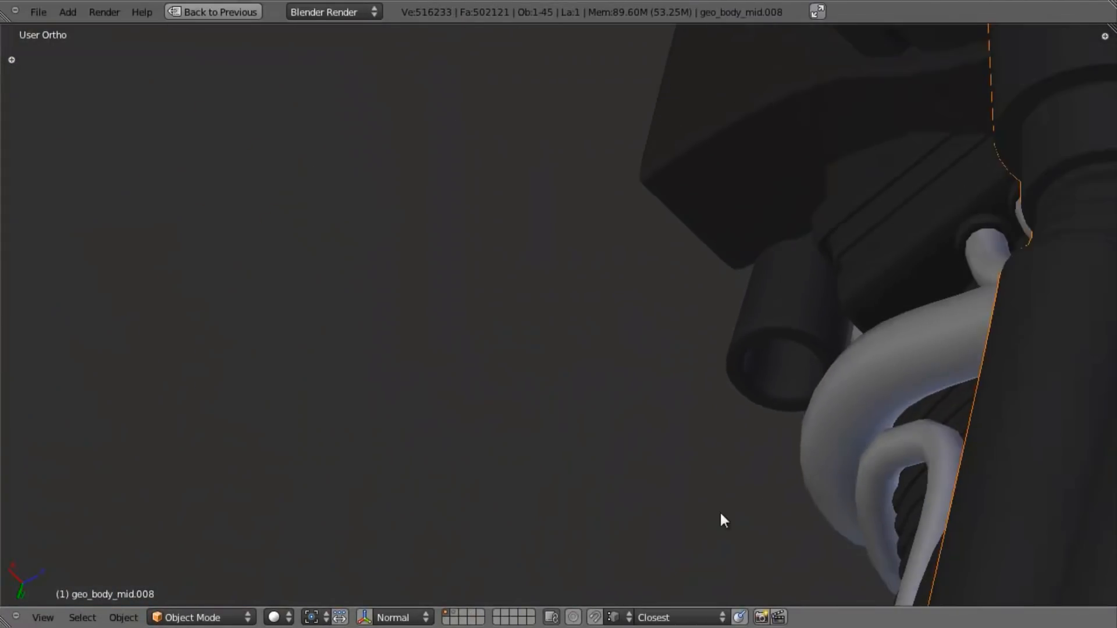
{"action": "scroll", "coordinate": [699, 503], "scroll_direction": "down", "scroll_amount": 1}
{"action": "middle_click_drag", "start_coordinate": [699, 504], "coordinate": [281, 276], "text": "shift"}
{"action": "scroll", "coordinate": [713, 381], "scroll_direction": "down", "scroll_amount": 5}
{"action": "middle_click_drag", "start_coordinate": [720, 392], "coordinate": [831, 395]}
{"action": "scroll", "coordinate": [756, 385], "scroll_direction": "down", "scroll_amount": 2}
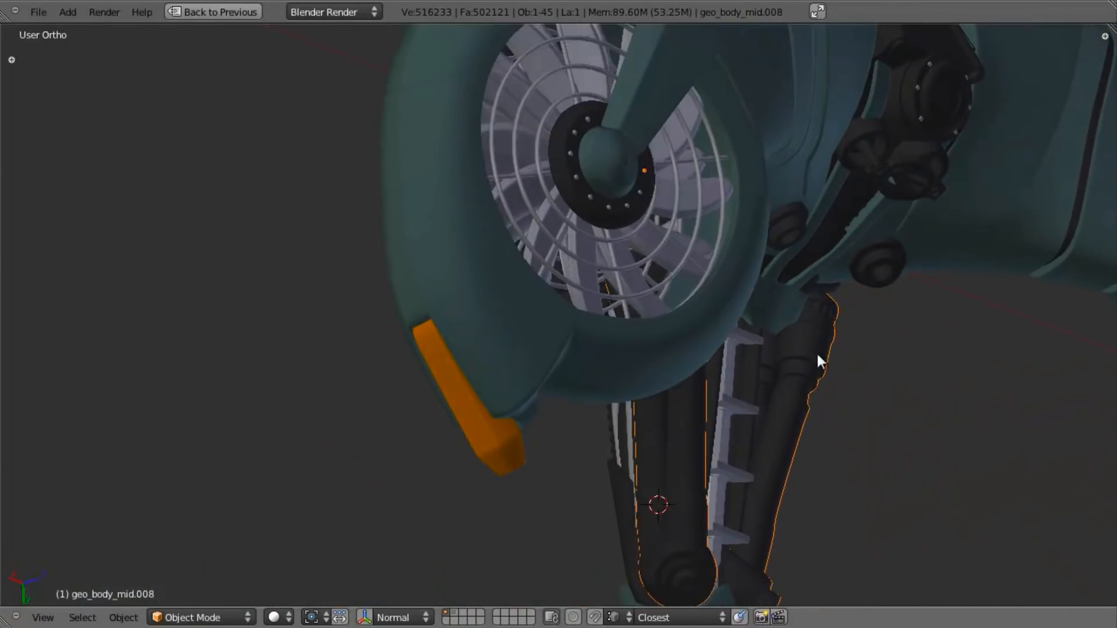
{"action": "middle_click_drag", "start_coordinate": [803, 518], "coordinate": [745, 344], "text": "shift"}
{"action": "scroll", "coordinate": [745, 344], "scroll_direction": "up", "scroll_amount": 5}
{"action": "middle_click_drag", "start_coordinate": [758, 405], "coordinate": [575, 265]}
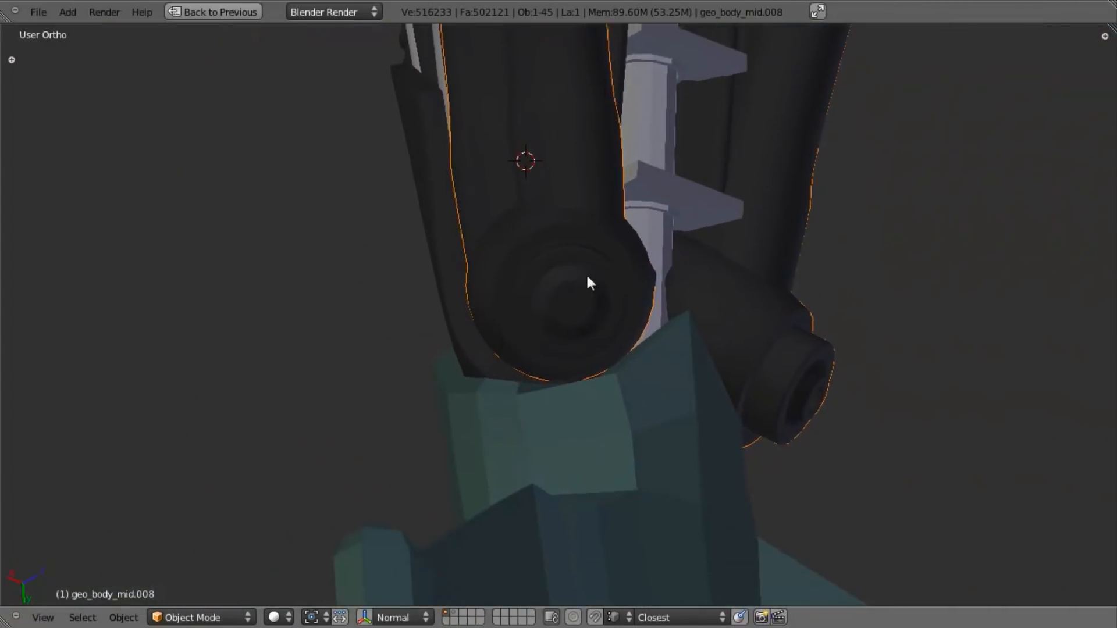
{"action": "scroll", "coordinate": [621, 299], "scroll_direction": "up", "scroll_amount": 6}
Clear the toothed ring's selection and examine the pipe cap's centre with mesh editing off and on.
{"action": "key", "text": "Tab"}
{"action": "scroll", "coordinate": [666, 360], "scroll_direction": "up", "scroll_amount": 3}
{"action": "scroll", "coordinate": [669, 366], "scroll_direction": "up", "scroll_amount": 1}
{"action": "key", "text": "a"}
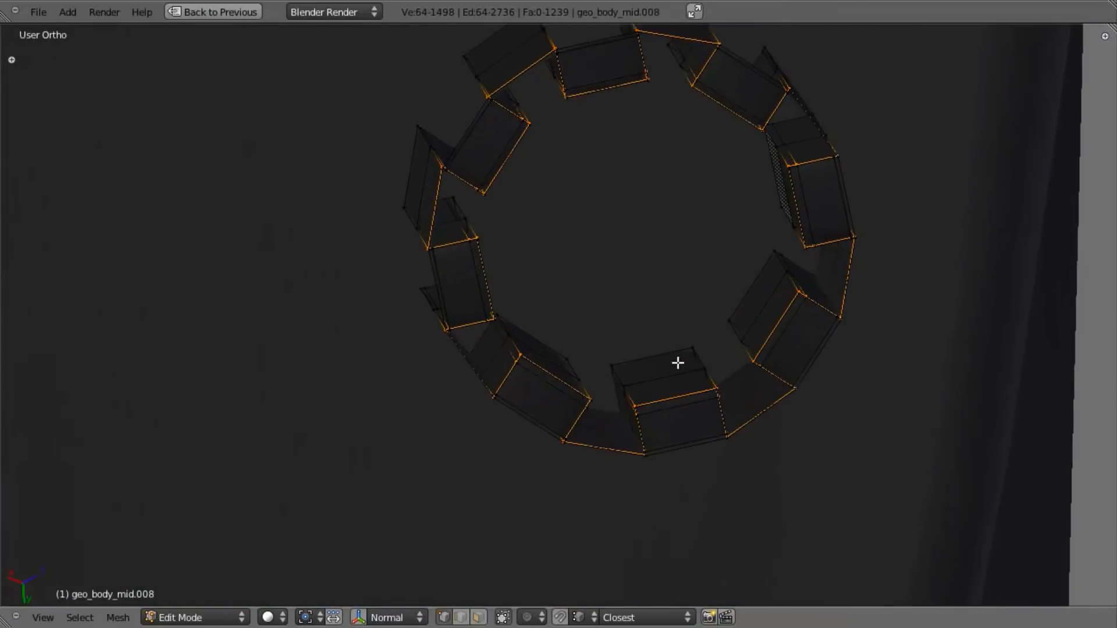
{"action": "key", "text": "Tab"}
{"action": "scroll", "coordinate": [678, 382], "scroll_direction": "down", "scroll_amount": 9}
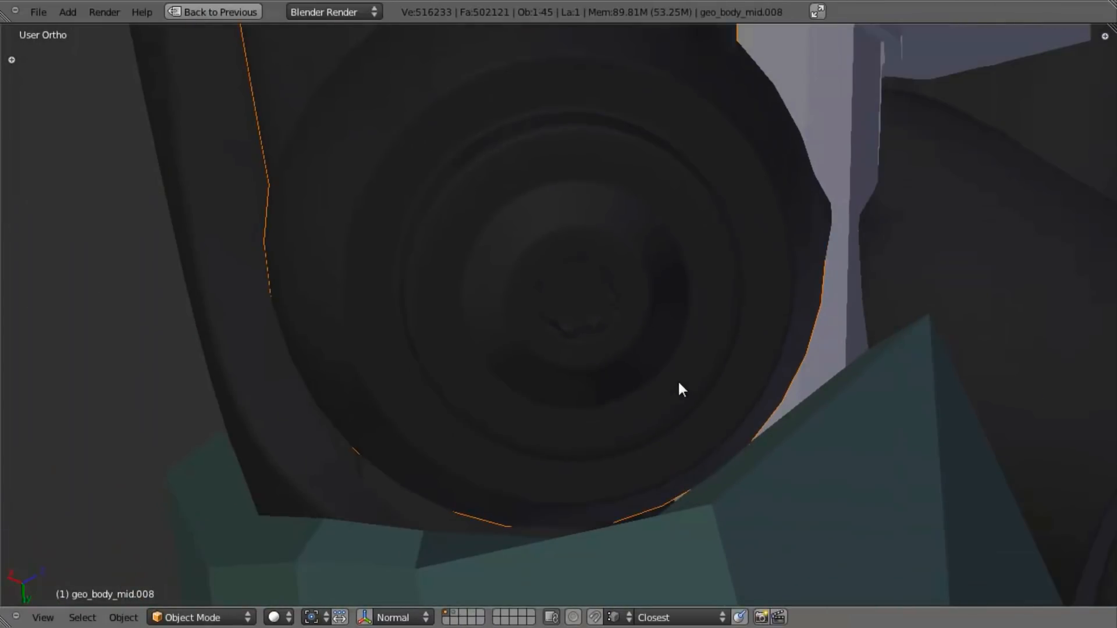
{"action": "scroll", "coordinate": [679, 384], "scroll_direction": "up", "scroll_amount": 6}
{"action": "key", "text": "Tab"}
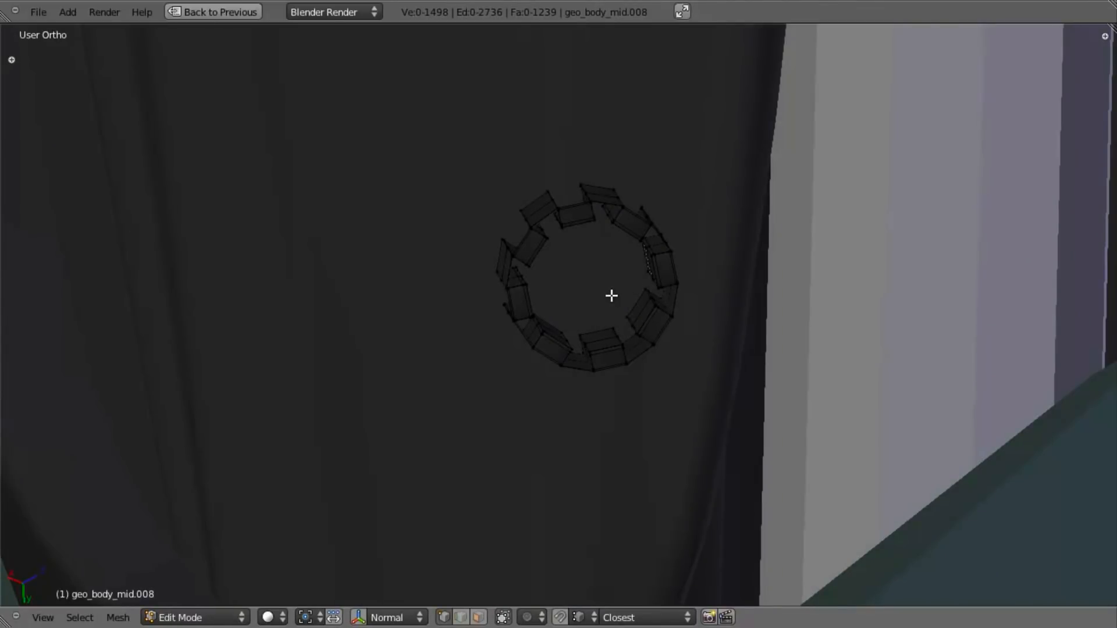
Reveal the hidden mesh parts and select the fan of faces closing the cap's centre hole in wireframe.
{"action": "key", "text": "alt+h"}
{"action": "key", "text": "a"}
{"action": "key", "text": "z"}
{"action": "right_click", "coordinate": [591, 279], "text": "alt"}
{"action": "middle_click_drag", "start_coordinate": [631, 290], "coordinate": [550, 322]}
{"action": "key", "text": "a"}
{"action": "right_click", "coordinate": [574, 265]}
{"action": "key", "text": "ctrl+KP_Add"}
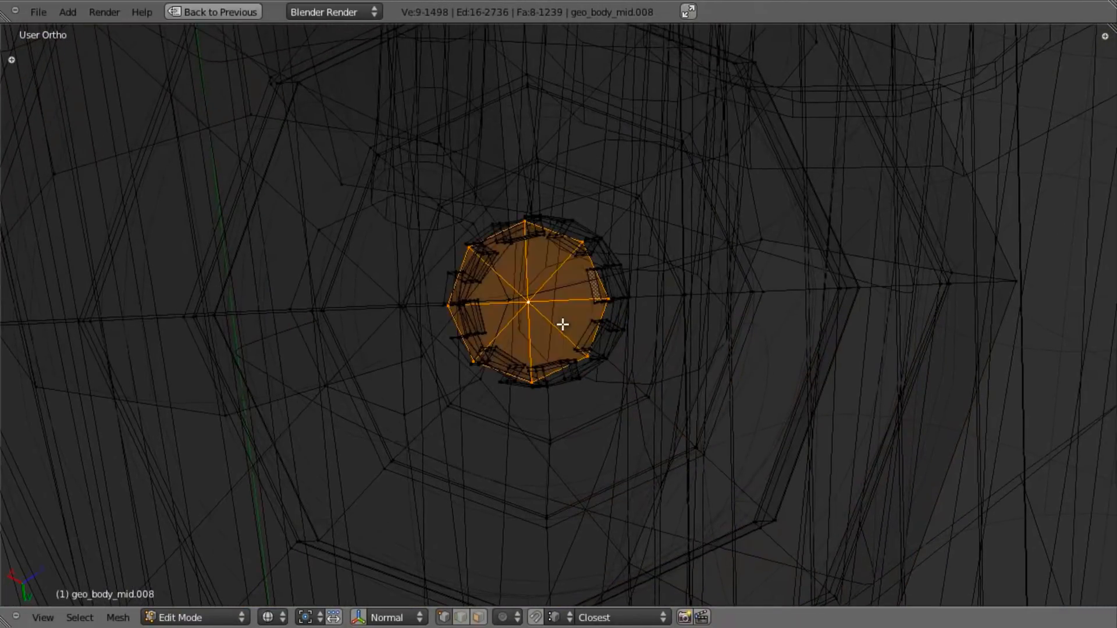
{"action": "scroll", "coordinate": [680, 328], "scroll_direction": "up", "scroll_amount": 3}
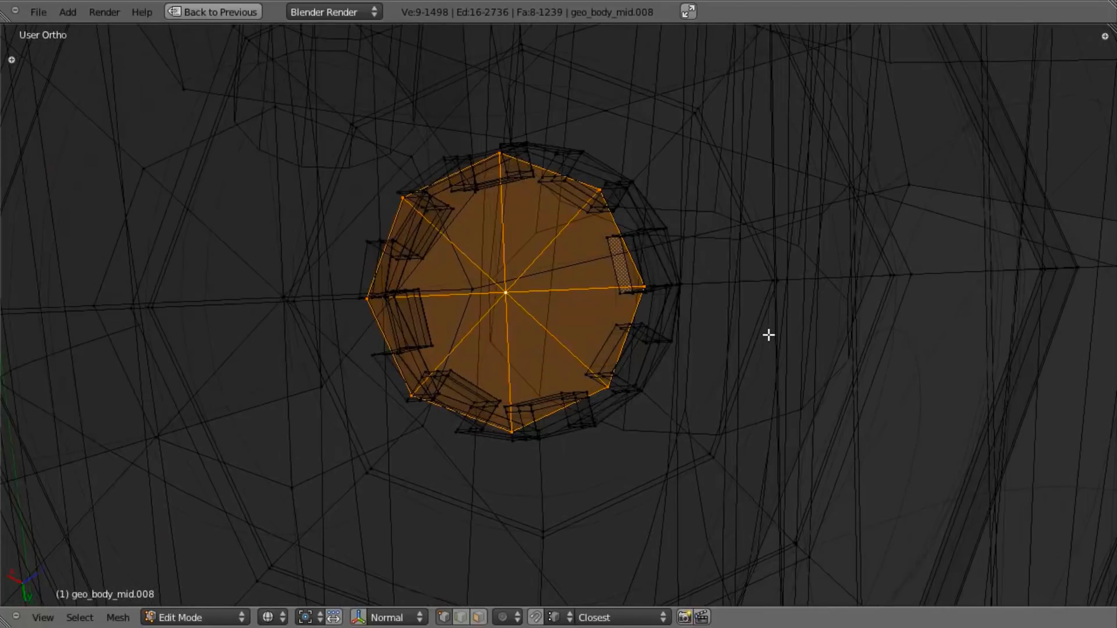
Extrude the selected disc faces in place and scale them down inside the toothed ring.
{"action": "key", "text": "e"}
{"action": "right_click", "coordinate": [768, 335]}
{"action": "key", "text": "s"}
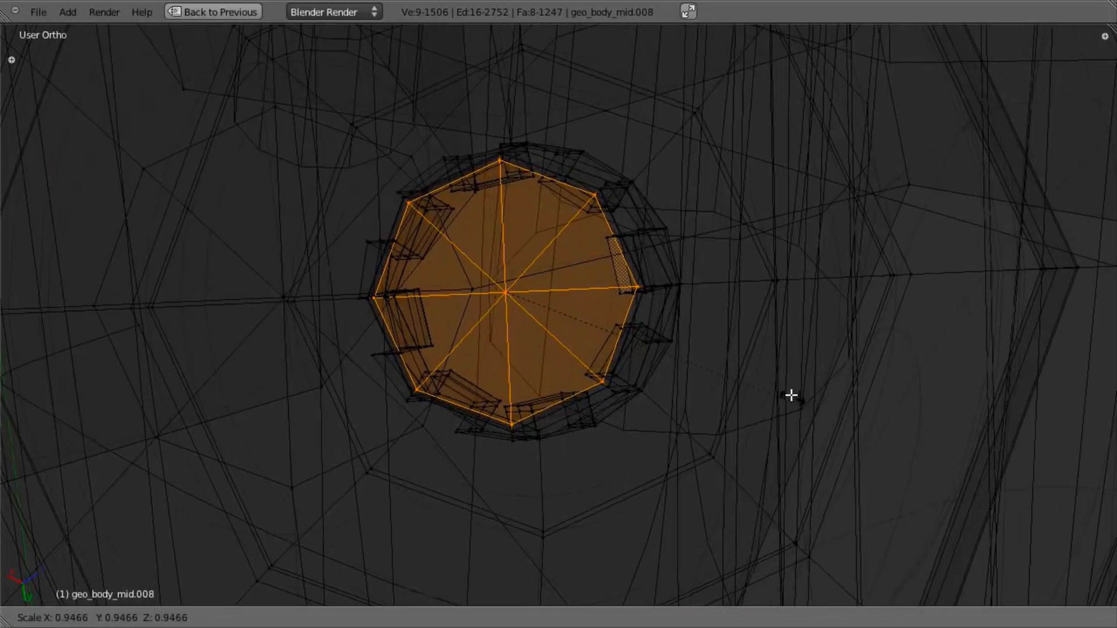
{"action": "left_click", "coordinate": [681, 370]}
{"action": "key", "text": "z"}
{"action": "middle_click_drag", "start_coordinate": [673, 368], "coordinate": [705, 340]}
{"action": "key", "text": "z"}
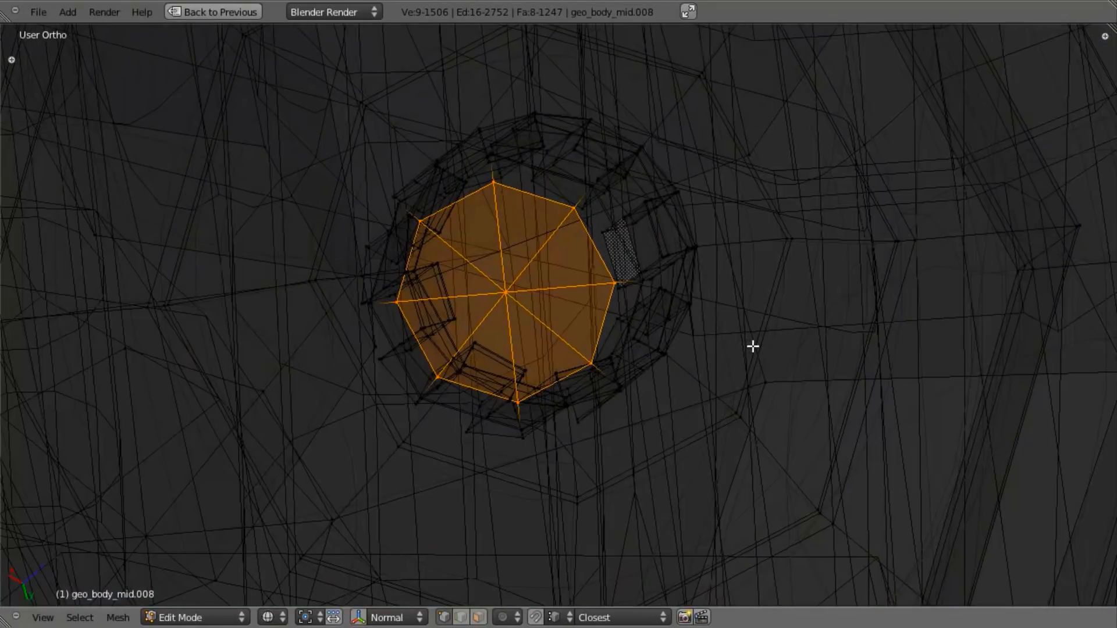
{"action": "key", "text": "s"}
{"action": "left_click", "coordinate": [746, 330]}
Extrude the disc faces twice more, leave mesh editing and check the cap's hole.
{"action": "key", "text": "e"}
{"action": "left_click", "coordinate": [756, 329]}
{"action": "key", "text": "e"}
{"action": "left_click", "coordinate": [743, 374]}
{"action": "key", "text": "z"}
{"action": "middle_click_drag", "start_coordinate": [581, 363], "coordinate": [608, 356]}
{"action": "key", "text": "Tab"}
{"action": "scroll", "coordinate": [663, 358], "scroll_direction": "down", "scroll_amount": 4}
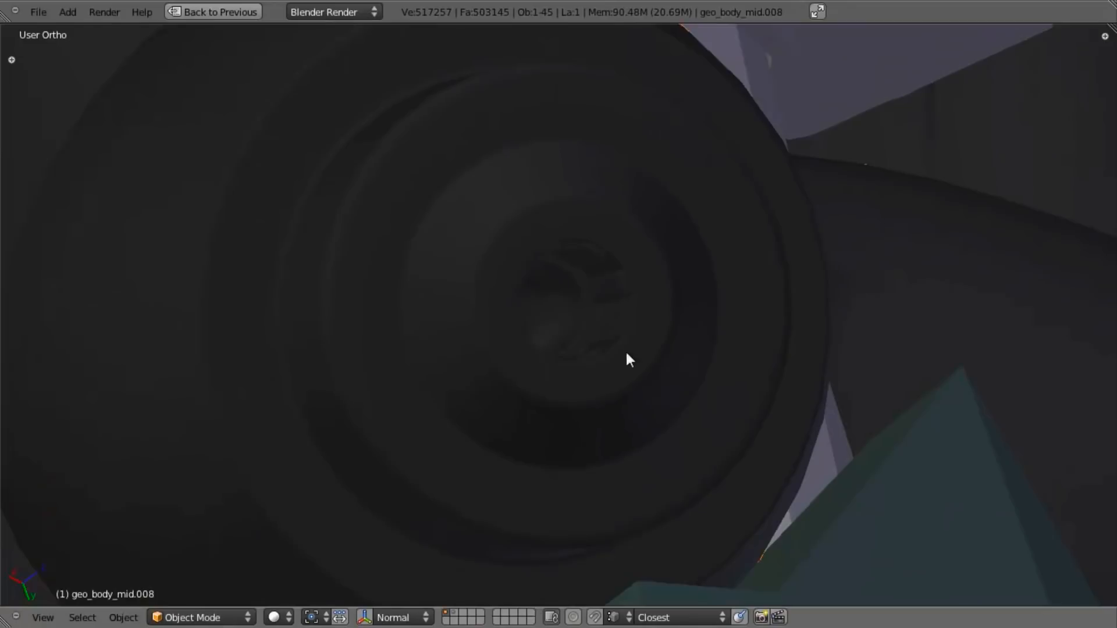
{"action": "scroll", "coordinate": [745, 323], "scroll_direction": "up", "scroll_amount": 8}
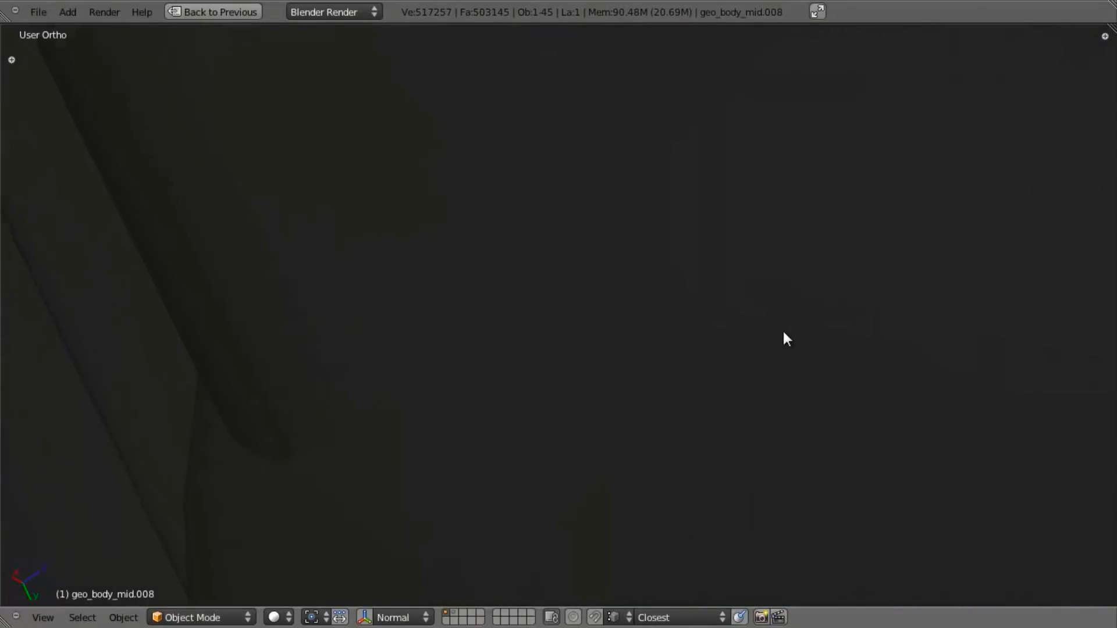
{"action": "scroll", "coordinate": [733, 331], "scroll_direction": "down", "scroll_amount": 6}
{"action": "middle_click_drag", "start_coordinate": [700, 286], "coordinate": [498, 366]}
In right view, add an edge loop to the upper and lower pipes and slide each rearward against the seam before the bend.
{"action": "key", "text": "KP_3"}
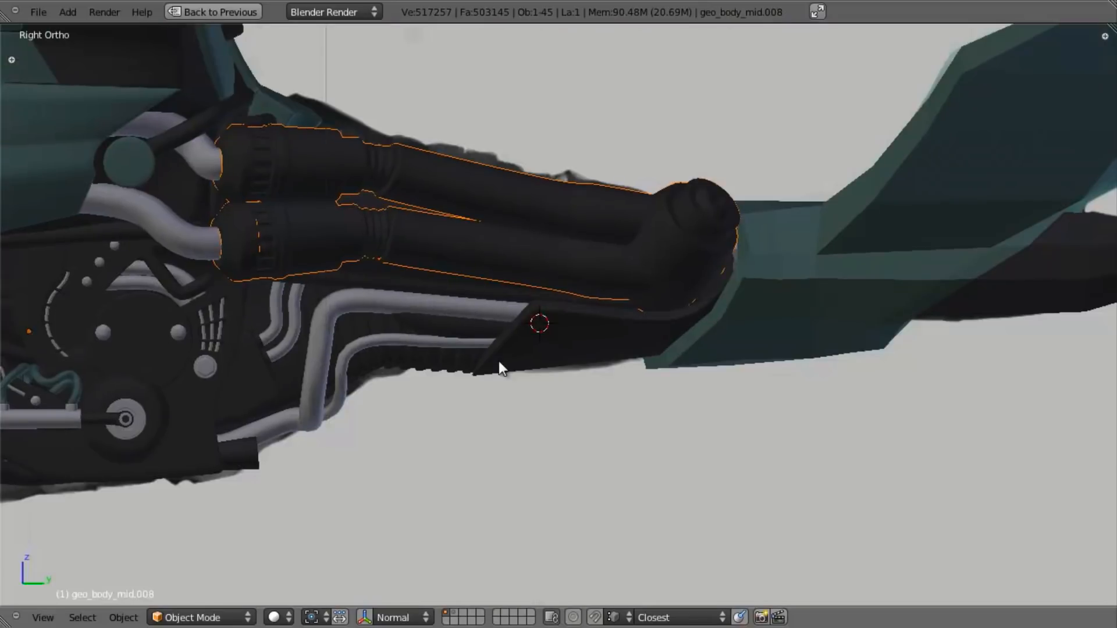
{"action": "scroll", "coordinate": [469, 370], "scroll_direction": "up", "scroll_amount": 5}
{"action": "key", "text": "a"}
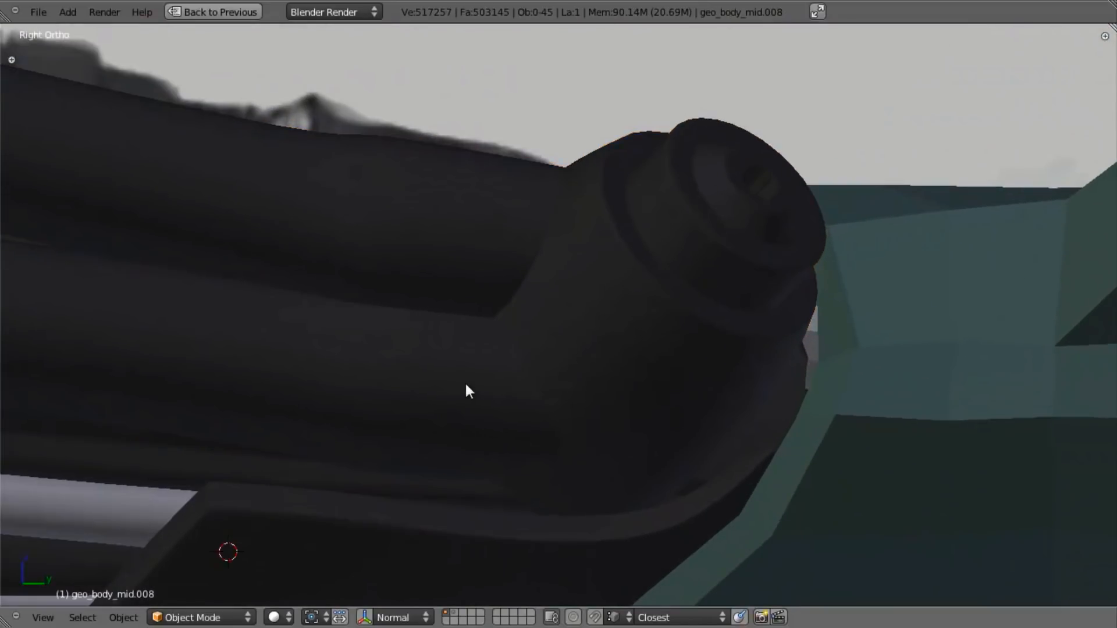
{"action": "key", "text": "Tab"}
{"action": "key", "text": "ctrl+r"}
{"action": "left_click", "coordinate": [273, 154]}
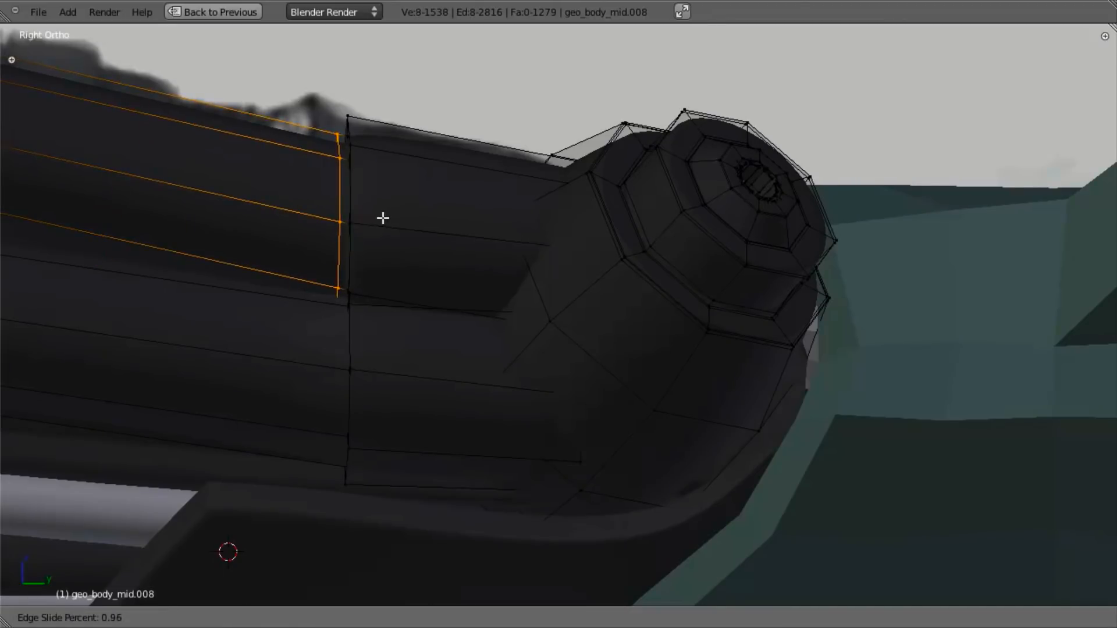
{"action": "left_click", "coordinate": [427, 226]}
{"action": "key", "text": "ctrl+r"}
{"action": "left_click", "coordinate": [289, 366]}
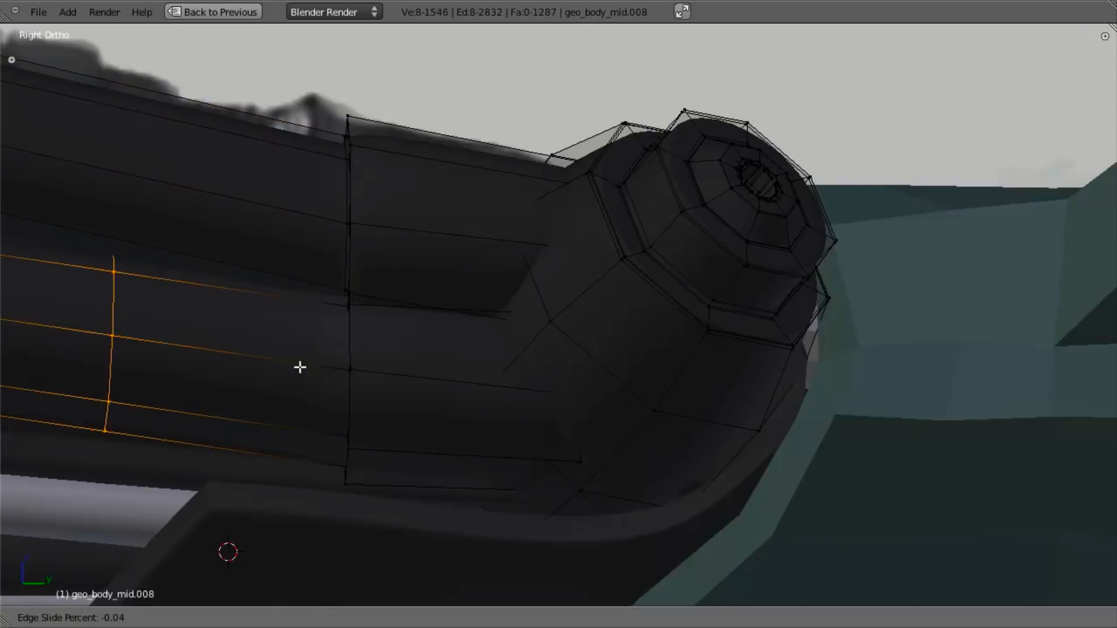
{"action": "left_click", "coordinate": [540, 378]}
Add edge loops to both collar sections behind the seam, slide them forward against it and leave mesh editing.
{"action": "key", "text": "ctrl+r"}
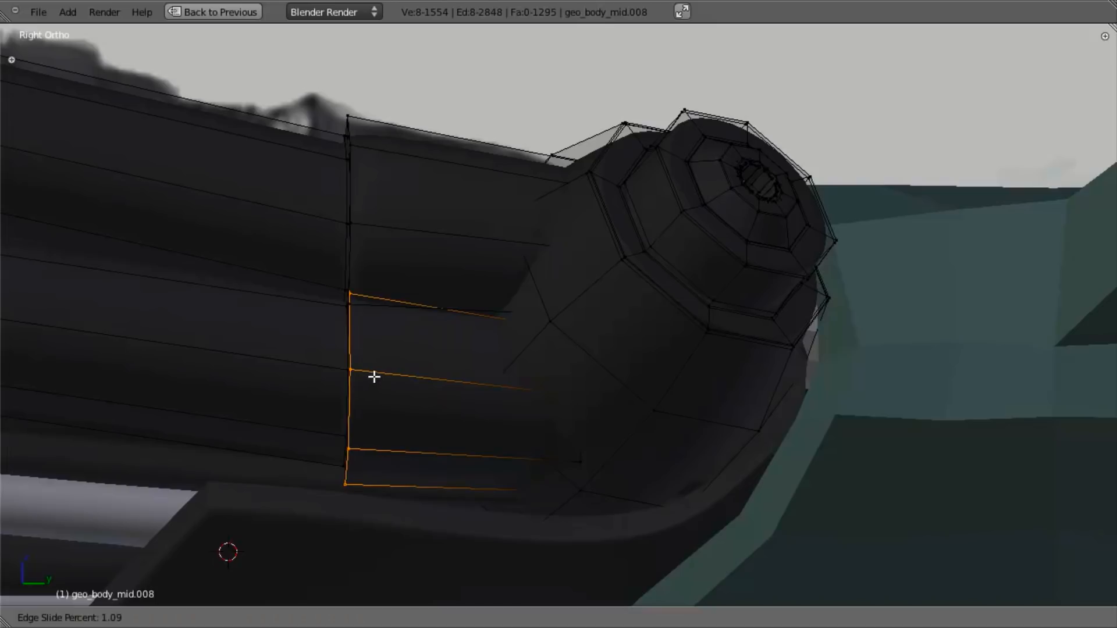
{"action": "left_click", "coordinate": [379, 377]}
{"action": "key", "text": "ctrl+r"}
{"action": "left_click", "coordinate": [416, 239]}
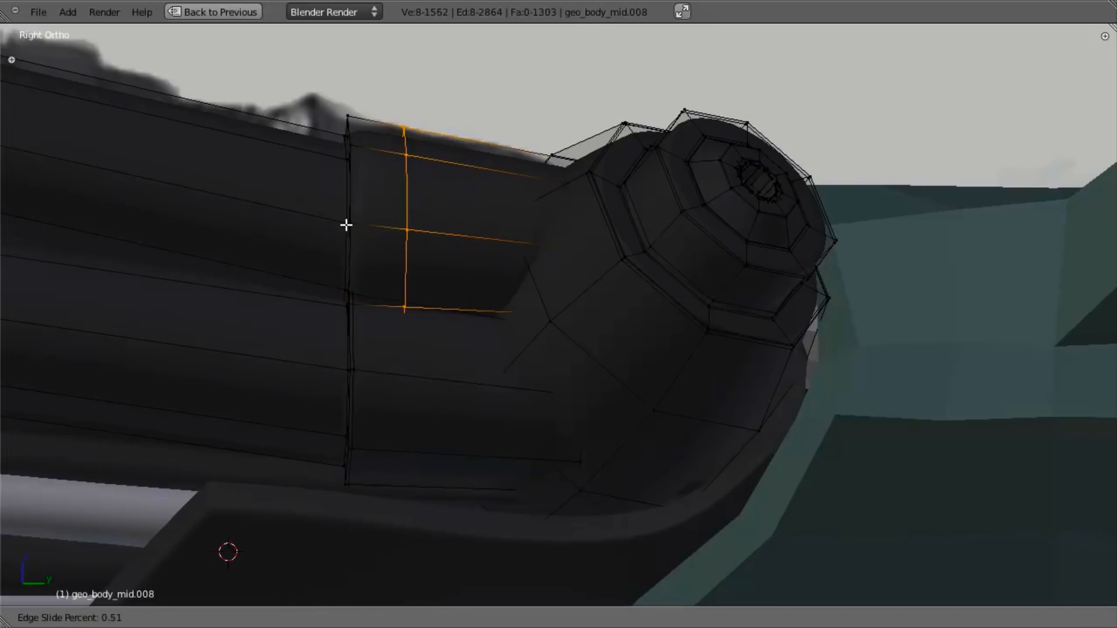
{"action": "left_click", "coordinate": [309, 203]}
{"action": "key", "text": "Tab"}
Examine the rear pipe joints and the central rod between them from above, checking the pipe mesh as well.
{"action": "scroll", "coordinate": [316, 291], "scroll_direction": "down", "scroll_amount": 8}
{"action": "middle_click_drag", "start_coordinate": [378, 298], "coordinate": [504, 464]}
{"action": "middle_click_drag", "start_coordinate": [402, 211], "coordinate": [541, 416], "text": "shift"}
{"action": "middle_click_drag", "start_coordinate": [541, 416], "coordinate": [568, 410]}
{"action": "middle_click_drag", "start_coordinate": [442, 173], "coordinate": [471, 283], "text": "shift"}
{"action": "scroll", "coordinate": [471, 283], "scroll_direction": "up", "scroll_amount": 2}
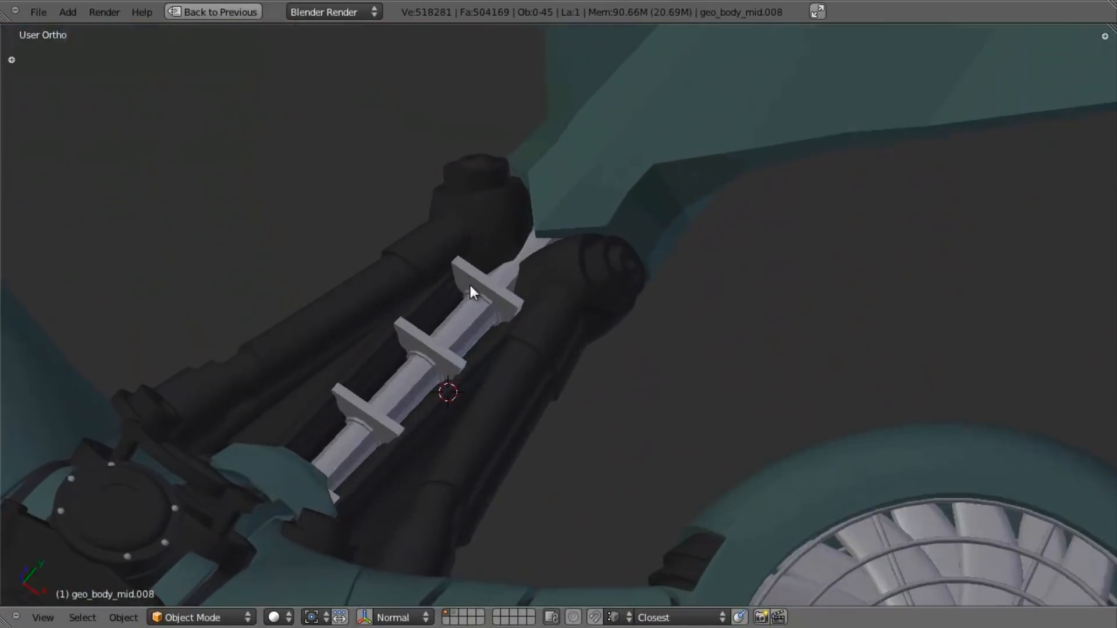
{"action": "scroll", "coordinate": [471, 284], "scroll_direction": "up", "scroll_amount": 5}
{"action": "right_click", "coordinate": [540, 186]}
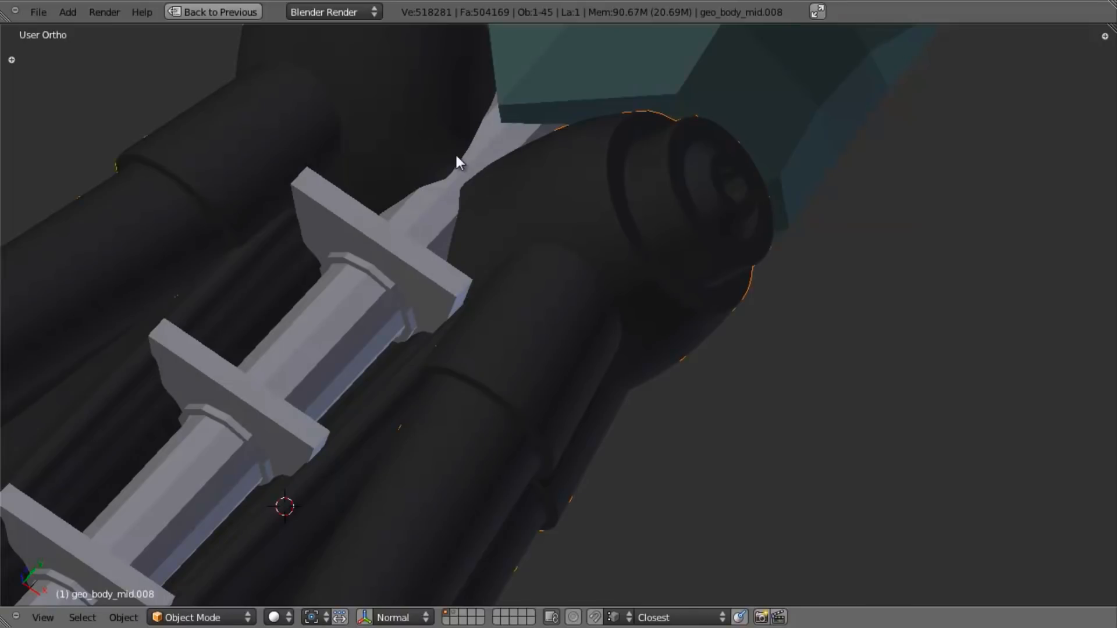
{"action": "key", "text": "Tab"}
{"action": "middle_click_drag", "start_coordinate": [456, 211], "coordinate": [462, 227]}
{"action": "scroll", "coordinate": [514, 351], "scroll_direction": "up", "scroll_amount": 4}
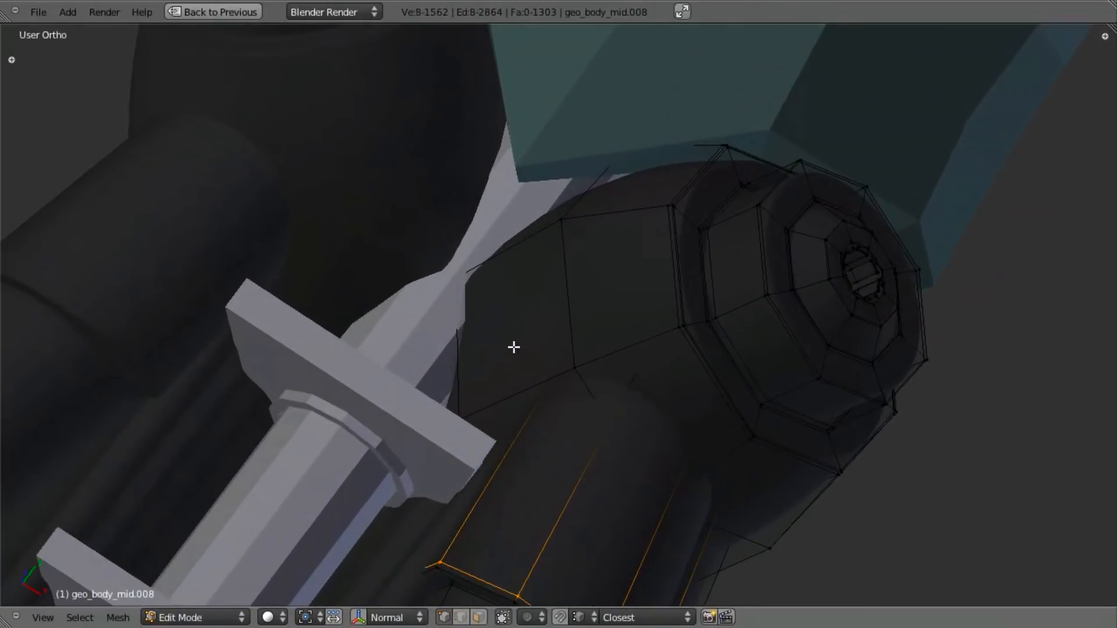
{"action": "scroll", "coordinate": [513, 347], "scroll_direction": "down", "scroll_amount": 4}
{"action": "key", "text": "Tab"}
Select the ribbed central rod and open its mesh for editing near the rearmost plate.
{"action": "right_click", "coordinate": [472, 403]}
{"action": "scroll", "coordinate": [421, 364], "scroll_direction": "up", "scroll_amount": 3}
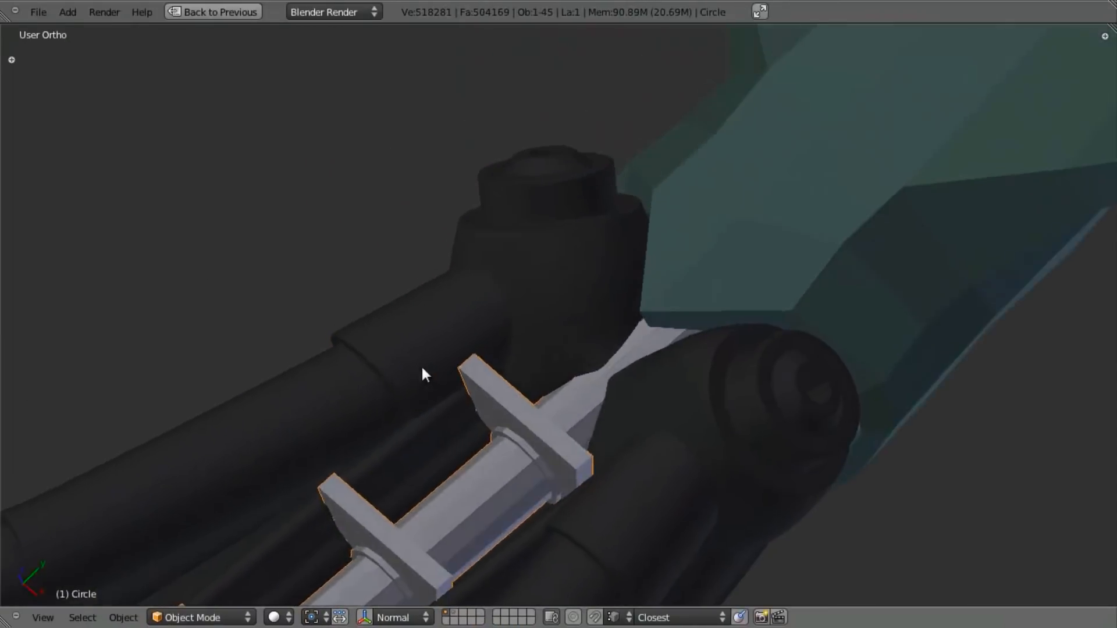
{"action": "key", "text": "z"}
{"action": "scroll", "coordinate": [452, 401], "scroll_direction": "down", "scroll_amount": 8}
{"action": "mouse_move", "coordinate": [452, 401]}
{"action": "middle_mouse_down"}
{"action": "mouse_move", "coordinate": [416, 339]}
{"action": "mouse_move", "coordinate": [559, 349]}
{"action": "middle_mouse_up"}
{"action": "key", "text": "Tab"}
{"action": "scroll", "coordinate": [638, 361], "scroll_direction": "up", "scroll_amount": 2}
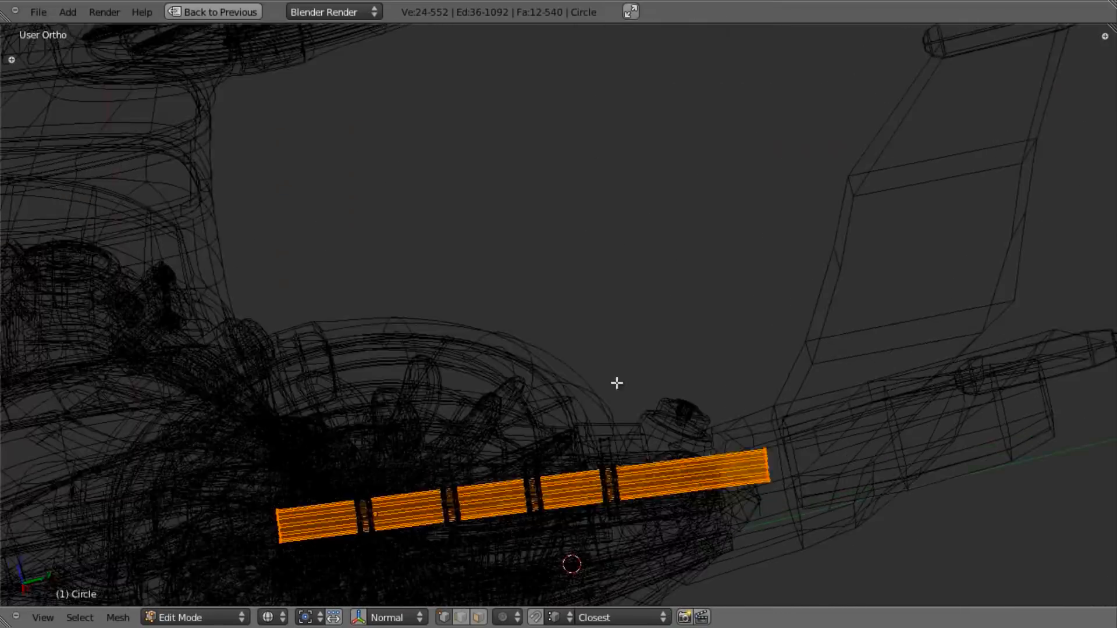
{"action": "key", "text": "z"}
{"action": "scroll", "coordinate": [595, 264], "scroll_direction": "up", "scroll_amount": 5}
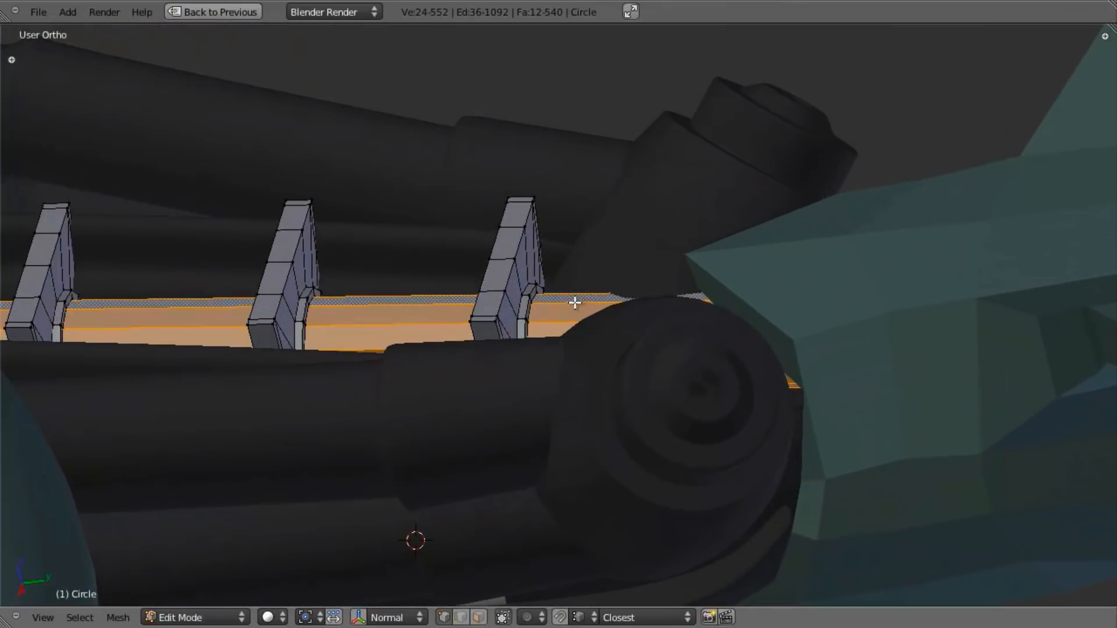
{"action": "scroll", "coordinate": [576, 303], "scroll_direction": "up", "scroll_amount": 2}
Select the edge loop where the rearmost collar meets its plate and scale it up.
{"action": "key", "text": "z"}
{"action": "key", "text": "a"}
{"action": "key", "text": "z"}
{"action": "key", "text": "z"}
{"action": "key", "text": "z"}
{"action": "key", "text": "s"}
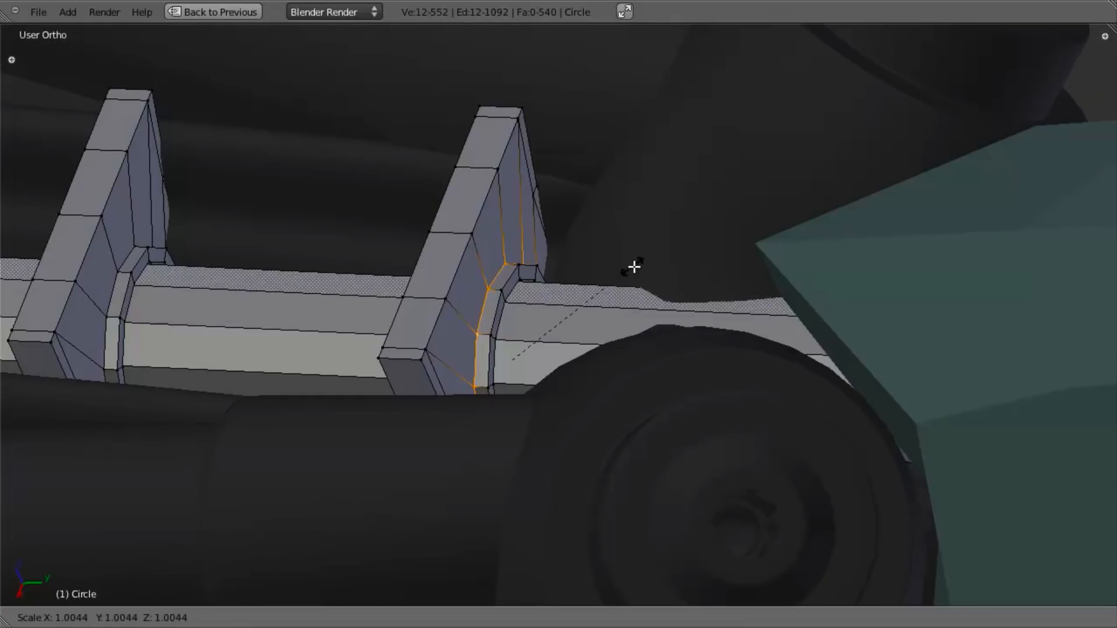
{"action": "left_click", "coordinate": [634, 264]}
{"action": "key", "text": "s"}
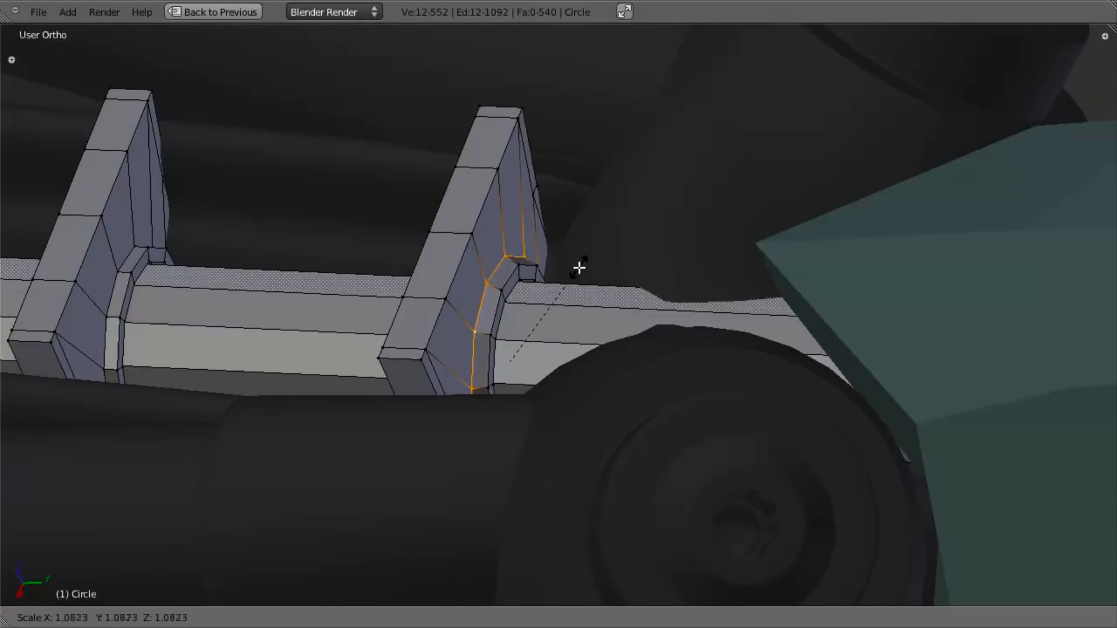
{"action": "left_click", "coordinate": [595, 240]}
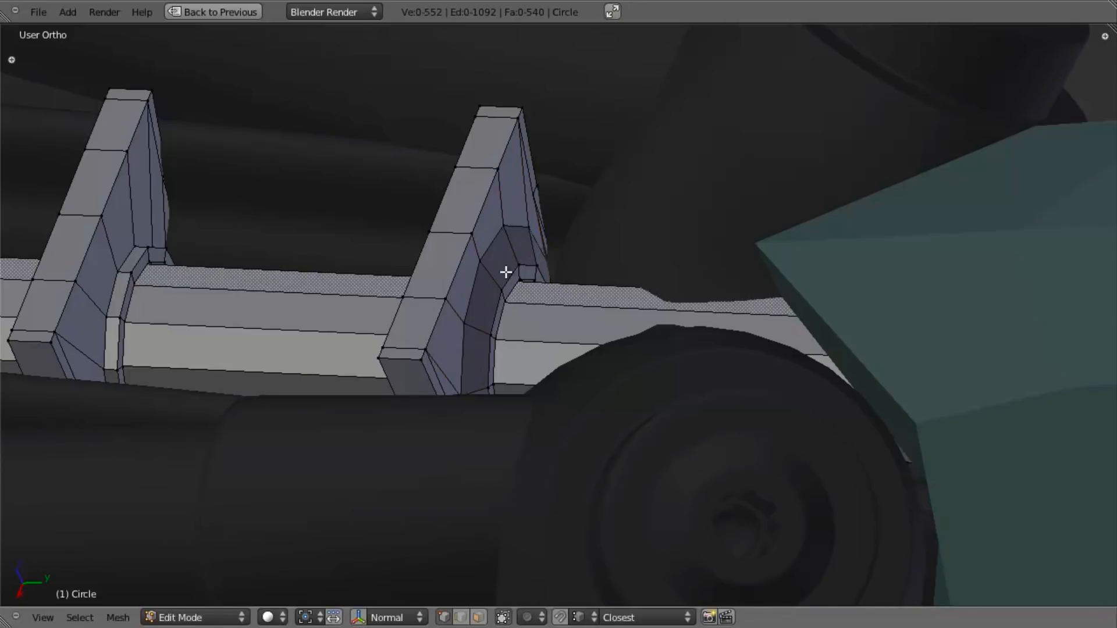
Scale the collar's tail-side outer edge loop up to about 1.4 times its size.
{"action": "key", "text": "s"}
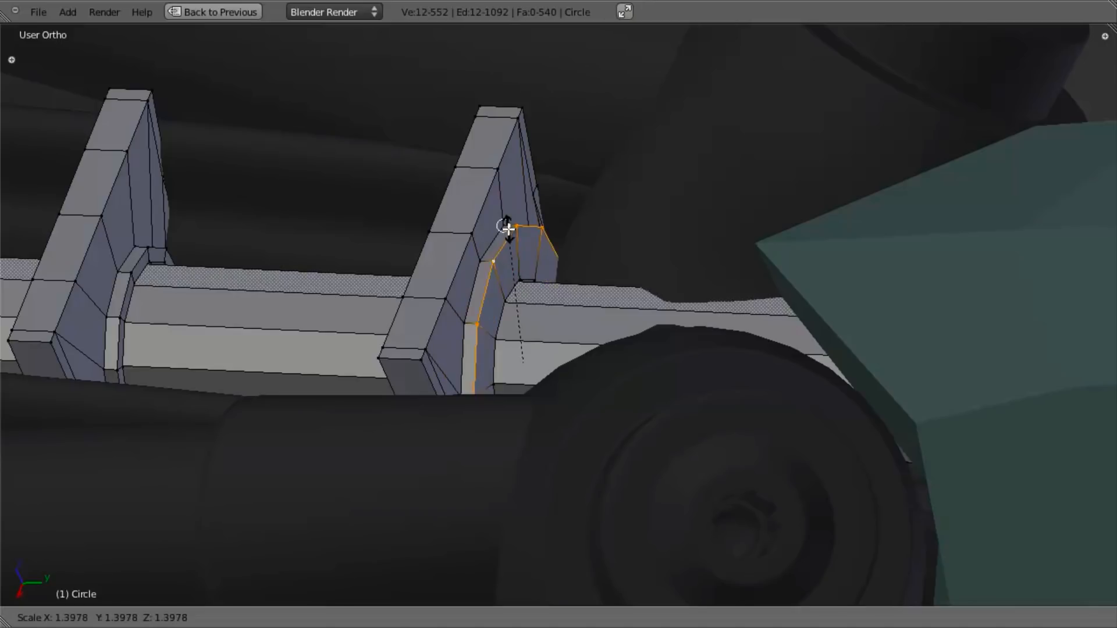
{"action": "left_click", "coordinate": [507, 229]}
{"action": "scroll", "coordinate": [508, 229], "scroll_direction": "down", "scroll_amount": 3}
{"action": "middle_click_drag", "start_coordinate": [508, 230], "coordinate": [488, 329]}
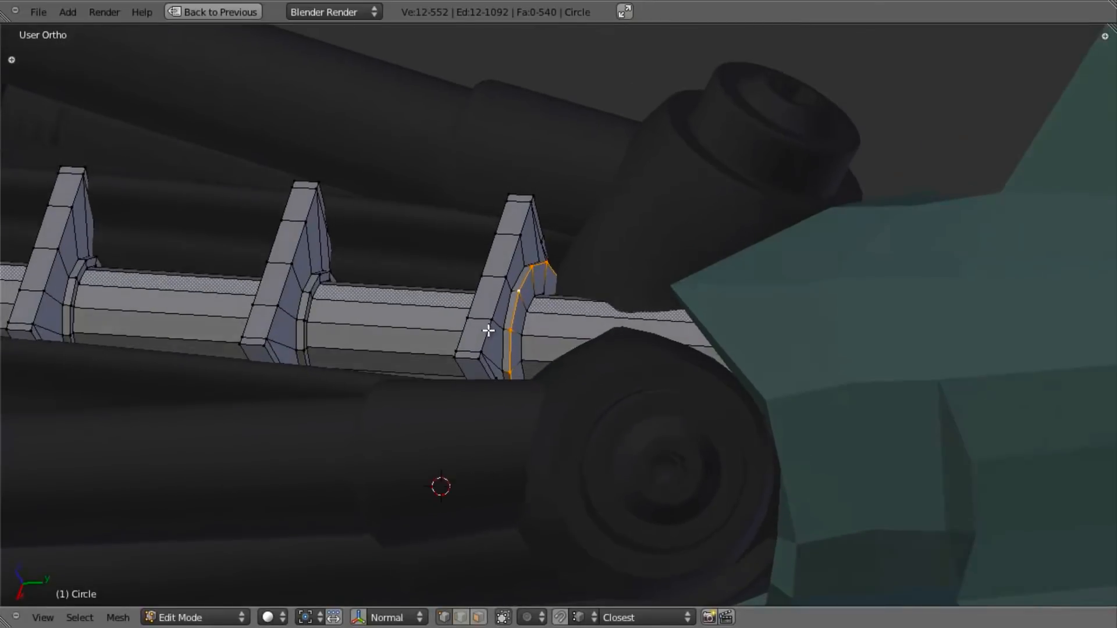
{"action": "scroll", "coordinate": [499, 329], "scroll_direction": "up", "scroll_amount": 3}
Select the ring of faces on the tail-side end of the enlarged collar.
{"action": "key", "text": "z"}
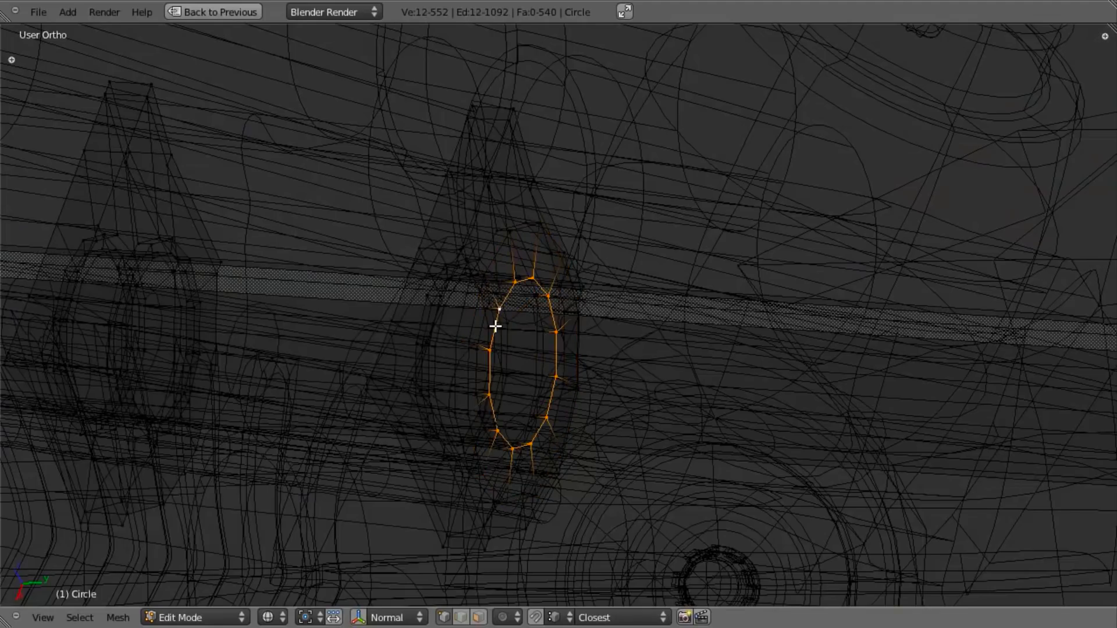
{"action": "key", "text": "z"}
{"action": "middle_click_drag", "start_coordinate": [482, 337], "coordinate": [930, 324]}
{"action": "scroll", "coordinate": [713, 342], "scroll_direction": "down", "scroll_amount": 4}
{"action": "middle_click_drag", "start_coordinate": [671, 379], "coordinate": [396, 323]}
{"action": "scroll", "coordinate": [698, 358], "scroll_direction": "down", "scroll_amount": 2}
{"action": "scroll", "coordinate": [578, 356], "scroll_direction": "up", "scroll_amount": 6}
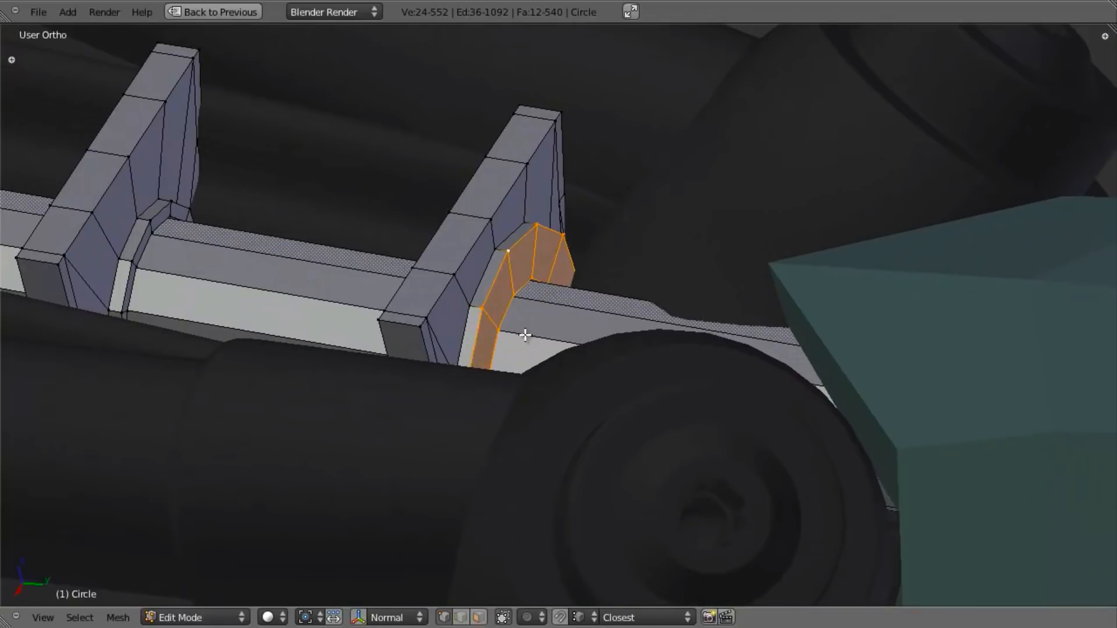
Try extruding the collar's end faces along the rod toward the tail and undo the extrusion.
{"action": "key", "text": "g"}
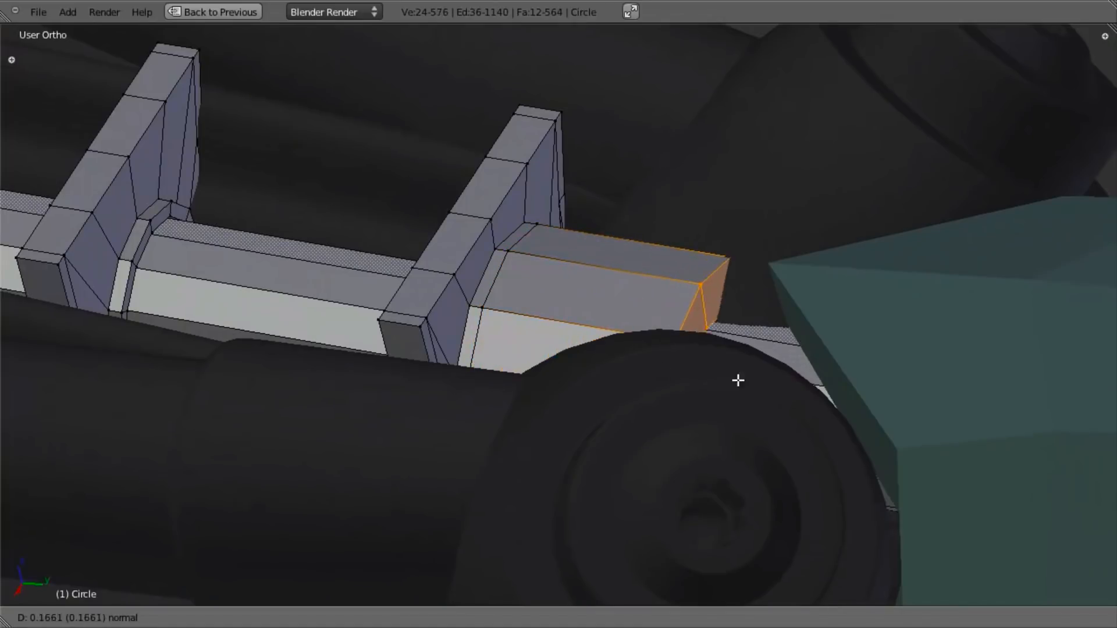
{"action": "left_click", "coordinate": [867, 394]}
{"action": "scroll", "coordinate": [575, 400], "scroll_direction": "down", "scroll_amount": 5}
{"action": "mouse_move", "coordinate": [566, 438]}
{"action": "middle_mouse_down"}
{"action": "mouse_move", "coordinate": [661, 473]}
{"action": "mouse_move", "coordinate": [603, 469]}
{"action": "middle_mouse_up"}
{"action": "key", "text": "z"}
{"action": "middle_click_drag", "start_coordinate": [691, 394], "coordinate": [682, 382]}
{"action": "key", "text": "ctrl+z"}
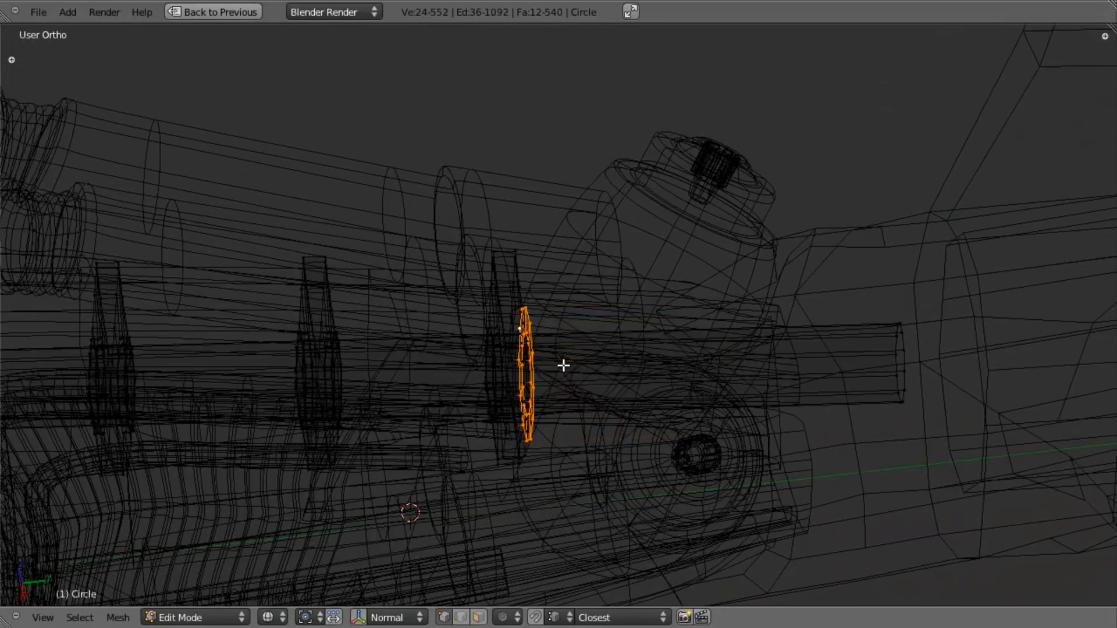
Extrude the collar's end faces along the rod into the tail section, clear the selection and leave mesh editing.
{"action": "key", "text": "e"}
{"action": "left_click", "coordinate": [850, 379]}
{"action": "key", "text": "z"}
{"action": "scroll", "coordinate": [838, 379], "scroll_direction": "up", "scroll_amount": 3}
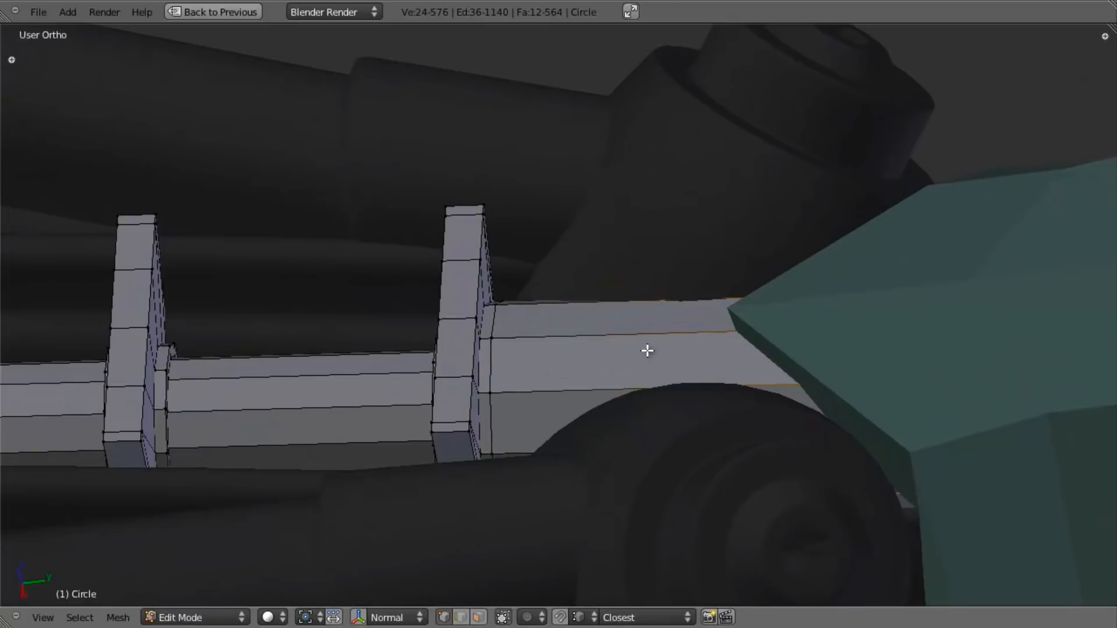
{"action": "middle_click_drag", "start_coordinate": [661, 352], "coordinate": [486, 360]}
{"action": "key", "text": "a"}
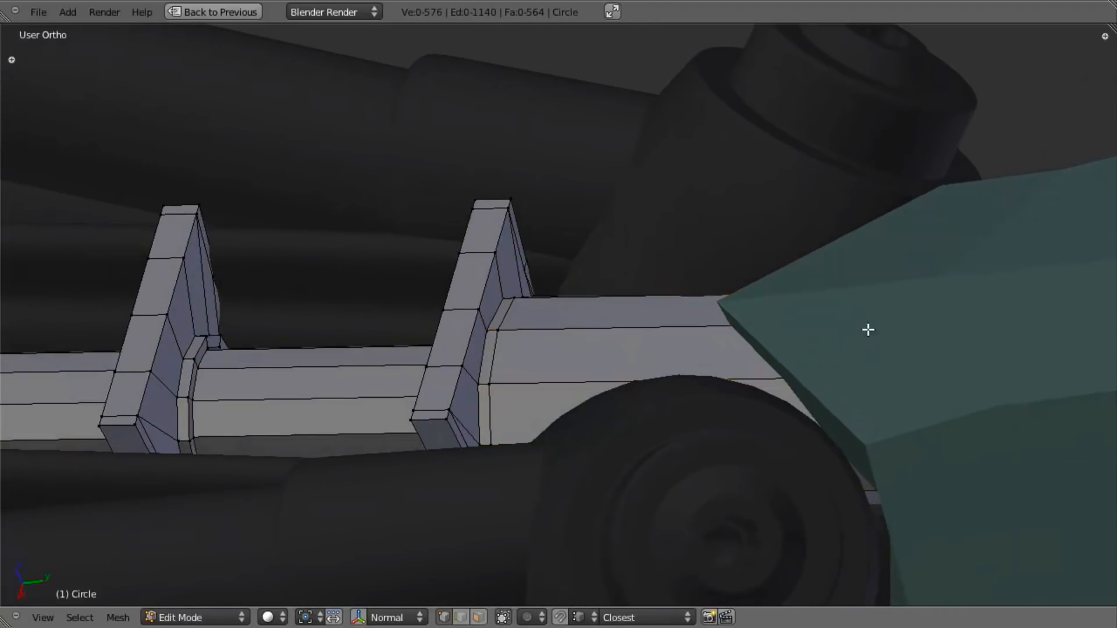
{"action": "scroll", "coordinate": [868, 330], "scroll_direction": "down", "scroll_amount": 7}
{"action": "key", "text": "Tab"}
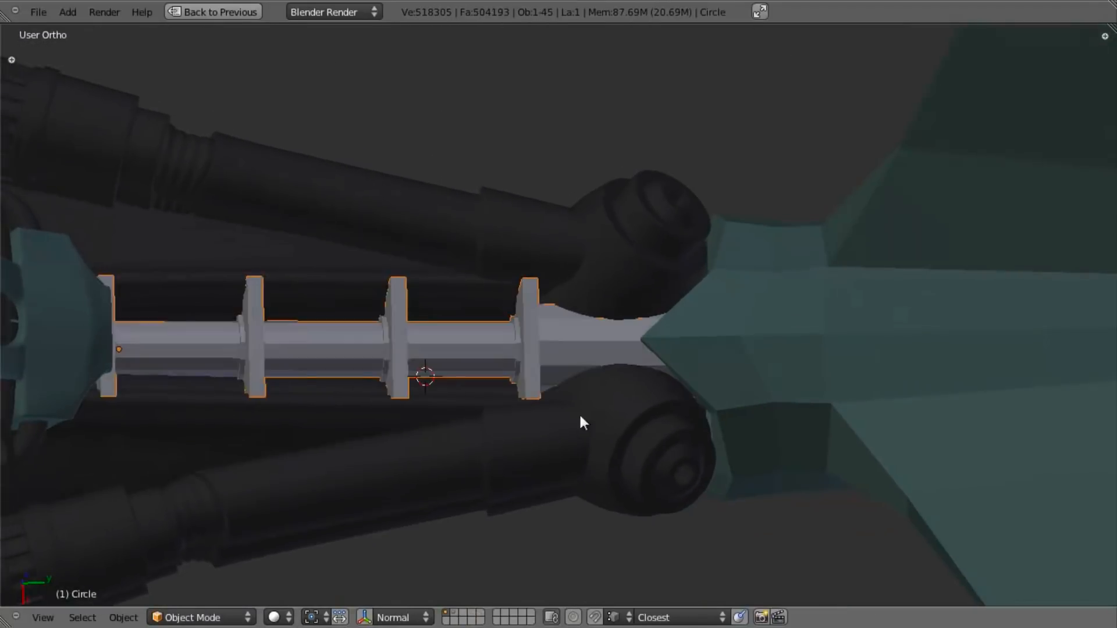
Examine the thickened rod end and the neighbouring pipe joints near and far, and leave nothing selected.
{"action": "scroll", "coordinate": [593, 416], "scroll_direction": "down", "scroll_amount": 4}
{"action": "key", "text": "a"}
{"action": "scroll", "coordinate": [598, 395], "scroll_direction": "up", "scroll_amount": 6}
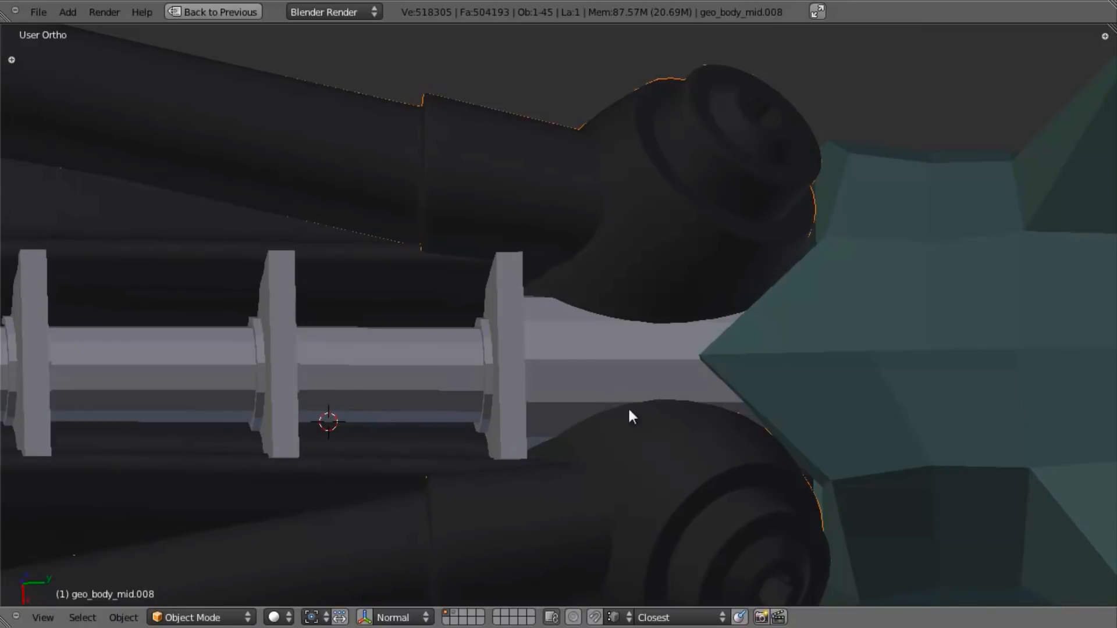
{"action": "scroll", "coordinate": [576, 392], "scroll_direction": "down", "scroll_amount": 4}
{"action": "middle_click_drag", "start_coordinate": [568, 381], "coordinate": [564, 327]}
{"action": "scroll", "coordinate": [552, 337], "scroll_direction": "down", "scroll_amount": 2}
{"action": "key", "text": "a"}
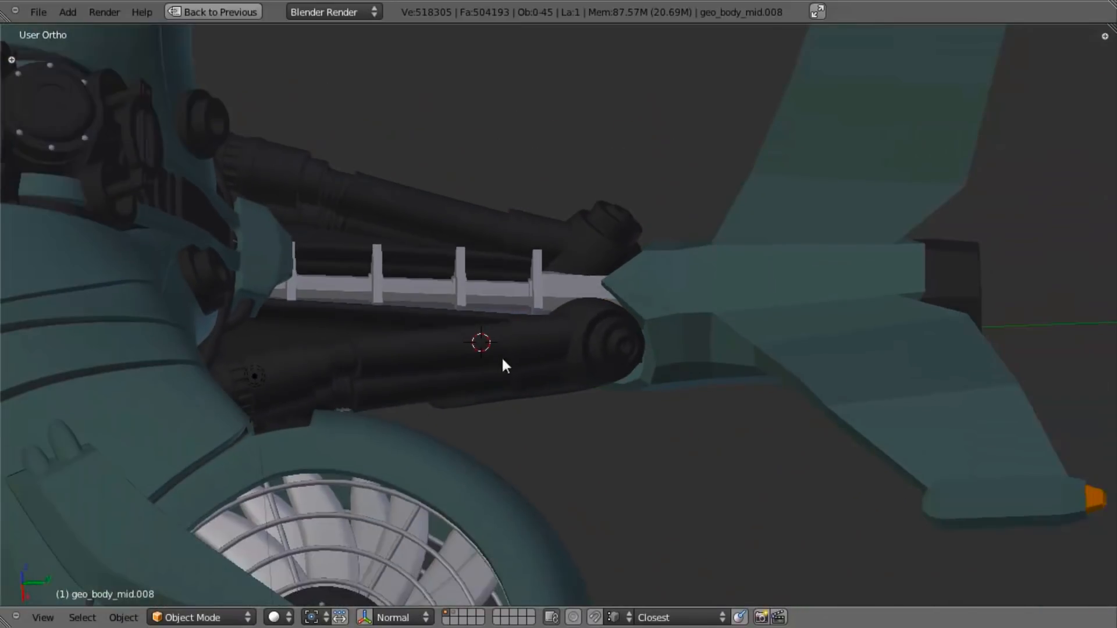
Enter mesh editing on the dark body beside the ribbed rod and add a lengthwise edge loop near the upper edge of its side.
{"action": "right_click", "coordinate": [366, 312]}
{"action": "scroll", "coordinate": [343, 331], "scroll_direction": "up", "scroll_amount": 2}
{"action": "middle_click_drag", "start_coordinate": [372, 364], "coordinate": [727, 374], "text": "shift"}
{"action": "middle_click_drag", "start_coordinate": [727, 374], "coordinate": [571, 357]}
{"action": "scroll", "coordinate": [249, 386], "scroll_direction": "down", "scroll_amount": 1}
{"action": "key", "text": "Tab"}
{"action": "scroll", "coordinate": [361, 386], "scroll_direction": "up", "scroll_amount": 4}
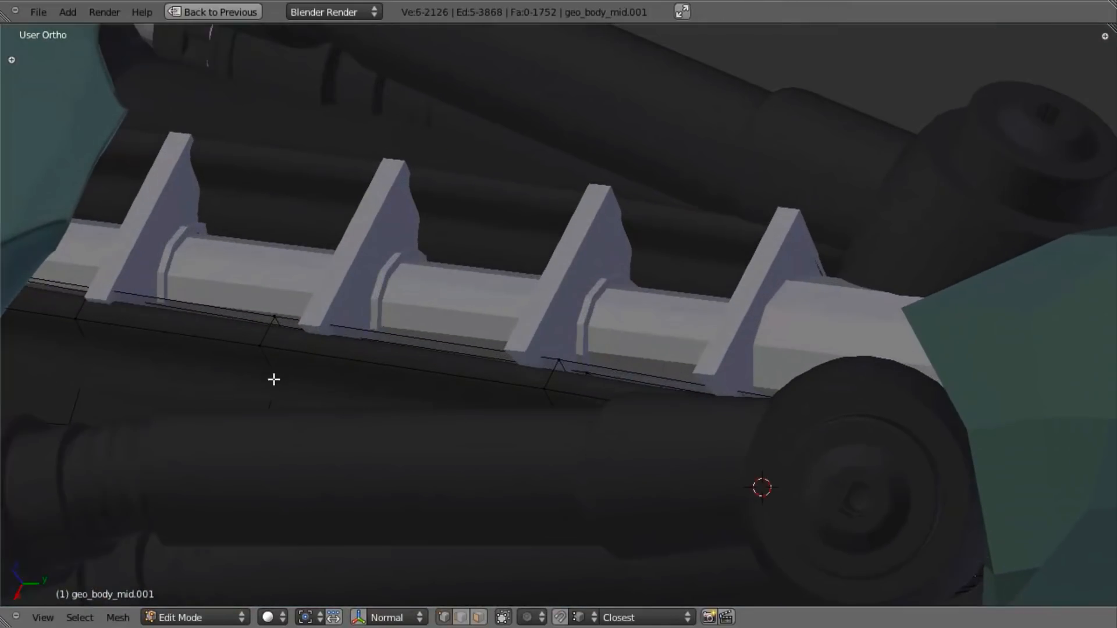
{"action": "key", "text": "z"}
{"action": "middle_click_drag", "start_coordinate": [215, 393], "coordinate": [264, 367], "text": "shift"}
{"action": "key", "text": "z"}
{"action": "key", "text": "ctrl+r"}
{"action": "left_click", "coordinate": [189, 351]}
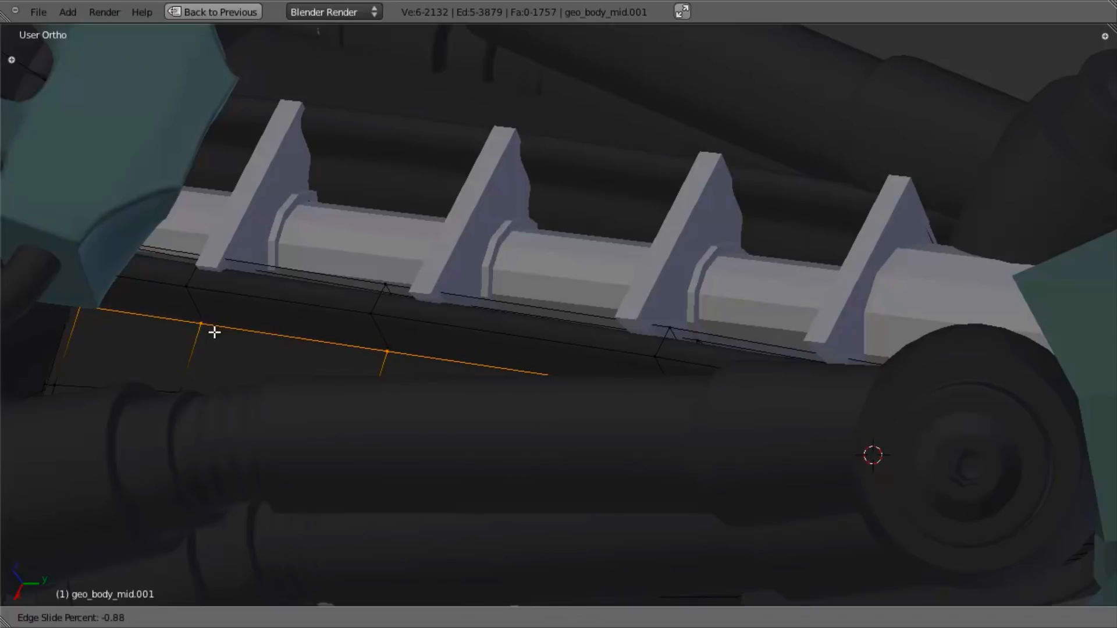
{"action": "left_click", "coordinate": [214, 332]}
{"action": "key", "text": "z"}
{"action": "scroll", "coordinate": [476, 414], "scroll_direction": "down", "scroll_amount": 5}
{"action": "key", "text": "z"}
{"action": "scroll", "coordinate": [523, 413], "scroll_direction": "up", "scroll_amount": 4}
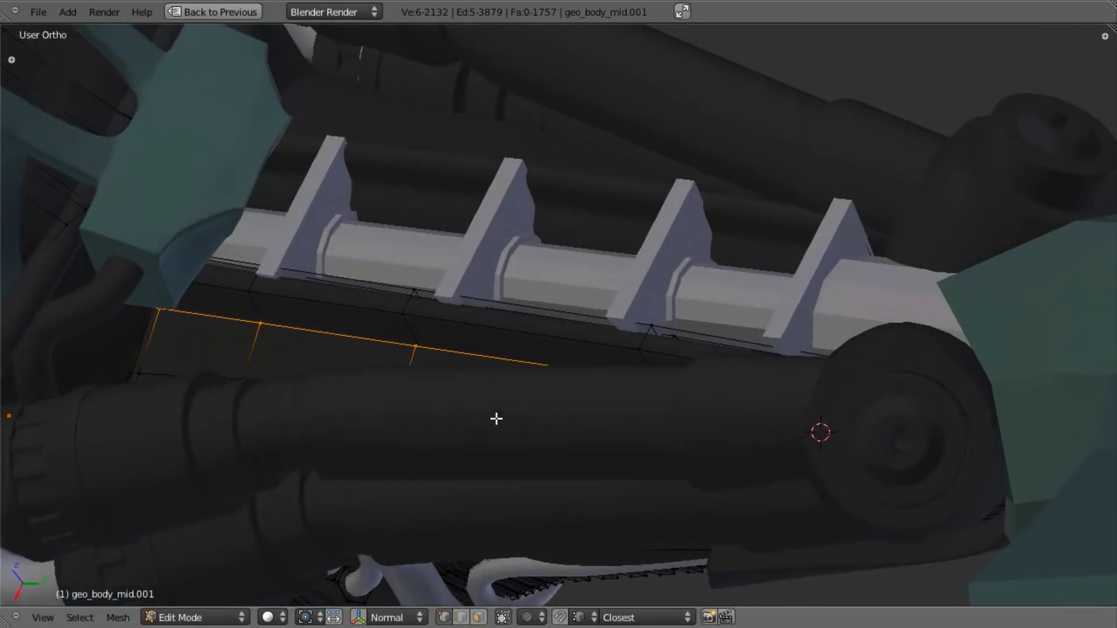
Add three lengthwise edge loops along the body's upper rim beside the rod, sliding them toward the borders of the strip.
{"action": "scroll", "coordinate": [332, 348], "scroll_direction": "up", "scroll_amount": 2}
{"action": "key", "text": "ctrl+r"}
{"action": "left_click", "coordinate": [339, 300]}
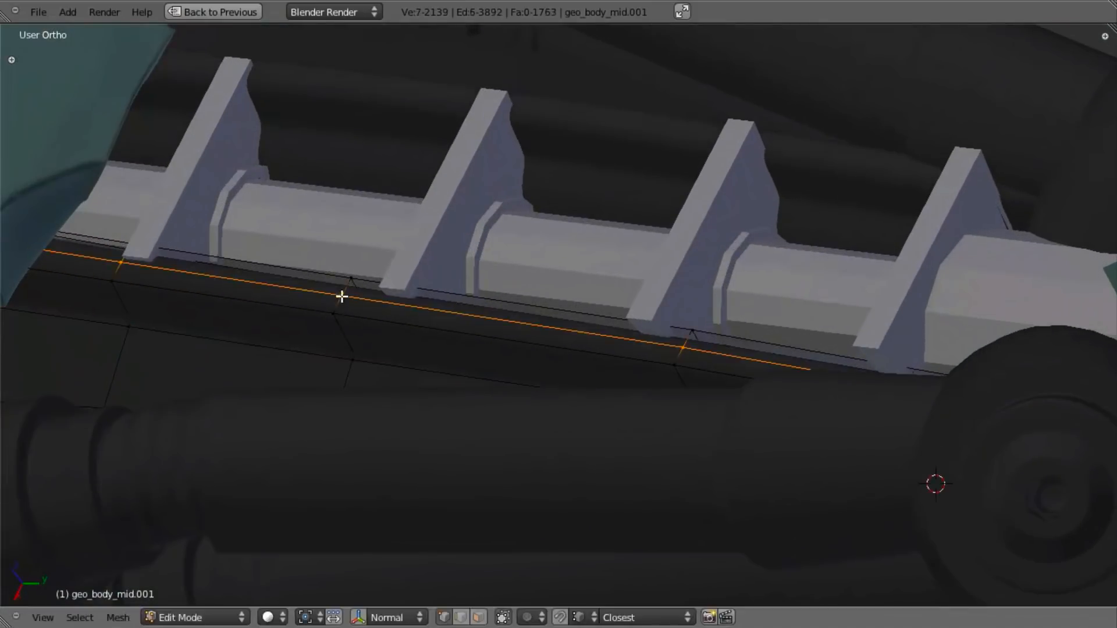
{"action": "left_click", "coordinate": [350, 286]}
{"action": "key", "text": "ctrl+r"}
{"action": "left_click", "coordinate": [338, 300]}
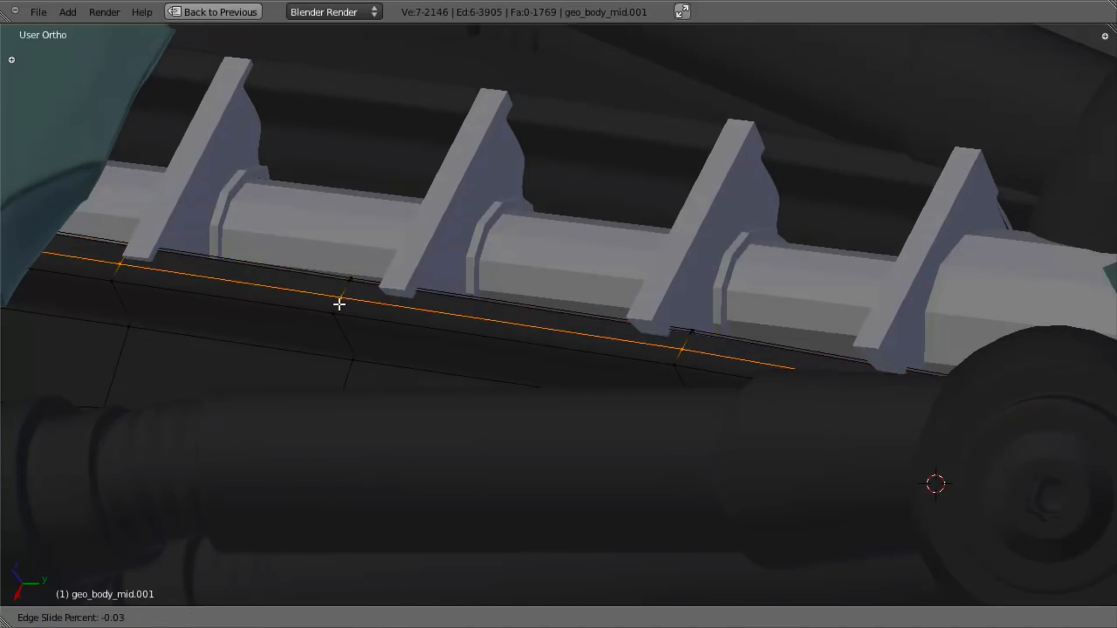
{"action": "left_click", "coordinate": [336, 315]}
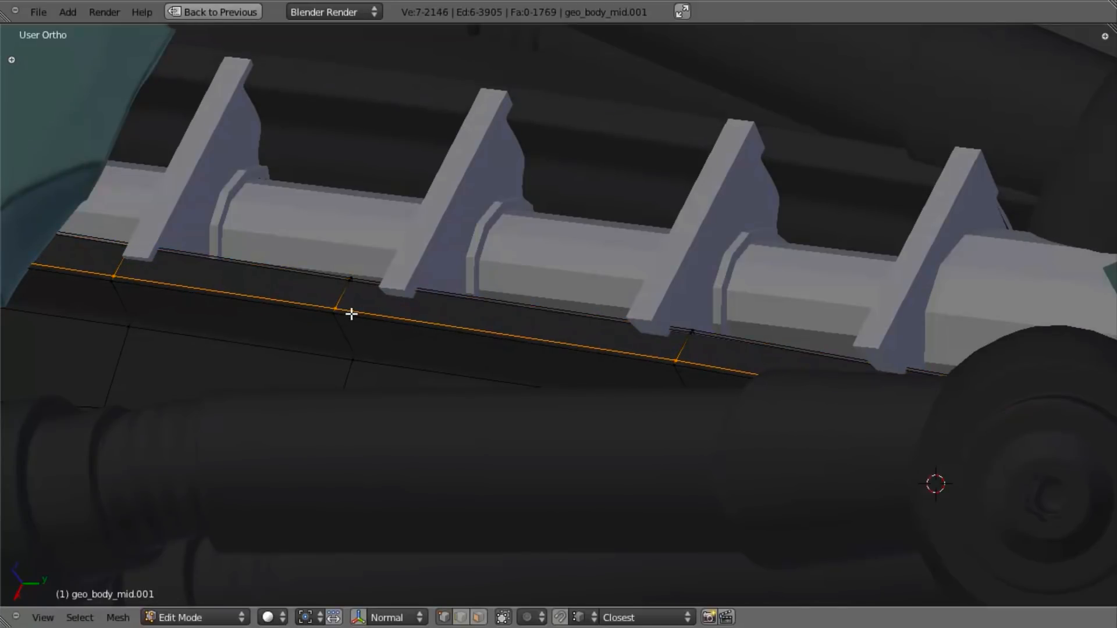
{"action": "key", "text": "ctrl+r"}
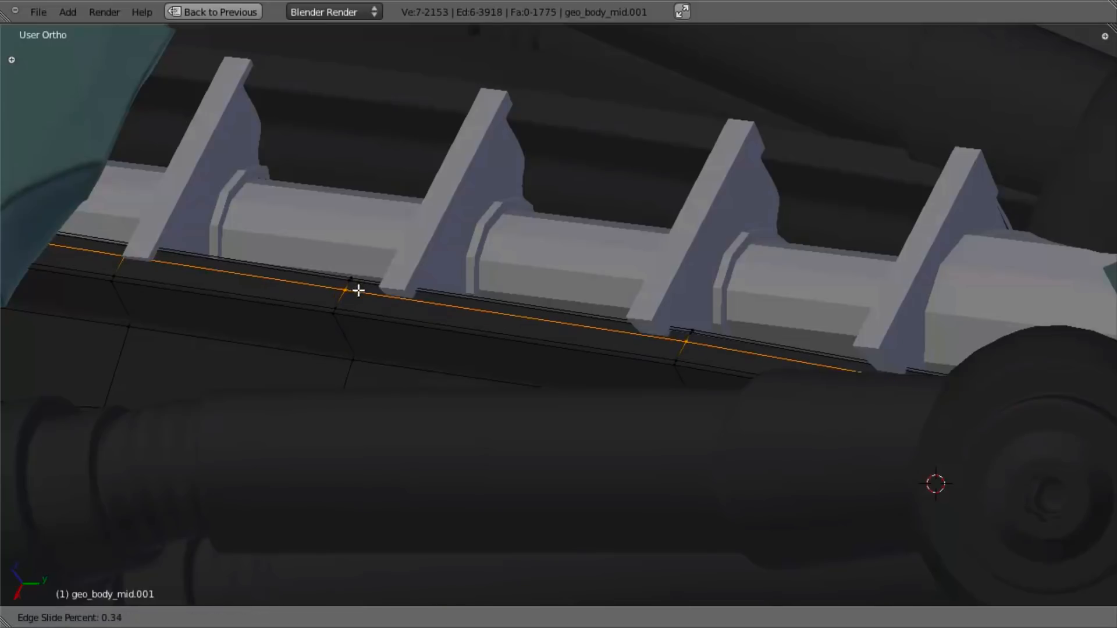
{"action": "left_click", "coordinate": [361, 286]}
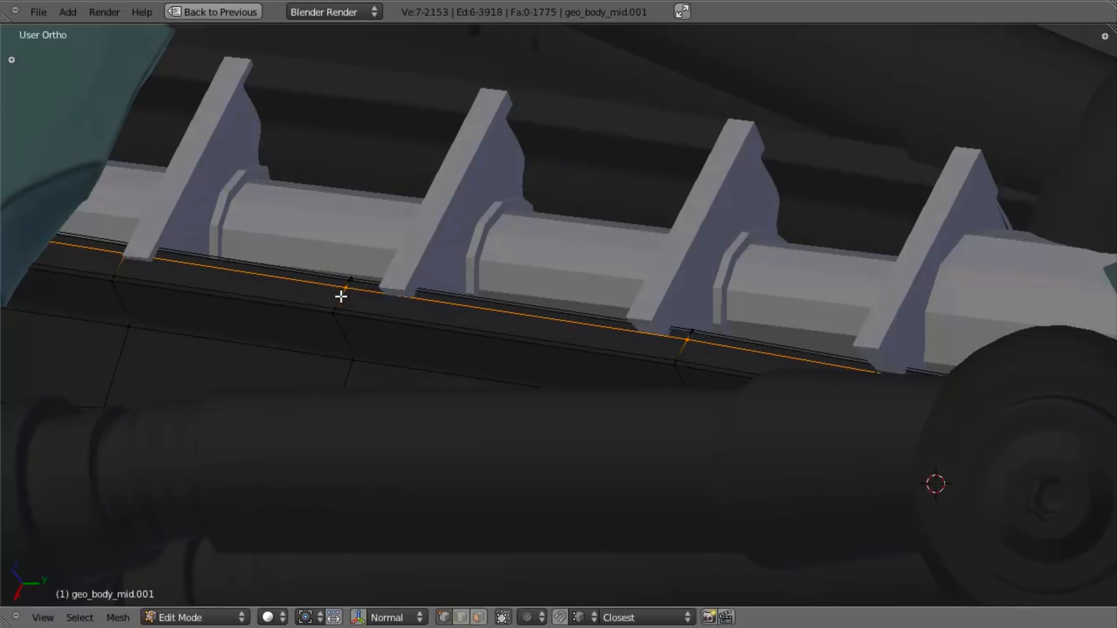
Select the face strip along the body's upper rim and extrude it outward about 0.023 into a raised ridge.
{"action": "left_click", "coordinate": [349, 316], "text": "alt+shift"}
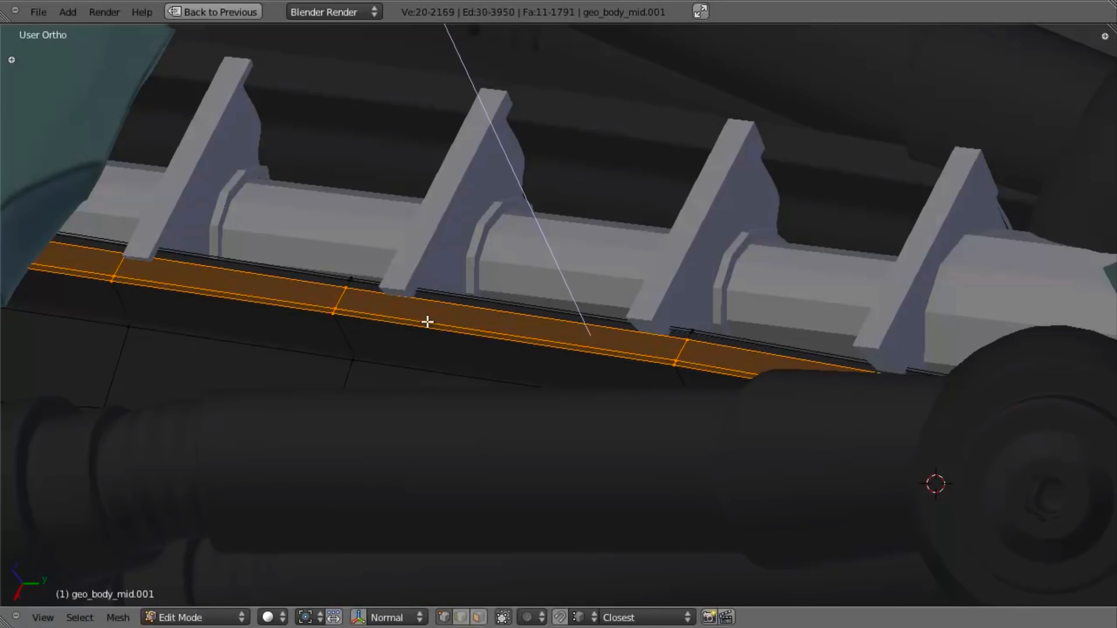
{"action": "key", "text": "e"}
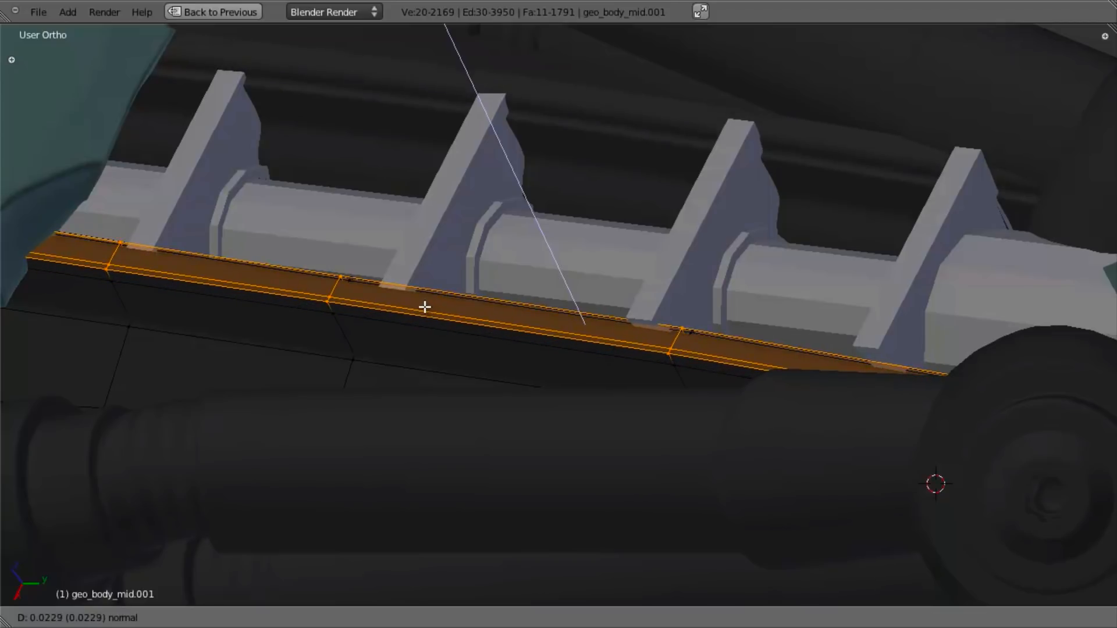
{"action": "left_click", "coordinate": [424, 307]}
Add two supporting edge loops along the raised ridge and leave mesh editing.
{"action": "middle_click_drag", "start_coordinate": [414, 386], "coordinate": [332, 236]}
{"action": "key", "text": "a"}
{"action": "key", "text": "ctrl+r"}
{"action": "left_click", "coordinate": [308, 215]}
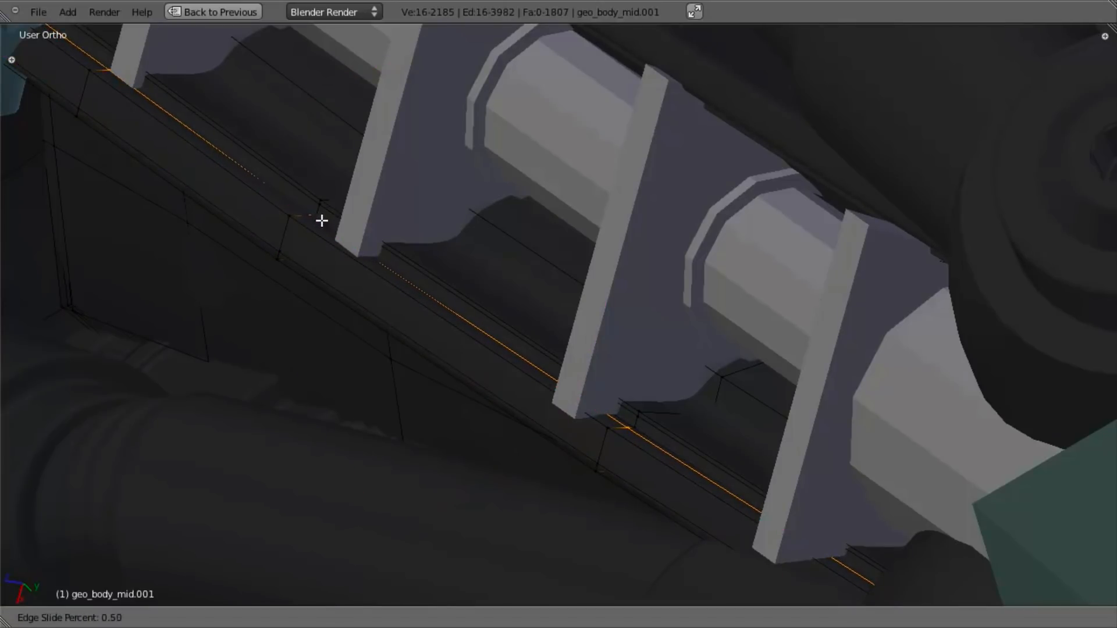
{"action": "left_click", "coordinate": [322, 220]}
{"action": "key", "text": "ctrl+r"}
{"action": "left_click", "coordinate": [290, 232]}
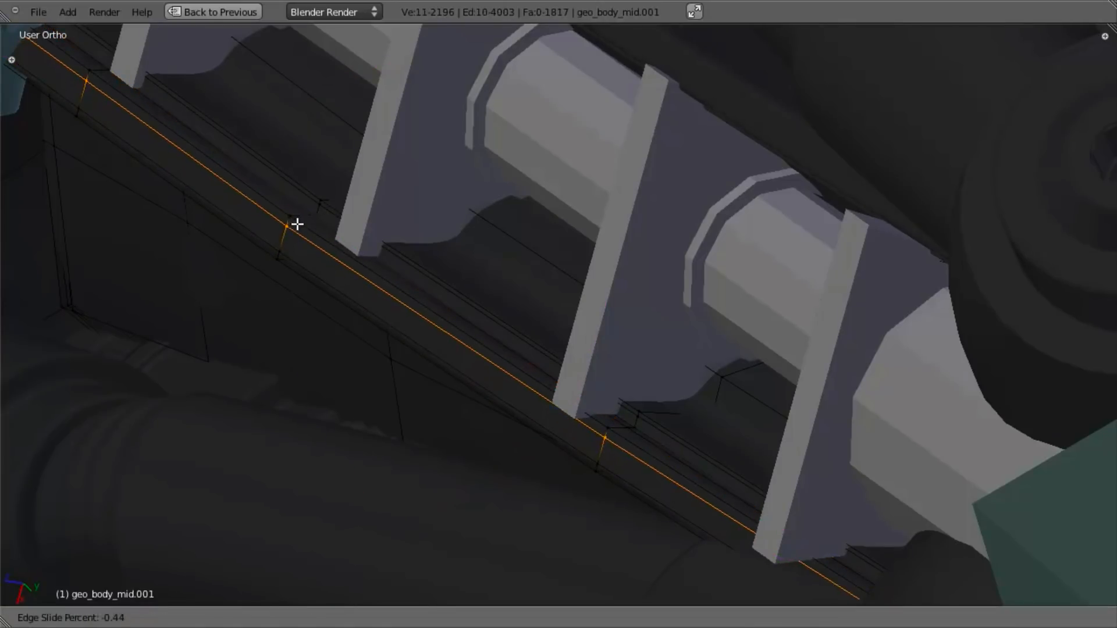
{"action": "left_click", "coordinate": [300, 218]}
{"action": "key", "text": "Tab"}
{"action": "scroll", "coordinate": [325, 308], "scroll_direction": "down", "scroll_amount": 5}
{"action": "middle_click_drag", "start_coordinate": [325, 308], "coordinate": [406, 401]}
{"action": "scroll", "coordinate": [433, 425], "scroll_direction": "up", "scroll_amount": 8}
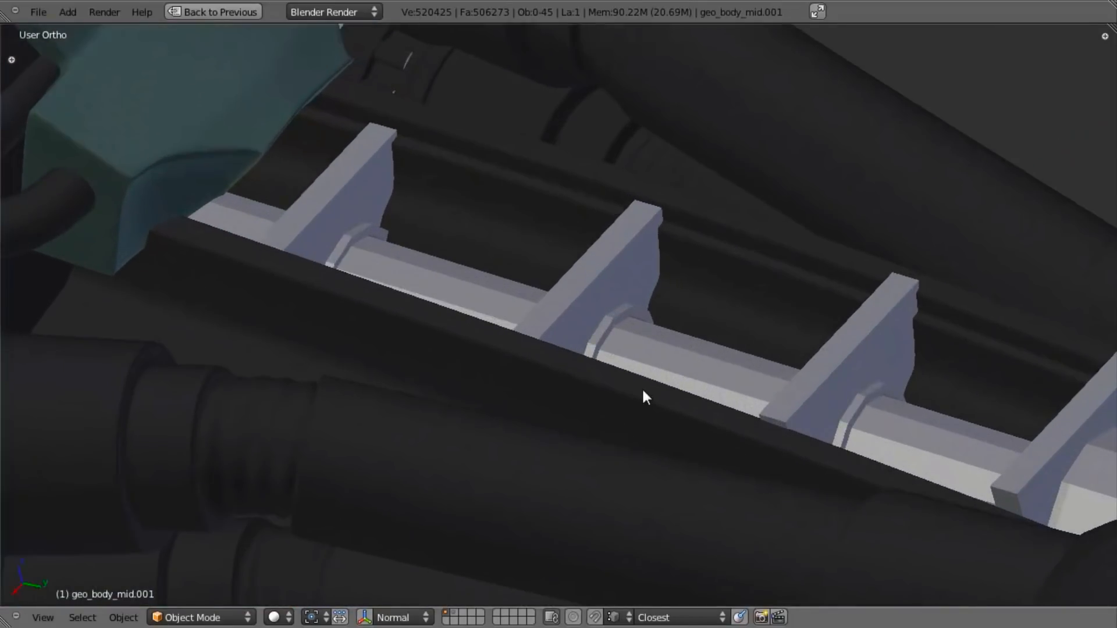
{"action": "middle_click_drag", "start_coordinate": [643, 391], "coordinate": [533, 354]}
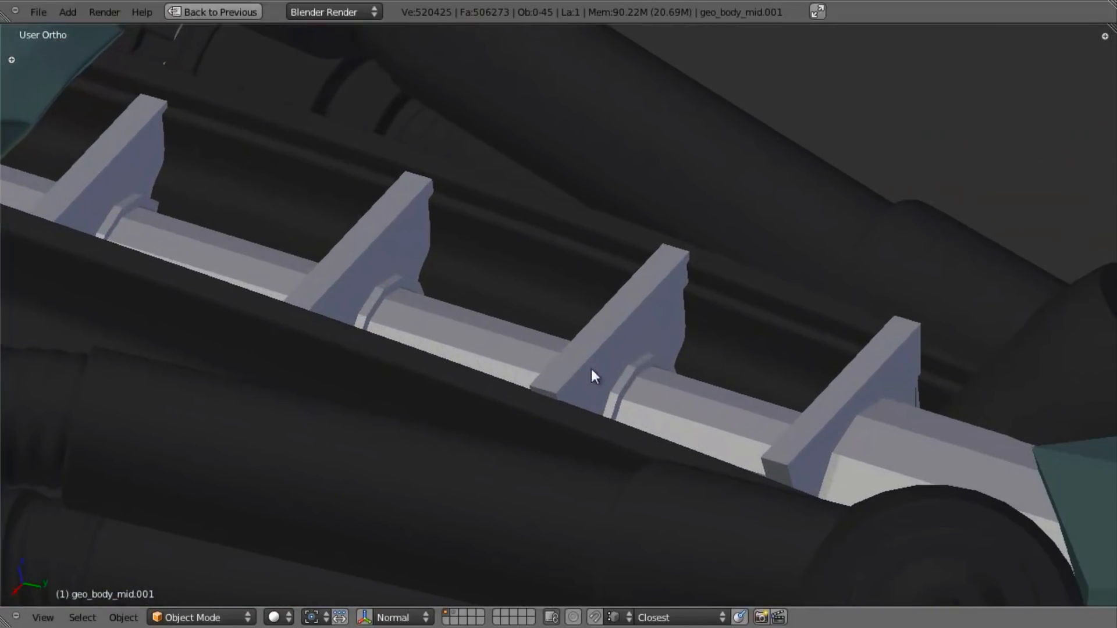
Select only the ribbed rod in the side wireframe view over the reference art.
{"action": "key", "text": "Tab"}
{"action": "key", "text": "KP_3"}
{"action": "scroll", "coordinate": [828, 426], "scroll_direction": "down", "scroll_amount": 5}
{"action": "key", "text": "z"}
{"action": "middle_click_drag", "start_coordinate": [517, 173], "coordinate": [746, 379], "text": "shift"}
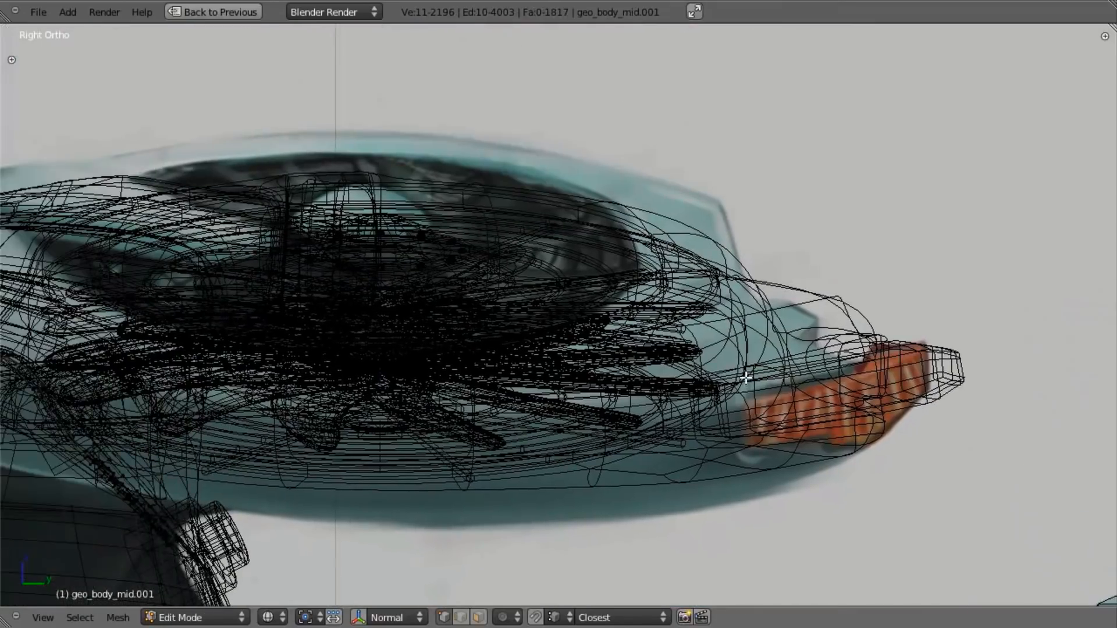
{"action": "scroll", "coordinate": [744, 387], "scroll_direction": "down", "scroll_amount": 4}
{"action": "middle_click_drag", "start_coordinate": [700, 559], "coordinate": [675, 343], "text": "shift"}
{"action": "scroll", "coordinate": [680, 414], "scroll_direction": "up", "scroll_amount": 4}
{"action": "key", "text": "Tab"}
{"action": "key", "text": "a"}
{"action": "right_click", "coordinate": [818, 382]}
{"action": "right_click", "coordinate": [791, 351]}
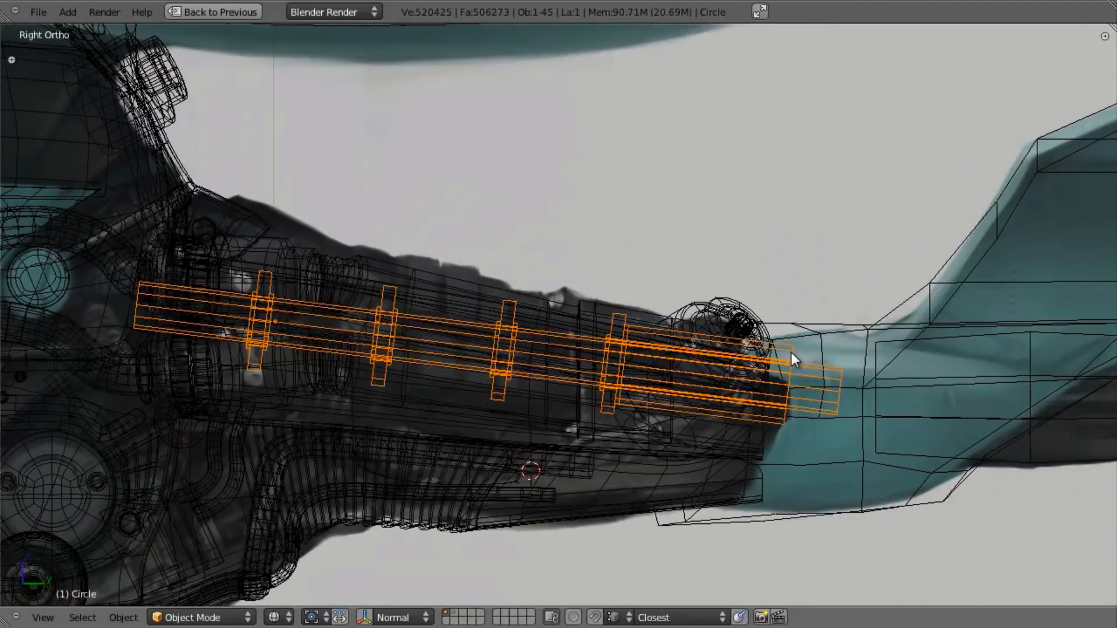
Add the dark body to the selection and isolate it with the ribbed rod in the side view.
{"action": "right_click", "coordinate": [518, 290], "text": "shift"}
{"action": "middle_click_drag", "start_coordinate": [587, 278], "coordinate": [432, 364]}
{"action": "key", "text": "b"}
{"action": "middle_click_drag", "start_coordinate": [409, 214], "coordinate": [531, 343]}
{"action": "key", "text": "z"}
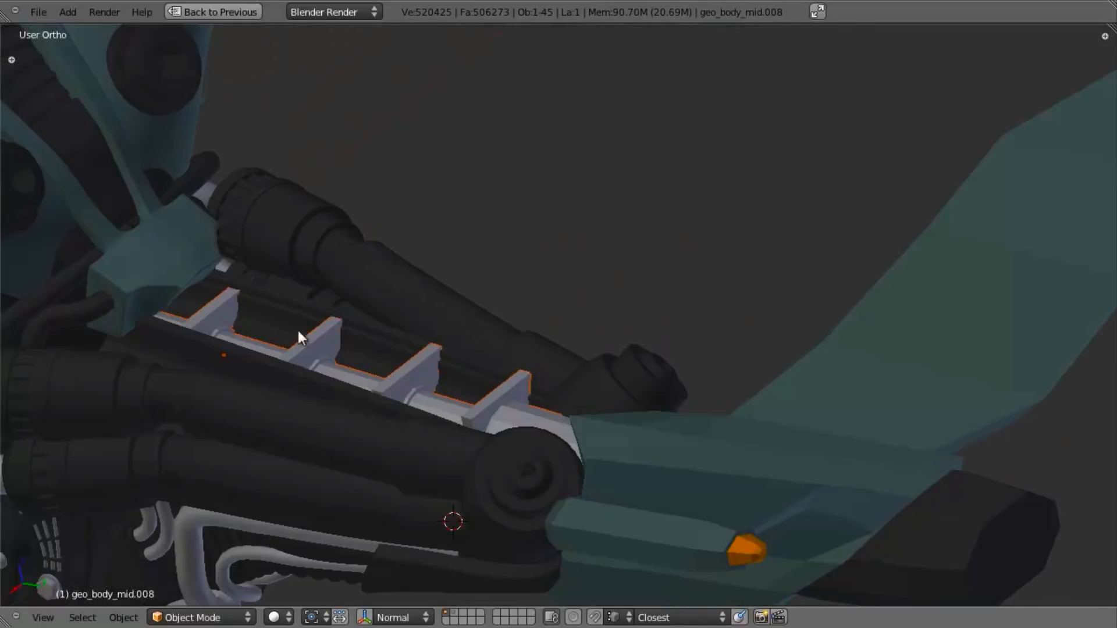
{"action": "key", "text": "z"}
{"action": "right_click", "coordinate": [336, 338], "text": "shift"}
{"action": "key", "text": "z"}
{"action": "key", "text": "shift+h"}
{"action": "middle_click_drag", "start_coordinate": [522, 369], "coordinate": [546, 385]}
{"action": "key", "text": "KP_3"}
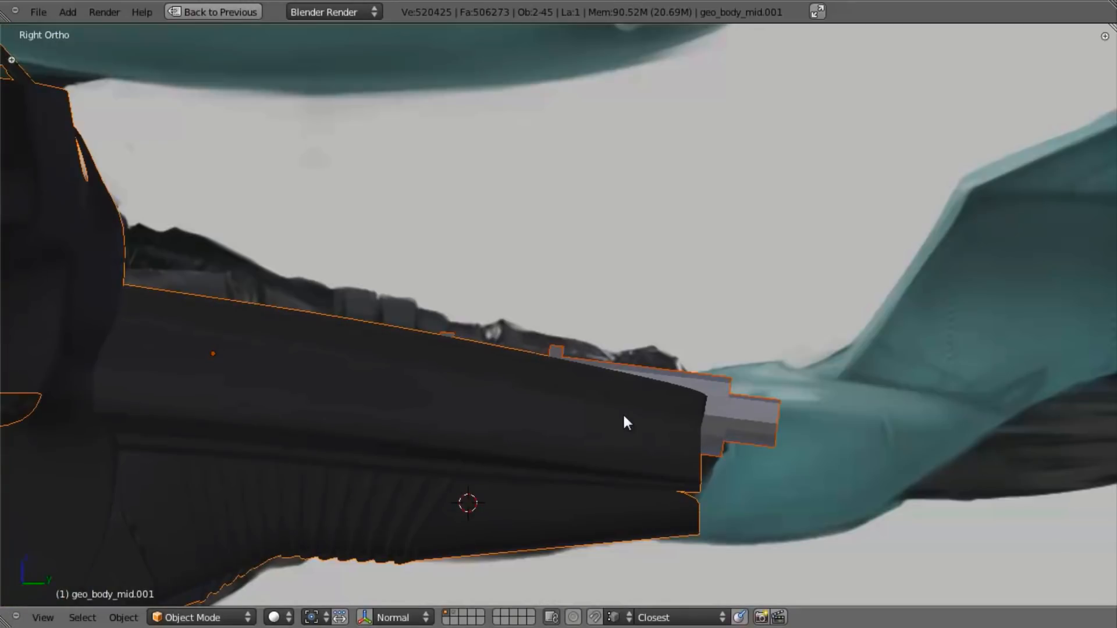
Select the unneeded geometry at the dark body's tail end and delete it.
{"action": "key", "text": "Tab"}
{"action": "key", "text": "z"}
{"action": "key", "text": "z"}
{"action": "middle_click_drag", "start_coordinate": [702, 393], "coordinate": [629, 345], "text": "shift"}
{"action": "scroll", "coordinate": [634, 349], "scroll_direction": "up", "scroll_amount": 4}
{"action": "key", "text": "z"}
{"action": "key", "text": "b"}
{"action": "left_click_drag", "start_coordinate": [664, 329], "coordinate": [822, 626]}
{"action": "middle_click_drag", "start_coordinate": [813, 488], "coordinate": [790, 291], "text": "shift"}
{"action": "key", "text": "b"}
{"action": "left_click_drag", "start_coordinate": [696, 384], "coordinate": [649, 477]}
{"action": "mouse_move", "coordinate": [829, 195]}
{"action": "middle_mouse_down"}
{"action": "mouse_move", "coordinate": [716, 237]}
{"action": "mouse_move", "coordinate": [706, 337]}
{"action": "middle_mouse_up"}
{"action": "key", "text": "z"}
{"action": "key", "text": "x"}
{"action": "left_click", "coordinate": [717, 237]}
Raise the upper vertices of the body's cross-section ahead of the tail end about 0.02 along Z, then deselect them.
{"action": "key", "text": "KP_3"}
{"action": "scroll", "coordinate": [506, 273], "scroll_direction": "up", "scroll_amount": 2}
{"action": "key", "text": "z"}
{"action": "key", "text": "z"}
{"action": "key", "text": "z"}
{"action": "key", "text": "b"}
{"action": "left_click_drag", "start_coordinate": [458, 244], "coordinate": [458, 245]}
{"action": "key", "text": "z"}
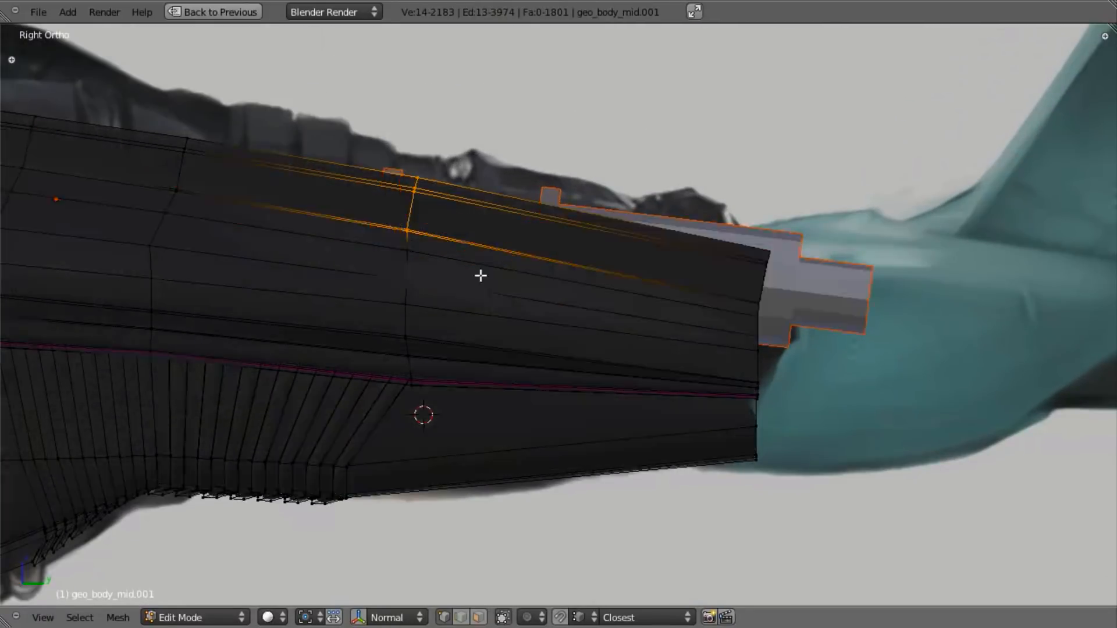
{"action": "key", "text": "g"}
{"action": "key", "text": "z"}
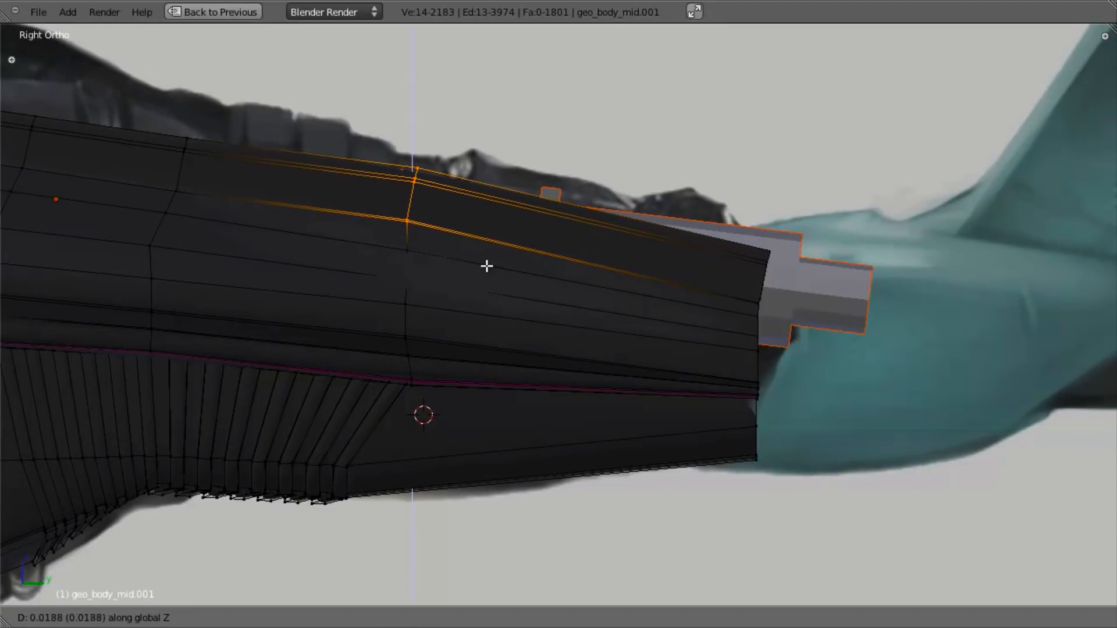
{"action": "left_click", "coordinate": [733, 282]}
{"action": "key", "text": "a"}
Select the upper vertices at the body's tail end and raise them along Z to straighten the rim, then clear the selection.
{"action": "key", "text": "z"}
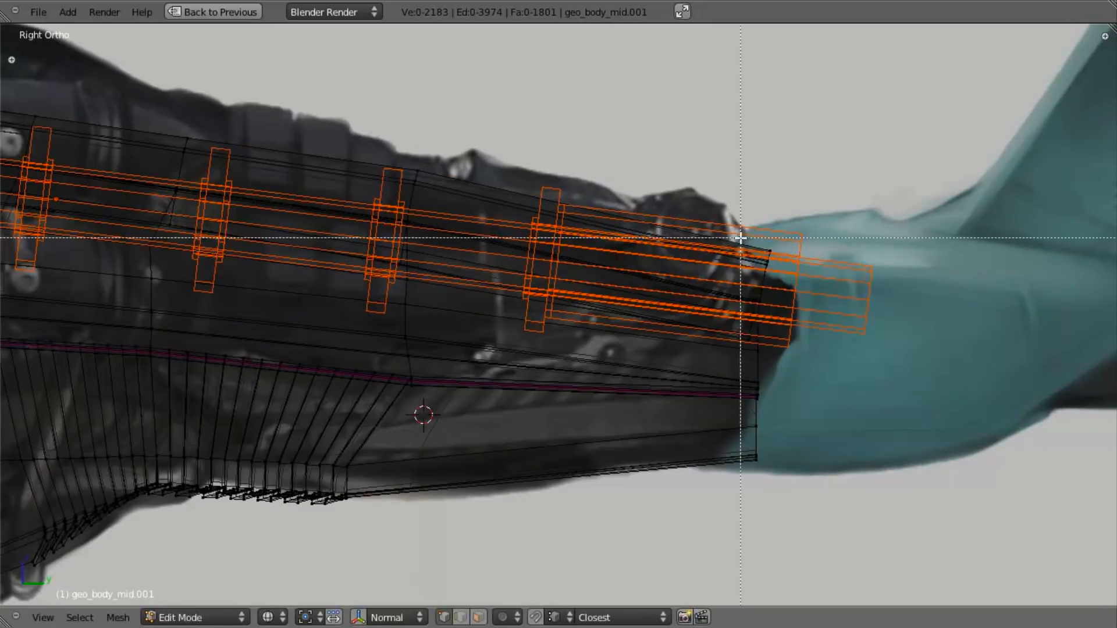
{"action": "left_click_drag", "start_coordinate": [795, 306], "coordinate": [795, 307]}
{"action": "key", "text": "z"}
{"action": "key", "text": "z"}
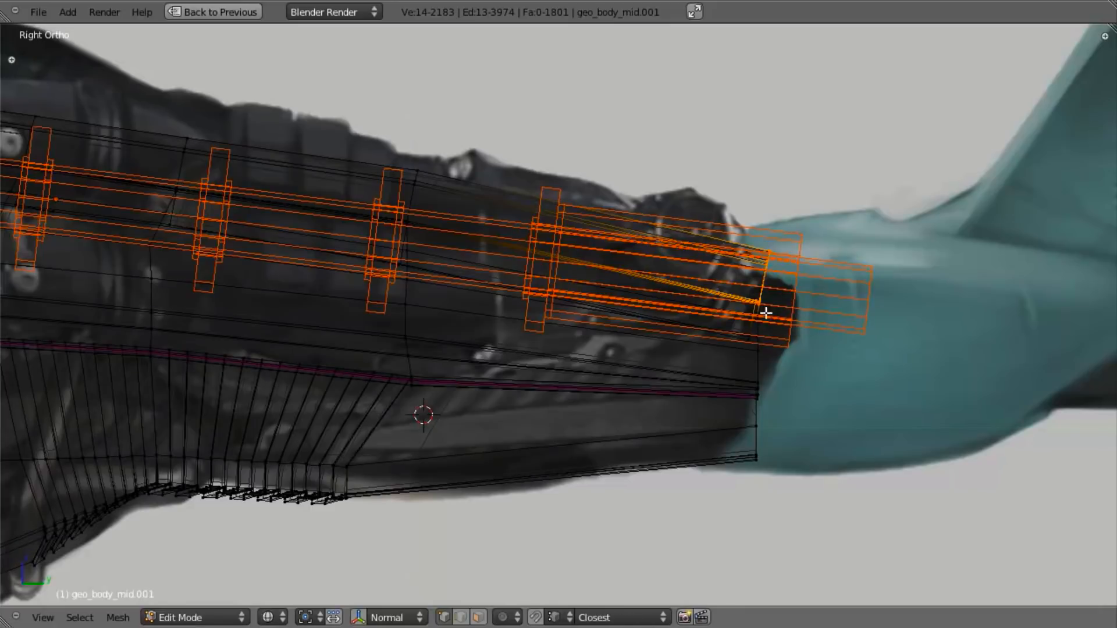
{"action": "middle_click_drag", "start_coordinate": [745, 313], "coordinate": [771, 327]}
{"action": "key", "text": "KP_3"}
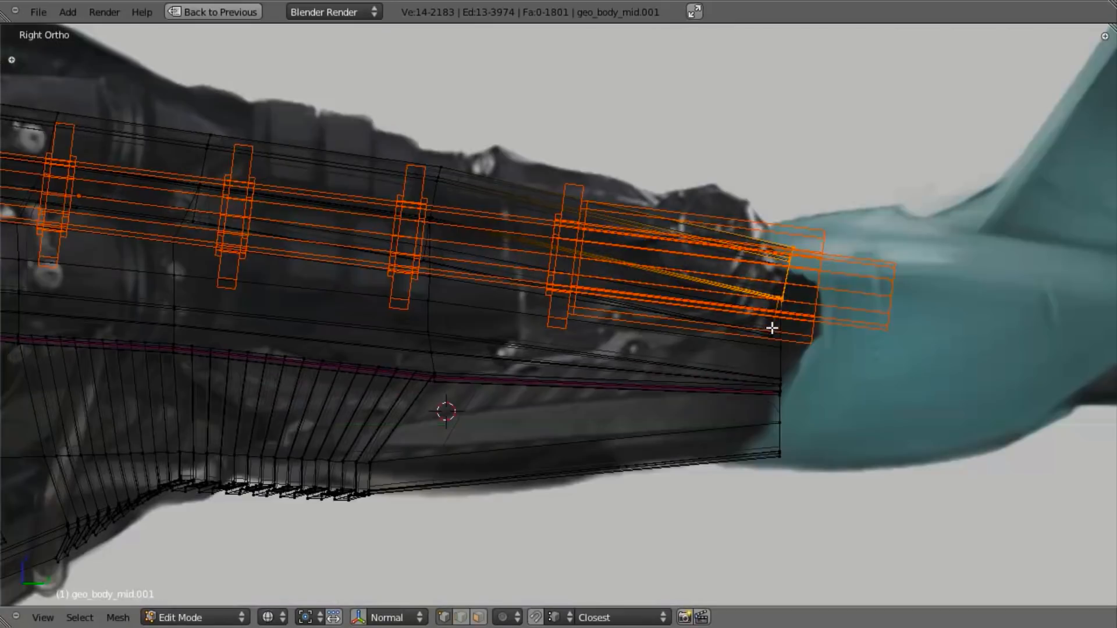
{"action": "key", "text": "g"}
{"action": "key", "text": "z"}
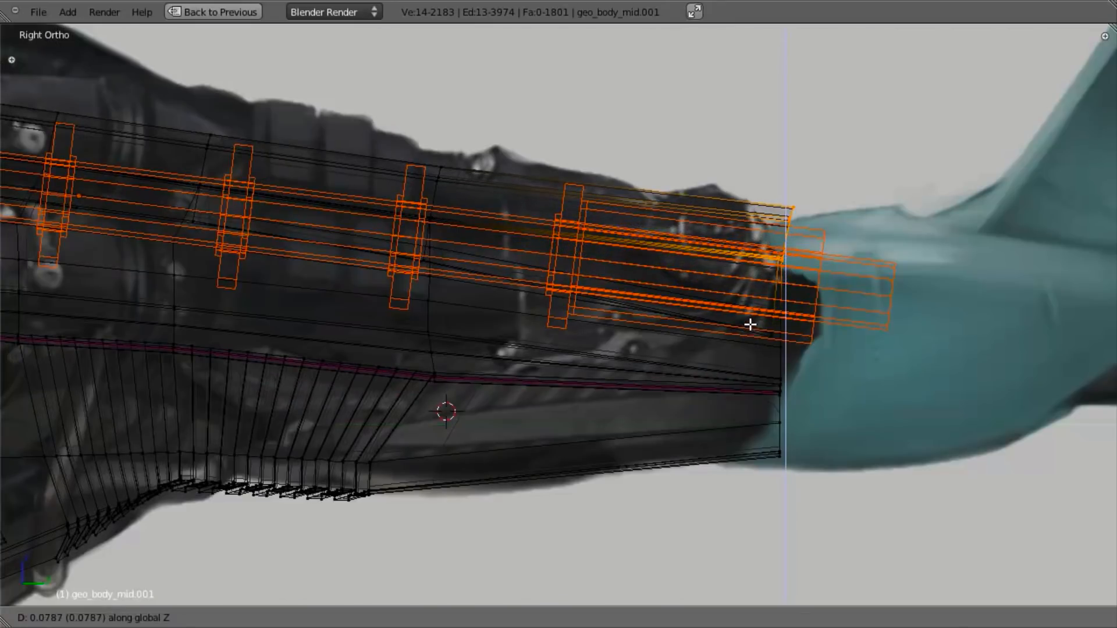
{"action": "left_click", "coordinate": [748, 333]}
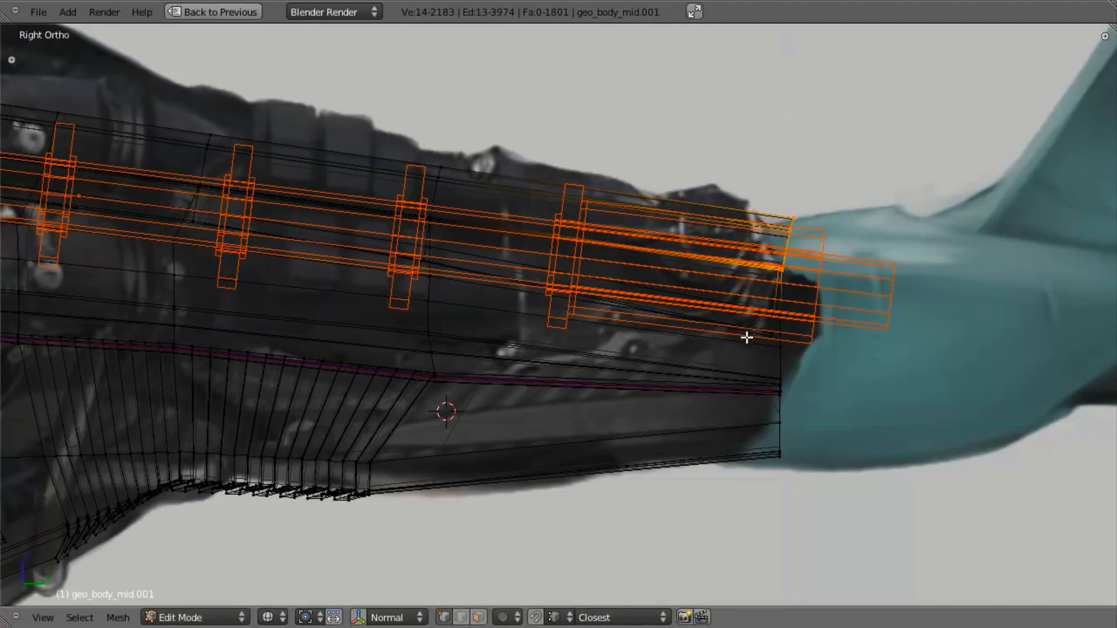
{"action": "key", "text": "z"}
{"action": "key", "text": "g"}
{"action": "key", "text": "z"}
{"action": "left_click", "coordinate": [632, 358]}
{"action": "key", "text": "a"}
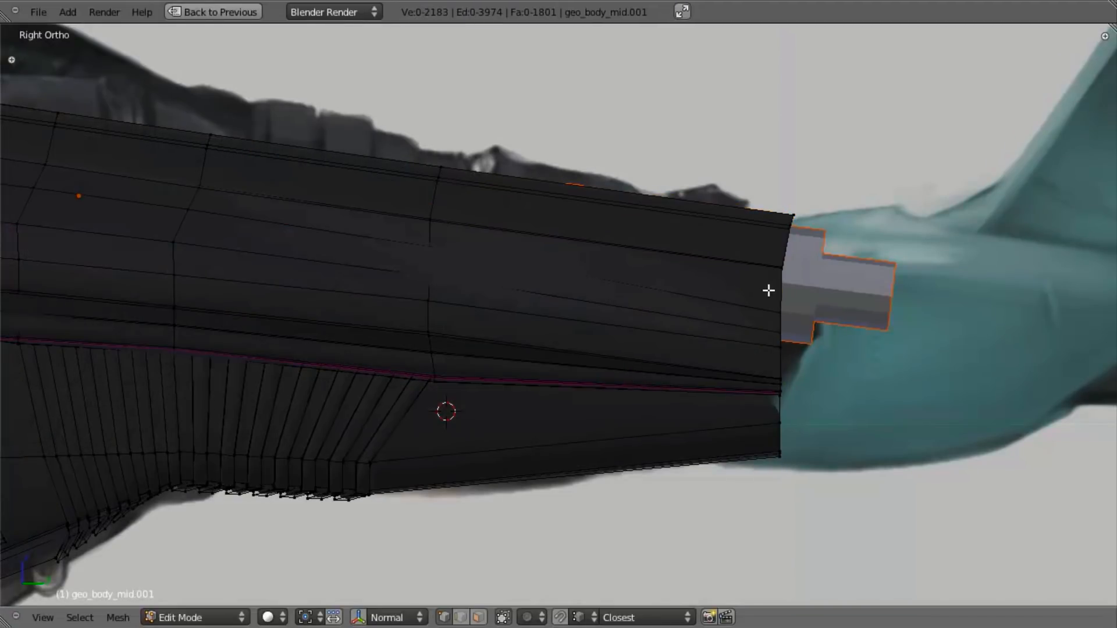
{"action": "middle_click_drag", "start_coordinate": [742, 303], "coordinate": [588, 302]}
{"action": "key", "text": "g"}
{"action": "key", "text": "z"}
{"action": "key", "text": "Escape"}
Leave mesh editing, restore the full aircraft view with nothing selected and save over the existing file.
{"action": "key", "text": "Tab"}
{"action": "middle_click_drag", "start_coordinate": [566, 391], "coordinate": [586, 415]}
{"action": "key", "text": "a"}
{"action": "scroll", "coordinate": [582, 414], "scroll_direction": "down", "scroll_amount": 5}
{"action": "mouse_move", "coordinate": [517, 414]}
{"action": "middle_mouse_down"}
{"action": "mouse_move", "coordinate": [634, 467]}
{"action": "mouse_move", "coordinate": [618, 413]}
{"action": "mouse_move", "coordinate": [516, 329]}
{"action": "mouse_move", "coordinate": [514, 243]}
{"action": "mouse_move", "coordinate": [648, 312]}
{"action": "mouse_move", "coordinate": [535, 195]}
{"action": "mouse_move", "coordinate": [466, 392]}
{"action": "middle_mouse_up"}
{"action": "key", "text": "ctrl+s"}
{"action": "left_click", "coordinate": [511, 234]}
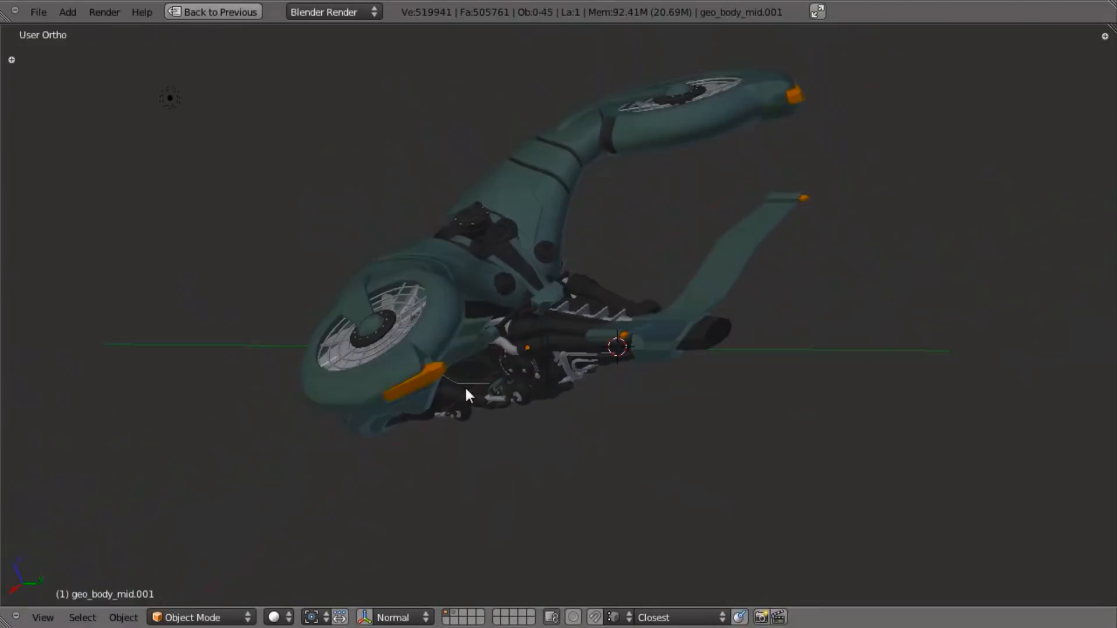
Add a Subdivision Surface modifier to the ribbed rod with 2 view subdivisions and Optimal Display enabled.
{"action": "scroll", "coordinate": [468, 406], "scroll_direction": "up", "scroll_amount": 5}
{"action": "scroll", "coordinate": [470, 403], "scroll_direction": "up", "scroll_amount": 6}
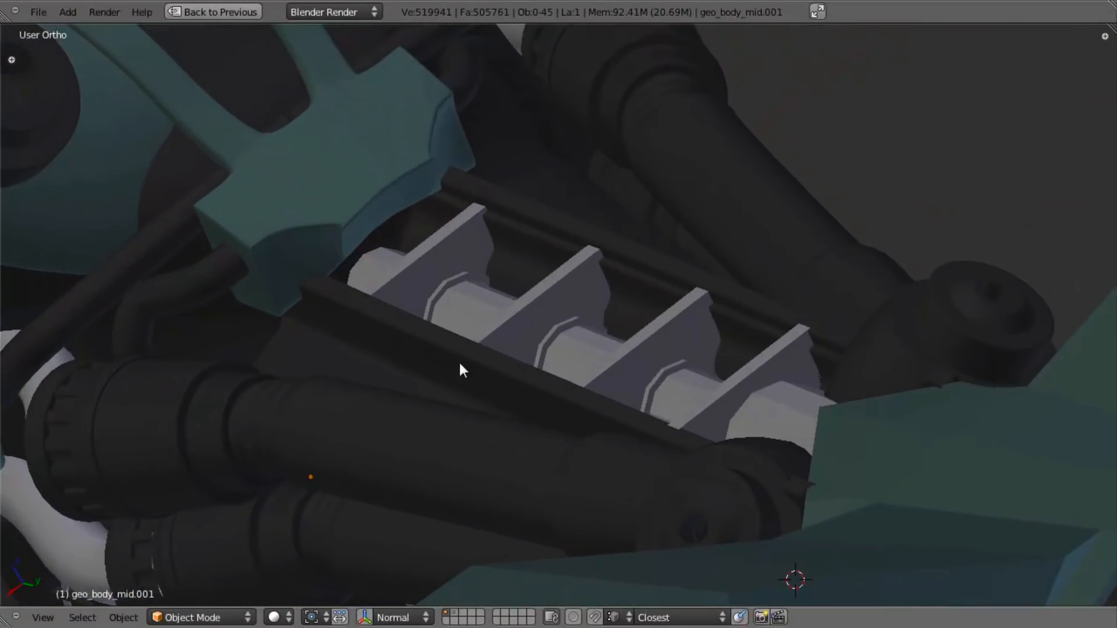
{"action": "scroll", "coordinate": [458, 361], "scroll_direction": "down", "scroll_amount": 3}
{"action": "middle_click_drag", "start_coordinate": [453, 371], "coordinate": [425, 375]}
{"action": "scroll", "coordinate": [483, 363], "scroll_direction": "up", "scroll_amount": 3}
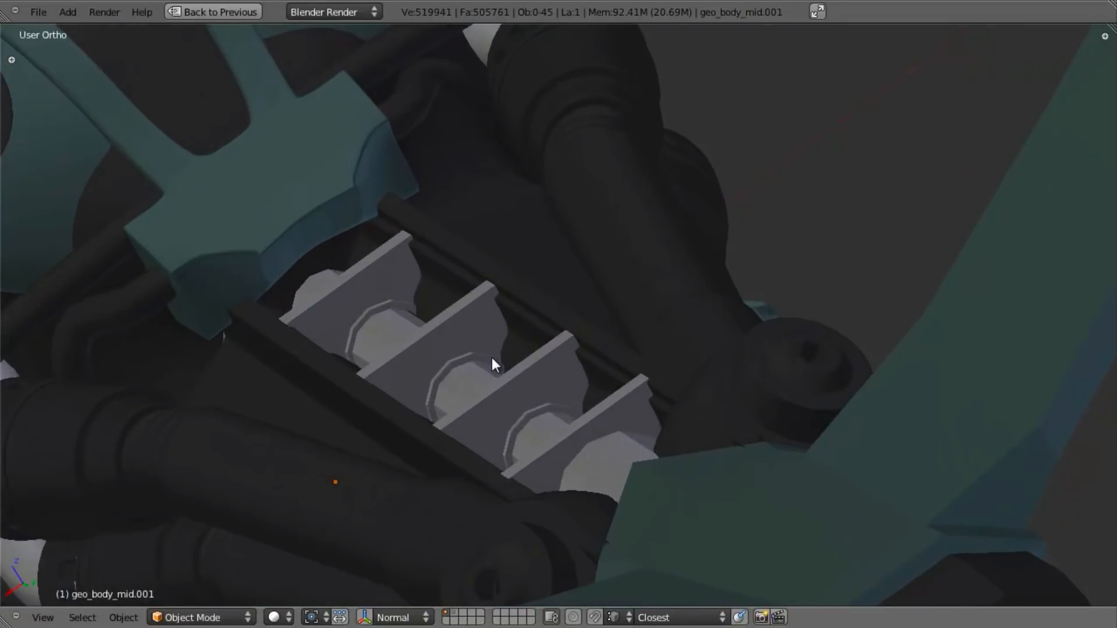
{"action": "right_click", "coordinate": [435, 340]}
{"action": "scroll", "coordinate": [444, 400], "scroll_direction": "down", "scroll_amount": 1}
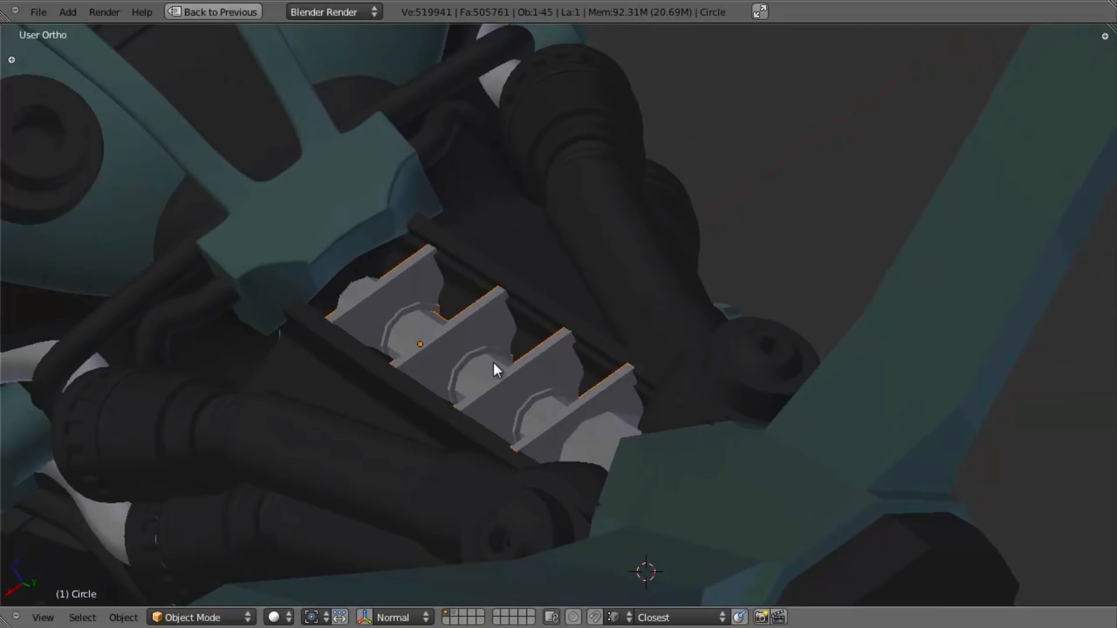
{"action": "key", "text": "ctrl+Up"}
{"action": "key", "text": "z"}
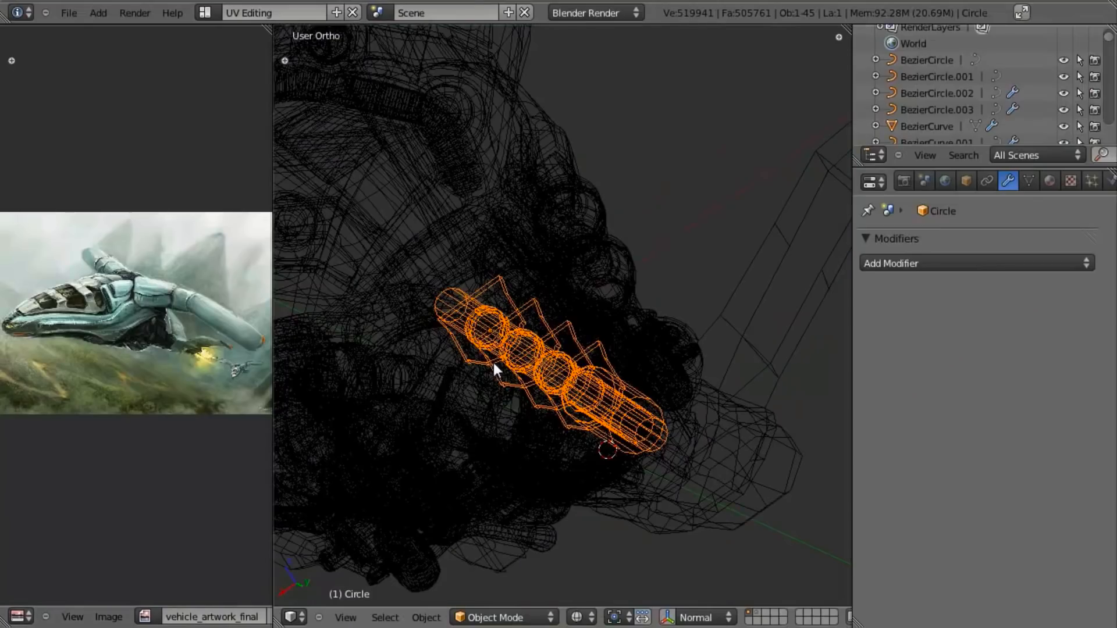
{"action": "left_click", "coordinate": [933, 265]}
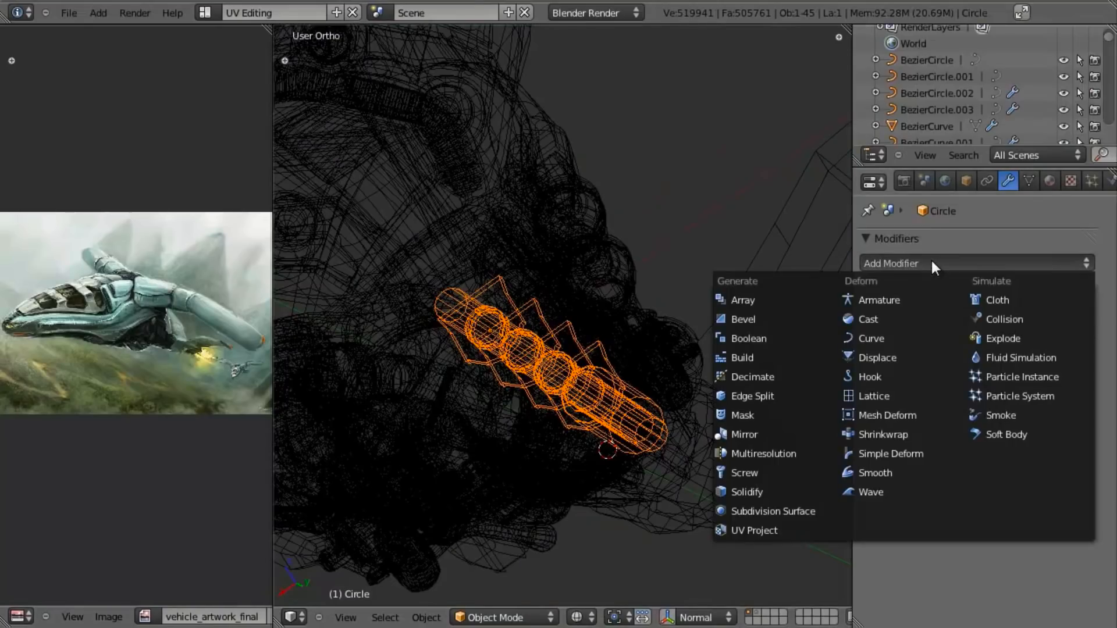
{"action": "left_click", "coordinate": [798, 511]}
{"action": "left_click", "coordinate": [964, 383]}
{"action": "left_click", "coordinate": [998, 406]}
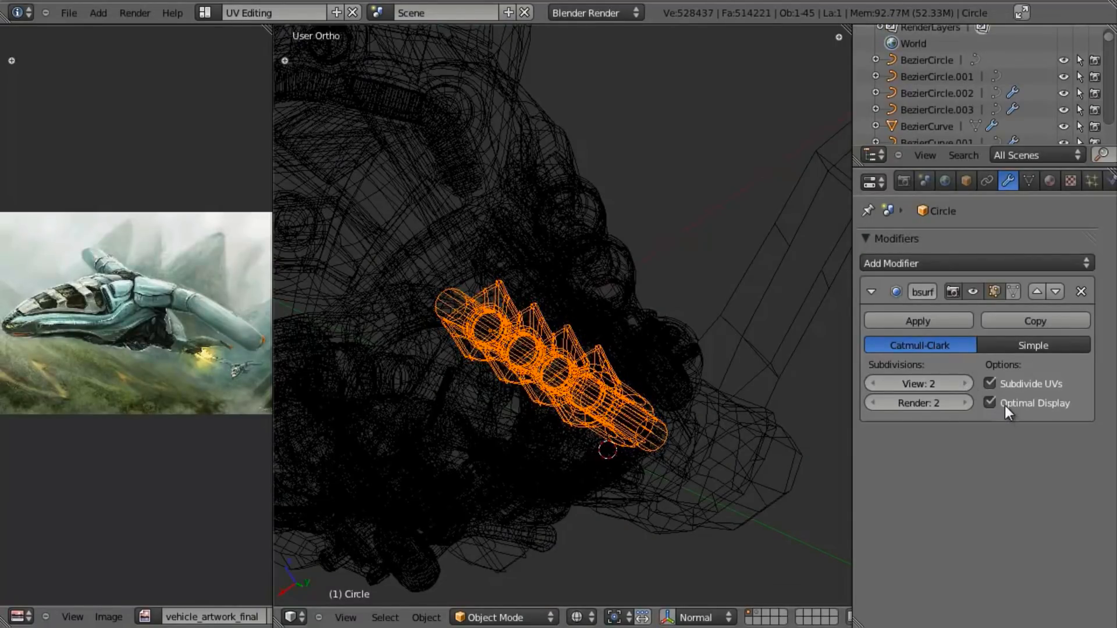
Return to solid shading, save over the existing file and maximize the 3D view around the smoothed rod.
{"action": "scroll", "coordinate": [610, 429], "scroll_direction": "up", "scroll_amount": 3}
{"action": "key", "text": "z"}
{"action": "key", "text": "ctrl+s"}
{"action": "left_click", "coordinate": [612, 432]}
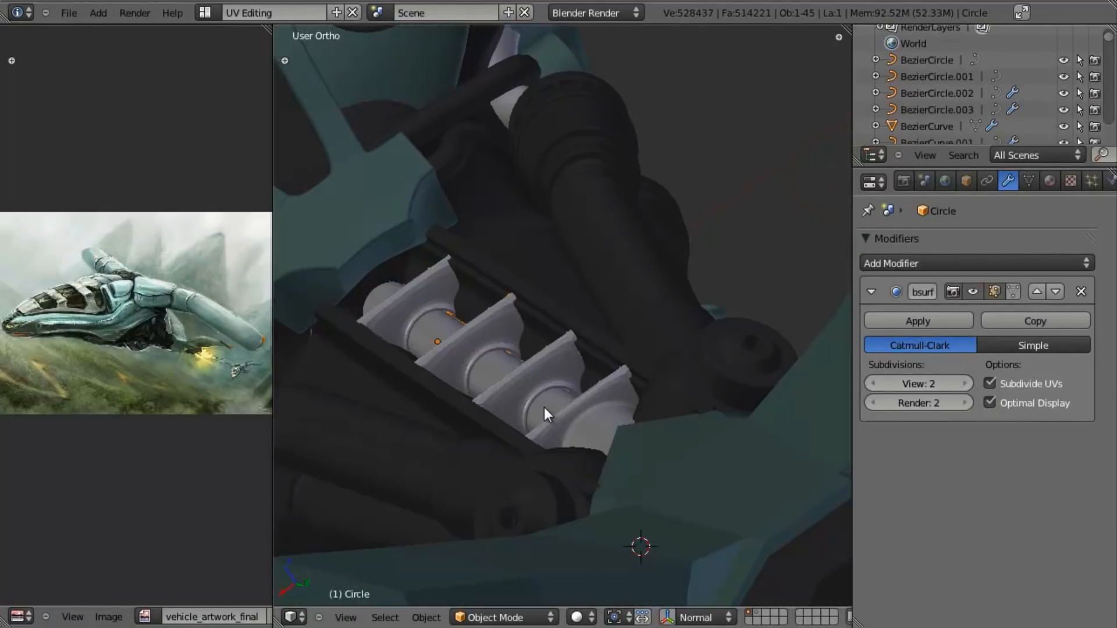
{"action": "key", "text": "ctrl+Up"}
{"action": "scroll", "coordinate": [585, 444], "scroll_direction": "down", "scroll_amount": 2}
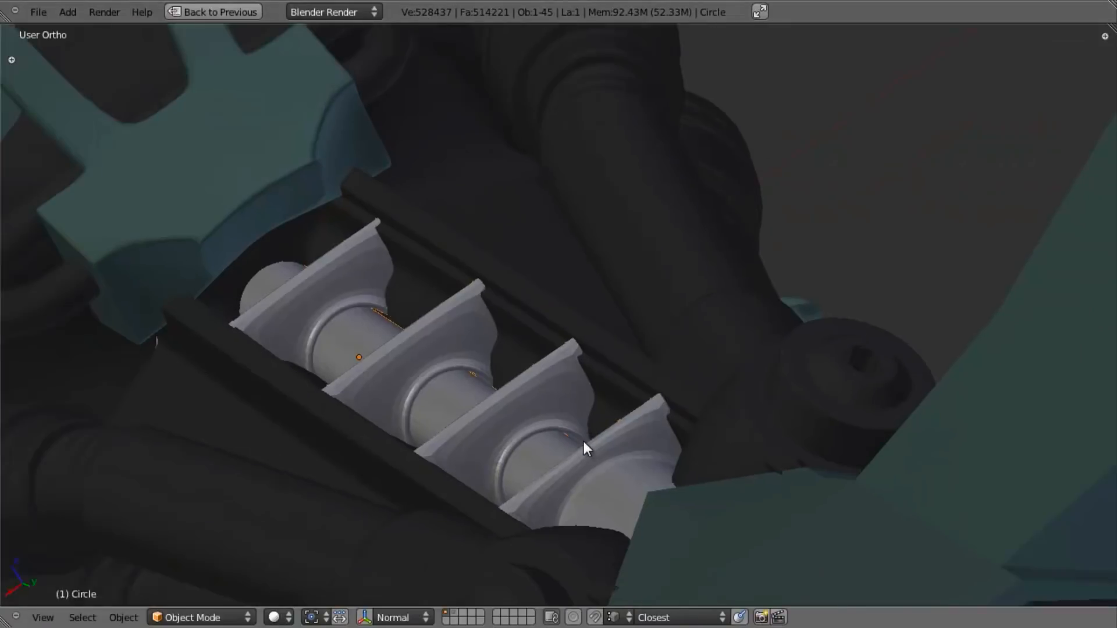
Enter mesh editing on the ribbed rod and apply Shade Smooth to all of its faces.
{"action": "key", "text": "Tab"}
{"action": "key", "text": "a"}
{"action": "key", "text": "w"}
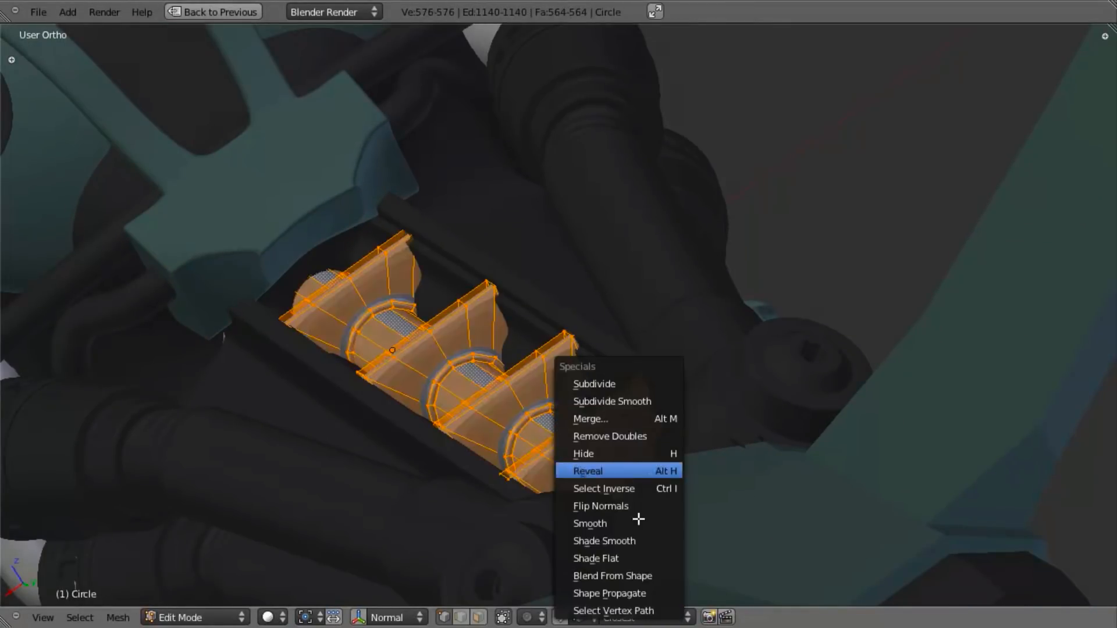
{"action": "left_click", "coordinate": [640, 540]}
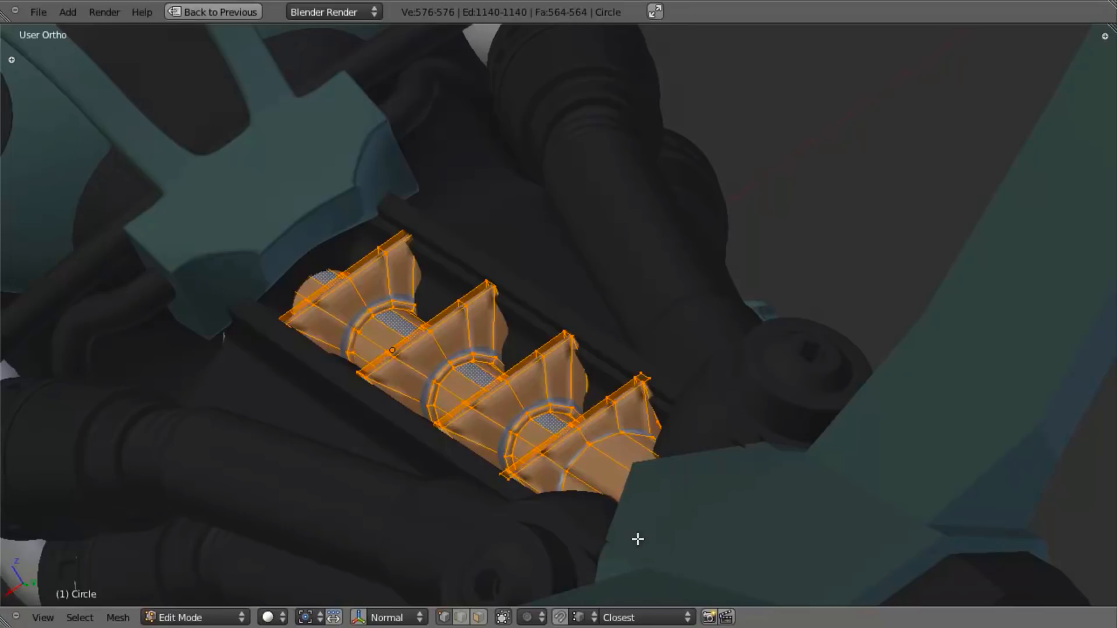
Recalculate the normals of the whole ribbed rod to face outward and leave mesh editing.
{"action": "middle_click_drag", "start_coordinate": [628, 529], "coordinate": [661, 543]}
{"action": "scroll", "coordinate": [628, 540], "scroll_direction": "up", "scroll_amount": 3}
{"action": "key", "text": "z"}
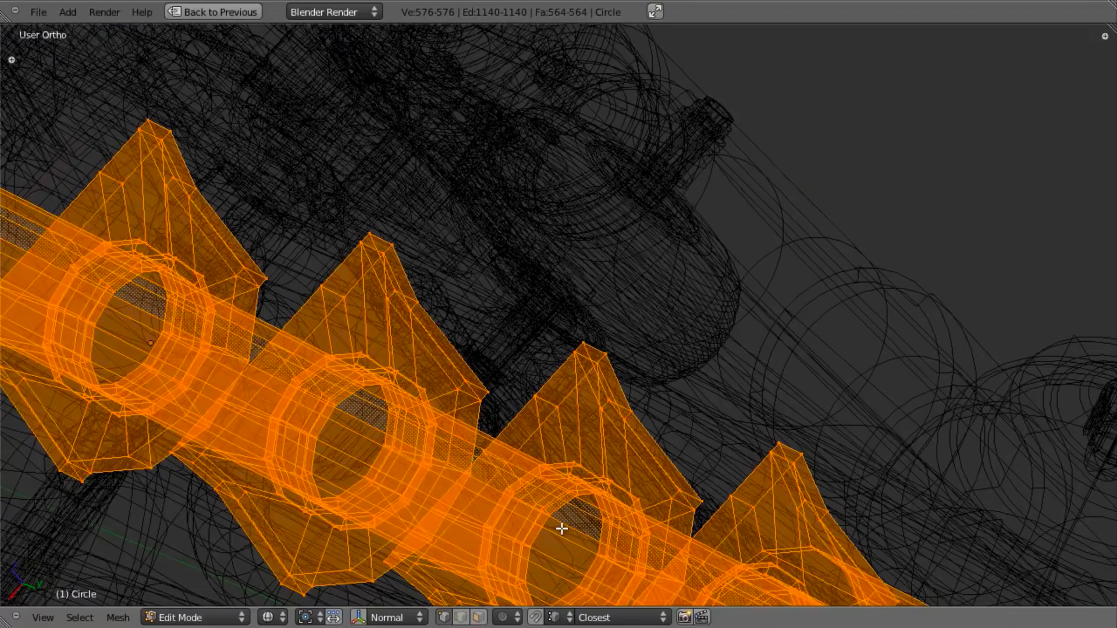
{"action": "key", "text": "z"}
{"action": "key", "text": "ctrl+n"}
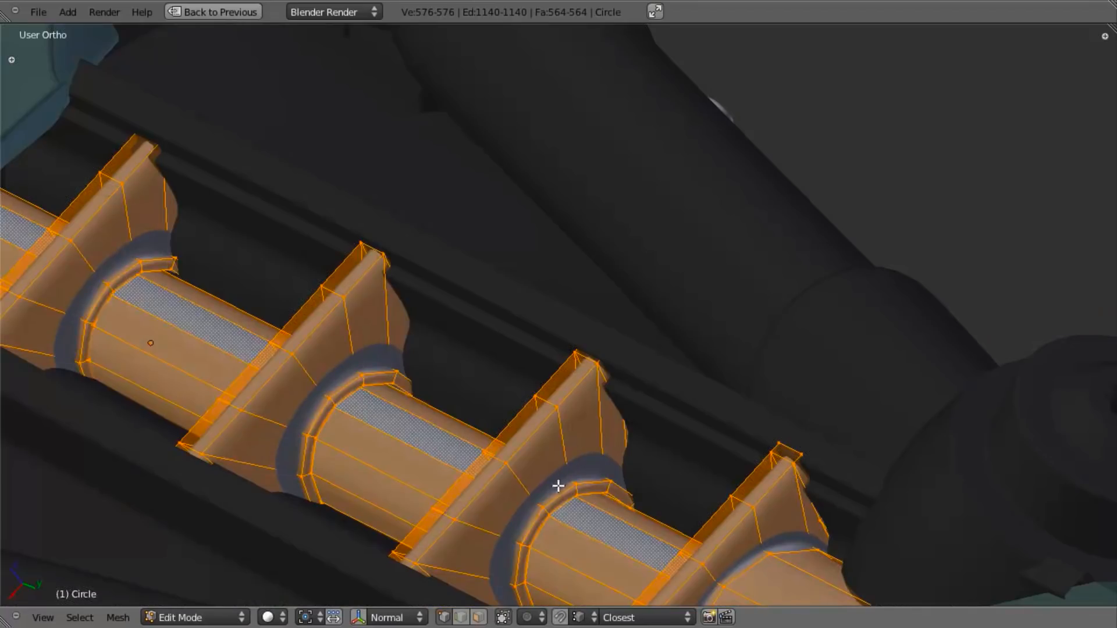
{"action": "scroll", "coordinate": [557, 498], "scroll_direction": "down", "scroll_amount": 3}
{"action": "key", "text": "Tab"}
{"action": "scroll", "coordinate": [583, 498], "scroll_direction": "down", "scroll_amount": 2}
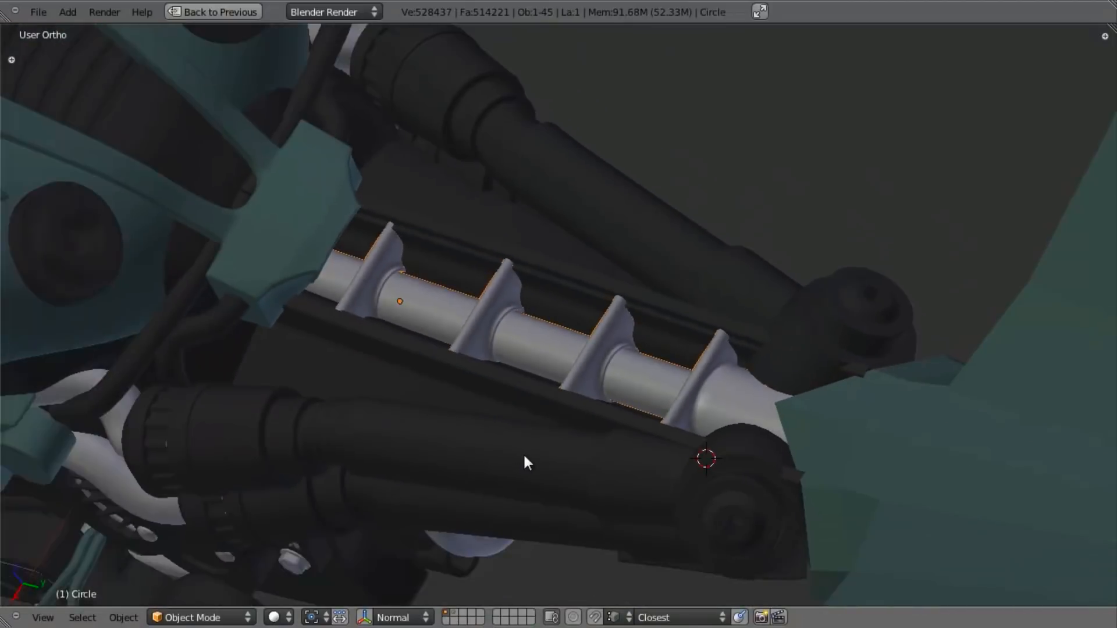
{"action": "middle_click_drag", "start_coordinate": [521, 460], "coordinate": [599, 469]}
{"action": "scroll", "coordinate": [578, 436], "scroll_direction": "up", "scroll_amount": 4}
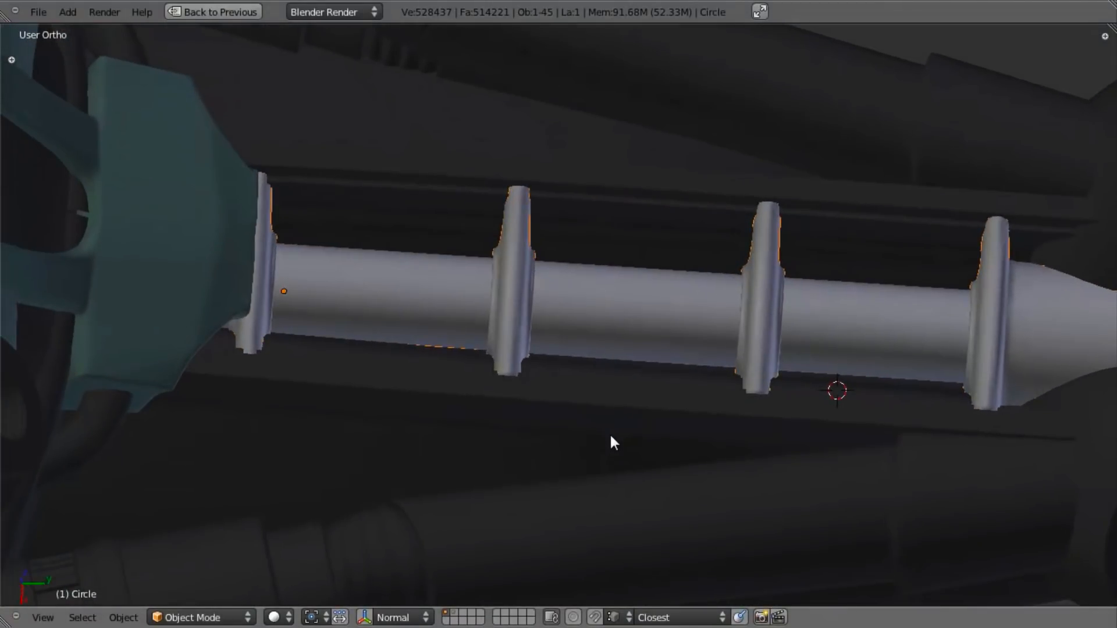
In mesh editing, add two edge loops around the tail-end rib's rim, one close to each rim edge, to sharpen it.
{"action": "key", "text": "KP_7"}
{"action": "scroll", "coordinate": [610, 444], "scroll_direction": "down", "scroll_amount": 1}
{"action": "key", "text": "Tab"}
{"action": "scroll", "coordinate": [638, 437], "scroll_direction": "up", "scroll_amount": 3}
{"action": "scroll", "coordinate": [601, 415], "scroll_direction": "up", "scroll_amount": 2}
{"action": "middle_click_drag", "start_coordinate": [570, 159], "coordinate": [559, 304], "text": "shift"}
{"action": "key", "text": "a"}
{"action": "middle_click_drag", "start_coordinate": [555, 112], "coordinate": [545, 419], "text": "shift"}
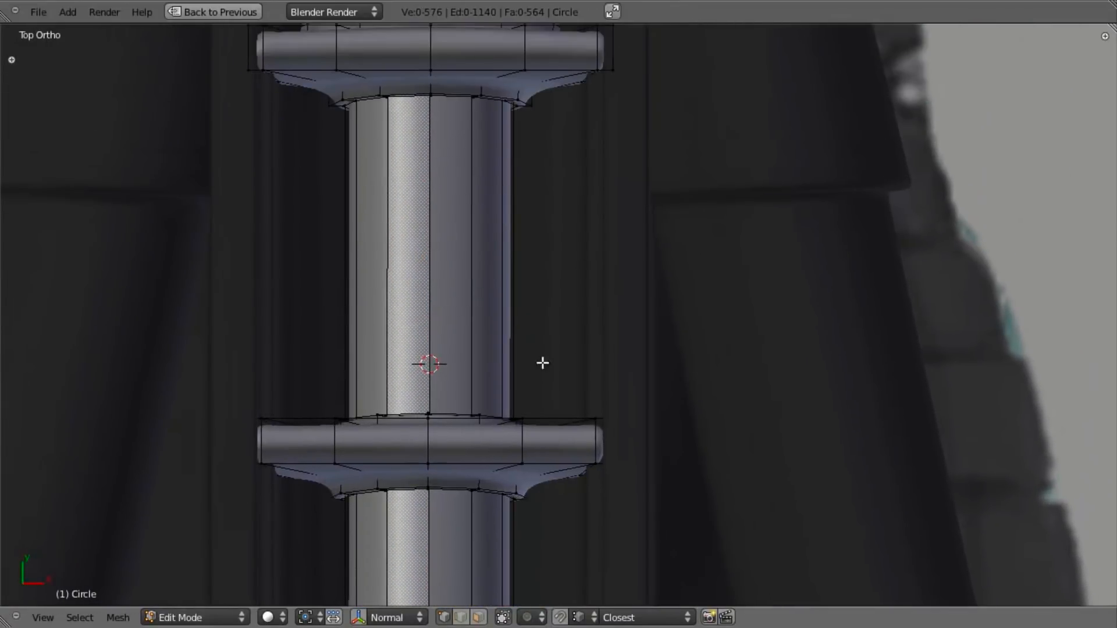
{"action": "middle_click_drag", "start_coordinate": [546, 247], "coordinate": [551, 456], "text": "shift"}
{"action": "key", "text": "ctrl+r"}
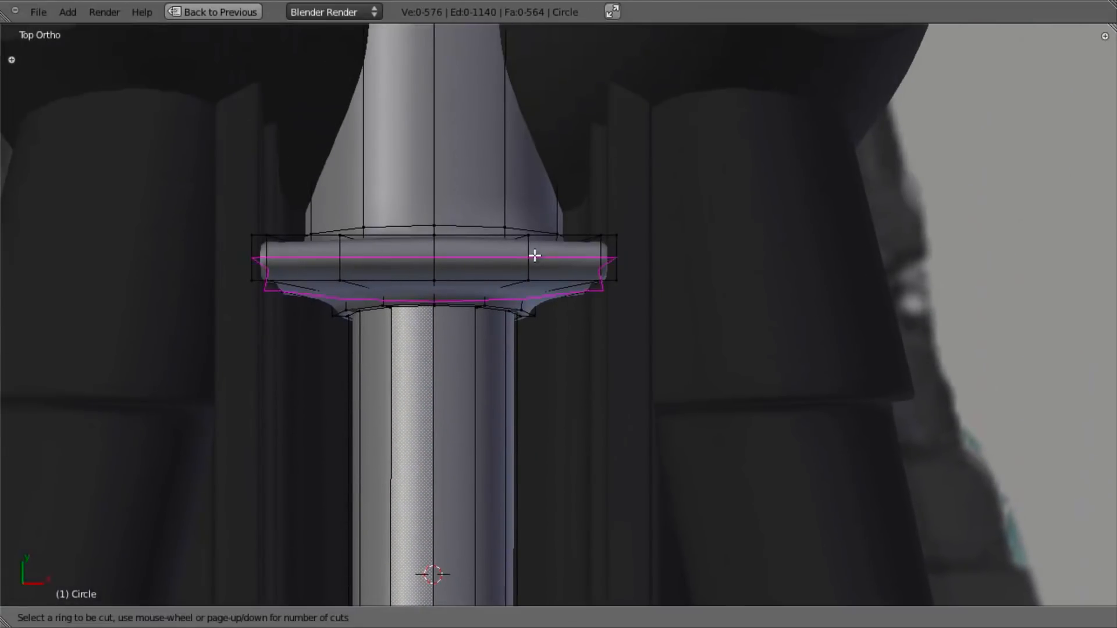
{"action": "left_click", "coordinate": [545, 235]}
{"action": "key", "text": "ctrl+r"}
{"action": "left_click", "coordinate": [535, 266]}
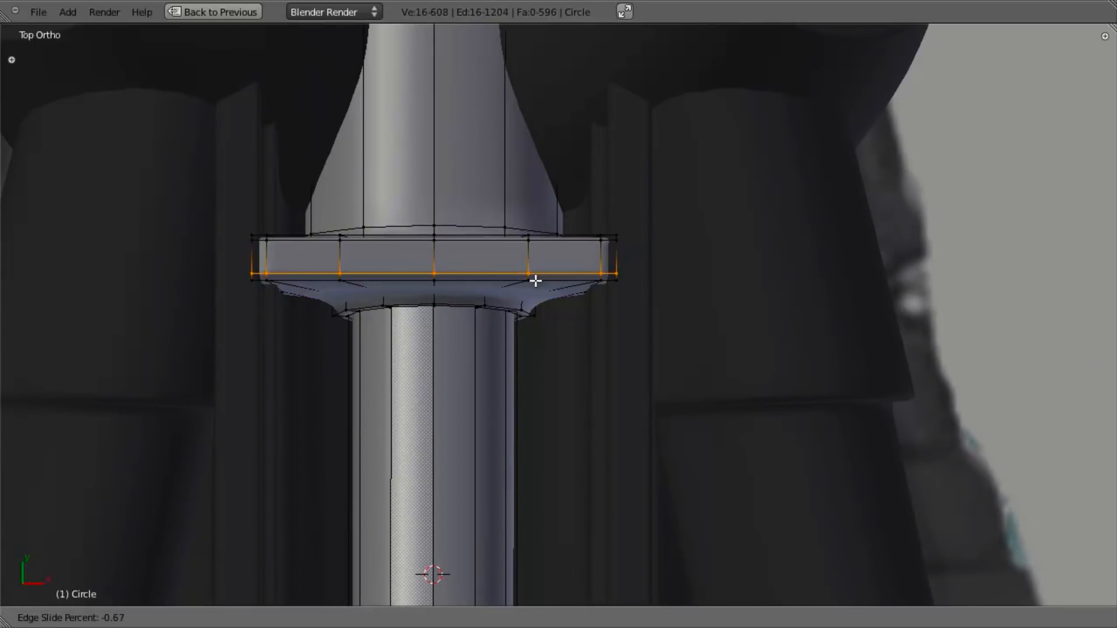
{"action": "left_click", "coordinate": [532, 285]}
Cut an edge loop on the body-facing slope of the tail-end rib, slide it close to the collar and scale it slightly.
{"action": "middle_click_drag", "start_coordinate": [520, 373], "coordinate": [512, 224]}
{"action": "key", "text": "ctrl+r"}
{"action": "left_click", "coordinate": [512, 225]}
{"action": "left_click", "coordinate": [512, 225]}
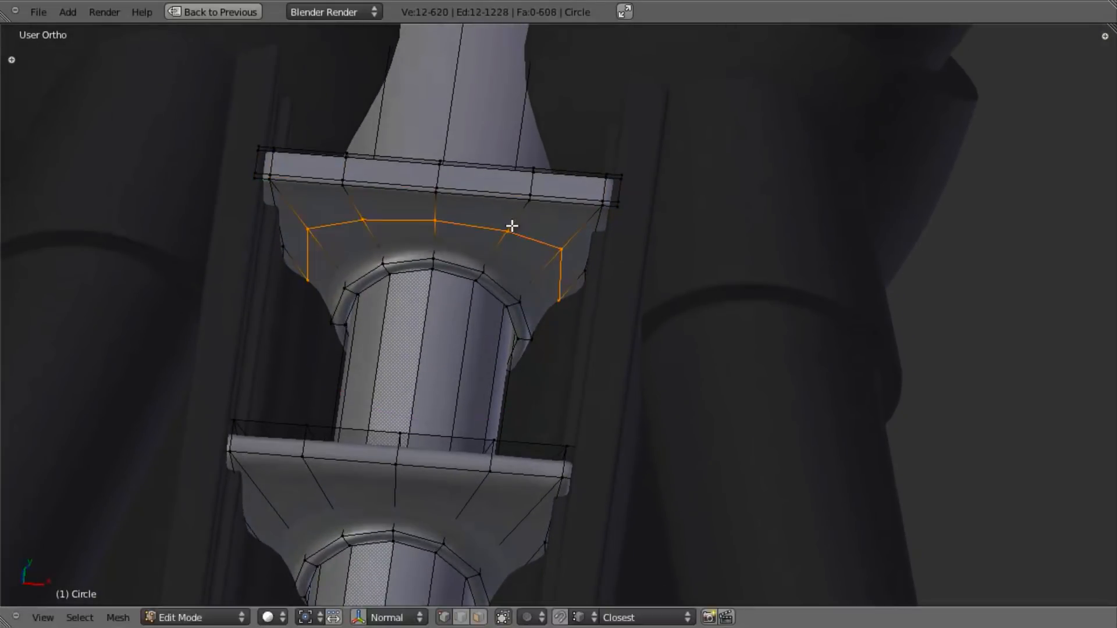
{"action": "key", "text": "g"}
{"action": "key", "text": "g"}
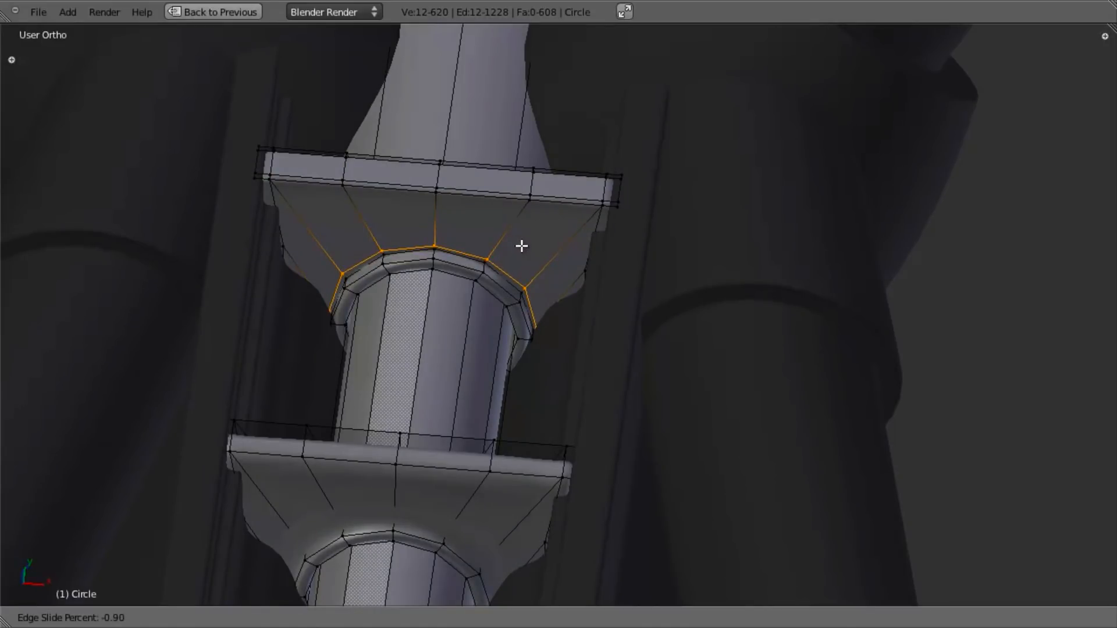
{"action": "left_click", "coordinate": [519, 252]}
{"action": "key", "text": "z"}
{"action": "key", "text": "z"}
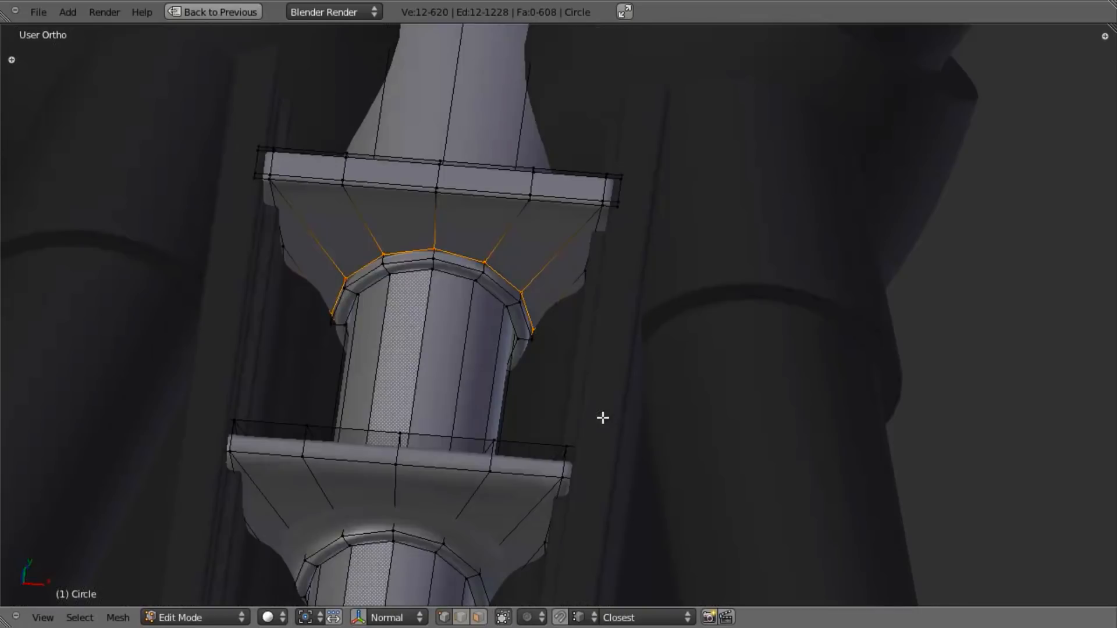
{"action": "key", "text": "s"}
{"action": "left_click", "coordinate": [607, 432]}
{"action": "key", "text": "z"}
{"action": "middle_click_drag", "start_coordinate": [605, 431], "coordinate": [509, 369]}
{"action": "key", "text": "z"}
Try to add an edge loop beside the collar on the body-facing slope of the next rib.
{"action": "mouse_move", "coordinate": [464, 247]}
{"action": "middle_mouse_down"}
{"action": "mouse_move", "coordinate": [504, 498]}
{"action": "mouse_move", "coordinate": [508, 399]}
{"action": "mouse_move", "coordinate": [469, 419]}
{"action": "middle_mouse_up"}
{"action": "scroll", "coordinate": [469, 418], "scroll_direction": "up", "scroll_amount": 3}
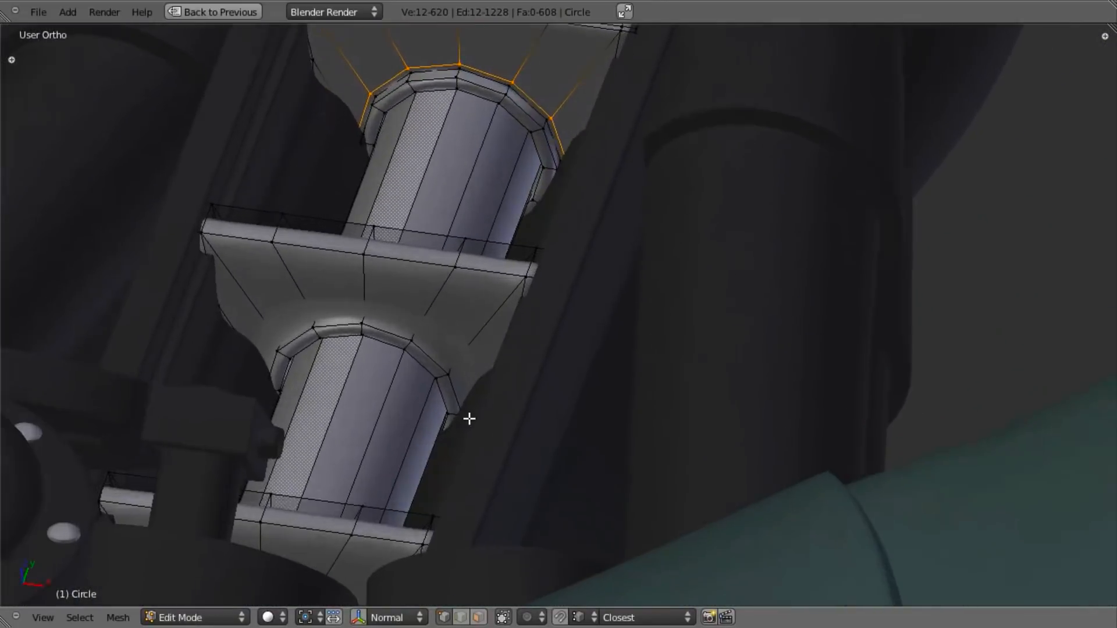
{"action": "key", "text": "ctrl+r"}
{"action": "left_click", "coordinate": [378, 318]}
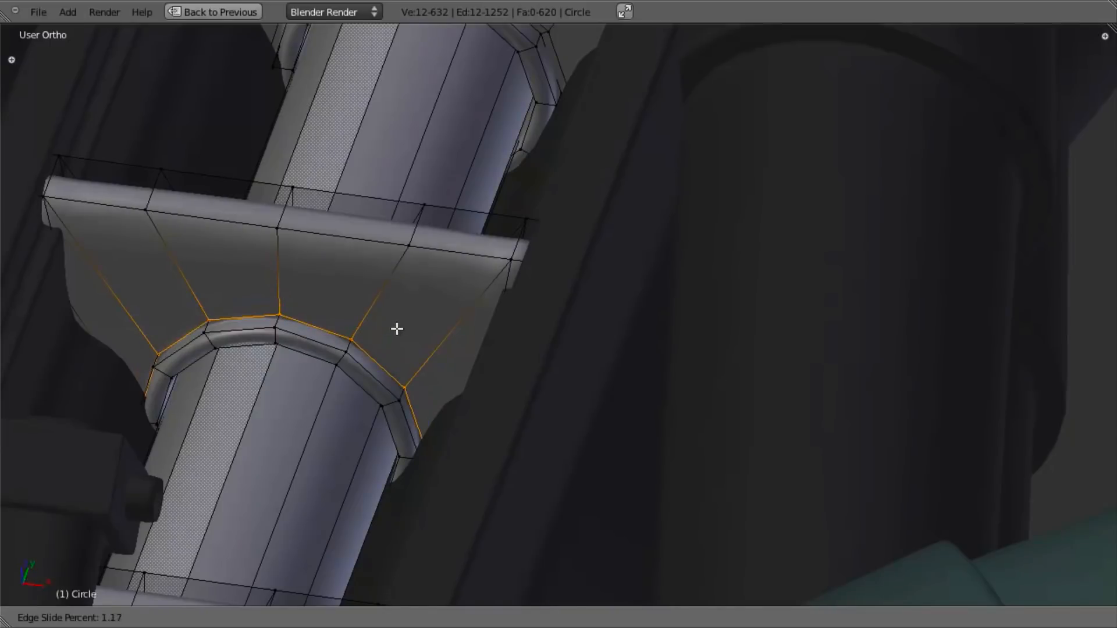
{"action": "left_click", "coordinate": [398, 325]}
{"action": "key", "text": "z"}
{"action": "middle_click_drag", "start_coordinate": [398, 325], "coordinate": [440, 433]}
{"action": "right_click", "coordinate": [445, 380], "text": "alt"}
{"action": "mouse_move", "coordinate": [522, 277]}
{"action": "middle_mouse_down"}
{"action": "mouse_move", "coordinate": [473, 294]}
{"action": "mouse_move", "coordinate": [451, 376]}
{"action": "mouse_move", "coordinate": [473, 383]}
{"action": "middle_mouse_up"}
{"action": "key", "text": "z"}
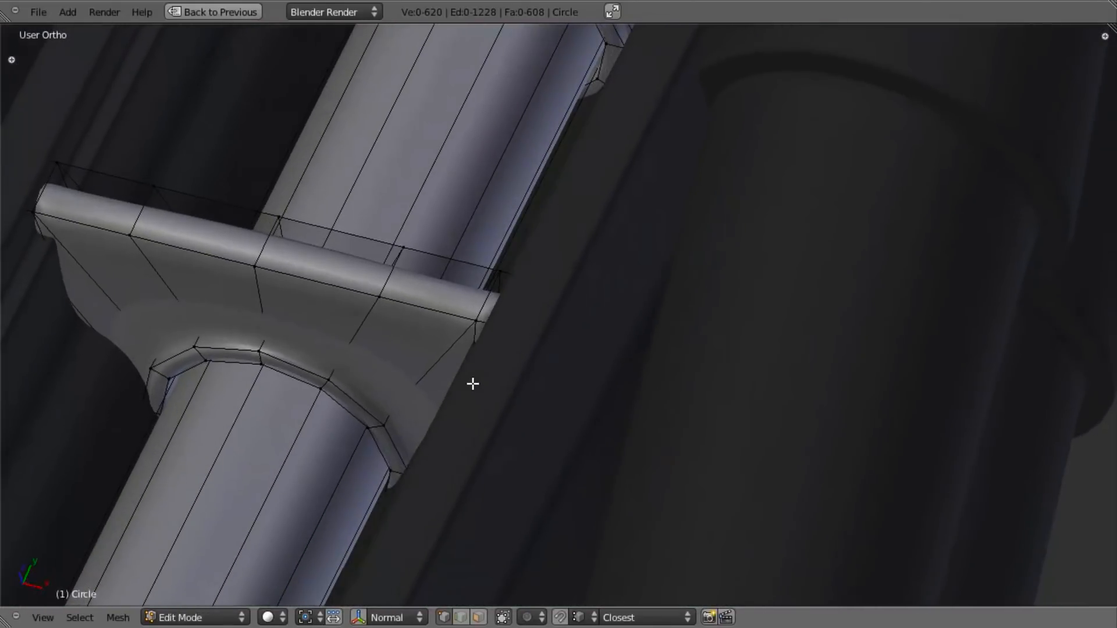
Add an edge loop beside the collar on the tail-facing slope of the tail-end rib and scale it slightly.
{"action": "scroll", "coordinate": [472, 384], "scroll_direction": "down", "scroll_amount": 2}
{"action": "middle_click_drag", "start_coordinate": [506, 431], "coordinate": [511, 535], "text": "shift"}
{"action": "middle_click_drag", "start_coordinate": [565, 330], "coordinate": [479, 320]}
{"action": "key", "text": "ctrl+r"}
{"action": "left_click", "coordinate": [501, 219]}
{"action": "left_click", "coordinate": [553, 291]}
{"action": "key", "text": "s"}
{"action": "left_click", "coordinate": [588, 443]}
Examine the tail-end rib's smoothed shape from several angles, in and out of mesh editing.
{"action": "key", "text": "Tab"}
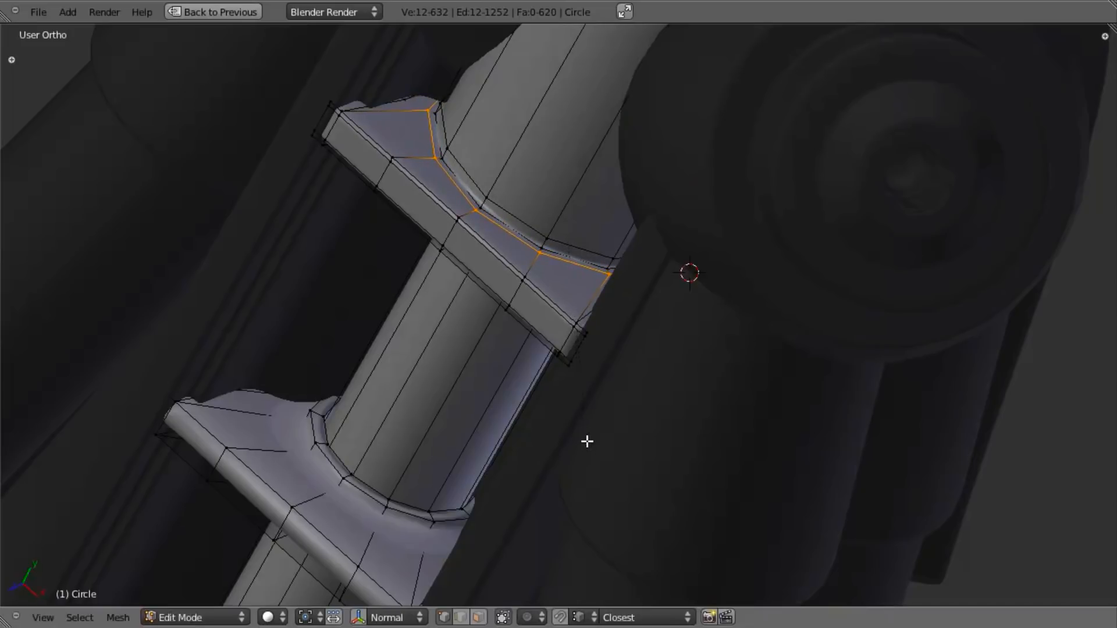
{"action": "key", "text": "z"}
{"action": "key", "text": "Tab"}
{"action": "mouse_move", "coordinate": [563, 316]}
{"action": "middle_mouse_down"}
{"action": "mouse_move", "coordinate": [576, 296]}
{"action": "mouse_move", "coordinate": [513, 385]}
{"action": "mouse_move", "coordinate": [526, 407]}
{"action": "mouse_move", "coordinate": [586, 354]}
{"action": "middle_mouse_up"}
{"action": "key", "text": "z"}
{"action": "key", "text": "Tab"}
{"action": "middle_click_drag", "start_coordinate": [534, 427], "coordinate": [554, 362]}
{"action": "middle_click_drag", "start_coordinate": [470, 433], "coordinate": [531, 257]}
Add two edge loops around the rim of the second rib from the tail, one close to each rim edge.
{"action": "key", "text": "Tab"}
{"action": "scroll", "coordinate": [441, 232], "scroll_direction": "up", "scroll_amount": 3}
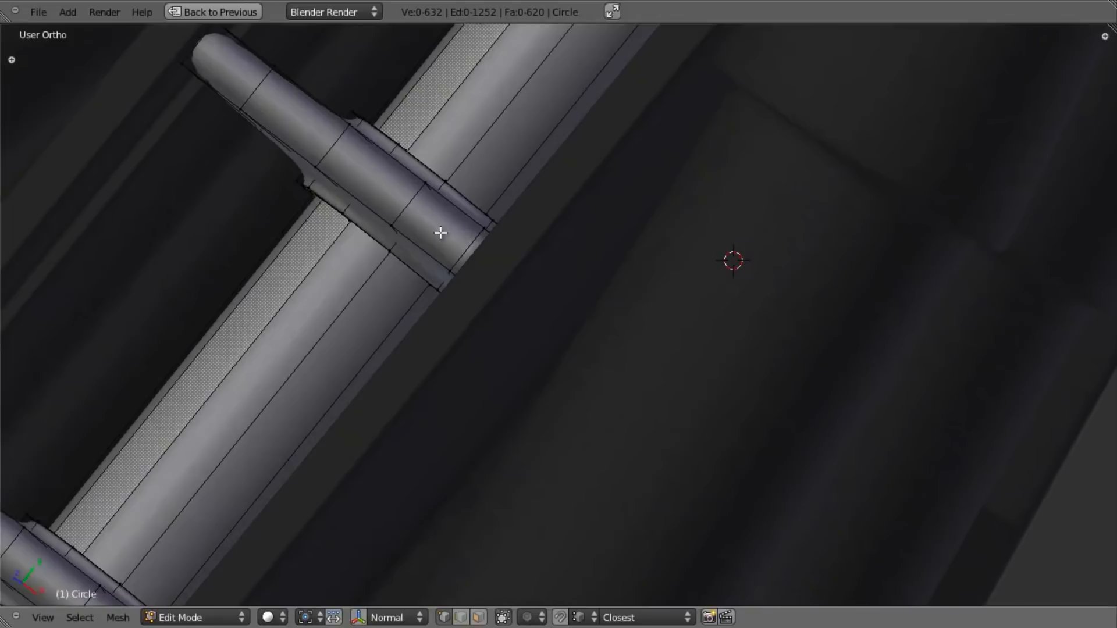
{"action": "key", "text": "ctrl+r"}
{"action": "left_click", "coordinate": [409, 209]}
{"action": "left_click", "coordinate": [428, 196]}
{"action": "key", "text": "ctrl+r"}
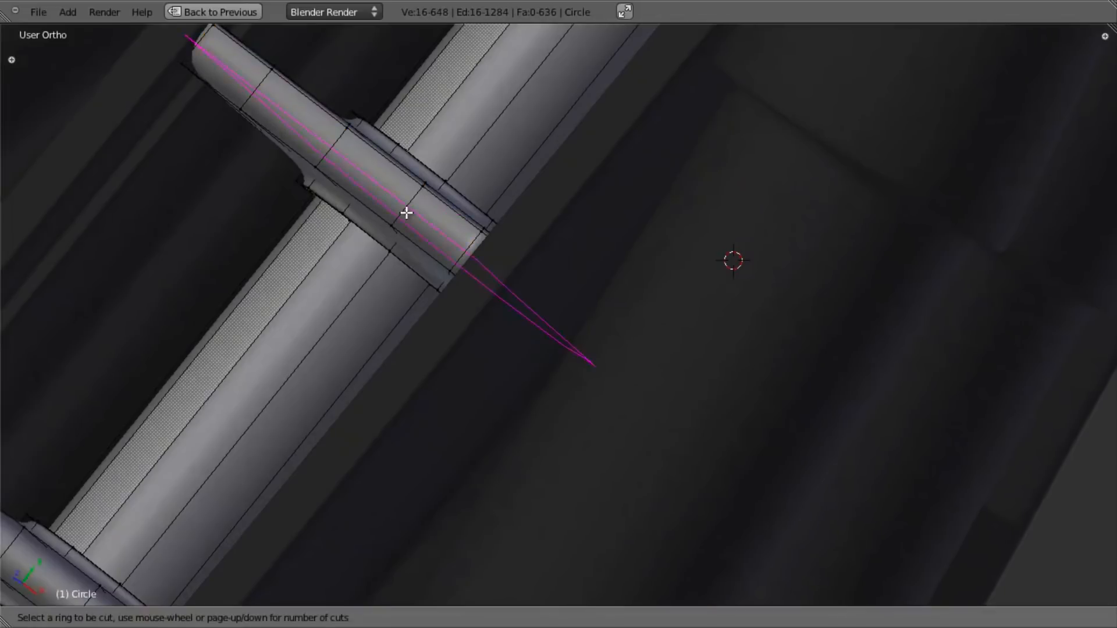
{"action": "left_click", "coordinate": [407, 210]}
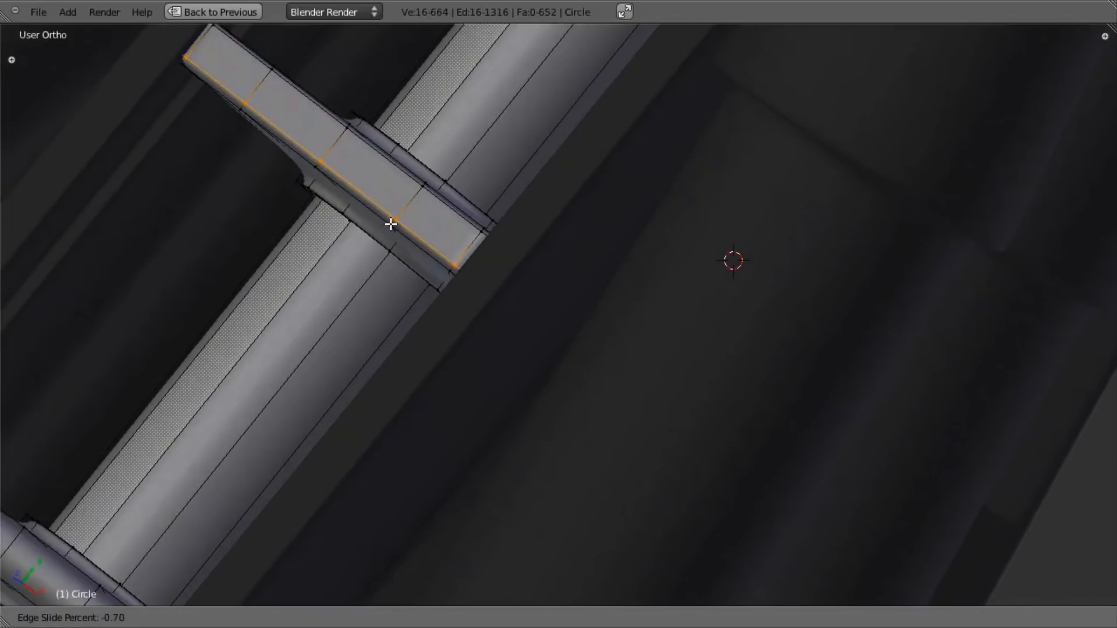
{"action": "left_click", "coordinate": [389, 222]}
Select the second rib from the tail in a wireframe side view and try to move it along the Normal Y axis.
{"action": "scroll", "coordinate": [424, 369], "scroll_direction": "down", "scroll_amount": 4}
{"action": "middle_click_drag", "start_coordinate": [424, 369], "coordinate": [499, 562]}
{"action": "middle_click_drag", "start_coordinate": [451, 483], "coordinate": [463, 428]}
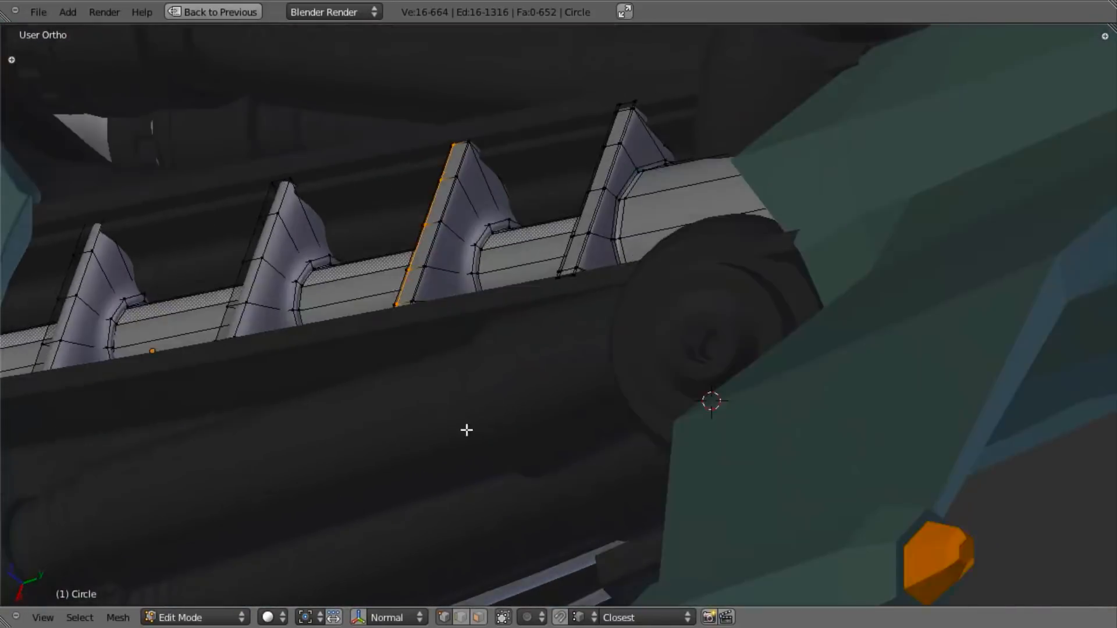
{"action": "key", "text": "z"}
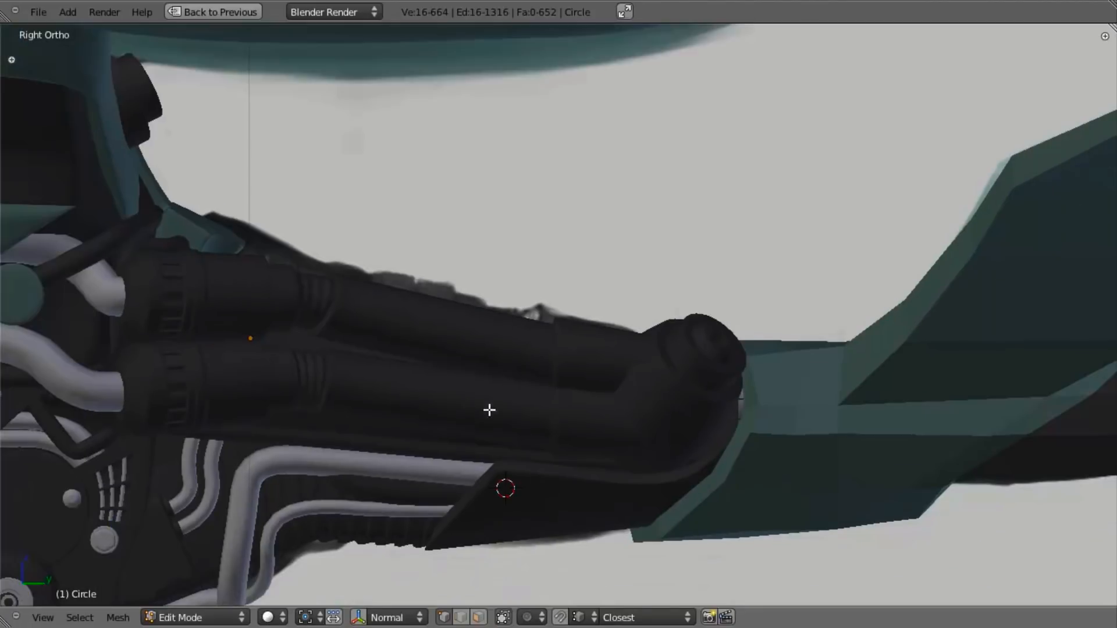
{"action": "key", "text": "Tab"}
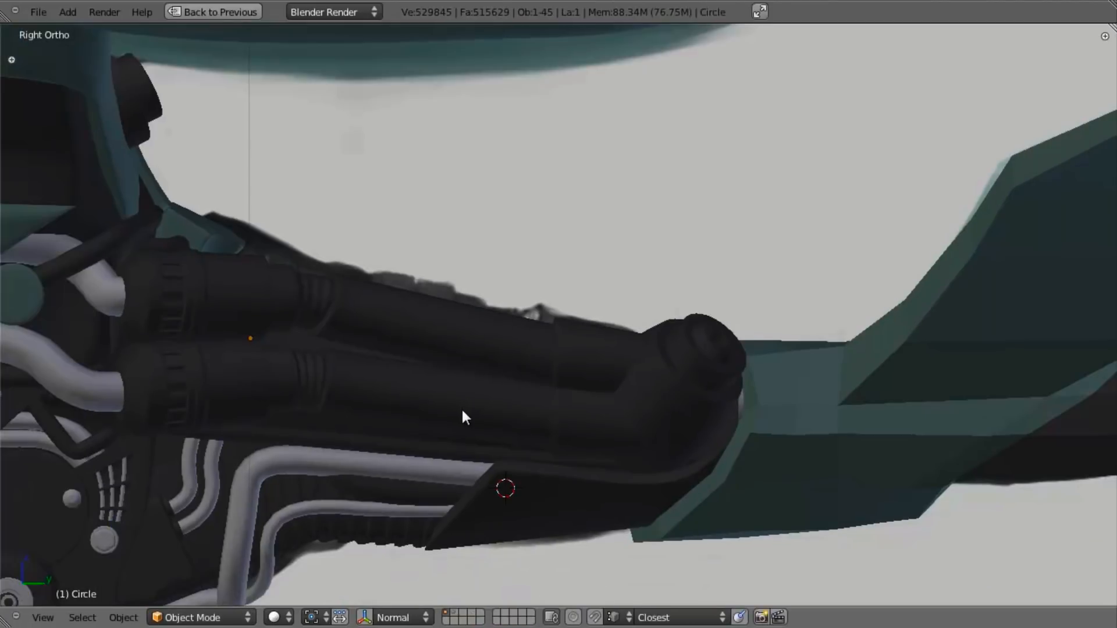
{"action": "key", "text": "z"}
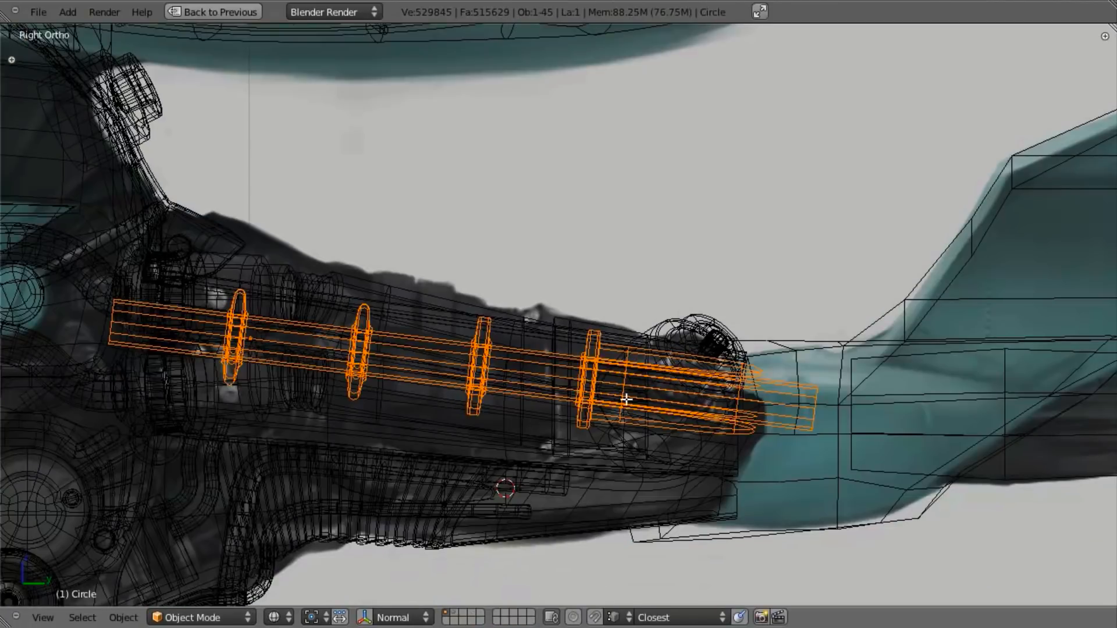
{"action": "key", "text": "Tab"}
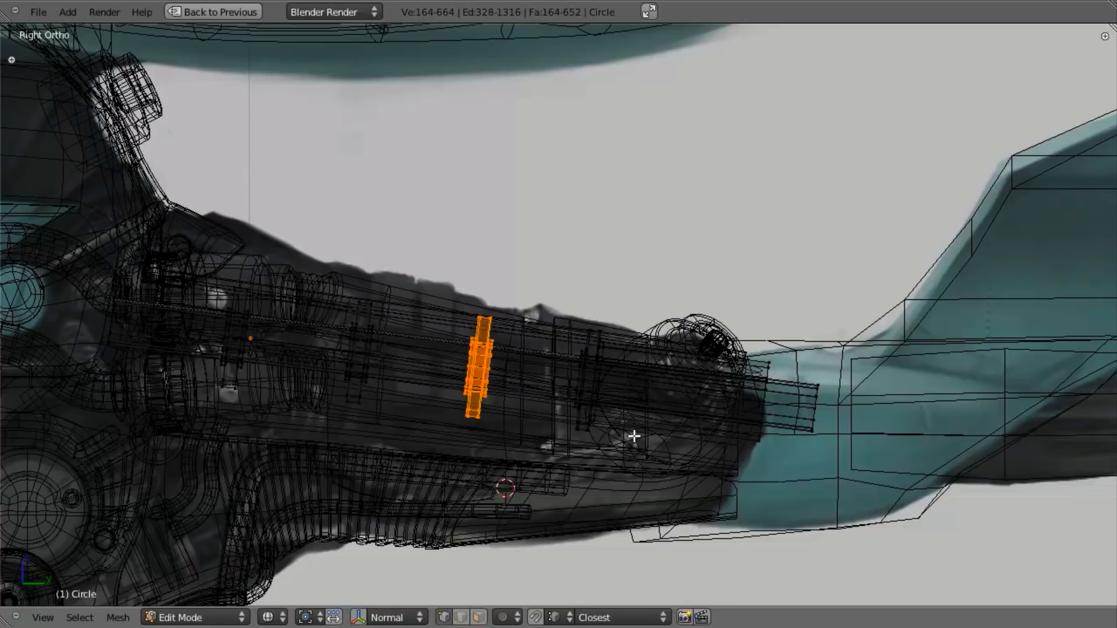
{"action": "key", "text": "g"}
{"action": "key", "text": "y"}
{"action": "key", "text": "y"}
{"action": "left_click", "coordinate": [633, 436]}
Try moving the selected rib along the Local Y axis and set the transform orientation to Global.
{"action": "left_click", "coordinate": [414, 617]}
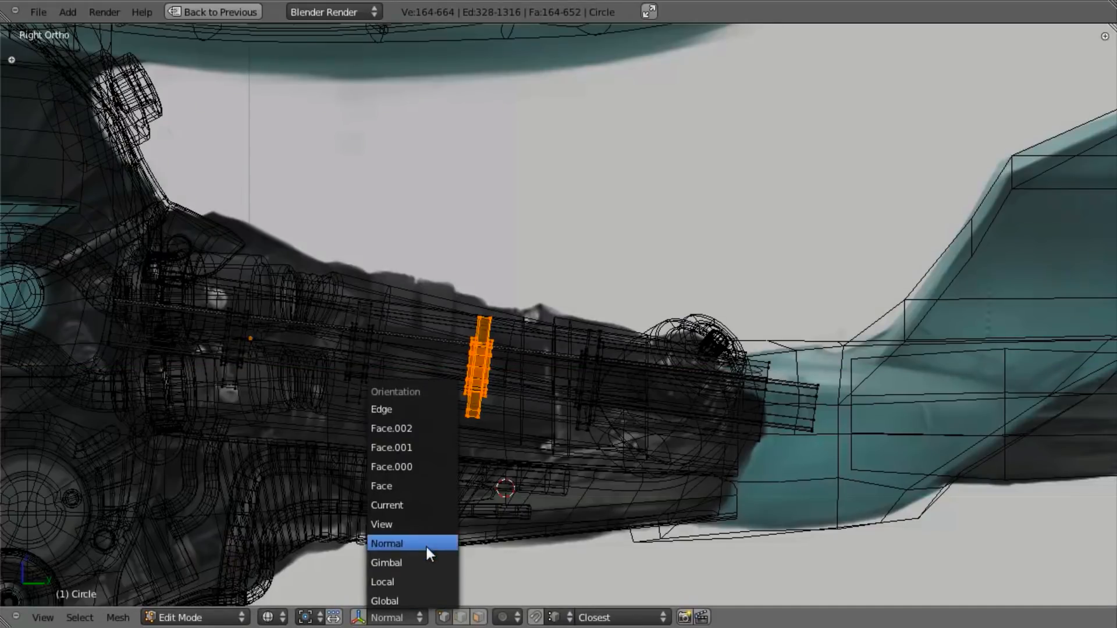
{"action": "left_click", "coordinate": [415, 581]}
{"action": "key", "text": "g"}
{"action": "key", "text": "y"}
{"action": "key", "text": "y"}
{"action": "right_click", "coordinate": [564, 536]}
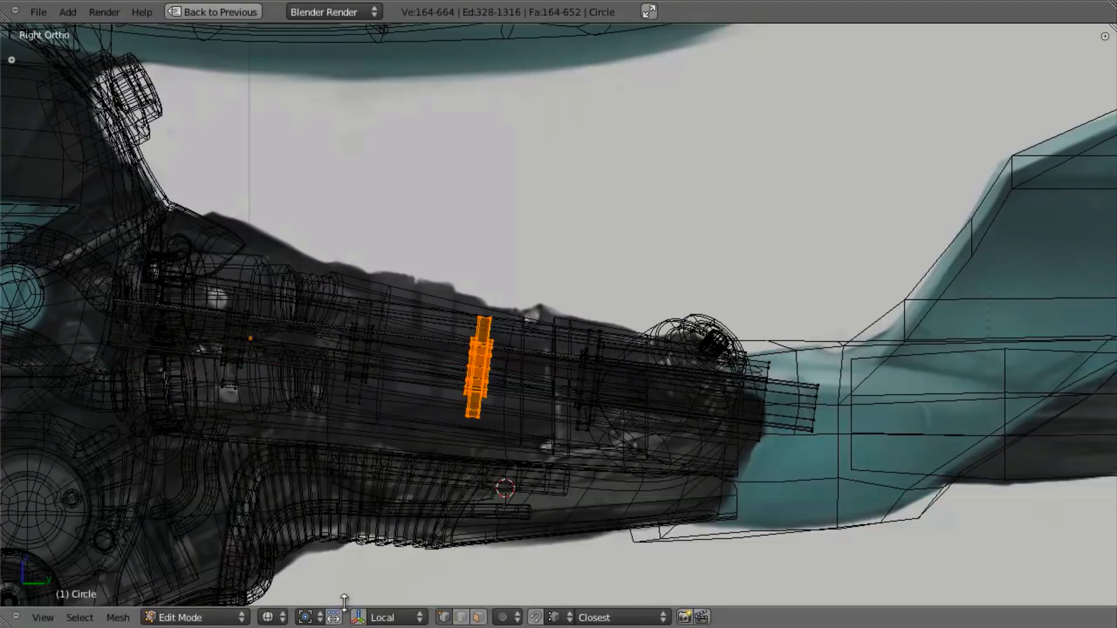
{"action": "left_click", "coordinate": [394, 617]}
{"action": "left_click", "coordinate": [397, 603]}
Clear the selection, add an edge loop on the tail-facing slope of the second rib from the tail and scale it slightly.
{"action": "scroll", "coordinate": [461, 374], "scroll_direction": "up", "scroll_amount": 4}
{"action": "middle_click_drag", "start_coordinate": [461, 374], "coordinate": [375, 395]}
{"action": "key", "text": "z"}
{"action": "middle_click_drag", "start_coordinate": [366, 349], "coordinate": [453, 414], "text": "shift"}
{"action": "key", "text": "a"}
{"action": "scroll", "coordinate": [453, 414], "scroll_direction": "up", "scroll_amount": 2}
{"action": "key", "text": "ctrl+r"}
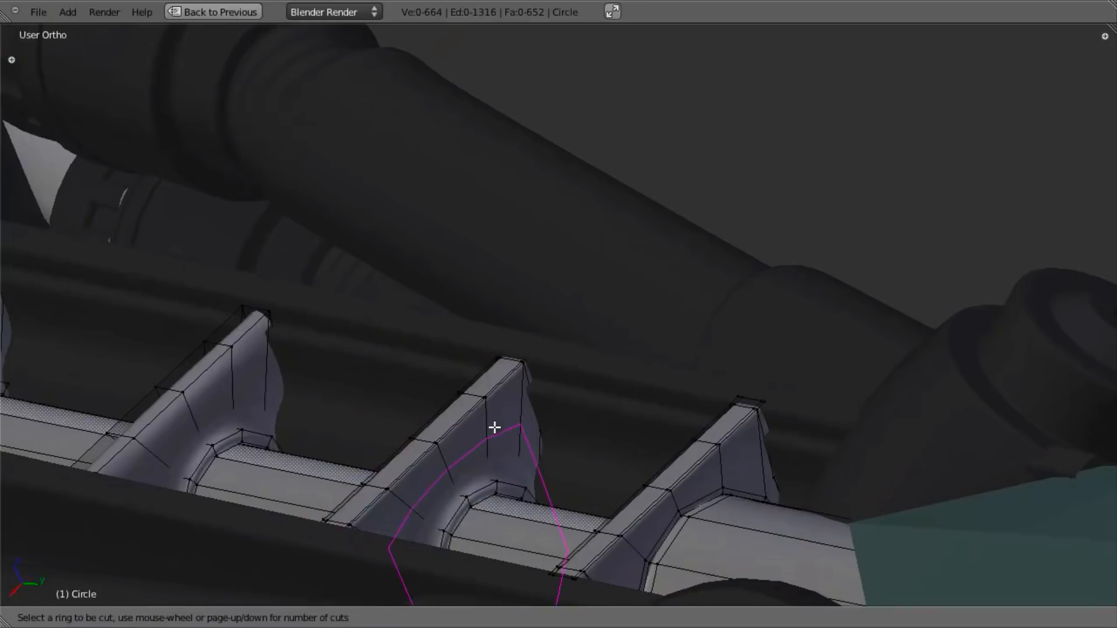
{"action": "left_click", "coordinate": [492, 510]}
{"action": "key", "text": "s"}
{"action": "left_click", "coordinate": [536, 419]}
Add an edge loop beside the collar on the body-facing slope of the second rib from the tail and scale it slightly.
{"action": "middle_click_drag", "start_coordinate": [475, 379], "coordinate": [661, 332]}
{"action": "scroll", "coordinate": [498, 403], "scroll_direction": "up", "scroll_amount": 3}
{"action": "key", "text": "a"}
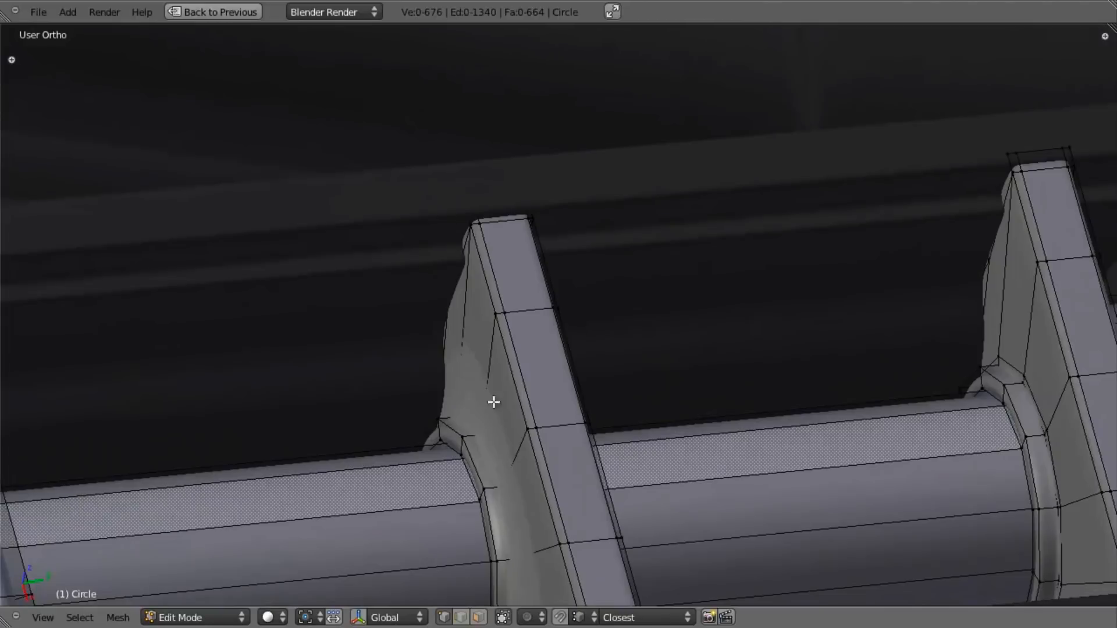
{"action": "key", "text": "ctrl+r"}
{"action": "left_click", "coordinate": [484, 389]}
{"action": "left_click", "coordinate": [613, 436]}
{"action": "key", "text": "s"}
{"action": "left_click", "coordinate": [638, 391]}
Add an edge loop beside the collar on the tail-facing slope of the third rib from the tail and scale it slightly.
{"action": "middle_click_drag", "start_coordinate": [638, 391], "coordinate": [451, 294]}
{"action": "key", "text": "a"}
{"action": "key", "text": "ctrl+r"}
{"action": "left_click", "coordinate": [448, 303]}
{"action": "left_click", "coordinate": [441, 416]}
{"action": "key", "text": "s"}
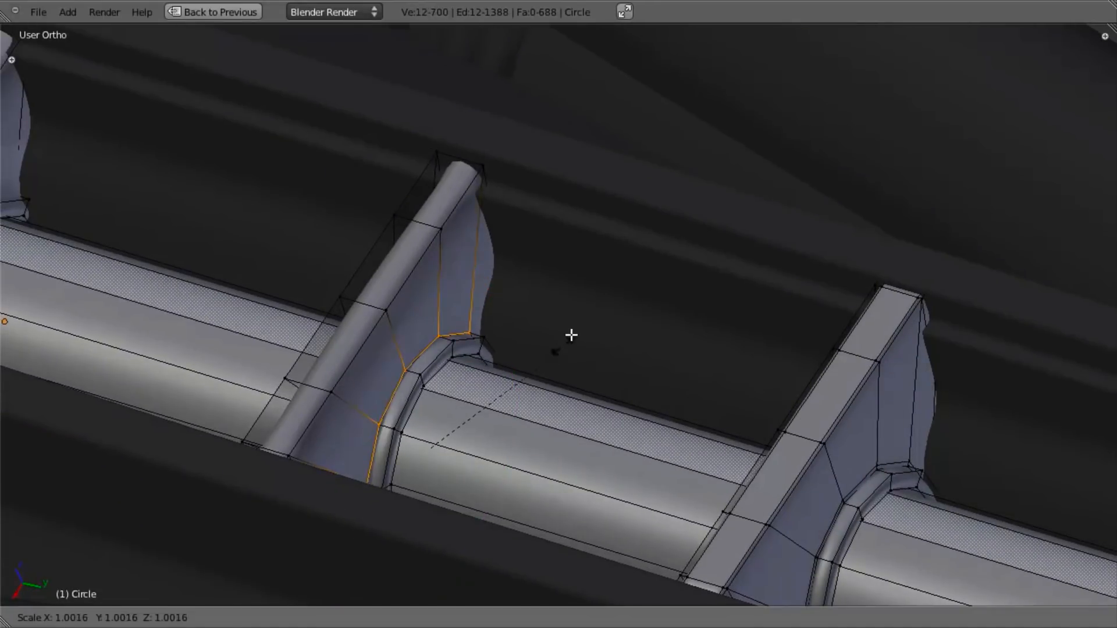
{"action": "left_click", "coordinate": [587, 310]}
Add two edge loops around the rim of the third rib from the tail, one close to each rim edge.
{"action": "key", "text": "a"}
{"action": "key", "text": "ctrl+r"}
{"action": "left_click", "coordinate": [408, 224]}
{"action": "left_click", "coordinate": [436, 226]}
{"action": "key", "text": "ctrl+r"}
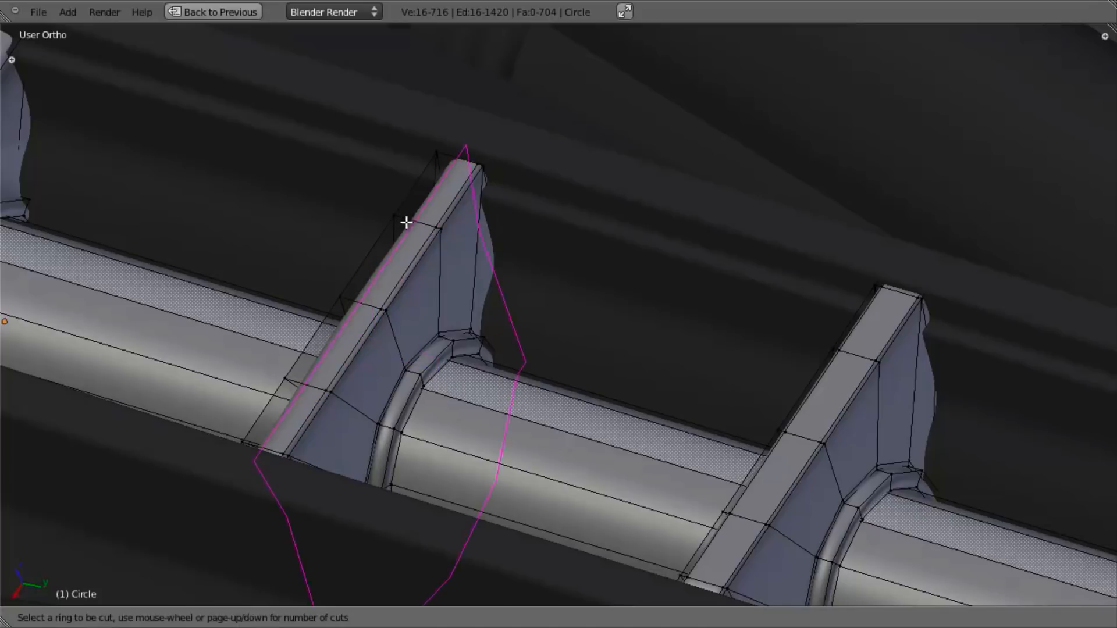
{"action": "left_click", "coordinate": [406, 223]}
{"action": "left_click", "coordinate": [349, 301]}
Add an edge loop beside the collar on the other slope of the third rib from the tail and scale it slightly.
{"action": "middle_click_drag", "start_coordinate": [349, 301], "coordinate": [374, 312]}
{"action": "key", "text": "ctrl+r"}
{"action": "left_click", "coordinate": [392, 280]}
{"action": "left_click", "coordinate": [368, 419]}
{"action": "key", "text": "s"}
{"action": "left_click", "coordinate": [638, 322]}
Add an edge loop beside the collar on the tail-facing slope of the rib nearest the body and scale it up slightly.
{"action": "middle_click_drag", "start_coordinate": [538, 324], "coordinate": [442, 298]}
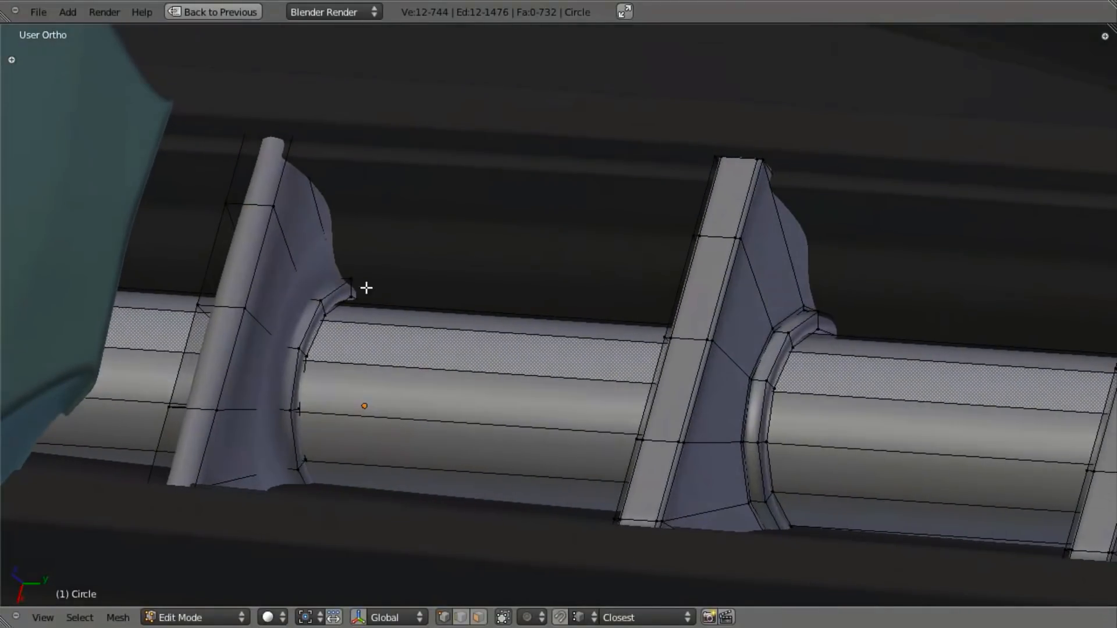
{"action": "key", "text": "ctrl+r"}
{"action": "left_click", "coordinate": [296, 241]}
{"action": "left_click", "coordinate": [414, 281]}
{"action": "key", "text": "s"}
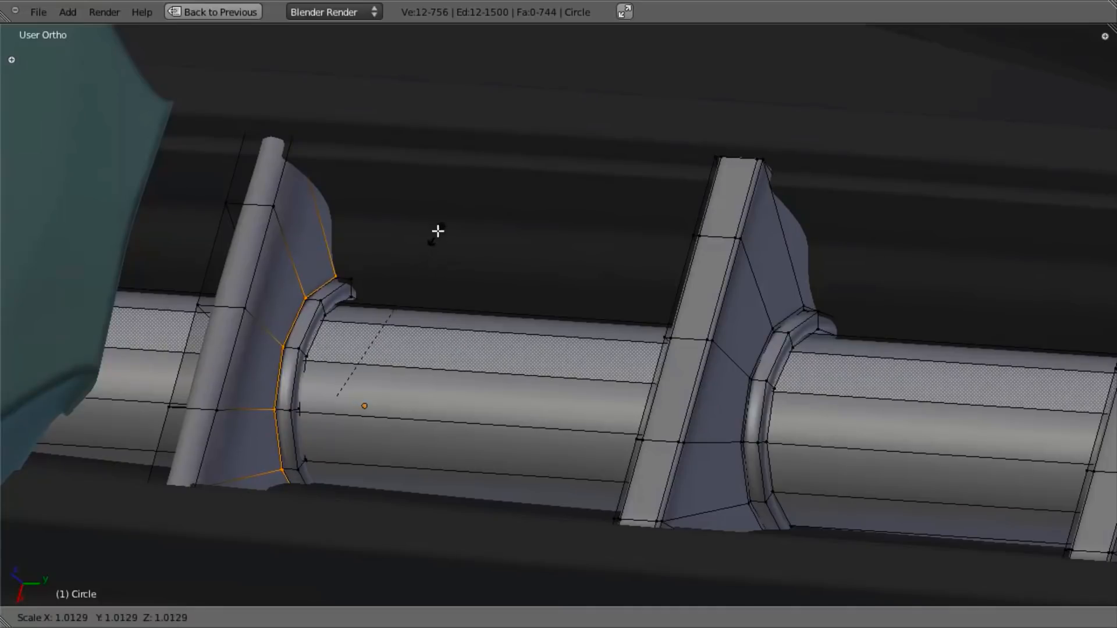
{"action": "left_click", "coordinate": [450, 206]}
Add two edge loops around the rim of the rib nearest the body, one close to each rim edge.
{"action": "key", "text": "ctrl+r"}
{"action": "left_click", "coordinate": [262, 204]}
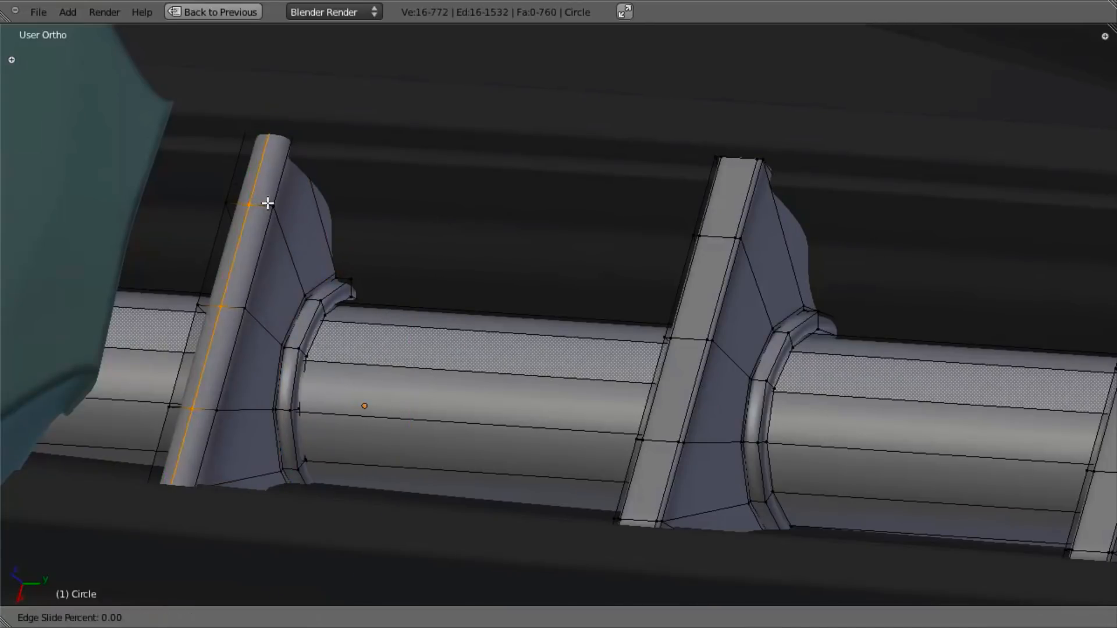
{"action": "left_click", "coordinate": [281, 205]}
{"action": "key", "text": "ctrl+r"}
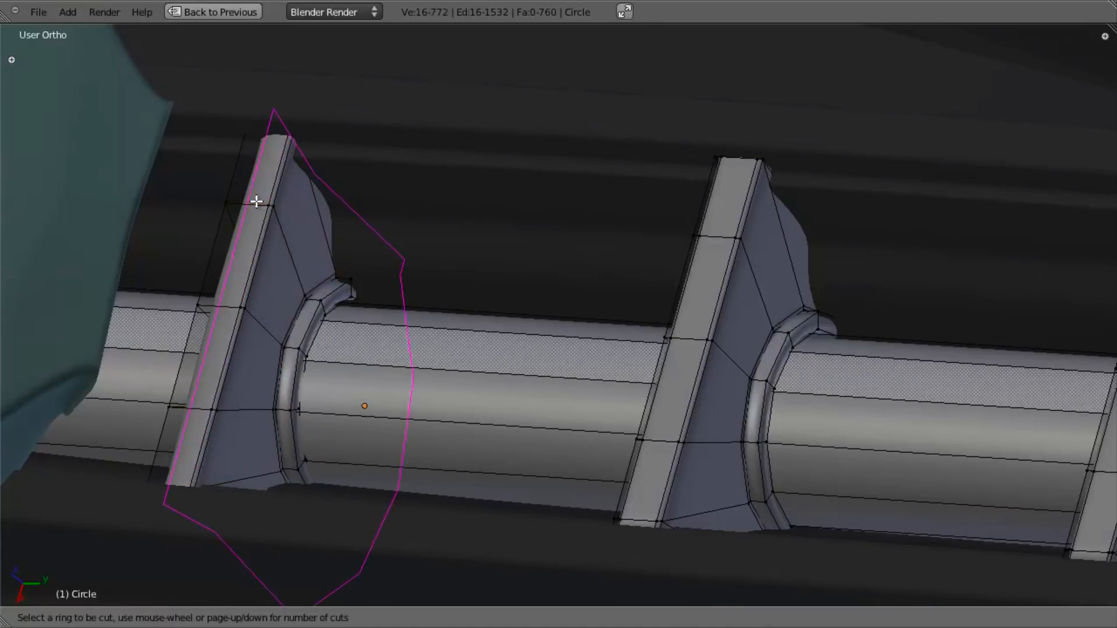
{"action": "left_click", "coordinate": [254, 199]}
{"action": "left_click", "coordinate": [249, 273]}
{"action": "key", "text": "z"}
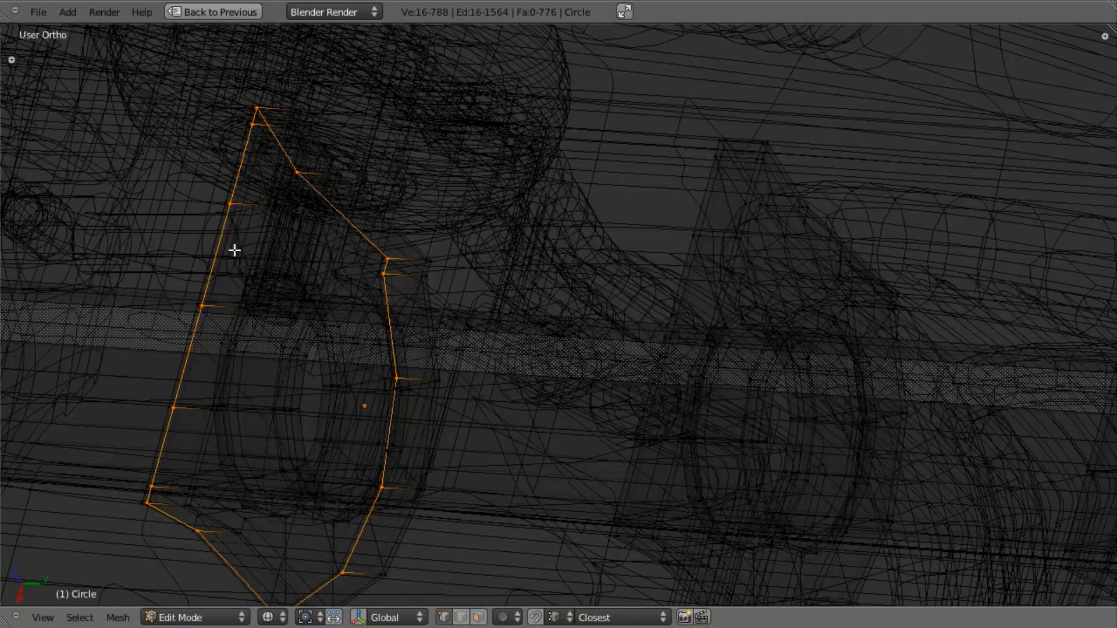
Add an edge loop beside the collar on the other slope of the rib nearest the body and scale it up slightly.
{"action": "key", "text": "ctrl+r"}
{"action": "key", "text": "s"}
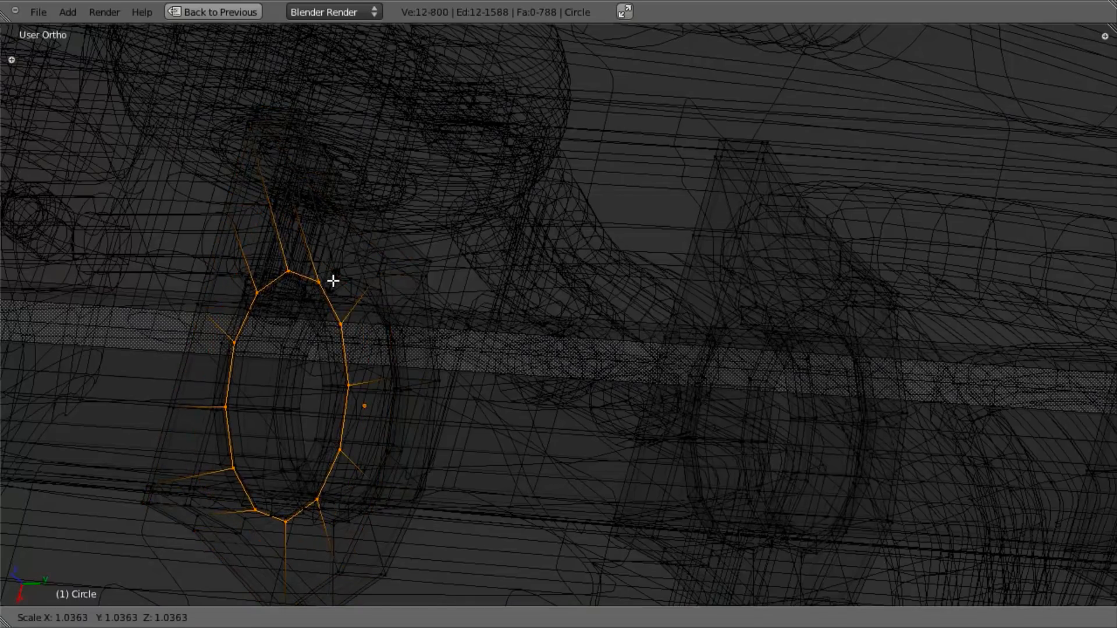
{"action": "left_click", "coordinate": [333, 279]}
{"action": "key", "text": "z"}
{"action": "scroll", "coordinate": [402, 381], "scroll_direction": "down", "scroll_amount": 6}
{"action": "middle_click_drag", "start_coordinate": [406, 384], "coordinate": [343, 309]}
{"action": "scroll", "coordinate": [344, 308], "scroll_direction": "down", "scroll_amount": 2}
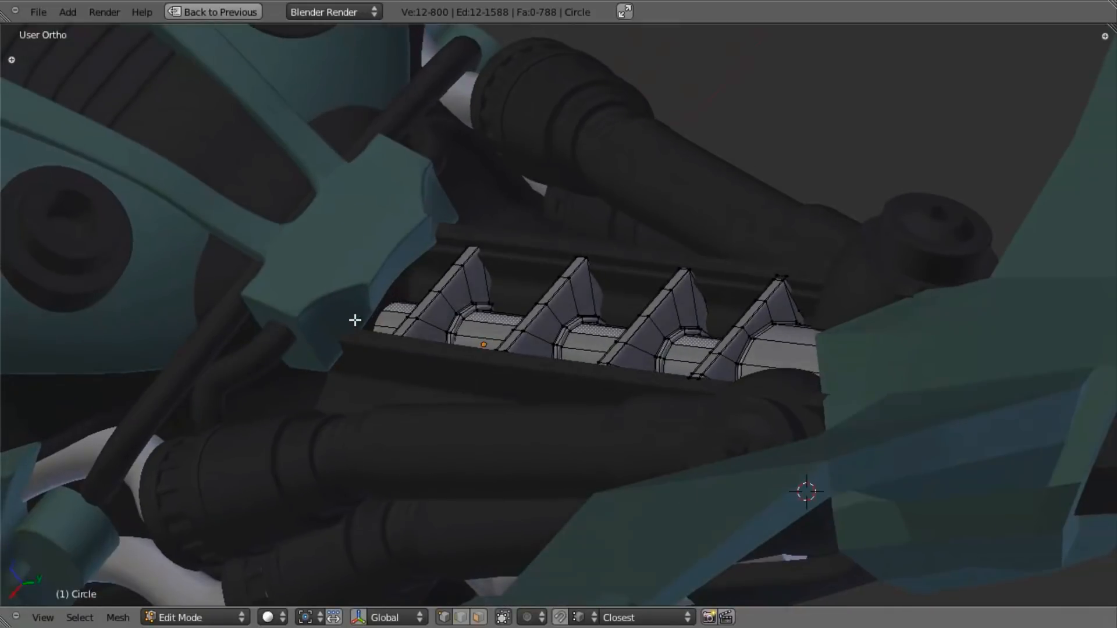
Examine the ribbed central rod in shaded and wireframe display for the effect of the added edge loops.
{"action": "key", "text": "Tab"}
{"action": "mouse_move", "coordinate": [398, 354]}
{"action": "middle_mouse_down"}
{"action": "mouse_move", "coordinate": [410, 380]}
{"action": "mouse_move", "coordinate": [449, 401]}
{"action": "mouse_move", "coordinate": [478, 357]}
{"action": "mouse_move", "coordinate": [541, 471]}
{"action": "mouse_move", "coordinate": [507, 343]}
{"action": "mouse_move", "coordinate": [469, 340]}
{"action": "mouse_move", "coordinate": [458, 384]}
{"action": "mouse_move", "coordinate": [495, 391]}
{"action": "middle_mouse_up"}
{"action": "key", "text": "z"}
{"action": "scroll", "coordinate": [507, 344], "scroll_direction": "up", "scroll_amount": 4}
{"action": "key", "text": "Tab"}
{"action": "key", "text": "Tab"}
{"action": "key", "text": "z"}
{"action": "scroll", "coordinate": [511, 356], "scroll_direction": "down", "scroll_amount": 2}
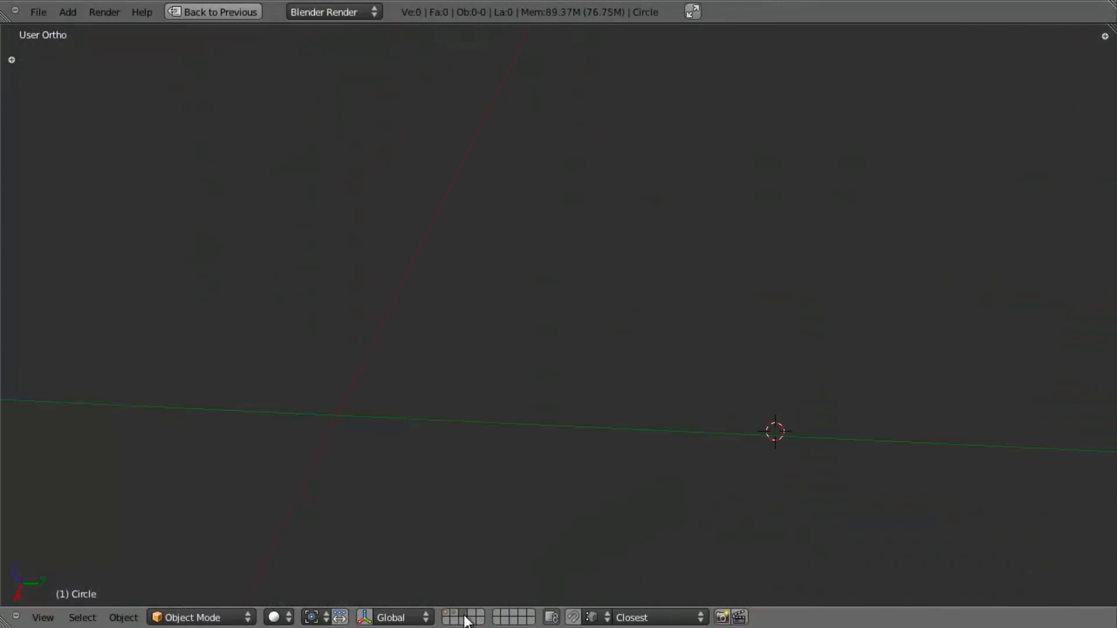
Hide the model to examine the top-view reference art along the boom's centre, and show the model again.
{"action": "key", "text": "shift+ctrl+o"}
{"action": "left_click", "coordinate": [546, 463]}
{"action": "scroll", "coordinate": [591, 396], "scroll_direction": "up", "scroll_amount": 4}
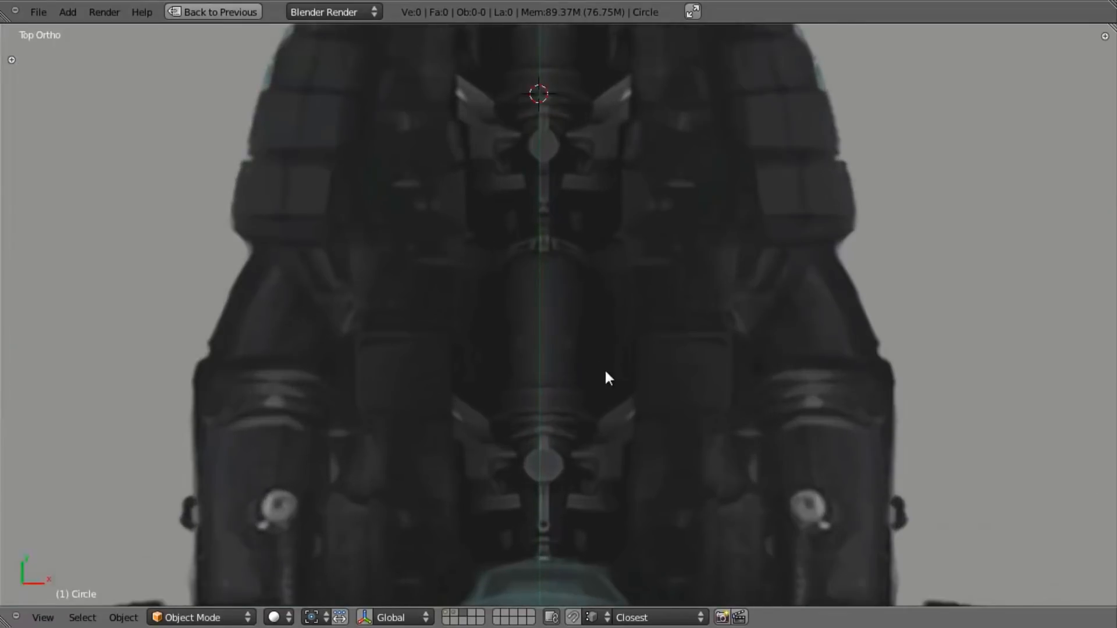
{"action": "scroll", "coordinate": [593, 429], "scroll_direction": "down", "scroll_amount": 3}
{"action": "scroll", "coordinate": [615, 296], "scroll_direction": "up", "scroll_amount": 3}
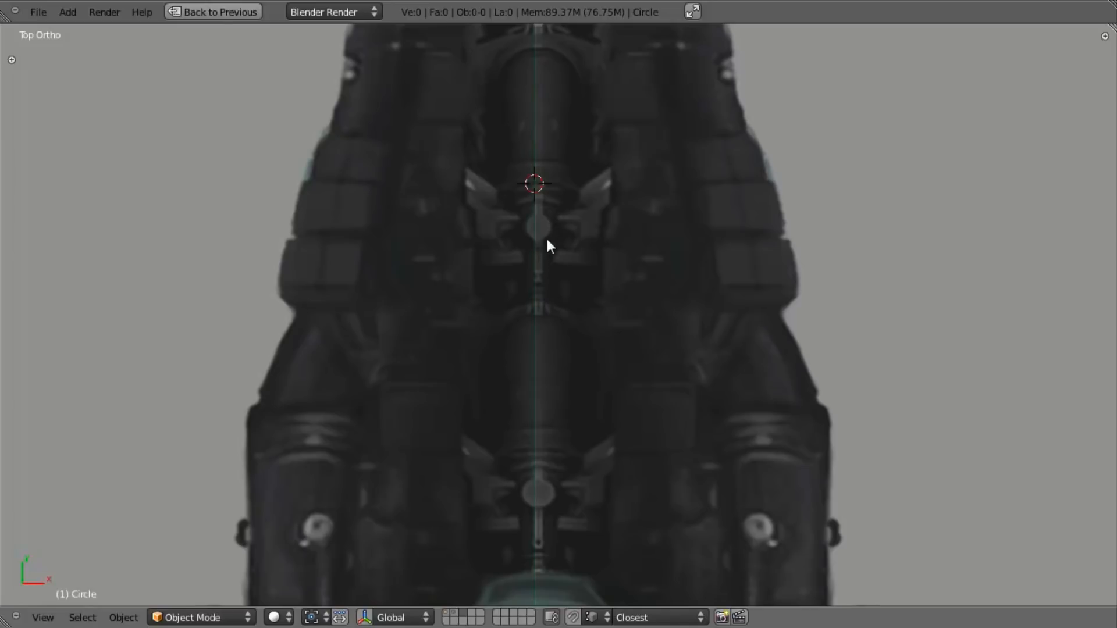
{"action": "left_click", "coordinate": [447, 613]}
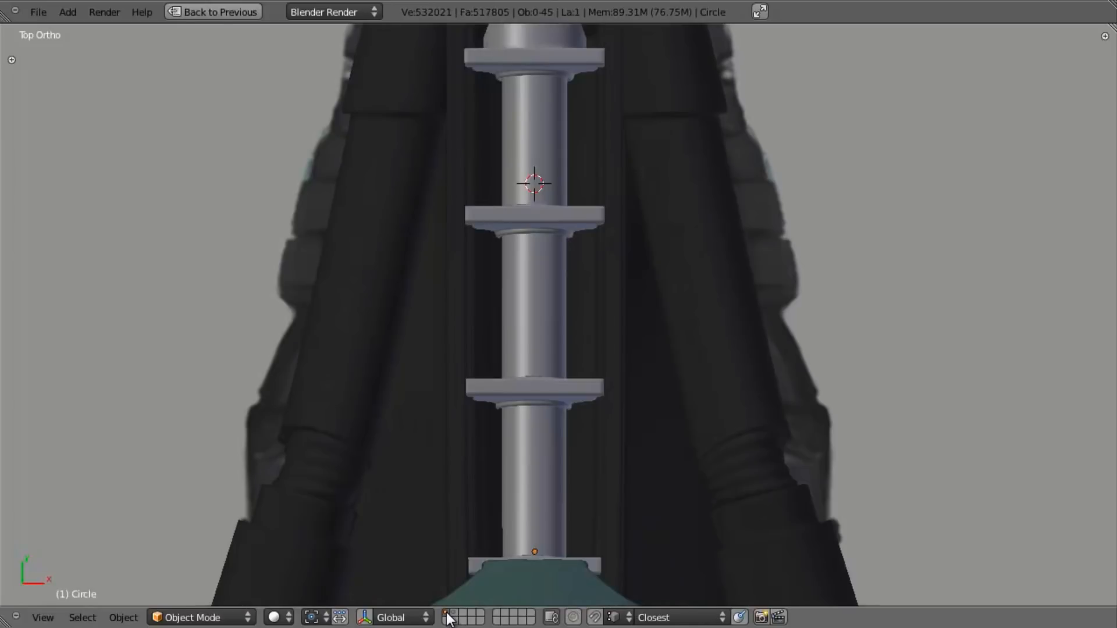
Open the central rod's mesh for editing in the right-side wireframe view and select one whole middle rib.
{"action": "right_click", "coordinate": [579, 390]}
{"action": "middle_click_drag", "start_coordinate": [579, 391], "coordinate": [592, 272]}
{"action": "key", "text": "Tab"}
{"action": "key", "text": "a"}
{"action": "key", "text": "a"}
{"action": "key", "text": "KP_3"}
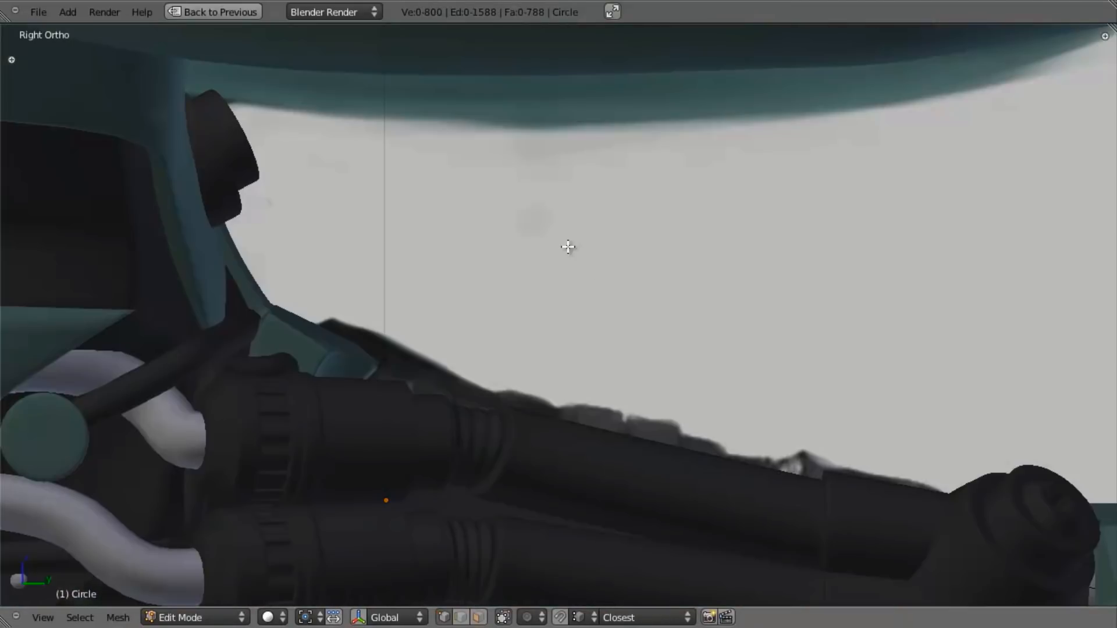
{"action": "key", "text": "z"}
{"action": "scroll", "coordinate": [700, 409], "scroll_direction": "up", "scroll_amount": 4}
{"action": "middle_click_drag", "start_coordinate": [688, 404], "coordinate": [636, 338], "text": "shift"}
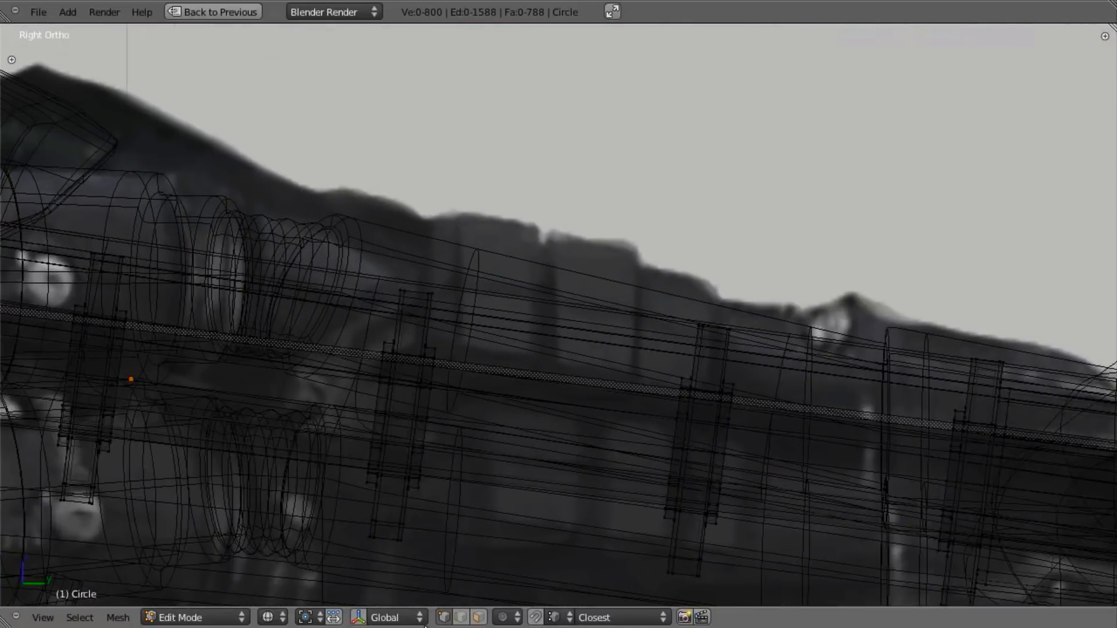
{"action": "key", "text": "l"}
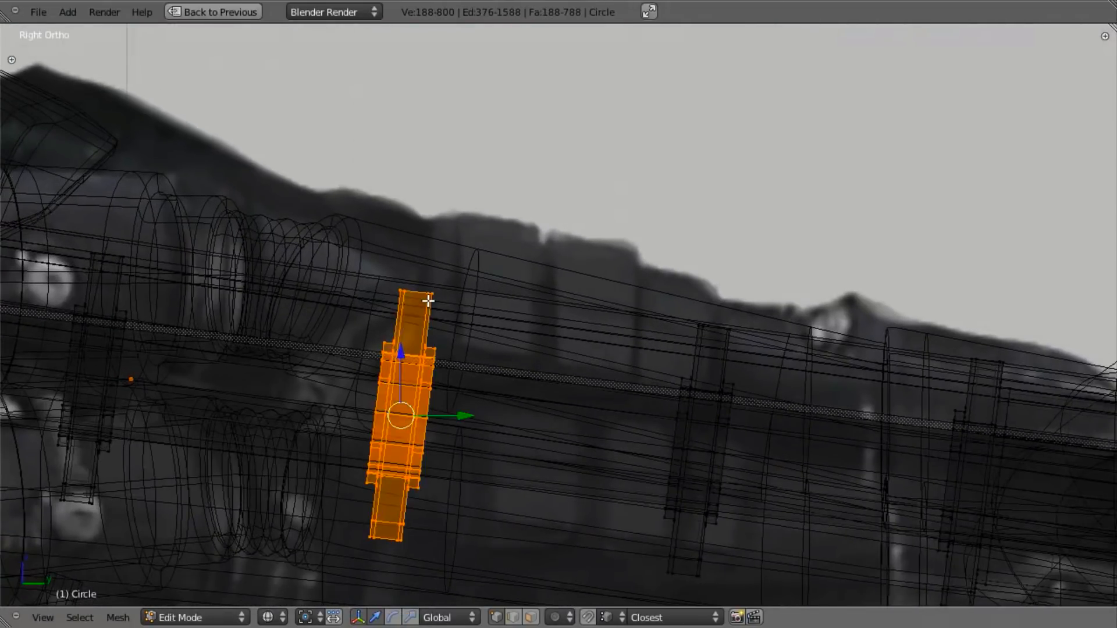
Try the Local and Normal transform orientations on the selected rib and settle on Face.000.
{"action": "left_click", "coordinate": [451, 617]}
{"action": "left_click", "coordinate": [449, 581]}
{"action": "left_click", "coordinate": [450, 617]}
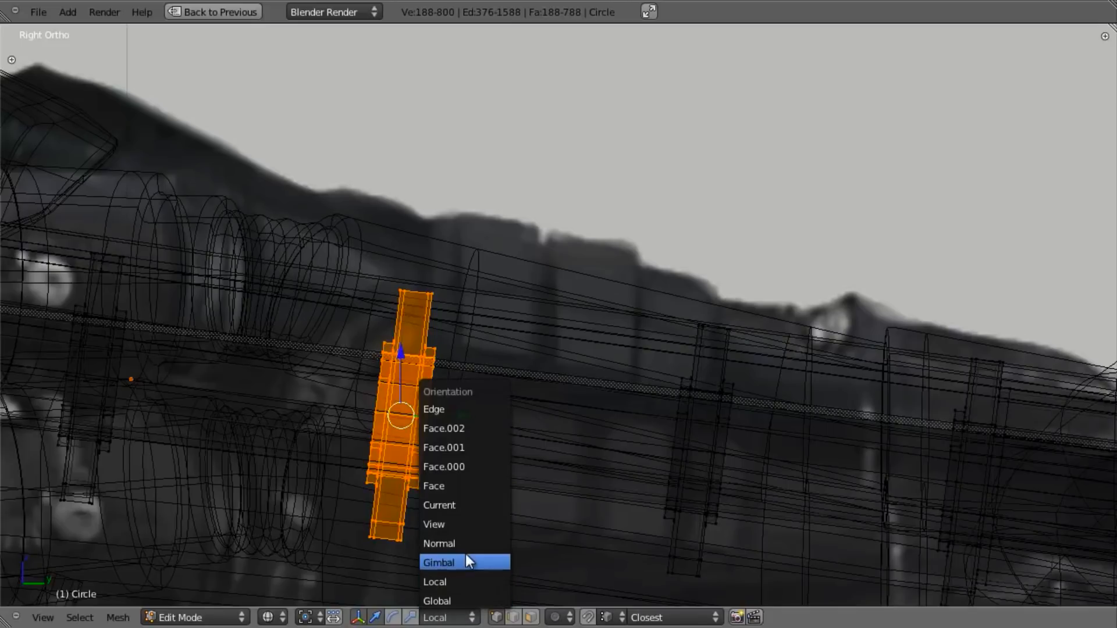
{"action": "left_click", "coordinate": [465, 542]}
{"action": "left_click", "coordinate": [463, 617]}
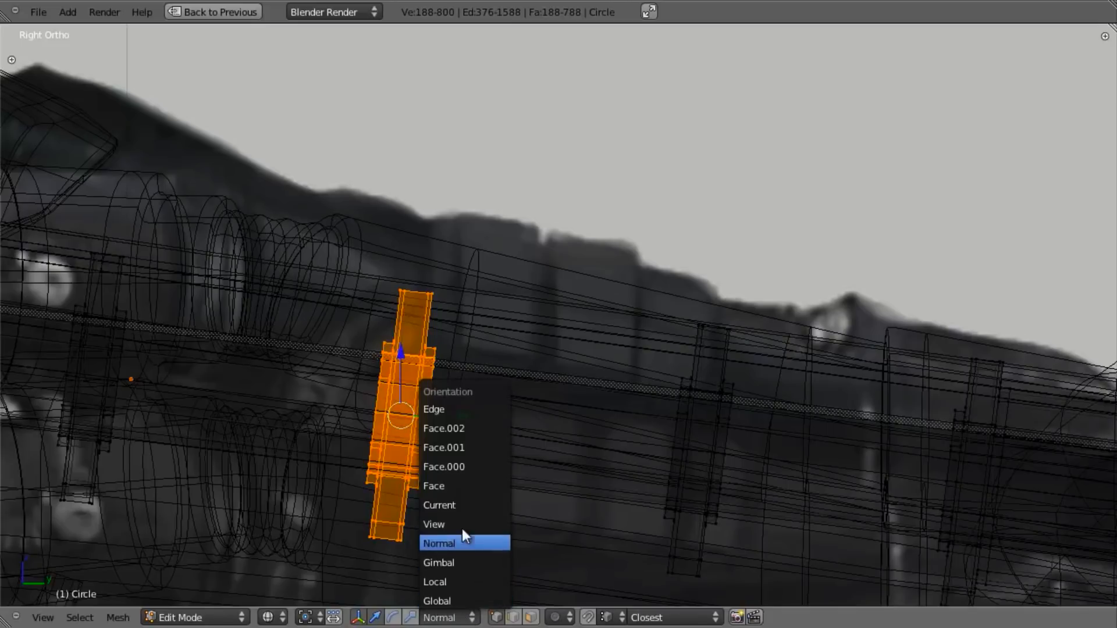
{"action": "left_click", "coordinate": [466, 480]}
Check the Face.000 axes against the selected rib from the top and right side, keeping that orientation.
{"action": "scroll", "coordinate": [460, 622], "scroll_direction": "down", "scroll_amount": 1, "text": "ctrl"}
{"action": "middle_click_drag", "start_coordinate": [481, 349], "coordinate": [396, 453]}
{"action": "key", "text": "KP_7"}
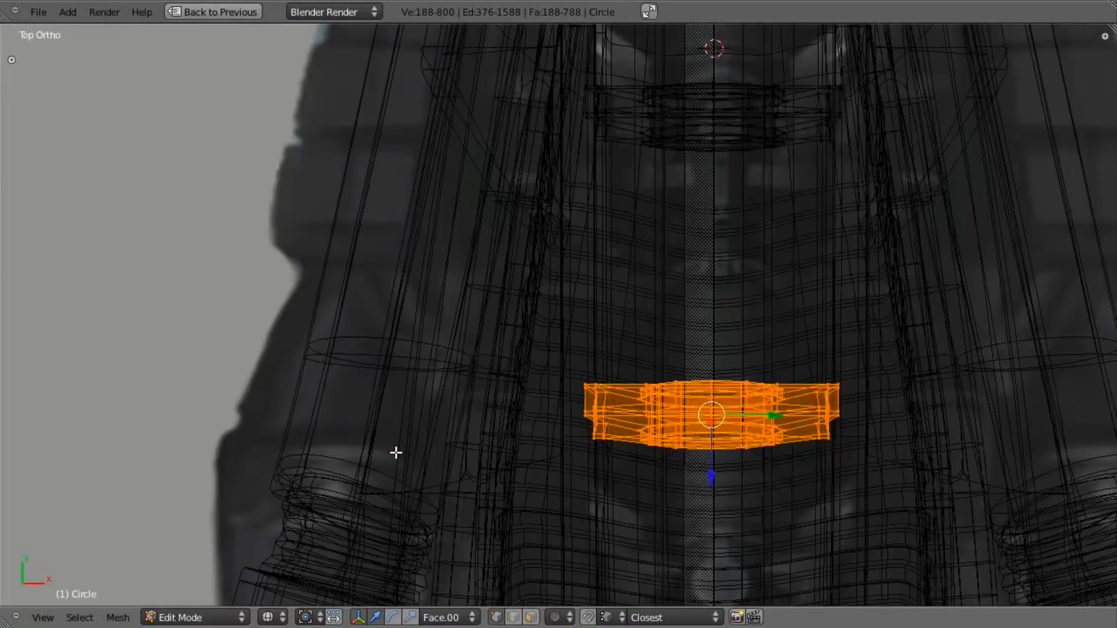
{"action": "key", "text": "KP_3"}
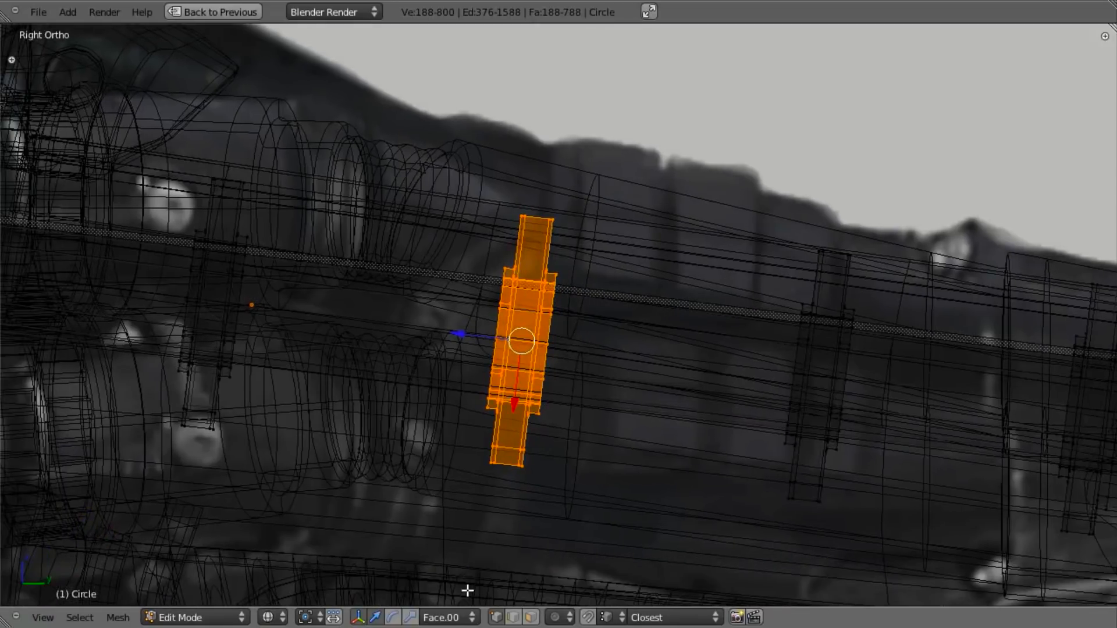
{"action": "left_click", "coordinate": [456, 617]}
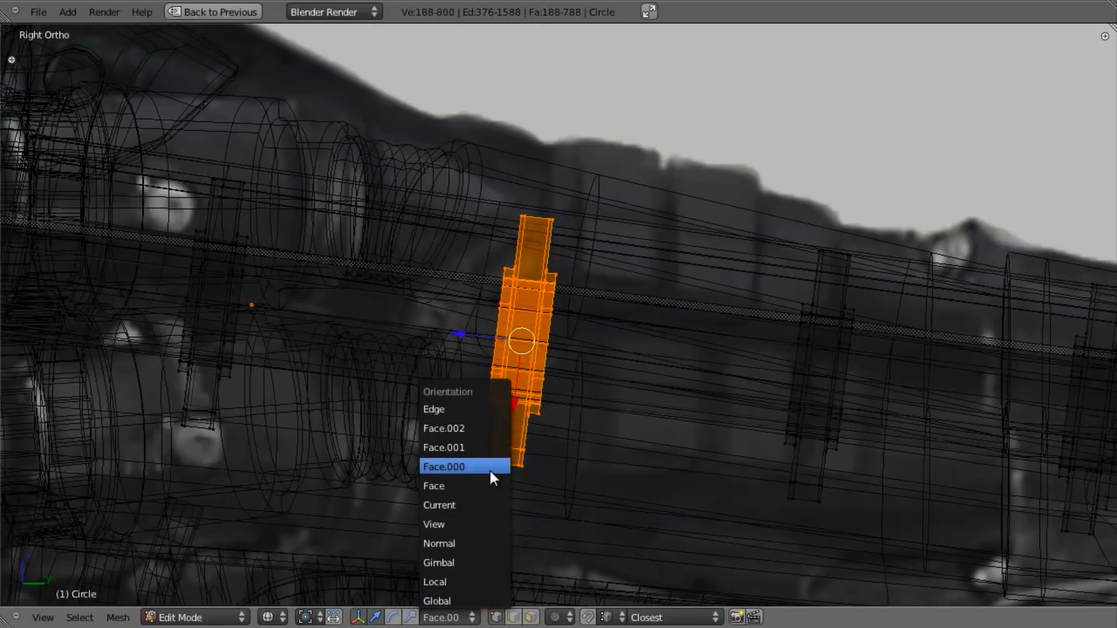
{"action": "left_click", "coordinate": [490, 467]}
{"action": "scroll", "coordinate": [845, 357], "scroll_direction": "down", "scroll_amount": 2}
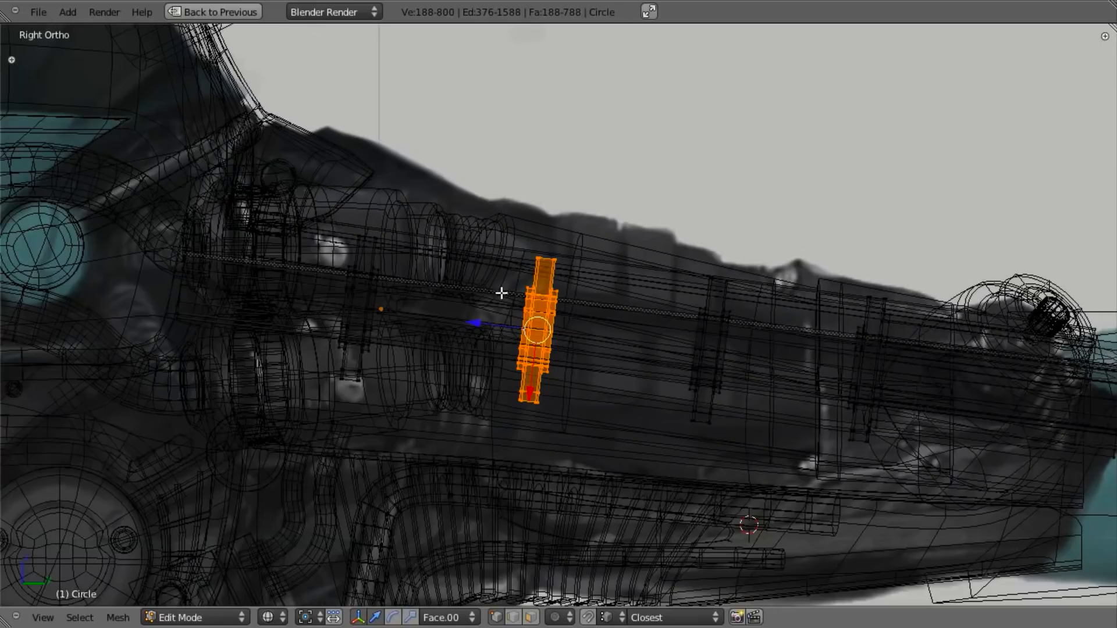
{"action": "scroll", "coordinate": [669, 332], "scroll_direction": "up", "scroll_amount": 2}
{"action": "scroll", "coordinate": [593, 352], "scroll_direction": "up", "scroll_amount": 1}
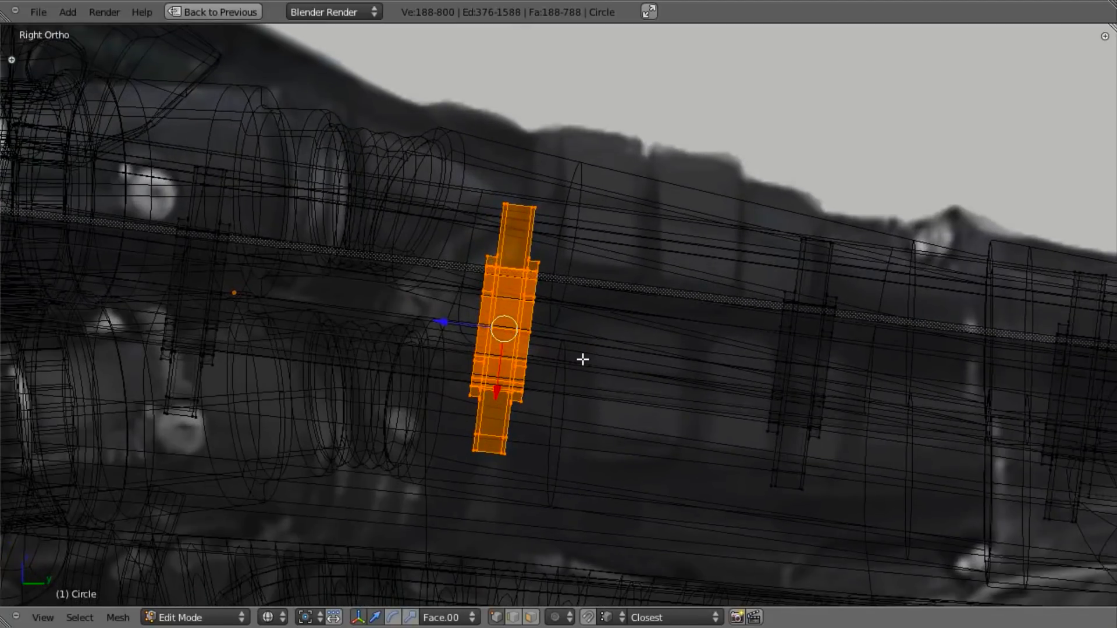
Add the two neighbouring ribs to the selection, duplicate all three and move the copies about 0.07 along the Face.000 Z axis.
{"action": "key", "text": "l"}
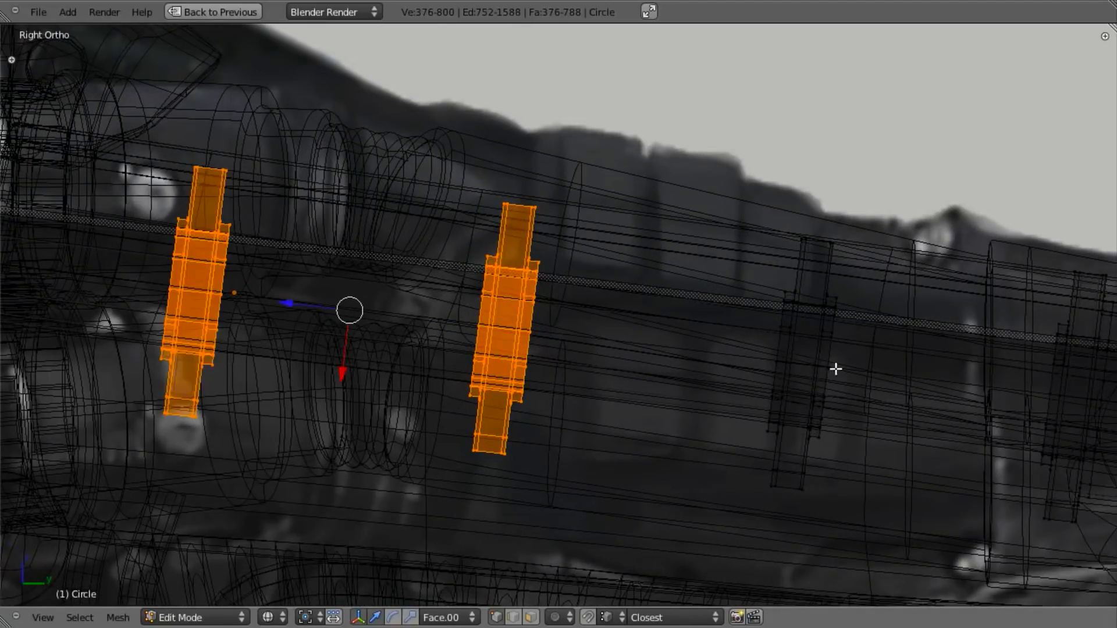
{"action": "key", "text": "l"}
{"action": "key", "text": "shift+d"}
{"action": "key", "text": "z"}
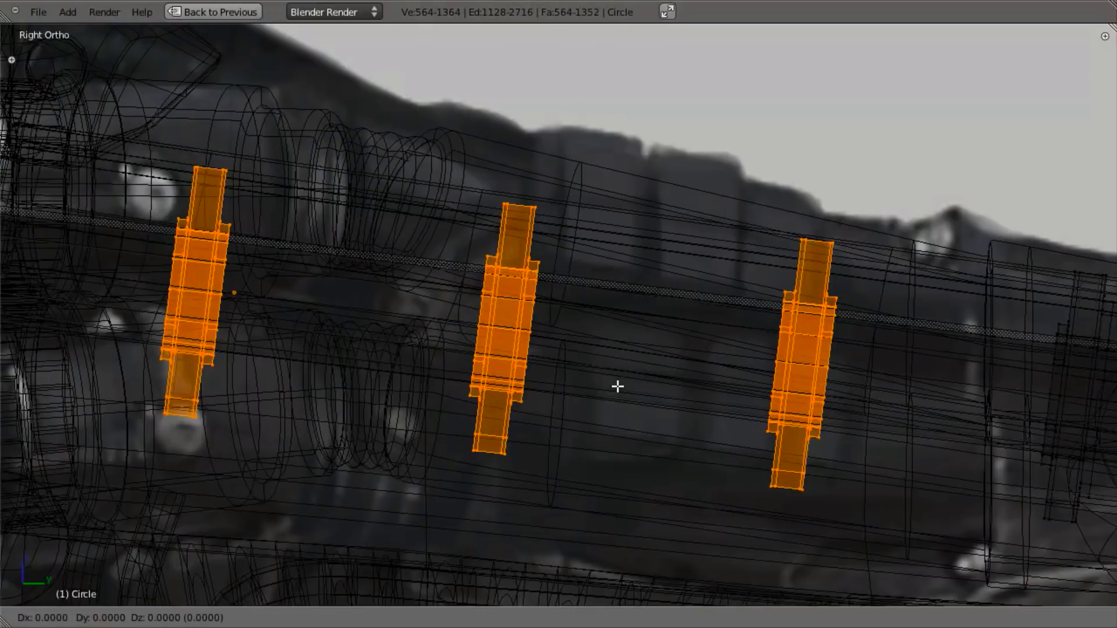
{"action": "key", "text": "z"}
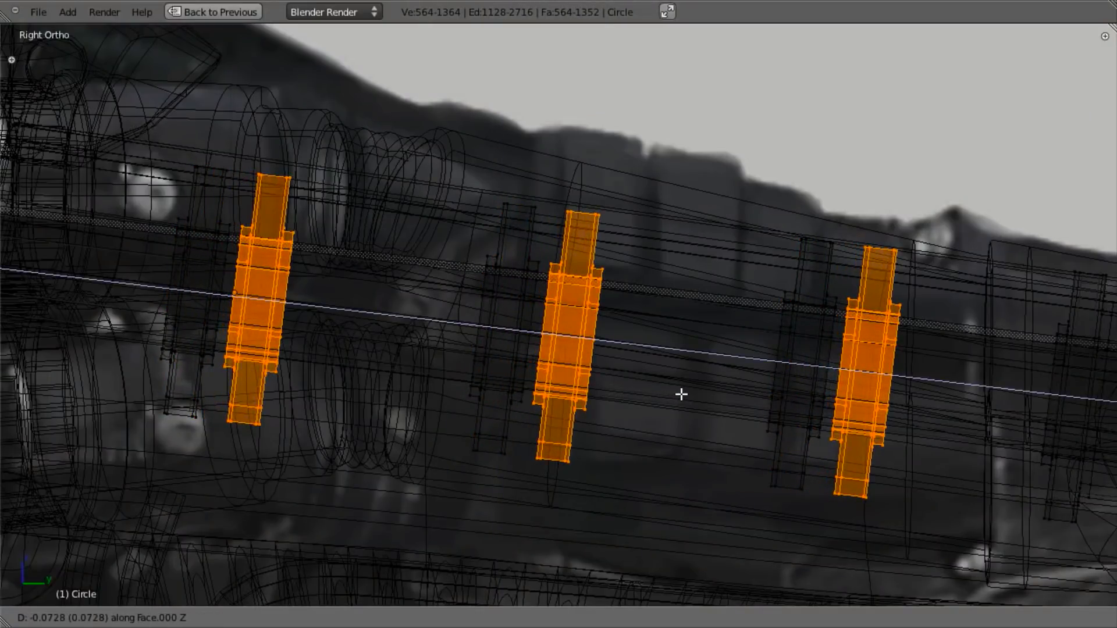
{"action": "left_click", "coordinate": [677, 395]}
Inspect the paired ribs in shaded display outside mesh editing.
{"action": "key", "text": "z"}
{"action": "mouse_move", "coordinate": [574, 374]}
{"action": "middle_mouse_down"}
{"action": "mouse_move", "coordinate": [509, 356]}
{"action": "mouse_move", "coordinate": [543, 332]}
{"action": "mouse_move", "coordinate": [568, 367]}
{"action": "mouse_move", "coordinate": [515, 403]}
{"action": "mouse_move", "coordinate": [583, 395]}
{"action": "mouse_move", "coordinate": [584, 373]}
{"action": "middle_mouse_up"}
{"action": "key", "text": "Tab"}
{"action": "scroll", "coordinate": [567, 366], "scroll_direction": "down", "scroll_amount": 2}
{"action": "scroll", "coordinate": [583, 395], "scroll_direction": "up", "scroll_amount": 3}
{"action": "scroll", "coordinate": [584, 373], "scroll_direction": "up", "scroll_amount": 3}
{"action": "key", "text": "Tab"}
Select the facing upper edges of the rib pair nearest the rod's origin and snap the 3D cursor to the selection.
{"action": "key", "text": "KP_3"}
{"action": "key", "text": "z"}
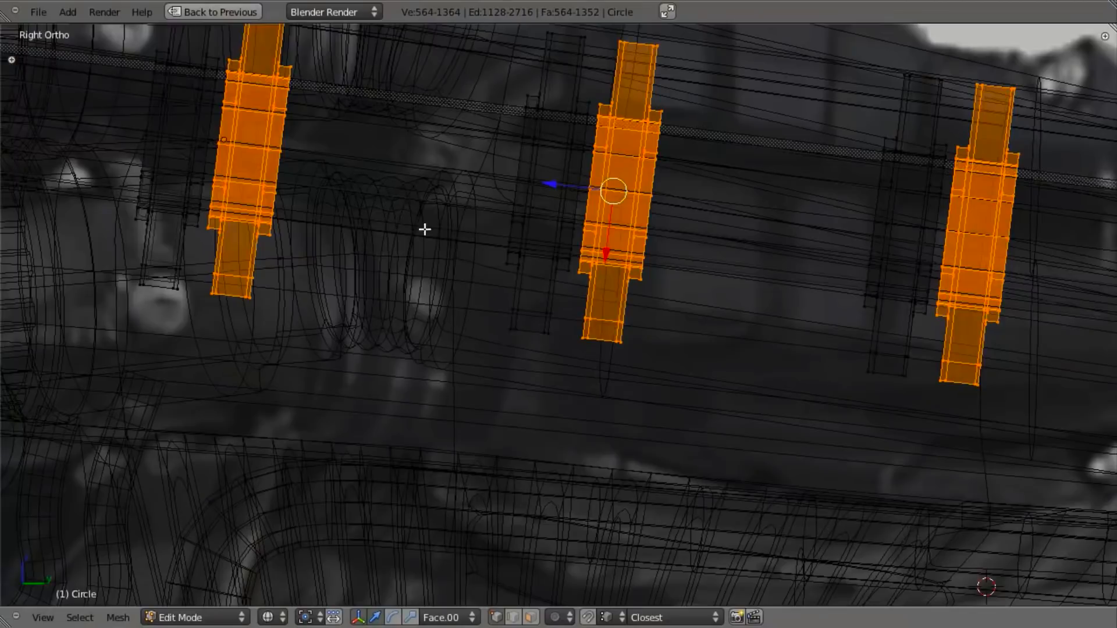
{"action": "middle_click_drag", "start_coordinate": [414, 215], "coordinate": [620, 478], "text": "shift"}
{"action": "scroll", "coordinate": [621, 479], "scroll_direction": "up", "scroll_amount": 3}
{"action": "key", "text": "a"}
{"action": "key", "text": "b"}
{"action": "left_click_drag", "start_coordinate": [262, 200], "coordinate": [402, 279]}
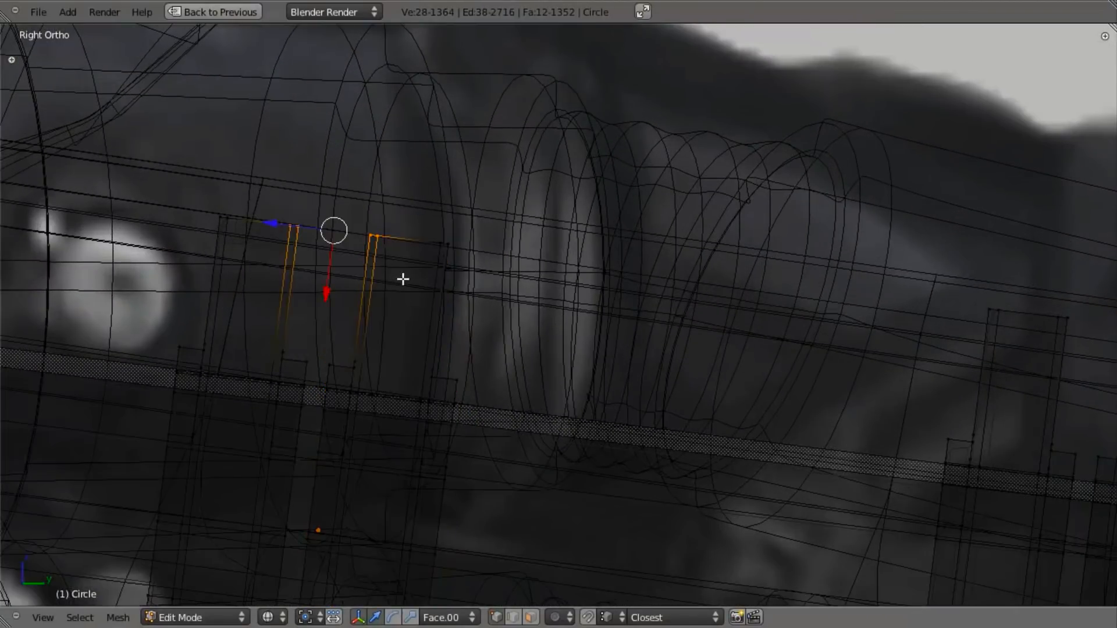
{"action": "middle_click_drag", "start_coordinate": [415, 281], "coordinate": [391, 260]}
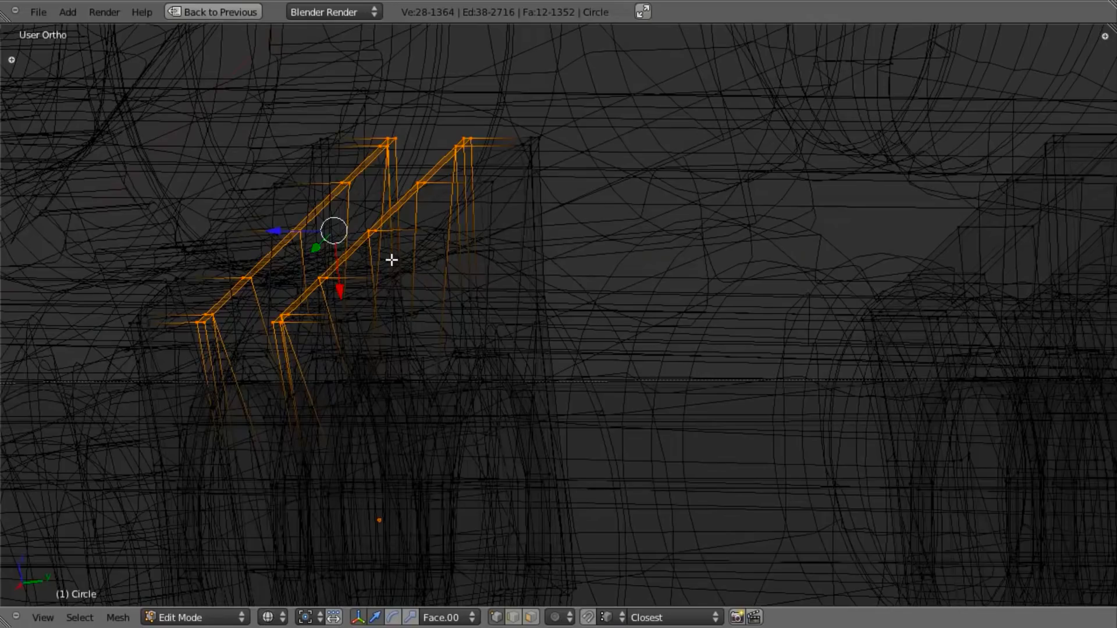
{"action": "key", "text": "shift+s"}
{"action": "left_click", "coordinate": [431, 253]}
{"action": "scroll", "coordinate": [415, 227], "scroll_direction": "down", "scroll_amount": 4}
{"action": "key", "text": "z"}
{"action": "middle_click_drag", "start_coordinate": [529, 230], "coordinate": [501, 290]}
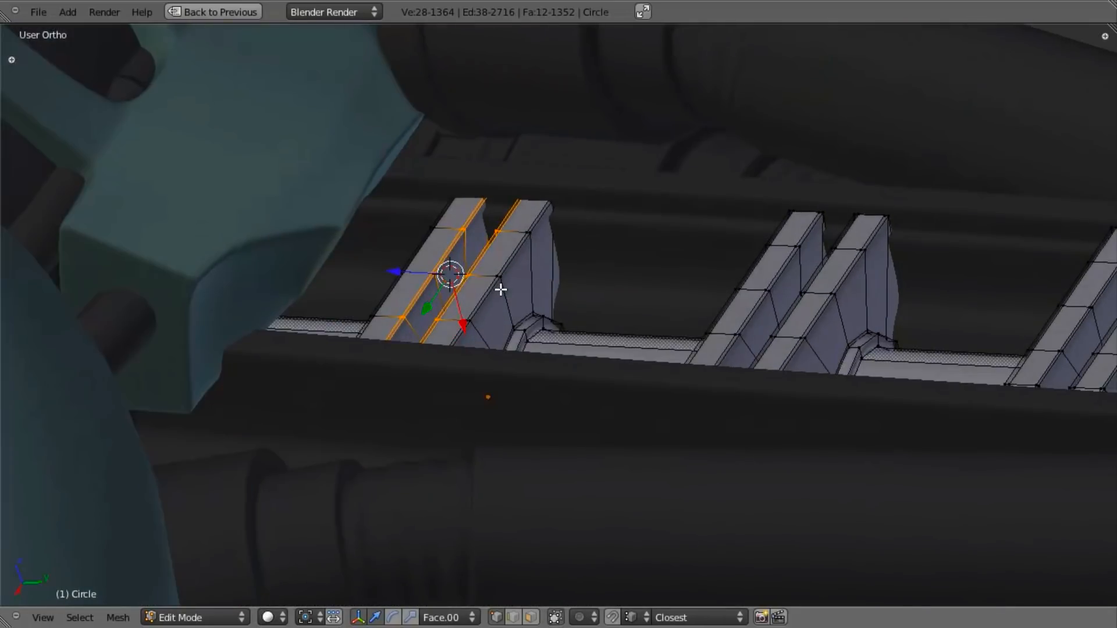
{"action": "key", "text": "KP_7"}
{"action": "key", "text": "a"}
{"action": "key", "text": "shift+a"}
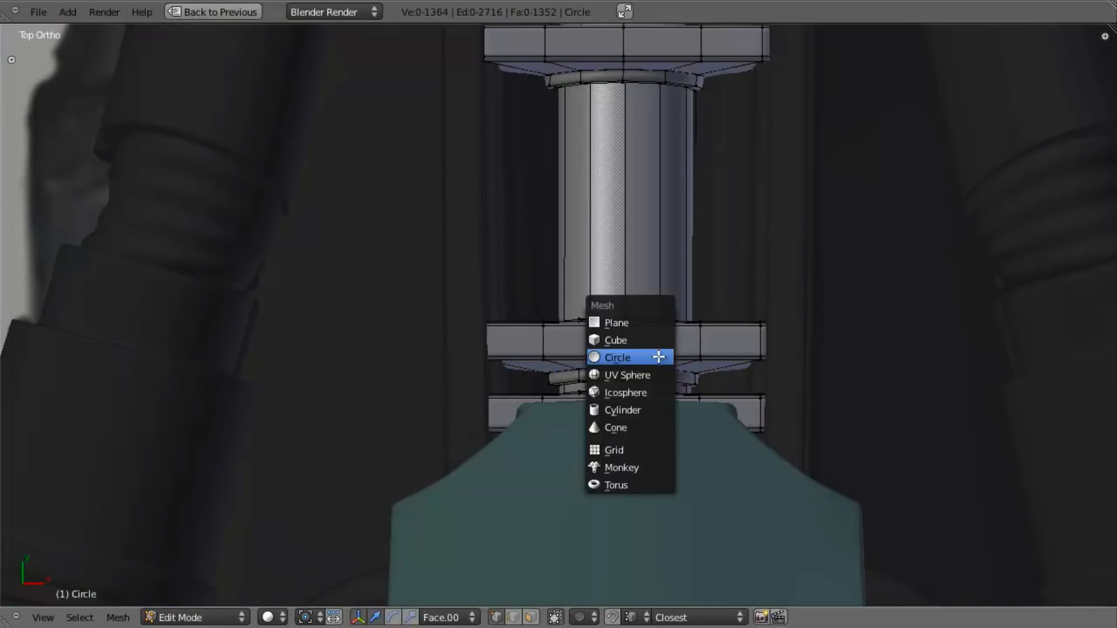
{"action": "left_click", "coordinate": [658, 357]}
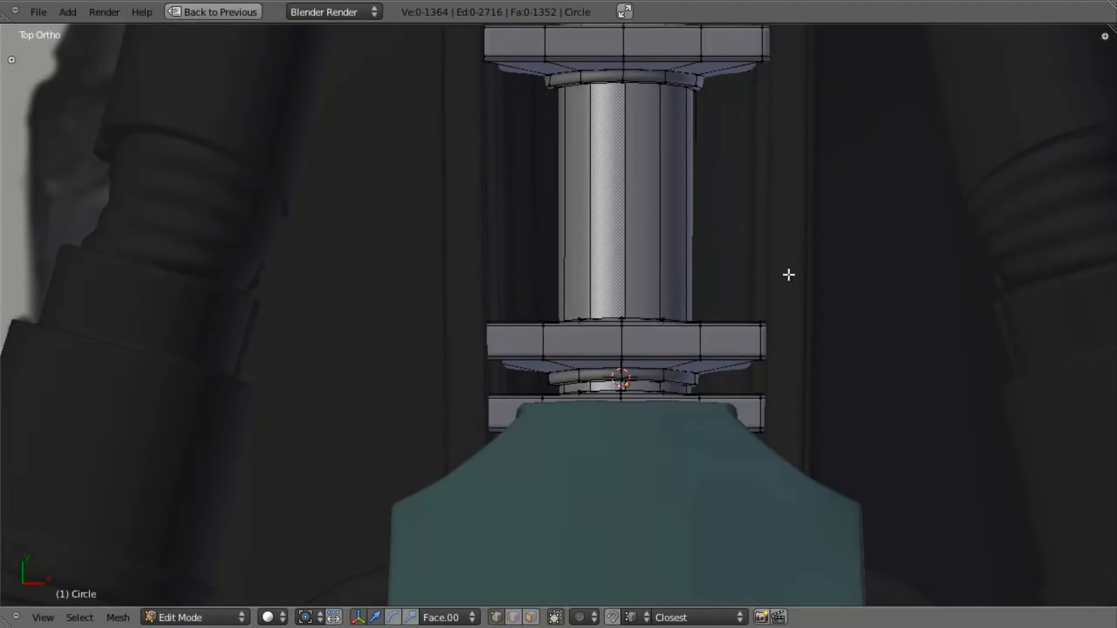
{"action": "scroll", "coordinate": [685, 337], "scroll_direction": "down", "scroll_amount": 2}
{"action": "scroll", "coordinate": [677, 350], "scroll_direction": "up", "scroll_amount": 2}
{"action": "middle_click_drag", "start_coordinate": [654, 350], "coordinate": [615, 354]}
{"action": "key", "text": "ctrl+z"}
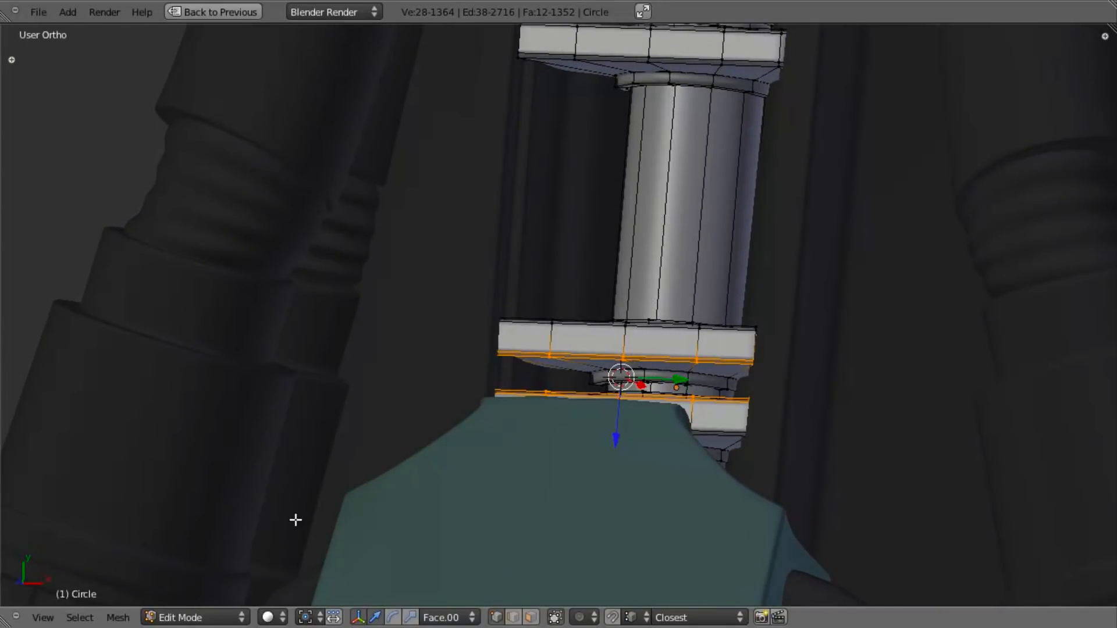
Align the view to the top of the selected rib edges.
{"action": "left_click", "coordinate": [50, 617]}
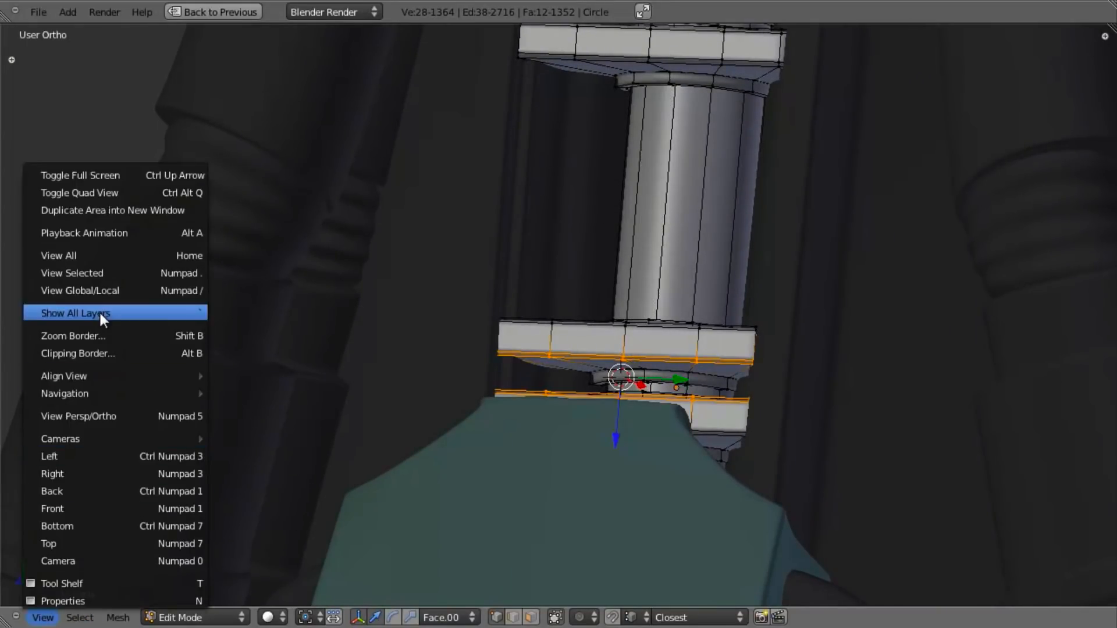
{"action": "mouse_move", "coordinate": [123, 375]}
{"action": "mouse_move", "coordinate": [236, 370]}
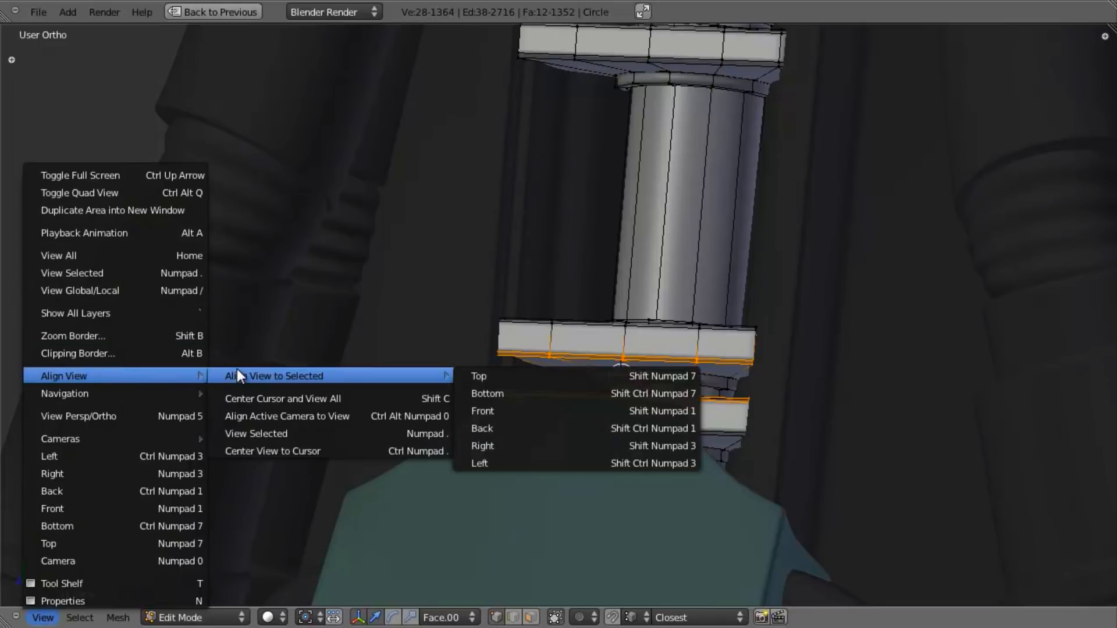
{"action": "left_click", "coordinate": [560, 375]}
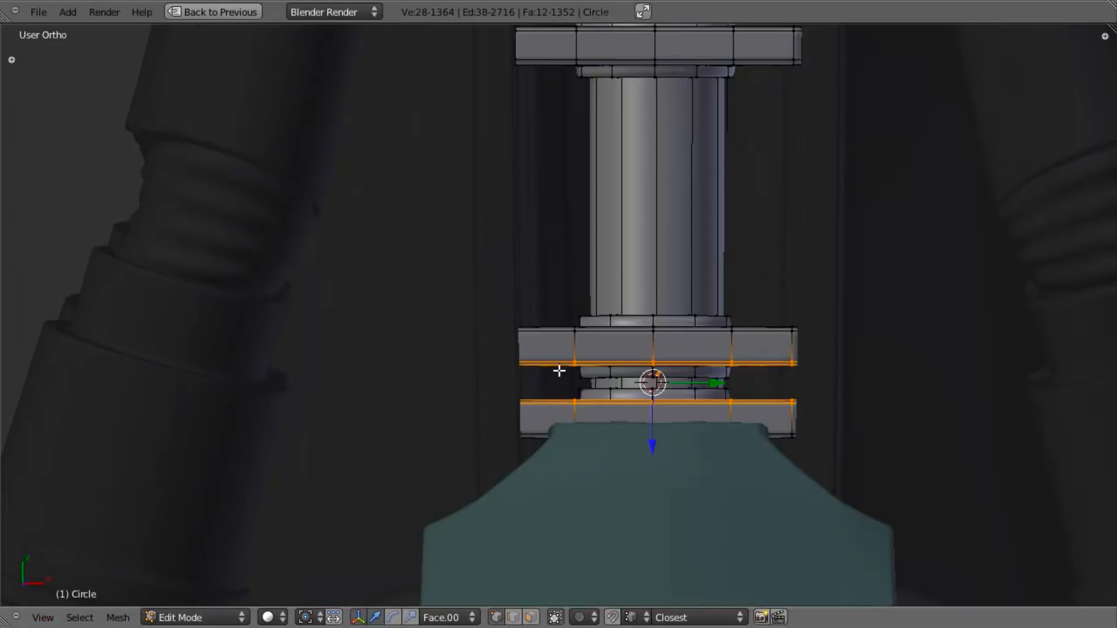
{"action": "key", "text": "z"}
{"action": "key", "text": "z"}
Add a circle at the 3D cursor between the paired ribs with 6 vertices and a radius of 0.070.
{"action": "key", "text": "shift+a"}
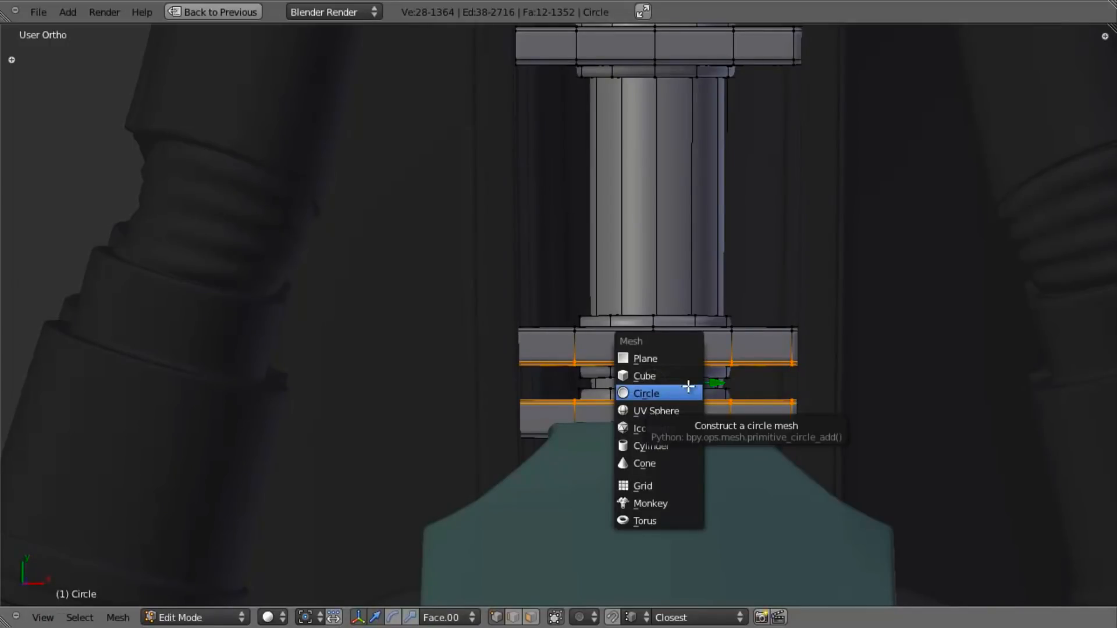
{"action": "left_click", "coordinate": [688, 386]}
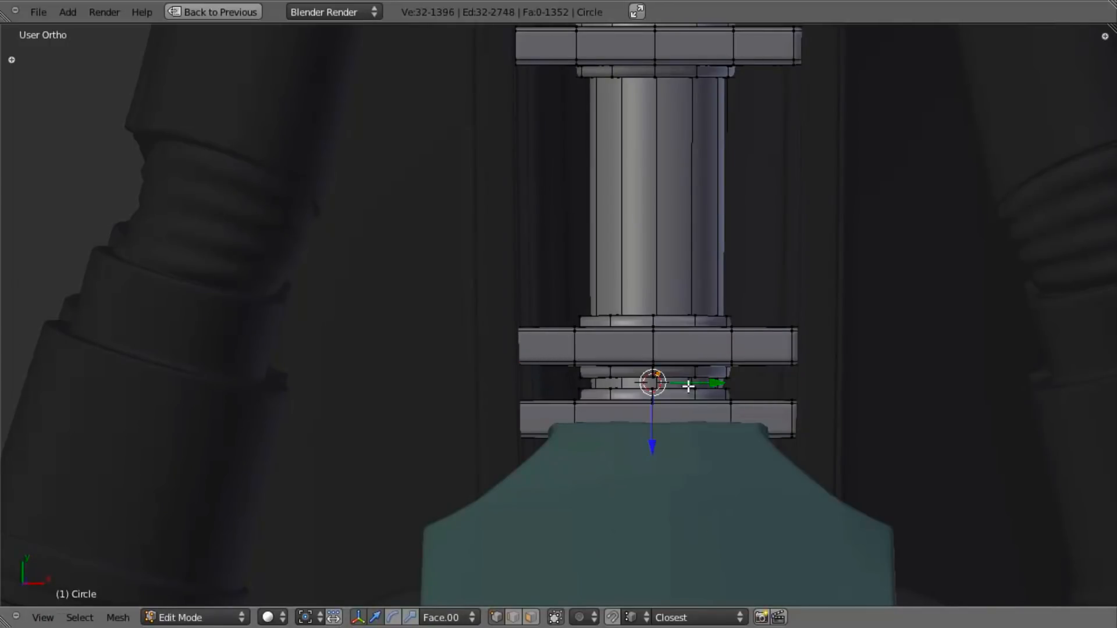
{"action": "key", "text": "F6"}
{"action": "key", "text": "F6"}
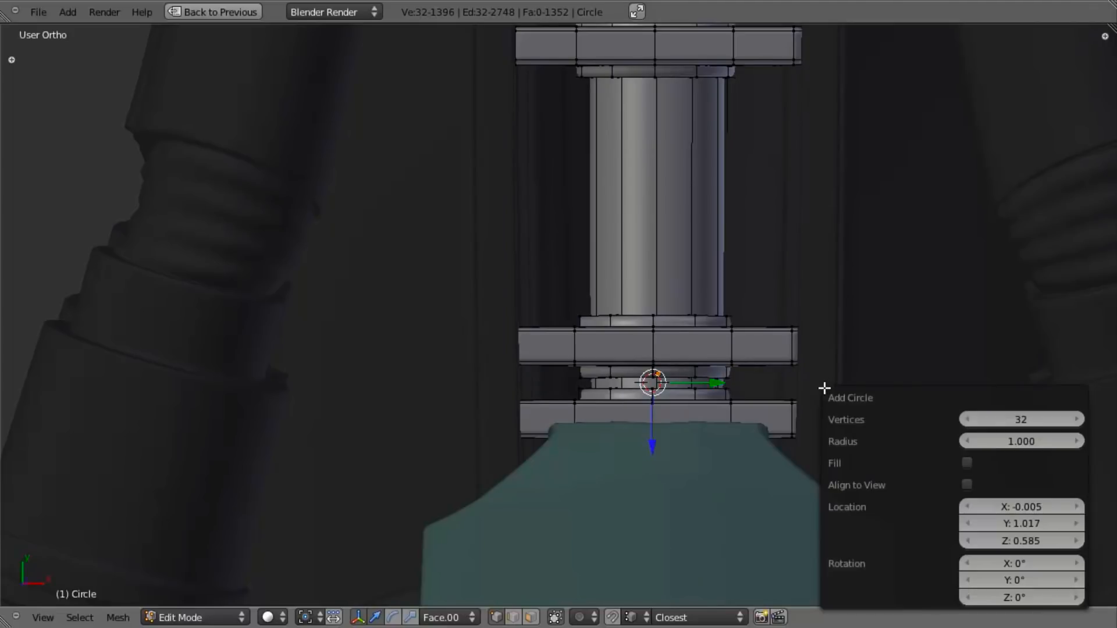
{"action": "left_click", "coordinate": [1020, 419]}
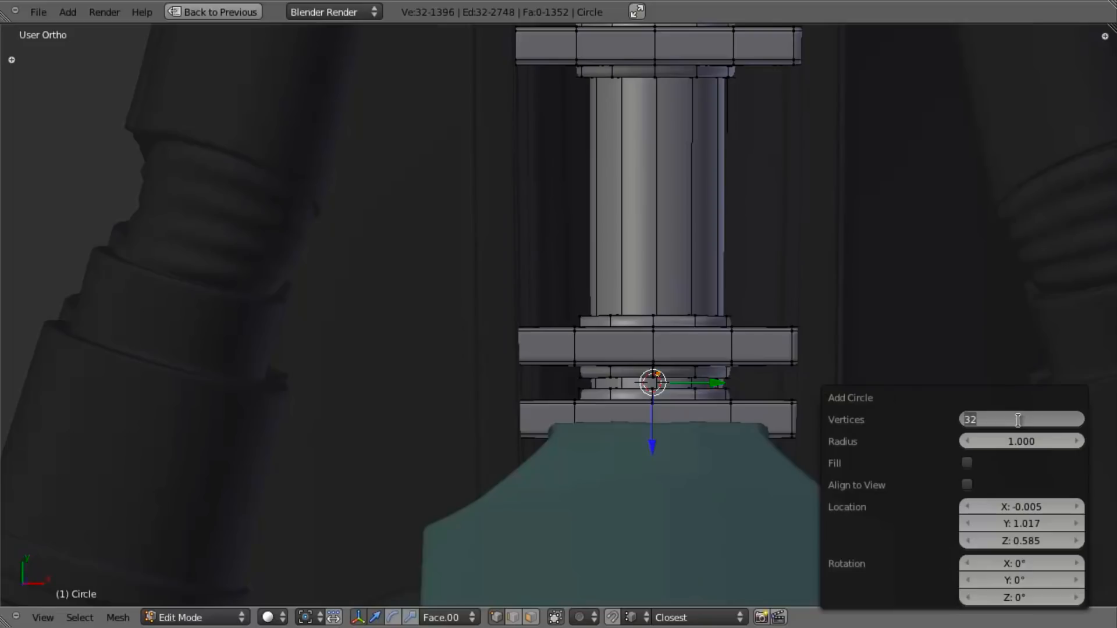
{"action": "key", "text": "Return"}
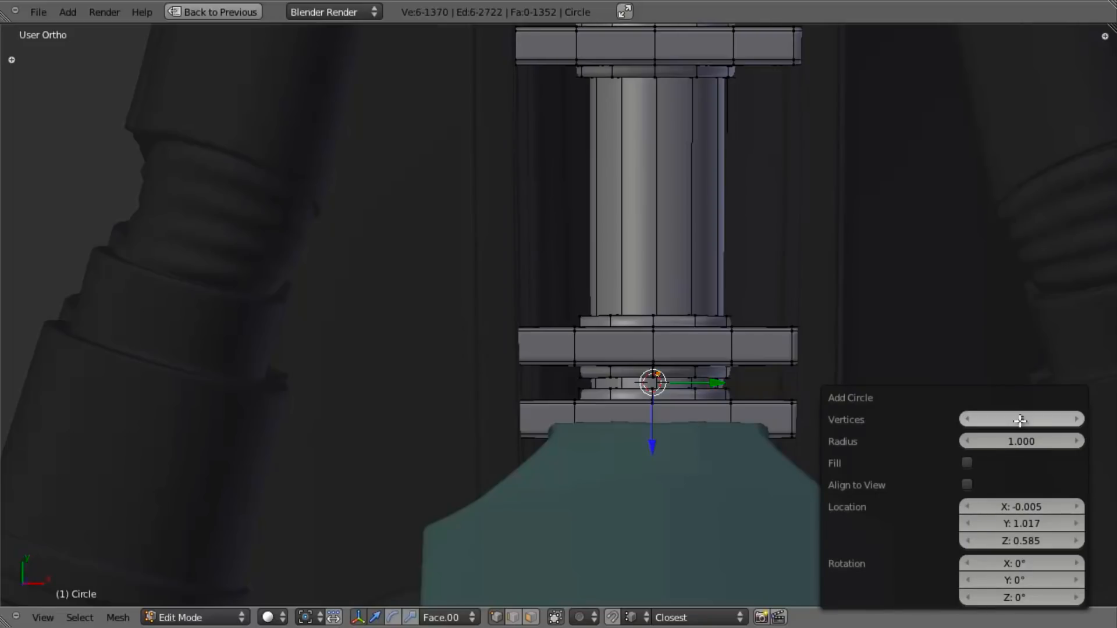
{"action": "left_click_drag", "start_coordinate": [1006, 445], "coordinate": [867, 367]}
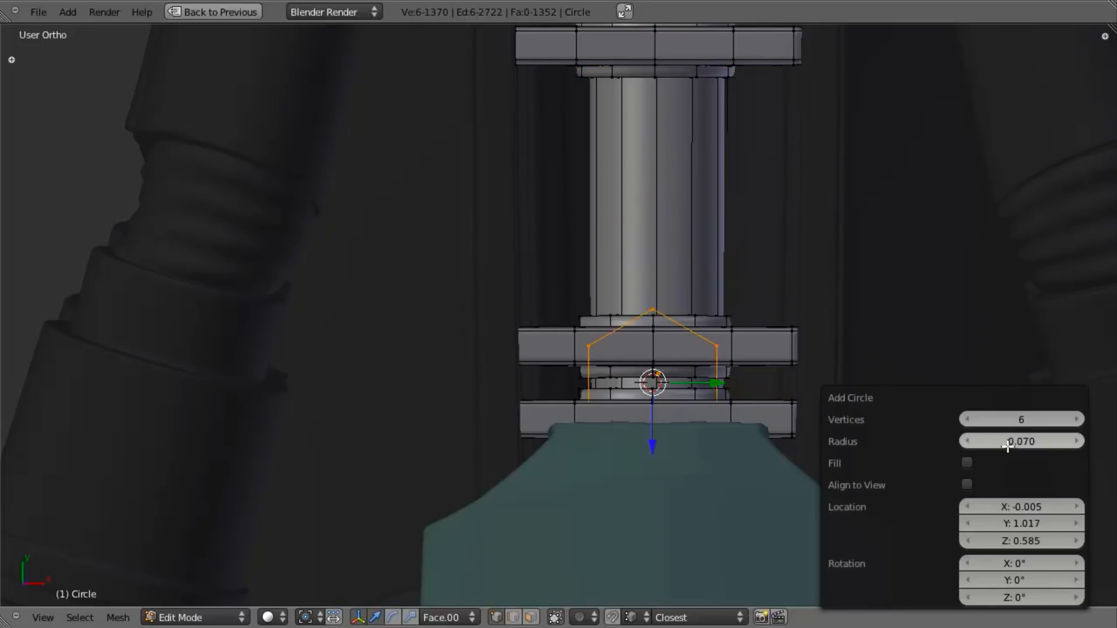
Align the new hexagonal circle to the view and scale it to about 0.48 of its size.
{"action": "left_click", "coordinate": [968, 485]}
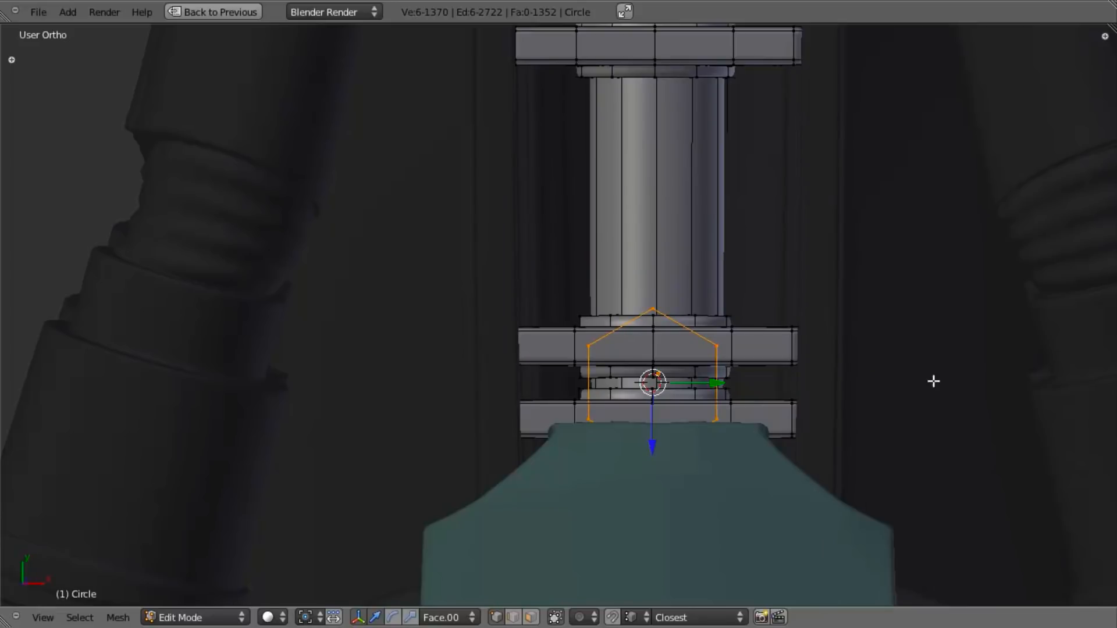
{"action": "key", "text": "s"}
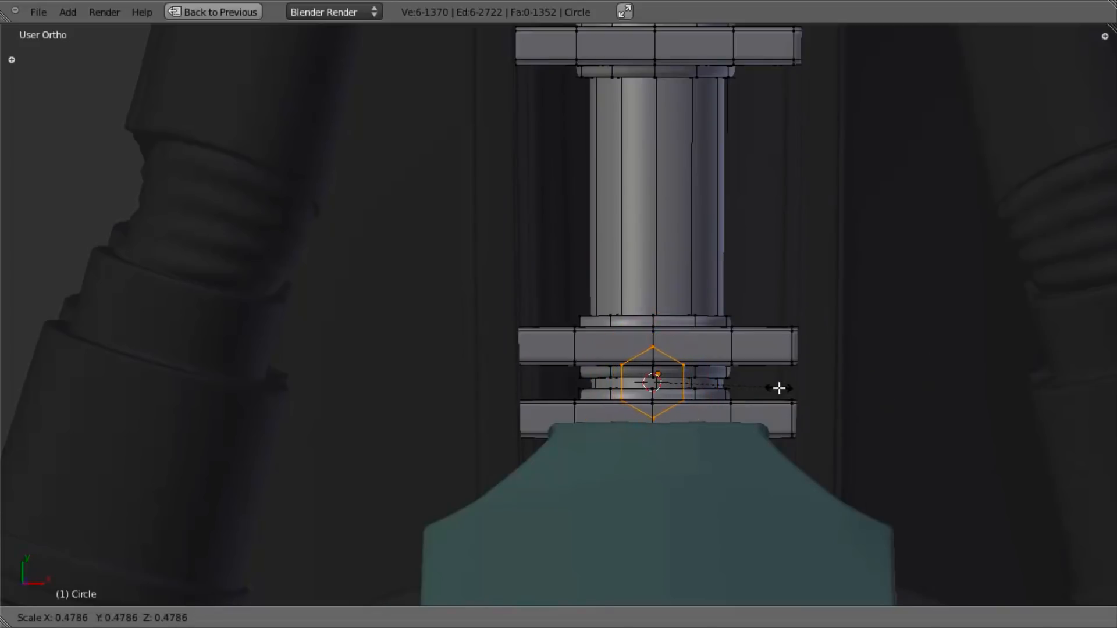
{"action": "left_click", "coordinate": [779, 388]}
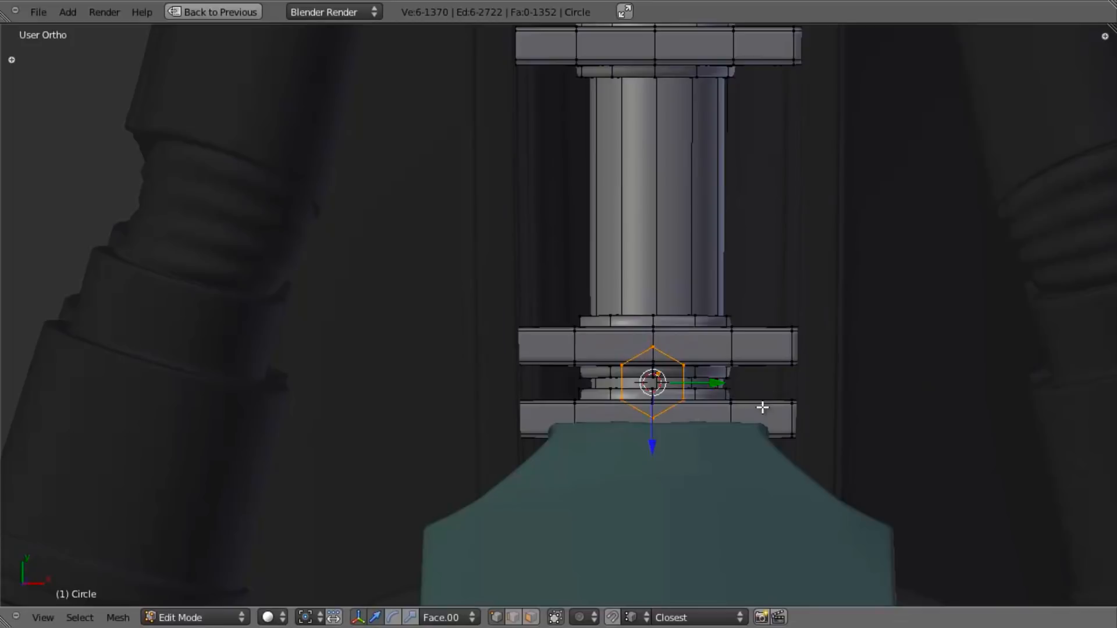
{"action": "scroll", "coordinate": [762, 407], "scroll_direction": "up", "scroll_amount": 2}
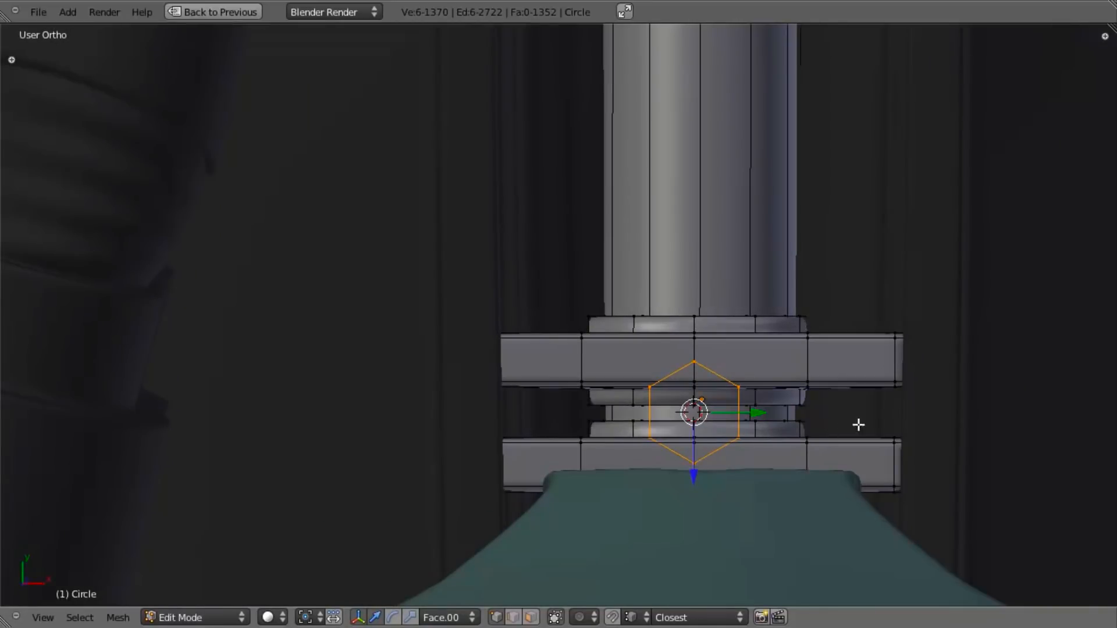
Try to fill the hexagon with triangulated faces, and undo the fill.
{"action": "key", "text": "e"}
{"action": "right_click", "coordinate": [884, 392]}
{"action": "key", "text": "KP_5"}
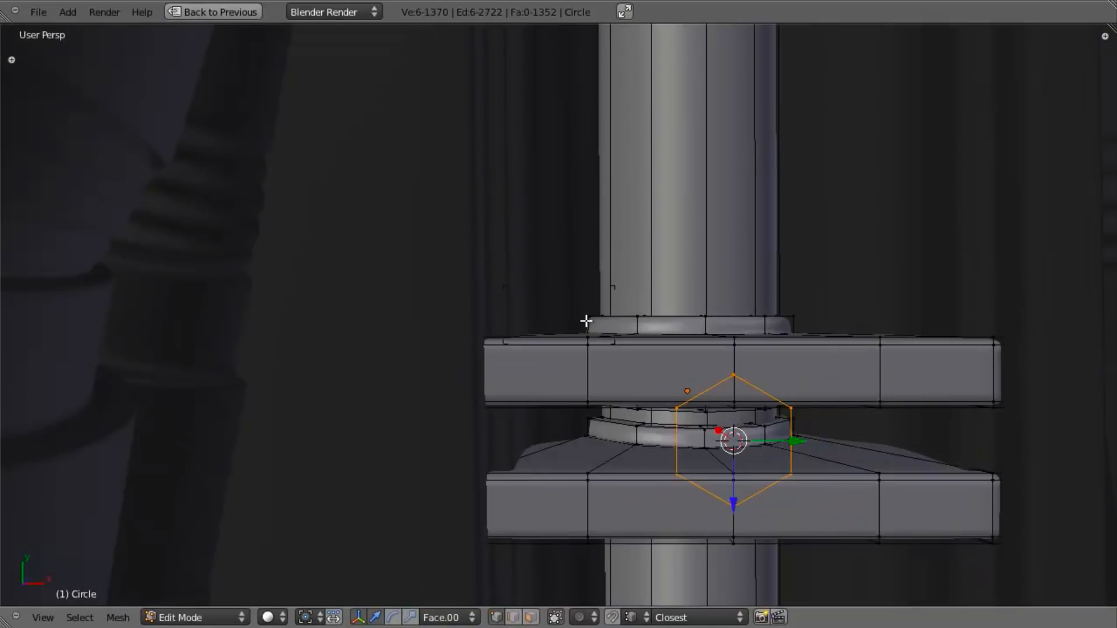
{"action": "key", "text": "KP_5"}
{"action": "key", "text": "alt+f"}
{"action": "middle_click_drag", "start_coordinate": [641, 386], "coordinate": [577, 365], "text": "shift"}
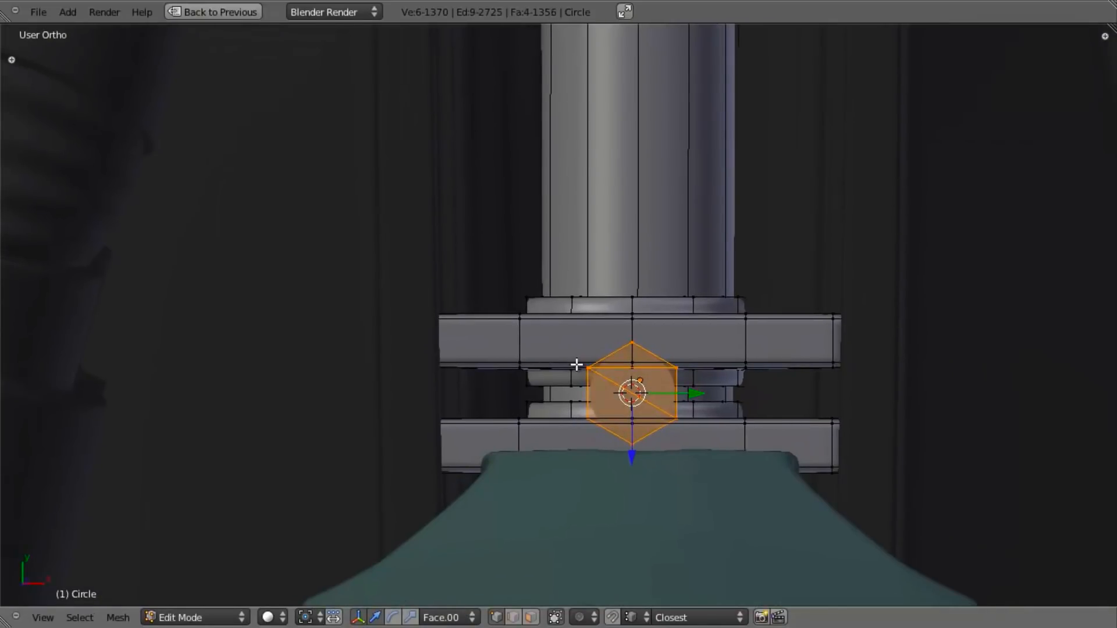
{"action": "scroll", "coordinate": [644, 396], "scroll_direction": "up", "scroll_amount": 6}
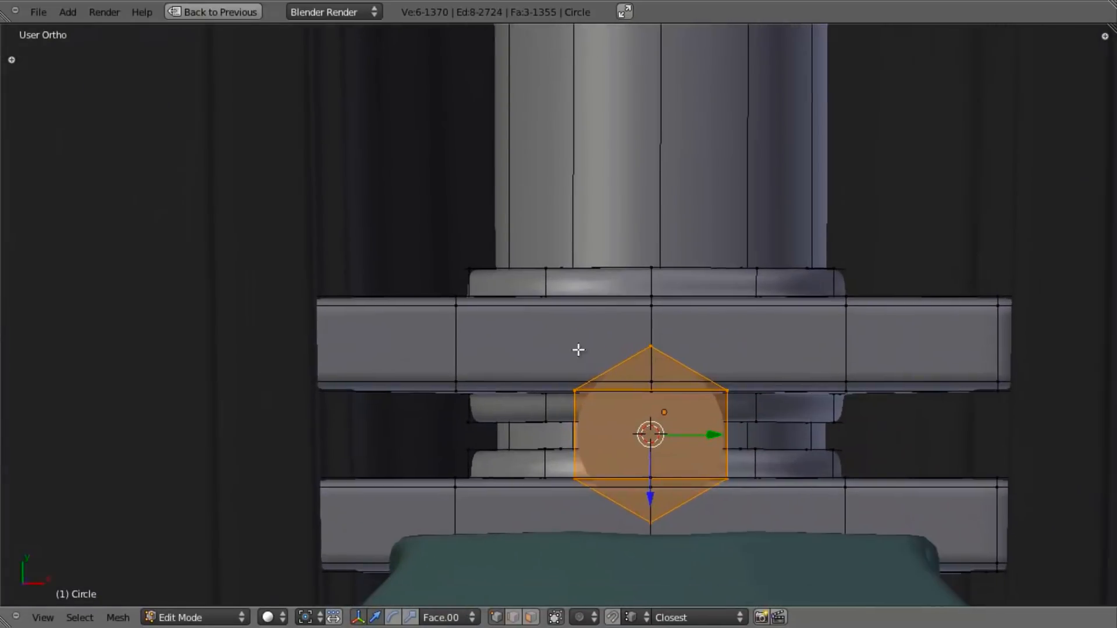
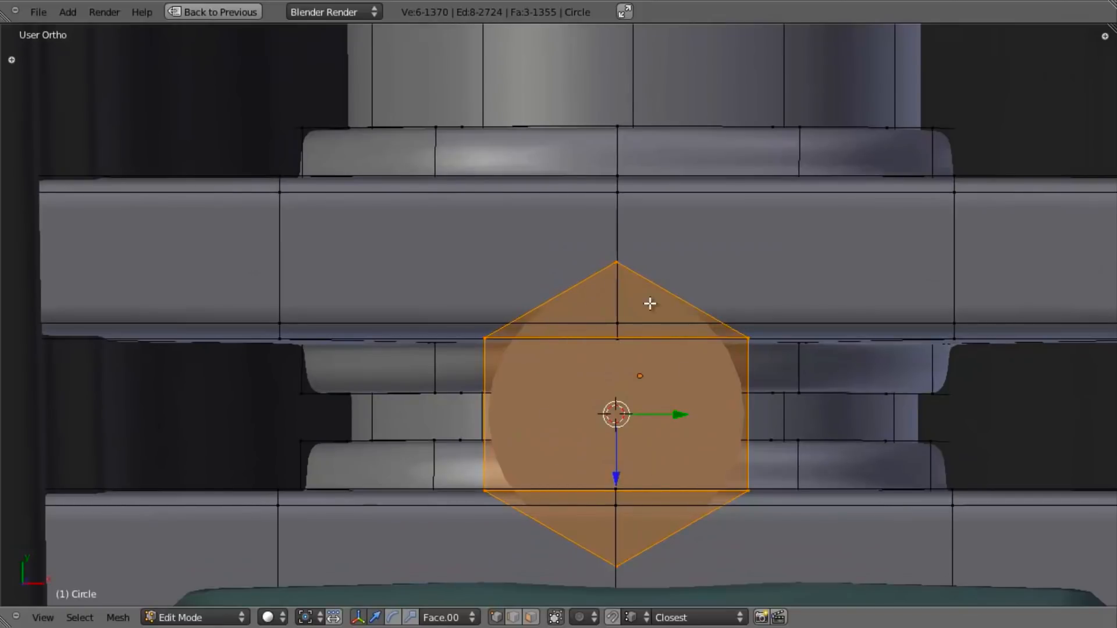
{"action": "key", "text": "ctrl+z"}
In vertex selection mode, fill one half of the hexagon with a face between its upper and lower corners.
{"action": "key", "text": "ctrl+Tab"}
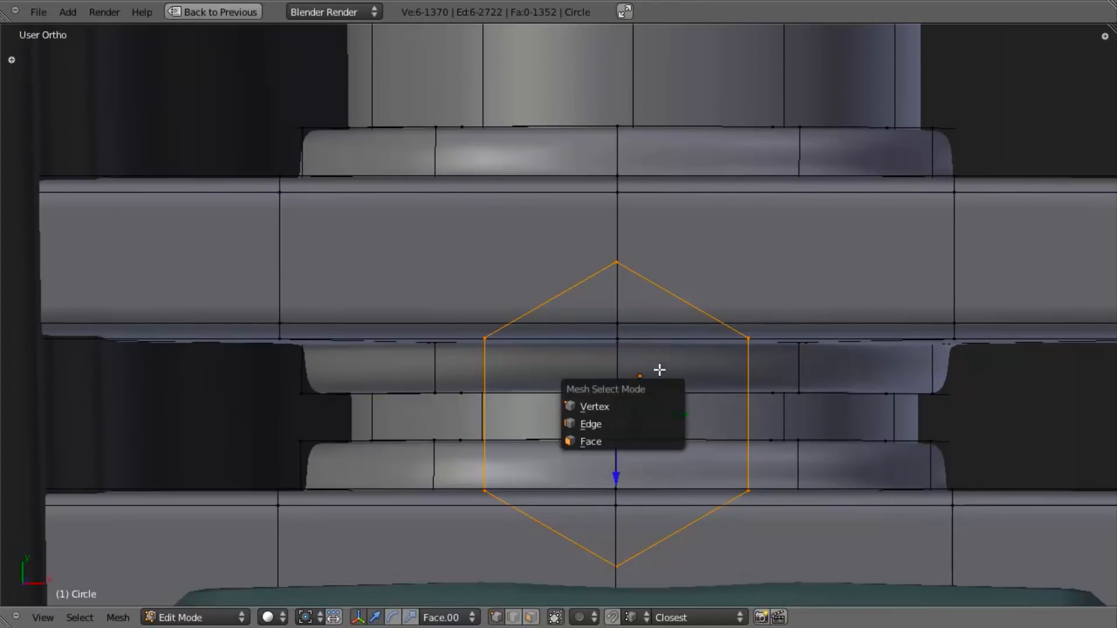
{"action": "left_click", "coordinate": [617, 401]}
{"action": "right_click", "coordinate": [617, 263]}
{"action": "right_click", "coordinate": [493, 343], "text": "shift"}
{"action": "right_click", "coordinate": [487, 503], "text": "shift"}
{"action": "key", "text": "f"}
Fill the other half of the hexagon with a matching face and select the whole hexagon.
{"action": "right_click", "coordinate": [639, 563]}
{"action": "right_click", "coordinate": [739, 495], "text": "shift"}
{"action": "right_click", "coordinate": [741, 329], "text": "shift"}
{"action": "right_click", "coordinate": [613, 267], "text": "shift"}
{"action": "key", "text": "f"}
{"action": "key", "text": "a"}
{"action": "key", "text": "l"}
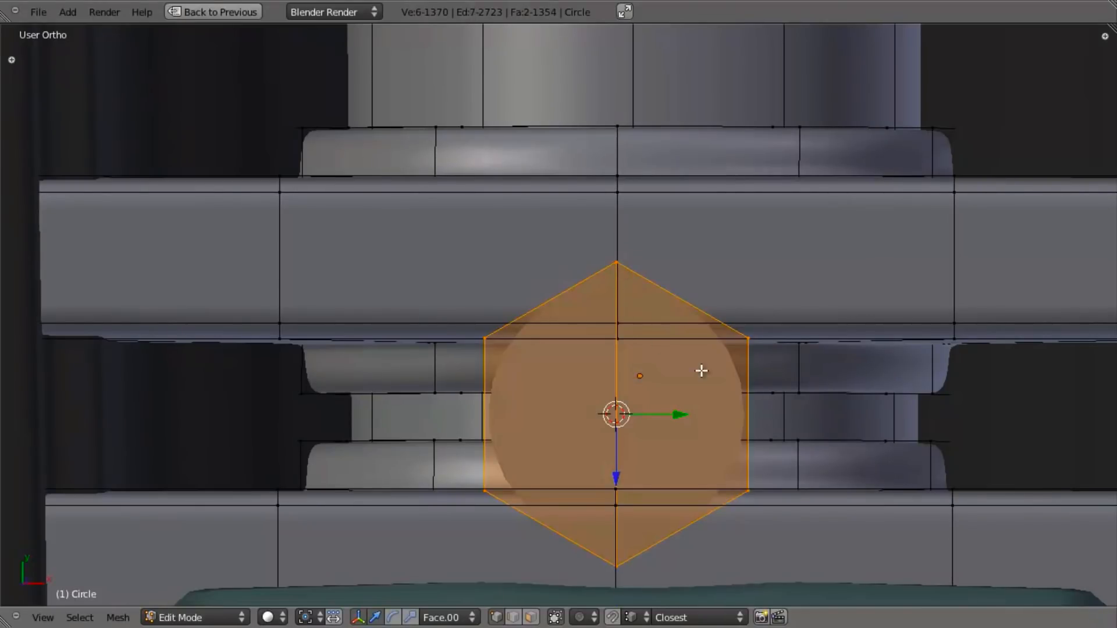
In the wireframe side view, move the hexagon about 0.061 inward along its local X axis and scale it down by about half.
{"action": "key", "text": "KP_3"}
{"action": "scroll", "coordinate": [698, 371], "scroll_direction": "down", "scroll_amount": 6}
{"action": "key", "text": "z"}
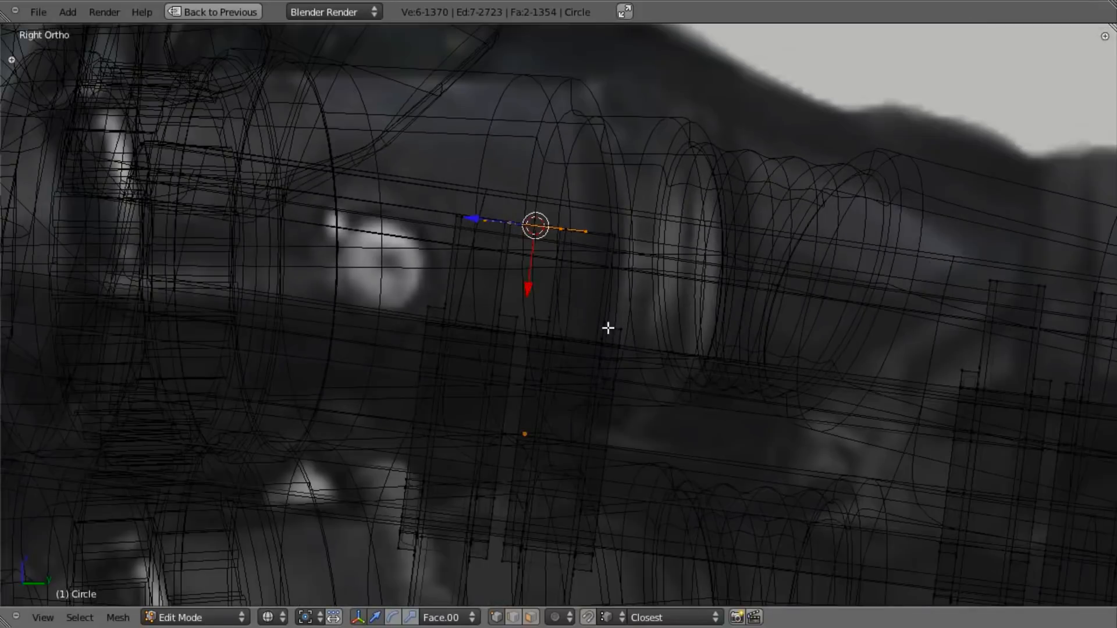
{"action": "middle_click_drag", "start_coordinate": [622, 280], "coordinate": [613, 334], "text": "shift"}
{"action": "scroll", "coordinate": [613, 334], "scroll_direction": "up", "scroll_amount": 2}
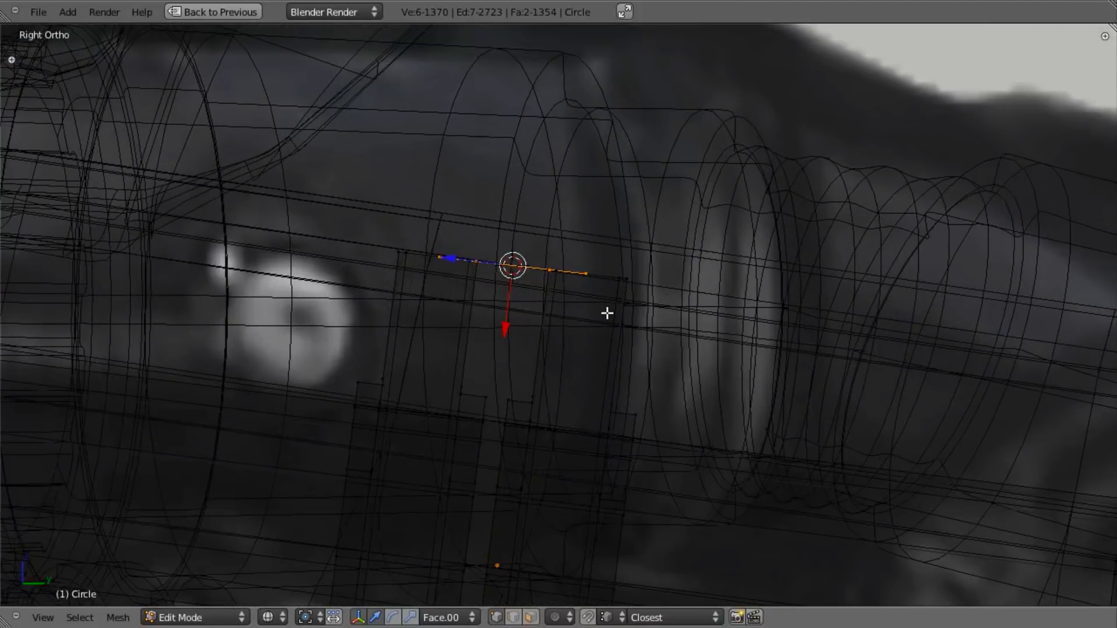
{"action": "key", "text": "g"}
{"action": "key", "text": "x"}
{"action": "key", "text": "x"}
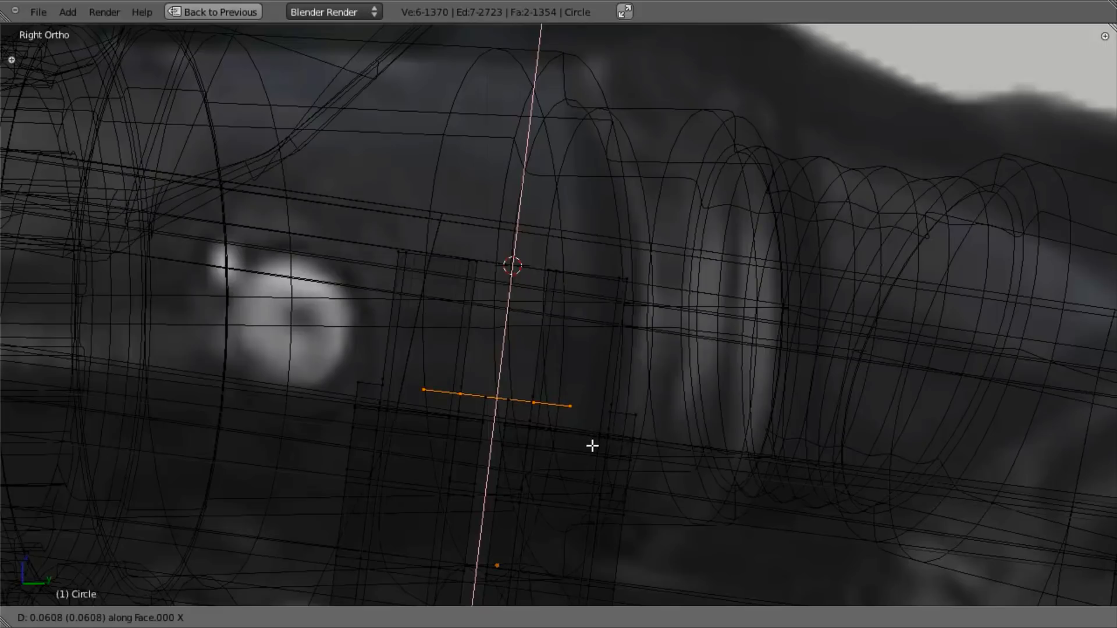
{"action": "left_click", "coordinate": [592, 445]}
{"action": "key", "text": "s"}
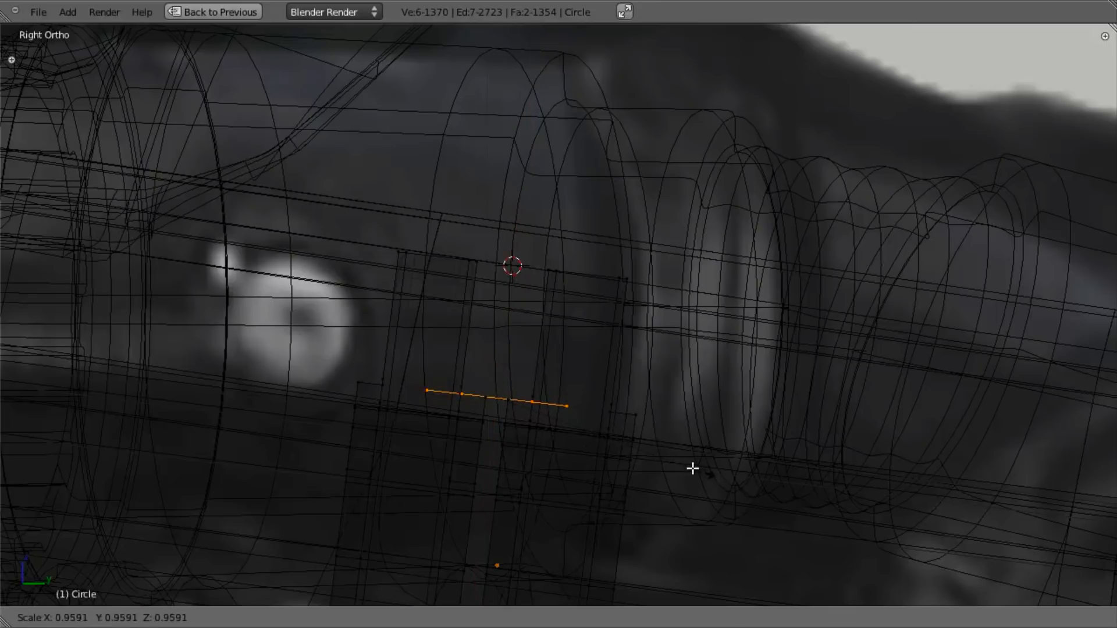
{"action": "left_click", "coordinate": [602, 430]}
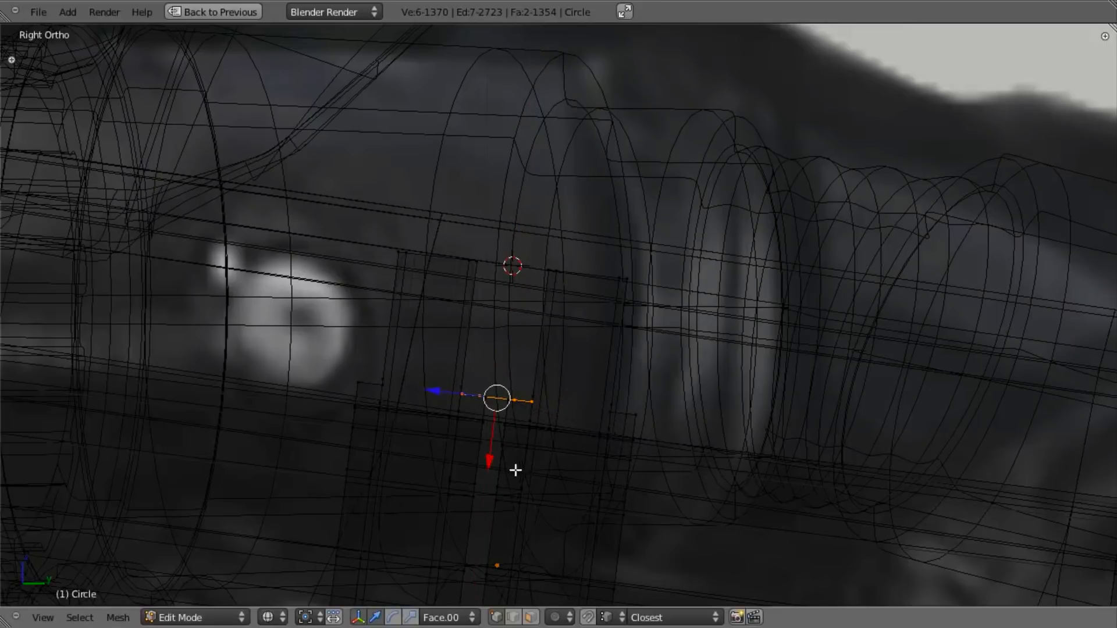
Extrude the hexagon into a bolt shaft about 0.057 long up to the ribs' outer edges, with thin support extrusions at both ends.
{"action": "key", "text": "e"}
{"action": "key", "text": "x"}
{"action": "left_click", "coordinate": [538, 424]}
{"action": "key", "text": "e"}
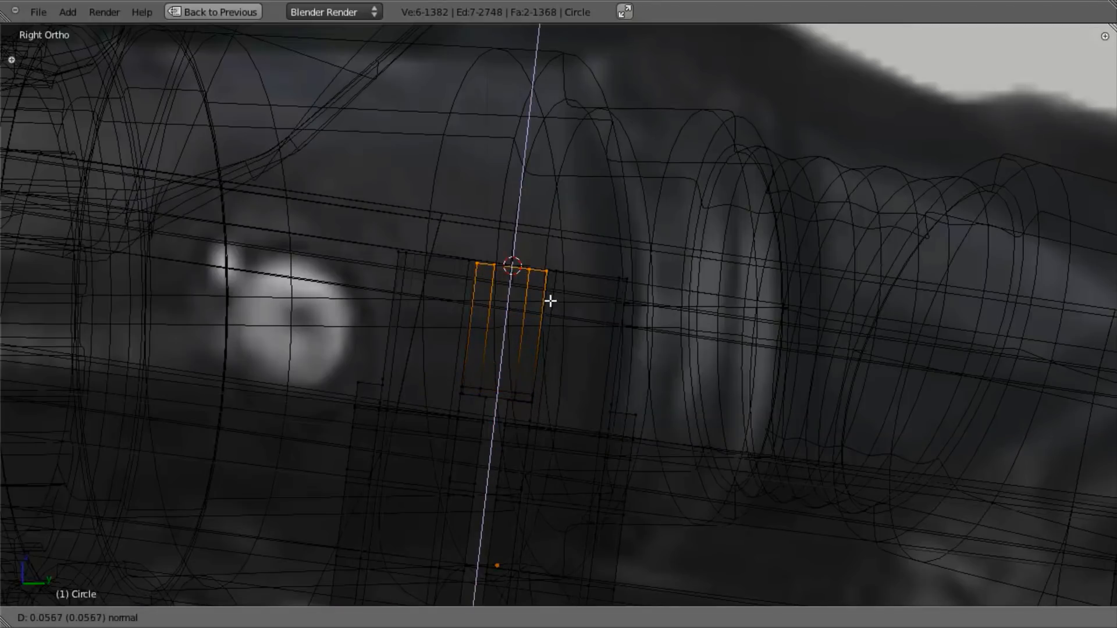
{"action": "left_click", "coordinate": [551, 301]}
{"action": "key", "text": "e"}
{"action": "left_click", "coordinate": [552, 300]}
{"action": "scroll", "coordinate": [553, 300], "scroll_direction": "up", "scroll_amount": 3}
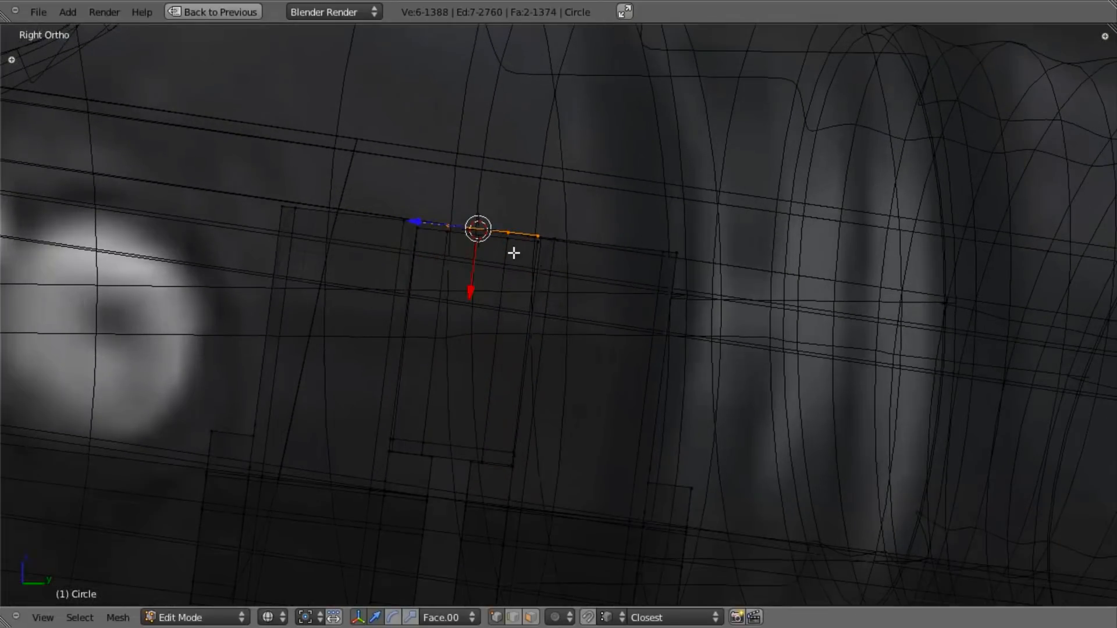
Extrude the shaft's end and scale it outward in stages to form the wide underside of the bolt head.
{"action": "key", "text": "e"}
{"action": "left_click", "coordinate": [565, 285]}
{"action": "key", "text": "s"}
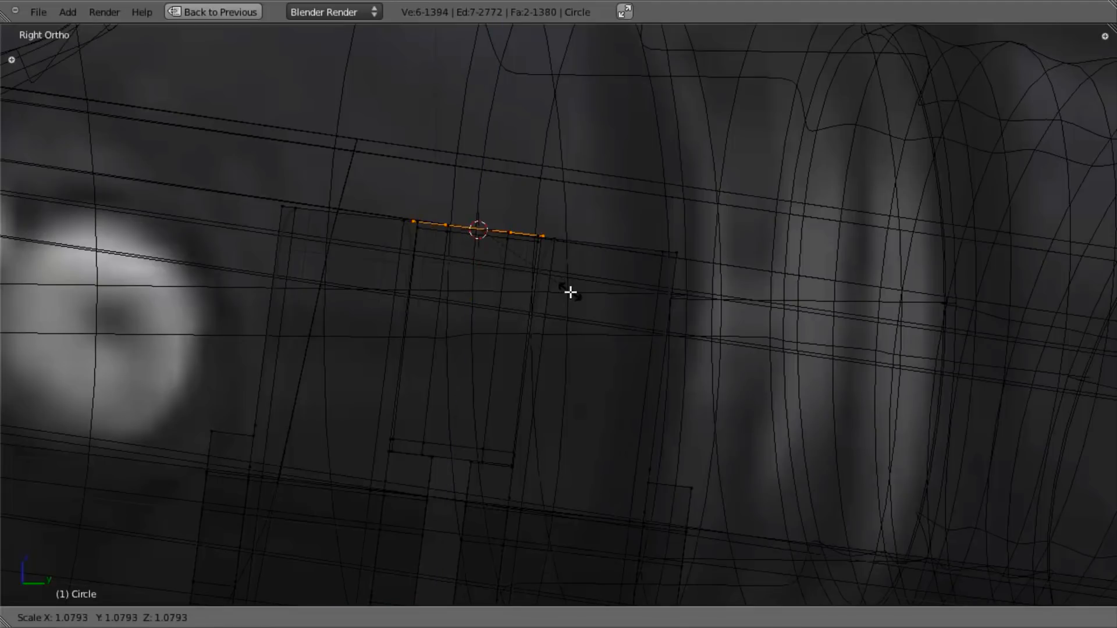
{"action": "left_click", "coordinate": [574, 297]}
{"action": "key", "text": "e"}
{"action": "left_click", "coordinate": [589, 310]}
{"action": "key", "text": "s"}
{"action": "left_click", "coordinate": [706, 403]}
{"action": "key", "text": "s"}
{"action": "left_click", "coordinate": [716, 405]}
Extrude the bolt head outward by about 0.009 and taper its top face to about 0.67.
{"action": "key", "text": "e"}
{"action": "left_click", "coordinate": [716, 402]}
{"action": "key", "text": "e"}
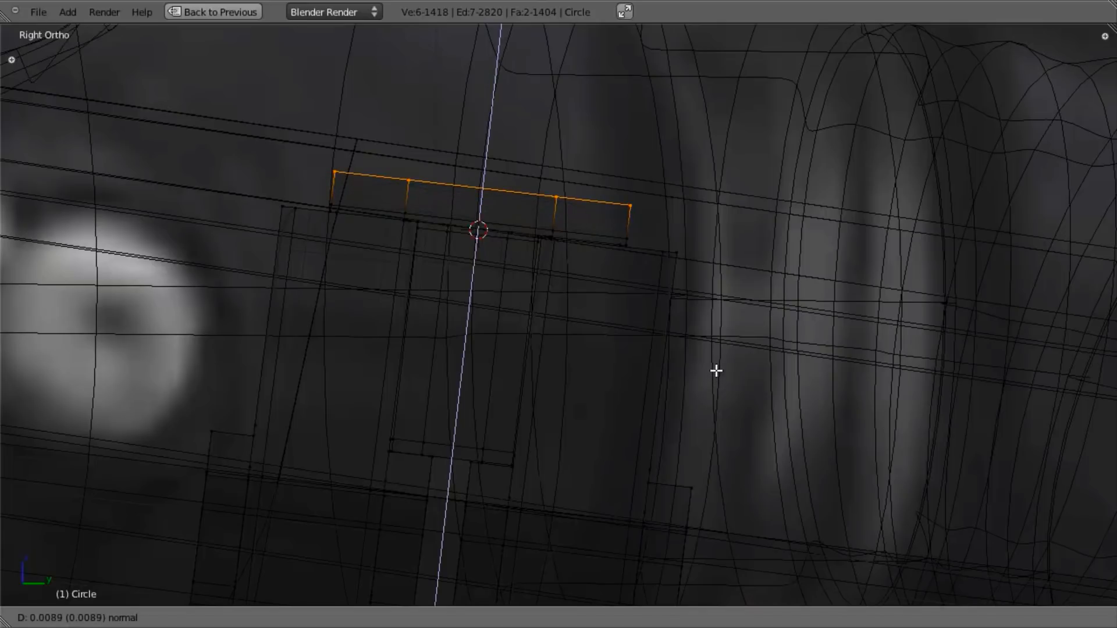
{"action": "left_click", "coordinate": [714, 376]}
{"action": "key", "text": "s"}
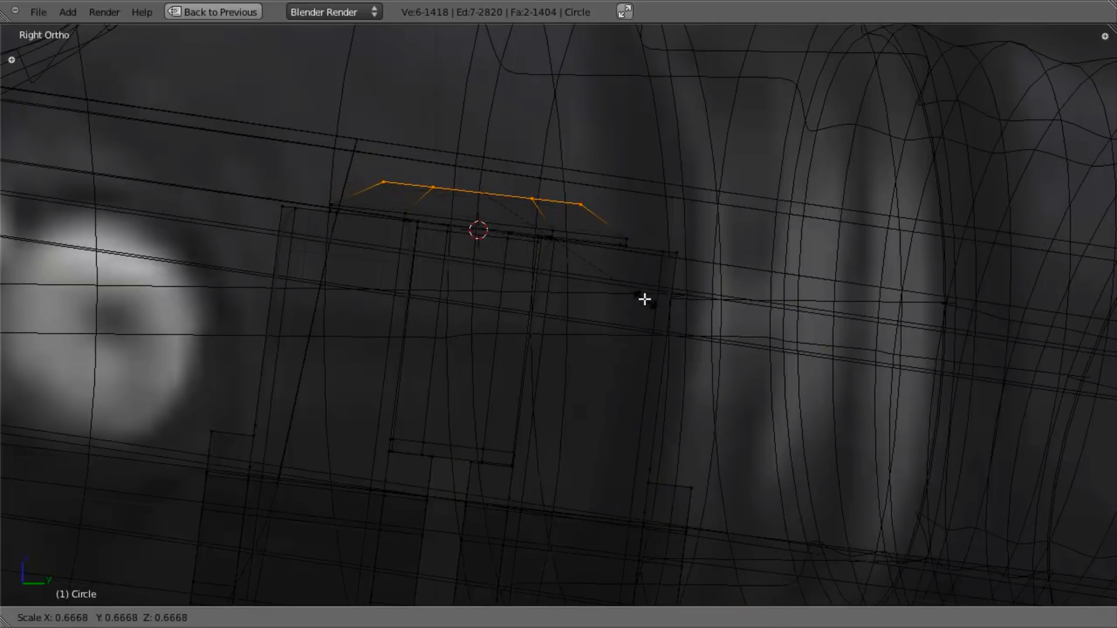
{"action": "left_click", "coordinate": [643, 295]}
Extrude the bolt head's top face and scale it slightly inward to form a narrow border.
{"action": "key", "text": "e"}
{"action": "left_click", "coordinate": [715, 326]}
{"action": "key", "text": "s"}
{"action": "left_click", "coordinate": [702, 310]}
Select the outer edge loop around the bolt head's top face and give it a crease of 0.8.
{"action": "middle_click_drag", "start_coordinate": [544, 213], "coordinate": [534, 414]}
{"action": "key", "text": "z"}
{"action": "scroll", "coordinate": [603, 224], "scroll_direction": "up", "scroll_amount": 2}
{"action": "key", "text": "a"}
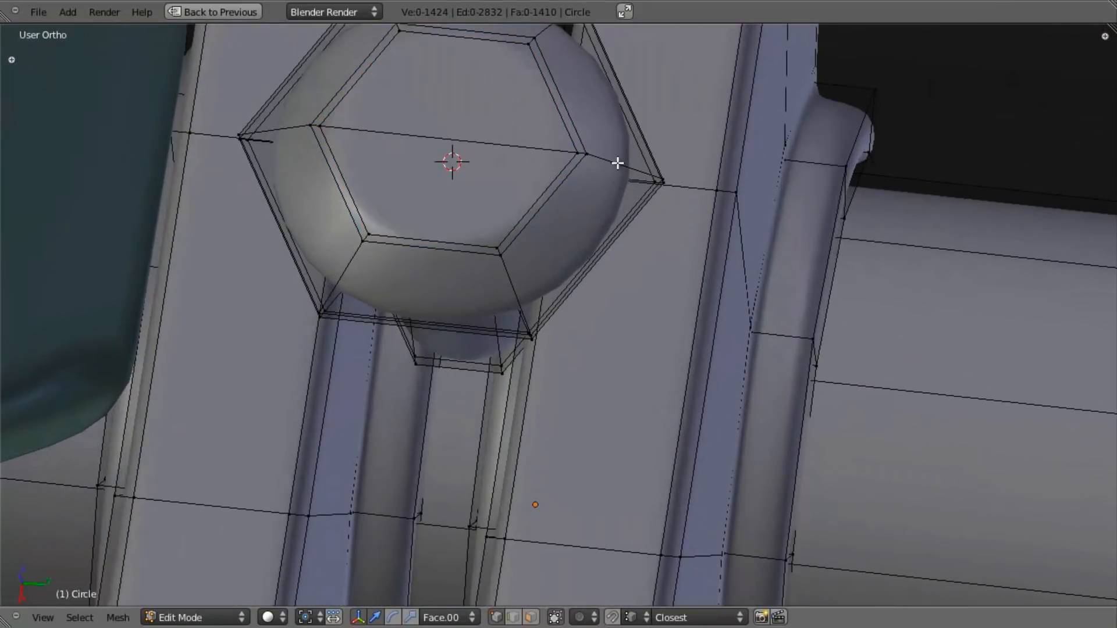
{"action": "key", "text": "ctrl+r"}
{"action": "left_click", "coordinate": [597, 175]}
{"action": "left_click", "coordinate": [570, 190]}
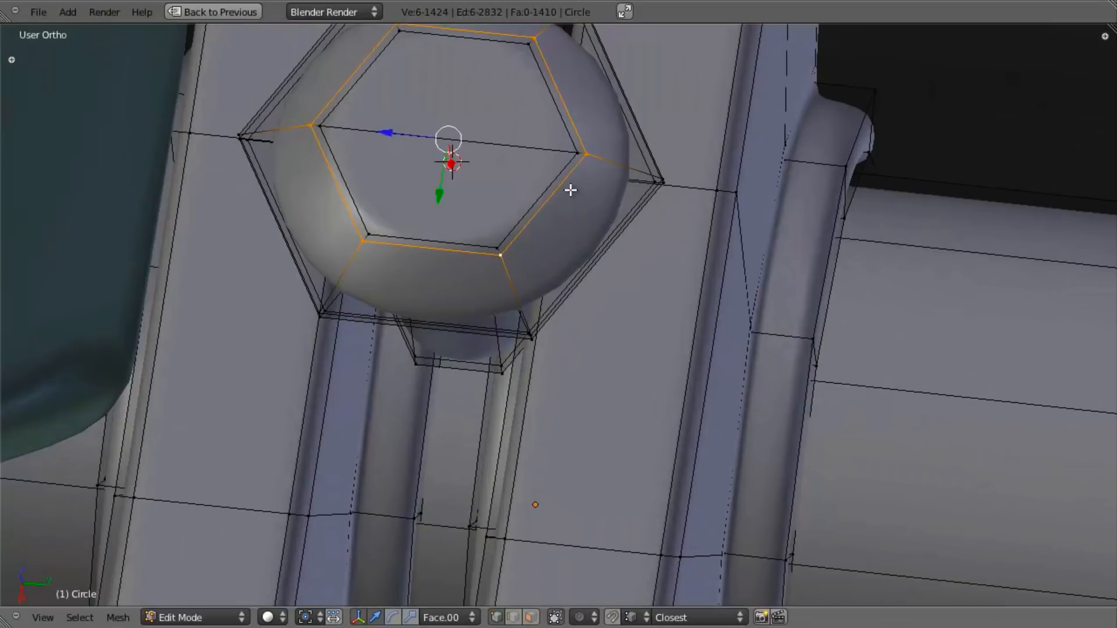
{"action": "key", "text": "shift+e"}
{"action": "type", "text": "0.8"}
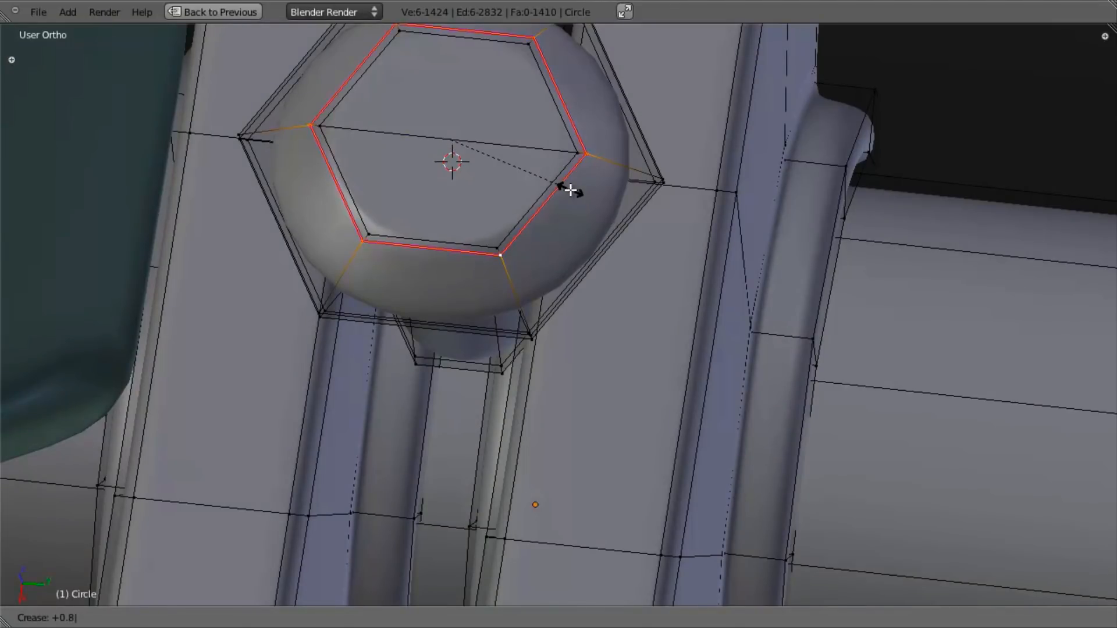
{"action": "key", "text": "Return"}
Select the bolt head's wide outer rim loop and give it a crease of 1.
{"action": "key", "text": "a"}
{"action": "right_click", "coordinate": [567, 289], "text": "alt"}
{"action": "middle_click_drag", "start_coordinate": [526, 361], "coordinate": [496, 329]}
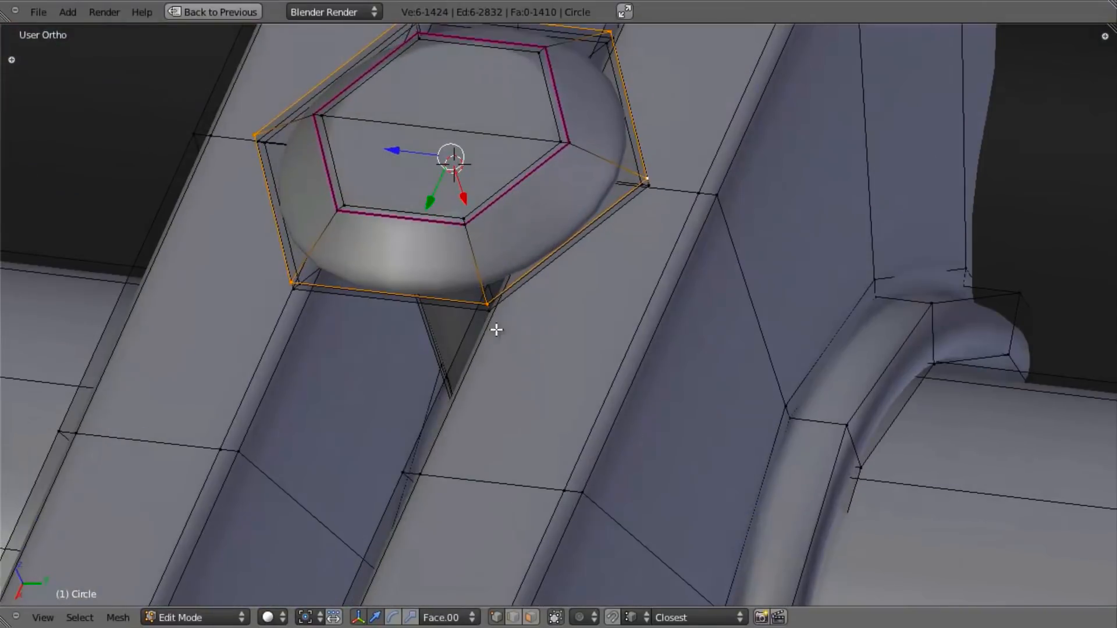
{"action": "key", "text": "shift+e"}
{"action": "type", "text": "1"}
{"action": "key", "text": "Return"}
Inspect the finished bolt between the paired ribs in shaded display outside mesh editing.
{"action": "key", "text": "Tab"}
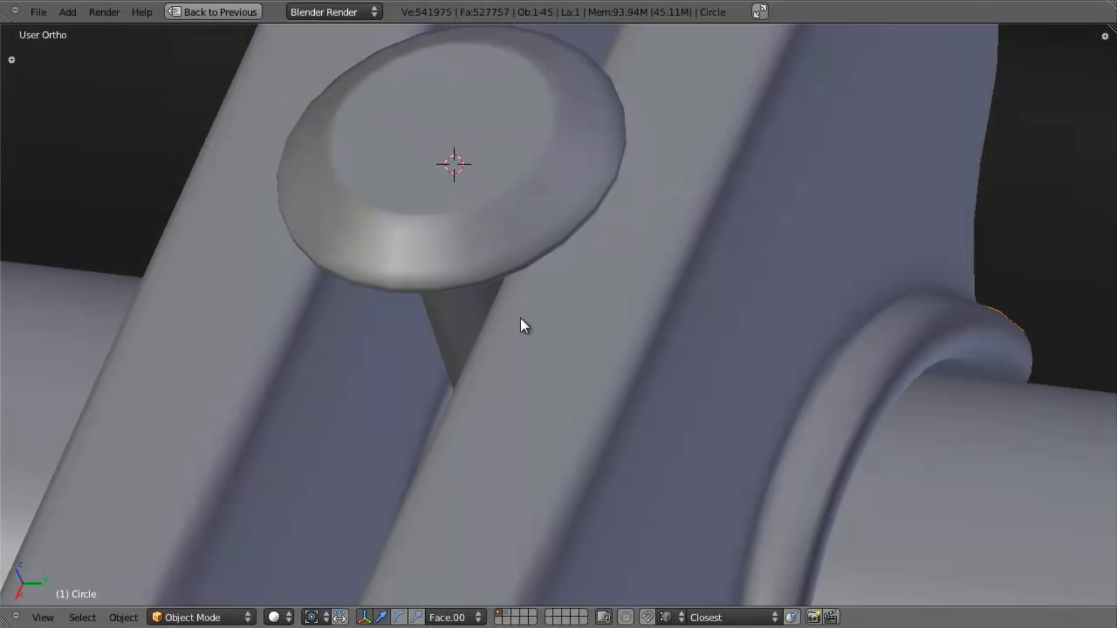
{"action": "scroll", "coordinate": [521, 318], "scroll_direction": "down", "scroll_amount": 8}
{"action": "scroll", "coordinate": [519, 363], "scroll_direction": "down", "scroll_amount": 3}
{"action": "mouse_move", "coordinate": [507, 344]}
{"action": "middle_mouse_down"}
{"action": "mouse_move", "coordinate": [511, 417]}
{"action": "mouse_move", "coordinate": [524, 371]}
{"action": "mouse_move", "coordinate": [573, 374]}
{"action": "mouse_move", "coordinate": [608, 311]}
{"action": "mouse_move", "coordinate": [617, 366]}
{"action": "middle_mouse_up"}
{"action": "scroll", "coordinate": [524, 371], "scroll_direction": "up", "scroll_amount": 5}
{"action": "key", "text": "z"}
{"action": "key", "text": "z"}
In wireframe mesh editing, select the circular edge loop on the inner side of the rib pair and extrude it in place twice.
{"action": "key", "text": "KP_3"}
{"action": "key", "text": "z"}
{"action": "key", "text": "Tab"}
{"action": "scroll", "coordinate": [606, 414], "scroll_direction": "up", "scroll_amount": 6}
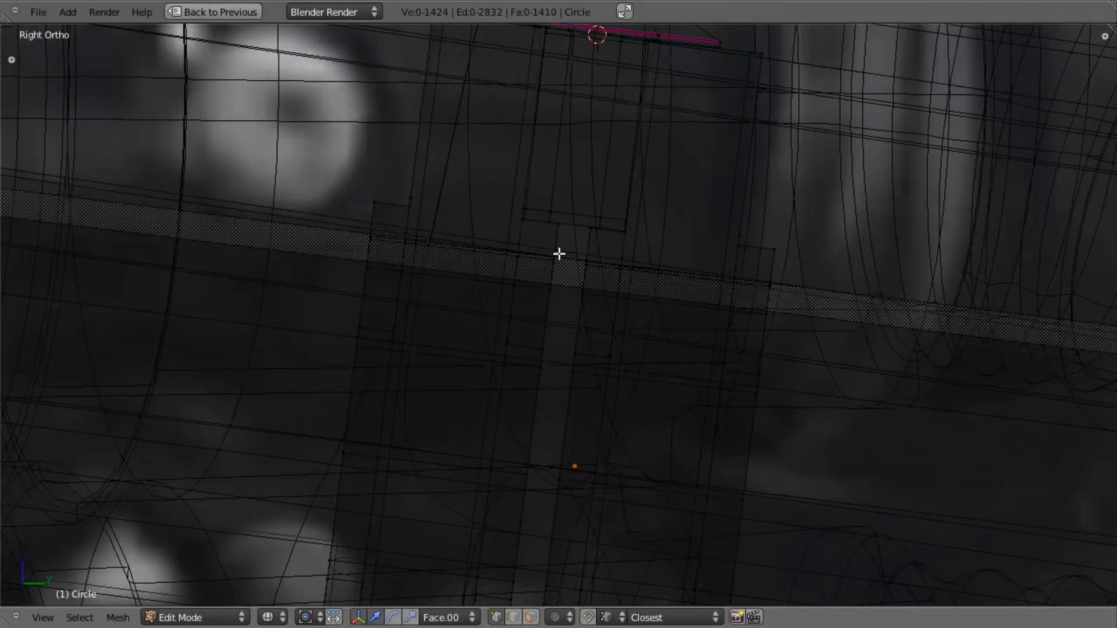
{"action": "middle_click_drag", "start_coordinate": [557, 204], "coordinate": [531, 165]}
{"action": "right_click", "coordinate": [511, 161], "text": "alt"}
{"action": "key", "text": "KP_3"}
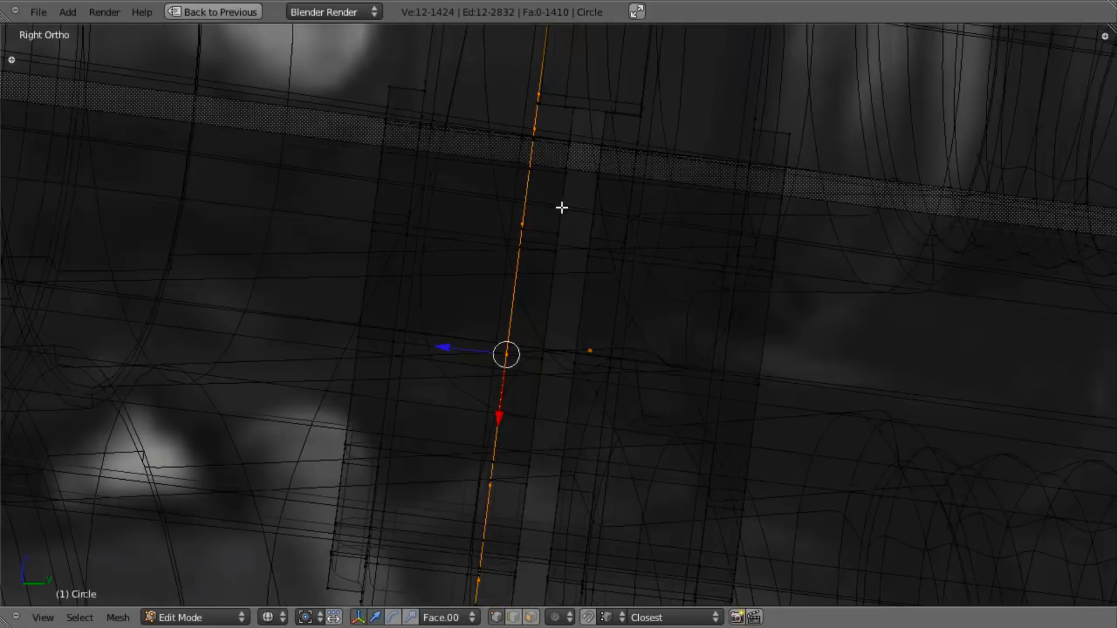
{"action": "key", "text": "e"}
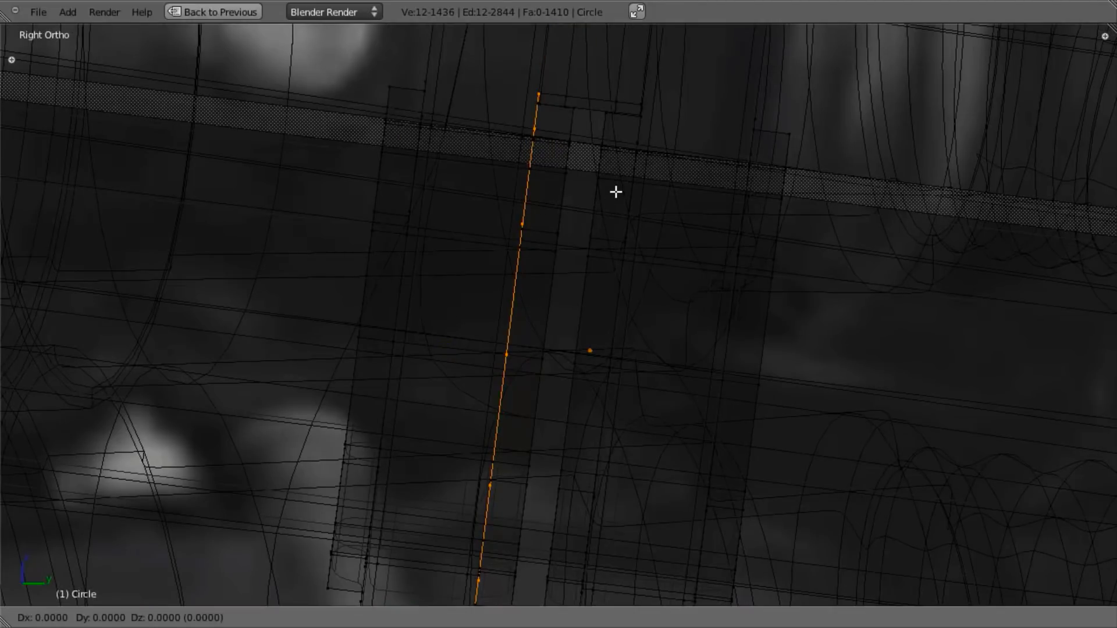
{"action": "right_click", "coordinate": [616, 192]}
{"action": "key", "text": "e"}
{"action": "right_click", "coordinate": [647, 120]}
{"action": "middle_click_drag", "start_coordinate": [648, 162], "coordinate": [653, 166]}
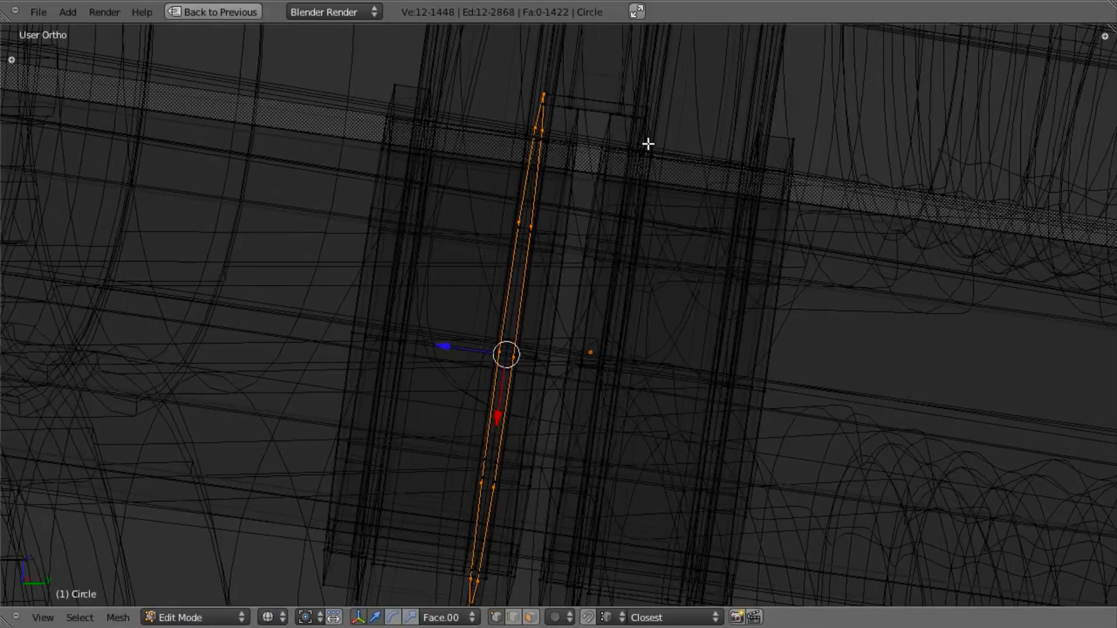
Move the selected end ring of the 12-sided spacer cylinder along its local Z axis to widen it between the bracket plates.
{"action": "key", "text": "g"}
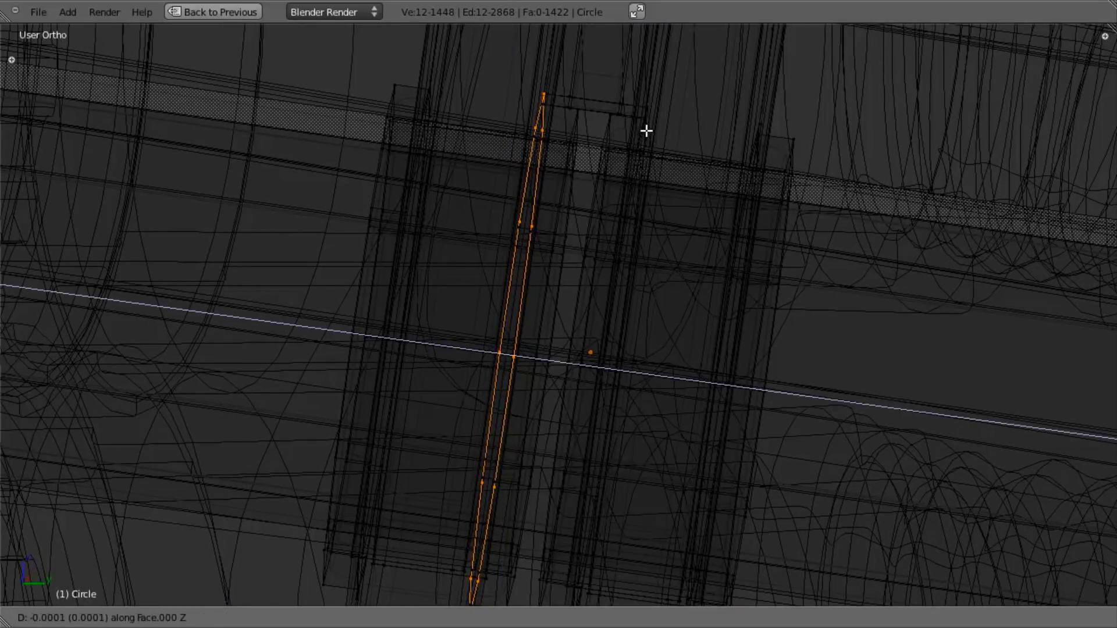
{"action": "left_click", "coordinate": [646, 110]}
{"action": "key", "text": "KP_3"}
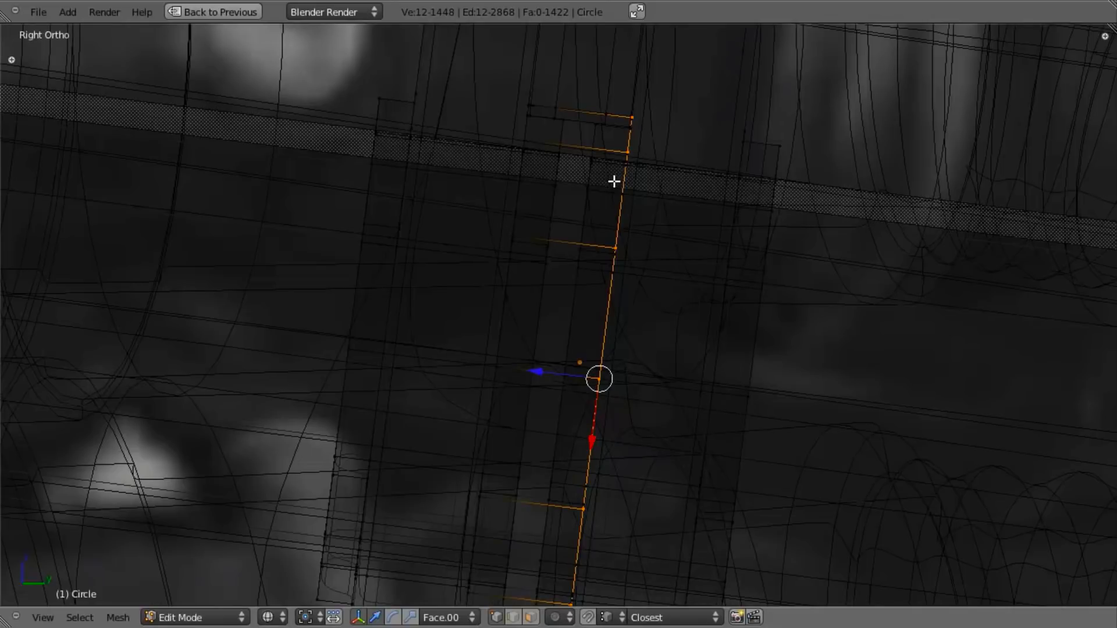
{"action": "key", "text": "z"}
{"action": "key", "text": "z"}
Expand the selection to the whole spacer cylinder and scale it up uniformly to about 1.2 times.
{"action": "key", "text": "ctrl+KP_Add"}
{"action": "scroll", "coordinate": [760, 354], "scroll_direction": "down", "scroll_amount": 3}
{"action": "scroll", "coordinate": [756, 358], "scroll_direction": "up", "scroll_amount": 1}
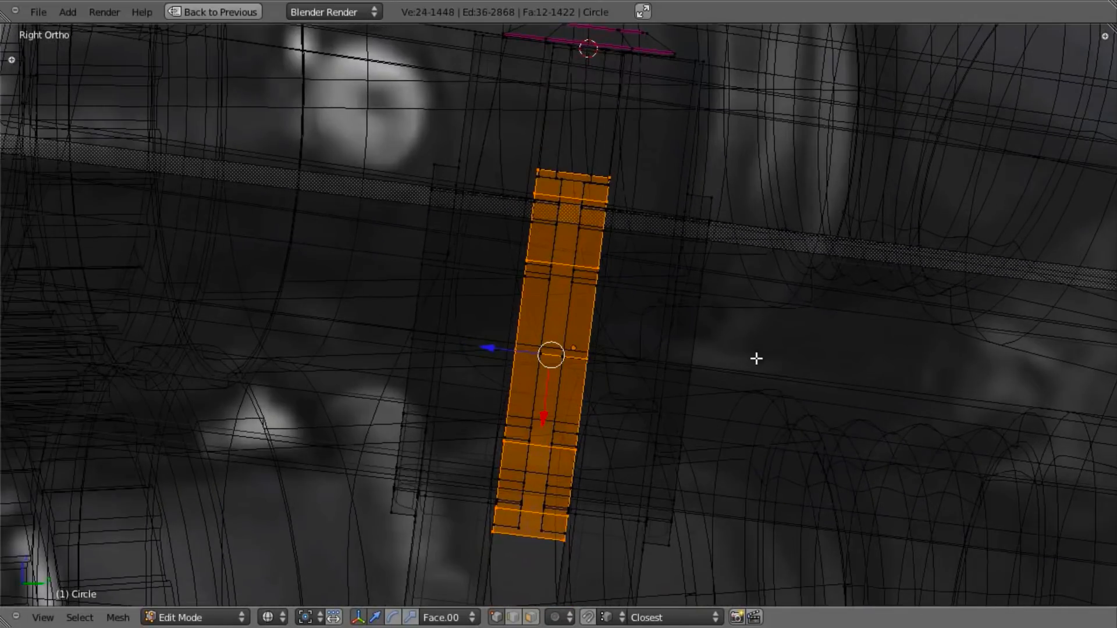
{"action": "key", "text": "s"}
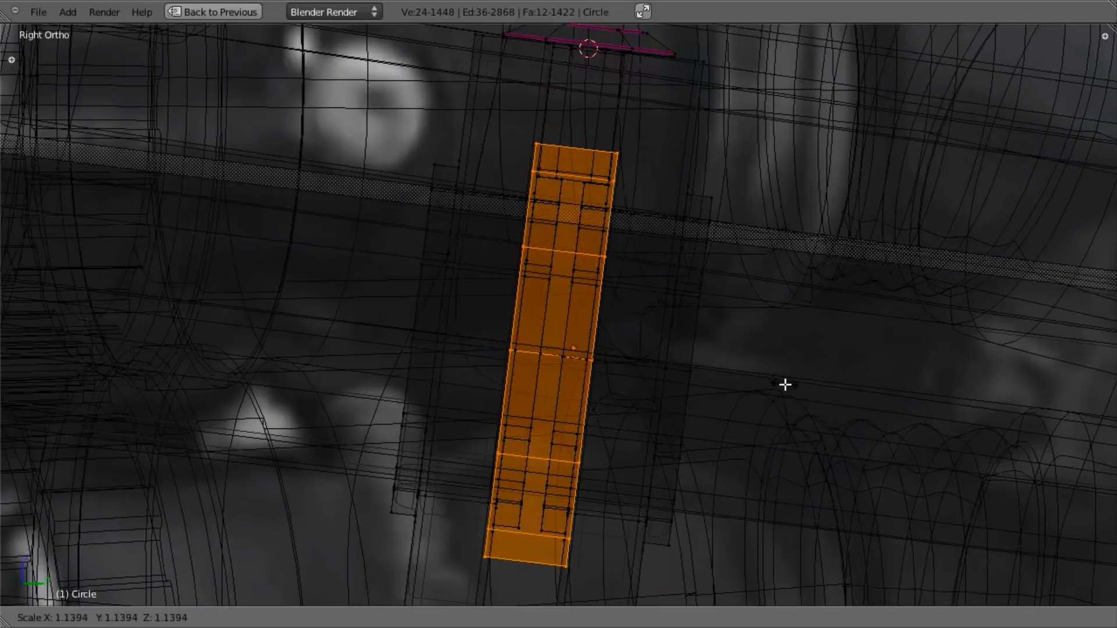
{"action": "left_click", "coordinate": [803, 397]}
{"action": "key", "text": "z"}
{"action": "mouse_move", "coordinate": [802, 396]}
{"action": "middle_mouse_down"}
{"action": "mouse_move", "coordinate": [680, 180]}
{"action": "mouse_move", "coordinate": [630, 324]}
{"action": "mouse_move", "coordinate": [623, 389]}
{"action": "middle_mouse_up"}
{"action": "key", "text": "Tab"}
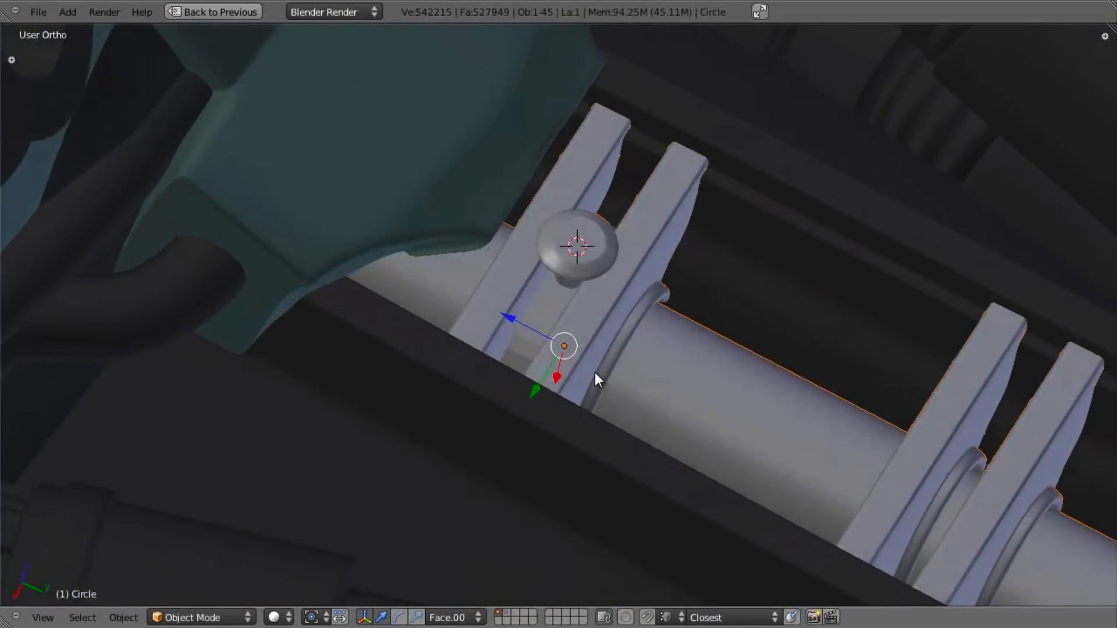
Select the entire pipe and bracket mesh in Edit Mode and run a Specials operation on it.
{"action": "key", "text": "z"}
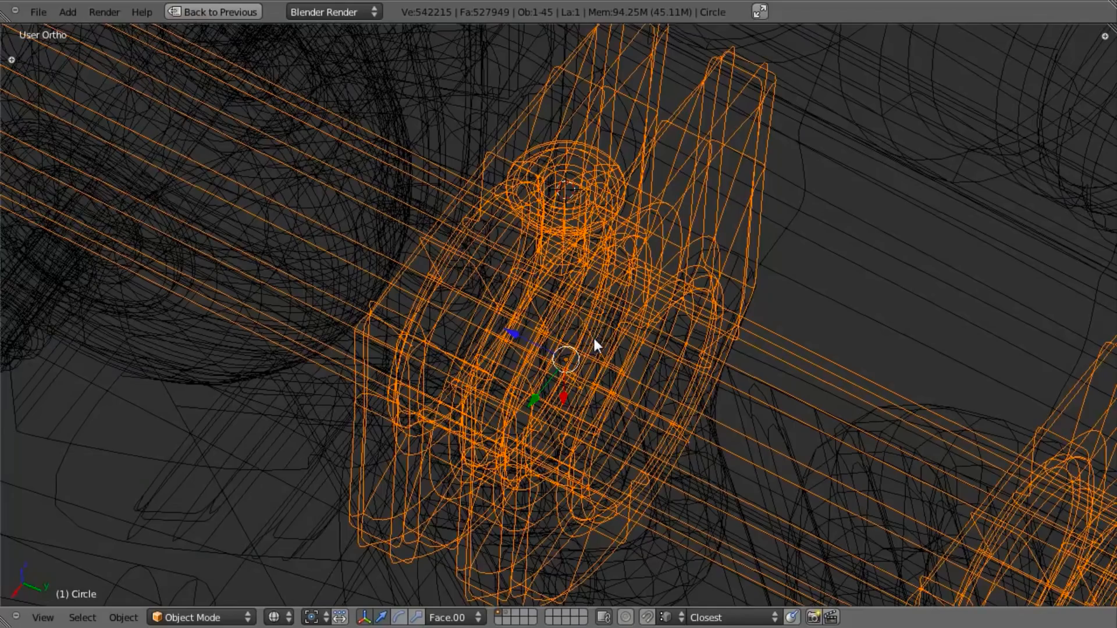
{"action": "key", "text": "z"}
{"action": "key", "text": "z"}
{"action": "key", "text": "KP_3"}
{"action": "key", "text": "z"}
{"action": "key", "text": "Tab"}
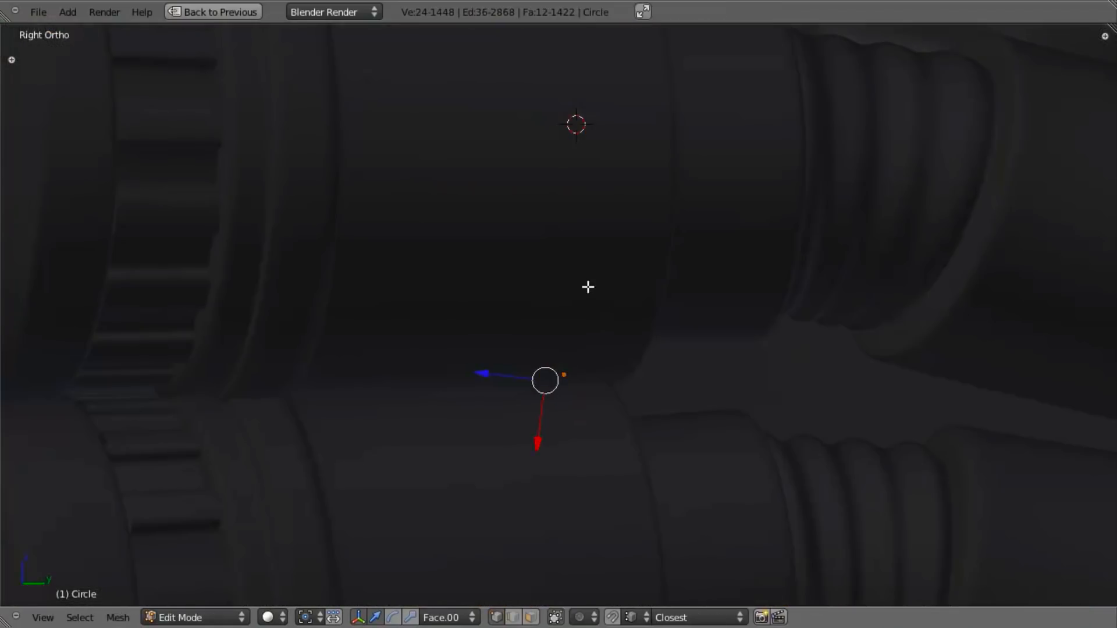
{"action": "scroll", "coordinate": [588, 286], "scroll_direction": "up", "scroll_amount": 3}
{"action": "key", "text": "z"}
{"action": "middle_click_drag", "start_coordinate": [569, 288], "coordinate": [573, 255], "text": "shift"}
{"action": "key", "text": "a"}
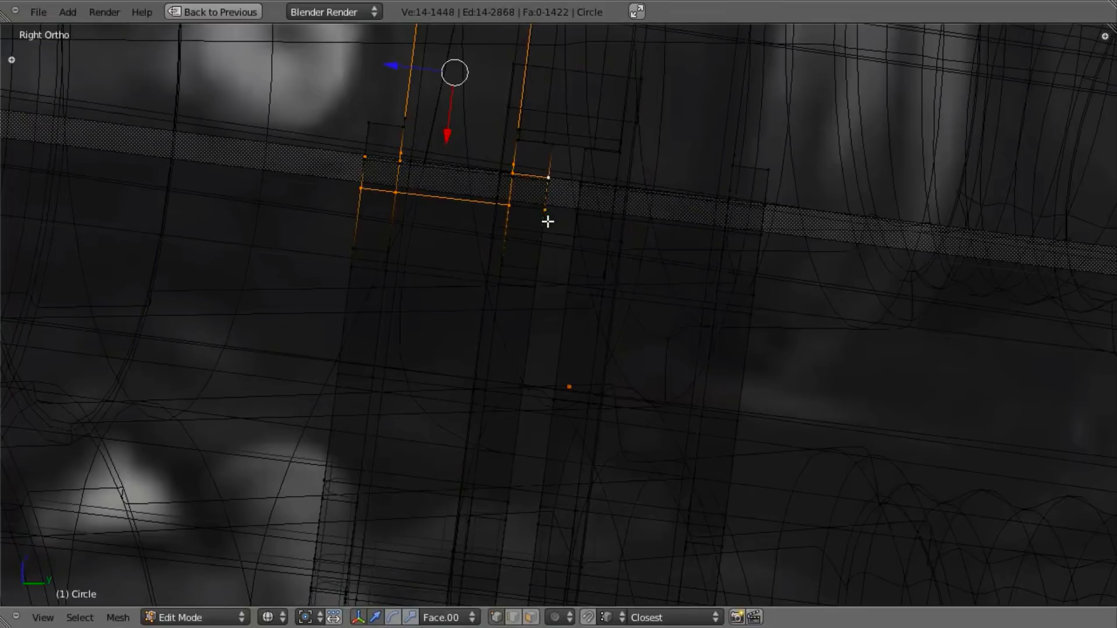
{"action": "scroll", "coordinate": [543, 251], "scroll_direction": "down", "scroll_amount": 2}
{"action": "key", "text": "a"}
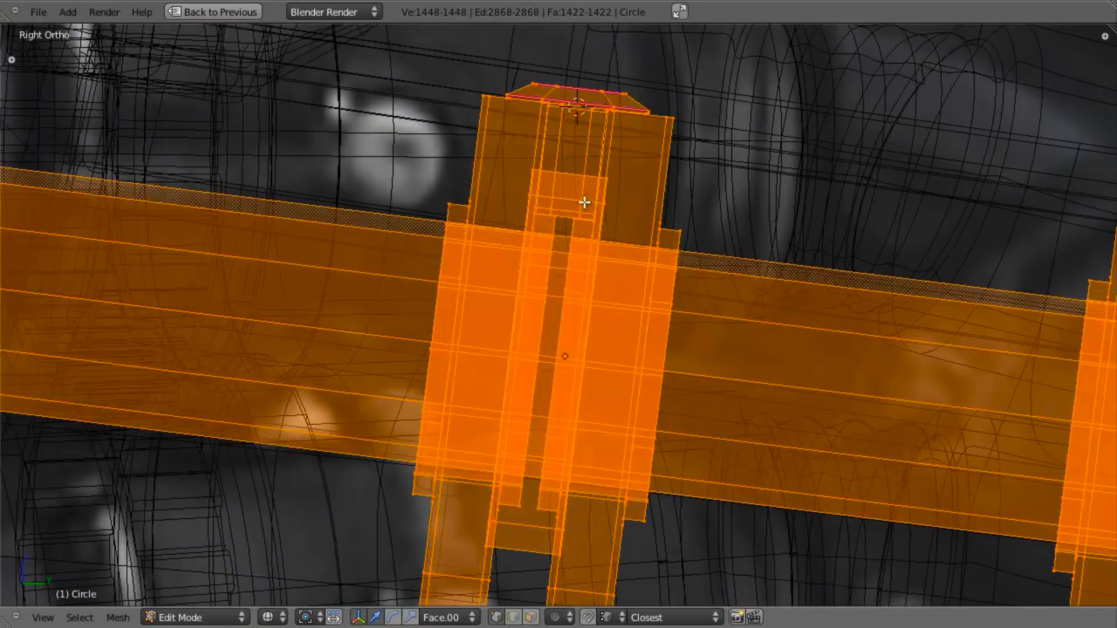
{"action": "key", "text": "w"}
{"action": "left_click", "coordinate": [589, 202]}
{"action": "scroll", "coordinate": [595, 207], "scroll_direction": "down", "scroll_amount": 4}
{"action": "mouse_move", "coordinate": [588, 231]}
{"action": "middle_mouse_down"}
{"action": "mouse_move", "coordinate": [564, 246]}
{"action": "mouse_move", "coordinate": [630, 331]}
{"action": "mouse_move", "coordinate": [577, 430]}
{"action": "middle_mouse_up"}
{"action": "key", "text": "z"}
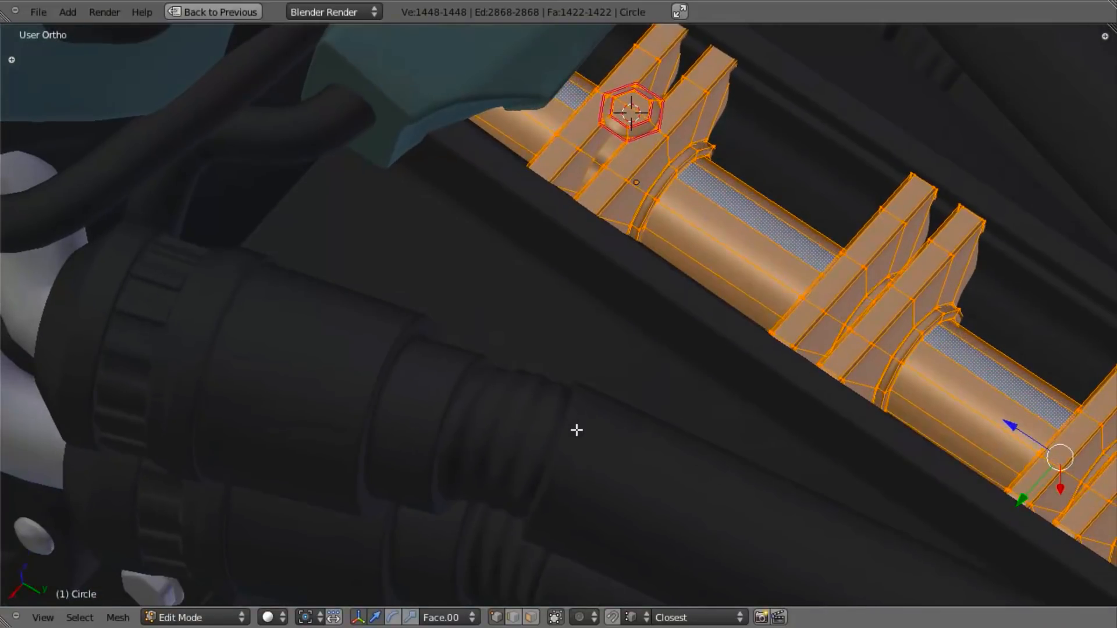
Select only the spacer cylinder under the first bolt and scale it up uniformly to about 1.16 times.
{"action": "middle_click_drag", "start_coordinate": [641, 225], "coordinate": [553, 304], "text": "shift"}
{"action": "key", "text": "a"}
{"action": "key", "text": "Tab"}
{"action": "key", "text": "Tab"}
{"action": "middle_click_drag", "start_coordinate": [590, 262], "coordinate": [597, 226]}
{"action": "key", "text": "z"}
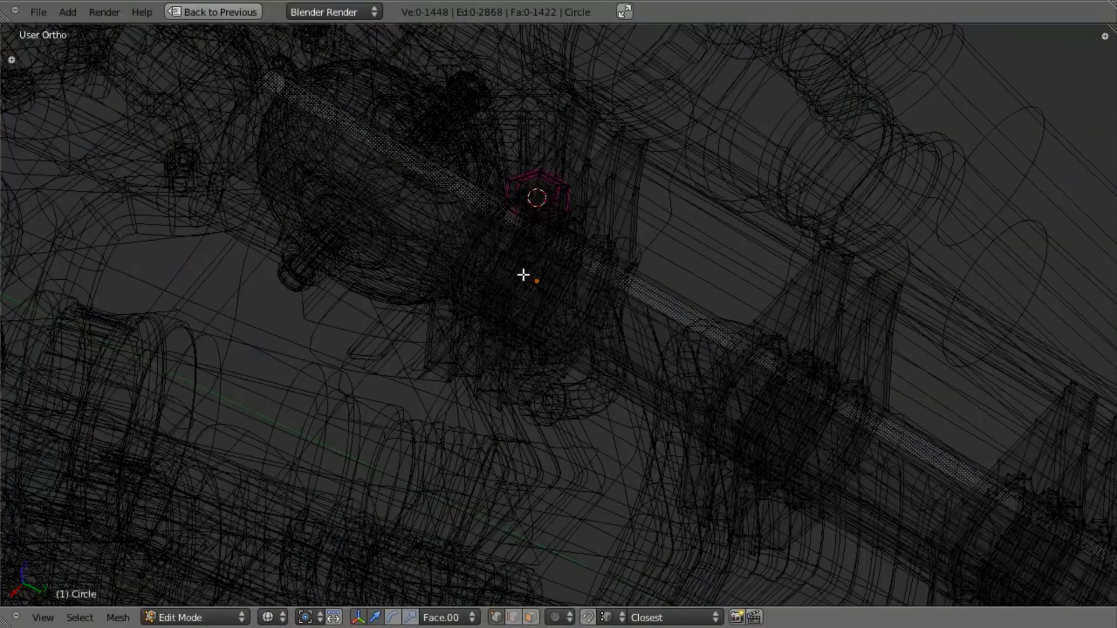
{"action": "scroll", "coordinate": [524, 277], "scroll_direction": "up", "scroll_amount": 5}
{"action": "key", "text": "KP_3"}
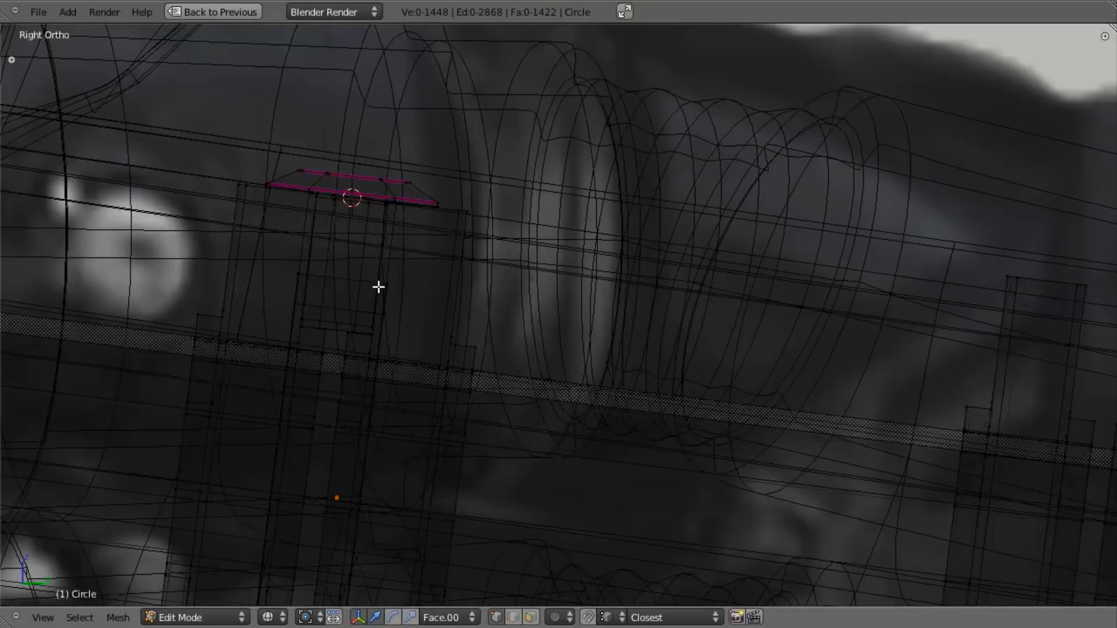
{"action": "key", "text": "l"}
{"action": "key", "text": "s"}
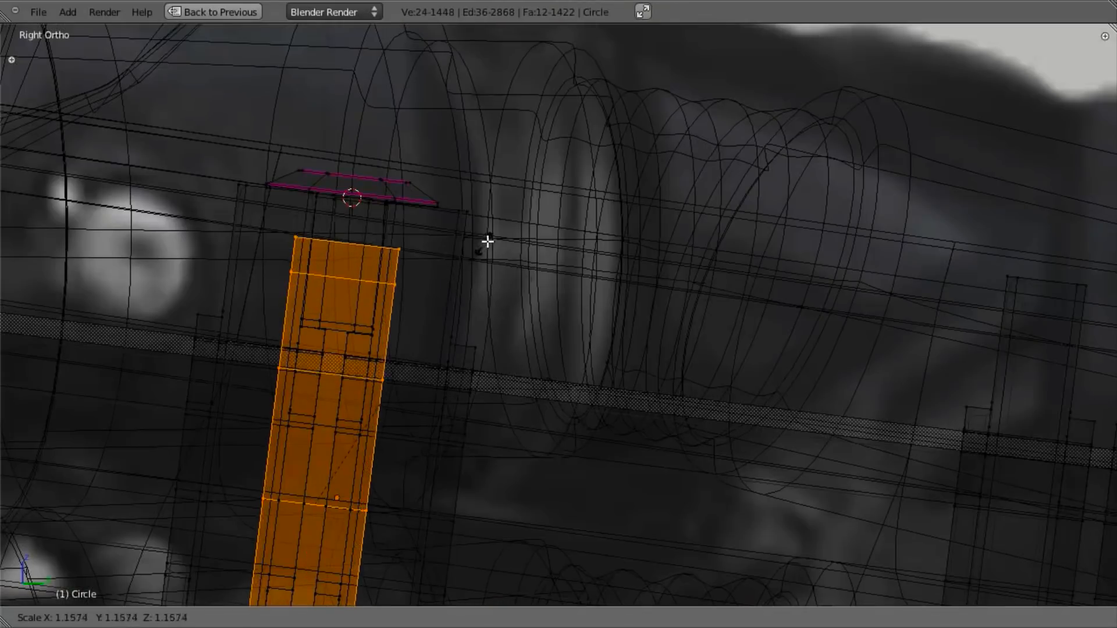
{"action": "left_click", "coordinate": [491, 238]}
{"action": "scroll", "coordinate": [641, 282], "scroll_direction": "down", "scroll_amount": 3}
{"action": "scroll", "coordinate": [429, 374], "scroll_direction": "up", "scroll_amount": 5}
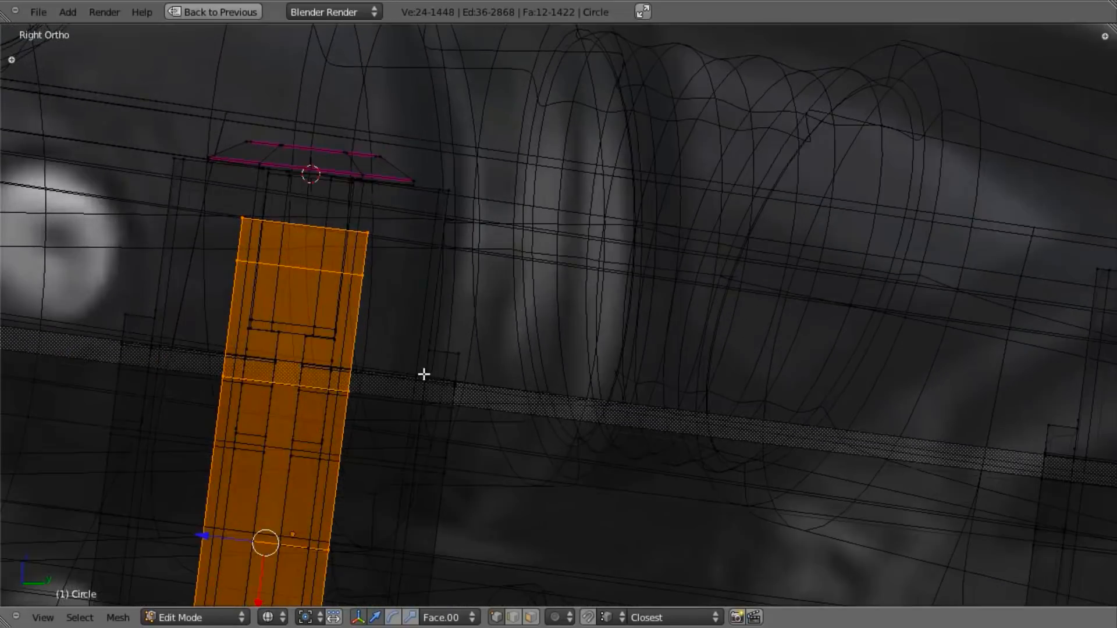
Delete the six-vertex edge loop near the lower end of the first bolt's shank.
{"action": "key", "text": "a"}
{"action": "key", "text": "x"}
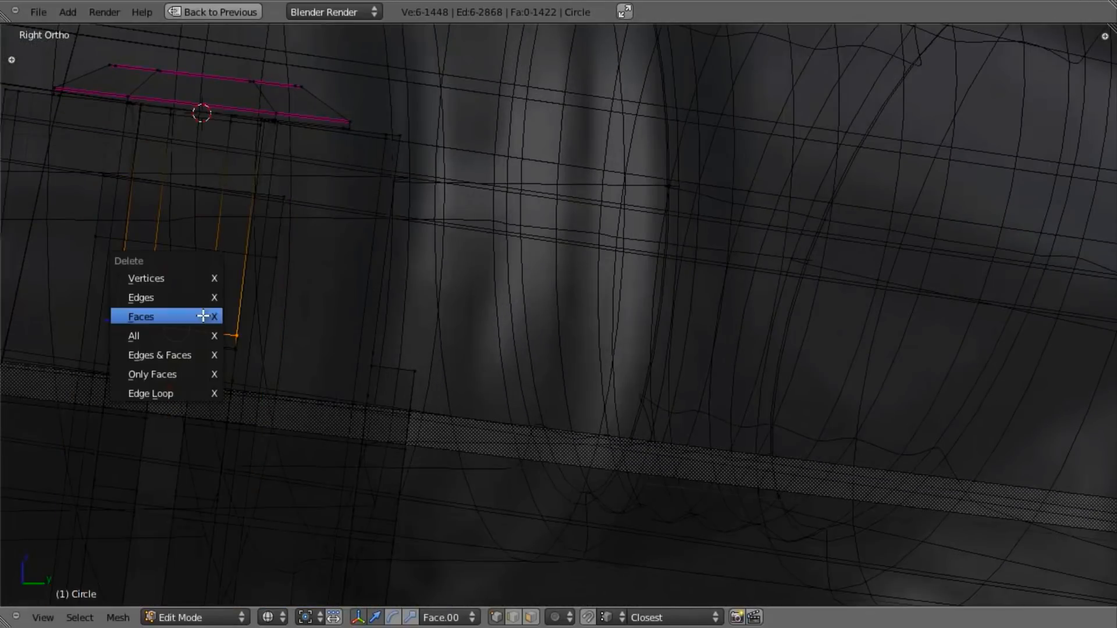
{"action": "left_click", "coordinate": [195, 391]}
{"action": "middle_click_drag", "start_coordinate": [288, 361], "coordinate": [343, 326], "text": "shift"}
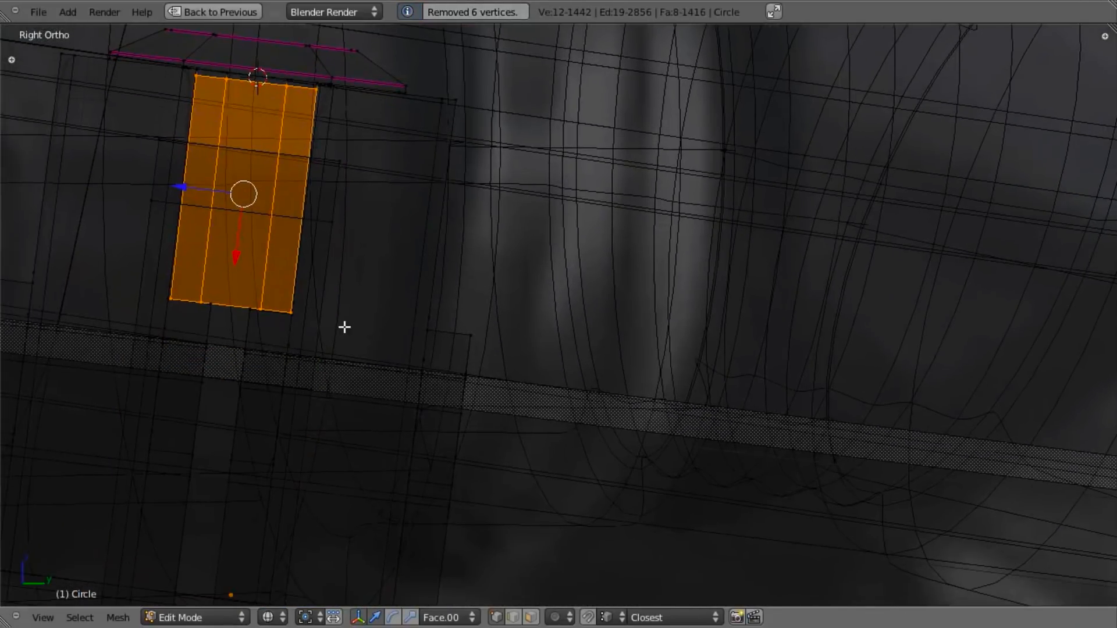
{"action": "key", "text": "a"}
{"action": "scroll", "coordinate": [262, 324], "scroll_direction": "down", "scroll_amount": 3}
{"action": "key", "text": "z"}
{"action": "middle_click_drag", "start_coordinate": [634, 272], "coordinate": [504, 379]}
{"action": "key", "text": "Tab"}
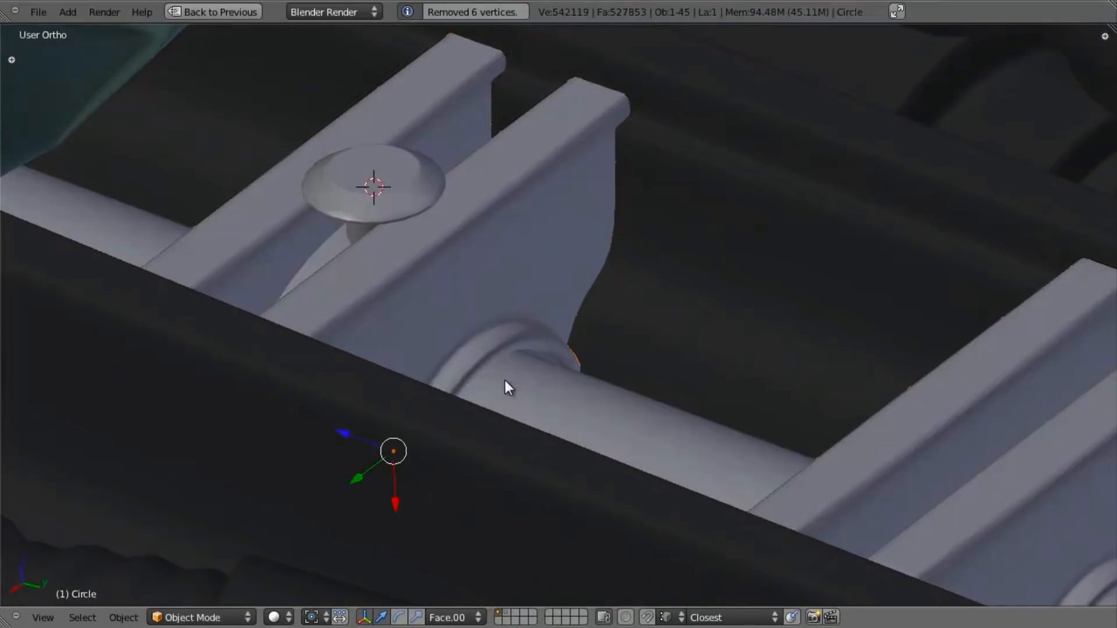
Duplicate the bolt together with its spacer cylinder along the local Z axis to the second bracket pair.
{"action": "scroll", "coordinate": [503, 379], "scroll_direction": "down", "scroll_amount": 4}
{"action": "middle_click_drag", "start_coordinate": [598, 351], "coordinate": [573, 358]}
{"action": "scroll", "coordinate": [507, 397], "scroll_direction": "down", "scroll_amount": 3}
{"action": "middle_click_drag", "start_coordinate": [499, 445], "coordinate": [596, 401]}
{"action": "key", "text": "Tab"}
{"action": "key", "text": "z"}
{"action": "key", "text": "KP_3"}
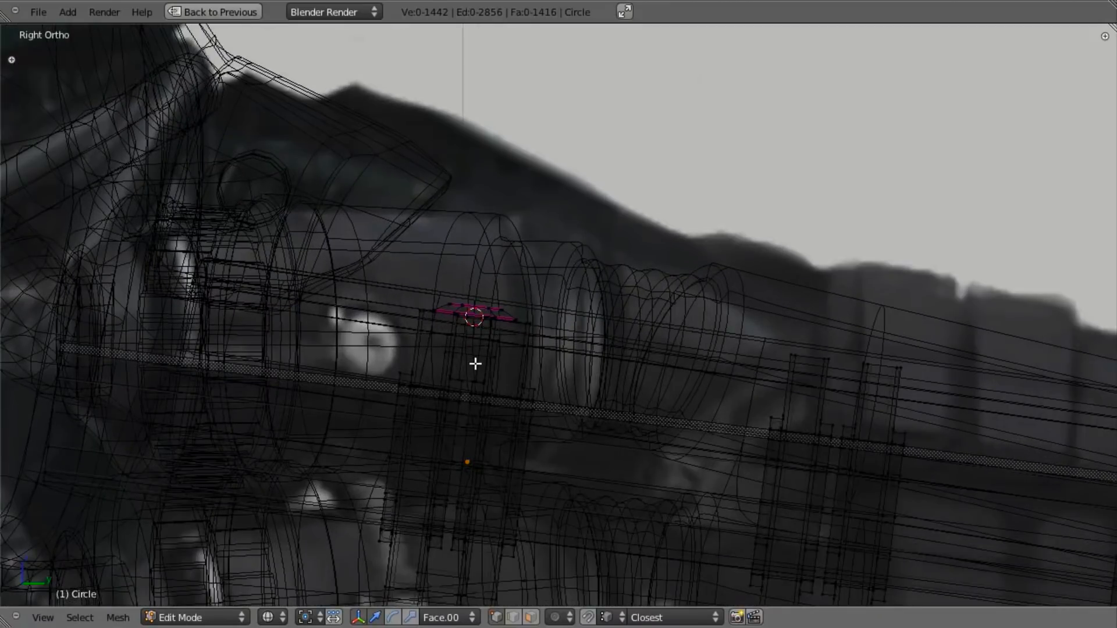
{"action": "key", "text": "l"}
{"action": "key", "text": "l"}
{"action": "scroll", "coordinate": [489, 300], "scroll_direction": "down", "scroll_amount": 4}
{"action": "middle_click_drag", "start_coordinate": [593, 372], "coordinate": [514, 331], "text": "shift"}
{"action": "scroll", "coordinate": [608, 366], "scroll_direction": "up", "scroll_amount": 3}
{"action": "scroll", "coordinate": [547, 362], "scroll_direction": "up", "scroll_amount": 1}
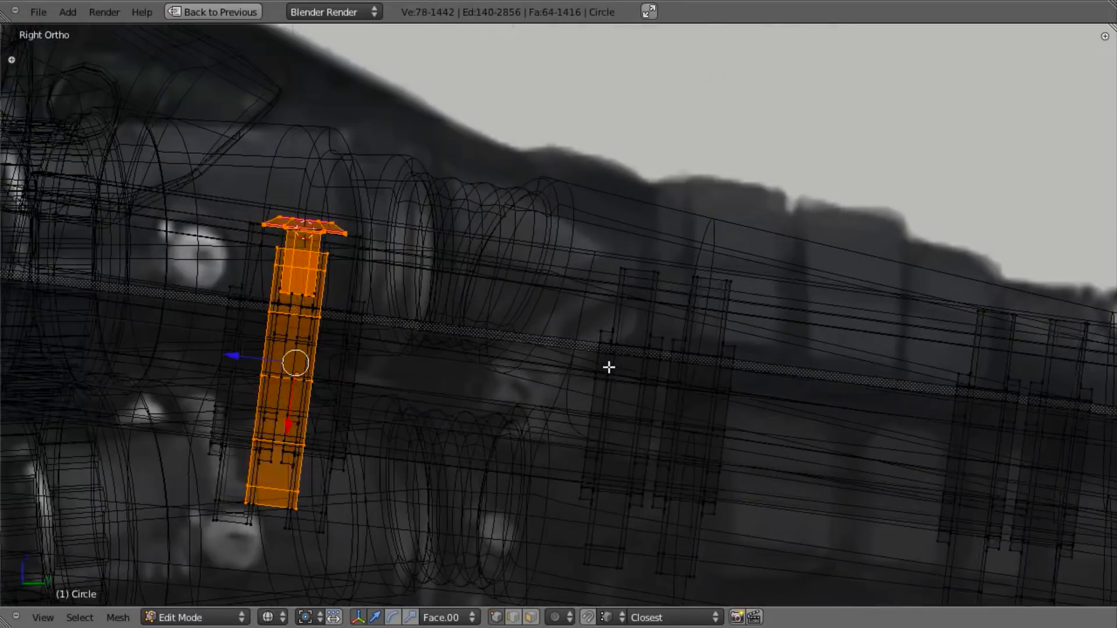
{"action": "key", "text": "g"}
{"action": "key", "text": "z"}
{"action": "key", "text": "z"}
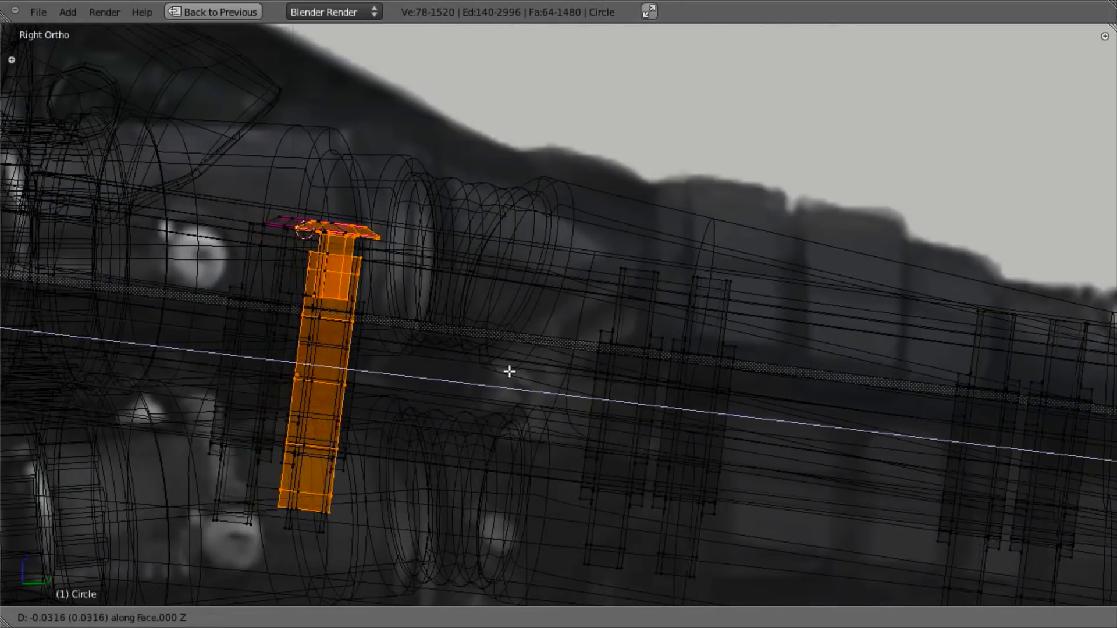
{"action": "left_click", "coordinate": [814, 406]}
Fine-tune the copied bolt and spacer along local Z so they sit centred on the second bracket pair.
{"action": "middle_click_drag", "start_coordinate": [812, 357], "coordinate": [705, 387], "text": "shift"}
{"action": "scroll", "coordinate": [789, 406], "scroll_direction": "up", "scroll_amount": 8}
{"action": "key", "text": "g"}
{"action": "key", "text": "z"}
{"action": "key", "text": "z"}
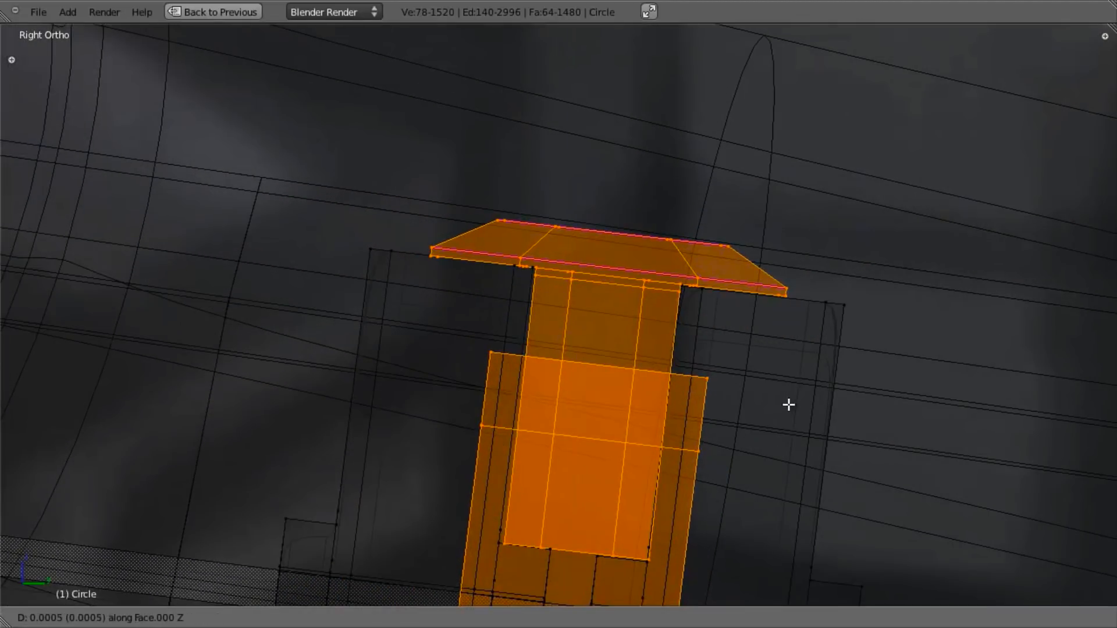
{"action": "left_click", "coordinate": [789, 405]}
Duplicate the bolt and spacer once more along local Z to the third bracket pair.
{"action": "scroll", "coordinate": [789, 406], "scroll_direction": "down", "scroll_amount": 6}
{"action": "middle_click_drag", "start_coordinate": [690, 422], "coordinate": [402, 341], "text": "shift"}
{"action": "key", "text": "shift+d"}
{"action": "key", "text": "x"}
{"action": "key", "text": "z"}
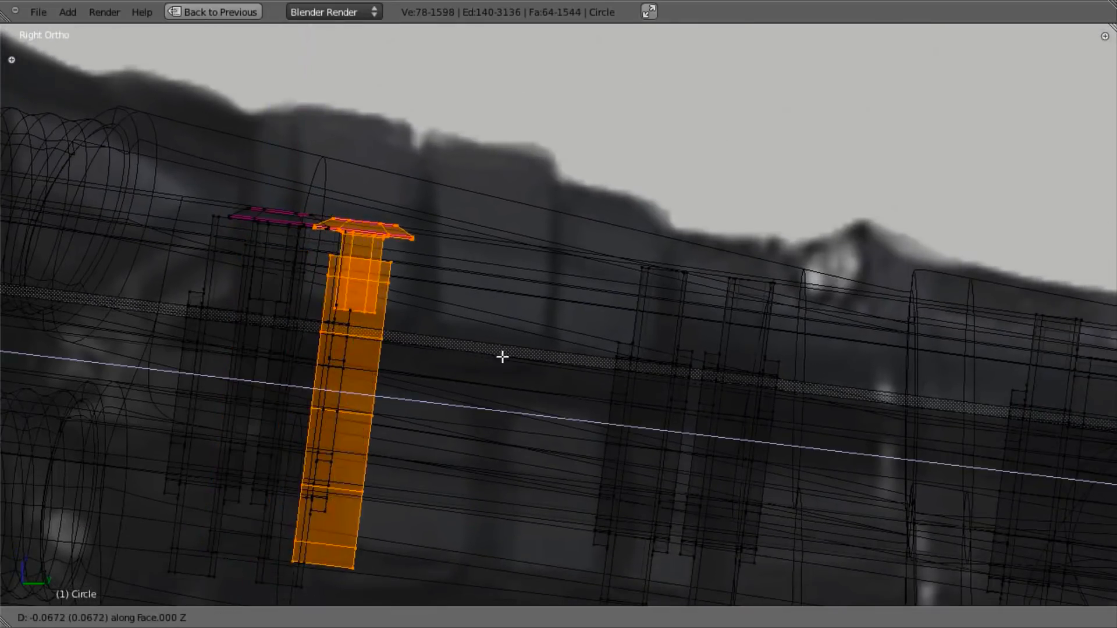
{"action": "left_click", "coordinate": [836, 373]}
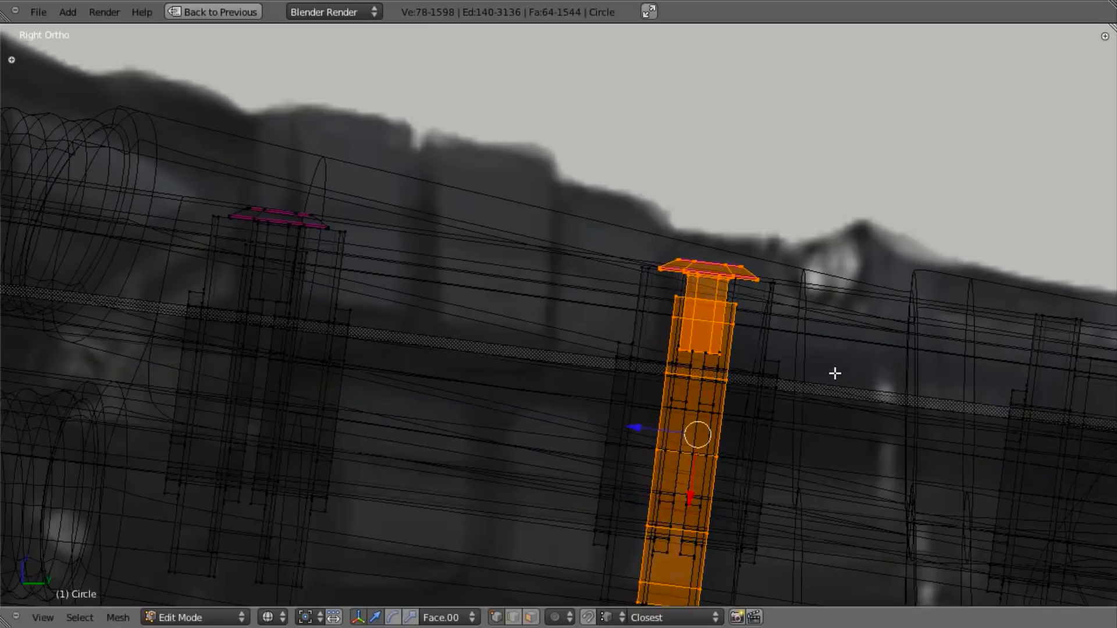
Inspect the bolts along the bracketed pipe in solid shading with nothing selected.
{"action": "key", "text": "z"}
{"action": "scroll", "coordinate": [487, 419], "scroll_direction": "down", "scroll_amount": 6}
{"action": "key", "text": "a"}
{"action": "middle_click_drag", "start_coordinate": [488, 389], "coordinate": [531, 410]}
{"action": "key", "text": "Tab"}
{"action": "middle_click_drag", "start_coordinate": [537, 344], "coordinate": [505, 413]}
{"action": "scroll", "coordinate": [501, 402], "scroll_direction": "down", "scroll_amount": 2}
{"action": "key", "text": "a"}
{"action": "middle_click_drag", "start_coordinate": [493, 375], "coordinate": [476, 338]}
{"action": "scroll", "coordinate": [482, 294], "scroll_direction": "up", "scroll_amount": 3}
{"action": "scroll", "coordinate": [476, 337], "scroll_direction": "down", "scroll_amount": 2}
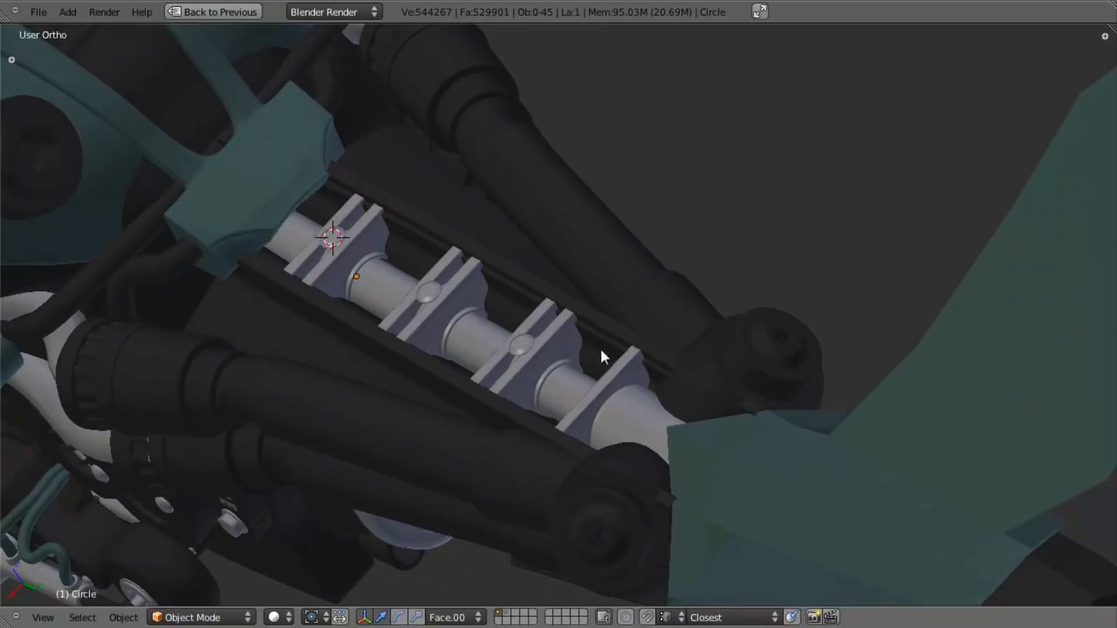
Duplicate the long main cylinder running through the brackets, keeping the copy in place.
{"action": "right_click", "coordinate": [469, 333]}
{"action": "key", "text": "Tab"}
{"action": "key", "text": "z"}
{"action": "key", "text": "a"}
{"action": "key", "text": "a"}
{"action": "key", "text": "l"}
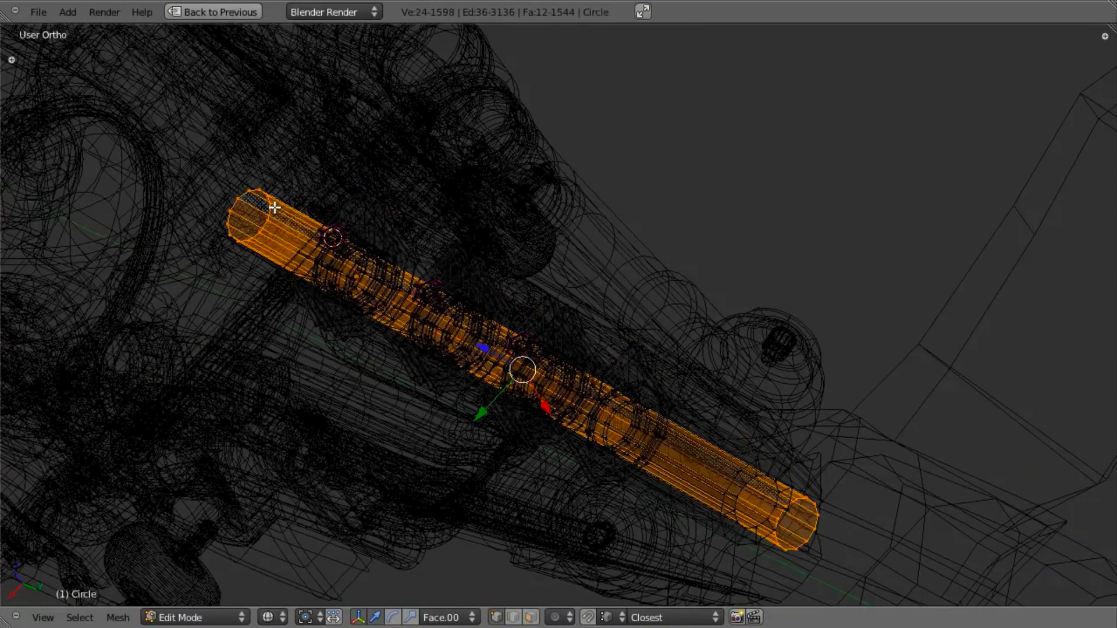
{"action": "key", "text": "KP_3"}
{"action": "key", "text": "shift+d"}
{"action": "right_click", "coordinate": [721, 333]}
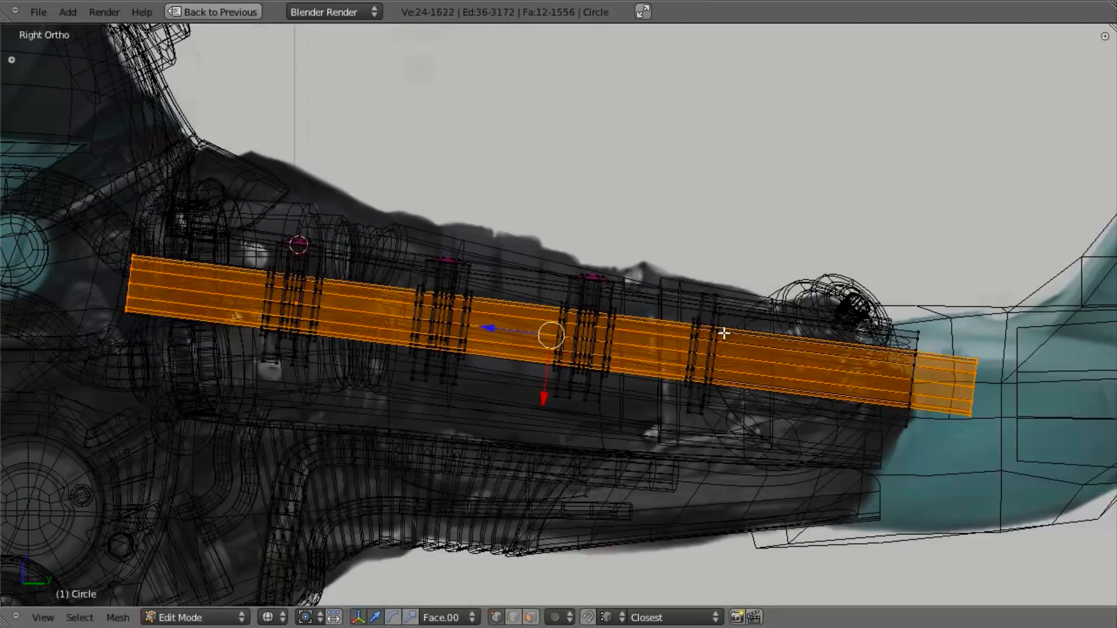
Scale the copied cylinder down to a thin rod about a quarter as thick, keeping its local Z length.
{"action": "key", "text": "s"}
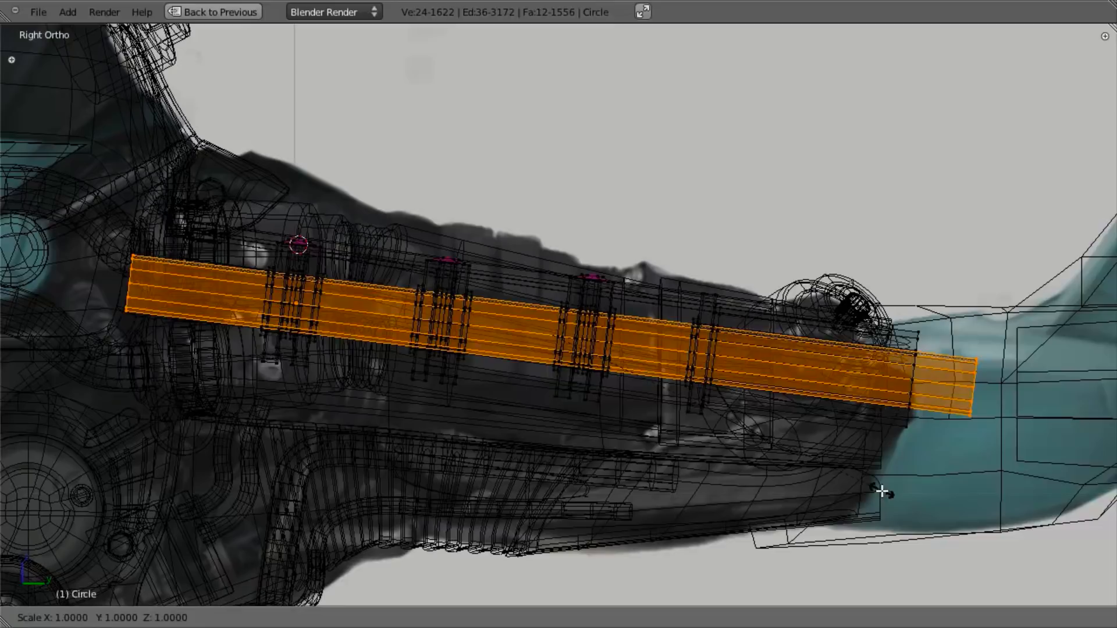
{"action": "key", "text": "shift+z"}
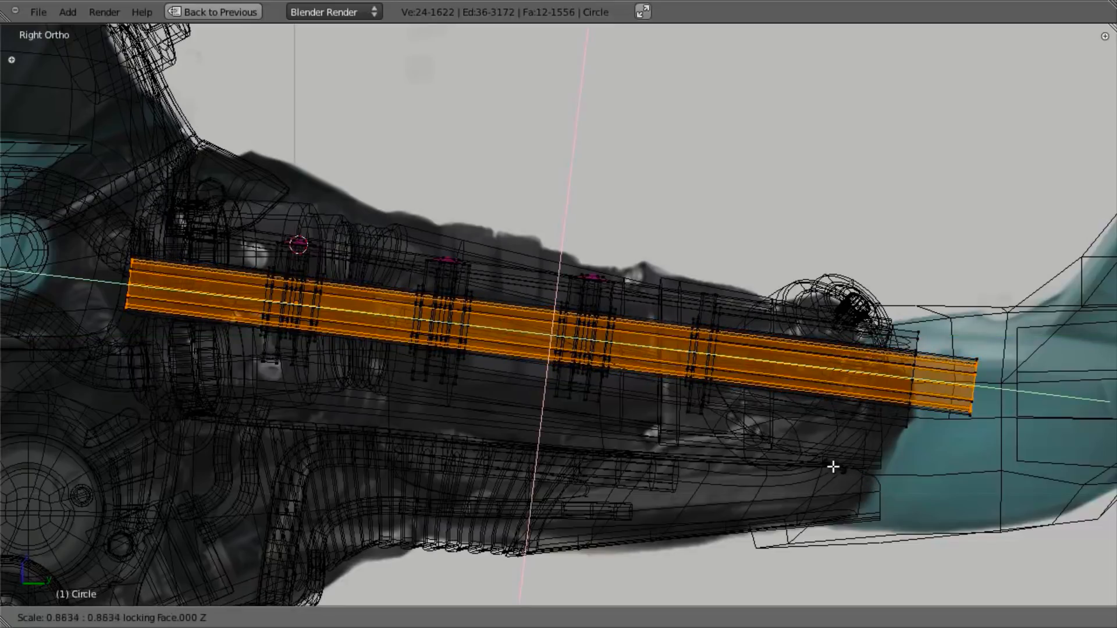
{"action": "left_click", "coordinate": [624, 371]}
{"action": "scroll", "coordinate": [651, 417], "scroll_direction": "up", "scroll_amount": 2}
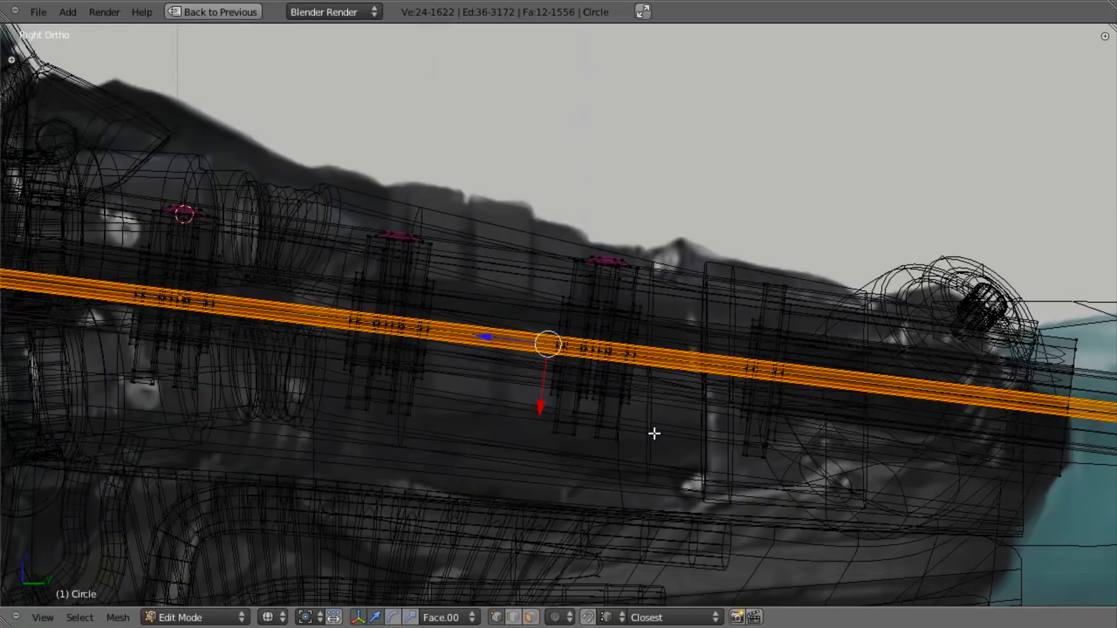
Raise the thin rod along its local X axis toward the bolt heads.
{"action": "key", "text": "g"}
{"action": "key", "text": "x"}
{"action": "key", "text": "x"}
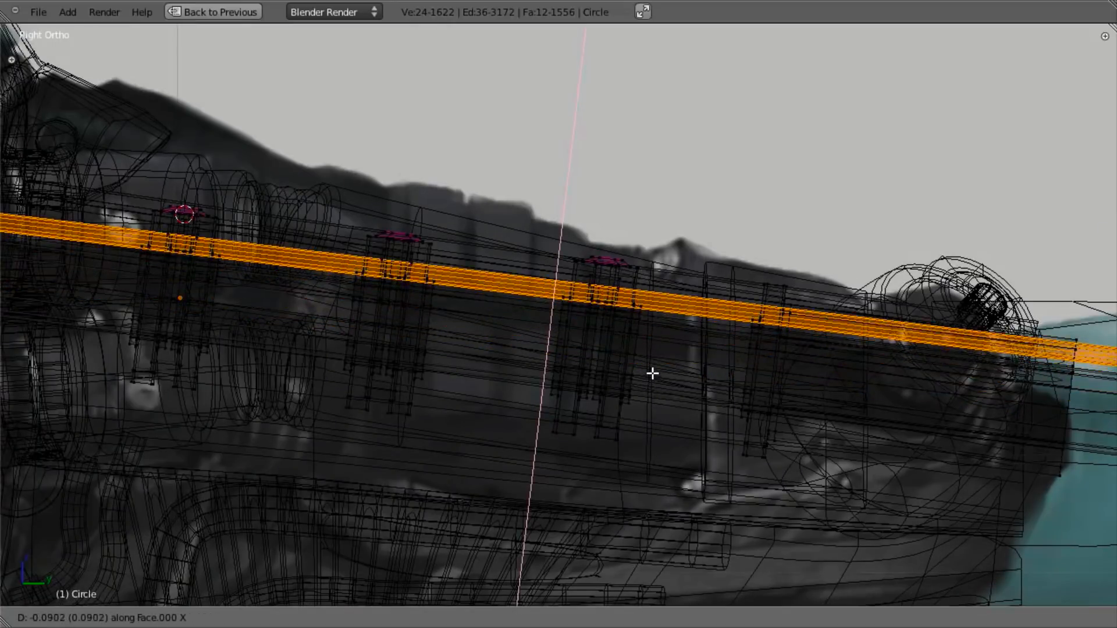
{"action": "left_click", "coordinate": [656, 358]}
Shift the thin rod about 0.075 sideways along local Y so it passes through one side of the brackets.
{"action": "mouse_move", "coordinate": [655, 358]}
{"action": "middle_mouse_down"}
{"action": "mouse_move", "coordinate": [673, 342]}
{"action": "mouse_move", "coordinate": [611, 347]}
{"action": "mouse_move", "coordinate": [511, 387]}
{"action": "mouse_move", "coordinate": [496, 337]}
{"action": "middle_mouse_up"}
{"action": "key", "text": "z"}
{"action": "key", "text": "g"}
{"action": "key", "text": "y"}
{"action": "key", "text": "y"}
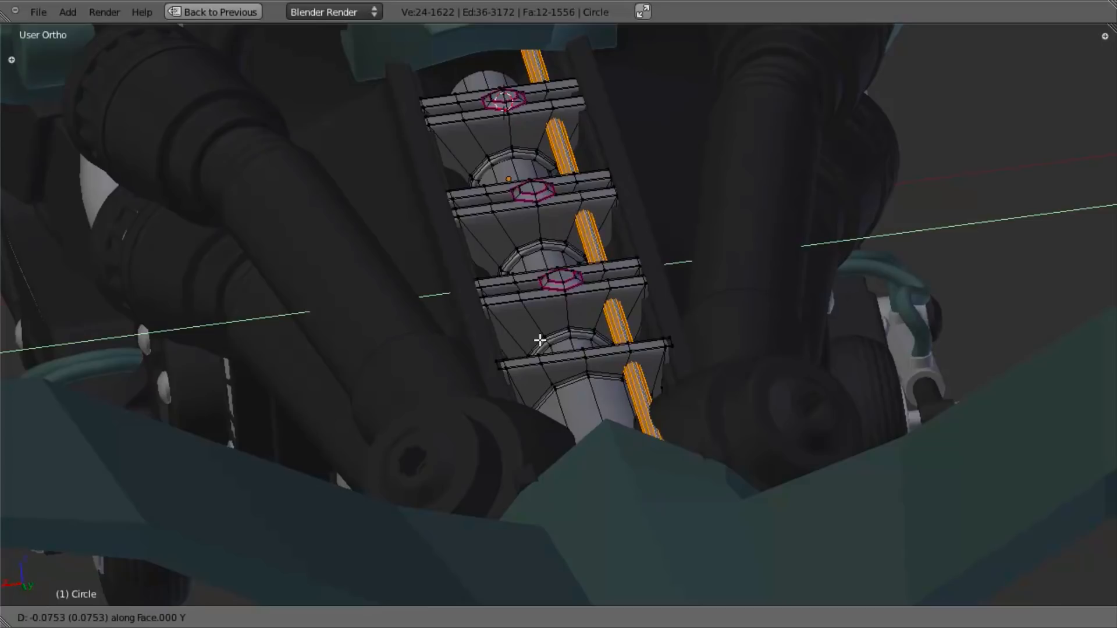
{"action": "left_click", "coordinate": [540, 340]}
Shorten the thin rod by moving its far end ring about 0.63 along local Z to the last bracket plate.
{"action": "mouse_move", "coordinate": [540, 340]}
{"action": "middle_mouse_down"}
{"action": "mouse_move", "coordinate": [536, 511]}
{"action": "mouse_move", "coordinate": [601, 563]}
{"action": "mouse_move", "coordinate": [663, 516]}
{"action": "middle_mouse_up"}
{"action": "key", "text": "z"}
{"action": "key", "text": "z"}
{"action": "key", "text": "z"}
{"action": "key", "text": "b"}
{"action": "middle_click_drag", "start_coordinate": [364, 232], "coordinate": [576, 33]}
{"action": "key", "text": "z"}
{"action": "scroll", "coordinate": [722, 453], "scroll_direction": "up", "scroll_amount": 3}
{"action": "middle_click_drag", "start_coordinate": [906, 600], "coordinate": [665, 404], "text": "shift"}
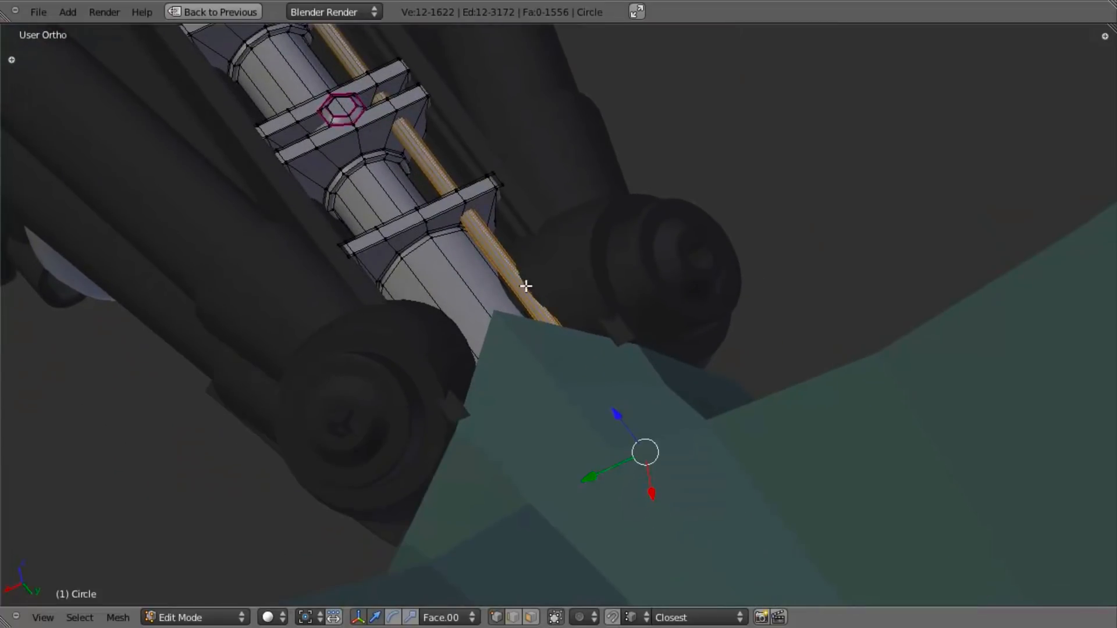
{"action": "key", "text": "g"}
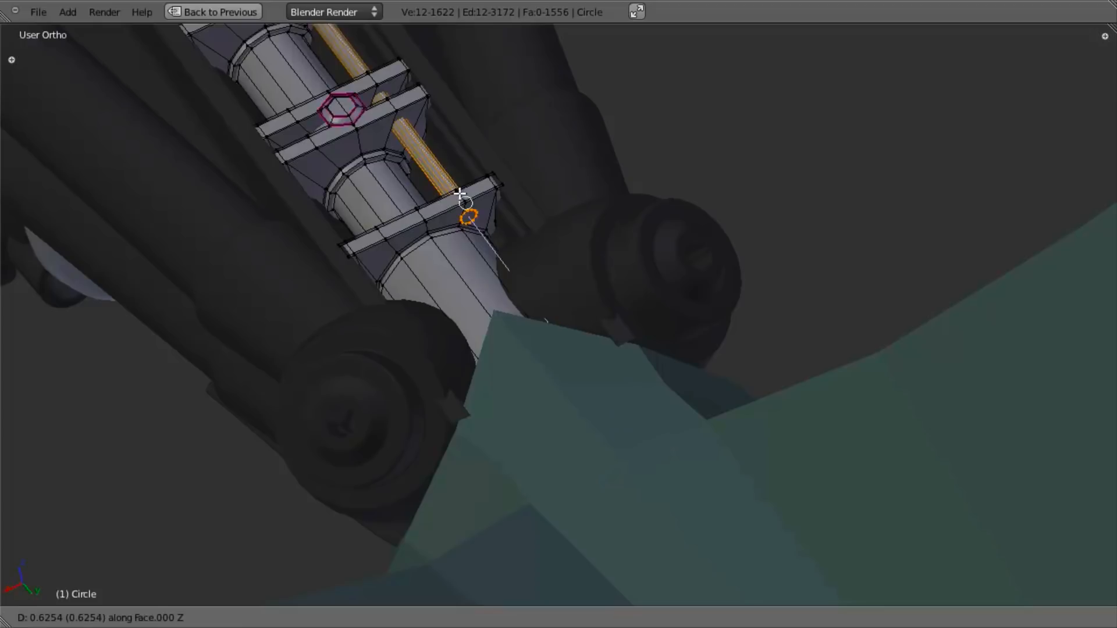
{"action": "left_click", "coordinate": [451, 194]}
Inspect the thin rod and the bracket assembly from several angles in Object Mode.
{"action": "middle_click_drag", "start_coordinate": [489, 466], "coordinate": [543, 460]}
{"action": "key", "text": "Tab"}
{"action": "scroll", "coordinate": [545, 465], "scroll_direction": "down", "scroll_amount": 6}
{"action": "scroll", "coordinate": [553, 411], "scroll_direction": "up", "scroll_amount": 4}
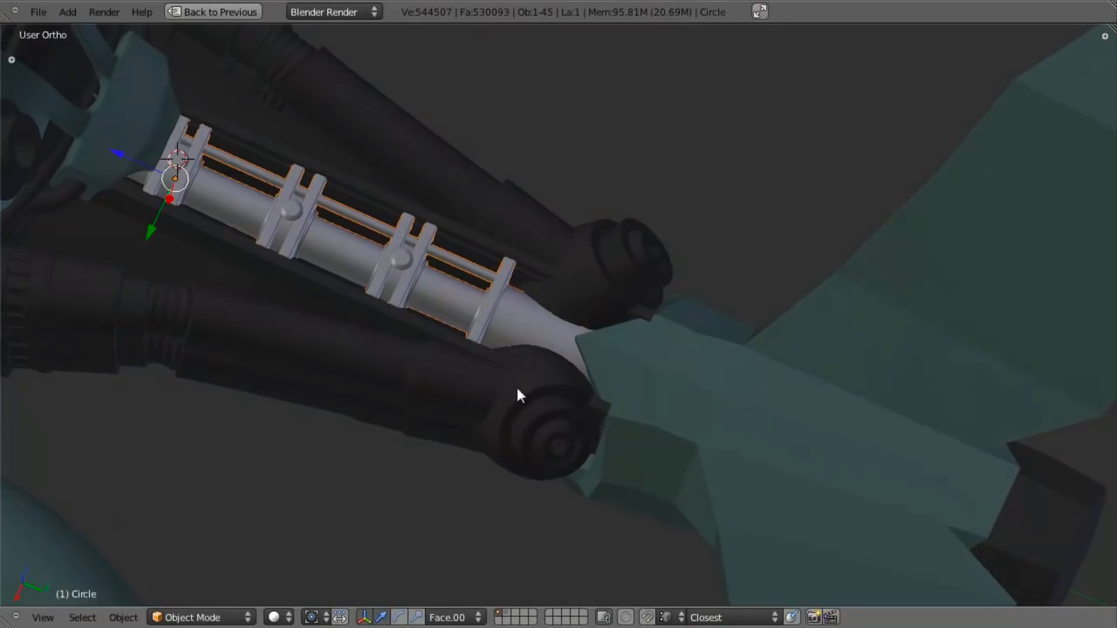
{"action": "middle_click_drag", "start_coordinate": [634, 349], "coordinate": [727, 489]}
{"action": "scroll", "coordinate": [541, 327], "scroll_direction": "up", "scroll_amount": 1}
{"action": "middle_click_drag", "start_coordinate": [651, 445], "coordinate": [264, 247]}
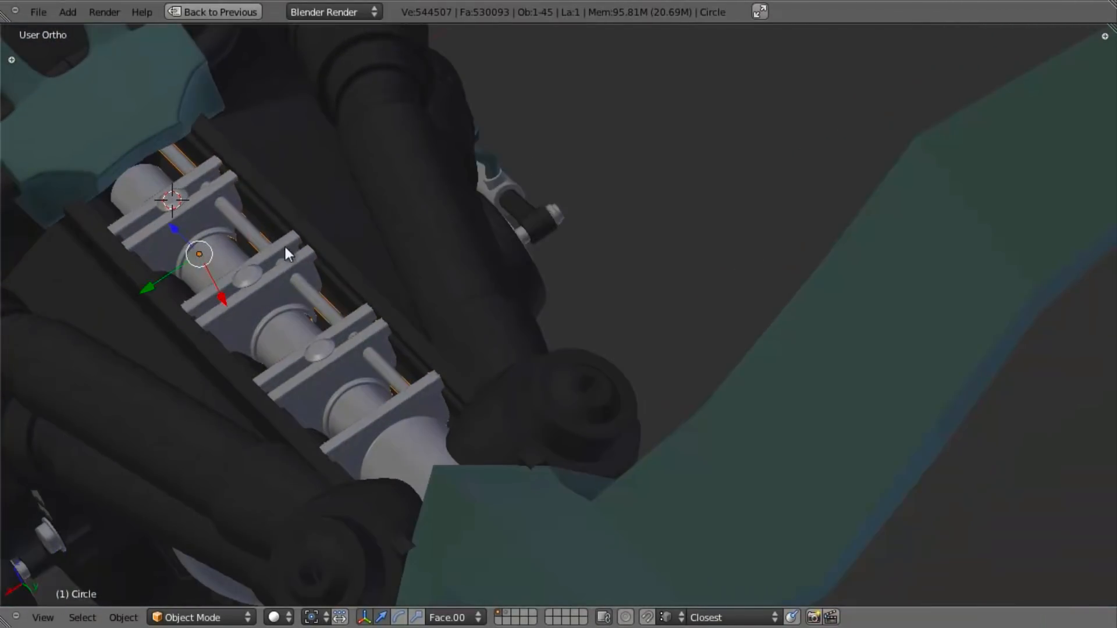
Duplicate the thin side rod in place and mirror the copy to the opposite side by scaling it -1 along global X.
{"action": "key", "text": "Tab"}
{"action": "key", "text": "l"}
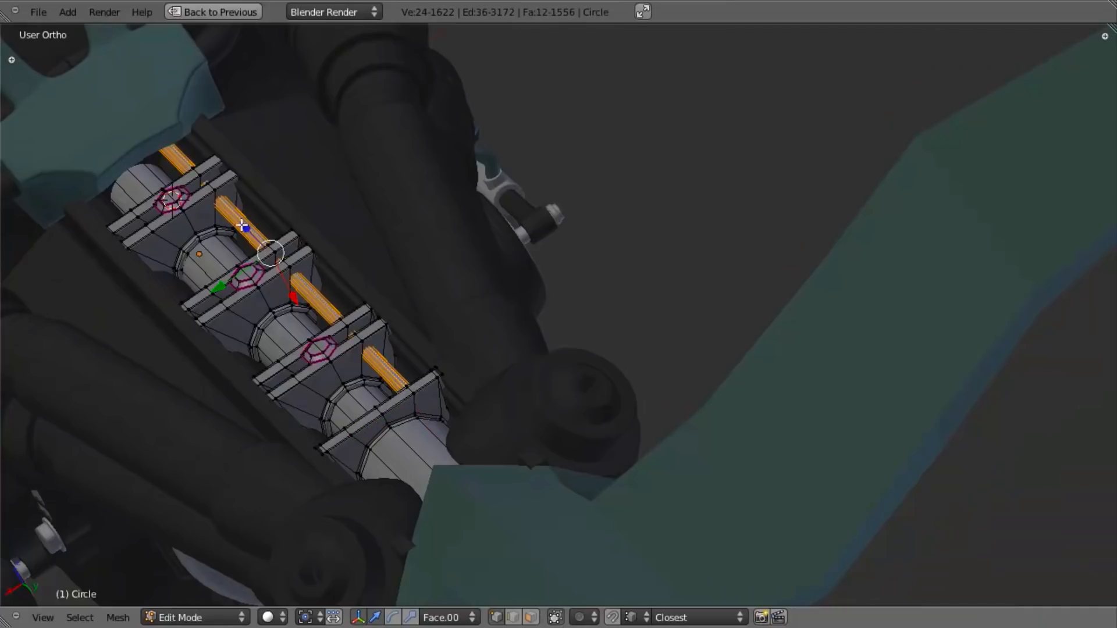
{"action": "key", "text": "z"}
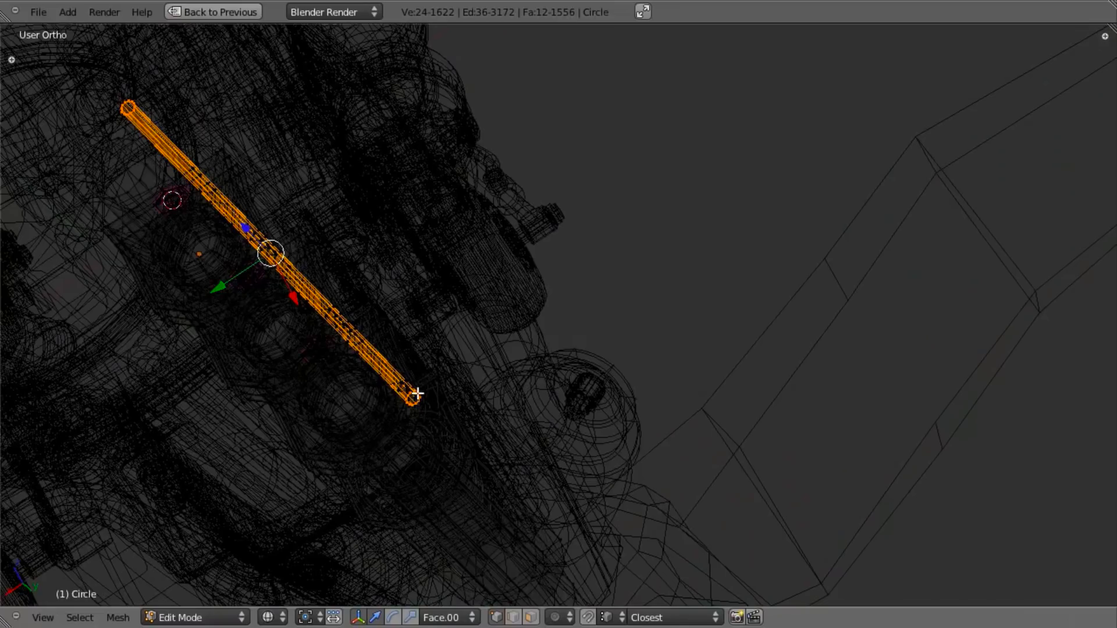
{"action": "key", "text": "z"}
{"action": "middle_click_drag", "start_coordinate": [344, 330], "coordinate": [441, 332], "text": "shift"}
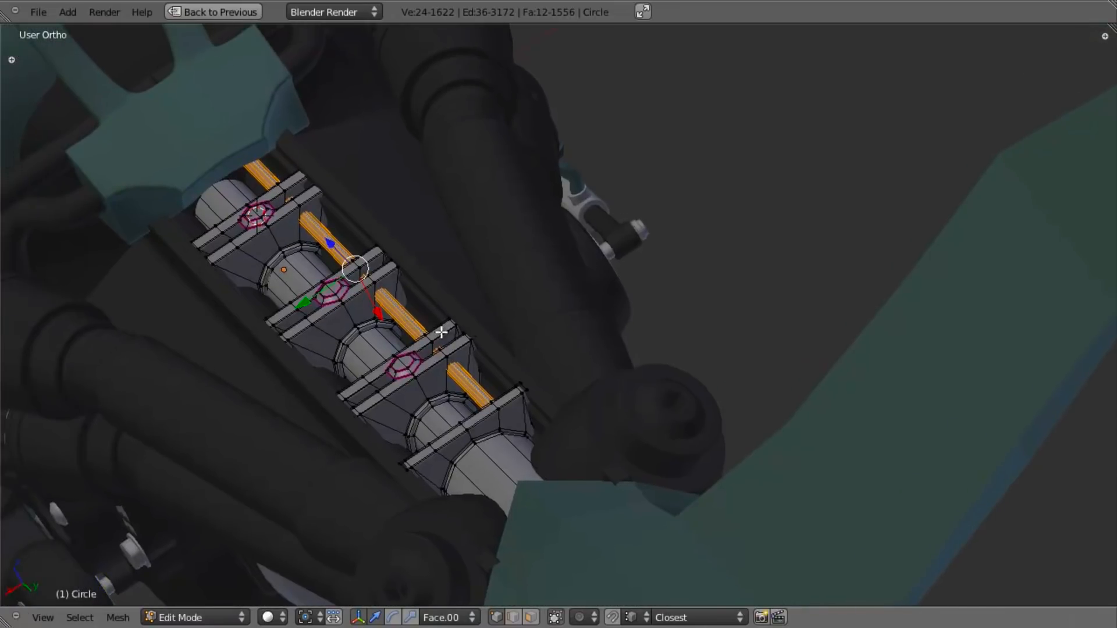
{"action": "key", "text": "shift+d"}
{"action": "right_click", "coordinate": [441, 333]}
{"action": "key", "text": "s"}
{"action": "right_click", "coordinate": [441, 332]}
{"action": "type", "text": "sx"}
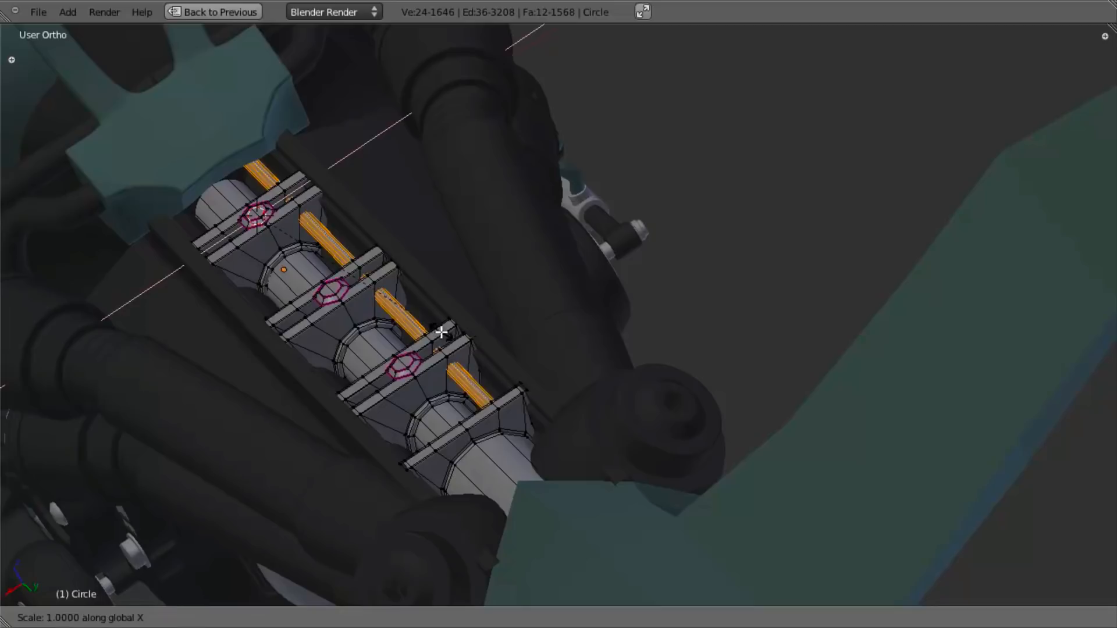
{"action": "type", "text": "-1"}
{"action": "key", "text": "Return"}
Compare the bracket assembly with the top-view reference artwork.
{"action": "middle_click_drag", "start_coordinate": [501, 357], "coordinate": [557, 391]}
{"action": "key", "text": "Tab"}
{"action": "scroll", "coordinate": [440, 435], "scroll_direction": "down", "scroll_amount": 3}
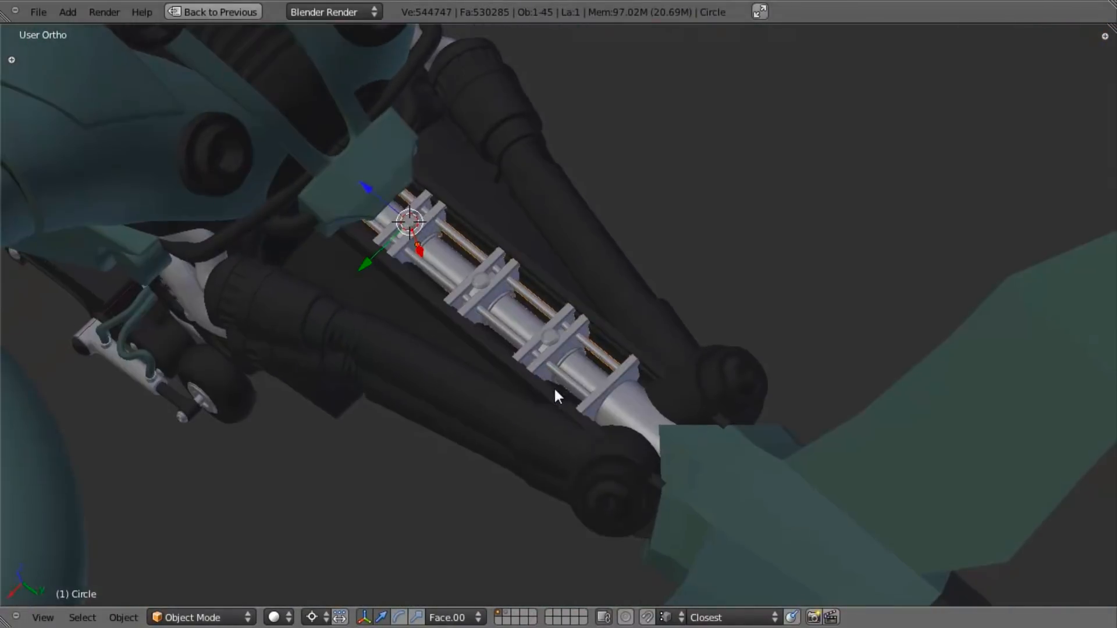
{"action": "scroll", "coordinate": [534, 346], "scroll_direction": "down", "scroll_amount": 2}
{"action": "key", "text": "a"}
{"action": "middle_click_drag", "start_coordinate": [535, 347], "coordinate": [466, 360]}
{"action": "key", "text": "KP_7"}
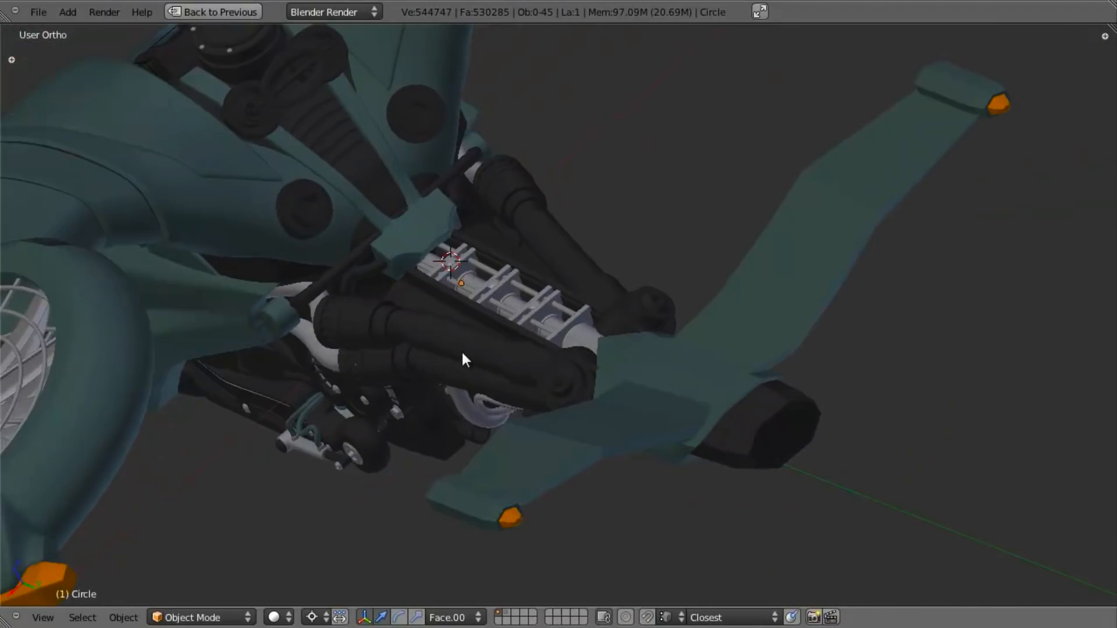
{"action": "left_click", "coordinate": [516, 621]}
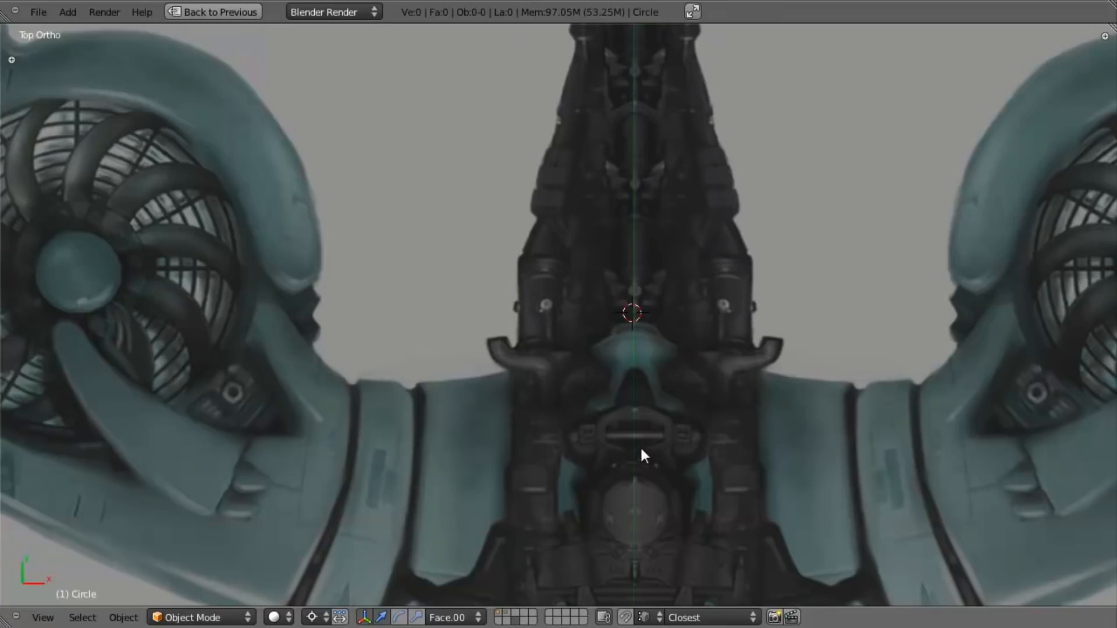
{"action": "scroll", "coordinate": [700, 323], "scroll_direction": "up", "scroll_amount": 1}
{"action": "middle_click_drag", "start_coordinate": [700, 323], "coordinate": [604, 395], "text": "shift"}
{"action": "scroll", "coordinate": [607, 393], "scroll_direction": "up", "scroll_amount": 1}
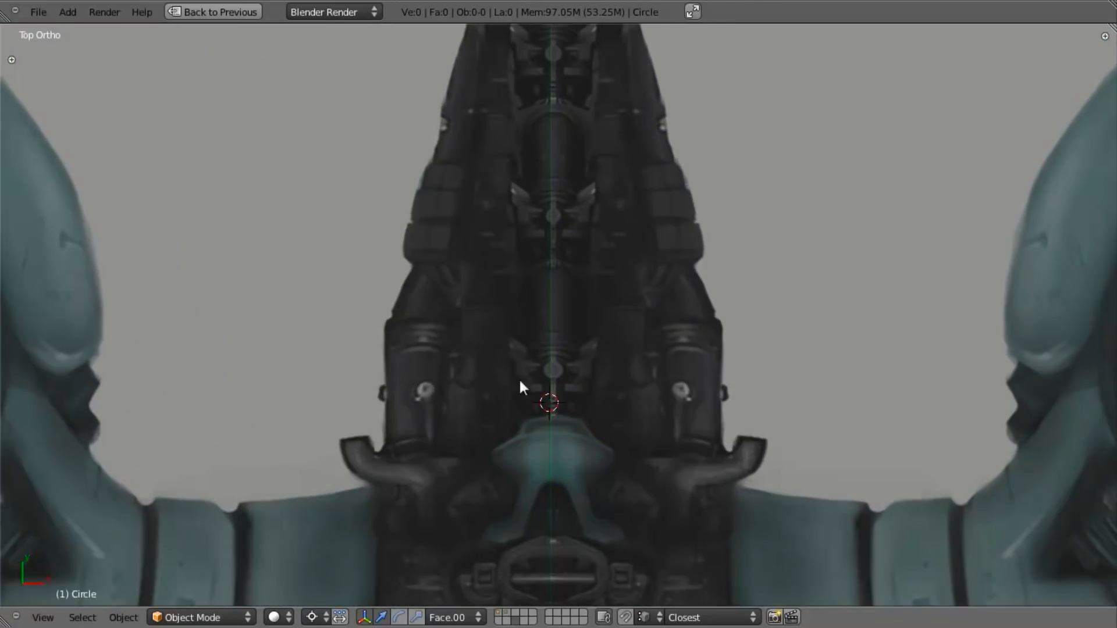
{"action": "left_click", "coordinate": [499, 616]}
{"action": "scroll", "coordinate": [526, 421], "scroll_direction": "up", "scroll_amount": 3}
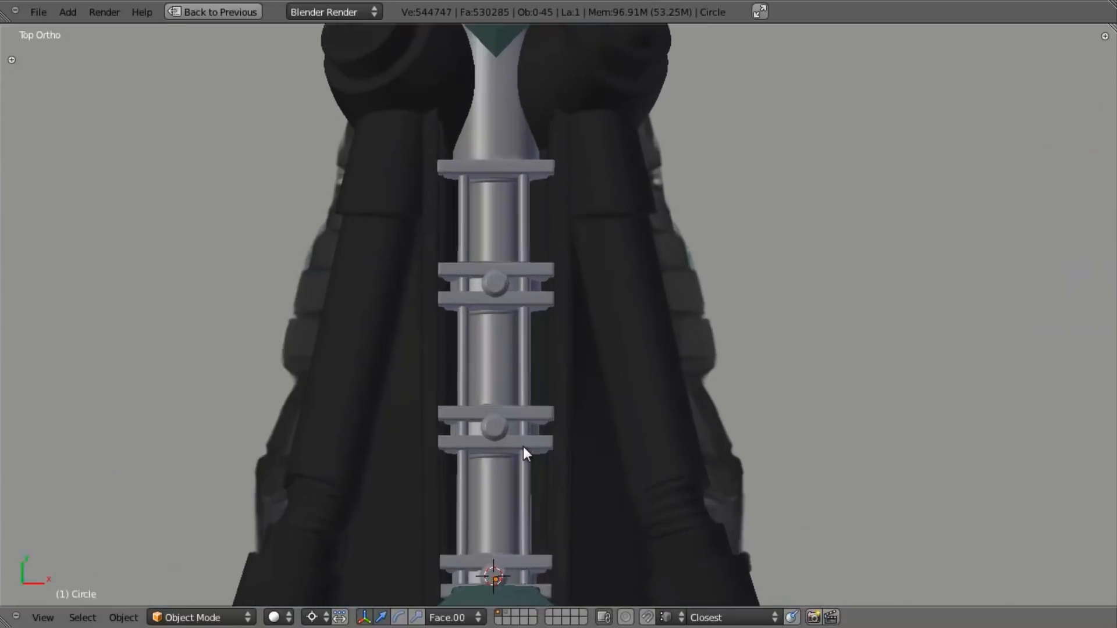
{"action": "scroll", "coordinate": [564, 365], "scroll_direction": "up", "scroll_amount": 3}
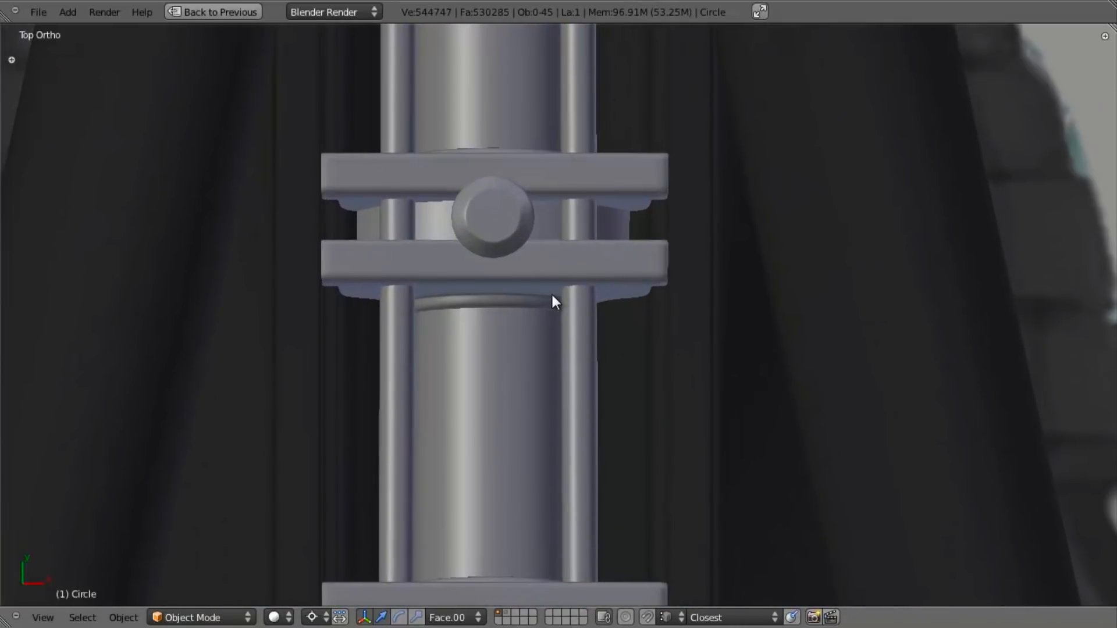
Add an edge loop to the pipe collar on each side of the bolted bracket pair nearest the flared end.
{"action": "key", "text": "Tab"}
{"action": "key", "text": "a"}
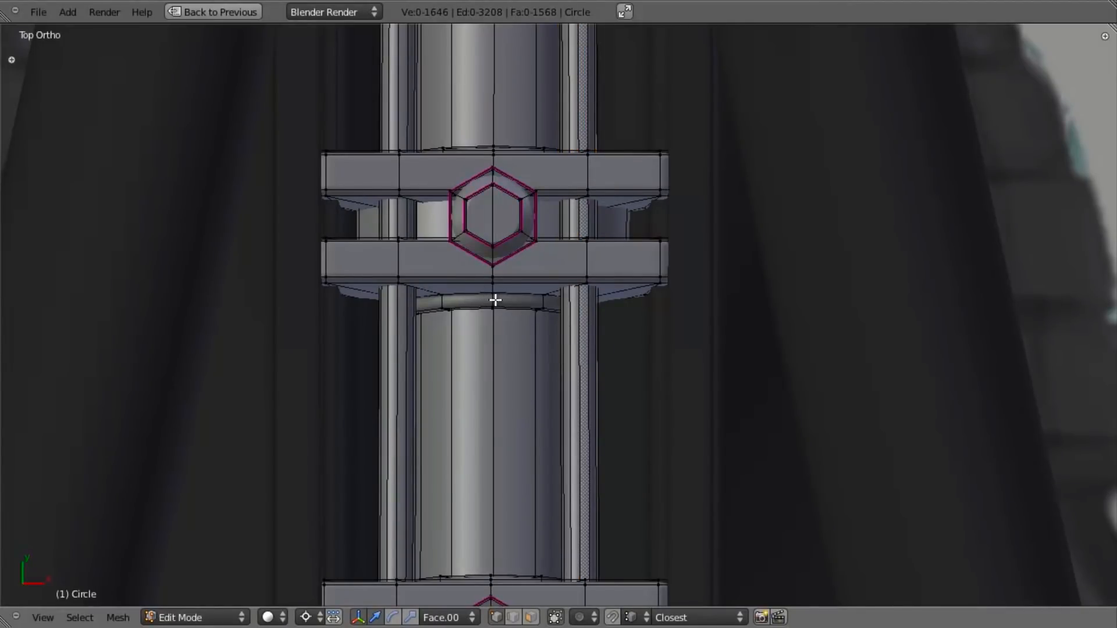
{"action": "key", "text": "ctrl+r"}
{"action": "left_click", "coordinate": [495, 301]}
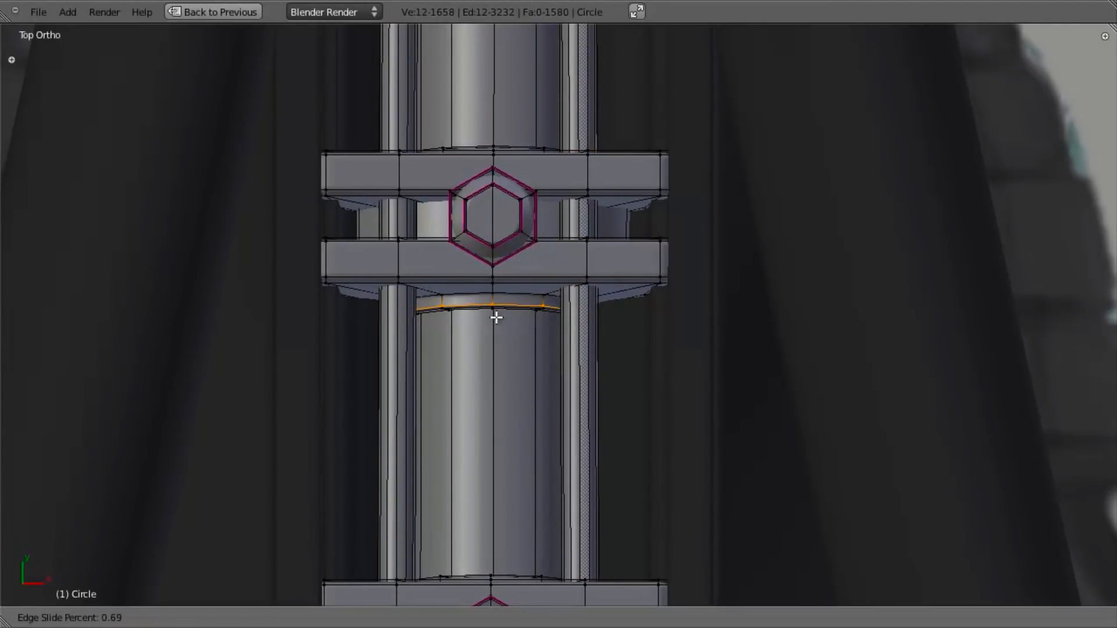
{"action": "left_click", "coordinate": [521, 311]}
{"action": "middle_click_drag", "start_coordinate": [524, 309], "coordinate": [482, 190]}
{"action": "key", "text": "ctrl+r"}
{"action": "left_click", "coordinate": [486, 187]}
{"action": "left_click", "coordinate": [487, 178]}
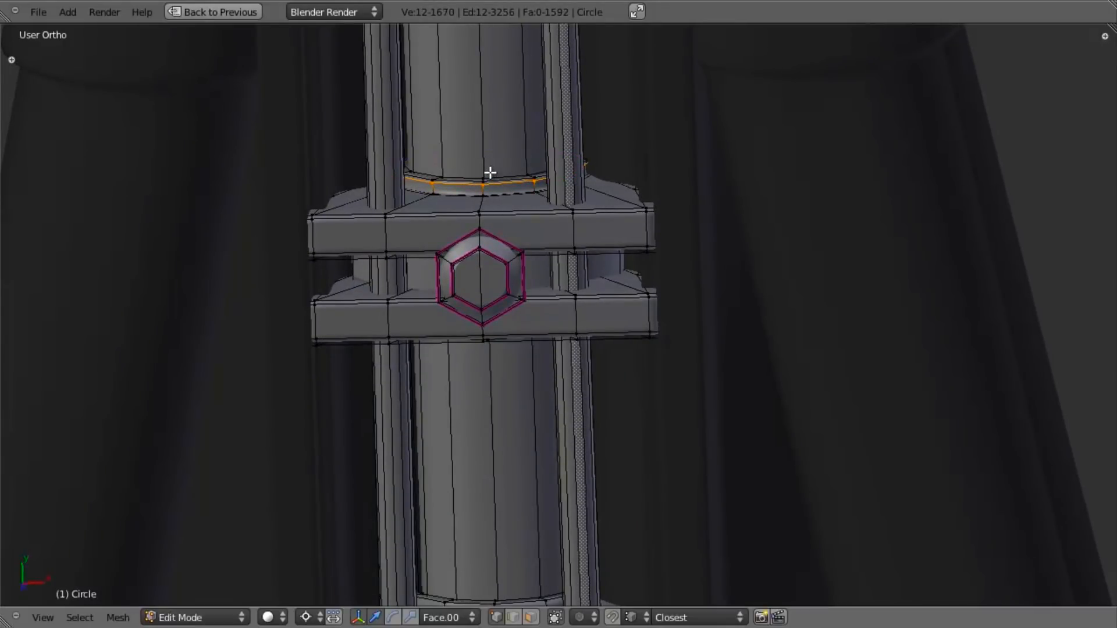
Add an edge loop to the pipe collar on each side of the middle bolted bracket pair.
{"action": "middle_click_drag", "start_coordinate": [490, 172], "coordinate": [526, 40], "text": "shift"}
{"action": "scroll", "coordinate": [553, 362], "scroll_direction": "up", "scroll_amount": 3}
{"action": "key", "text": "ctrl+r"}
{"action": "left_click", "coordinate": [506, 369]}
{"action": "left_click", "coordinate": [504, 378]}
{"action": "middle_click_drag", "start_coordinate": [504, 382], "coordinate": [503, 234], "text": "shift"}
{"action": "middle_click_drag", "start_coordinate": [494, 279], "coordinate": [504, 206]}
{"action": "key", "text": "ctrl+r"}
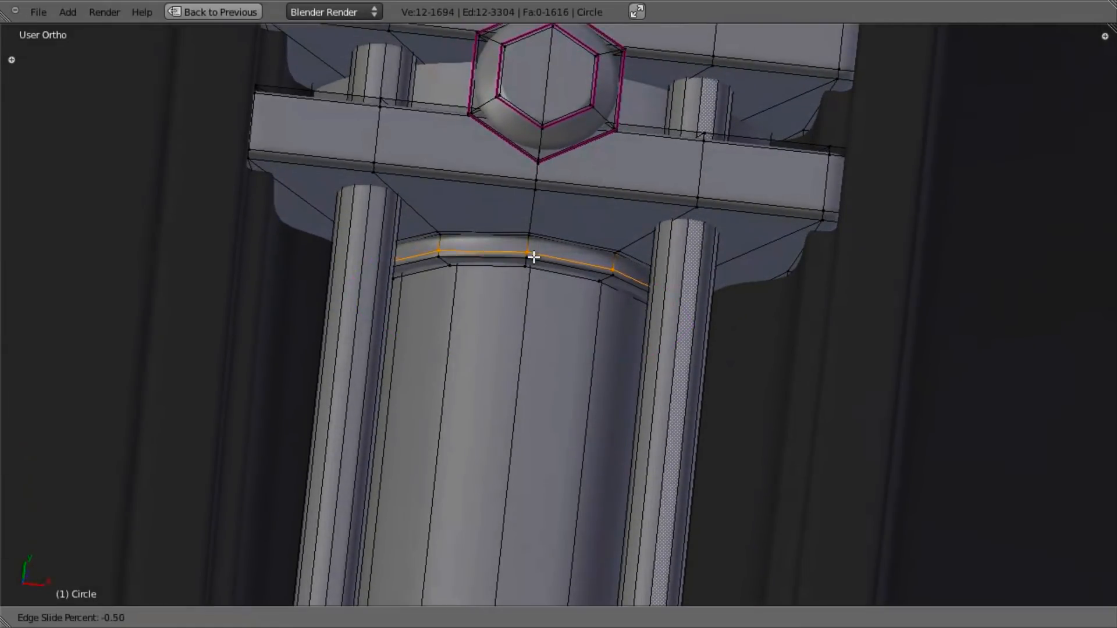
{"action": "left_click", "coordinate": [533, 260]}
Add an edge loop to the pipe collar facing the bracket pair beside the teal cover.
{"action": "scroll", "coordinate": [538, 290], "scroll_direction": "down", "scroll_amount": 3}
{"action": "middle_click_drag", "start_coordinate": [571, 363], "coordinate": [550, 427], "text": "shift"}
{"action": "scroll", "coordinate": [531, 561], "scroll_direction": "up", "scroll_amount": 3}
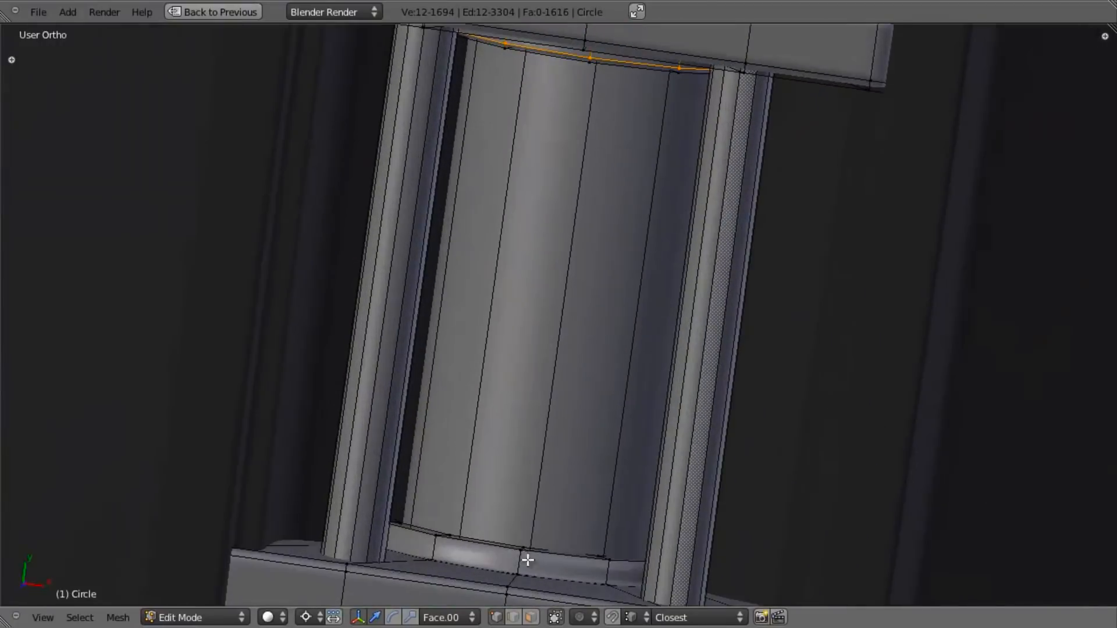
{"action": "key", "text": "ctrl+r"}
{"action": "left_click", "coordinate": [524, 551]}
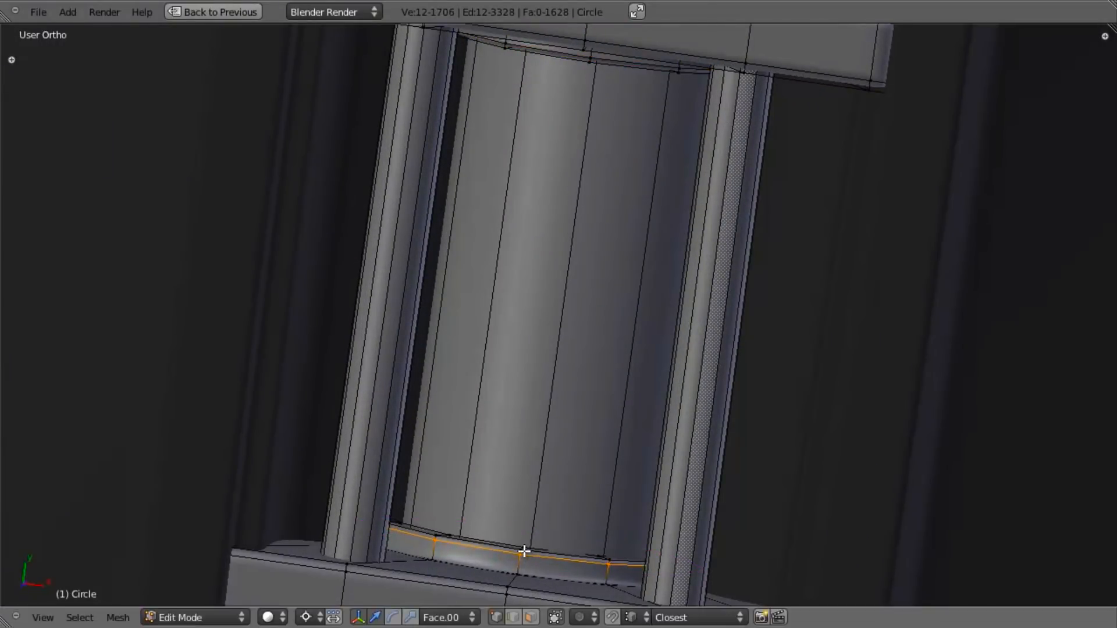
Examine the smoothed collars and brackets in Object Mode from several angles.
{"action": "scroll", "coordinate": [576, 331], "scroll_direction": "down", "scroll_amount": 3}
{"action": "middle_click_drag", "start_coordinate": [576, 332], "coordinate": [442, 313]}
{"action": "scroll", "coordinate": [442, 313], "scroll_direction": "up", "scroll_amount": 3}
{"action": "key", "text": "Tab"}
{"action": "scroll", "coordinate": [554, 431], "scroll_direction": "down", "scroll_amount": 5}
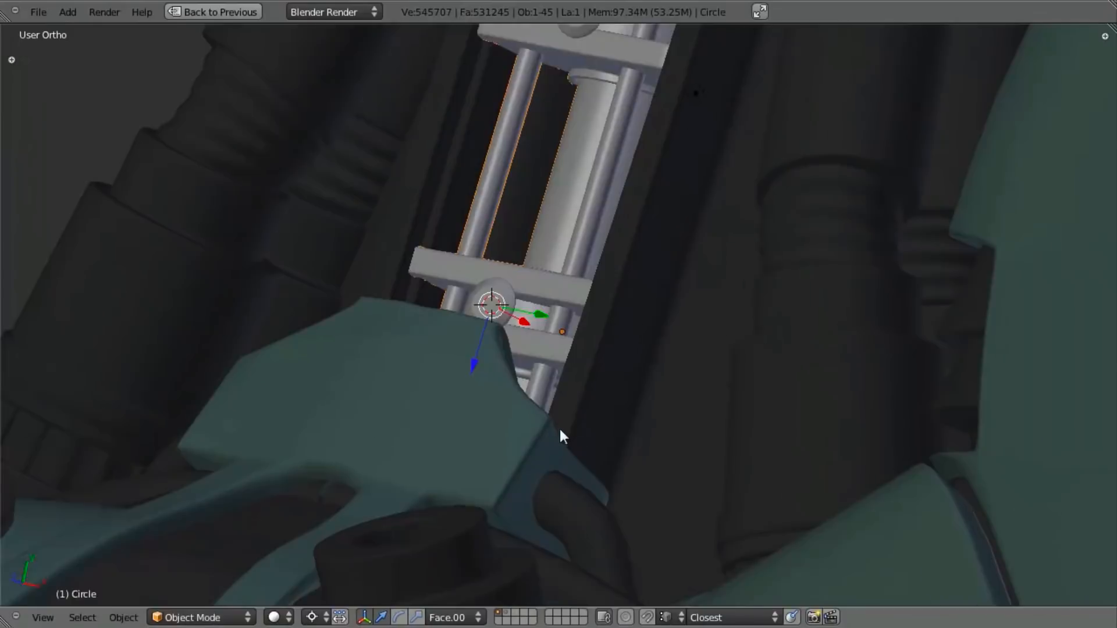
{"action": "scroll", "coordinate": [598, 444], "scroll_direction": "down", "scroll_amount": 2}
{"action": "middle_click_drag", "start_coordinate": [599, 444], "coordinate": [669, 501]}
{"action": "scroll", "coordinate": [520, 447], "scroll_direction": "up", "scroll_amount": 4}
Select the flared end pipe and all bracket plates in Edit Mode and give the mesh the existing light grey material.
{"action": "key", "text": "Tab"}
{"action": "middle_click_drag", "start_coordinate": [419, 489], "coordinate": [634, 414], "text": "shift"}
{"action": "scroll", "coordinate": [634, 413], "scroll_direction": "up", "scroll_amount": 4}
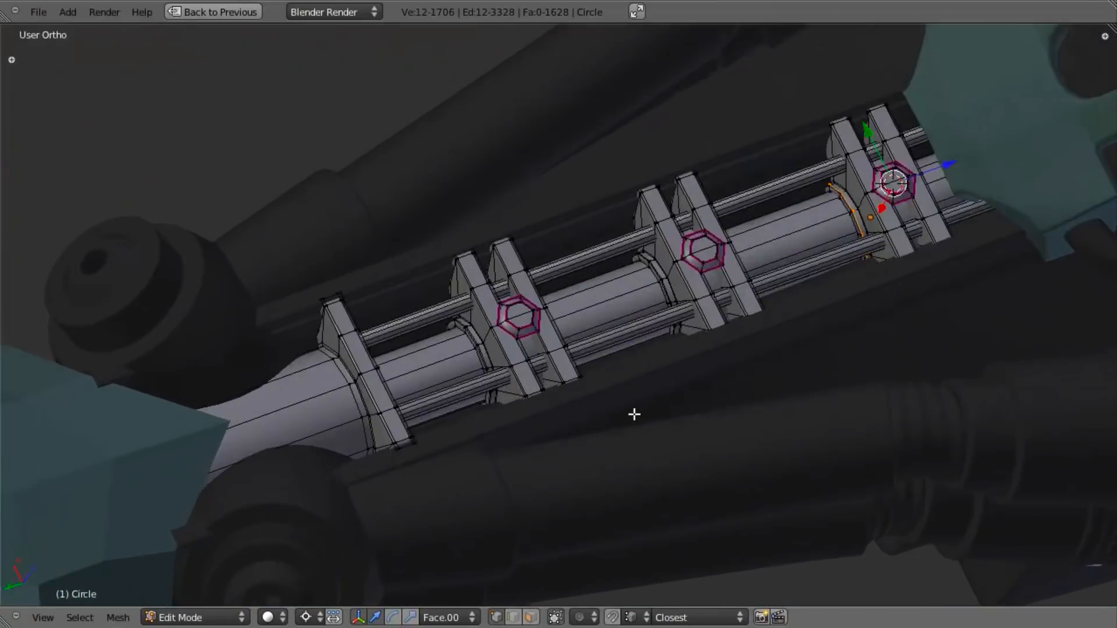
{"action": "key", "text": "z"}
{"action": "key", "text": "z"}
{"action": "middle_click_drag", "start_coordinate": [299, 439], "coordinate": [538, 350], "text": "shift"}
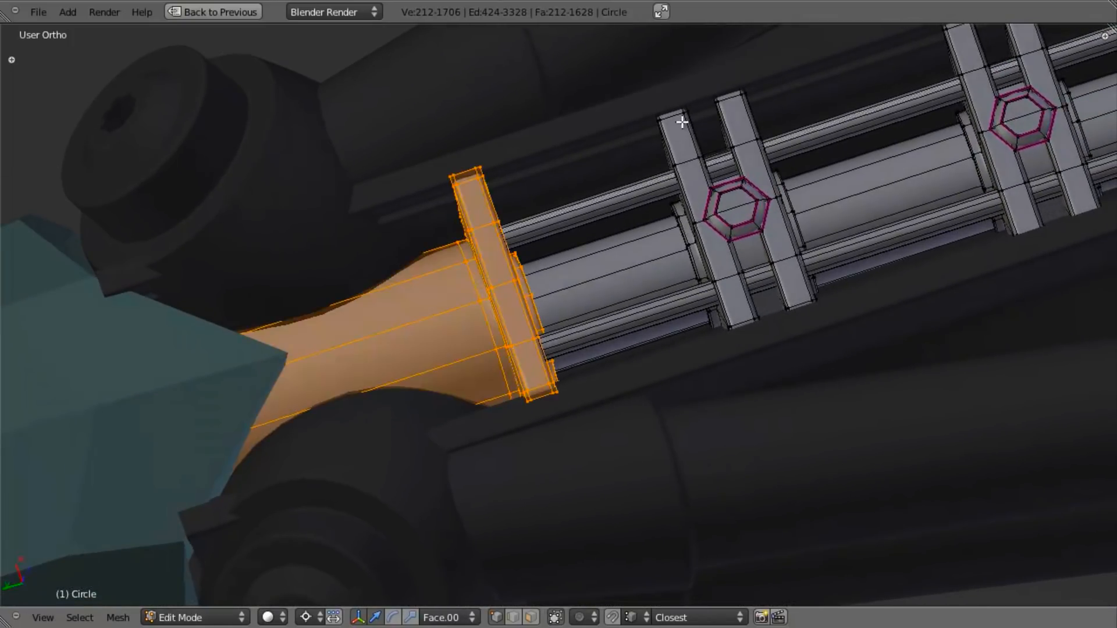
{"action": "scroll", "coordinate": [701, 140], "scroll_direction": "down", "scroll_amount": 3}
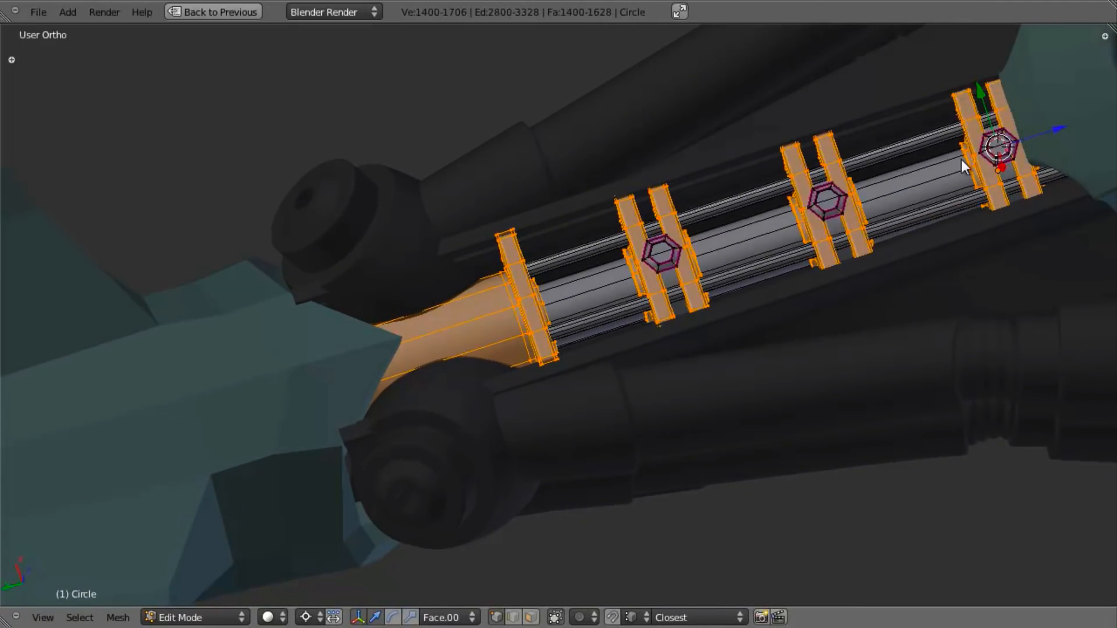
{"action": "key", "text": "shift+space"}
{"action": "left_click", "coordinate": [1049, 180]}
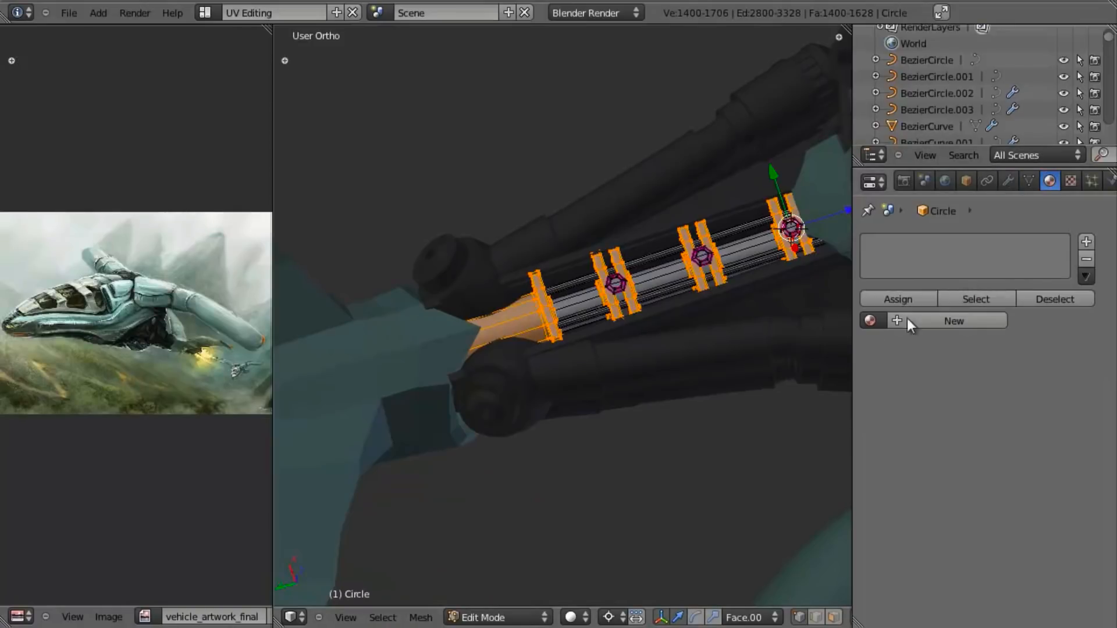
{"action": "left_click", "coordinate": [870, 321]}
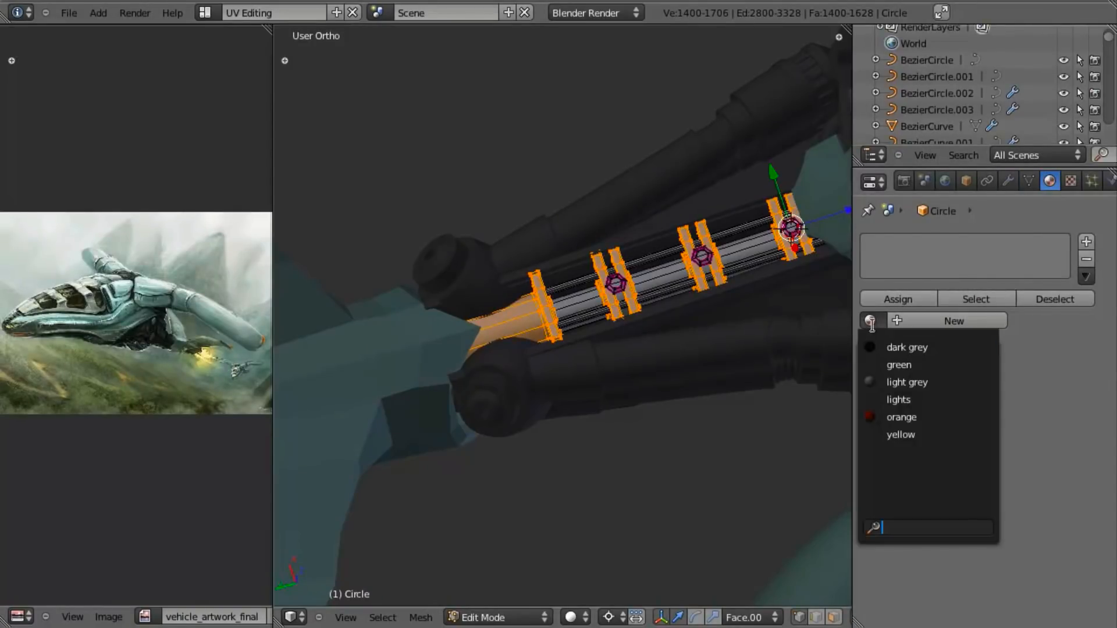
{"action": "left_click", "coordinate": [888, 384]}
Invert the selection, add a second slot with the dark grey material and assign it to the rods, pipe sections and bolts.
{"action": "scroll", "coordinate": [787, 330], "scroll_direction": "up", "scroll_amount": 2}
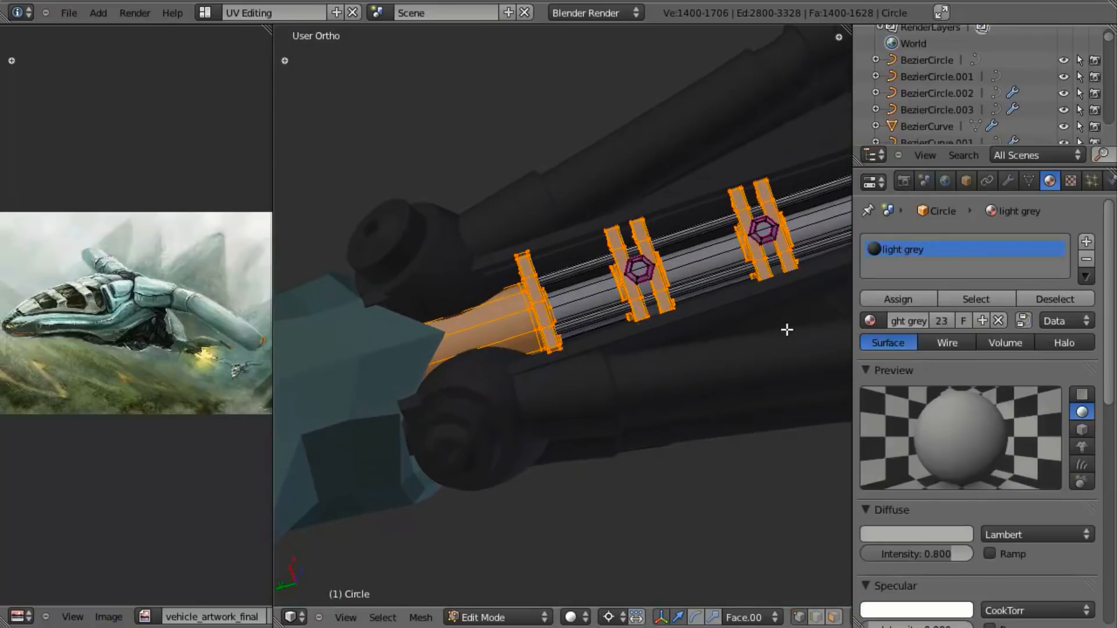
{"action": "key", "text": "ctrl+i"}
{"action": "middle_click_drag", "start_coordinate": [786, 326], "coordinate": [545, 400]}
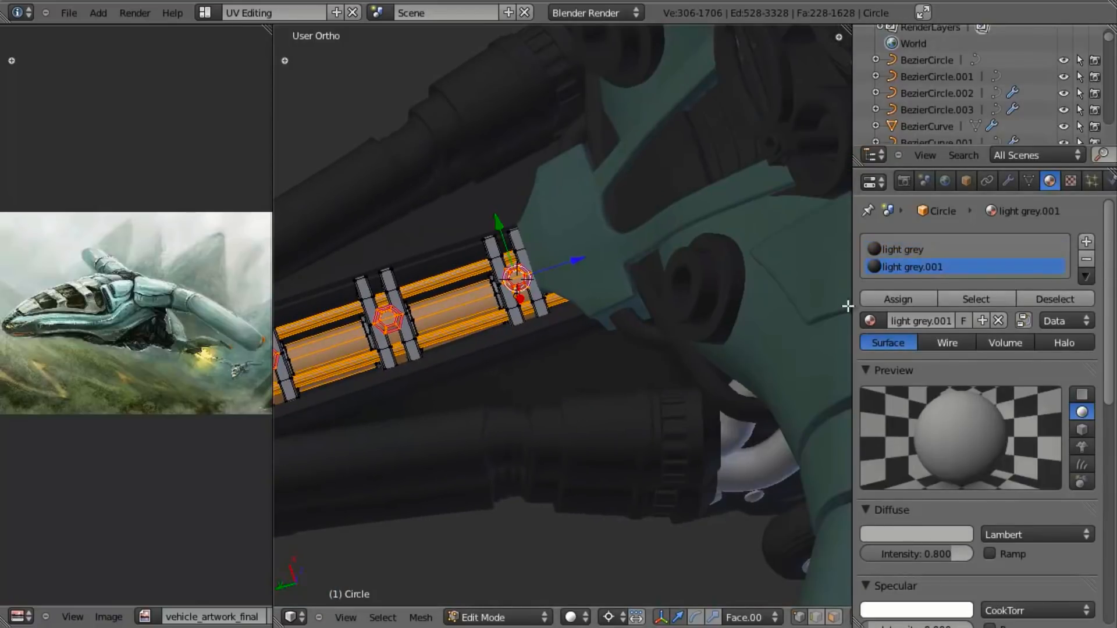
{"action": "left_click", "coordinate": [873, 320]}
{"action": "left_click", "coordinate": [898, 348]}
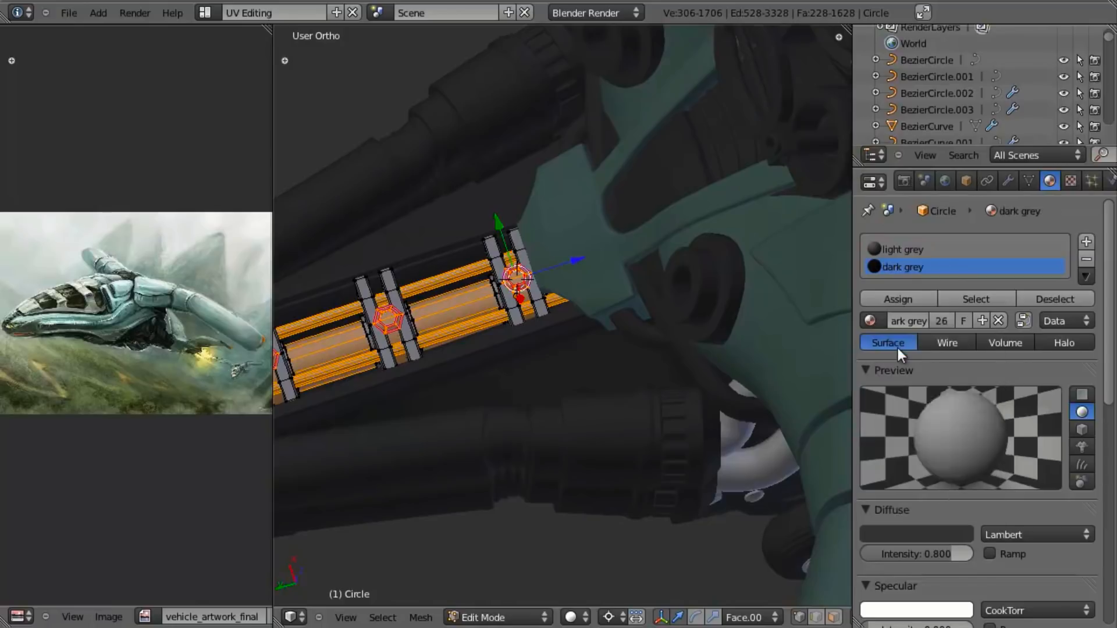
{"action": "left_click", "coordinate": [899, 299]}
{"action": "middle_click_drag", "start_coordinate": [533, 358], "coordinate": [669, 299]}
{"action": "key", "text": "Tab"}
{"action": "middle_click_drag", "start_coordinate": [669, 362], "coordinate": [510, 462]}
{"action": "middle_click_drag", "start_coordinate": [719, 416], "coordinate": [506, 342]}
Add an edge loop around the flared pipe beside the end plate and slightly narrow the adjoining face band along Face.000 Z.
{"action": "key", "text": "Tab"}
{"action": "scroll", "coordinate": [506, 342], "scroll_direction": "up", "scroll_amount": 6}
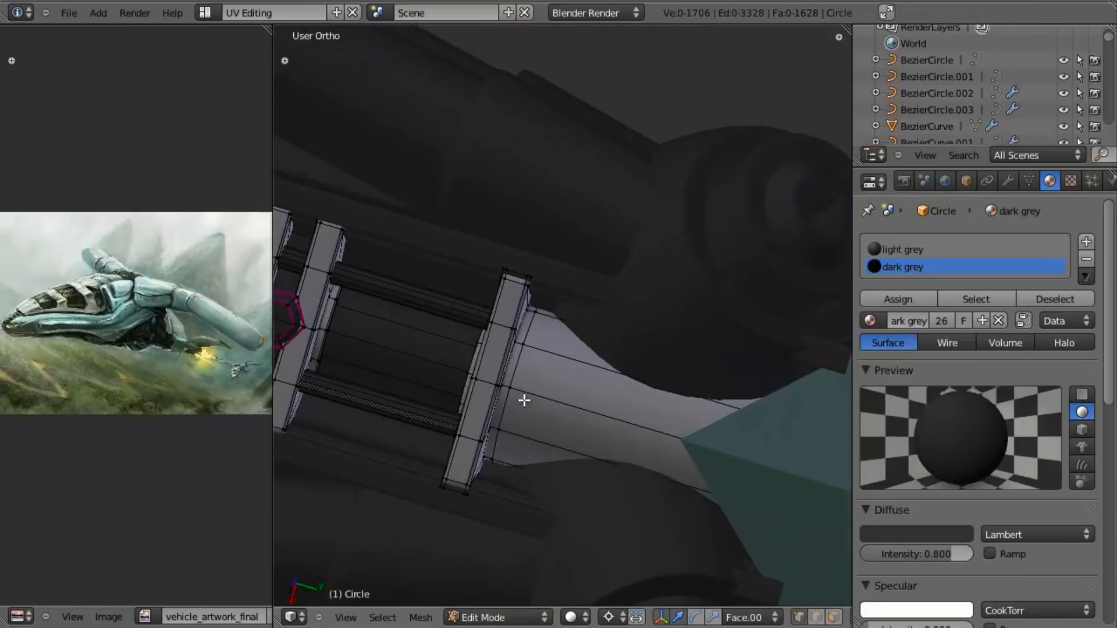
{"action": "key", "text": "a"}
{"action": "key", "text": "ctrl+r"}
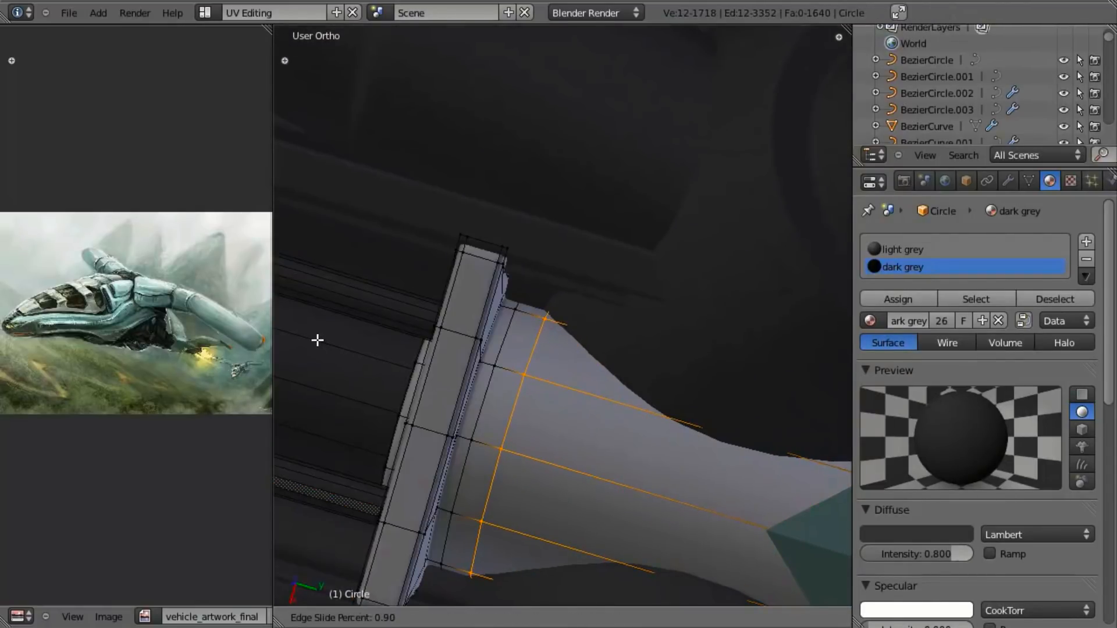
{"action": "left_click", "coordinate": [657, 397]}
{"action": "key", "text": "s"}
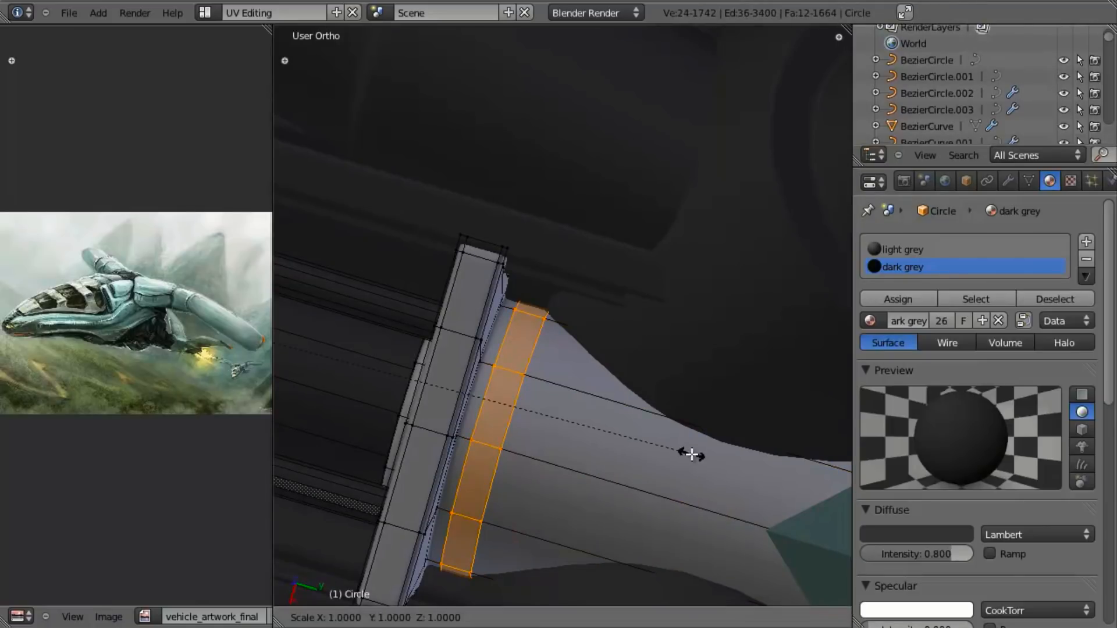
{"action": "right_click", "coordinate": [692, 455]}
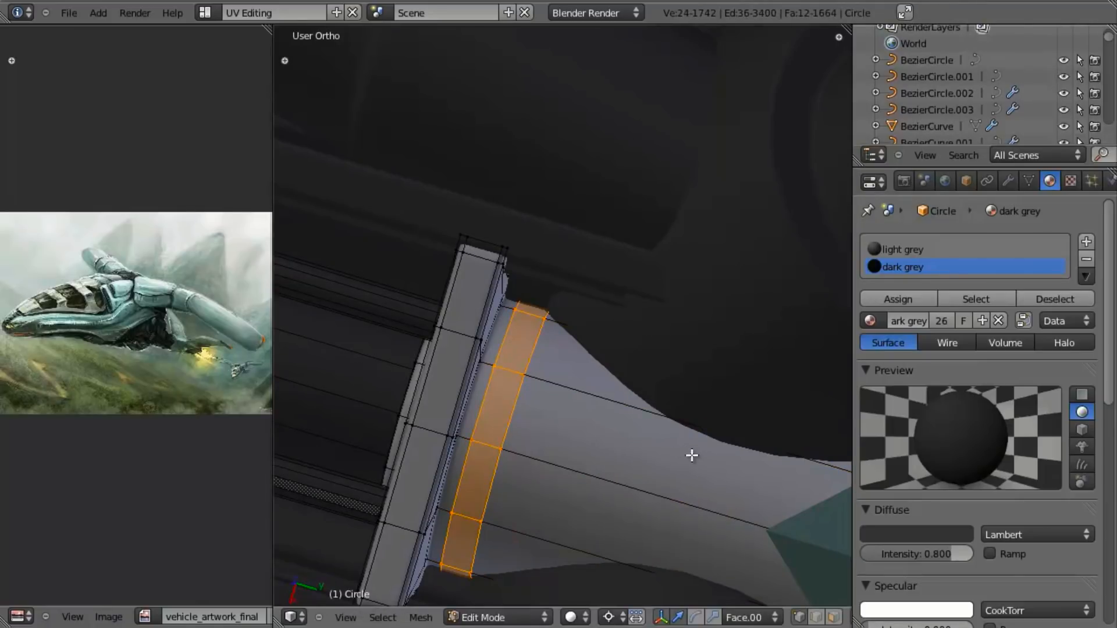
{"action": "key", "text": "s"}
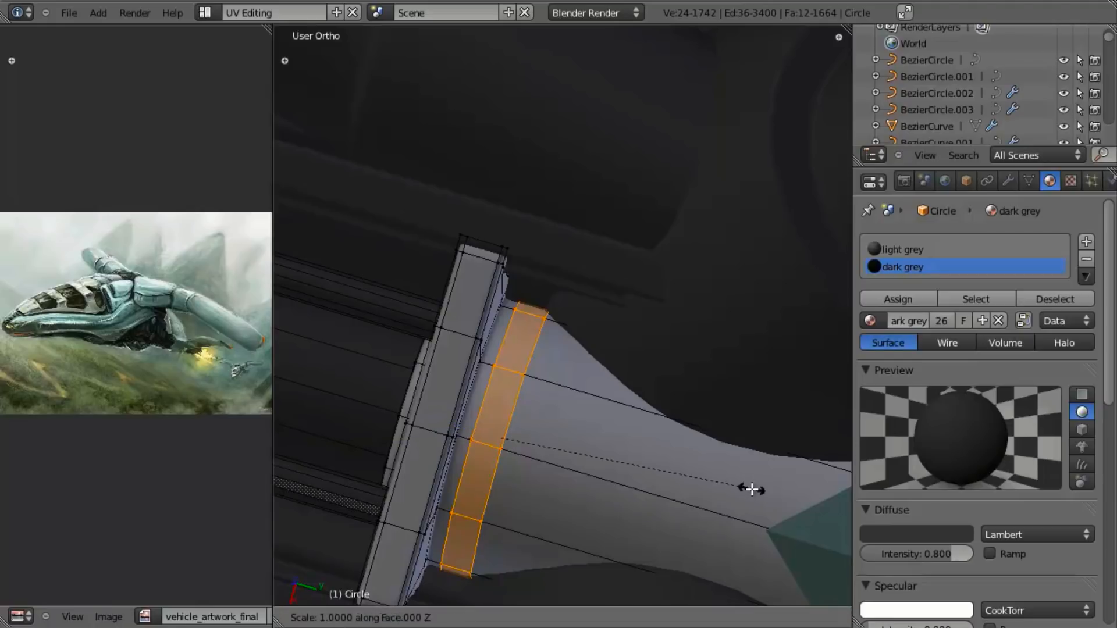
{"action": "left_click", "coordinate": [698, 456]}
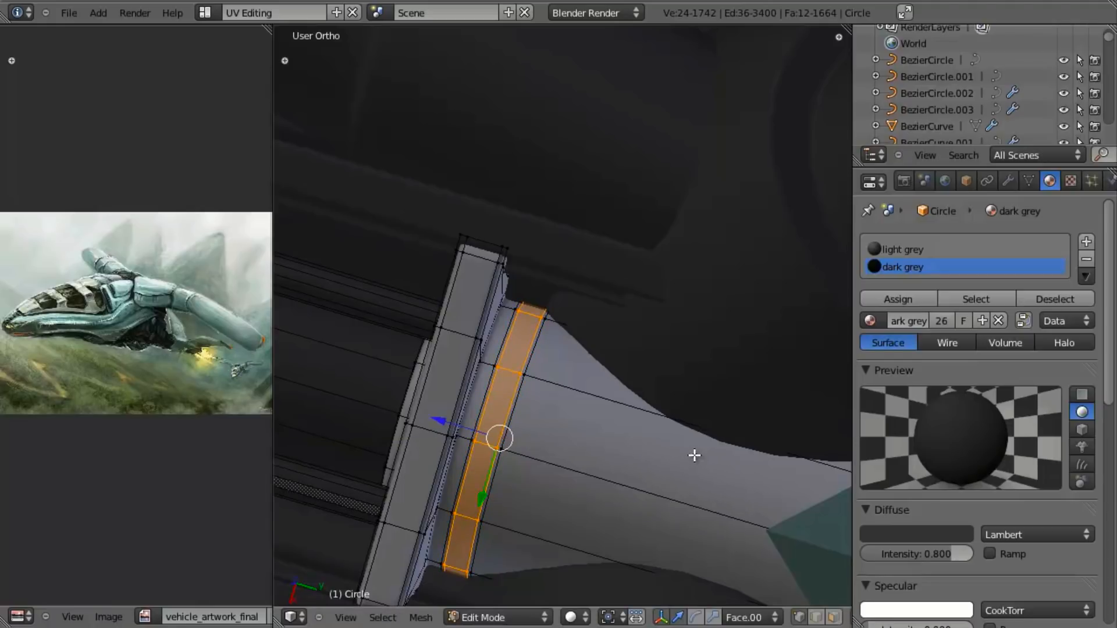
Extrude the face band in place and fatten it outward by about 0.008 into a raised collar, fine-tuning its thickness once more.
{"action": "key", "text": "e"}
{"action": "right_click", "coordinate": [694, 407]}
{"action": "key", "text": "alt+s"}
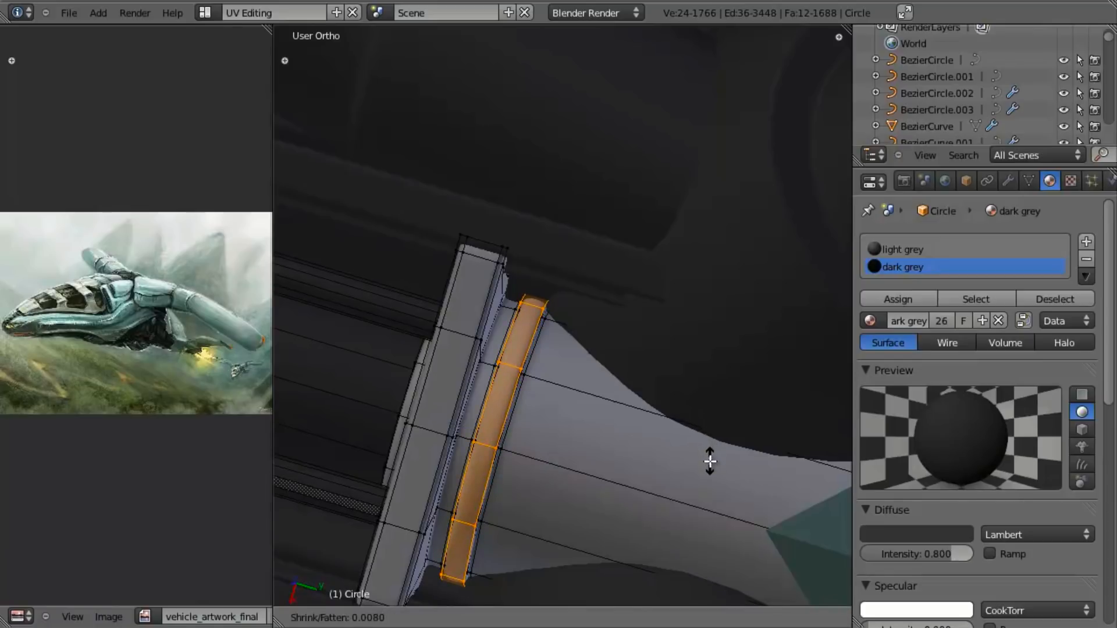
{"action": "left_click", "coordinate": [709, 461]}
{"action": "key", "text": "alt+s"}
{"action": "left_click", "coordinate": [710, 470]}
Examine the two-tone bracket assembly in Object Mode from several angles and against the side-view reference.
{"action": "key", "text": "Tab"}
{"action": "key", "text": "a"}
{"action": "scroll", "coordinate": [585, 481], "scroll_direction": "down", "scroll_amount": 7}
{"action": "middle_click_drag", "start_coordinate": [582, 516], "coordinate": [550, 474]}
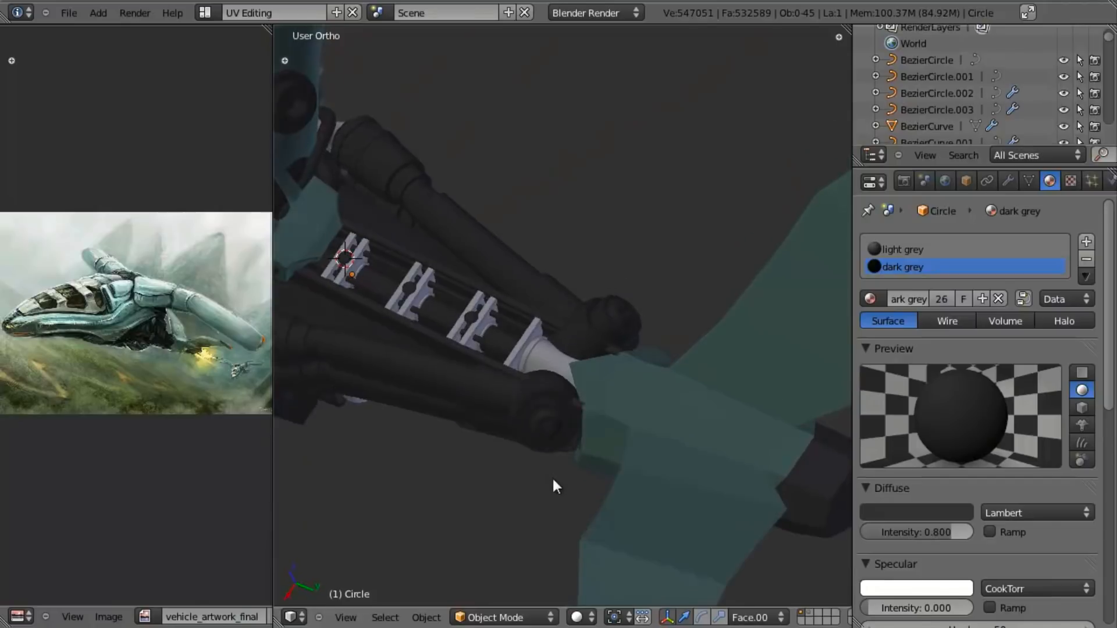
{"action": "scroll", "coordinate": [551, 476], "scroll_direction": "up", "scroll_amount": 8}
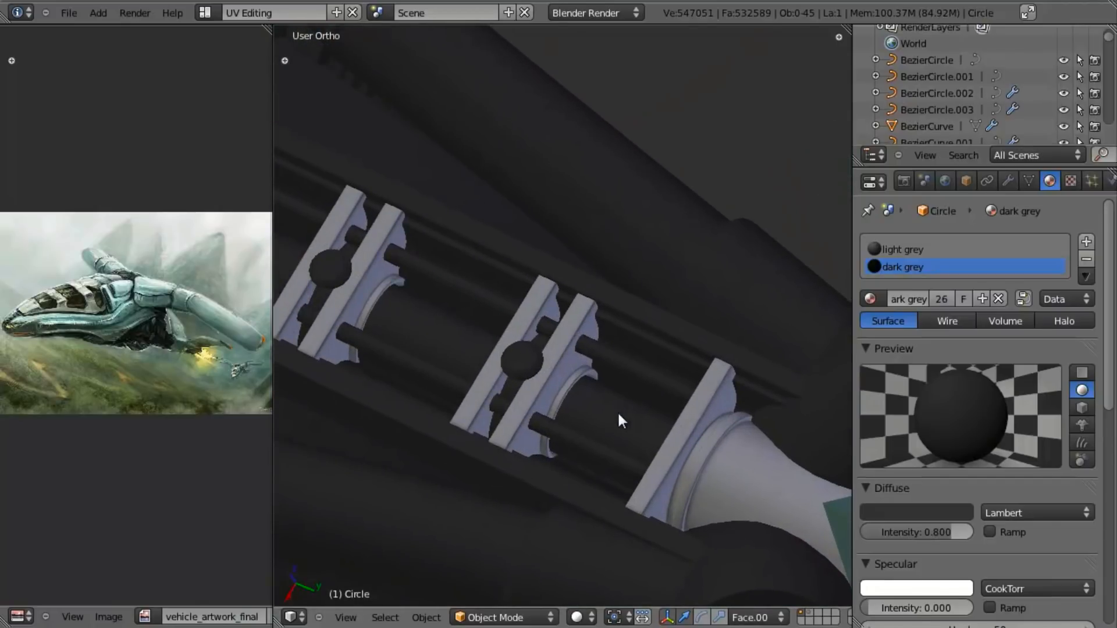
{"action": "middle_click_drag", "start_coordinate": [551, 430], "coordinate": [505, 276]}
{"action": "key", "text": "KP_3"}
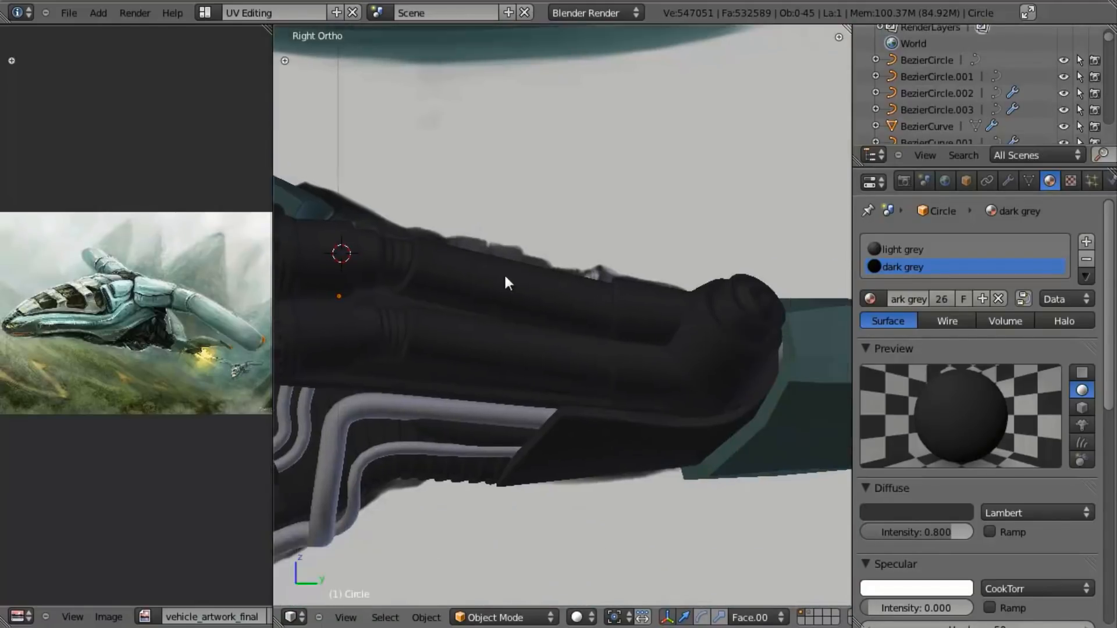
Inspect the area around the pipes and open the lower side panel geo_body_mid.017 for editing in the right side view.
{"action": "scroll", "coordinate": [512, 280], "scroll_direction": "up", "scroll_amount": 3}
{"action": "key", "text": "z"}
{"action": "mouse_move", "coordinate": [496, 360]}
{"action": "middle_mouse_down", "text": "shift"}
{"action": "mouse_move", "coordinate": [557, 375]}
{"action": "mouse_move", "coordinate": [569, 358]}
{"action": "middle_mouse_up", "text": "shift"}
{"action": "scroll", "coordinate": [569, 360], "scroll_direction": "down", "scroll_amount": 4}
{"action": "key", "text": "z"}
{"action": "mouse_move", "coordinate": [522, 412]}
{"action": "middle_mouse_down", "text": "shift"}
{"action": "mouse_move", "coordinate": [545, 400]}
{"action": "mouse_move", "coordinate": [537, 277]}
{"action": "mouse_move", "coordinate": [533, 319]}
{"action": "middle_mouse_up", "text": "shift"}
{"action": "right_click", "coordinate": [531, 320]}
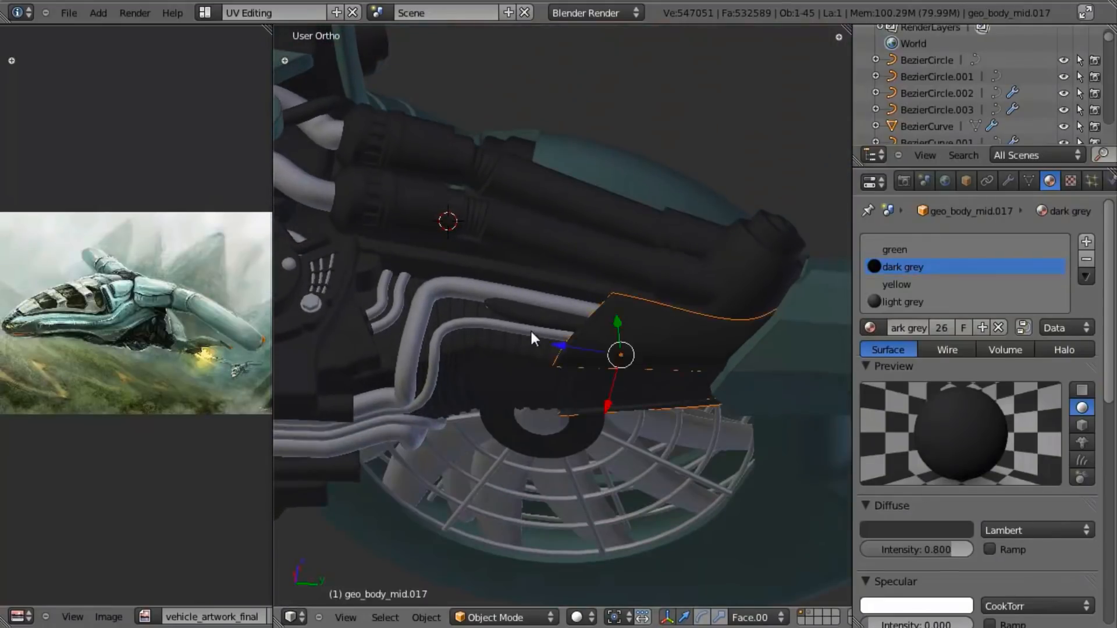
{"action": "key", "text": "KP_3"}
{"action": "key", "text": "Tab"}
{"action": "scroll", "coordinate": [550, 349], "scroll_direction": "up", "scroll_amount": 5}
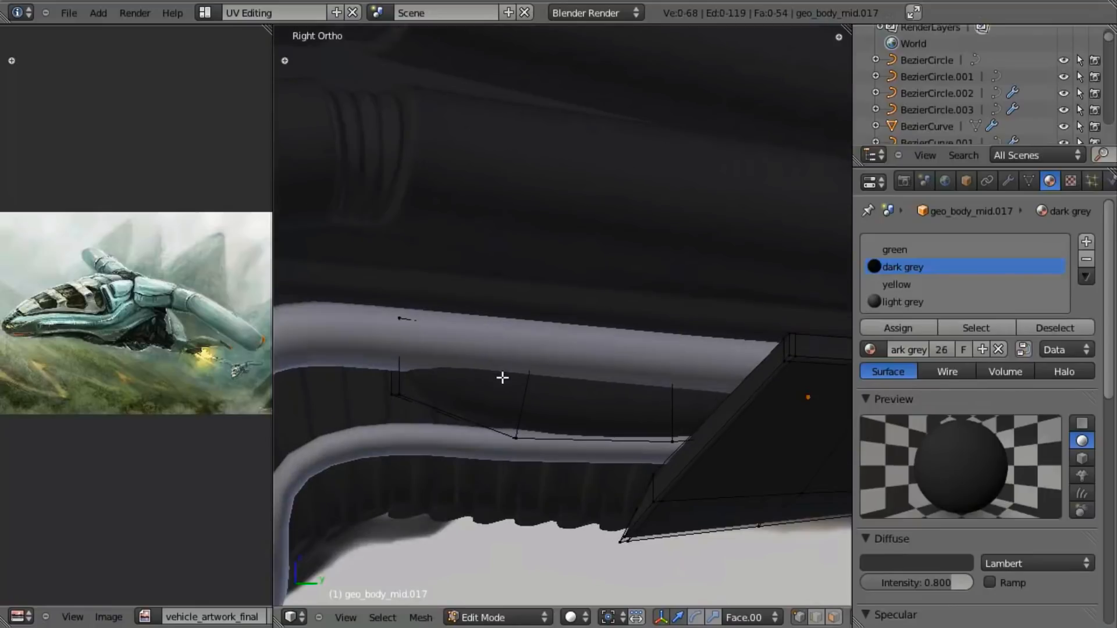
Delete the stray flap of side panel geometry behind the light grey pipes by removing its vertices.
{"action": "right_click", "coordinate": [445, 322], "text": "alt"}
{"action": "key", "text": "z"}
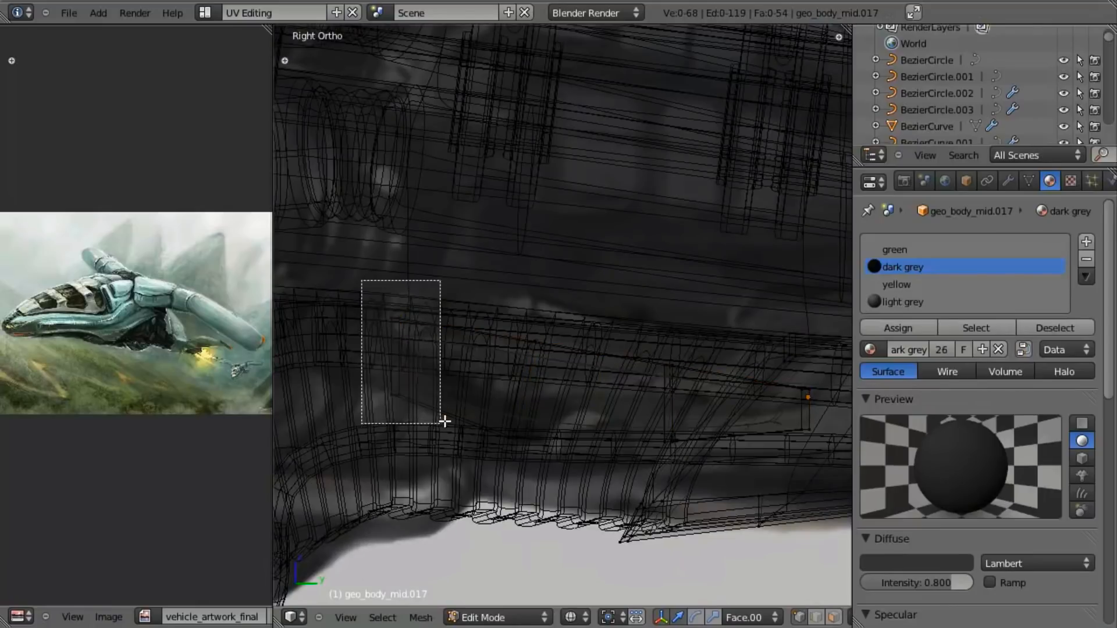
{"action": "left_click_drag", "start_coordinate": [441, 424], "coordinate": [442, 424]}
{"action": "key", "text": "z"}
{"action": "middle_click_drag", "start_coordinate": [549, 497], "coordinate": [570, 365]}
{"action": "key", "text": "Tab"}
{"action": "scroll", "coordinate": [559, 400], "scroll_direction": "down", "scroll_amount": 2}
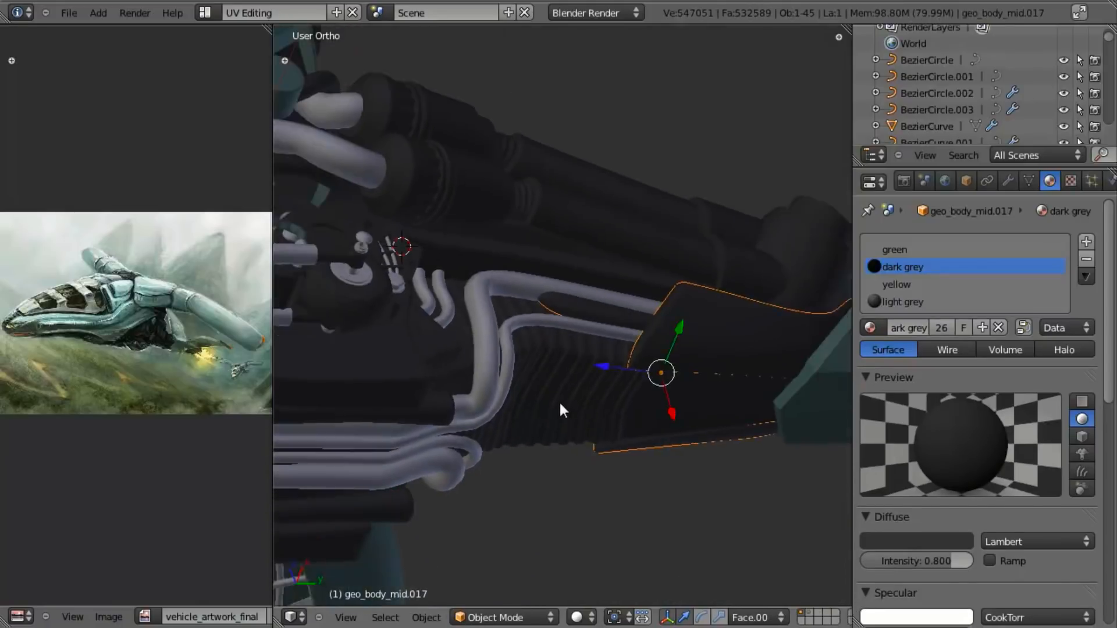
{"action": "key", "text": "KP_3"}
{"action": "key", "text": "Tab"}
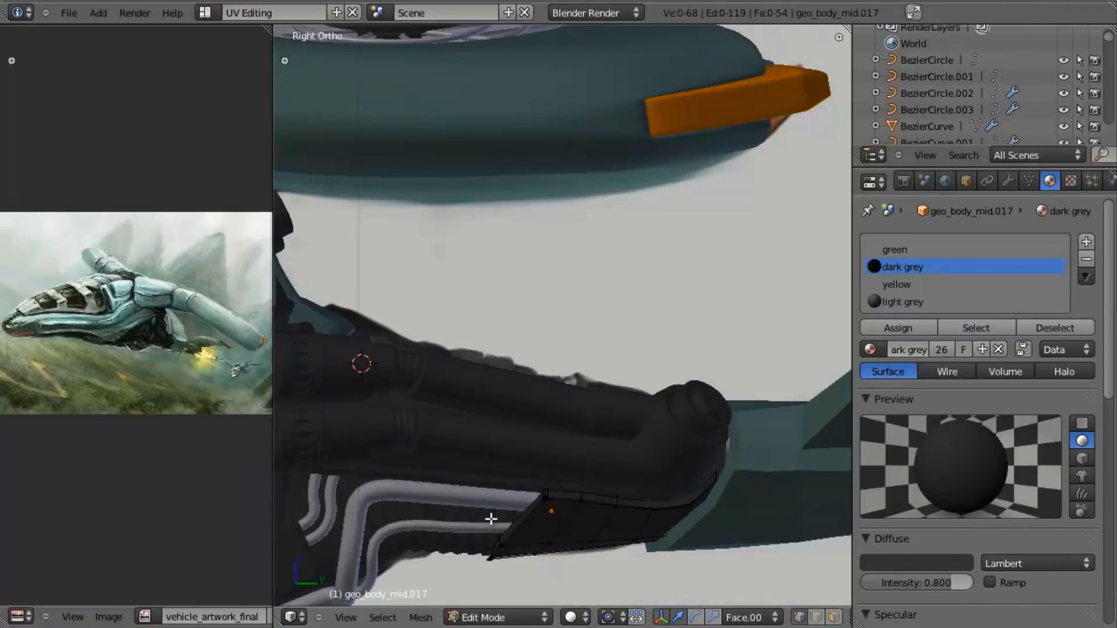
{"action": "key", "text": "z"}
{"action": "key", "text": "x"}
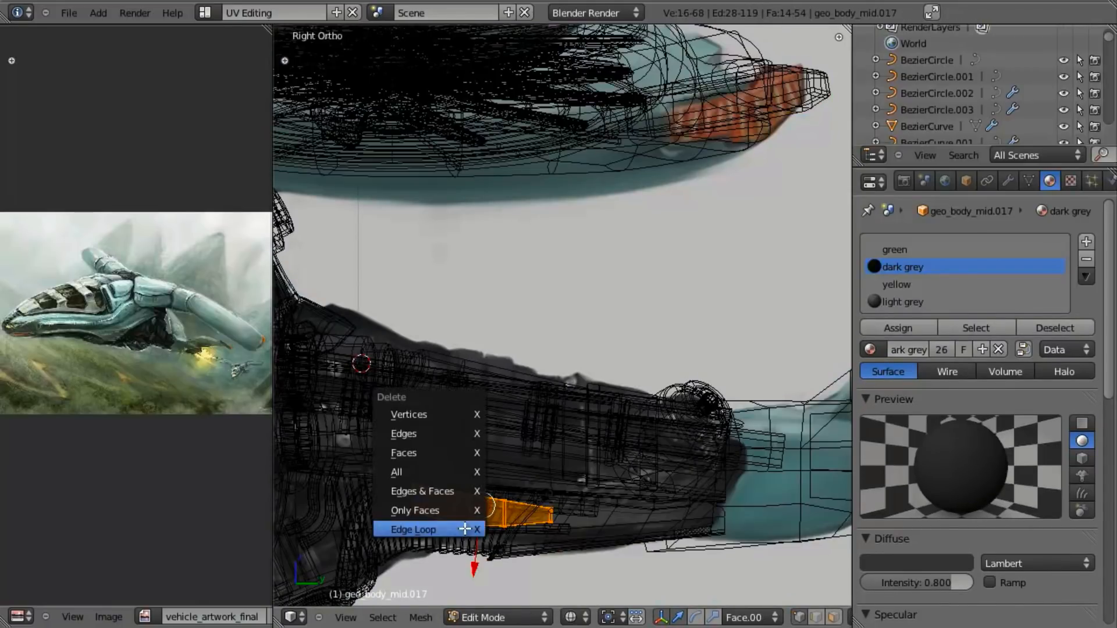
{"action": "left_click", "coordinate": [467, 411]}
{"action": "key", "text": "z"}
{"action": "key", "text": "Tab"}
Open geo_body_mid.001 for editing and duplicate in place the two adjoining faces beside the bracket rail.
{"action": "scroll", "coordinate": [592, 421], "scroll_direction": "up", "scroll_amount": 2}
{"action": "middle_click_drag", "start_coordinate": [557, 502], "coordinate": [571, 270]}
{"action": "key", "text": "Tab"}
{"action": "key", "text": "Tab"}
{"action": "right_click", "coordinate": [582, 297]}
{"action": "key", "text": "Tab"}
{"action": "key", "text": "z"}
{"action": "key", "text": "z"}
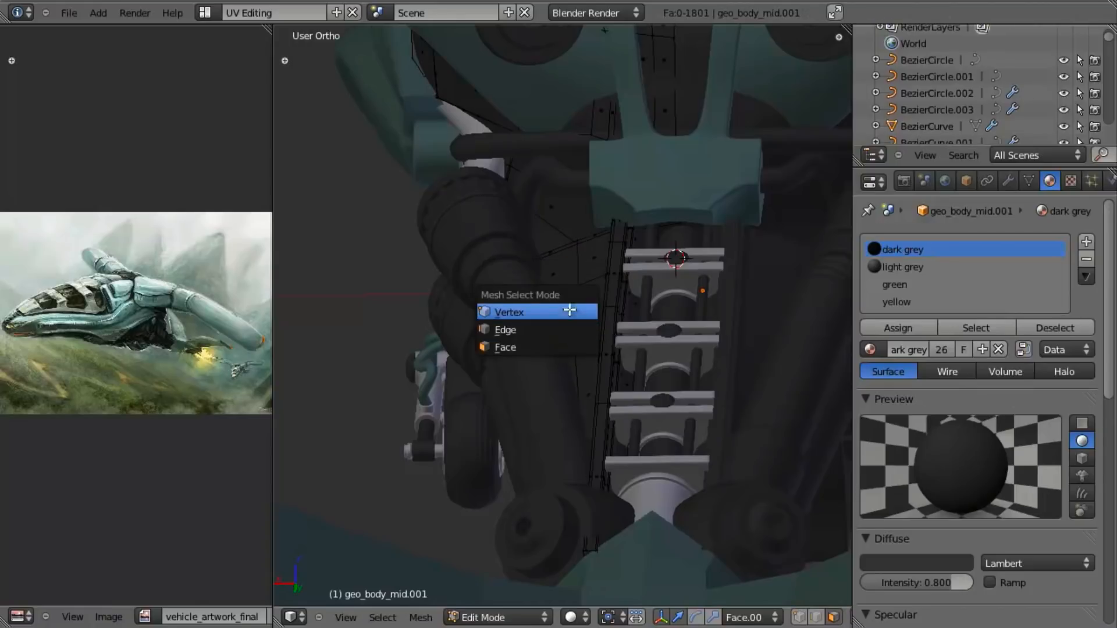
{"action": "middle_click_drag", "start_coordinate": [568, 327], "coordinate": [598, 334]}
{"action": "scroll", "coordinate": [599, 334], "scroll_direction": "up", "scroll_amount": 3}
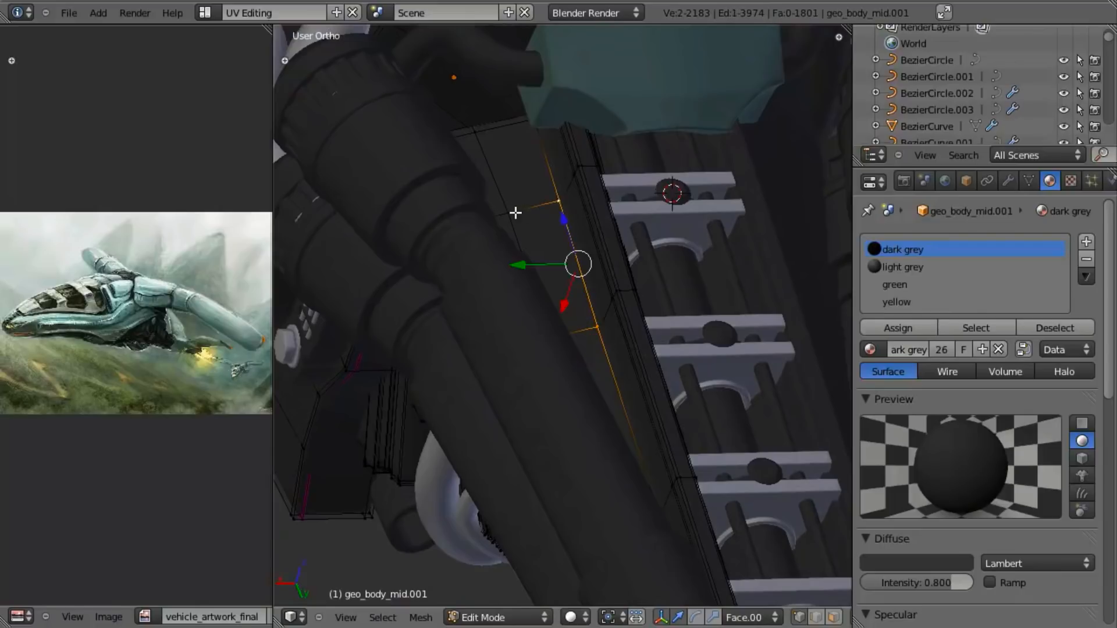
{"action": "middle_click_drag", "start_coordinate": [540, 135], "coordinate": [539, 341]}
{"action": "middle_click_drag", "start_coordinate": [596, 301], "coordinate": [637, 269]}
{"action": "key", "text": "shift+d"}
{"action": "right_click", "coordinate": [637, 271]}
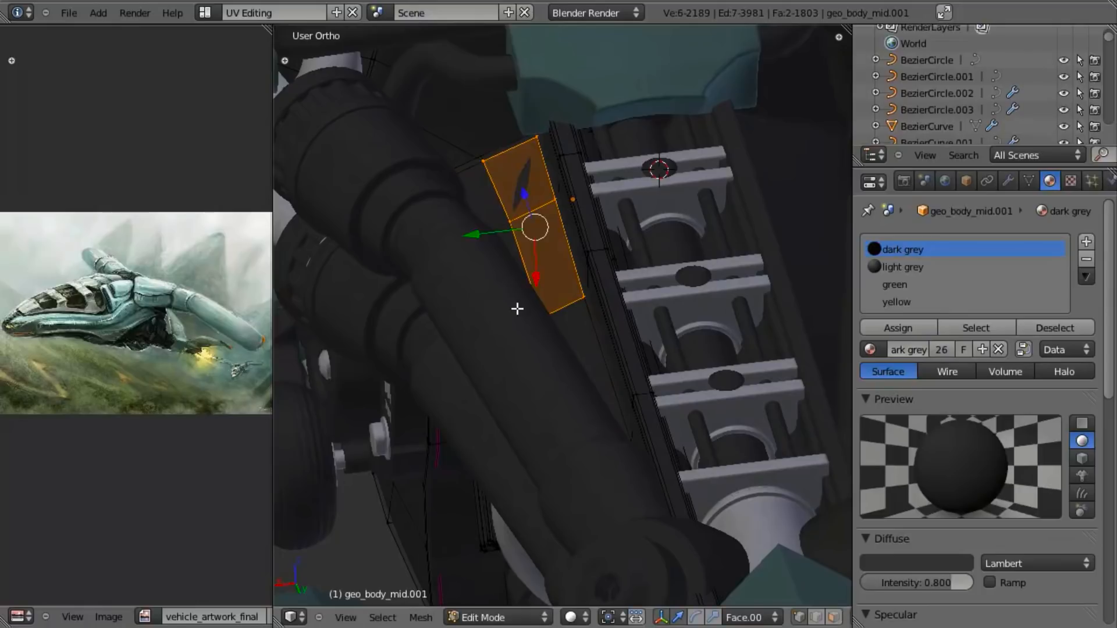
Move the duplicated faces outward and down in the front view, towards the dark side pipes.
{"action": "key", "text": "KP_1"}
{"action": "key", "text": "z"}
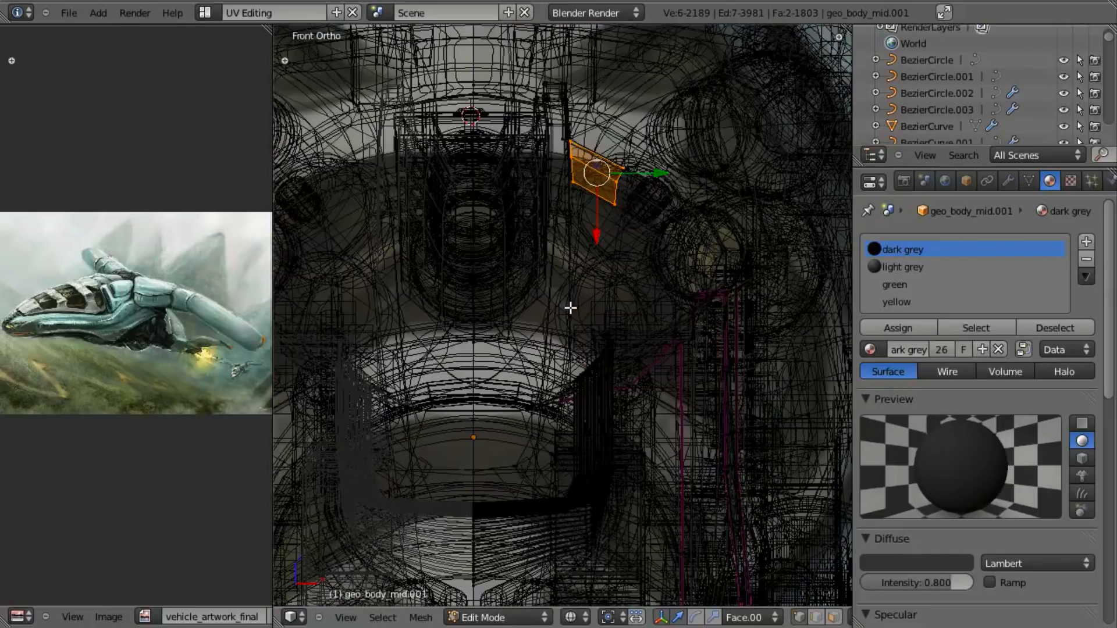
{"action": "scroll", "coordinate": [612, 231], "scroll_direction": "up", "scroll_amount": 4}
{"action": "key", "text": "g"}
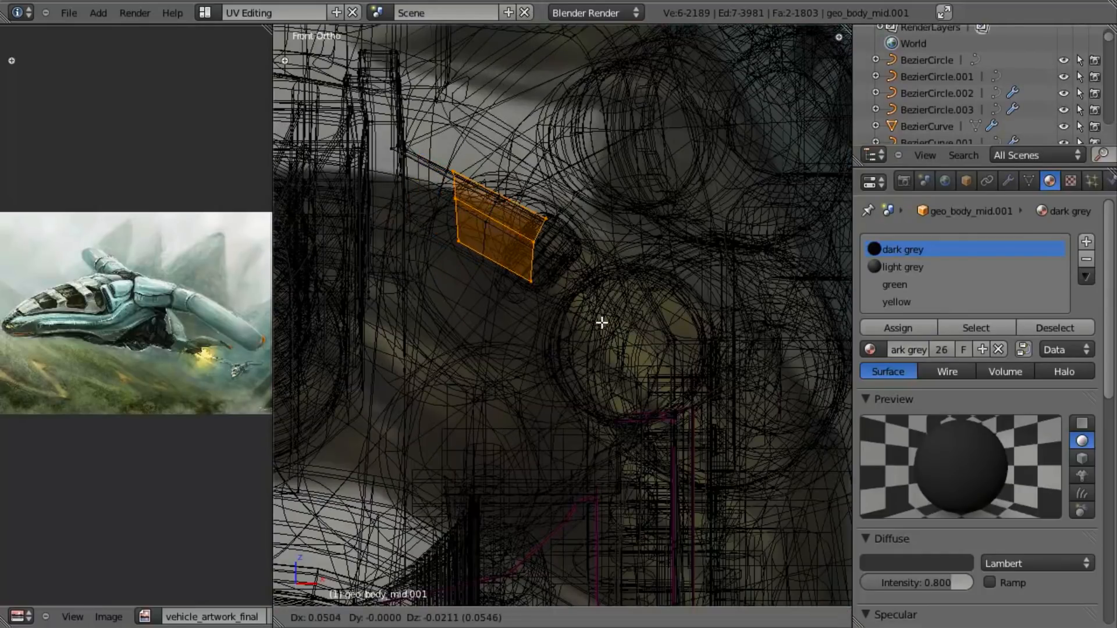
{"action": "left_click", "coordinate": [612, 366]}
Extrude the two duplicated faces twice to build a solid elongated block.
{"action": "key", "text": "e"}
{"action": "left_click", "coordinate": [636, 322]}
{"action": "mouse_move", "coordinate": [637, 322]}
{"action": "middle_mouse_down"}
{"action": "mouse_move", "coordinate": [497, 337]}
{"action": "mouse_move", "coordinate": [617, 318]}
{"action": "middle_mouse_up"}
{"action": "key", "text": "z"}
{"action": "mouse_move", "coordinate": [563, 354]}
{"action": "middle_mouse_down"}
{"action": "mouse_move", "coordinate": [469, 444]}
{"action": "mouse_move", "coordinate": [510, 435]}
{"action": "mouse_move", "coordinate": [570, 316]}
{"action": "mouse_move", "coordinate": [611, 322]}
{"action": "mouse_move", "coordinate": [645, 378]}
{"action": "mouse_move", "coordinate": [638, 435]}
{"action": "middle_mouse_up"}
{"action": "key", "text": "e"}
{"action": "left_click", "coordinate": [572, 309]}
Isolate the two faces at the new block's lower end and try to delete them.
{"action": "key", "text": "z"}
{"action": "key", "text": "a"}
{"action": "key", "text": "b"}
{"action": "left_click_drag", "start_coordinate": [536, 485], "coordinate": [811, 605]}
{"action": "middle_click_drag", "start_coordinate": [811, 605], "coordinate": [463, 400]}
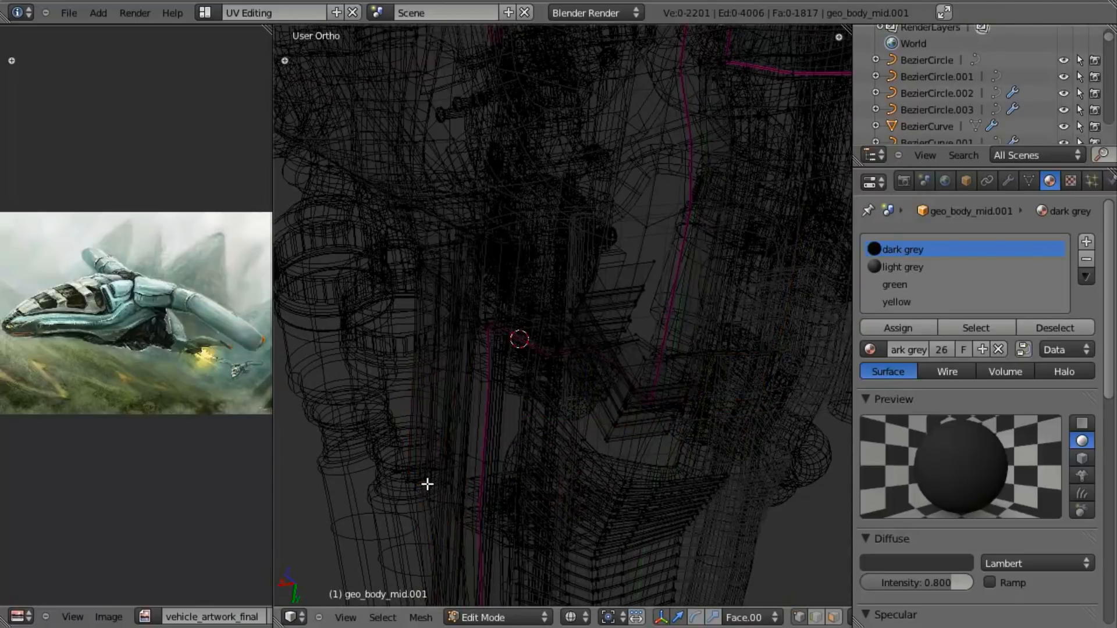
{"action": "key", "text": "l"}
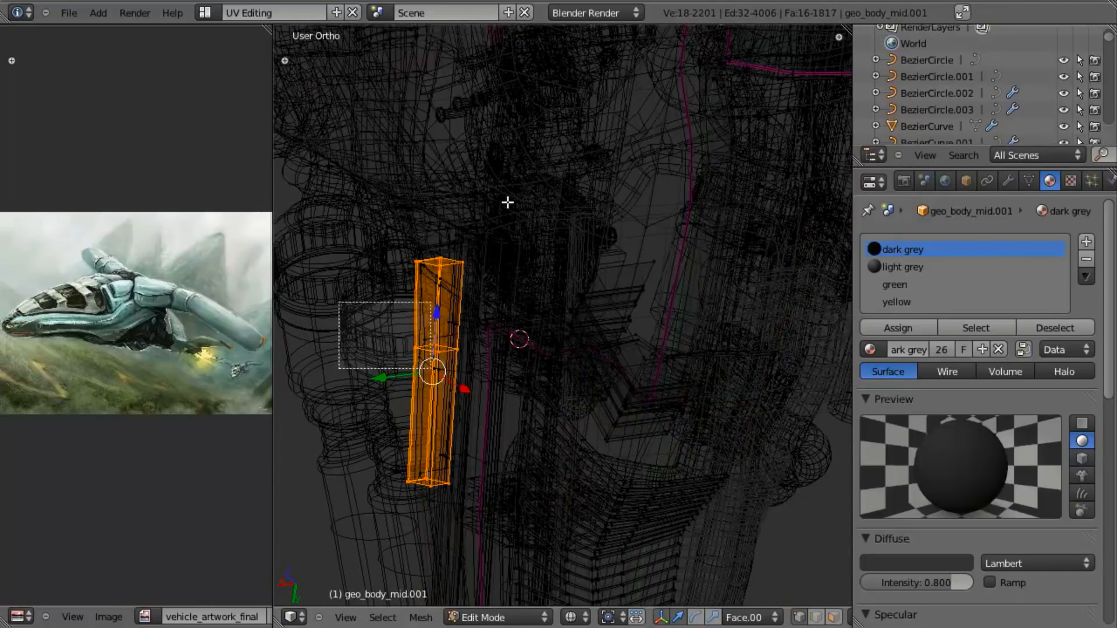
{"action": "key", "text": "x"}
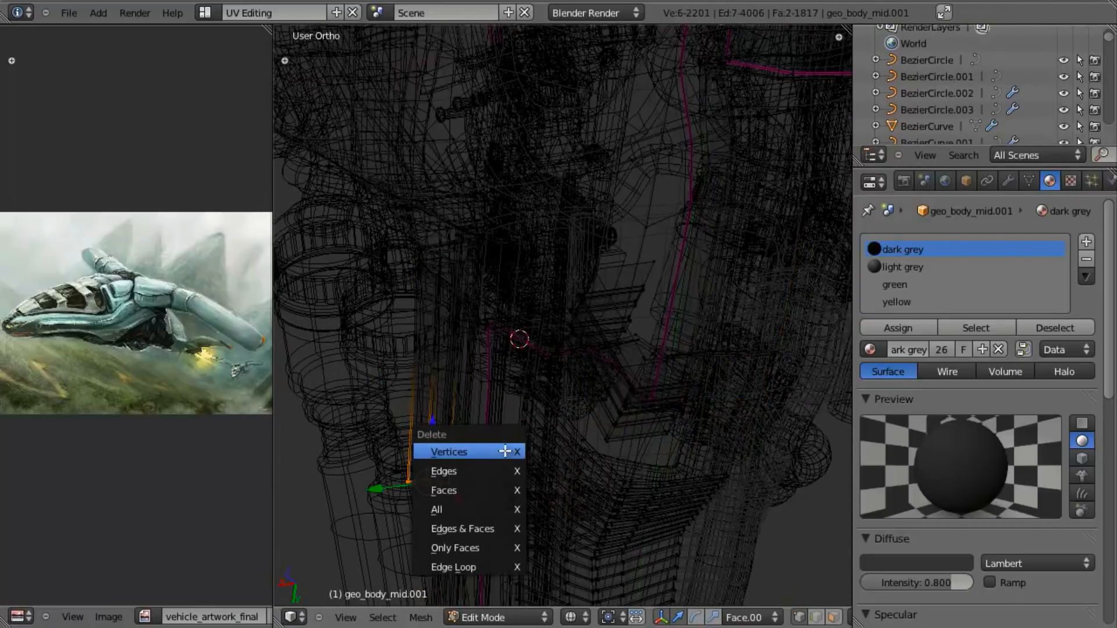
{"action": "left_click", "coordinate": [502, 490]}
Add an edge loop across the block close to its lower end.
{"action": "key", "text": "z"}
{"action": "middle_click_drag", "start_coordinate": [529, 394], "coordinate": [430, 421]}
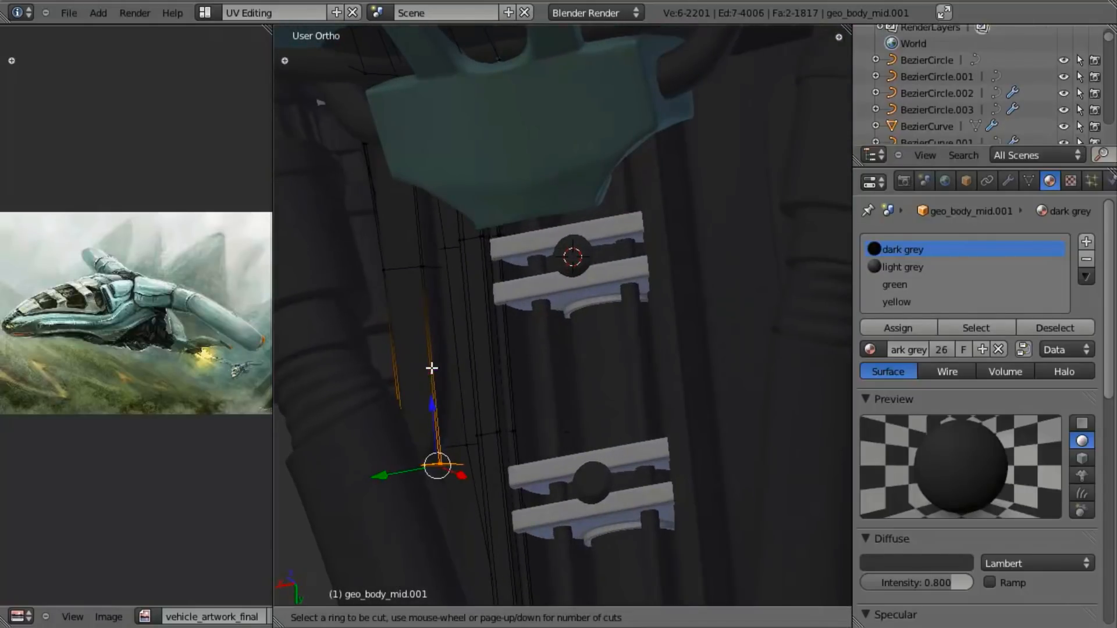
{"action": "left_click", "coordinate": [442, 445]}
{"action": "left_click", "coordinate": [454, 463]}
Isolate the two faces at the block's upper end and extrude them.
{"action": "middle_click_drag", "start_coordinate": [479, 214], "coordinate": [611, 378], "text": "shift"}
{"action": "middle_click_drag", "start_coordinate": [611, 378], "coordinate": [578, 273]}
{"action": "scroll", "coordinate": [578, 274], "scroll_direction": "up", "scroll_amount": 2}
{"action": "key", "text": "a"}
{"action": "key", "text": "z"}
{"action": "key", "text": "z"}
{"action": "key", "text": "l"}
{"action": "scroll", "coordinate": [483, 342], "scroll_direction": "down", "scroll_amount": 1}
{"action": "key", "text": "z"}
{"action": "scroll", "coordinate": [470, 357], "scroll_direction": "down", "scroll_amount": 1}
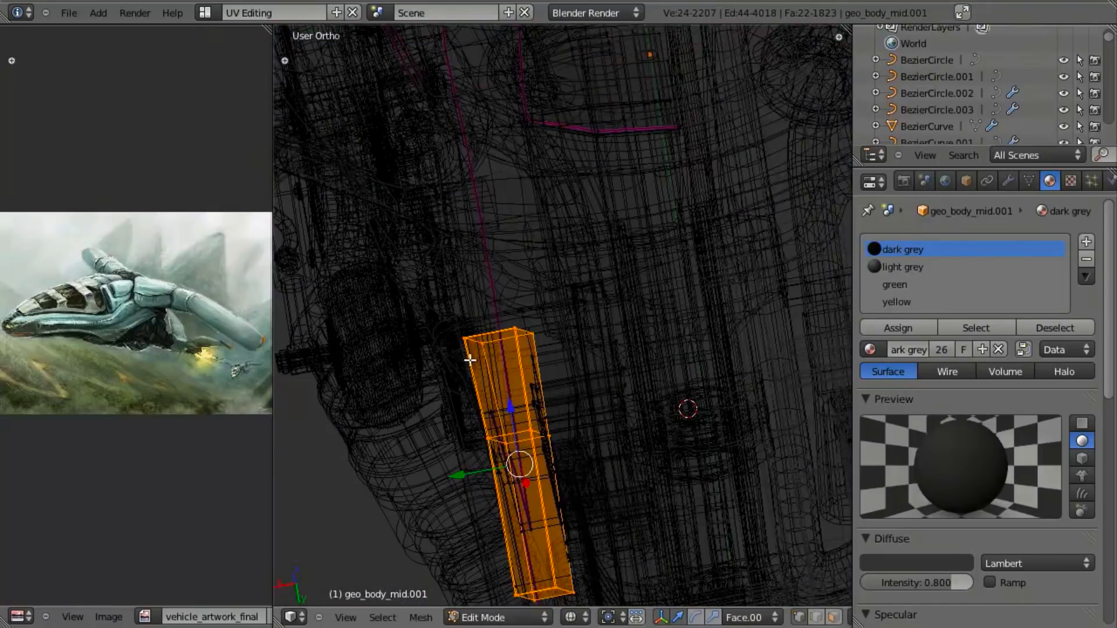
{"action": "middle_click_drag", "start_coordinate": [495, 401], "coordinate": [499, 345], "text": "shift"}
{"action": "key", "text": "b"}
{"action": "middle_click_drag", "start_coordinate": [385, 353], "coordinate": [656, 499]}
{"action": "key", "text": "z"}
{"action": "scroll", "coordinate": [546, 382], "scroll_direction": "up", "scroll_amount": 1}
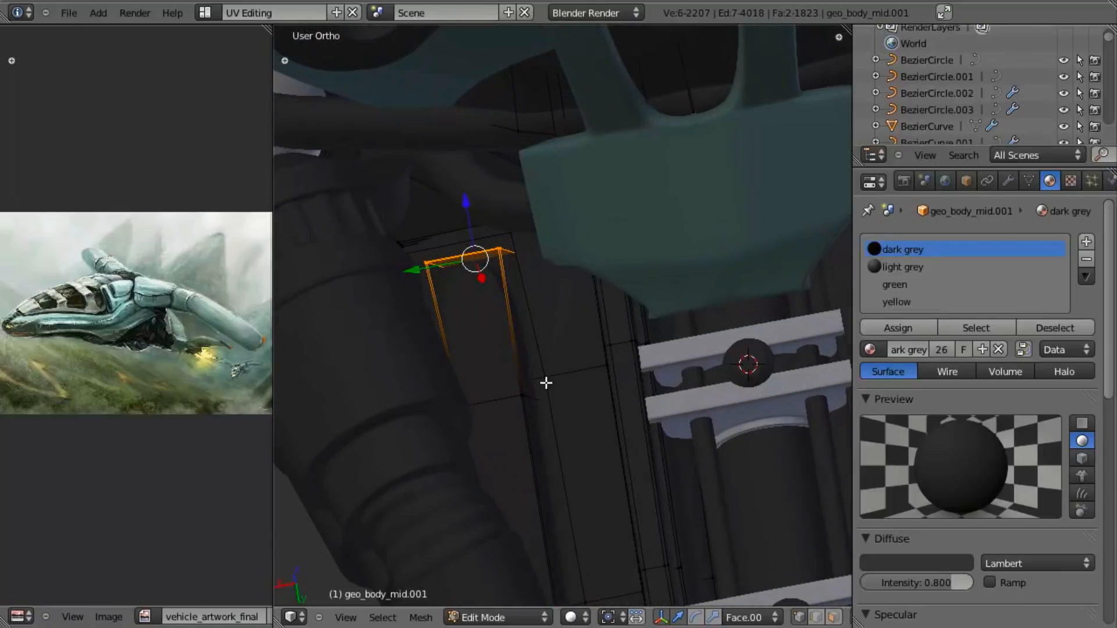
{"action": "key", "text": "e"}
{"action": "left_click", "coordinate": [547, 295]}
Delete the extruded end faces of the block and check the shape in Object Mode.
{"action": "middle_click_drag", "start_coordinate": [547, 295], "coordinate": [620, 219]}
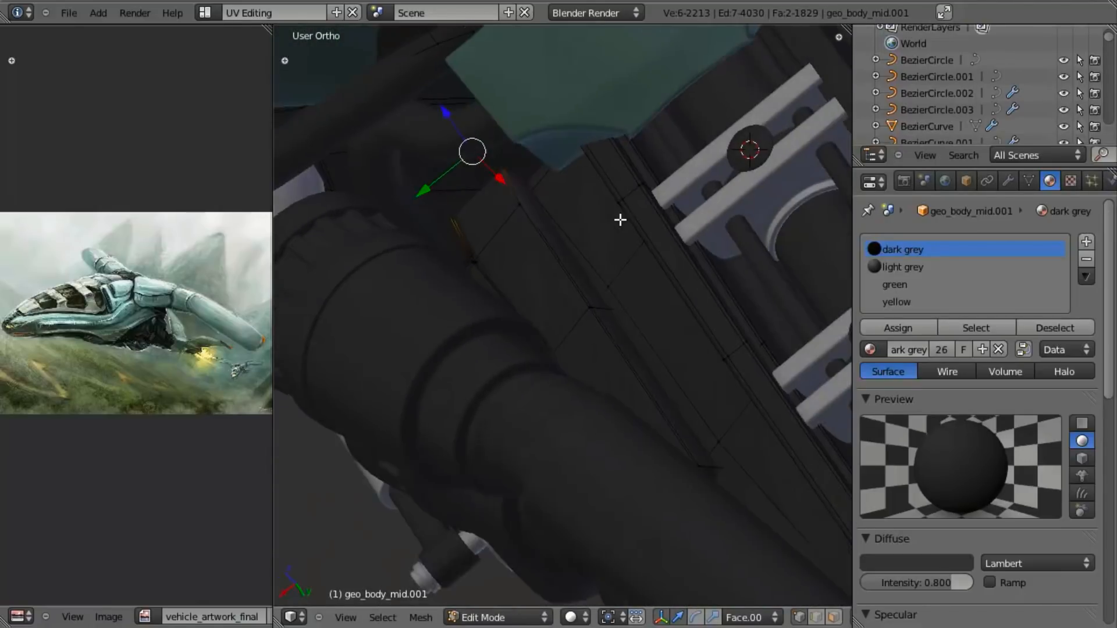
{"action": "key", "text": "x"}
{"action": "left_click", "coordinate": [620, 219]}
{"action": "scroll", "coordinate": [634, 325], "scroll_direction": "down", "scroll_amount": 2}
{"action": "middle_click_drag", "start_coordinate": [596, 343], "coordinate": [405, 339]}
{"action": "key", "text": "Tab"}
{"action": "key", "text": "Tab"}
Duplicate the whole block beside the bracket rail and shift the copy along global X.
{"action": "key", "text": "l"}
{"action": "middle_click_drag", "start_coordinate": [354, 287], "coordinate": [463, 329], "text": "shift"}
{"action": "scroll", "coordinate": [463, 328], "scroll_direction": "up", "scroll_amount": 2}
{"action": "key", "text": "g"}
{"action": "key", "text": "x"}
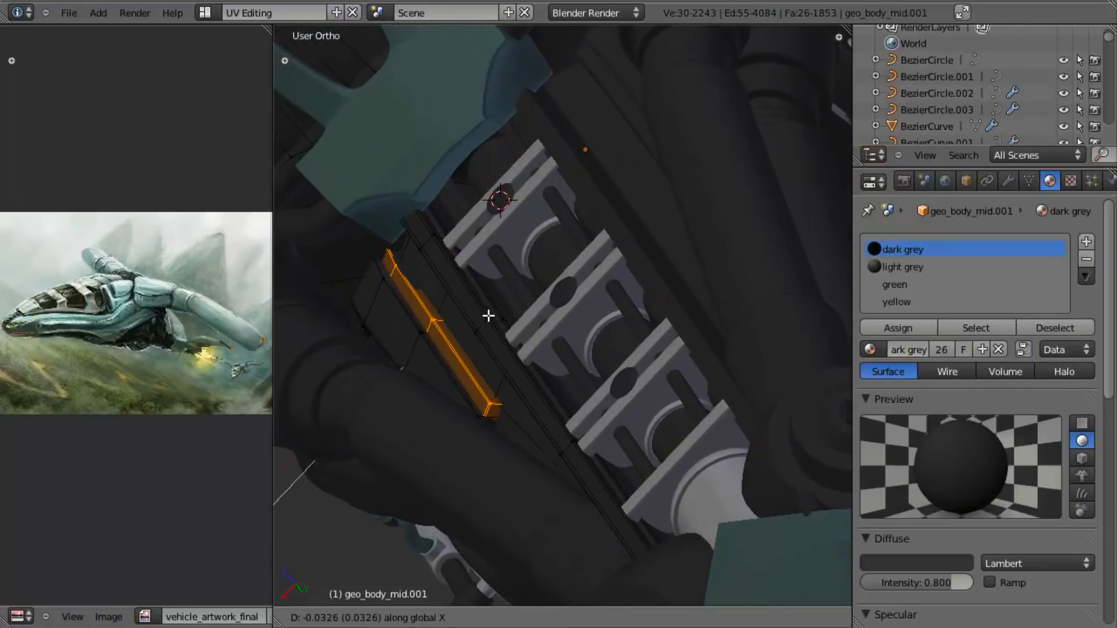
{"action": "left_click", "coordinate": [496, 312]}
Adjust the copied block's position along global Z and Y so it sits against the body panel.
{"action": "key", "text": "g"}
{"action": "key", "text": "z"}
{"action": "left_click", "coordinate": [492, 311]}
{"action": "mouse_move", "coordinate": [536, 332]}
{"action": "middle_mouse_down"}
{"action": "mouse_move", "coordinate": [542, 324]}
{"action": "mouse_move", "coordinate": [523, 316]}
{"action": "middle_mouse_up"}
{"action": "scroll", "coordinate": [542, 323], "scroll_direction": "up", "scroll_amount": 2}
{"action": "key", "text": "g"}
{"action": "key", "text": "y"}
{"action": "left_click", "coordinate": [534, 318]}
Duplicate the block a second time and position the new copy with small moves along global X and Z.
{"action": "key", "text": "shift+d"}
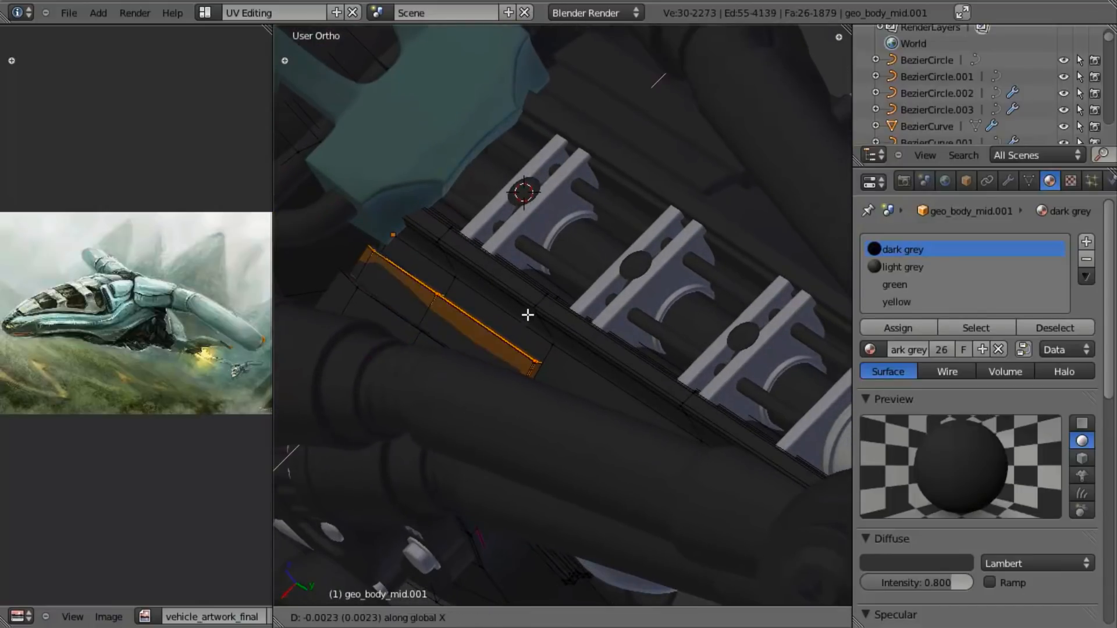
{"action": "left_click", "coordinate": [539, 306]}
{"action": "key", "text": "g"}
{"action": "key", "text": "x"}
{"action": "left_click", "coordinate": [541, 302]}
{"action": "key", "text": "g"}
{"action": "key", "text": "x"}
{"action": "left_click", "coordinate": [542, 295]}
{"action": "key", "text": "g"}
{"action": "key", "text": "z"}
{"action": "left_click", "coordinate": [534, 291]}
Examine how the copied blocks fit between the bracket rail and the pipes in Object Mode.
{"action": "middle_click_drag", "start_coordinate": [517, 303], "coordinate": [541, 299]}
{"action": "scroll", "coordinate": [494, 285], "scroll_direction": "up", "scroll_amount": 3}
{"action": "key", "text": "Tab"}
{"action": "scroll", "coordinate": [519, 355], "scroll_direction": "down", "scroll_amount": 2}
{"action": "mouse_move", "coordinate": [517, 369]}
{"action": "middle_mouse_down"}
{"action": "mouse_move", "coordinate": [554, 387]}
{"action": "mouse_move", "coordinate": [511, 399]}
{"action": "mouse_move", "coordinate": [552, 389]}
{"action": "mouse_move", "coordinate": [523, 430]}
{"action": "mouse_move", "coordinate": [512, 304]}
{"action": "mouse_move", "coordinate": [524, 376]}
{"action": "mouse_move", "coordinate": [473, 347]}
{"action": "mouse_move", "coordinate": [578, 529]}
{"action": "mouse_move", "coordinate": [543, 525]}
{"action": "mouse_move", "coordinate": [513, 454]}
{"action": "mouse_move", "coordinate": [451, 378]}
{"action": "mouse_move", "coordinate": [456, 361]}
{"action": "mouse_move", "coordinate": [556, 351]}
{"action": "mouse_move", "coordinate": [557, 330]}
{"action": "middle_mouse_up"}
{"action": "key", "text": "a"}
{"action": "key", "text": "Tab"}
{"action": "key", "text": "z"}
{"action": "key", "text": "z"}
Nudge the newest block along global Z, refine the placement with another small Z move and leave Edit Mode.
{"action": "key", "text": "g"}
{"action": "key", "text": "z"}
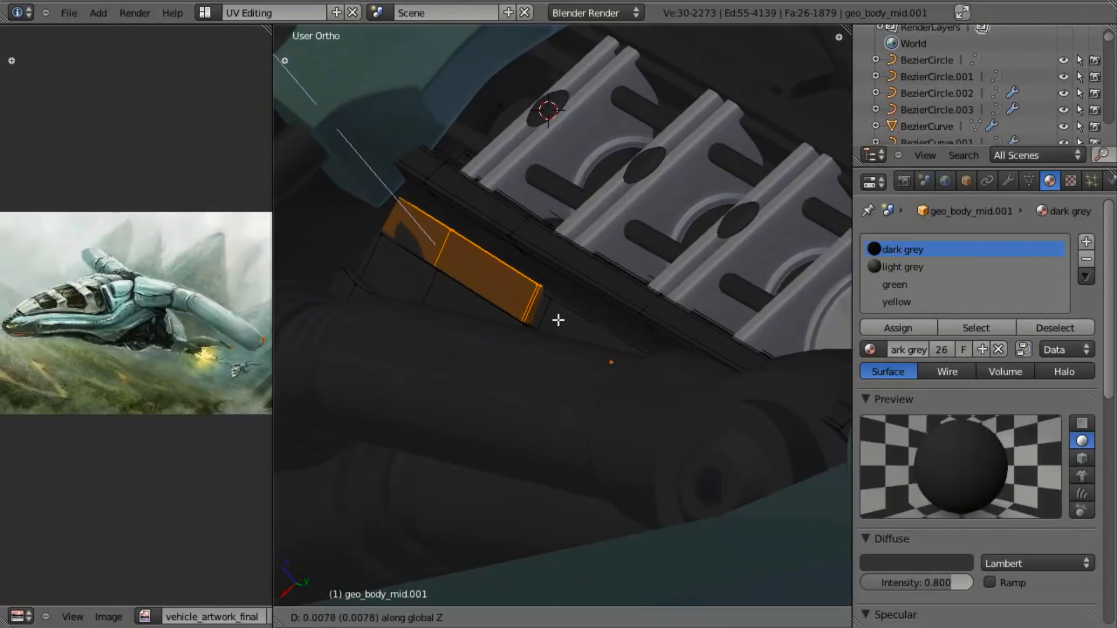
{"action": "key", "text": "x"}
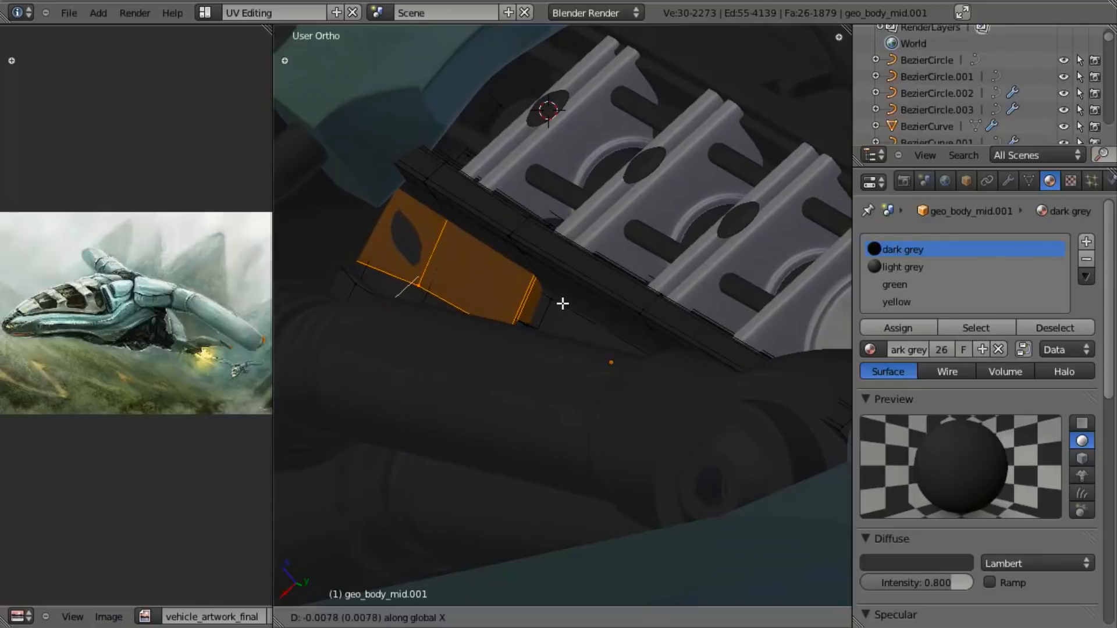
{"action": "key", "text": "z"}
{"action": "left_click", "coordinate": [559, 298]}
{"action": "middle_click_drag", "start_coordinate": [559, 299], "coordinate": [532, 418]}
{"action": "key", "text": "a"}
{"action": "key", "text": "g"}
{"action": "key", "text": "z"}
{"action": "left_click", "coordinate": [553, 362]}
{"action": "key", "text": "Tab"}
{"action": "scroll", "coordinate": [490, 428], "scroll_direction": "down", "scroll_amount": 3}
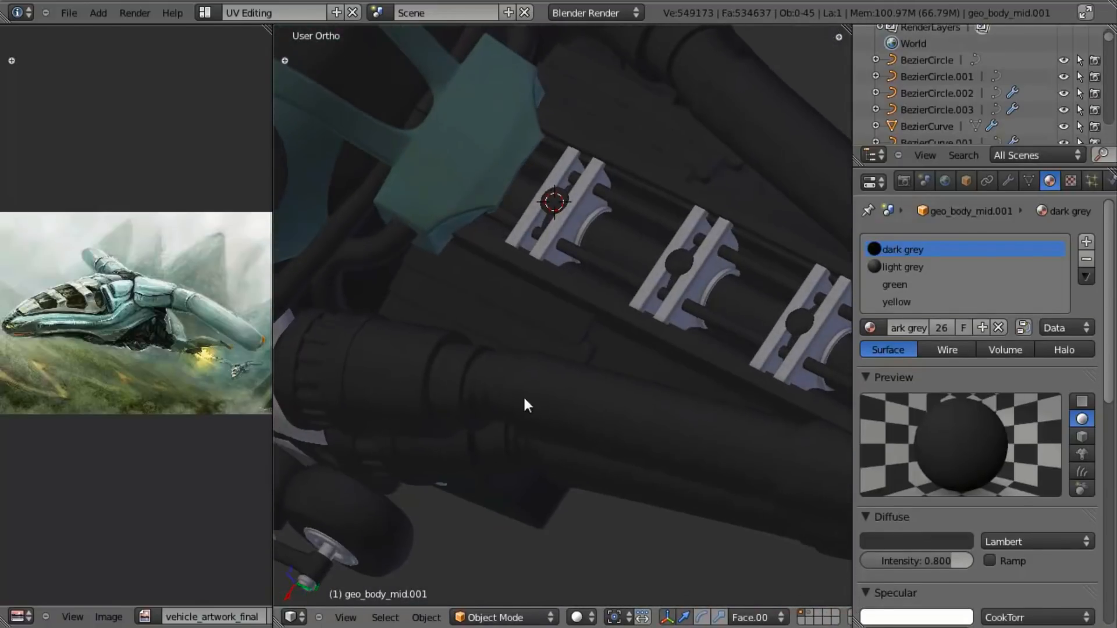
Examine the dark side pipes and their elbow joint up close from several angles.
{"action": "mouse_move", "coordinate": [567, 344]}
{"action": "middle_mouse_down"}
{"action": "mouse_move", "coordinate": [528, 312]}
{"action": "mouse_move", "coordinate": [610, 386]}
{"action": "mouse_move", "coordinate": [578, 403]}
{"action": "mouse_move", "coordinate": [539, 343]}
{"action": "mouse_move", "coordinate": [479, 374]}
{"action": "mouse_move", "coordinate": [458, 403]}
{"action": "mouse_move", "coordinate": [472, 438]}
{"action": "mouse_move", "coordinate": [701, 375]}
{"action": "mouse_move", "coordinate": [676, 395]}
{"action": "mouse_move", "coordinate": [623, 374]}
{"action": "mouse_move", "coordinate": [543, 250]}
{"action": "mouse_move", "coordinate": [623, 302]}
{"action": "mouse_move", "coordinate": [572, 294]}
{"action": "middle_mouse_up"}
{"action": "scroll", "coordinate": [606, 372], "scroll_direction": "up", "scroll_amount": 3}
{"action": "middle_click_drag", "start_coordinate": [573, 368], "coordinate": [413, 316], "text": "shift"}
{"action": "scroll", "coordinate": [416, 318], "scroll_direction": "up", "scroll_amount": 2}
{"action": "middle_click_drag", "start_coordinate": [502, 351], "coordinate": [608, 326]}
{"action": "mouse_move", "coordinate": [663, 349]}
{"action": "middle_mouse_down", "text": "shift"}
{"action": "mouse_move", "coordinate": [472, 403]}
{"action": "mouse_move", "coordinate": [581, 413]}
{"action": "mouse_move", "coordinate": [630, 367]}
{"action": "mouse_move", "coordinate": [772, 315]}
{"action": "middle_mouse_up", "text": "shift"}
{"action": "scroll", "coordinate": [472, 409], "scroll_direction": "up", "scroll_amount": 4}
{"action": "key", "text": "Tab"}
{"action": "scroll", "coordinate": [573, 409], "scroll_direction": "up", "scroll_amount": 2}
{"action": "key", "text": "Tab"}
Open the pipe object geo_body_mid.008 for editing and add two edge loops around the upper pipe beside its collar.
{"action": "right_click", "coordinate": [547, 390]}
{"action": "key", "text": "Tab"}
{"action": "key", "text": "z"}
{"action": "key", "text": "z"}
{"action": "key", "text": "a"}
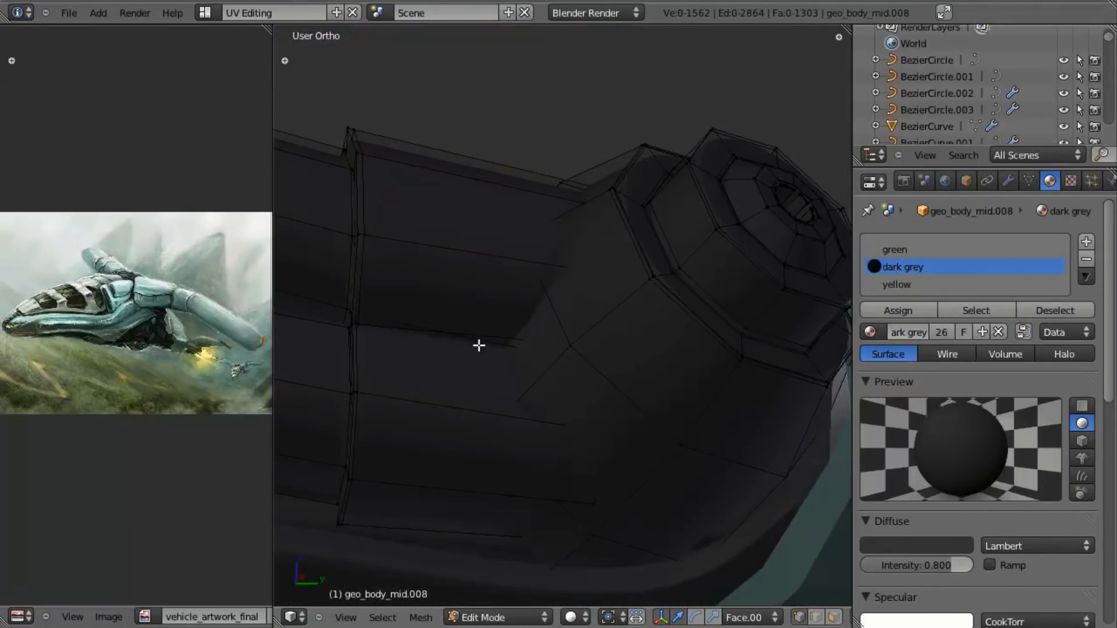
{"action": "key", "text": "ctrl+r"}
{"action": "left_click", "coordinate": [402, 247]}
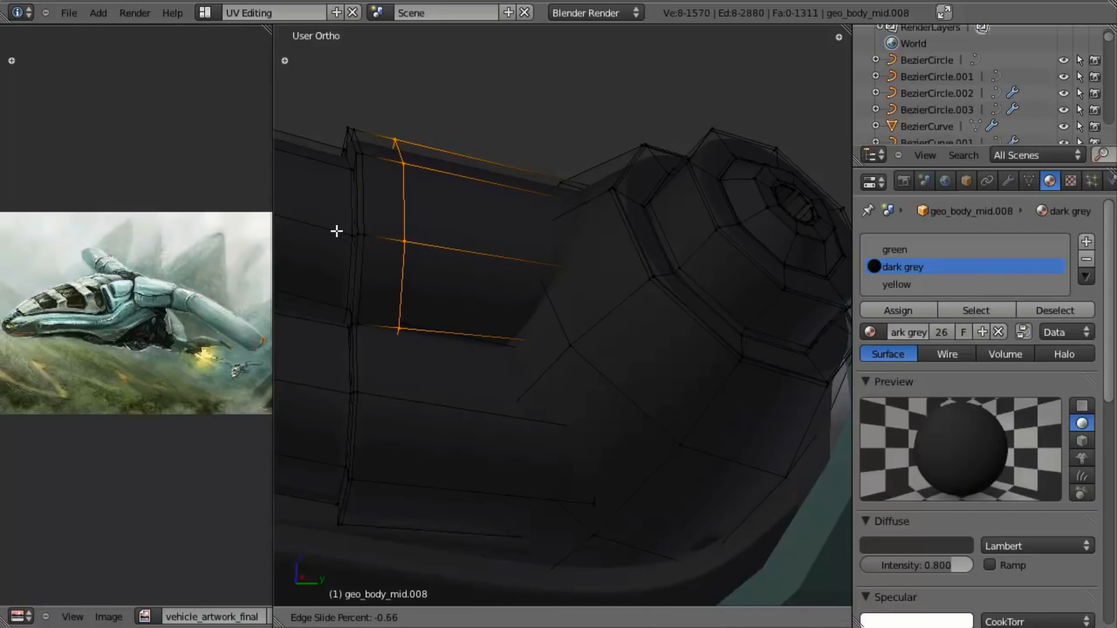
{"action": "left_click", "coordinate": [340, 231]}
{"action": "key", "text": "ctrl+r"}
{"action": "left_click", "coordinate": [494, 242]}
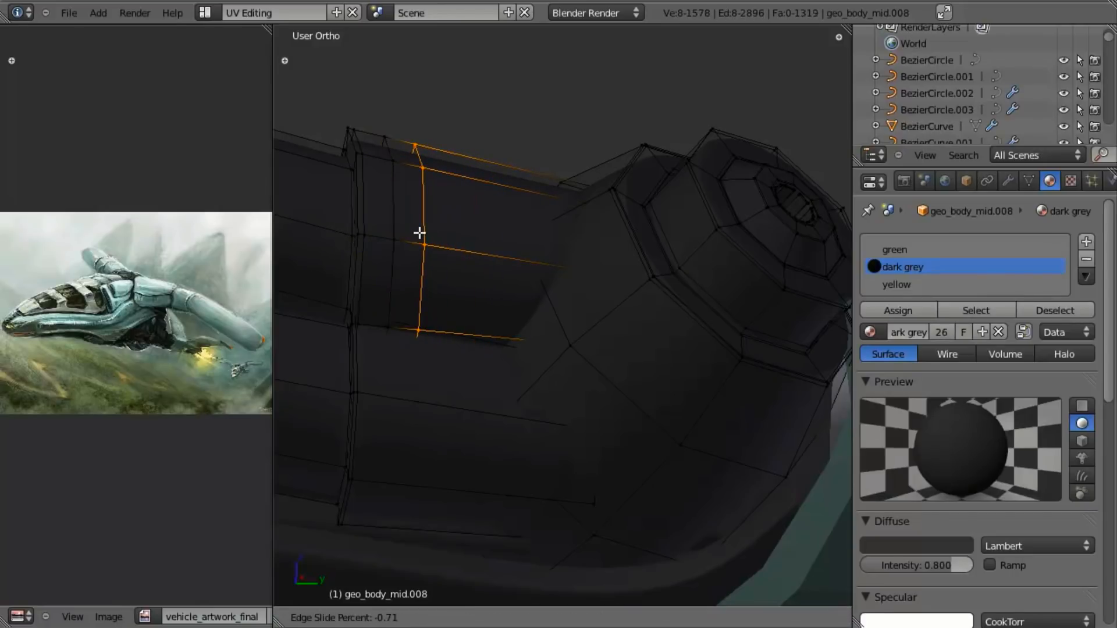
{"action": "left_click", "coordinate": [428, 236]}
Add a tight supporting edge loop inside each edge of the new band and select the band's faces.
{"action": "key", "text": "ctrl+r"}
{"action": "left_click", "coordinate": [407, 244]}
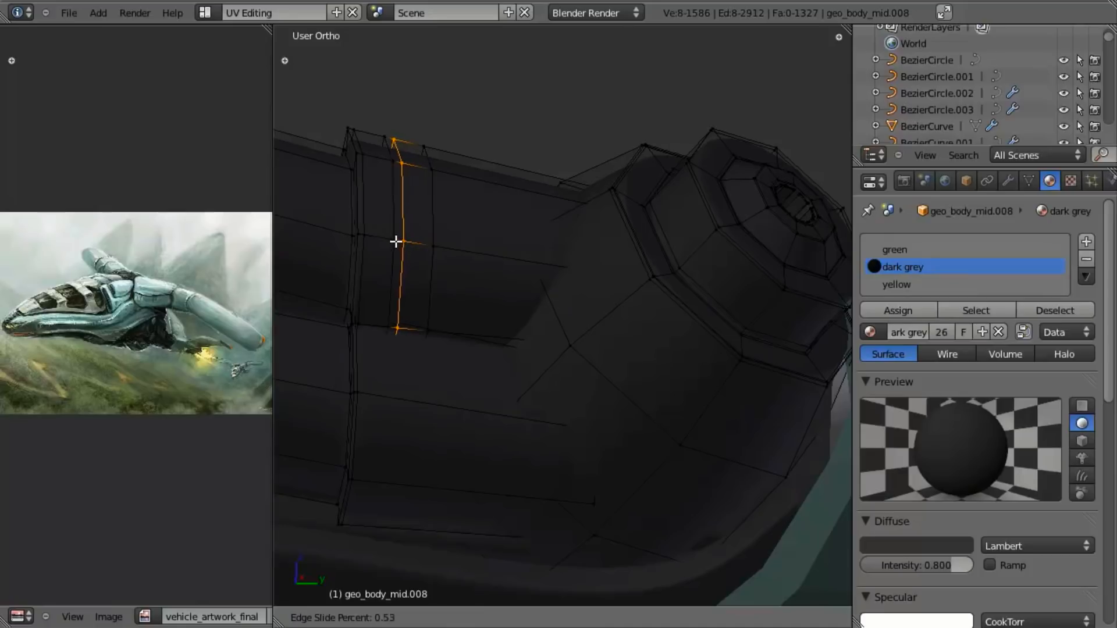
{"action": "left_click", "coordinate": [391, 239]}
{"action": "key", "text": "ctrl+r"}
{"action": "left_click", "coordinate": [410, 239]}
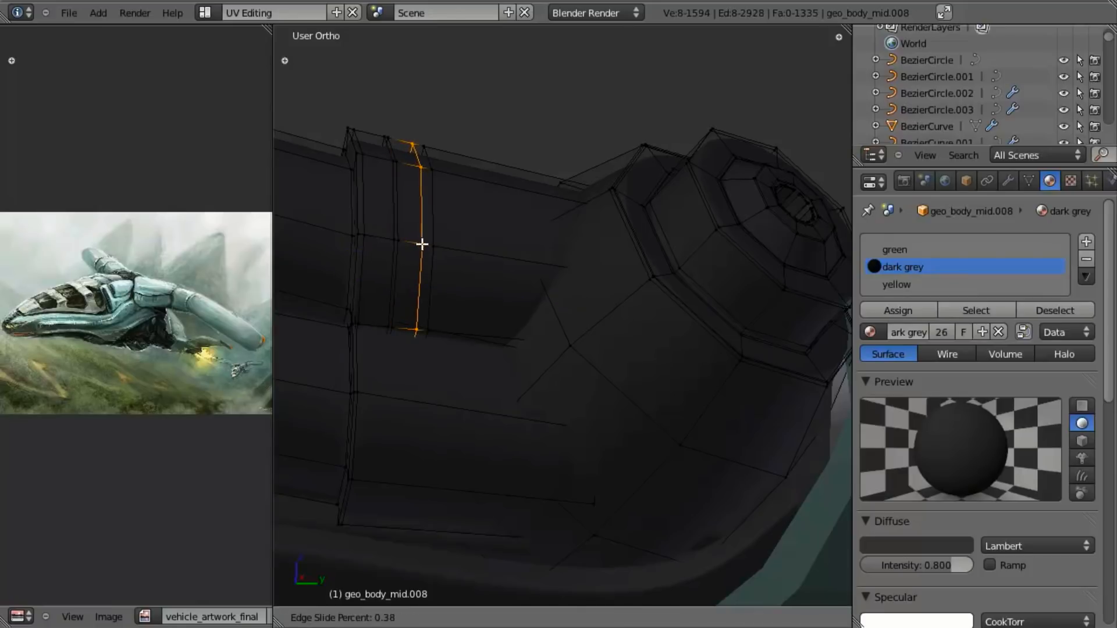
{"action": "left_click", "coordinate": [431, 250]}
{"action": "right_click", "coordinate": [412, 216], "text": "alt+shift"}
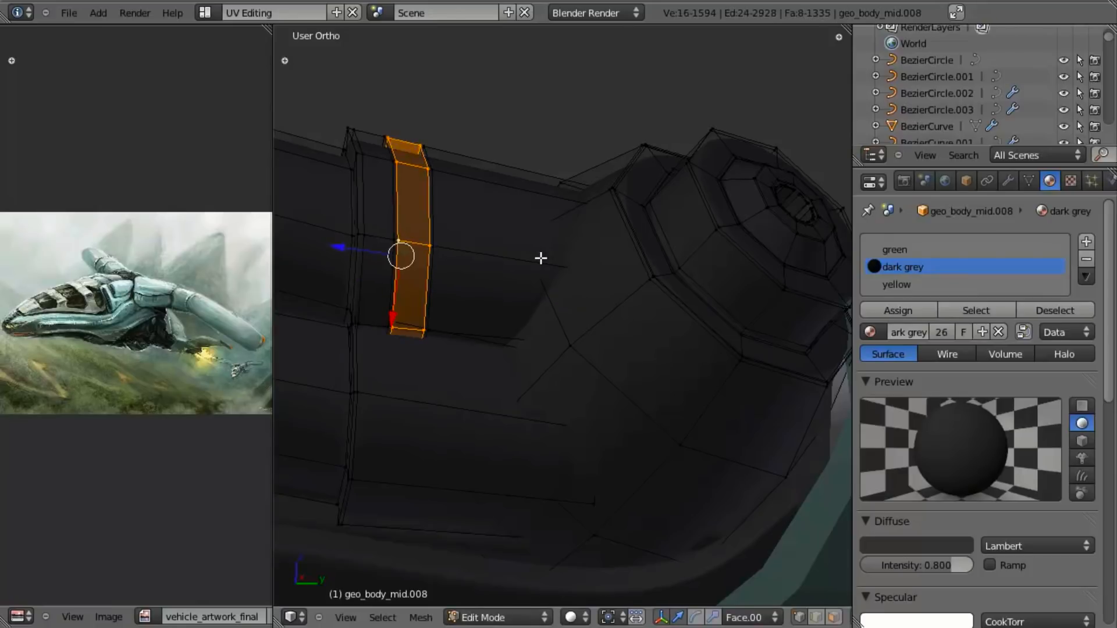
Extrude the upper pipe band's faces in place, shrink them inward into a groove with Shrink/Fatten and leave Edit Mode.
{"action": "key", "text": "e"}
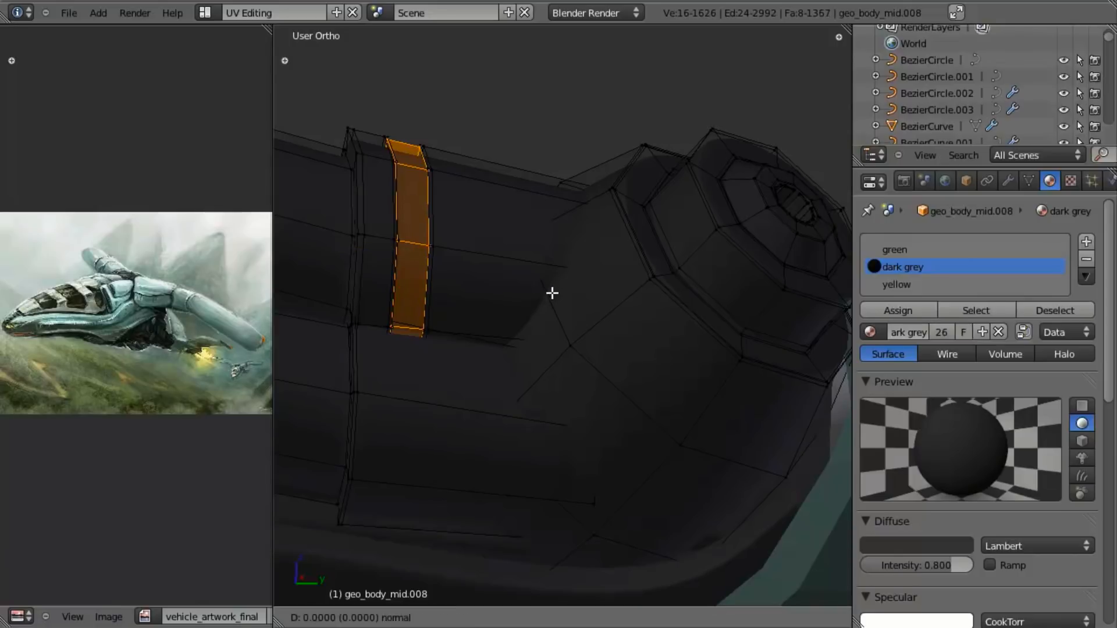
{"action": "right_click", "coordinate": [528, 219]}
{"action": "key", "text": "alt+s"}
{"action": "left_click", "coordinate": [521, 204]}
{"action": "key", "text": "Tab"}
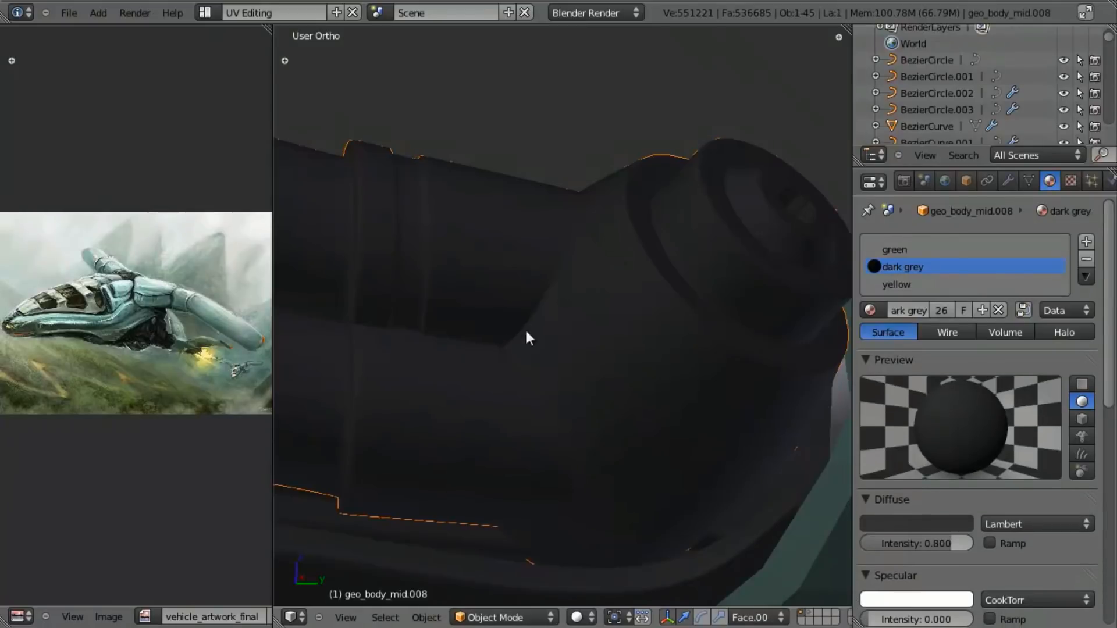
Reopen geo_body_mid.008 for editing and add two edge loops around the lower pipe, in line with the upper pipe's band.
{"action": "middle_click_drag", "start_coordinate": [506, 327], "coordinate": [620, 301], "text": "shift"}
{"action": "key", "text": "Tab"}
{"action": "key", "text": "ctrl+r"}
{"action": "left_click", "coordinate": [536, 369]}
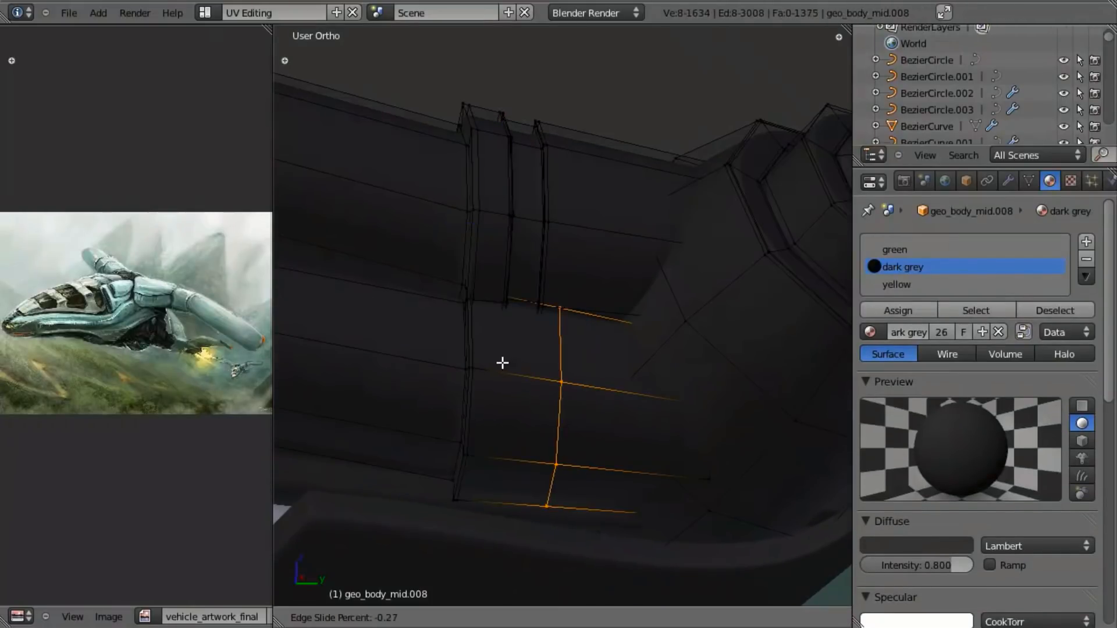
{"action": "left_click", "coordinate": [484, 354]}
{"action": "key", "text": "ctrl+r"}
{"action": "left_click", "coordinate": [489, 354]}
{"action": "left_click", "coordinate": [489, 354]}
Add a tight supporting edge loop inside each edge of the lower pipe's new band.
{"action": "key", "text": "ctrl+r"}
{"action": "left_click", "coordinate": [527, 357]}
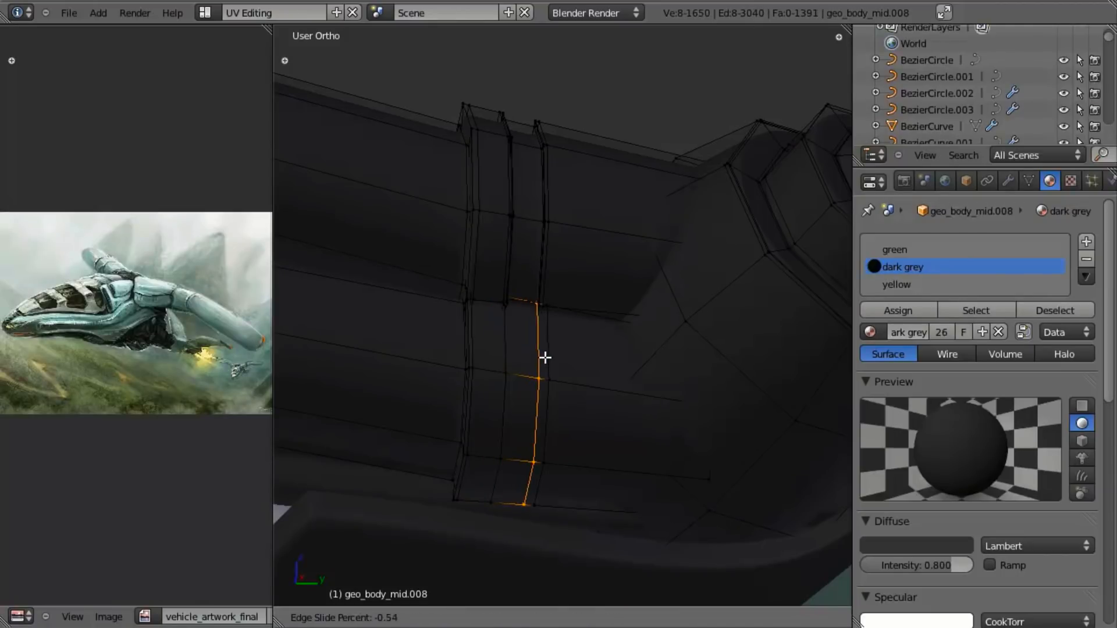
{"action": "left_click", "coordinate": [547, 357]}
{"action": "key", "text": "ctrl+r"}
{"action": "left_click", "coordinate": [525, 359]}
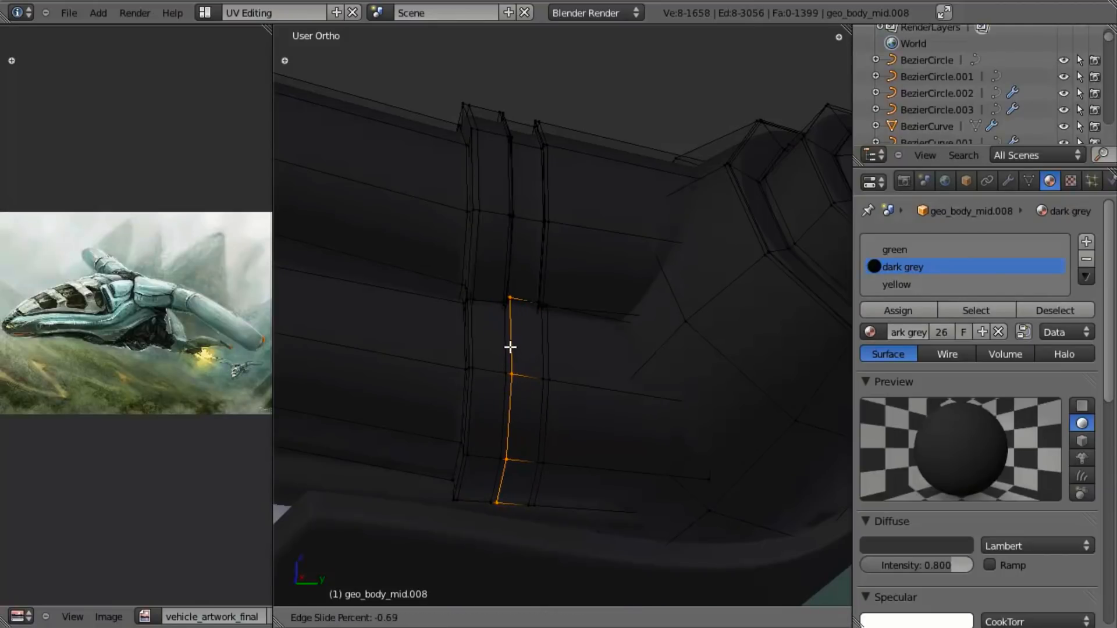
{"action": "left_click", "coordinate": [507, 345]}
Select the lower pipe band's faces, extrude them in place twice, shrinking them inward each time, and leave Edit Mode.
{"action": "right_click", "coordinate": [546, 362], "text": "alt+shift"}
{"action": "scroll", "coordinate": [655, 424], "scroll_direction": "up", "scroll_amount": 3}
{"action": "key", "text": "e"}
{"action": "right_click", "coordinate": [696, 421]}
{"action": "key", "text": "alt+s"}
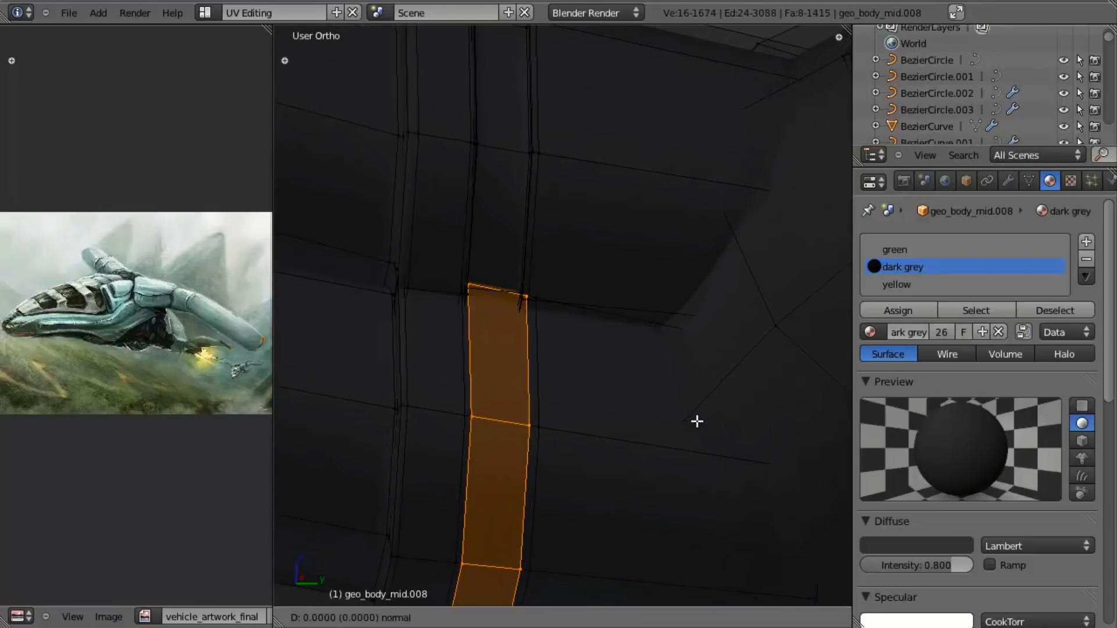
{"action": "left_click", "coordinate": [697, 418]}
{"action": "key", "text": "e"}
{"action": "right_click", "coordinate": [697, 417]}
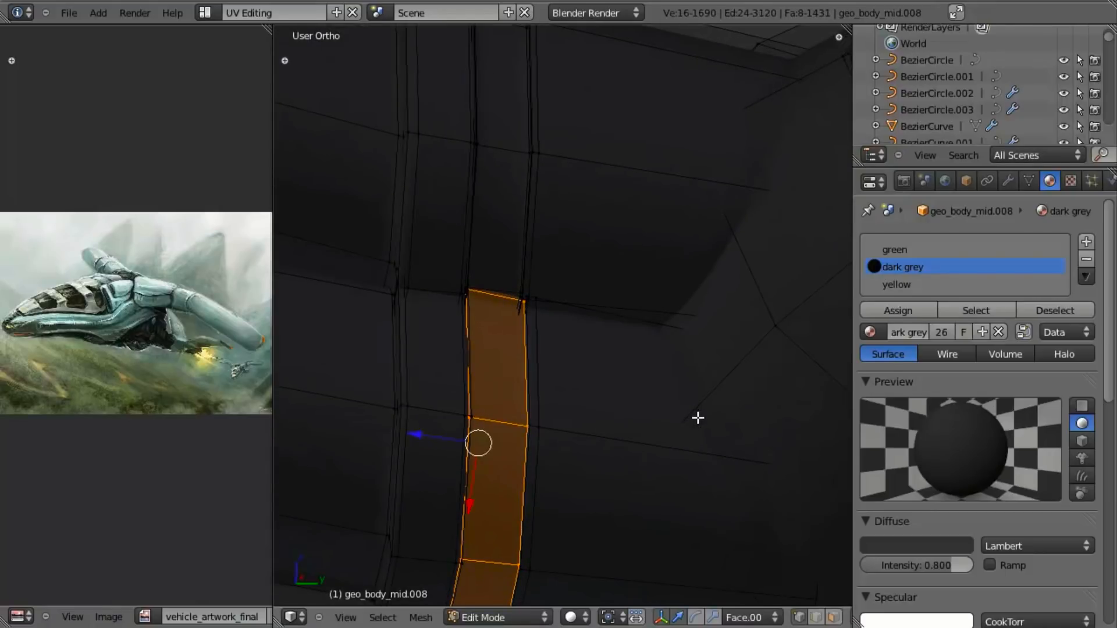
{"action": "key", "text": "alt+s"}
{"action": "left_click", "coordinate": [696, 409]}
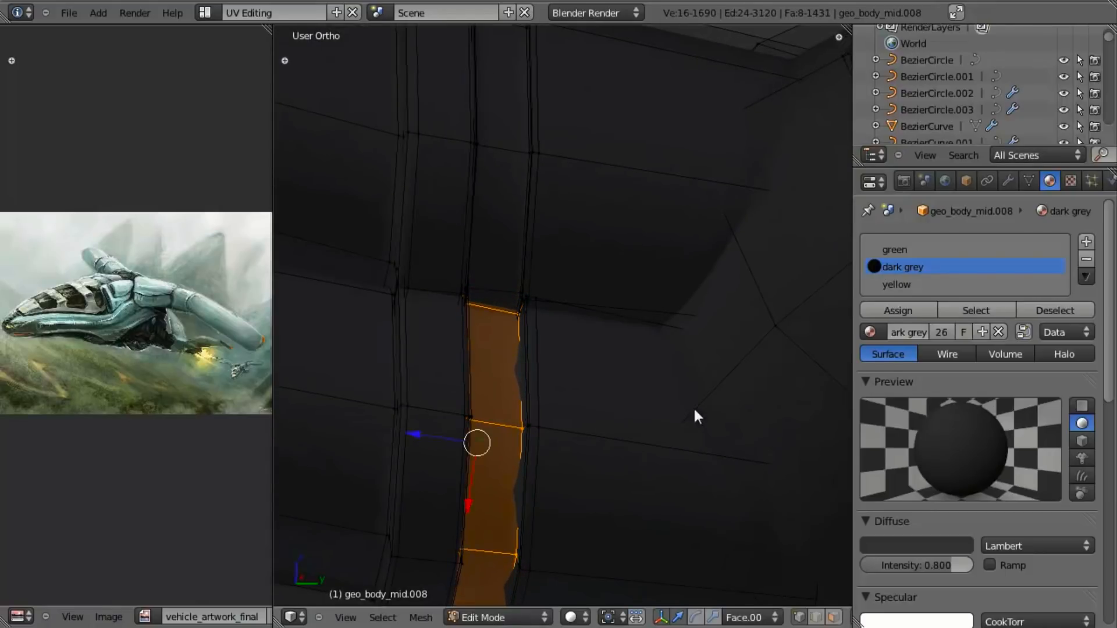
{"action": "key", "text": "Tab"}
Reopen the pipe mesh and add supporting edge loops in the lower pipe's groove, sliding them towards its edges.
{"action": "scroll", "coordinate": [638, 431], "scroll_direction": "down", "scroll_amount": 4}
{"action": "key", "text": "Tab"}
{"action": "scroll", "coordinate": [523, 404], "scroll_direction": "up", "scroll_amount": 2}
{"action": "key", "text": "ctrl+r"}
{"action": "left_click", "coordinate": [513, 384]}
{"action": "right_click", "coordinate": [513, 385]}
{"action": "key", "text": "g"}
{"action": "key", "text": "g"}
{"action": "left_click", "coordinate": [535, 382]}
{"action": "key", "text": "g"}
{"action": "key", "text": "g"}
{"action": "left_click", "coordinate": [496, 387]}
Add two supporting edge loops in the upper pipe's groove, one near each edge, and leave Edit Mode.
{"action": "key", "text": "ctrl+r"}
{"action": "left_click", "coordinate": [529, 204]}
{"action": "left_click", "coordinate": [536, 202]}
{"action": "key", "text": "ctrl+r"}
{"action": "left_click", "coordinate": [525, 190]}
{"action": "left_click", "coordinate": [504, 182]}
{"action": "key", "text": "Tab"}
Reopen the pipe mesh and select the narrow face loop around the base of the elbow's round cap.
{"action": "scroll", "coordinate": [542, 374], "scroll_direction": "down", "scroll_amount": 8}
{"action": "middle_click_drag", "start_coordinate": [490, 271], "coordinate": [485, 314]}
{"action": "key", "text": "a"}
{"action": "scroll", "coordinate": [551, 372], "scroll_direction": "down", "scroll_amount": 2}
{"action": "key", "text": "Tab"}
{"action": "key", "text": "a"}
{"action": "scroll", "coordinate": [585, 341], "scroll_direction": "up", "scroll_amount": 2}
{"action": "scroll", "coordinate": [485, 314], "scroll_direction": "up", "scroll_amount": 3}
{"action": "right_click", "coordinate": [451, 303], "text": "alt"}
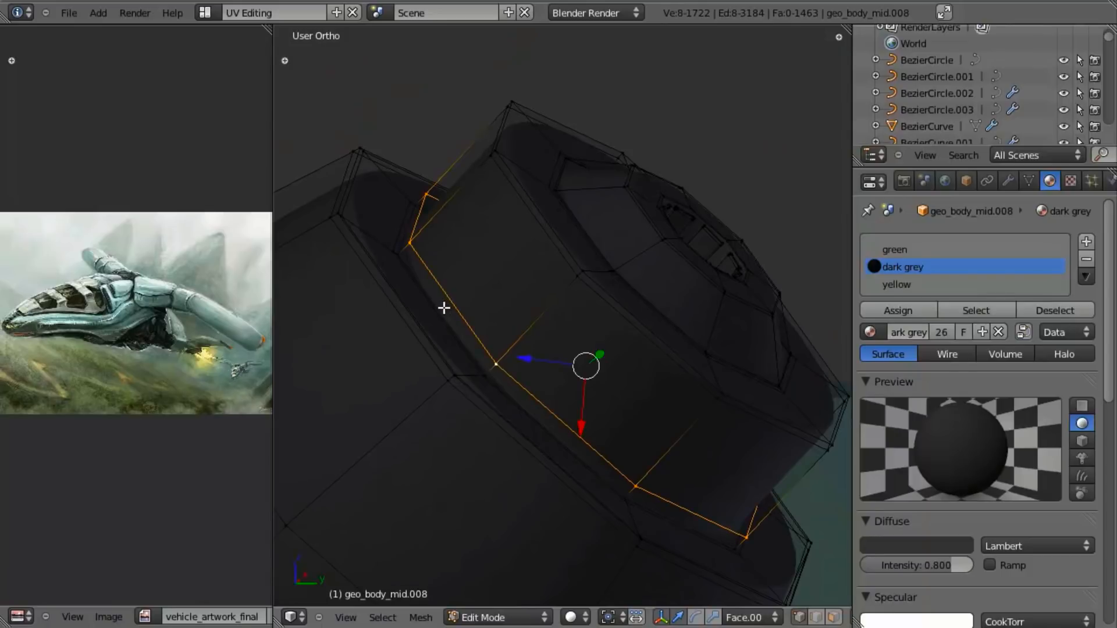
{"action": "right_click", "coordinate": [437, 307], "text": "alt+shift"}
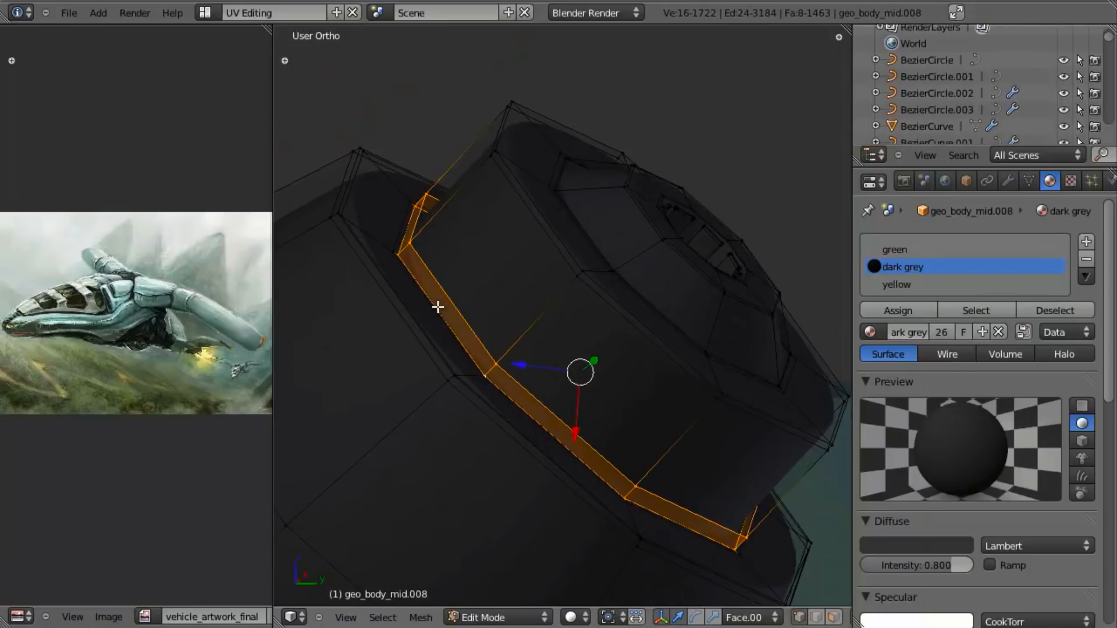
Duplicate the selected face loop in place and offset the copy with Shrink/Fatten.
{"action": "key", "text": "shift+d"}
{"action": "right_click", "coordinate": [780, 474]}
{"action": "key", "text": "alt+s"}
{"action": "left_click", "coordinate": [768, 529]}
Extrude the duplicated loop in place twice, pushing it outward with Shrink/Fatten into a thick ring with a narrow supporting edge.
{"action": "key", "text": "e"}
{"action": "right_click", "coordinate": [800, 529]}
{"action": "key", "text": "alt+s"}
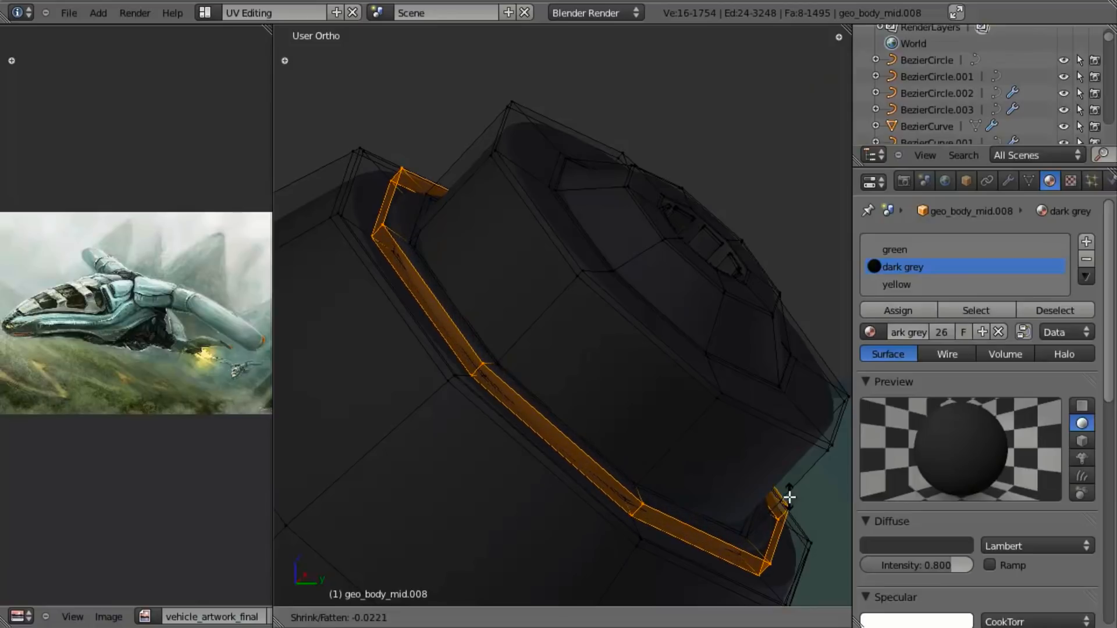
{"action": "left_click", "coordinate": [795, 508]}
{"action": "key", "text": "e"}
{"action": "right_click", "coordinate": [797, 517]}
{"action": "key", "text": "alt+s"}
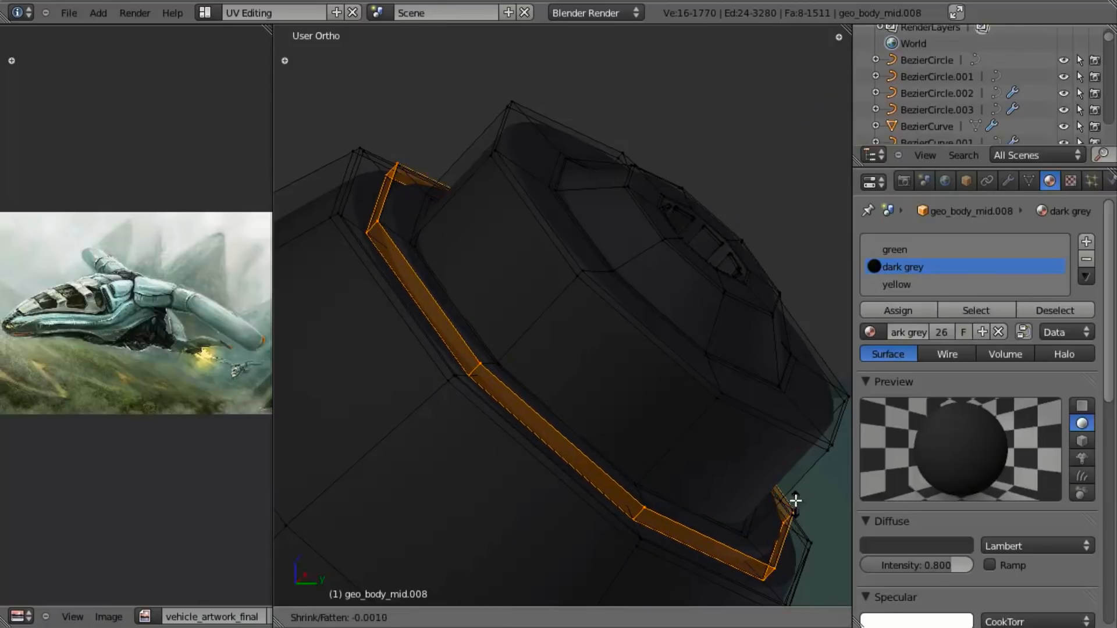
{"action": "left_click", "coordinate": [786, 498]}
Select the whole linked ring, assign it the light grey material in a new material slot and leave Edit Mode.
{"action": "key", "text": "ctrl+l"}
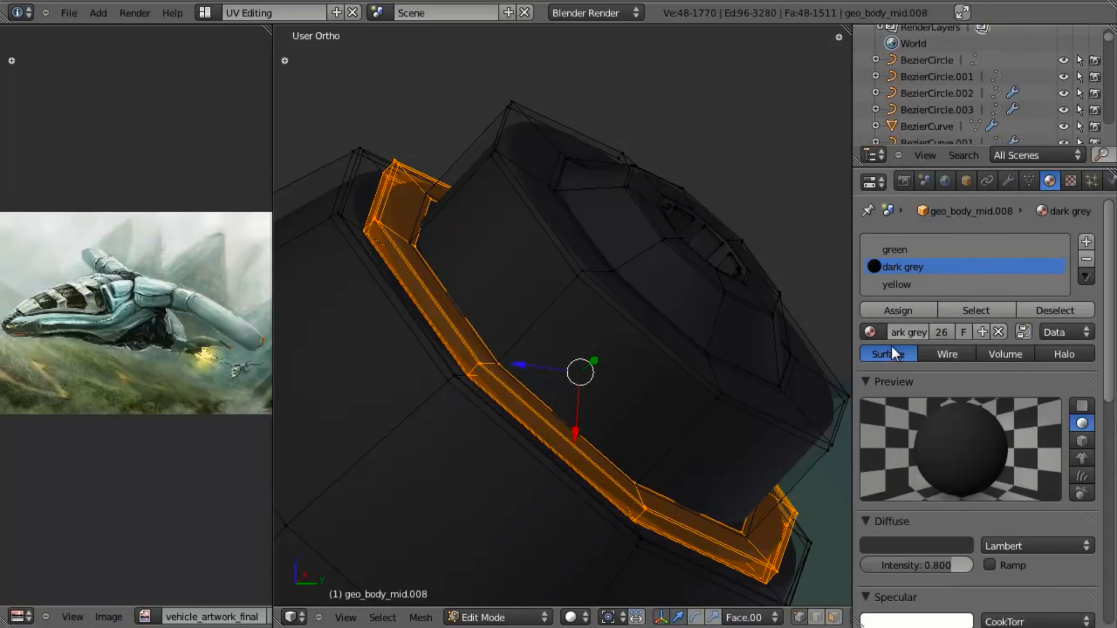
{"action": "left_click", "coordinate": [1086, 241]}
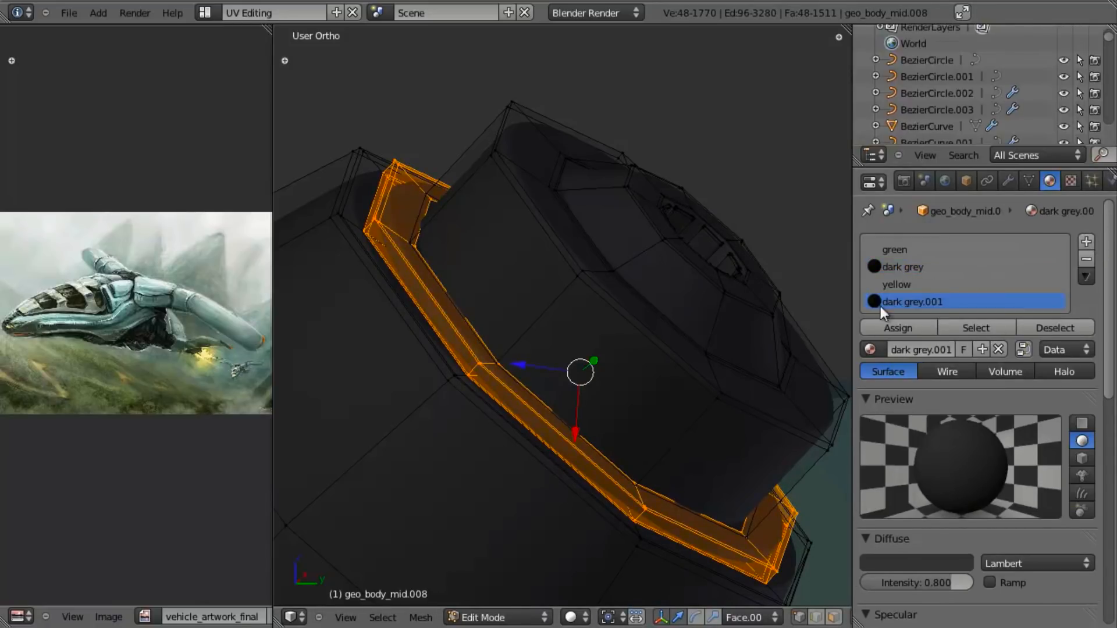
{"action": "left_click", "coordinate": [871, 349]}
{"action": "left_click", "coordinate": [908, 426]}
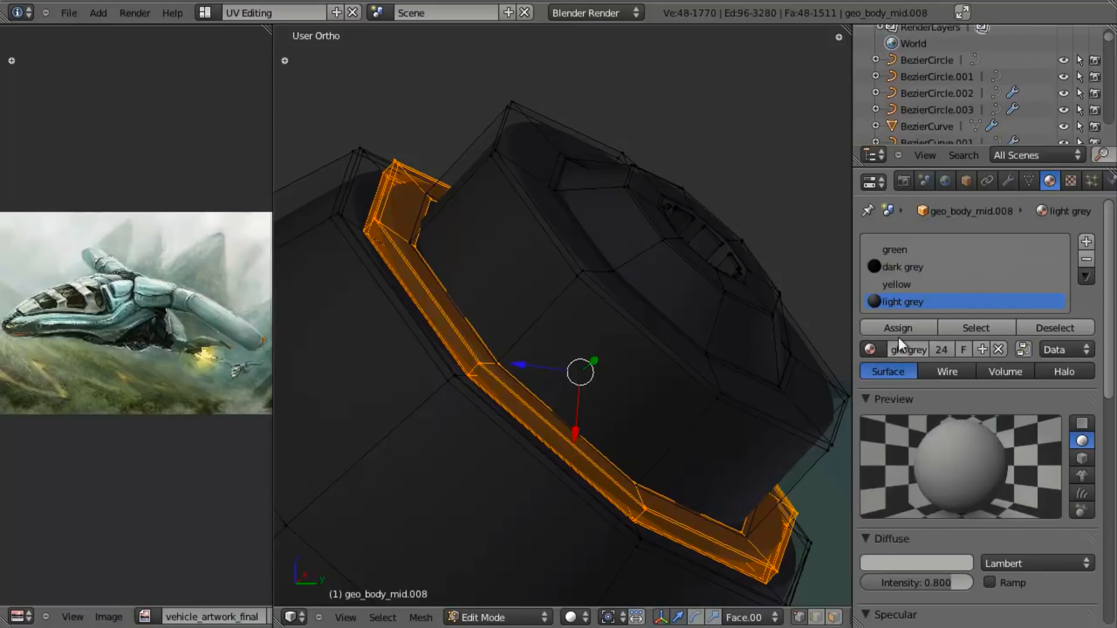
{"action": "left_click", "coordinate": [909, 326]}
{"action": "key", "text": "Tab"}
Examine the light grey ring on the elbow and the grooves on the dark pipes up close.
{"action": "middle_click_drag", "start_coordinate": [540, 369], "coordinate": [534, 392]}
{"action": "scroll", "coordinate": [533, 408], "scroll_direction": "up", "scroll_amount": 6}
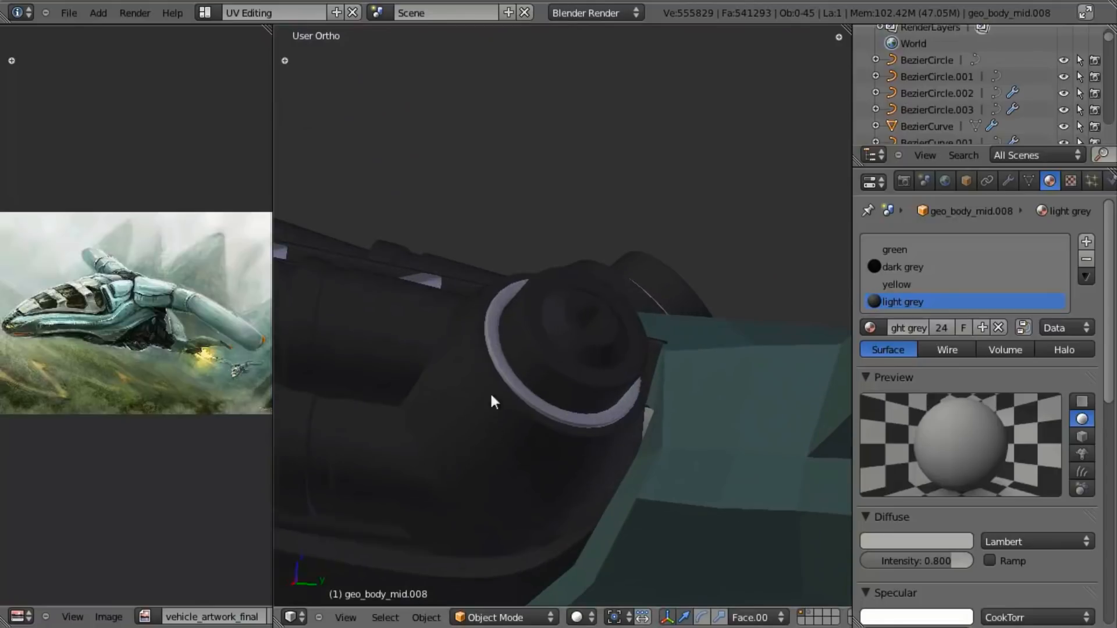
{"action": "middle_click_drag", "start_coordinate": [570, 342], "coordinate": [521, 387]}
{"action": "scroll", "coordinate": [498, 331], "scroll_direction": "down", "scroll_amount": 7}
{"action": "scroll", "coordinate": [521, 386], "scroll_direction": "up", "scroll_amount": 2}
{"action": "middle_click_drag", "start_coordinate": [591, 317], "coordinate": [732, 282], "text": "shift"}
{"action": "scroll", "coordinate": [639, 290], "scroll_direction": "up", "scroll_amount": 3}
{"action": "middle_click_drag", "start_coordinate": [498, 302], "coordinate": [581, 322], "text": "shift"}
{"action": "scroll", "coordinate": [692, 322], "scroll_direction": "up", "scroll_amount": 3}
{"action": "middle_click_drag", "start_coordinate": [581, 323], "coordinate": [620, 323], "text": "shift"}
Examine the vehicle's tail fins and rear section from above, behind and the side.
{"action": "scroll", "coordinate": [592, 326], "scroll_direction": "down", "scroll_amount": 11}
{"action": "middle_click_drag", "start_coordinate": [560, 408], "coordinate": [568, 483]}
{"action": "scroll", "coordinate": [544, 271], "scroll_direction": "up", "scroll_amount": 5}
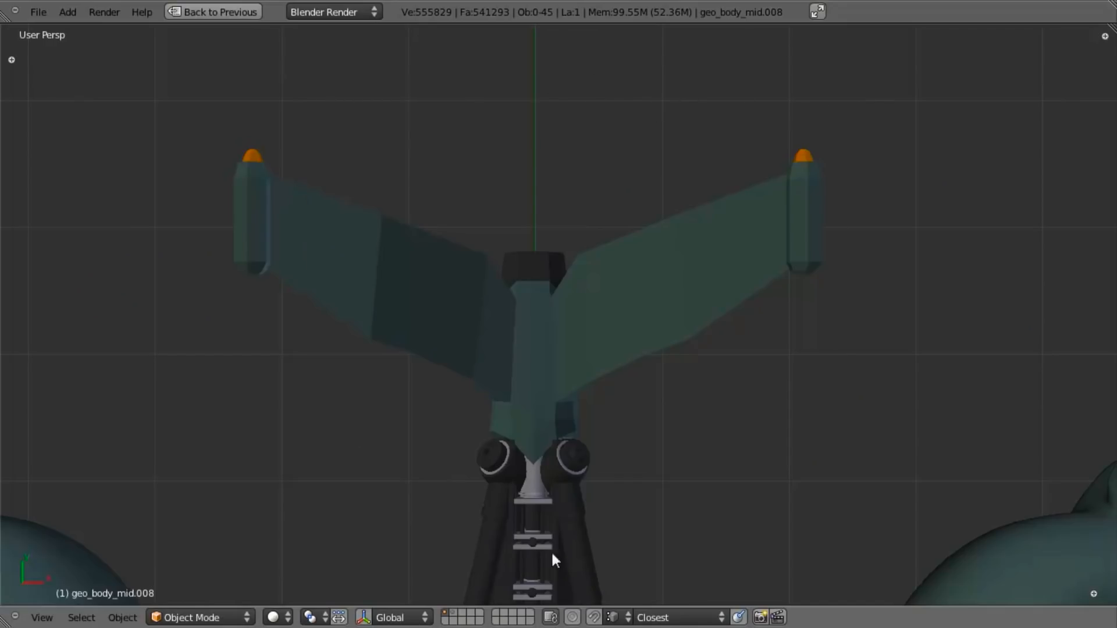
{"action": "scroll", "coordinate": [740, 445], "scroll_direction": "down", "scroll_amount": 4}
{"action": "middle_click_drag", "start_coordinate": [633, 469], "coordinate": [786, 401]}
{"action": "scroll", "coordinate": [792, 378], "scroll_direction": "up", "scroll_amount": 3}
{"action": "middle_click_drag", "start_coordinate": [822, 338], "coordinate": [836, 517]}
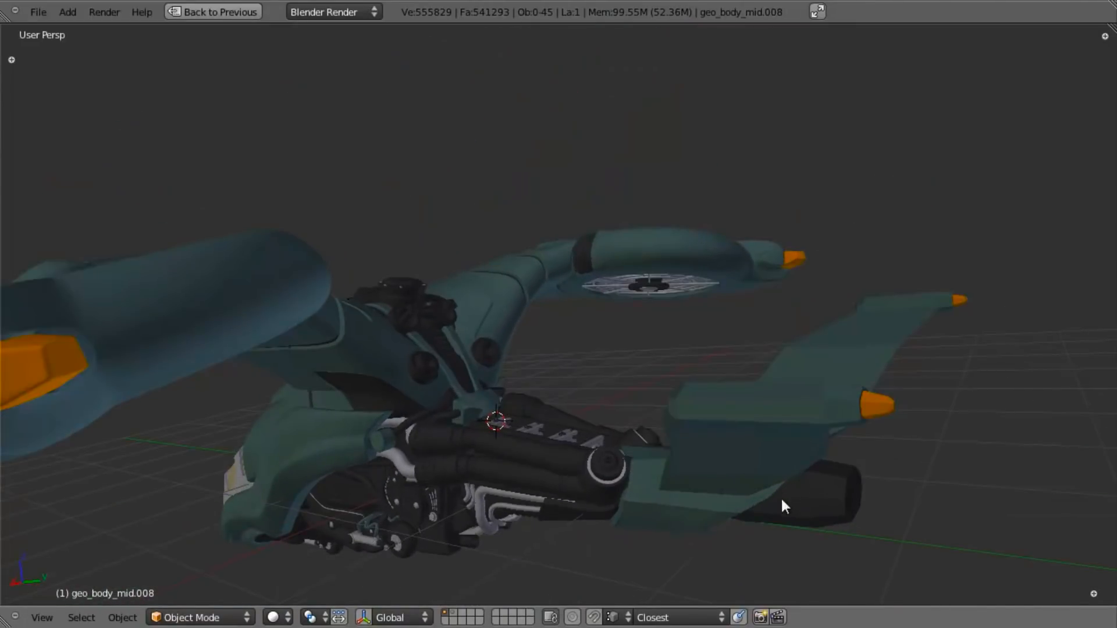
{"action": "scroll", "coordinate": [367, 425], "scroll_direction": "down", "scroll_amount": 2}
{"action": "middle_click_drag", "start_coordinate": [347, 414], "coordinate": [568, 377]}
Open geo_tail.001 for editing in a right orthographic wireframe view and separate the rear exhaust cylinder into its own object.
{"action": "key", "text": "KP_3"}
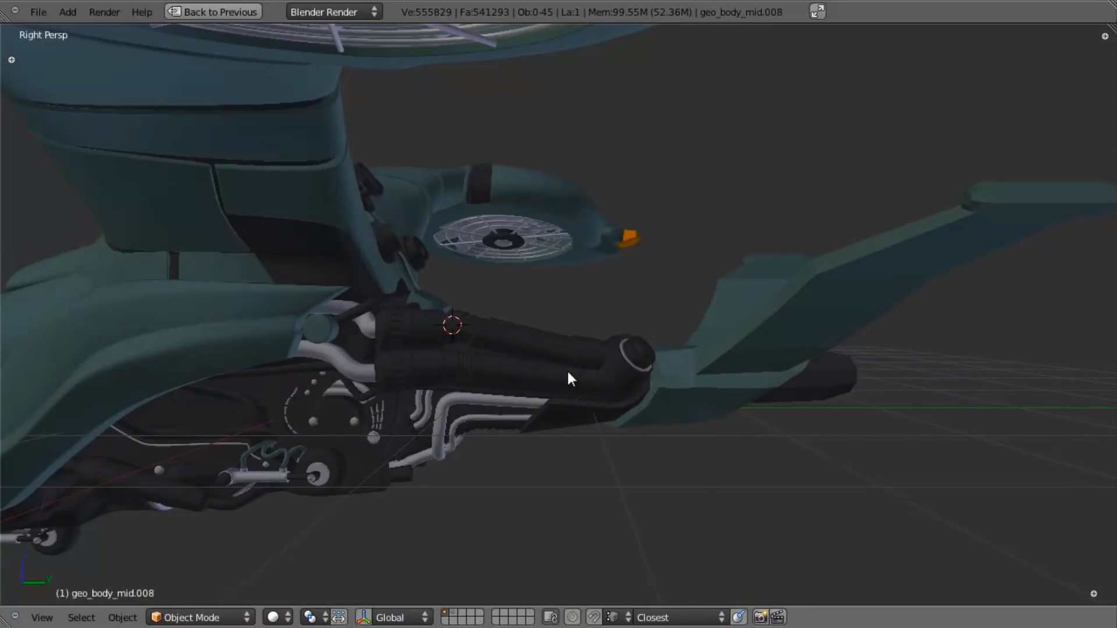
{"action": "key", "text": "KP_5"}
{"action": "middle_click_drag", "start_coordinate": [707, 312], "coordinate": [629, 307], "text": "shift"}
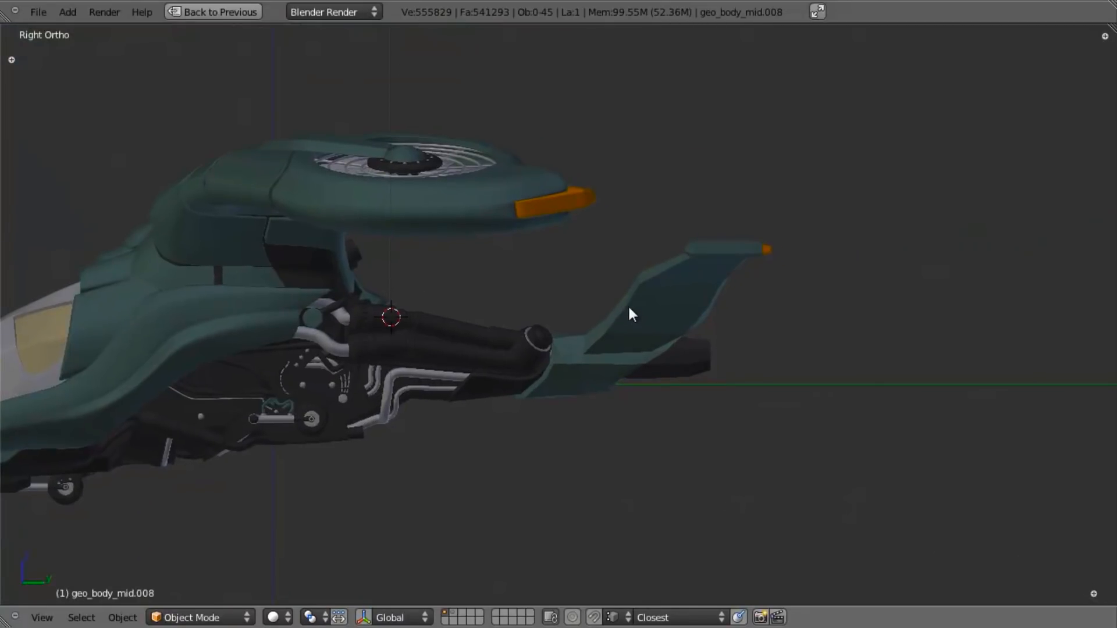
{"action": "right_click", "coordinate": [663, 290]}
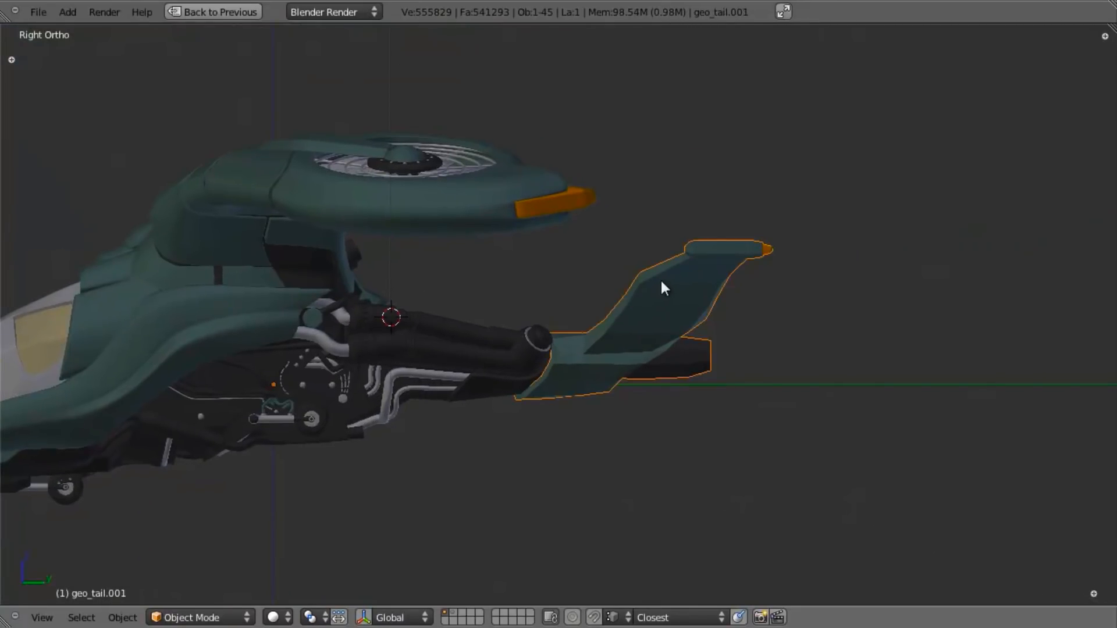
{"action": "key", "text": "z"}
{"action": "scroll", "coordinate": [701, 343], "scroll_direction": "up", "scroll_amount": 3}
{"action": "middle_click_drag", "start_coordinate": [697, 381], "coordinate": [585, 358], "text": "shift"}
{"action": "scroll", "coordinate": [616, 364], "scroll_direction": "up", "scroll_amount": 2}
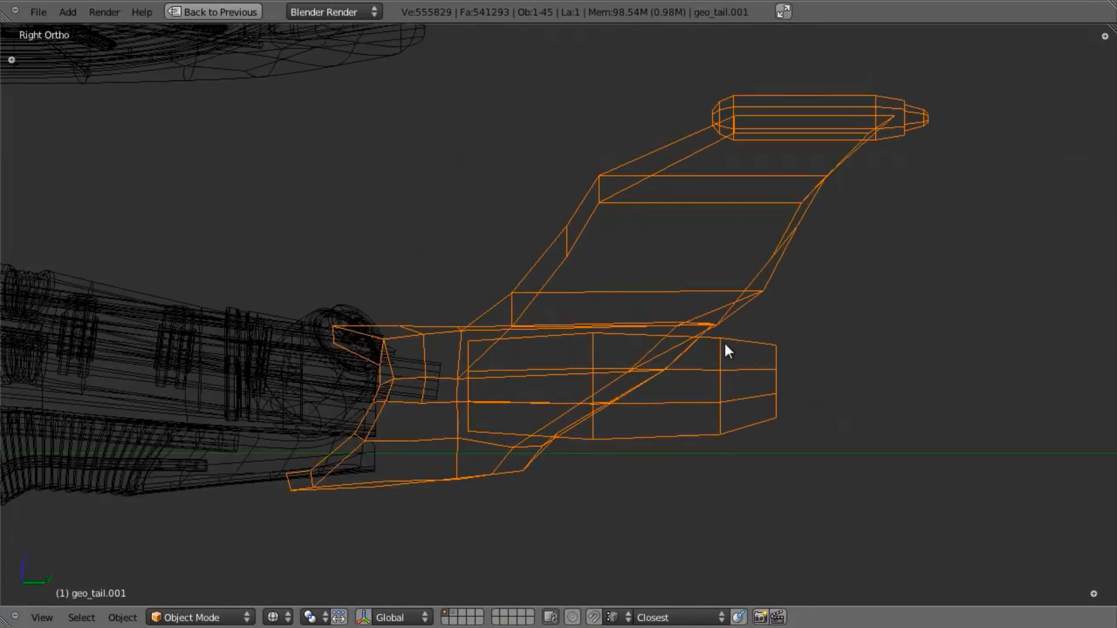
{"action": "key", "text": "Tab"}
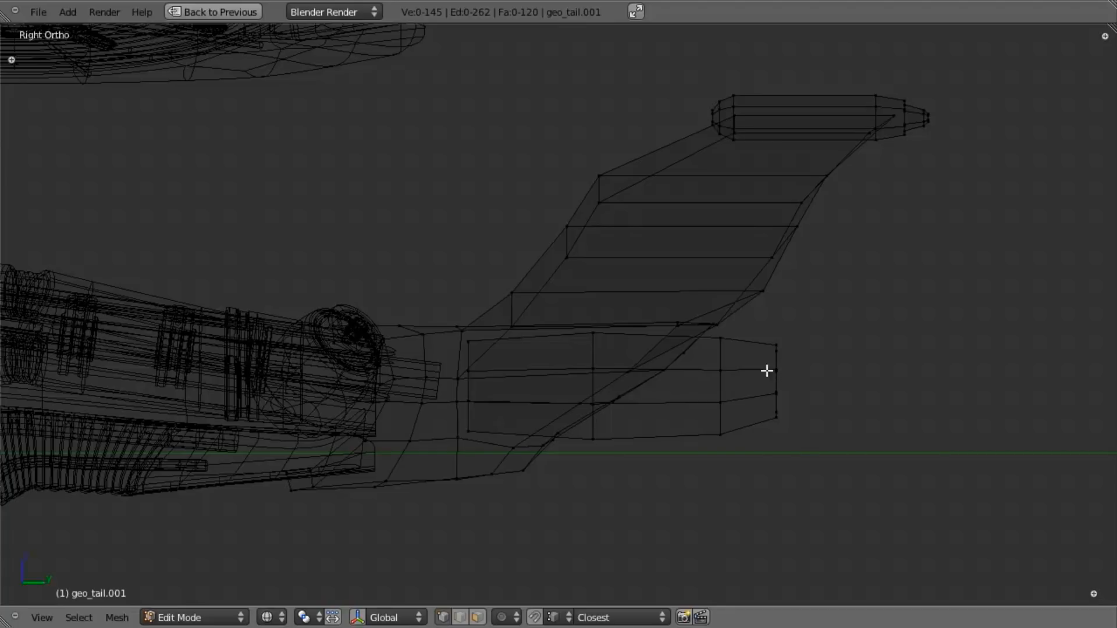
{"action": "key", "text": "l"}
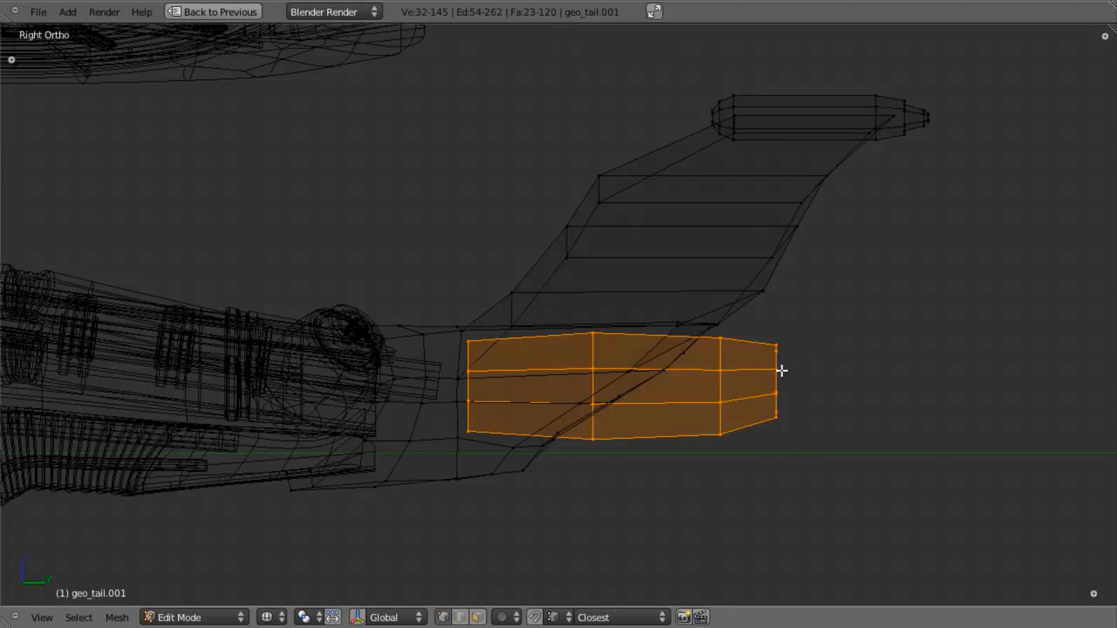
{"action": "key", "text": "p"}
{"action": "left_click", "coordinate": [781, 370]}
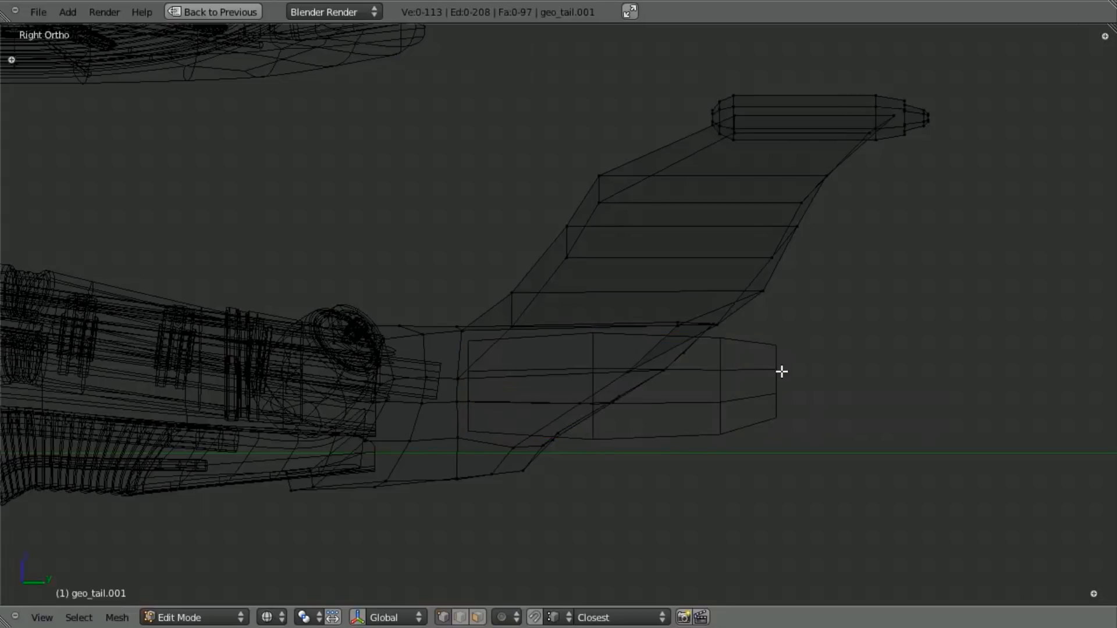
Add a Subdivision Surface modifier to the tail with 2 view subdivisions and Optimal Display enabled.
{"action": "key", "text": "ctrl+Up"}
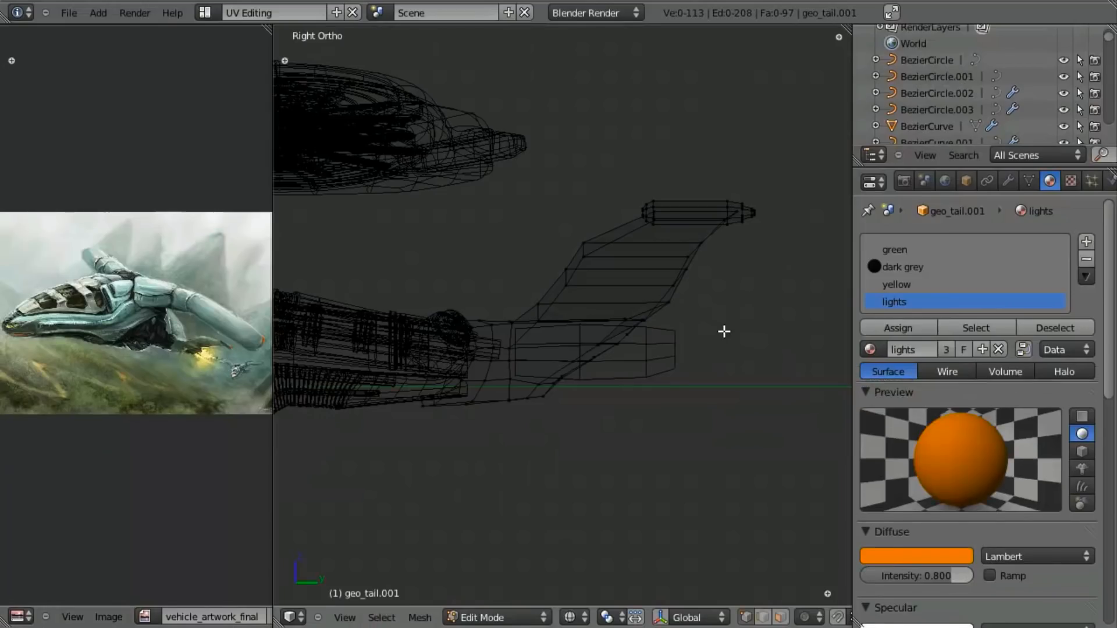
{"action": "left_click", "coordinate": [1008, 181]}
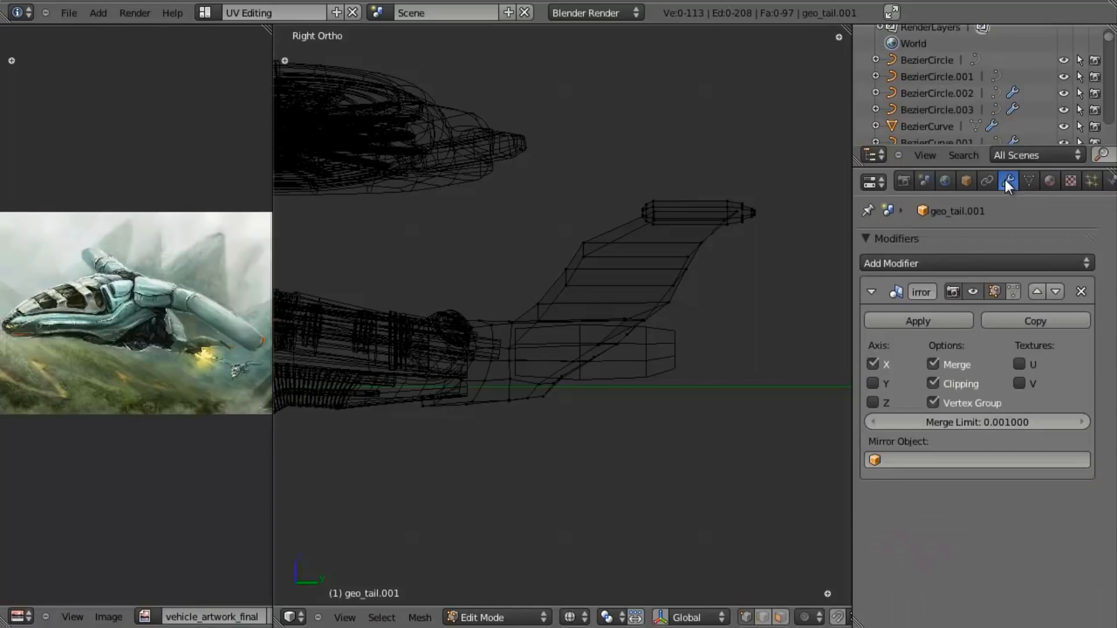
{"action": "left_click", "coordinate": [920, 271]}
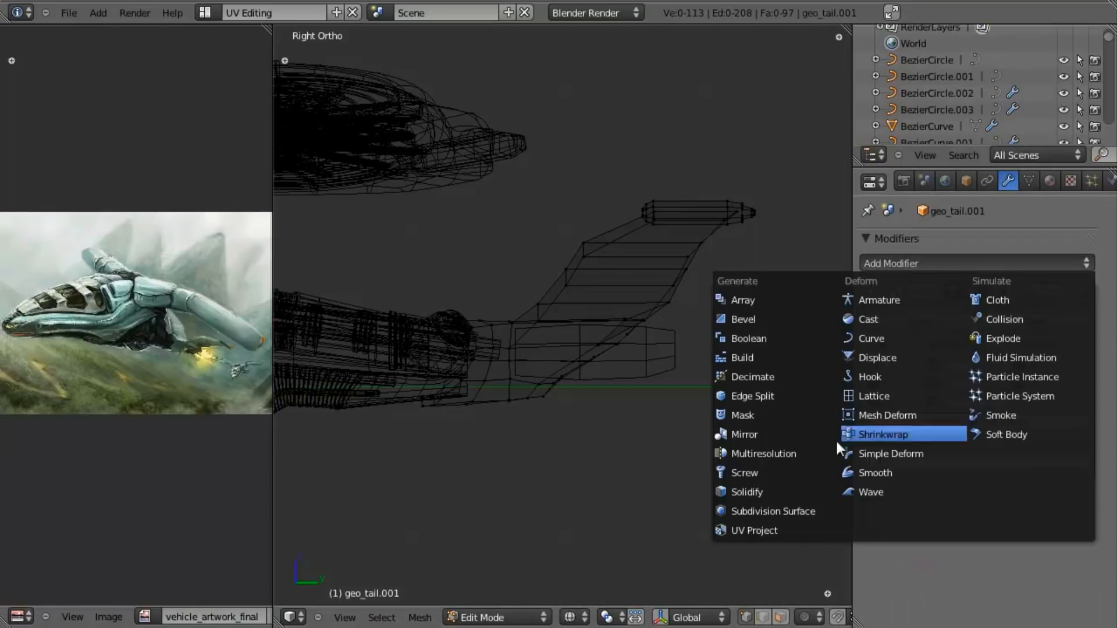
{"action": "left_click", "coordinate": [798, 504]}
{"action": "scroll", "coordinate": [989, 506], "scroll_direction": "down", "scroll_amount": 1}
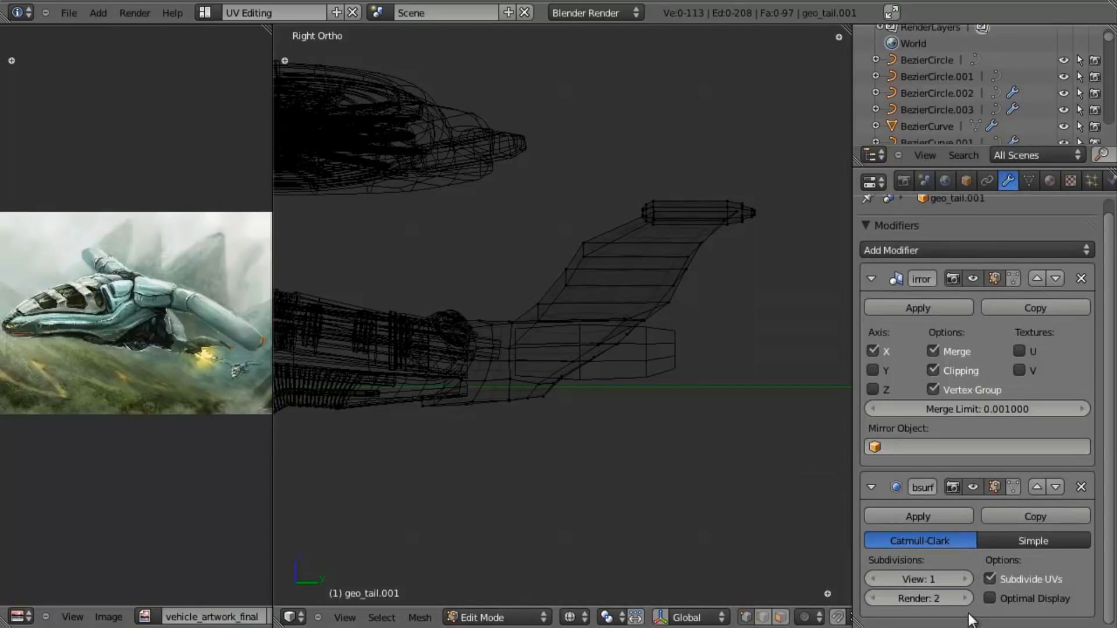
{"action": "left_click", "coordinate": [965, 579]}
{"action": "left_click", "coordinate": [1023, 600]}
Return to solid shading, apply smooth shading to all of the tail's faces and clear the selection.
{"action": "key", "text": "z"}
{"action": "key", "text": "a"}
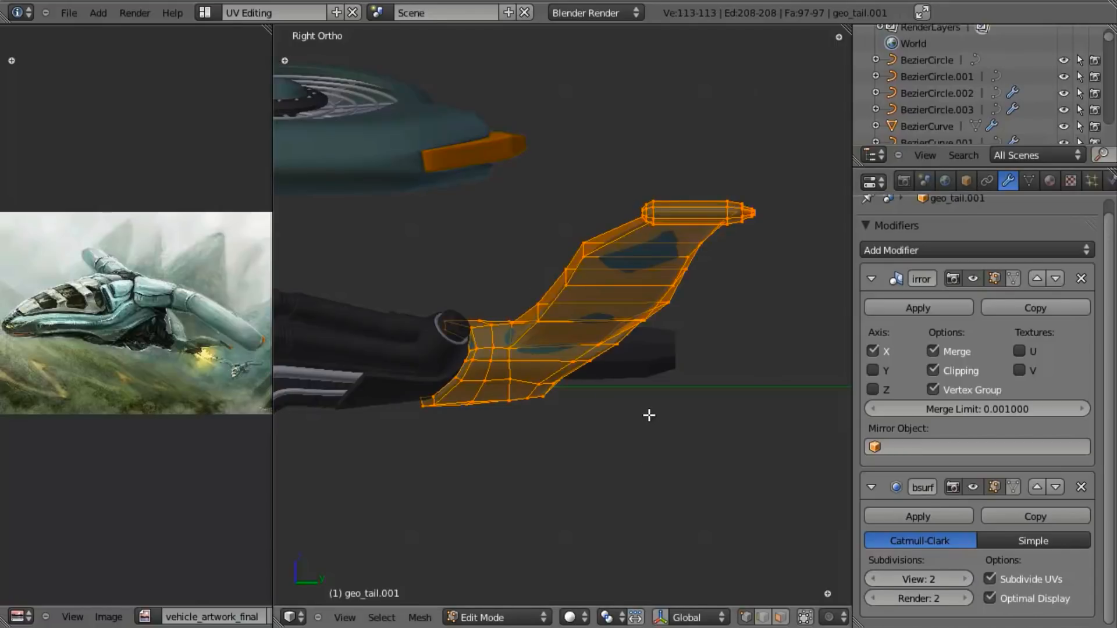
{"action": "key", "text": "w"}
{"action": "left_click", "coordinate": [649, 415]}
{"action": "key", "text": "ctrl+Up"}
{"action": "scroll", "coordinate": [669, 387], "scroll_direction": "up", "scroll_amount": 4}
{"action": "key", "text": "a"}
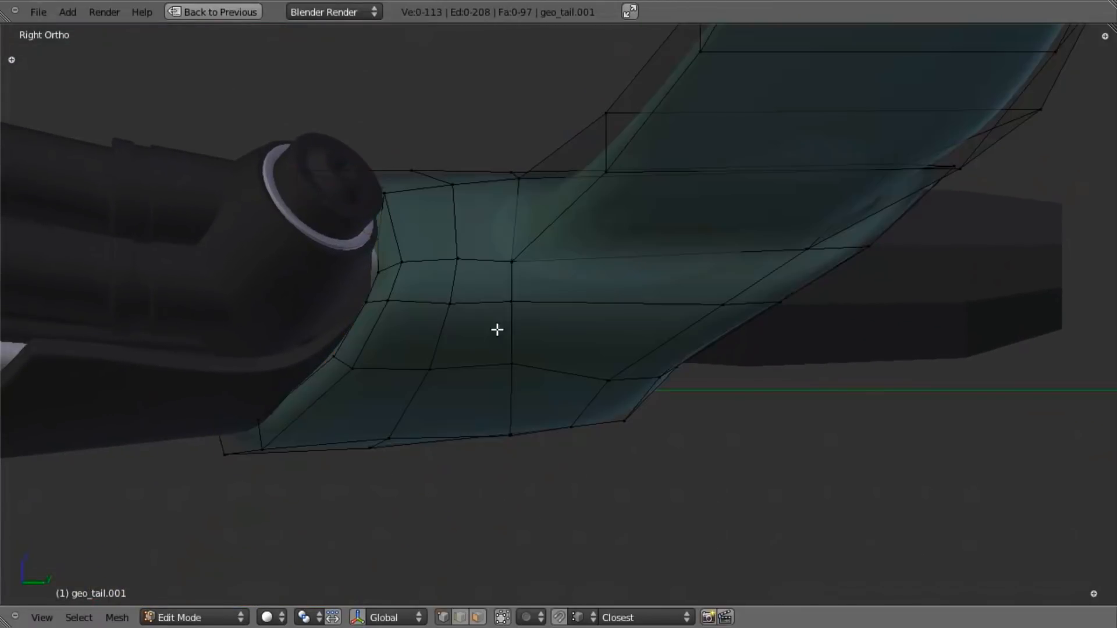
Move two neighbouring vertices on the lower side of the tail base slightly down to even out their edge row.
{"action": "scroll", "coordinate": [576, 410], "scroll_direction": "down", "scroll_amount": 3}
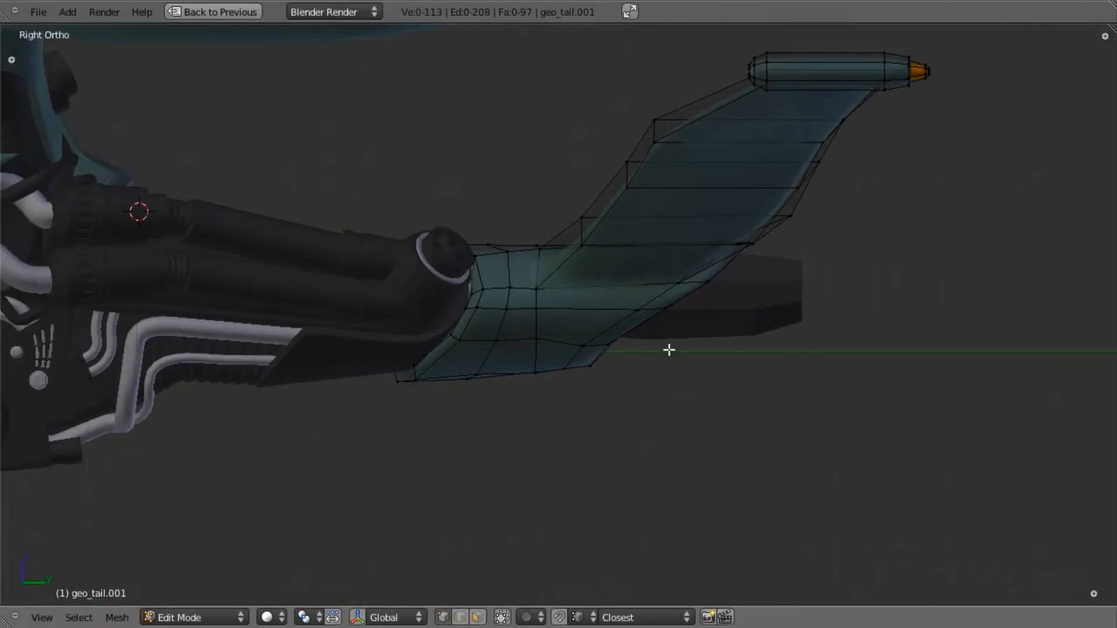
{"action": "scroll", "coordinate": [598, 355], "scroll_direction": "up", "scroll_amount": 3}
{"action": "scroll", "coordinate": [517, 351], "scroll_direction": "up", "scroll_amount": 3}
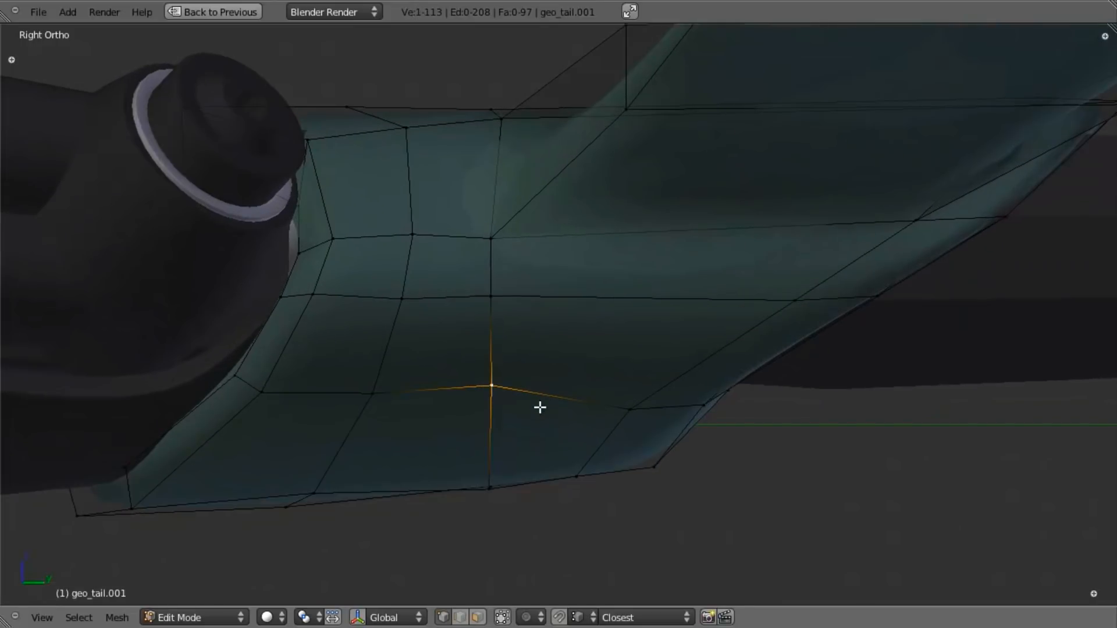
{"action": "key", "text": "g"}
{"action": "left_click", "coordinate": [542, 424]}
{"action": "key", "text": "a"}
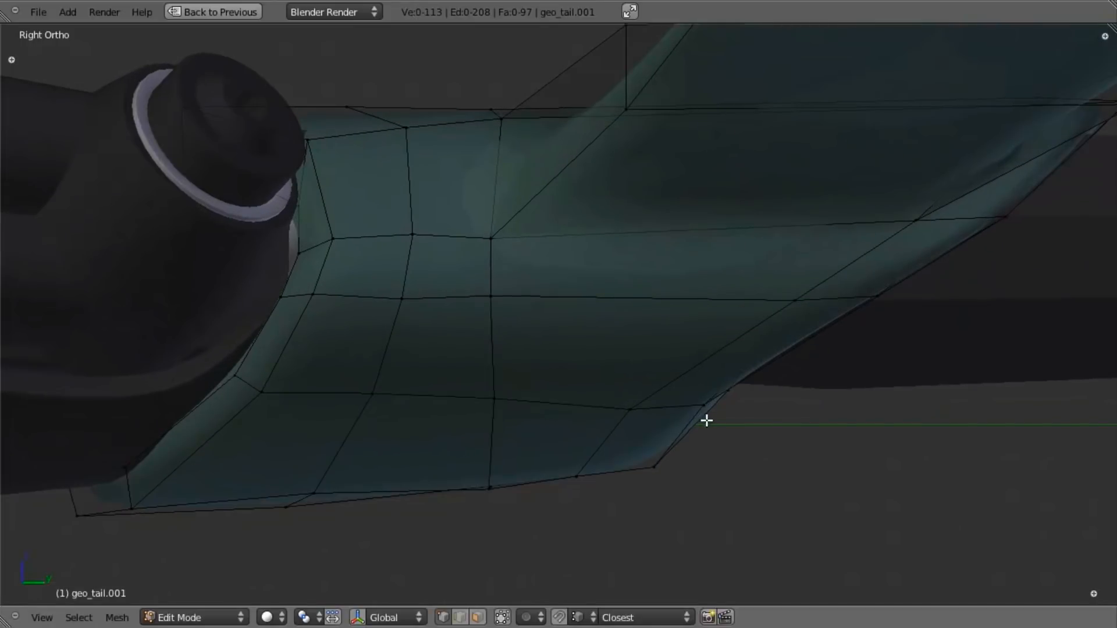
{"action": "right_click", "coordinate": [468, 386]}
{"action": "key", "text": "g"}
{"action": "left_click", "coordinate": [359, 395]}
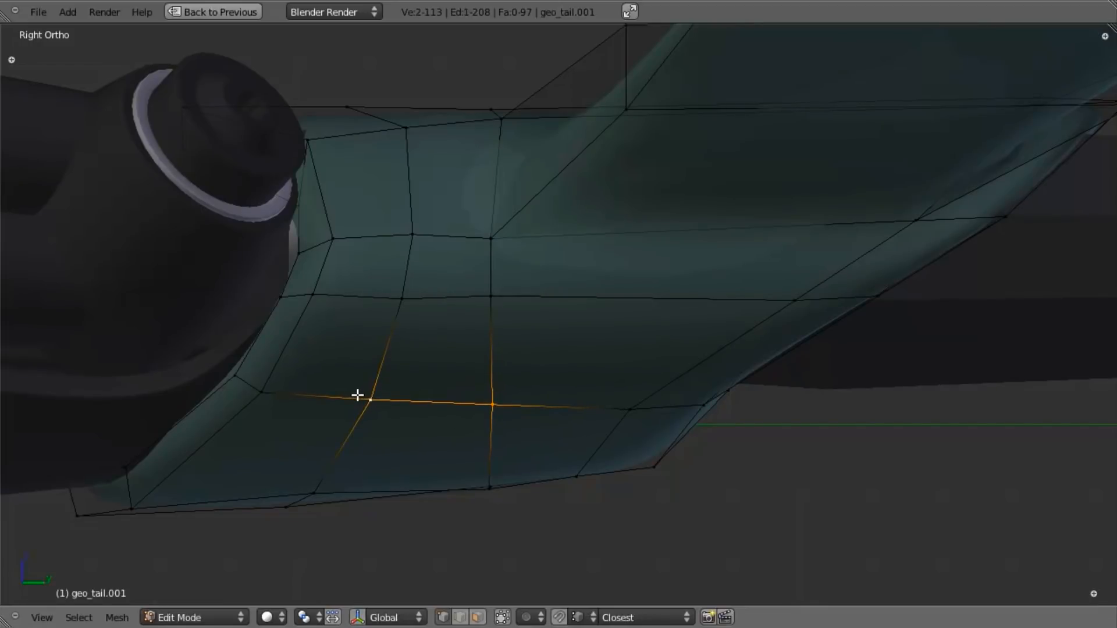
Reposition three neighbouring vertices along the bottom edge of the tail base in wireframe to even out its lower outline.
{"action": "key", "text": "z"}
{"action": "right_click", "coordinate": [295, 529]}
{"action": "key", "text": "g"}
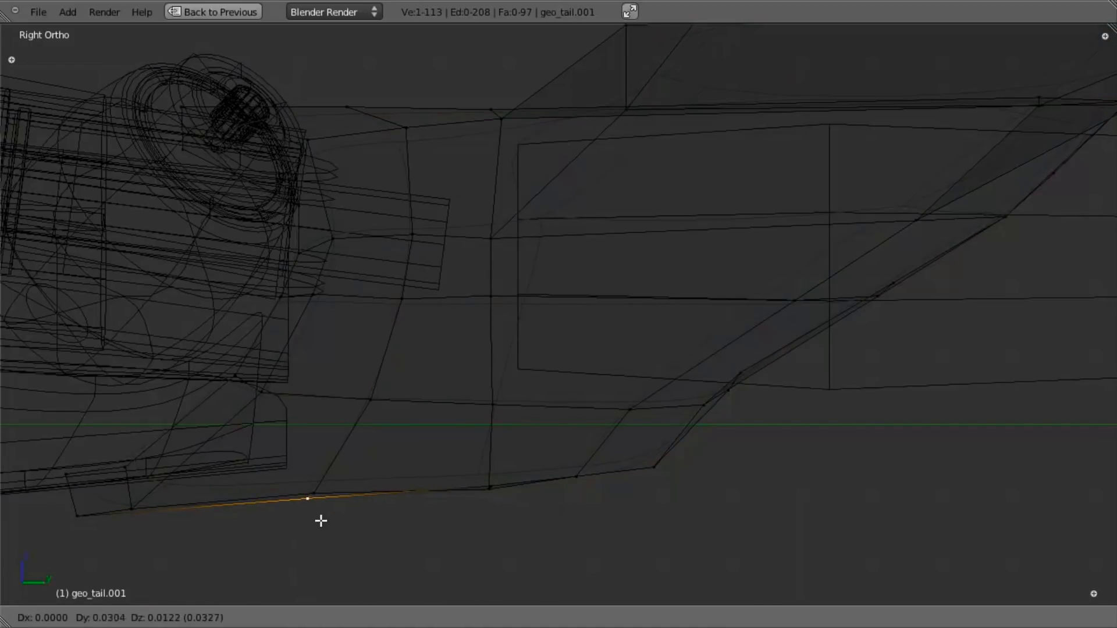
{"action": "left_click", "coordinate": [323, 525]}
{"action": "key", "text": "g"}
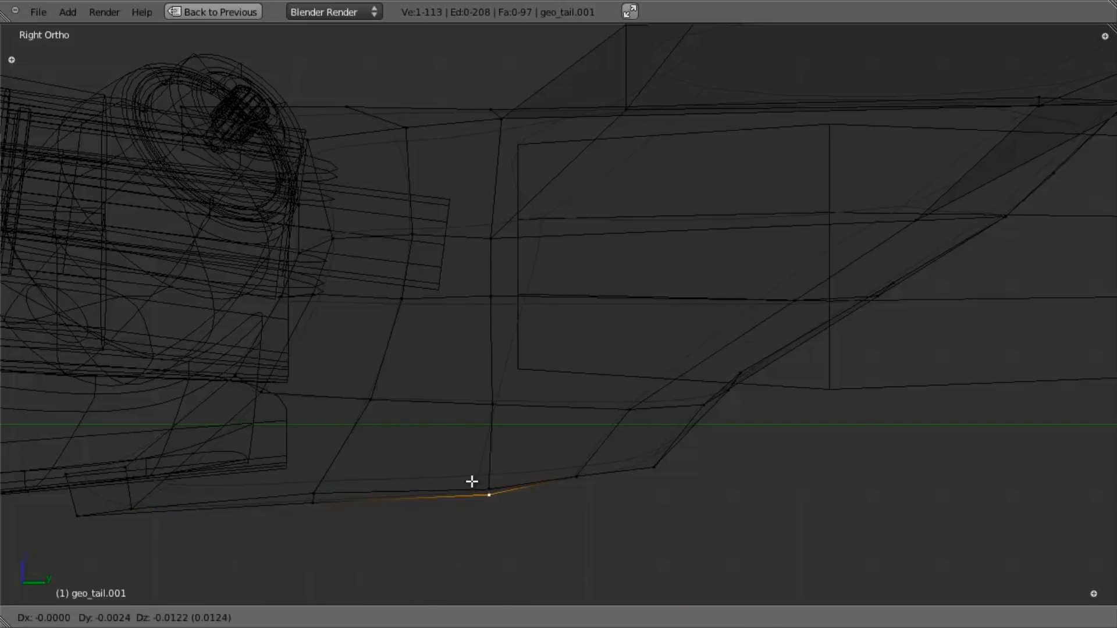
{"action": "left_click", "coordinate": [473, 484]}
{"action": "key", "text": "a"}
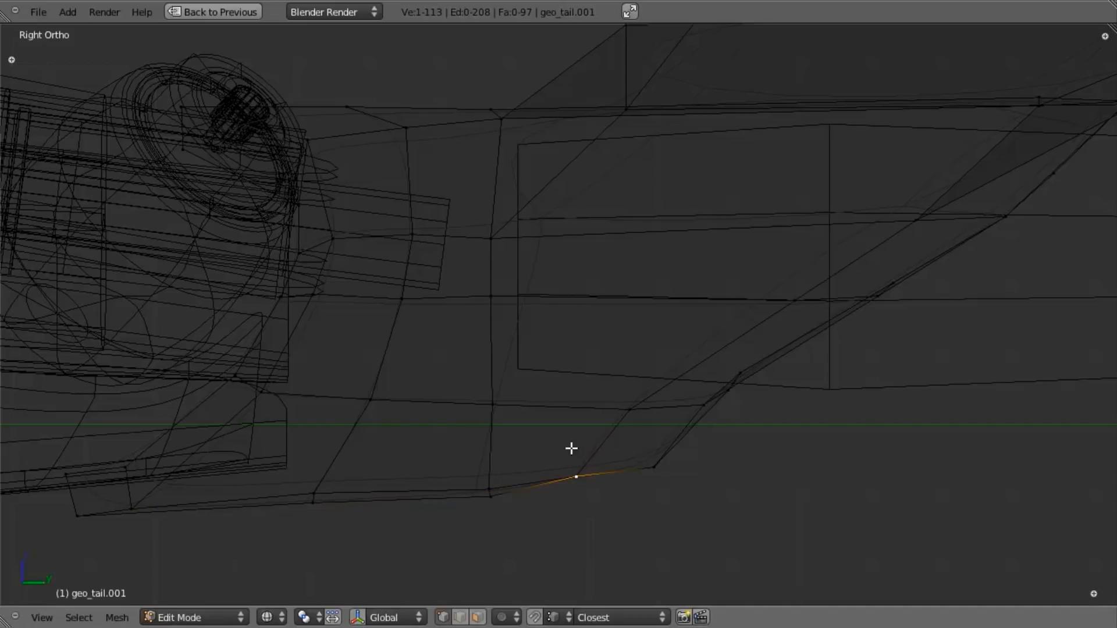
{"action": "key", "text": "g"}
{"action": "left_click", "coordinate": [575, 460]}
Adjust the height of a vertex on the lower rear of the tail base along Z and clear the selection.
{"action": "key", "text": "z"}
{"action": "mouse_move", "coordinate": [575, 459]}
{"action": "middle_mouse_down"}
{"action": "mouse_move", "coordinate": [736, 317]}
{"action": "mouse_move", "coordinate": [610, 373]}
{"action": "middle_mouse_up"}
{"action": "key", "text": "g"}
{"action": "key", "text": "z"}
{"action": "left_click", "coordinate": [608, 462]}
{"action": "middle_click_drag", "start_coordinate": [619, 466], "coordinate": [633, 392], "text": "shift"}
{"action": "key", "text": "a"}
In the right wireframe view, move the front vertex pair on the base's bottom edge about 0.030 along Y and -0.021 along Z.
{"action": "key", "text": "KP_3"}
{"action": "key", "text": "z"}
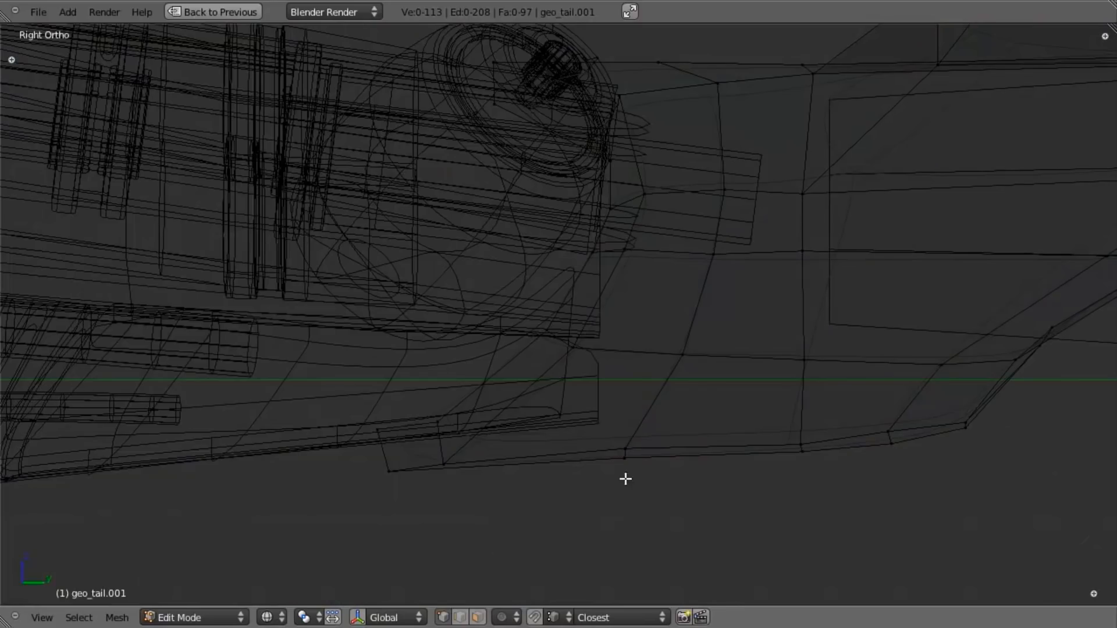
{"action": "key", "text": "a"}
{"action": "key", "text": "b"}
{"action": "left_click_drag", "start_coordinate": [646, 412], "coordinate": [582, 579]}
{"action": "key", "text": "g"}
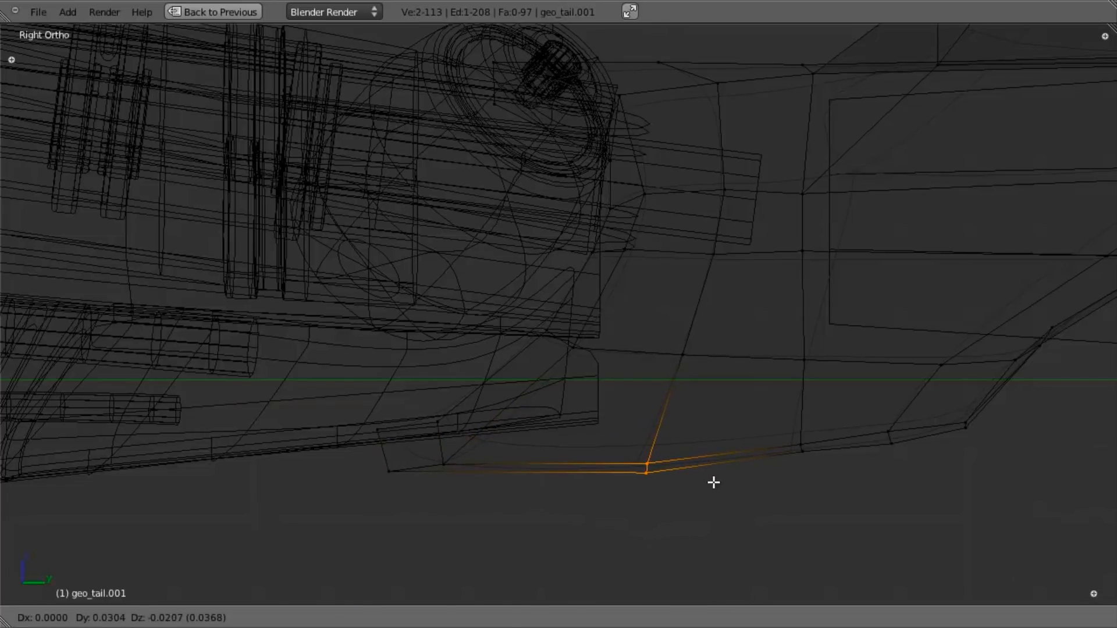
{"action": "left_click", "coordinate": [713, 483]}
Move the next vertex pair further back on the base's bottom edge to continue the evened lower outline.
{"action": "key", "text": "a"}
{"action": "key", "text": "a"}
{"action": "key", "text": "b"}
{"action": "left_click_drag", "start_coordinate": [756, 414], "coordinate": [868, 531]}
{"action": "key", "text": "g"}
{"action": "left_click", "coordinate": [865, 531]}
Nudge two single vertices at the rear end of the tail base's bottom edge into line.
{"action": "key", "text": "a"}
{"action": "right_click", "coordinate": [907, 457]}
{"action": "key", "text": "g"}
{"action": "left_click", "coordinate": [908, 456]}
{"action": "key", "text": "a"}
{"action": "right_click", "coordinate": [886, 404]}
{"action": "key", "text": "g"}
{"action": "left_click", "coordinate": [890, 414]}
Move the vertices on the lower side edge of the tail base slightly outward along X in solid view.
{"action": "scroll", "coordinate": [892, 429], "scroll_direction": "down", "scroll_amount": 3}
{"action": "middle_click_drag", "start_coordinate": [852, 434], "coordinate": [808, 501], "text": "shift"}
{"action": "key", "text": "z"}
{"action": "mouse_move", "coordinate": [520, 232]}
{"action": "middle_mouse_down"}
{"action": "mouse_move", "coordinate": [546, 373]}
{"action": "mouse_move", "coordinate": [586, 457]}
{"action": "middle_mouse_up"}
{"action": "middle_click_drag", "start_coordinate": [596, 414], "coordinate": [618, 446]}
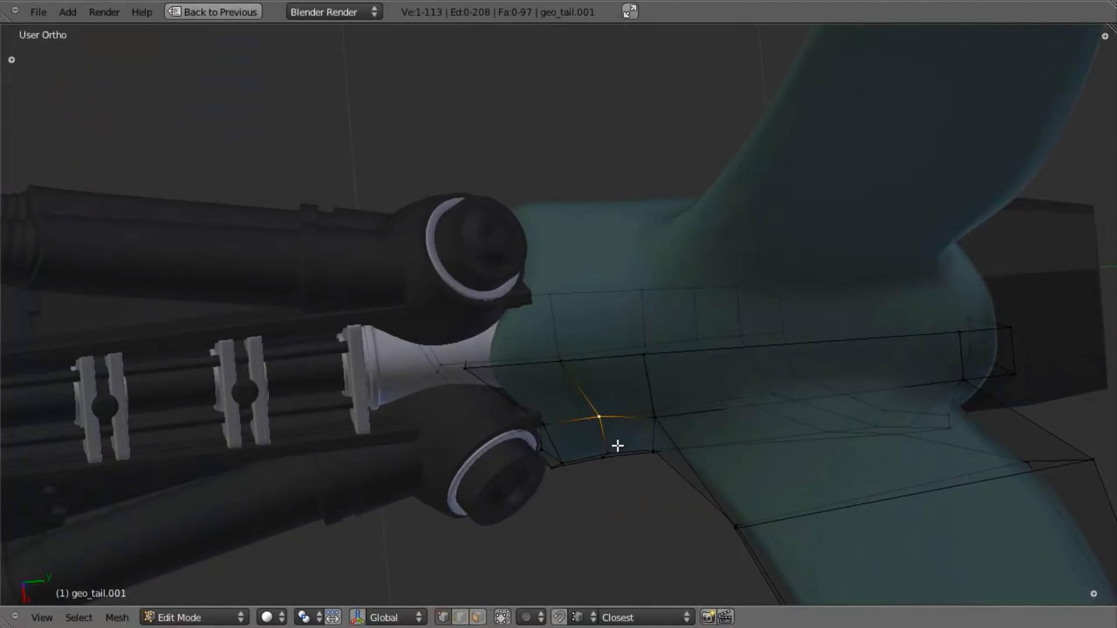
{"action": "key", "text": "g"}
{"action": "key", "text": "x"}
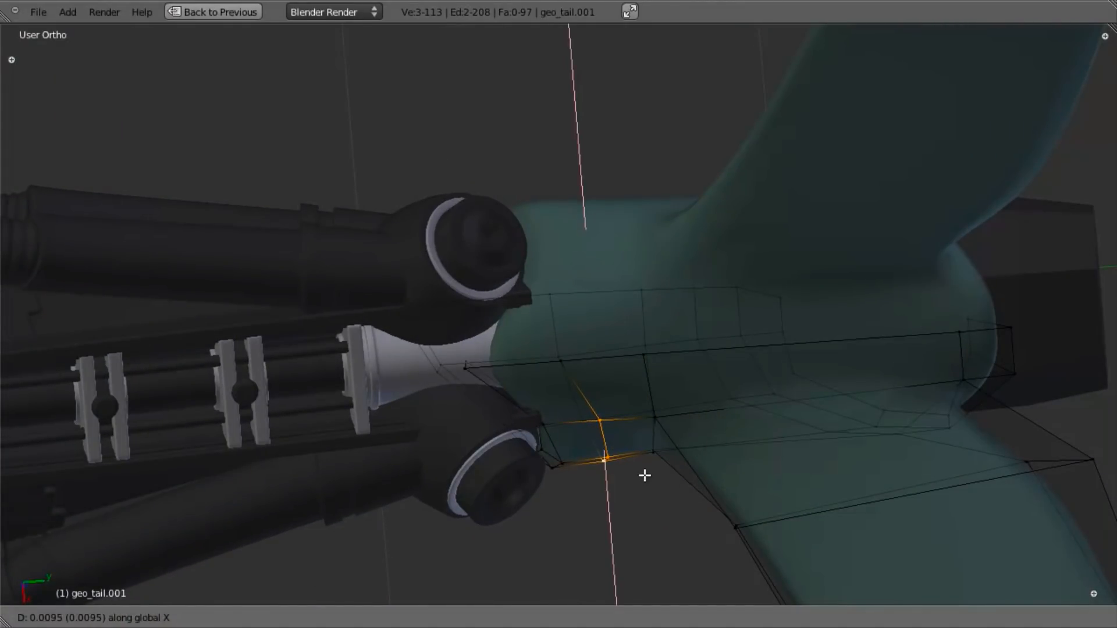
{"action": "left_click", "coordinate": [645, 476]}
{"action": "key", "text": "g"}
{"action": "key", "text": "x"}
{"action": "left_click", "coordinate": [648, 483]}
Edge-slide the short edge at the front of the tail base beside the pipe elbow.
{"action": "middle_click_drag", "start_coordinate": [645, 488], "coordinate": [596, 308]}
{"action": "right_click", "coordinate": [557, 365]}
{"action": "scroll", "coordinate": [601, 401], "scroll_direction": "down", "scroll_amount": 2}
{"action": "middle_click_drag", "start_coordinate": [601, 416], "coordinate": [616, 358]}
{"action": "key", "text": "a"}
{"action": "scroll", "coordinate": [619, 369], "scroll_direction": "up", "scroll_amount": 3}
{"action": "middle_click_drag", "start_coordinate": [640, 483], "coordinate": [570, 454]}
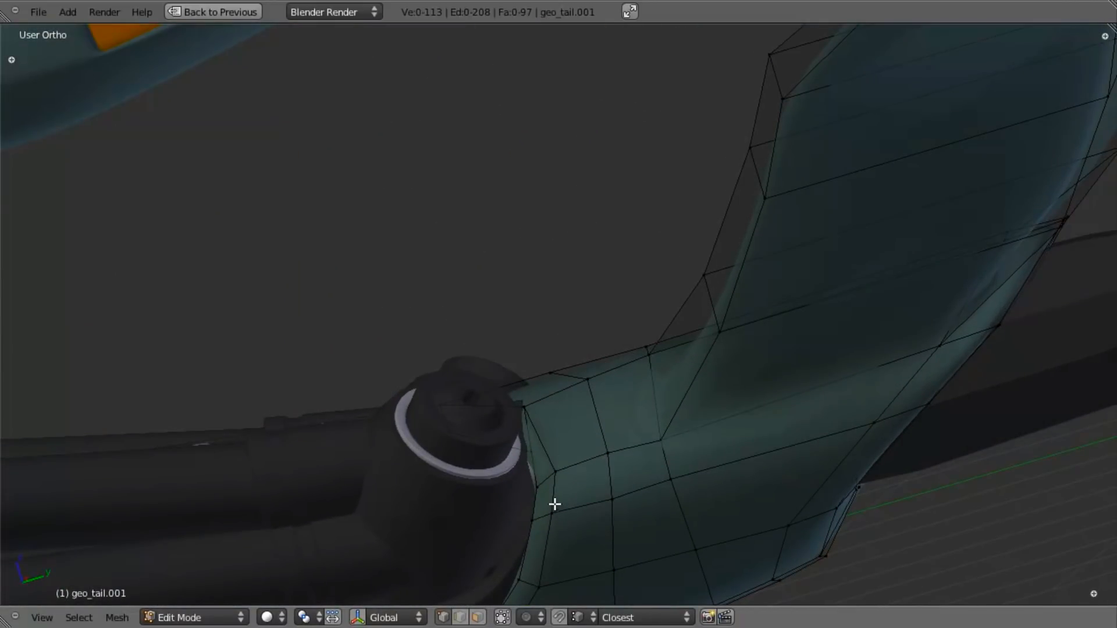
{"action": "right_click", "coordinate": [541, 488], "text": "shift"}
{"action": "key", "text": "ctrl+e"}
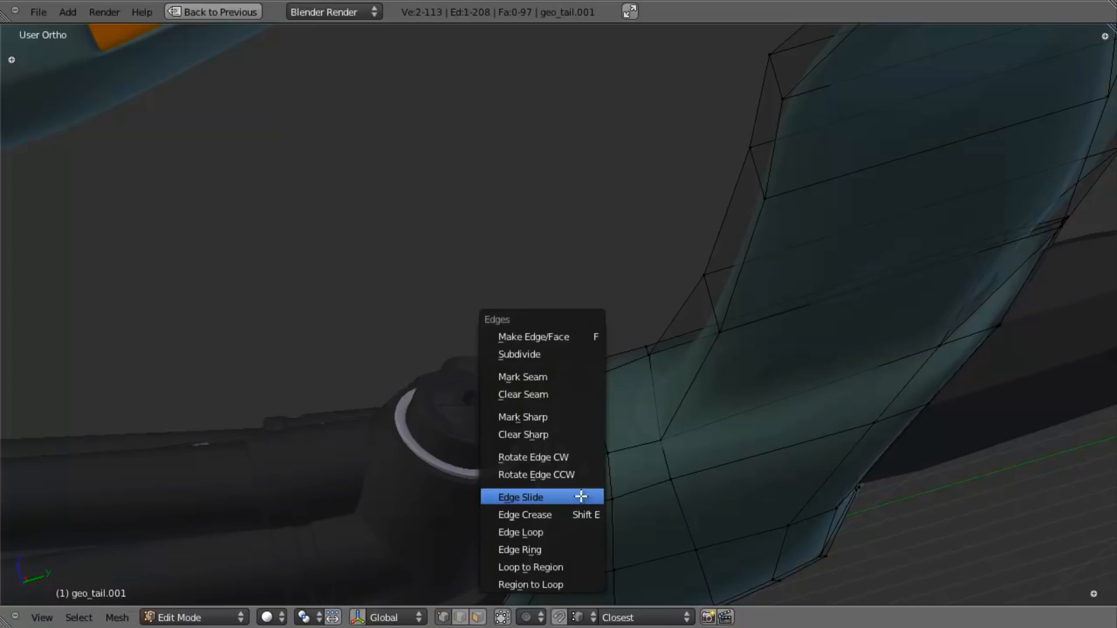
{"action": "left_click", "coordinate": [581, 496]}
{"action": "left_click", "coordinate": [580, 488]}
Examine the front of the tail base and its inner vertices in wireframe and solid shading.
{"action": "scroll", "coordinate": [617, 378], "scroll_direction": "down", "scroll_amount": 2}
{"action": "middle_click_drag", "start_coordinate": [618, 374], "coordinate": [675, 471]}
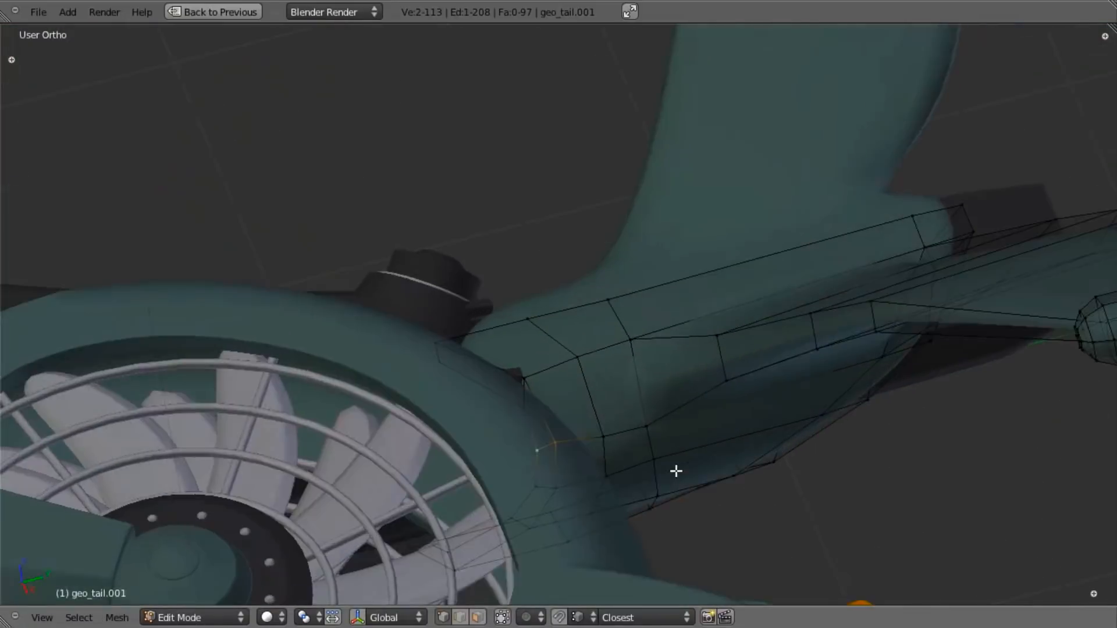
{"action": "key", "text": "z"}
{"action": "scroll", "coordinate": [593, 427], "scroll_direction": "up", "scroll_amount": 2}
{"action": "mouse_move", "coordinate": [568, 413]}
{"action": "middle_mouse_down"}
{"action": "mouse_move", "coordinate": [656, 460]}
{"action": "mouse_move", "coordinate": [738, 451]}
{"action": "mouse_move", "coordinate": [626, 458]}
{"action": "mouse_move", "coordinate": [563, 421]}
{"action": "mouse_move", "coordinate": [491, 329]}
{"action": "mouse_move", "coordinate": [606, 322]}
{"action": "mouse_move", "coordinate": [574, 257]}
{"action": "mouse_move", "coordinate": [553, 359]}
{"action": "mouse_move", "coordinate": [646, 463]}
{"action": "mouse_move", "coordinate": [604, 347]}
{"action": "mouse_move", "coordinate": [601, 301]}
{"action": "middle_mouse_up"}
{"action": "key", "text": "z"}
{"action": "key", "text": "a"}
{"action": "right_click", "coordinate": [608, 412]}
{"action": "middle_click_drag", "start_coordinate": [608, 413], "coordinate": [602, 334]}
Cut an edge loop around the fin near its root and slide it to 0.35.
{"action": "middle_click_drag", "start_coordinate": [613, 349], "coordinate": [830, 471]}
{"action": "scroll", "coordinate": [635, 373], "scroll_direction": "down", "scroll_amount": 3}
{"action": "scroll", "coordinate": [699, 382], "scroll_direction": "up", "scroll_amount": 2}
{"action": "middle_click_drag", "start_coordinate": [710, 399], "coordinate": [785, 416]}
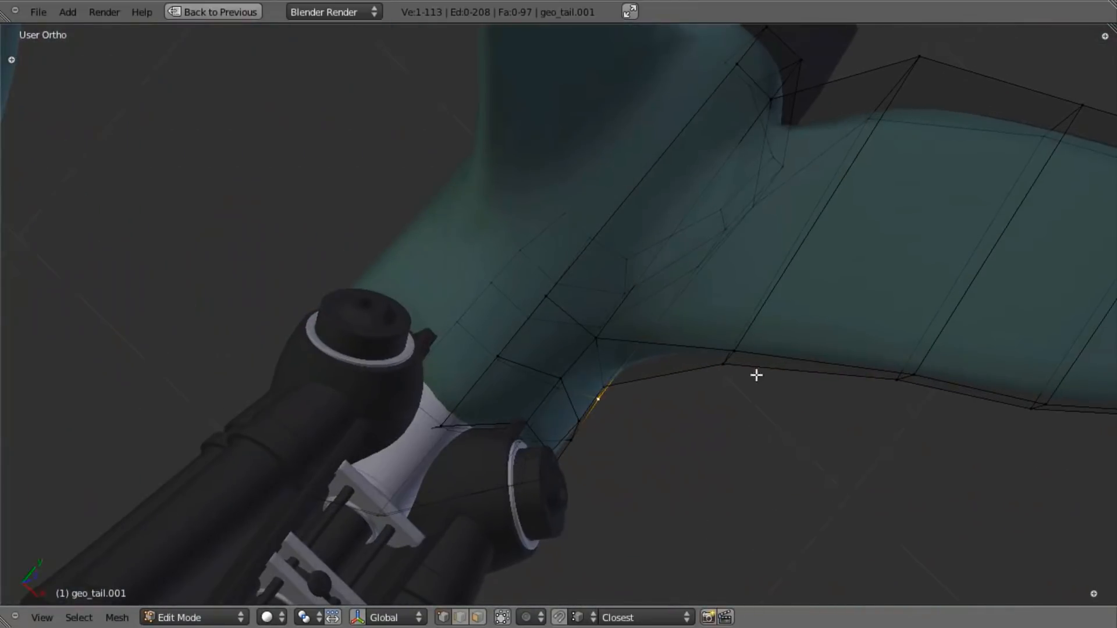
{"action": "key", "text": "ctrl+r"}
{"action": "left_click", "coordinate": [686, 328]}
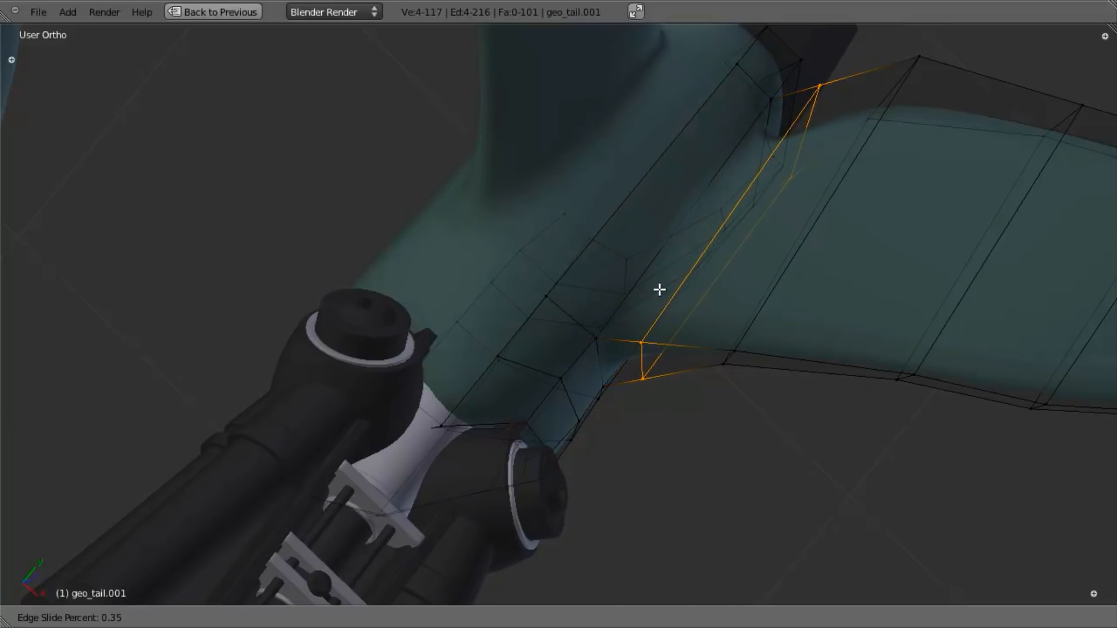
{"action": "left_click", "coordinate": [659, 289]}
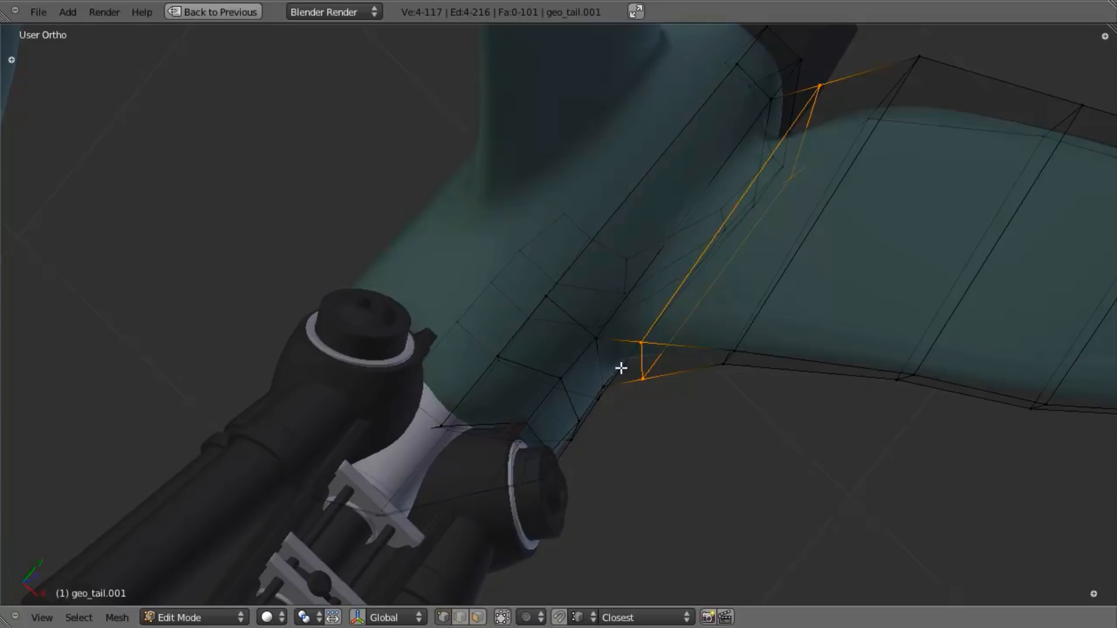
Cut a lengthwise edge loop along the fin and slide it toward the leading edge to about -0.79.
{"action": "key", "text": "Tab"}
{"action": "scroll", "coordinate": [698, 468], "scroll_direction": "down", "scroll_amount": 3}
{"action": "middle_click_drag", "start_coordinate": [697, 470], "coordinate": [832, 363]}
{"action": "key", "text": "Tab"}
{"action": "key", "text": "ctrl+r"}
{"action": "left_click", "coordinate": [913, 282]}
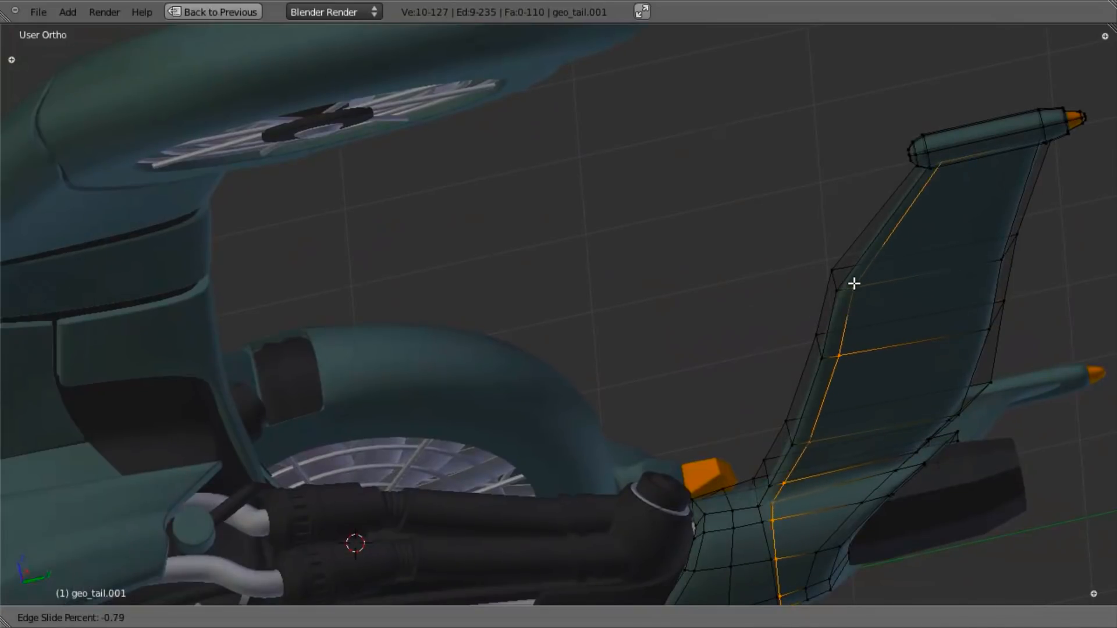
{"action": "left_click", "coordinate": [854, 287]}
Select the lengthwise edge loop near the fin's leading edge on its other side and edge-slide it slightly rearward.
{"action": "middle_click_drag", "start_coordinate": [854, 287], "coordinate": [688, 314]}
{"action": "key", "text": "a"}
{"action": "key", "text": "g"}
{"action": "right_click", "coordinate": [844, 394]}
{"action": "middle_click_drag", "start_coordinate": [862, 462], "coordinate": [796, 347], "text": "shift"}
{"action": "right_click", "coordinate": [803, 391], "text": "alt"}
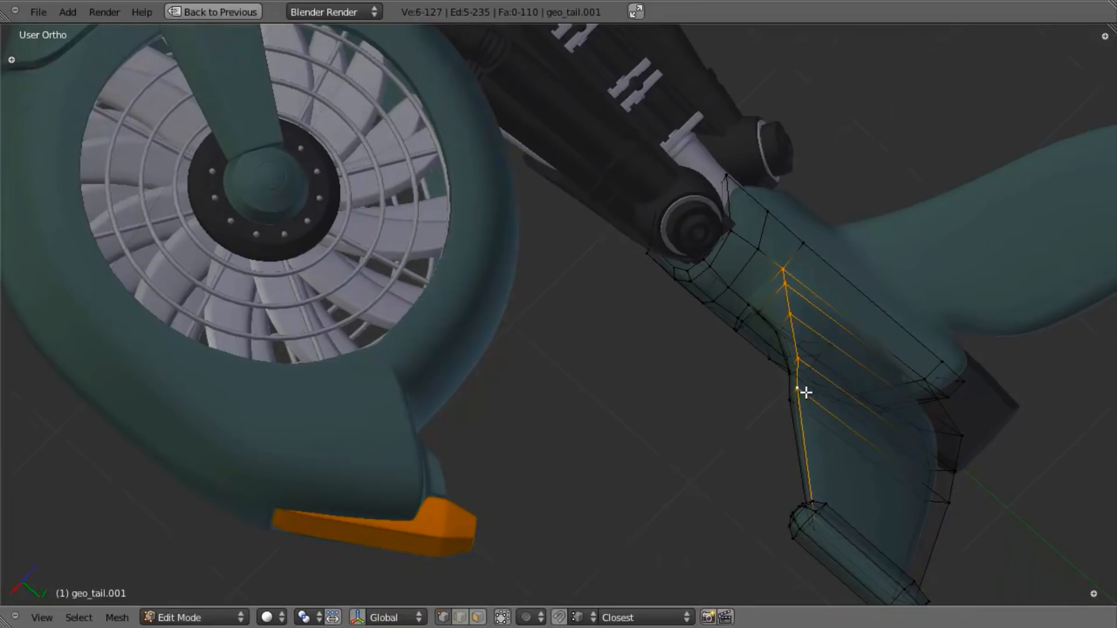
{"action": "middle_click_drag", "start_coordinate": [830, 339], "coordinate": [828, 302]}
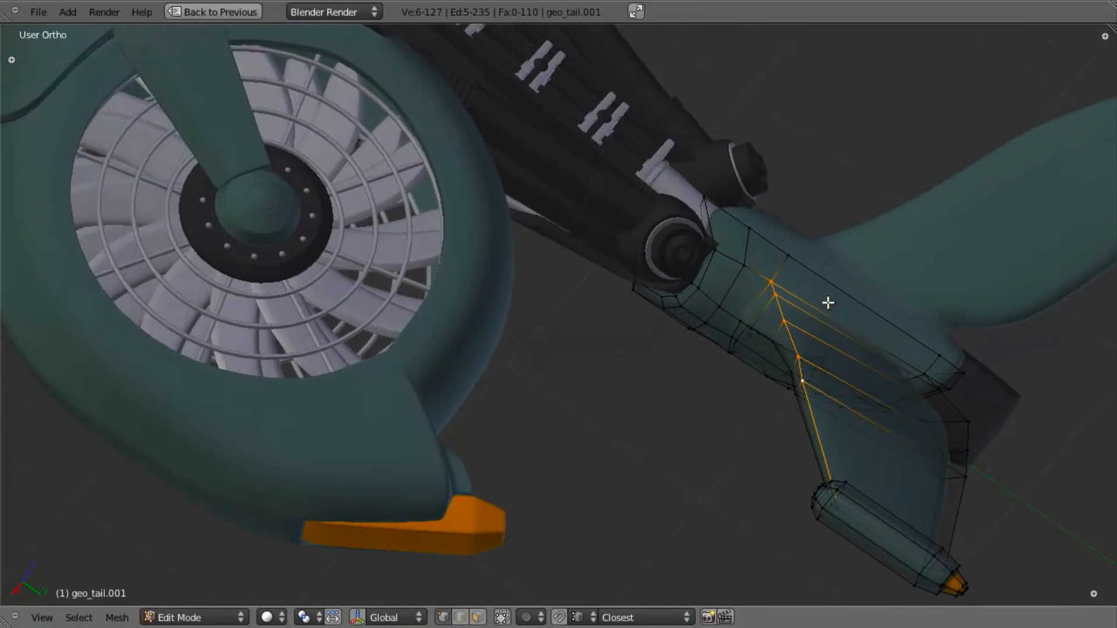
{"action": "key", "text": "ctrl+e"}
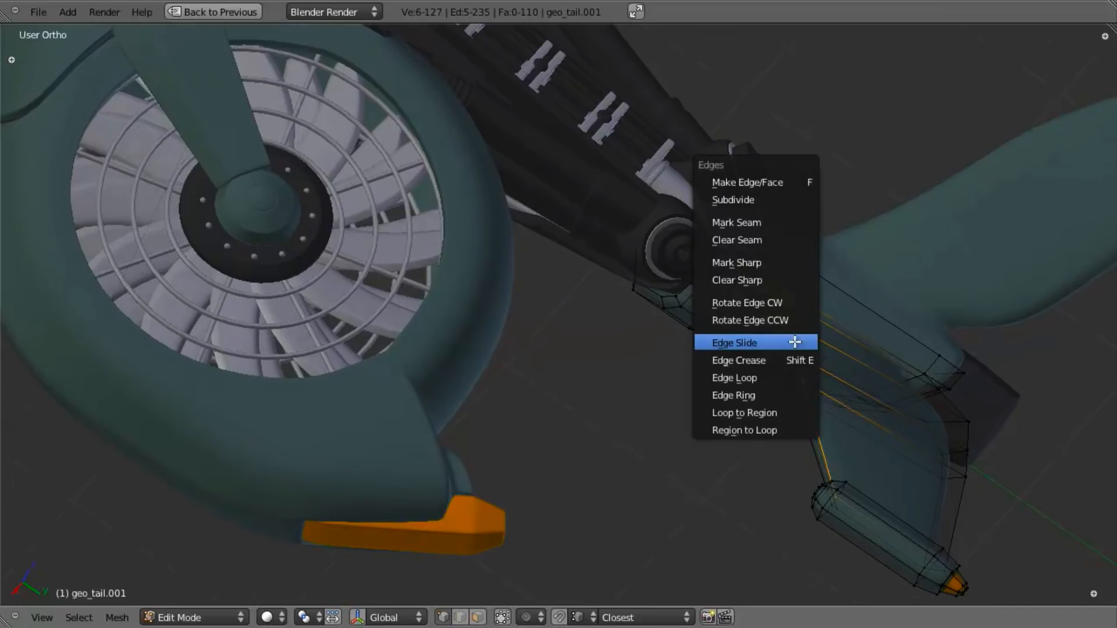
{"action": "left_click", "coordinate": [795, 341]}
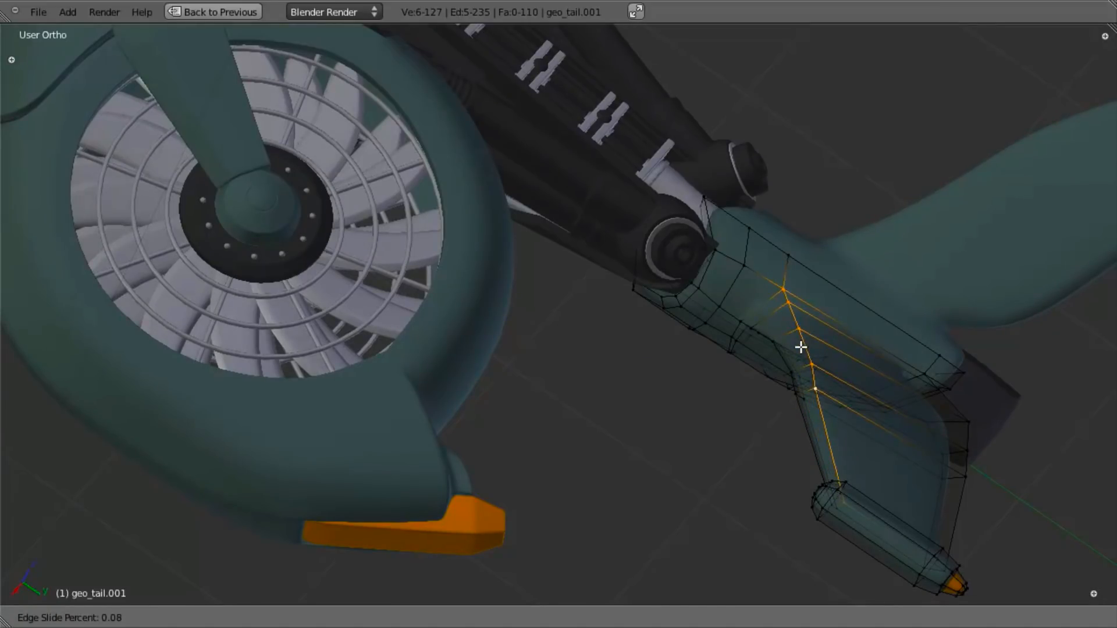
{"action": "left_click", "coordinate": [808, 352]}
Cut another lengthwise edge loop behind the fin's front loop and slide the front loop back toward the leading edge.
{"action": "key", "text": "ctrl+r"}
{"action": "left_click", "coordinate": [862, 354]}
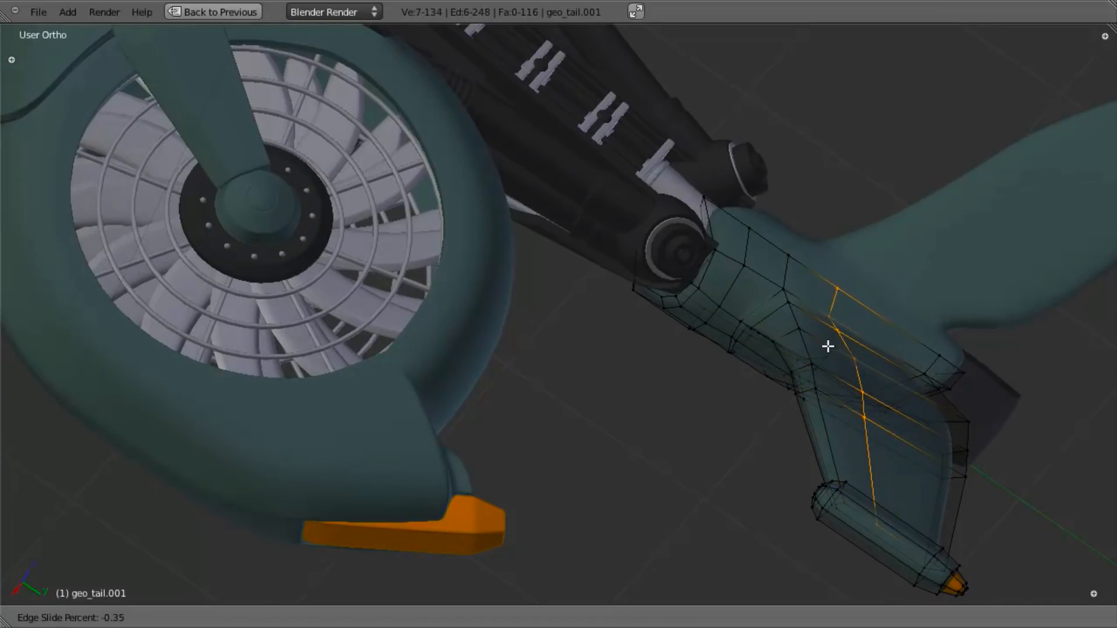
{"action": "left_click", "coordinate": [817, 337]}
{"action": "key", "text": "a"}
{"action": "key", "text": "ctrl+e"}
{"action": "left_click", "coordinate": [860, 349]}
{"action": "left_click", "coordinate": [823, 356]}
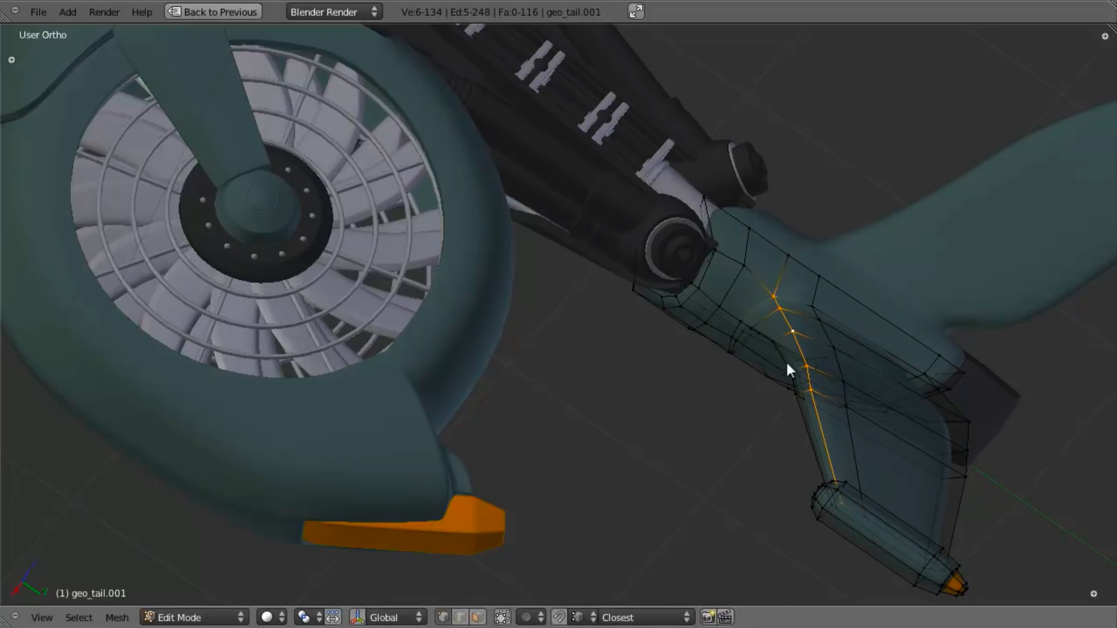
In the back orthographic view, raise the three upper vertices of the fin's middle edge ring by 0.0126 along Z.
{"action": "key", "text": "Tab"}
{"action": "middle_click_drag", "start_coordinate": [735, 362], "coordinate": [573, 344]}
{"action": "key", "text": "KP_1"}
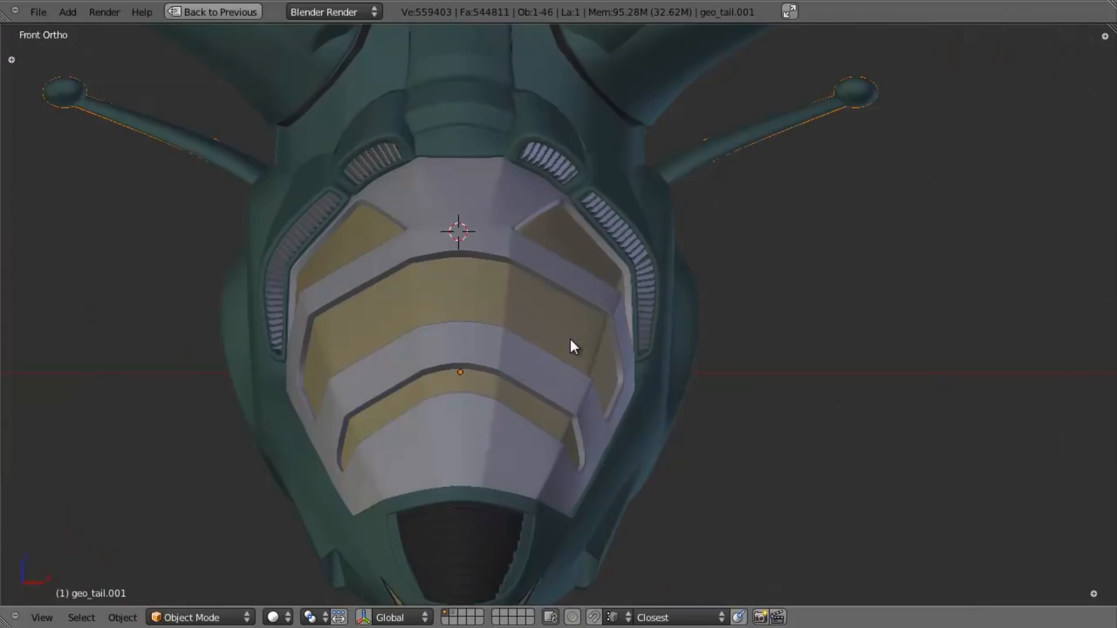
{"action": "key", "text": "ctrl+KP_1"}
{"action": "middle_click_drag", "start_coordinate": [674, 330], "coordinate": [655, 410], "text": "shift"}
{"action": "scroll", "coordinate": [655, 409], "scroll_direction": "up", "scroll_amount": 3}
{"action": "key", "text": "Tab"}
{"action": "scroll", "coordinate": [515, 376], "scroll_direction": "up", "scroll_amount": 2}
{"action": "middle_click_drag", "start_coordinate": [373, 327], "coordinate": [531, 291], "text": "shift"}
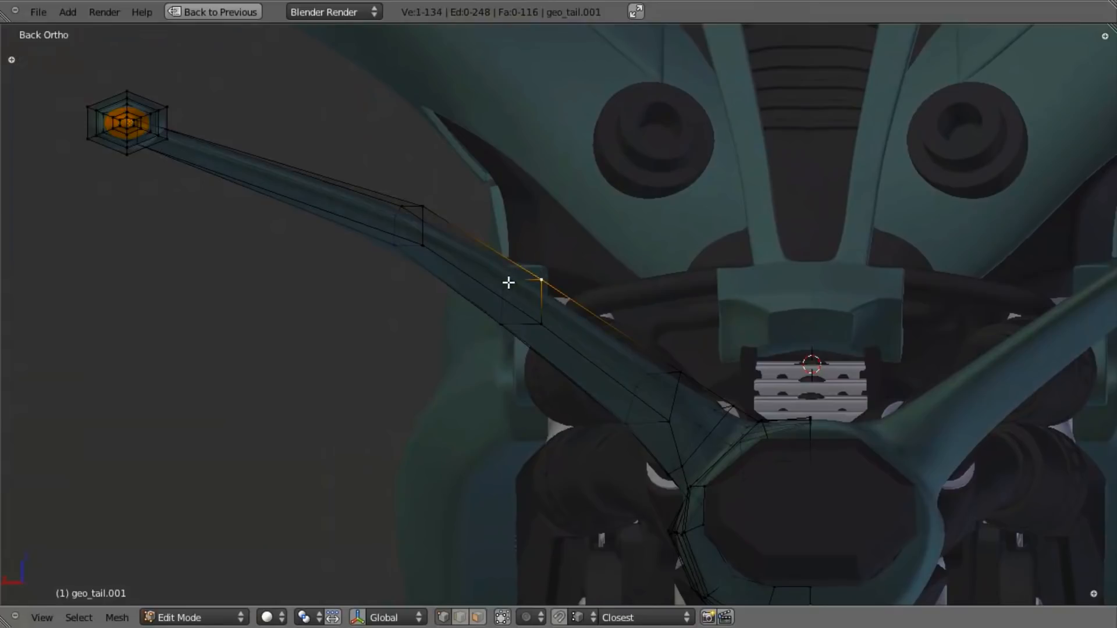
{"action": "key", "text": "g"}
{"action": "key", "text": "z"}
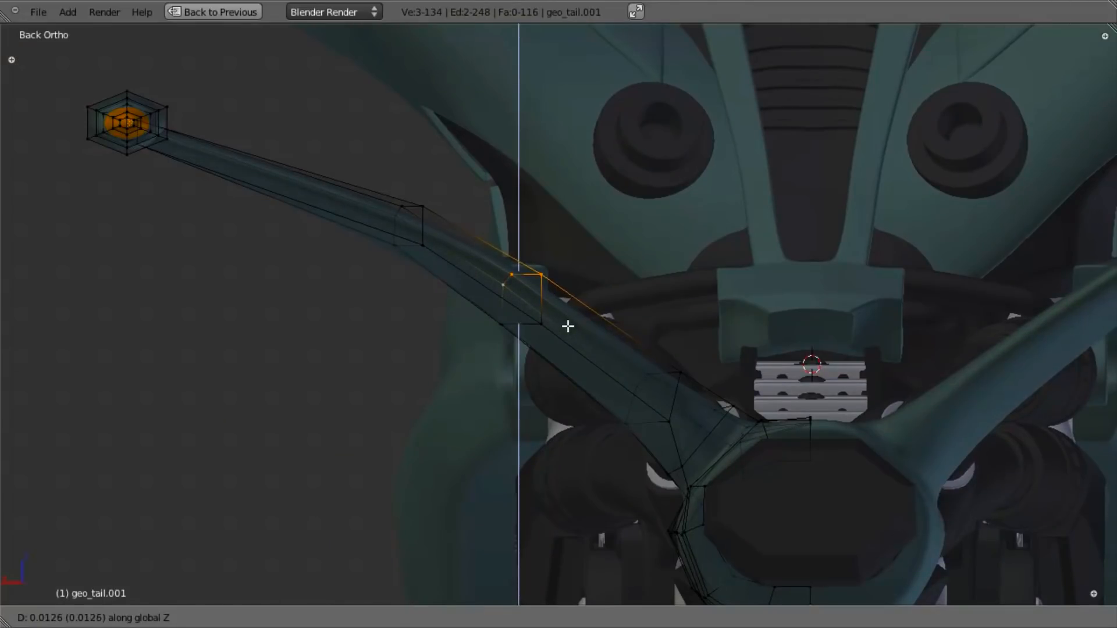
{"action": "left_click", "coordinate": [568, 326]}
Move the vertex at the fin's root slightly outward along the fin in the back view.
{"action": "middle_click_drag", "start_coordinate": [581, 338], "coordinate": [611, 369], "text": "shift"}
{"action": "scroll", "coordinate": [568, 351], "scroll_direction": "up", "scroll_amount": 2}
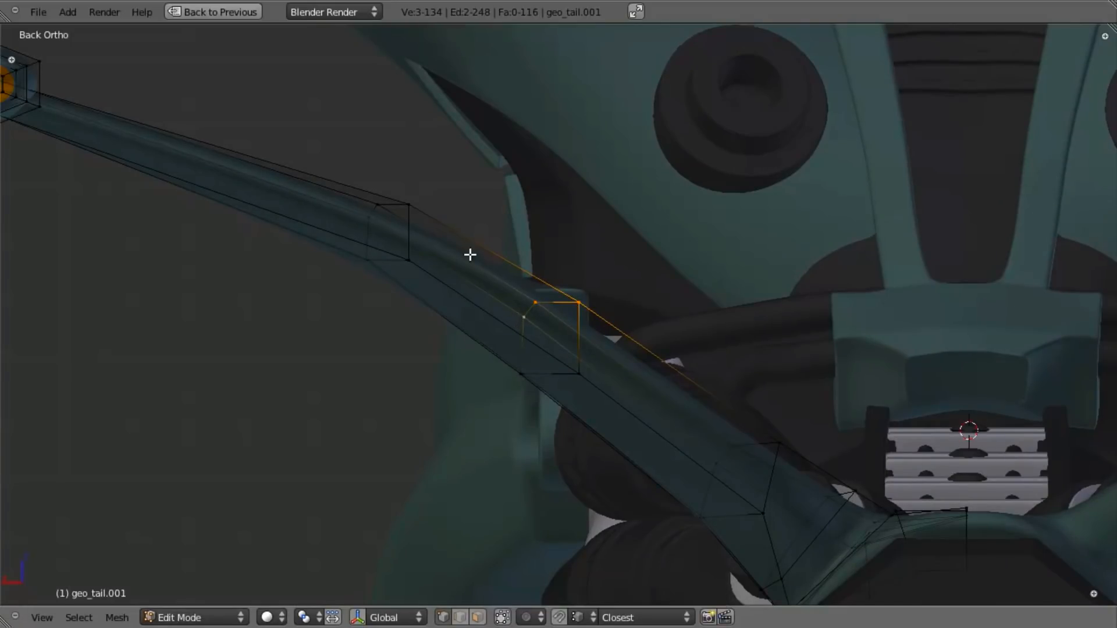
{"action": "key", "text": "z"}
{"action": "key", "text": "z"}
{"action": "right_click", "coordinate": [763, 512]}
{"action": "key", "text": "g"}
{"action": "key", "text": "z"}
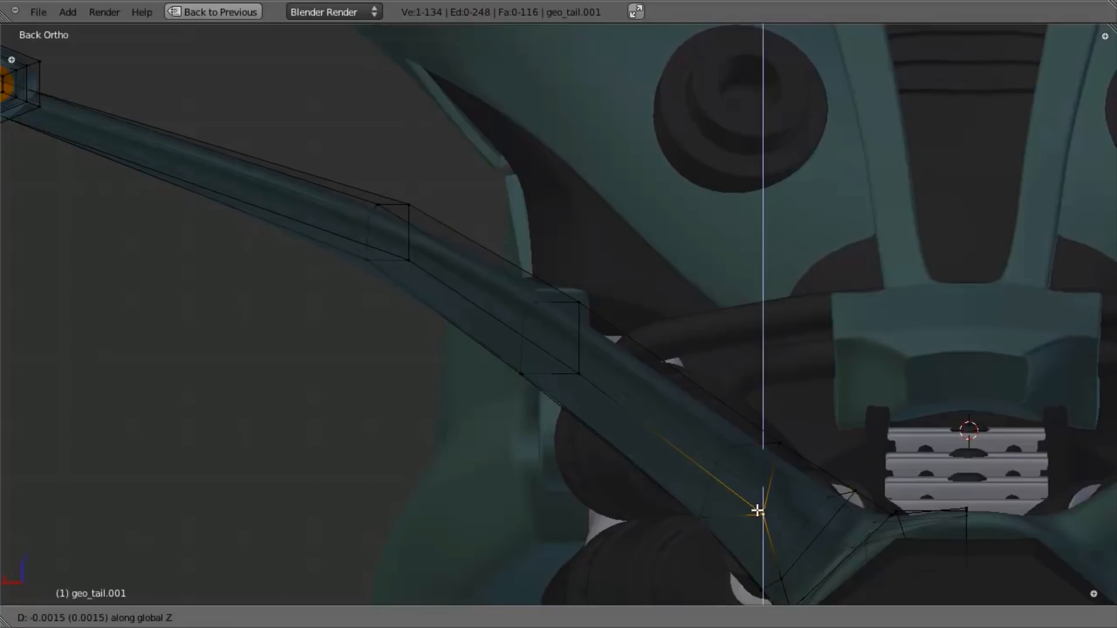
{"action": "right_click", "coordinate": [751, 508]}
{"action": "key", "text": "g"}
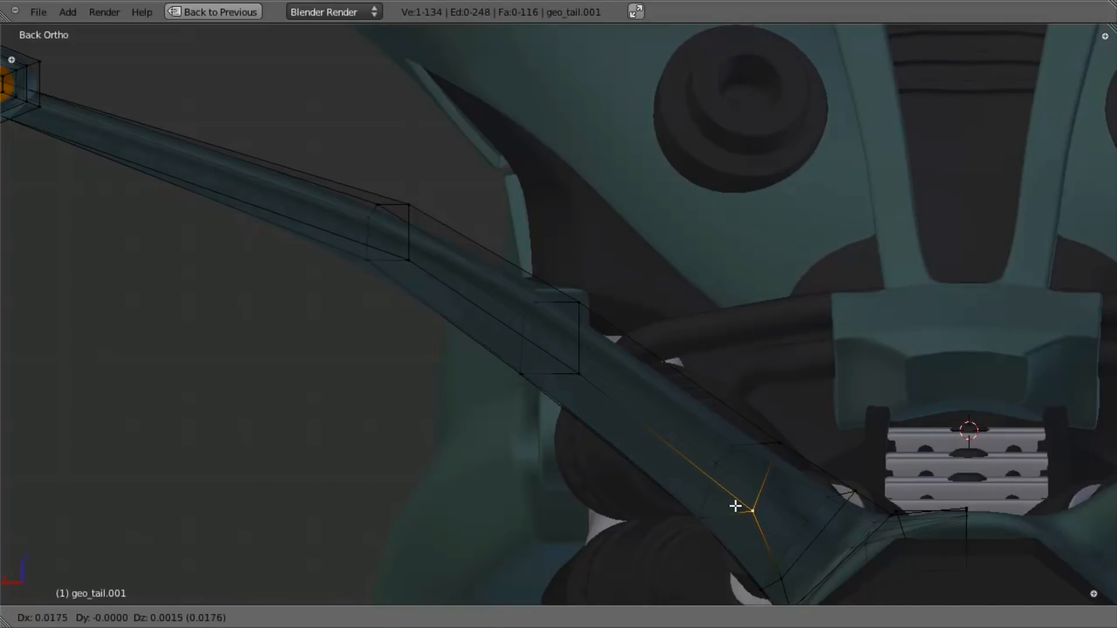
{"action": "left_click", "coordinate": [737, 510]}
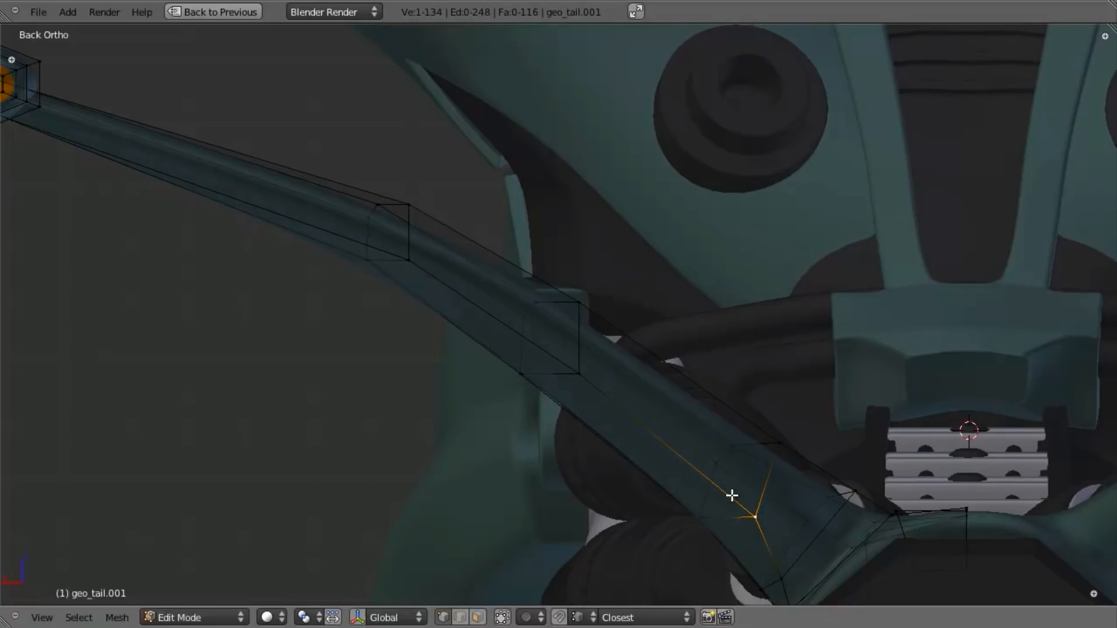
Adjust the lower vertex of the fin's middle edge ring to smooth the fin's curve.
{"action": "key", "text": "a"}
{"action": "key", "text": "g"}
{"action": "left_click", "coordinate": [563, 371]}
{"action": "scroll", "coordinate": [558, 379], "scroll_direction": "down", "scroll_amount": 3}
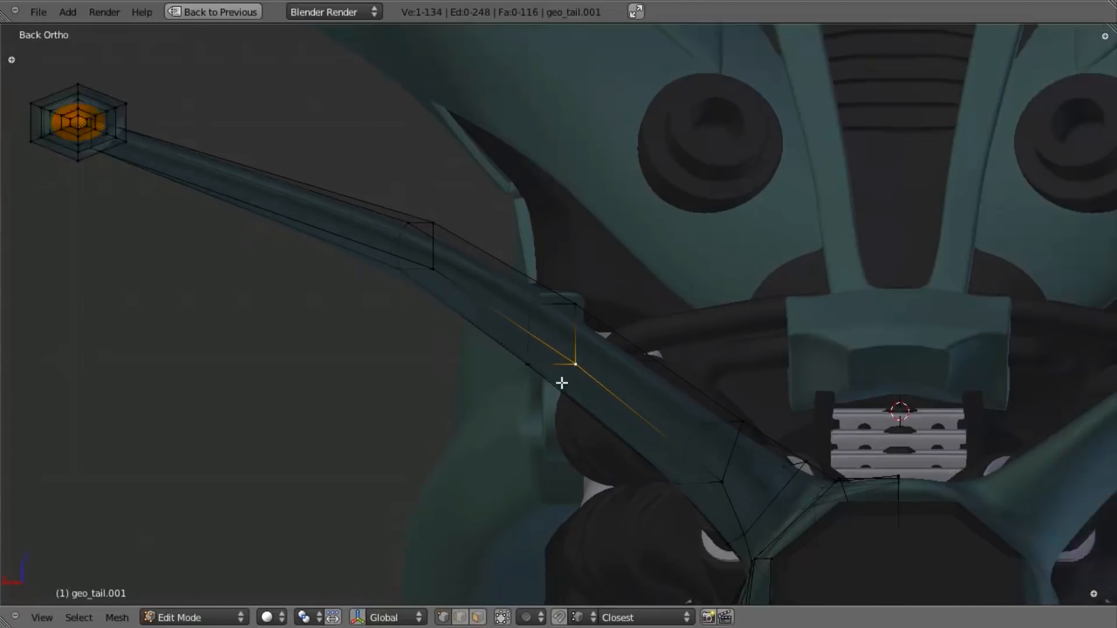
{"action": "key", "text": "z"}
{"action": "key", "text": "z"}
{"action": "middle_click_drag", "start_coordinate": [633, 353], "coordinate": [549, 389], "text": "shift"}
Cut a lengthwise edge loop along the fin's underside and slide it toward the rear edge.
{"action": "key", "text": "Tab"}
{"action": "middle_click_drag", "start_coordinate": [588, 262], "coordinate": [747, 186]}
{"action": "key", "text": "Tab"}
{"action": "key", "text": "ctrl+r"}
{"action": "left_click", "coordinate": [701, 347]}
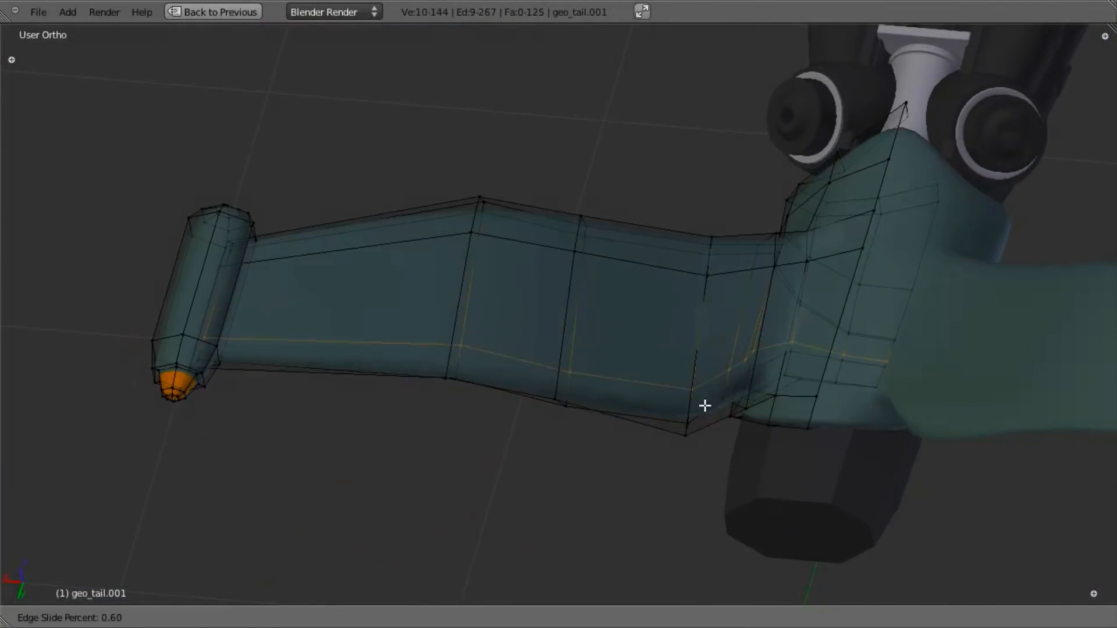
{"action": "left_click", "coordinate": [712, 391]}
Cut a lengthwise edge loop along the fin's upper surface and slide it close to the rear edge.
{"action": "middle_click_drag", "start_coordinate": [539, 408], "coordinate": [778, 381]}
{"action": "key", "text": "ctrl+r"}
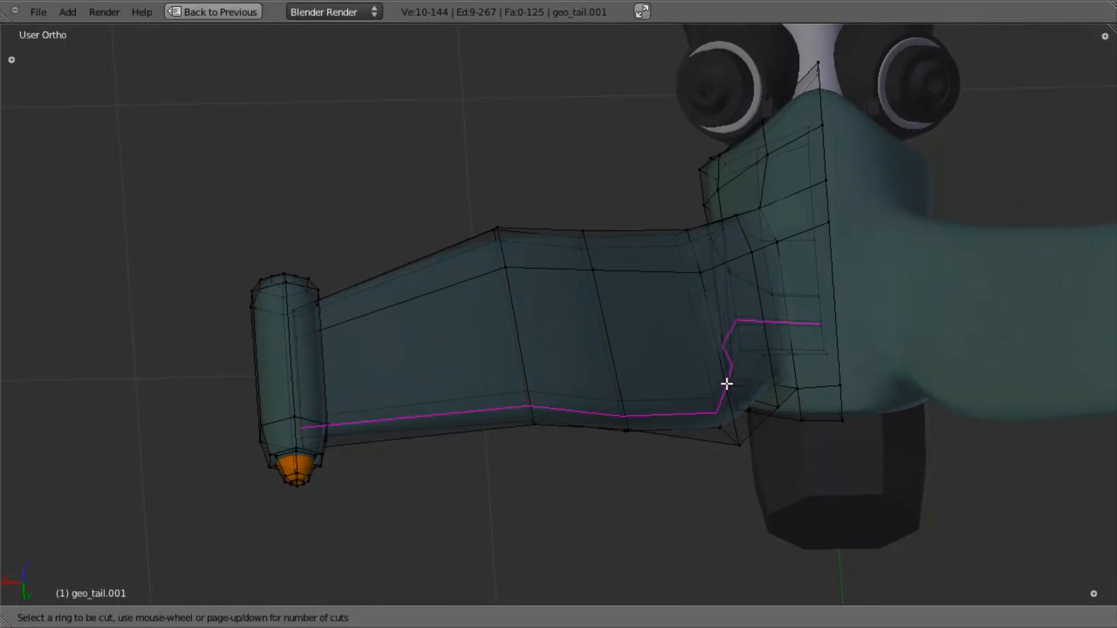
{"action": "left_click", "coordinate": [725, 384]}
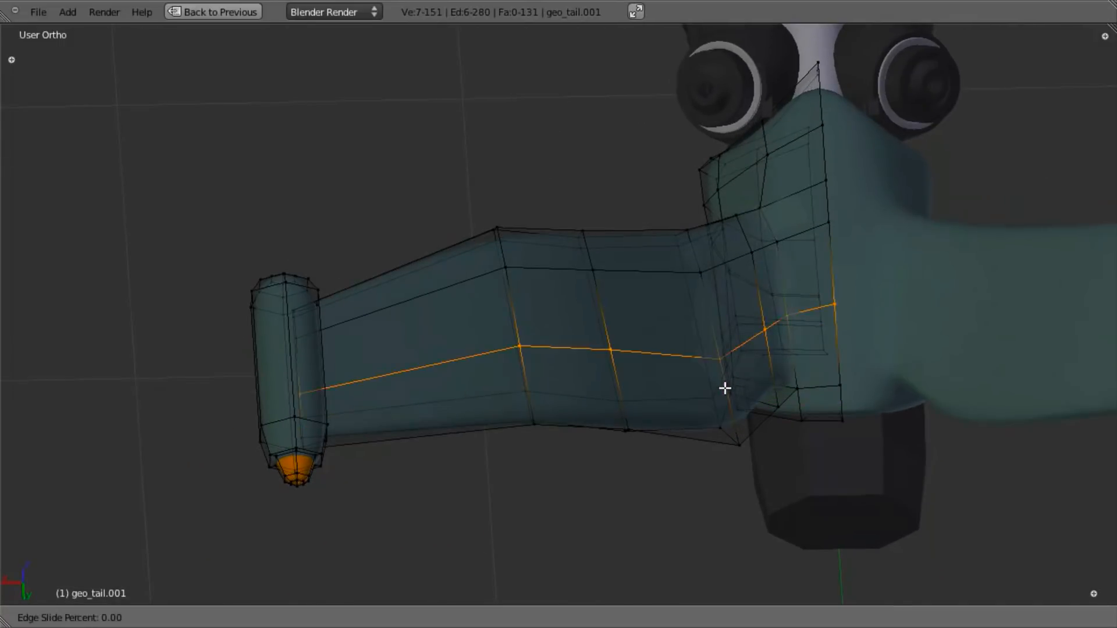
{"action": "left_click", "coordinate": [742, 434]}
{"action": "middle_click_drag", "start_coordinate": [681, 462], "coordinate": [570, 494]}
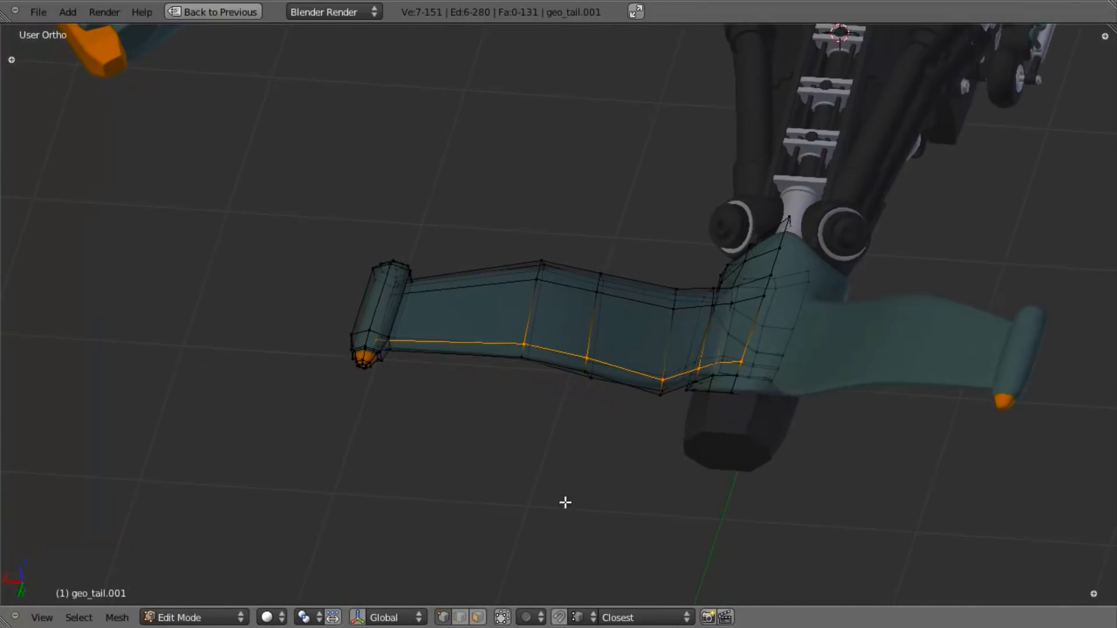
{"action": "middle_click_drag", "start_coordinate": [552, 371], "coordinate": [529, 451]}
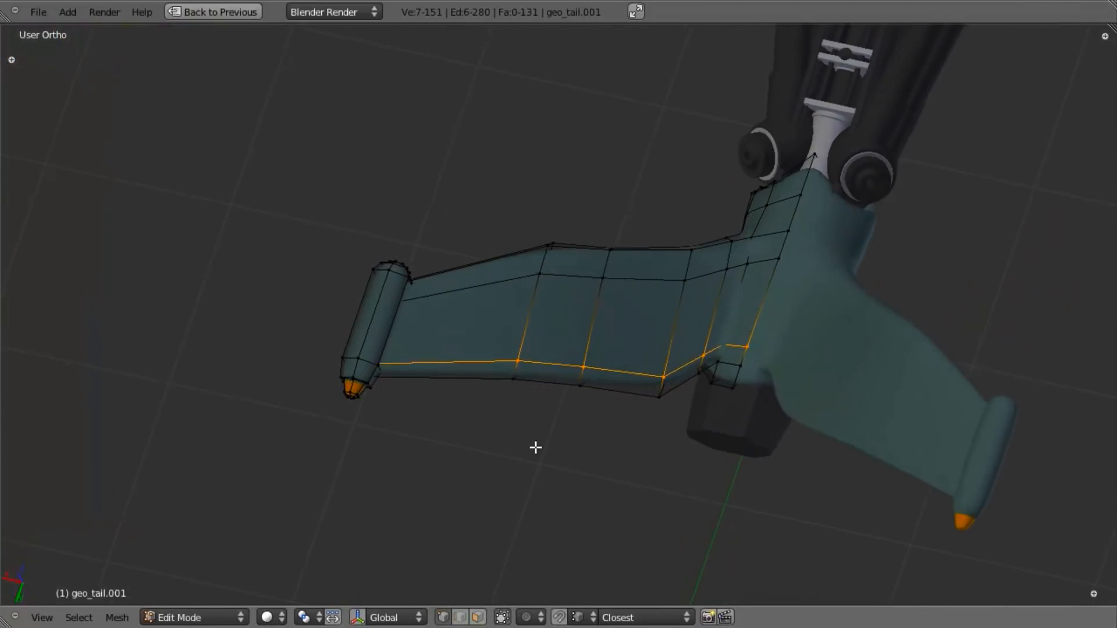
Select the fin's edge loop, exclude the unwanted vertices from the selection, and move the remaining ones vertically along Z.
{"action": "scroll", "coordinate": [537, 449], "scroll_direction": "up", "scroll_amount": 3}
{"action": "key", "text": "a"}
{"action": "key", "text": "Tab"}
{"action": "key", "text": "Tab"}
{"action": "middle_click_drag", "start_coordinate": [706, 332], "coordinate": [658, 268]}
{"action": "right_click", "coordinate": [636, 319], "text": "alt"}
{"action": "key", "text": "z"}
{"action": "middle_click_drag", "start_coordinate": [636, 320], "coordinate": [581, 284]}
{"action": "key", "text": "b"}
{"action": "middle_click_drag", "start_coordinate": [680, 292], "coordinate": [776, 365]}
{"action": "key", "text": "z"}
{"action": "mouse_move", "coordinate": [690, 389]}
{"action": "middle_mouse_down"}
{"action": "mouse_move", "coordinate": [624, 346]}
{"action": "mouse_move", "coordinate": [615, 419]}
{"action": "mouse_move", "coordinate": [640, 491]}
{"action": "mouse_move", "coordinate": [751, 313]}
{"action": "middle_mouse_up"}
{"action": "key", "text": "g"}
{"action": "key", "text": "z"}
{"action": "left_click", "coordinate": [654, 314]}
Adjust the height of the fin's edge vertices once more along Z, and return to Object Mode with solid shading.
{"action": "key", "text": "a"}
{"action": "middle_click_drag", "start_coordinate": [702, 379], "coordinate": [741, 250]}
{"action": "key", "text": "g"}
{"action": "key", "text": "z"}
{"action": "left_click", "coordinate": [741, 249]}
{"action": "mouse_move", "coordinate": [655, 279]}
{"action": "middle_mouse_down"}
{"action": "mouse_move", "coordinate": [686, 319]}
{"action": "mouse_move", "coordinate": [499, 369]}
{"action": "mouse_move", "coordinate": [566, 416]}
{"action": "mouse_move", "coordinate": [753, 459]}
{"action": "mouse_move", "coordinate": [605, 377]}
{"action": "mouse_move", "coordinate": [755, 456]}
{"action": "mouse_move", "coordinate": [763, 375]}
{"action": "mouse_move", "coordinate": [688, 436]}
{"action": "mouse_move", "coordinate": [786, 444]}
{"action": "mouse_move", "coordinate": [843, 396]}
{"action": "mouse_move", "coordinate": [913, 375]}
{"action": "mouse_move", "coordinate": [812, 271]}
{"action": "mouse_move", "coordinate": [653, 481]}
{"action": "mouse_move", "coordinate": [518, 378]}
{"action": "mouse_move", "coordinate": [557, 384]}
{"action": "mouse_move", "coordinate": [484, 462]}
{"action": "mouse_move", "coordinate": [379, 443]}
{"action": "mouse_move", "coordinate": [648, 332]}
{"action": "mouse_move", "coordinate": [699, 295]}
{"action": "mouse_move", "coordinate": [685, 413]}
{"action": "mouse_move", "coordinate": [655, 474]}
{"action": "mouse_move", "coordinate": [581, 244]}
{"action": "mouse_move", "coordinate": [498, 372]}
{"action": "middle_mouse_up"}
{"action": "key", "text": "Tab"}
{"action": "key", "text": "z"}
{"action": "key", "text": "z"}
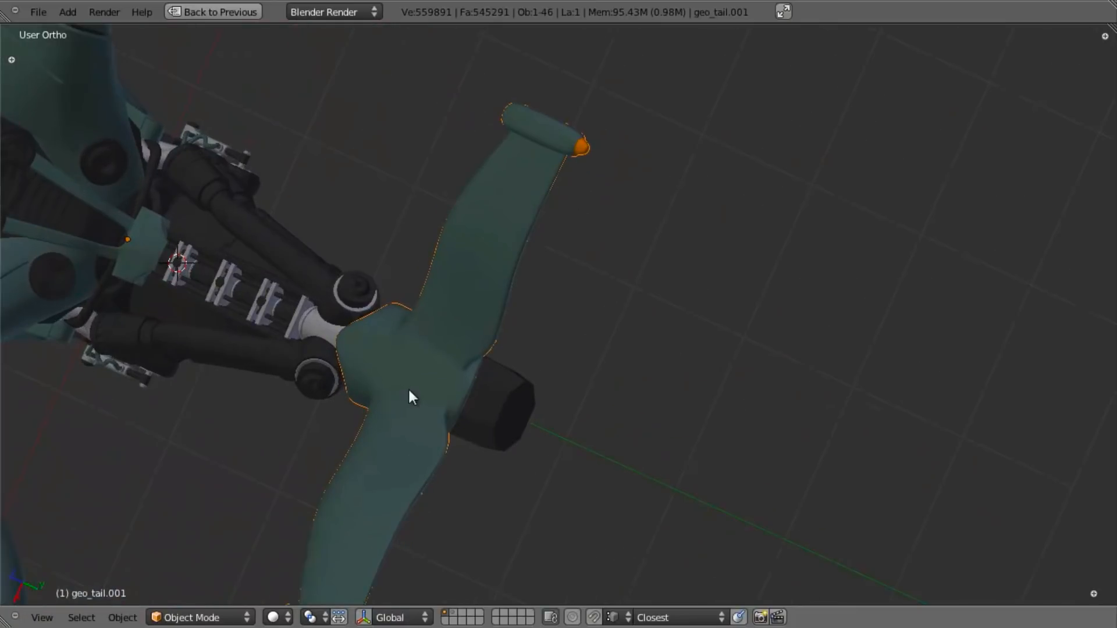
{"action": "middle_click_drag", "start_coordinate": [410, 392], "coordinate": [415, 326]}
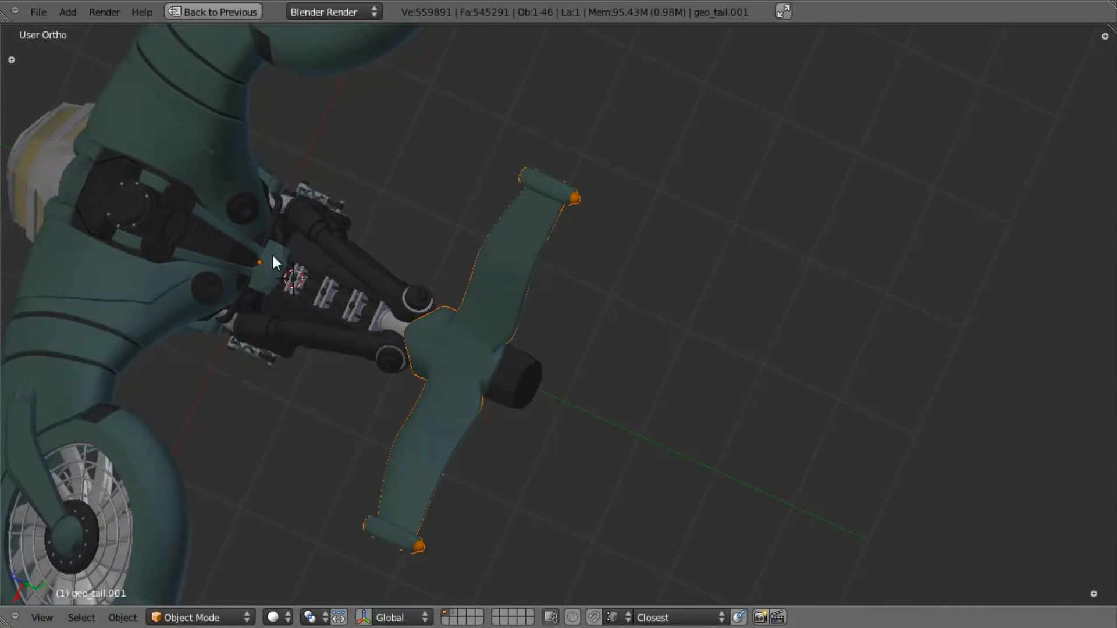
Set the tail object's origin to the 3D cursor in the right side view.
{"action": "key", "text": "KP_3"}
{"action": "key", "text": "z"}
{"action": "middle_click_drag", "start_coordinate": [237, 379], "coordinate": [209, 343]}
{"action": "key", "text": "KP_3"}
{"action": "key", "text": "Home"}
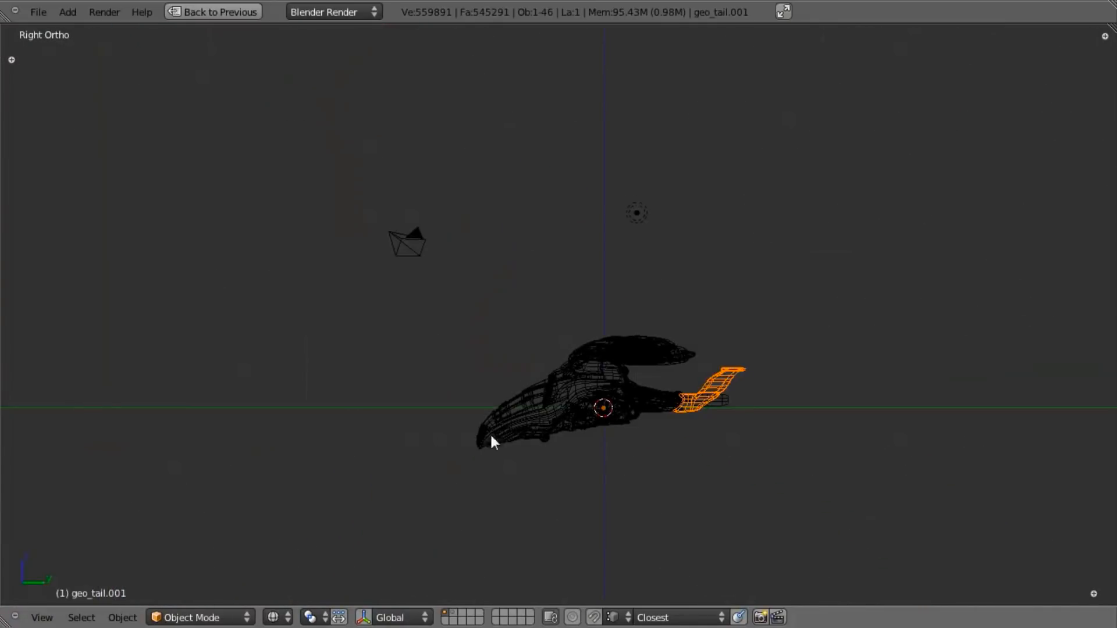
{"action": "scroll", "coordinate": [636, 408], "scroll_direction": "up", "scroll_amount": 6}
{"action": "middle_click_drag", "start_coordinate": [638, 436], "coordinate": [407, 197], "text": "shift"}
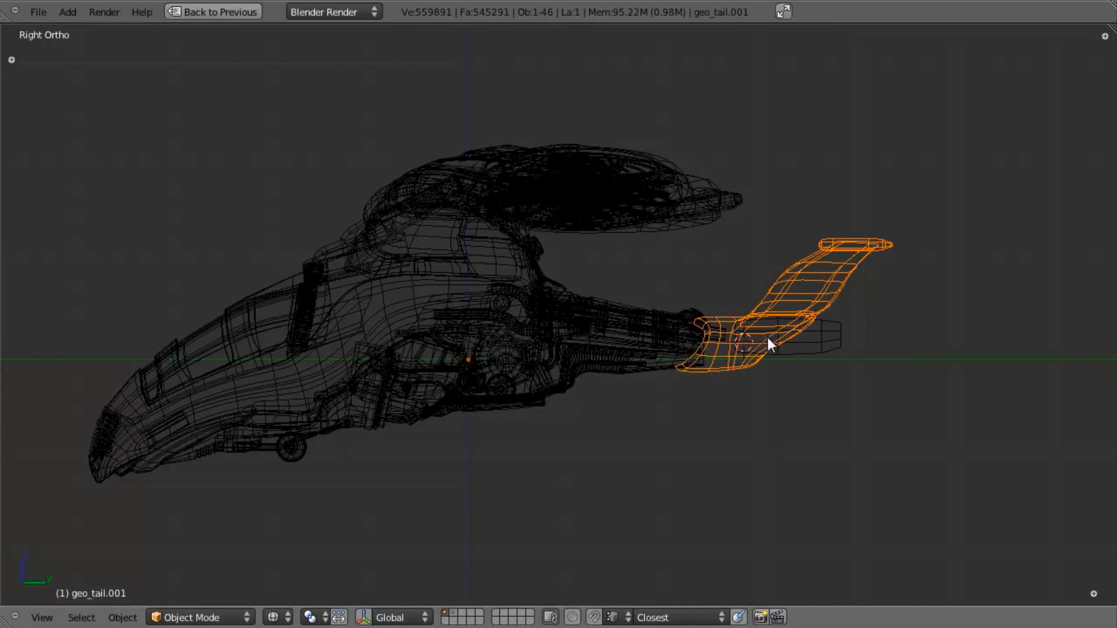
{"action": "middle_click_drag", "start_coordinate": [766, 337], "coordinate": [564, 369], "text": "shift"}
{"action": "scroll", "coordinate": [563, 372], "scroll_direction": "up", "scroll_amount": 3}
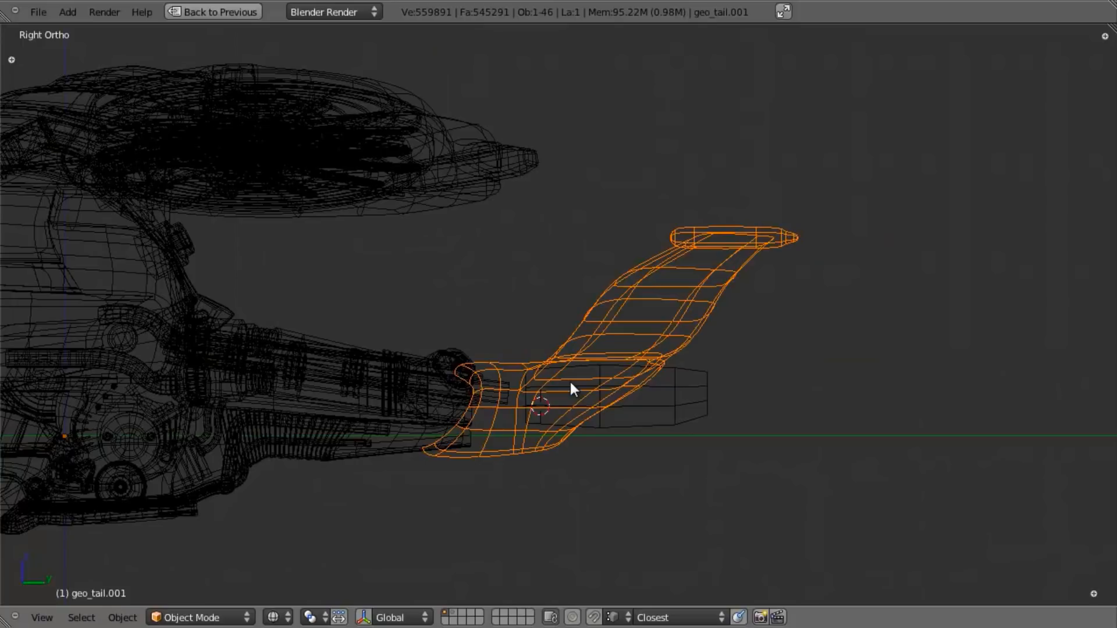
{"action": "key", "text": "t"}
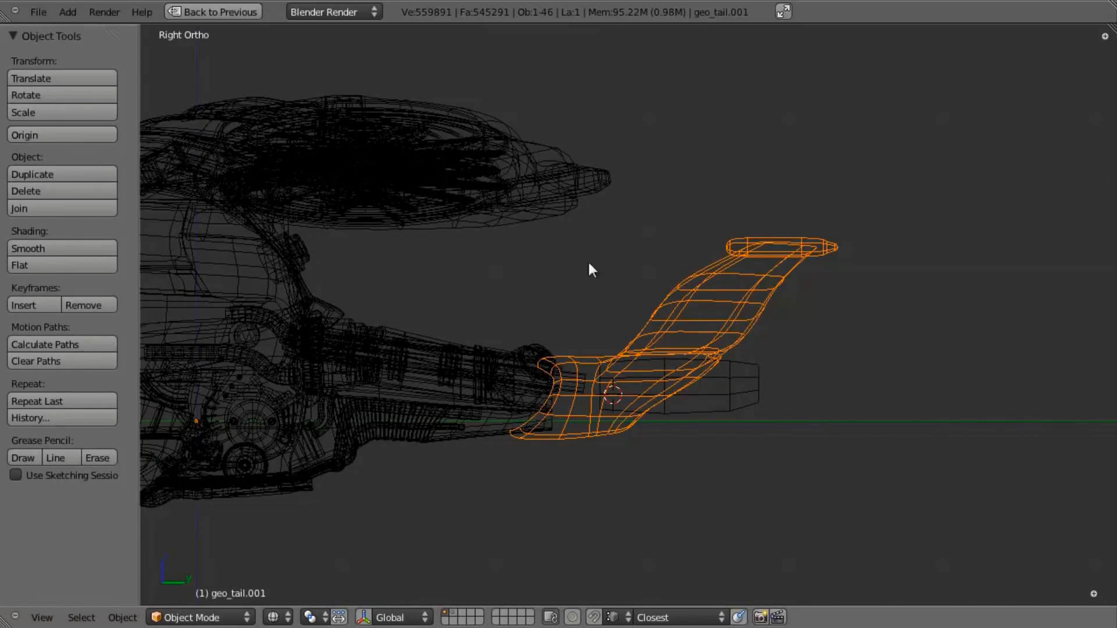
{"action": "key", "text": "ctrl+alt+shift+c"}
{"action": "left_click", "coordinate": [725, 283]}
{"action": "key", "text": "t"}
{"action": "mouse_move", "coordinate": [707, 266]}
{"action": "middle_mouse_down"}
{"action": "mouse_move", "coordinate": [603, 436]}
{"action": "mouse_move", "coordinate": [464, 491]}
{"action": "middle_mouse_up"}
{"action": "key", "text": "z"}
{"action": "mouse_move", "coordinate": [537, 451]}
{"action": "middle_mouse_down"}
{"action": "mouse_move", "coordinate": [509, 358]}
{"action": "mouse_move", "coordinate": [580, 189]}
{"action": "mouse_move", "coordinate": [642, 317]}
{"action": "mouse_move", "coordinate": [638, 363]}
{"action": "middle_mouse_up"}
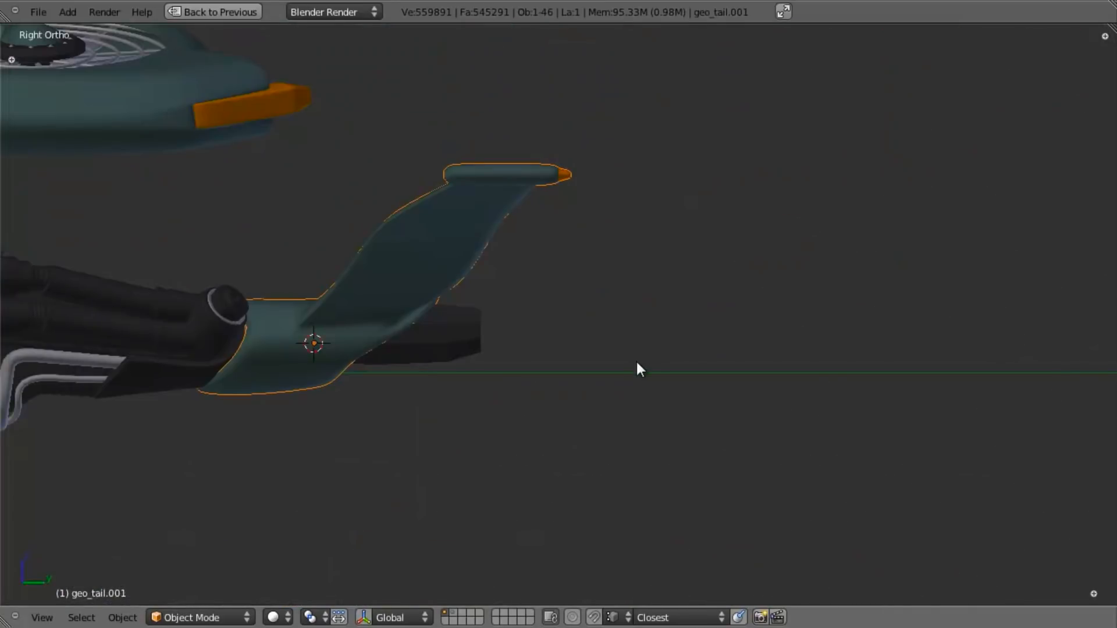
Open the user preferences, review the Interface settings, and close the window.
{"action": "key", "text": "ctrl+alt+u"}
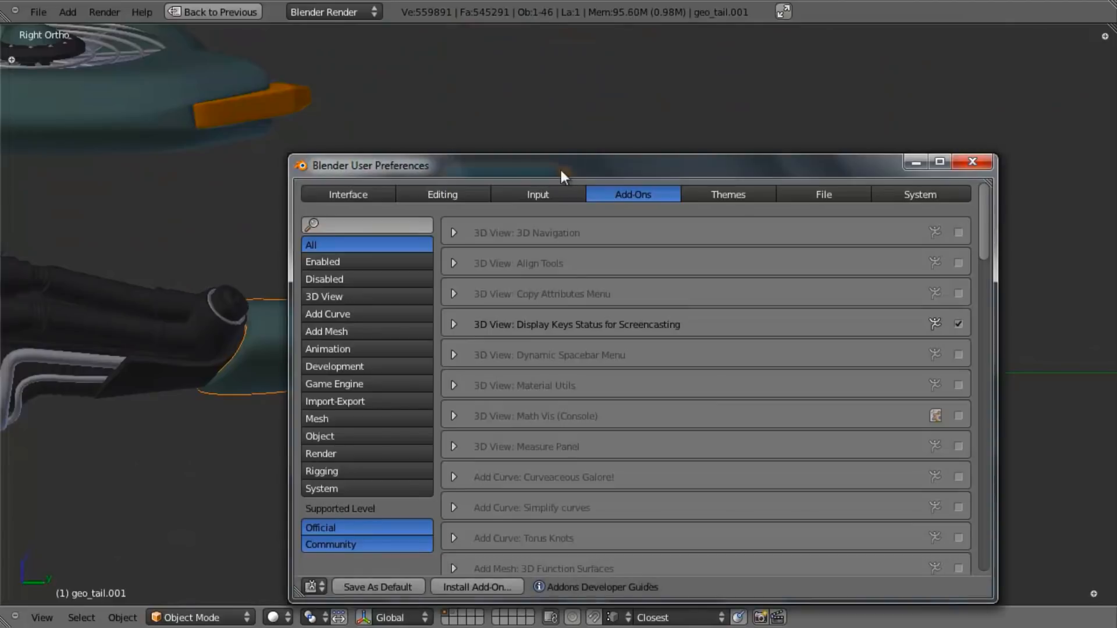
{"action": "key", "text": "alt+Tab"}
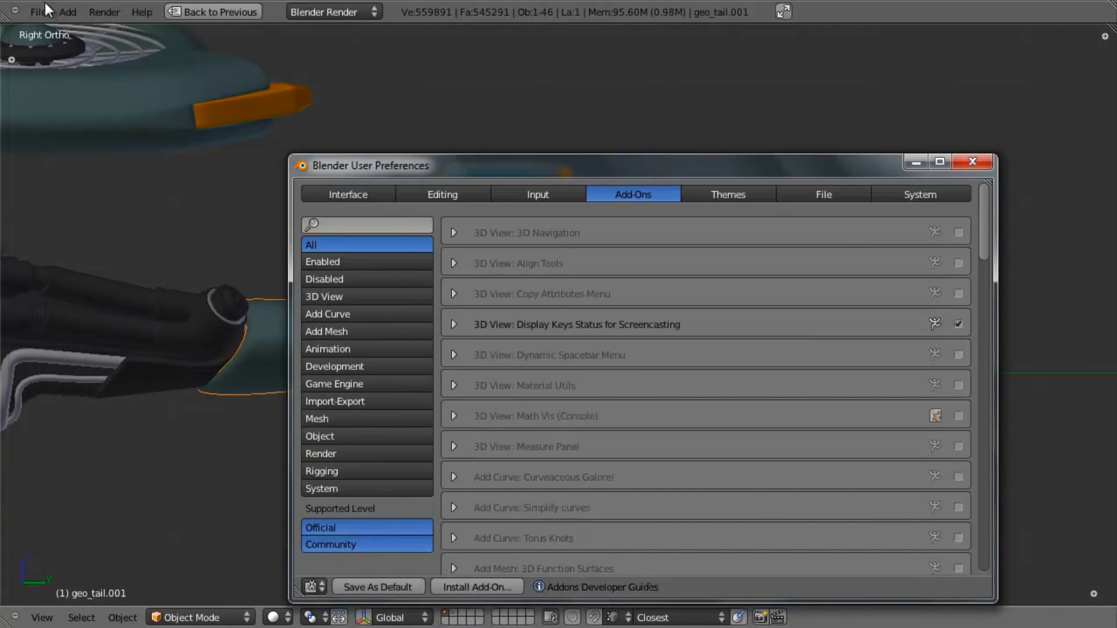
{"action": "left_click_drag", "start_coordinate": [646, 163], "coordinate": [601, 99]}
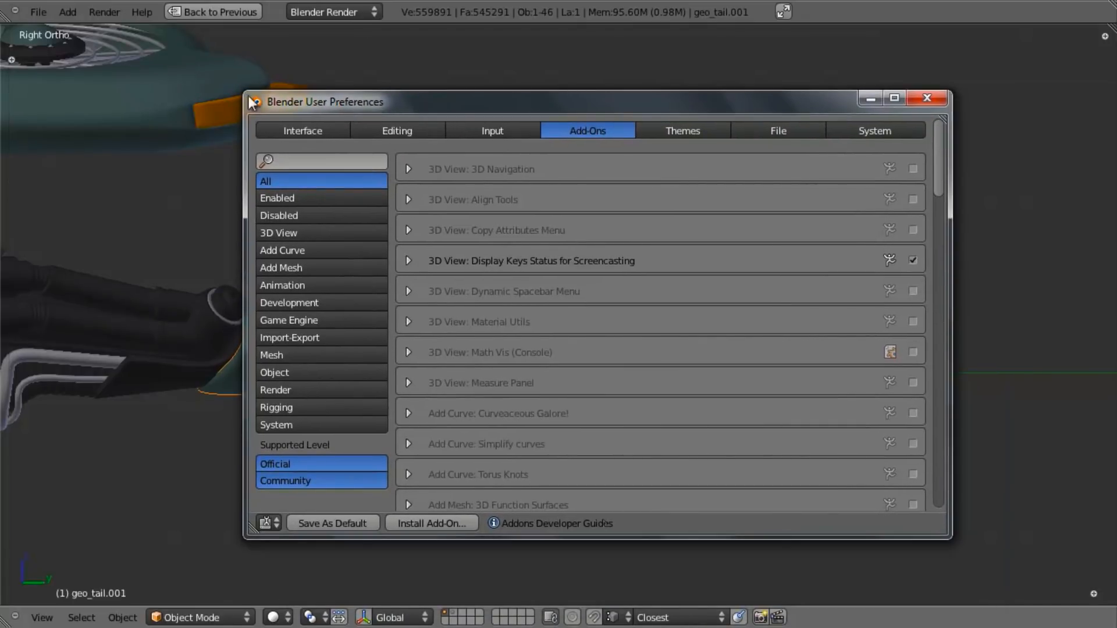
{"action": "left_click", "coordinate": [274, 133]}
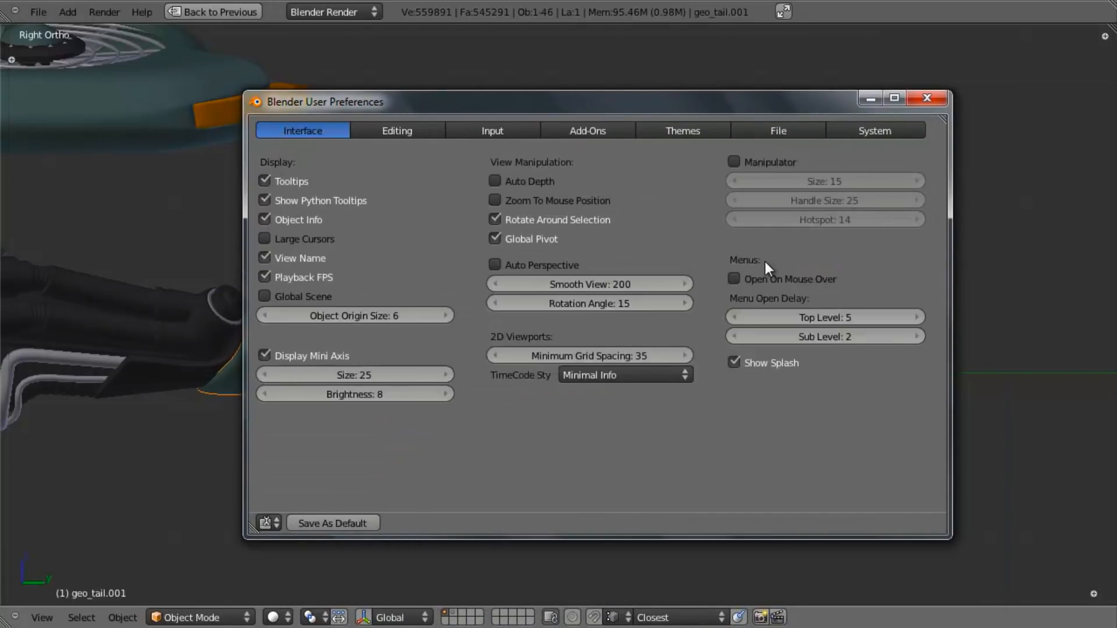
{"action": "left_click", "coordinate": [927, 98]}
Cut an edge loop around the outside of the tail body's rear opening and slide it close to the rear rim.
{"action": "scroll", "coordinate": [316, 351], "scroll_direction": "up", "scroll_amount": 5}
{"action": "middle_click_drag", "start_coordinate": [315, 351], "coordinate": [525, 303], "text": "shift"}
{"action": "scroll", "coordinate": [525, 302], "scroll_direction": "up", "scroll_amount": 2}
{"action": "key", "text": "Tab"}
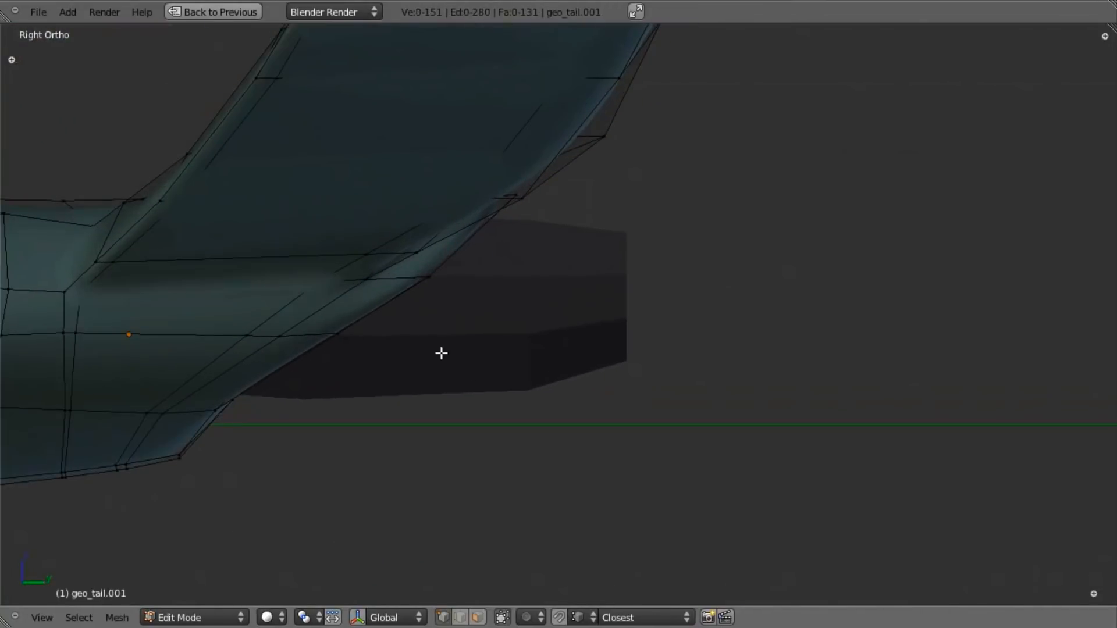
{"action": "middle_click_drag", "start_coordinate": [445, 353], "coordinate": [507, 337], "text": "shift"}
{"action": "key", "text": "ctrl+r"}
{"action": "key", "text": "Escape"}
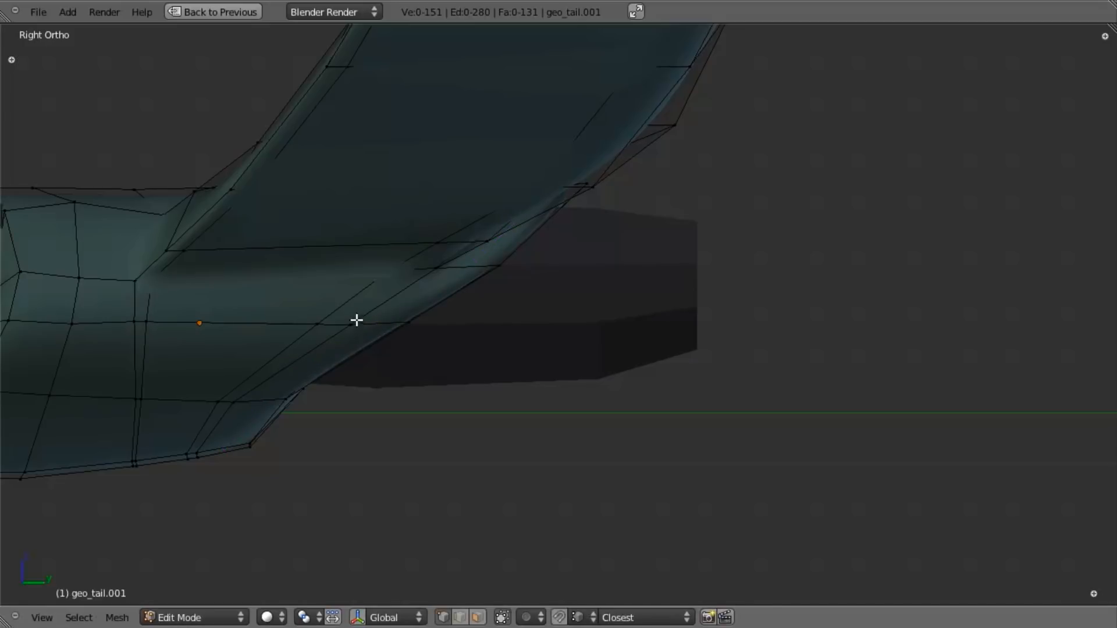
{"action": "key", "text": "ctrl+r"}
{"action": "left_click", "coordinate": [378, 324]}
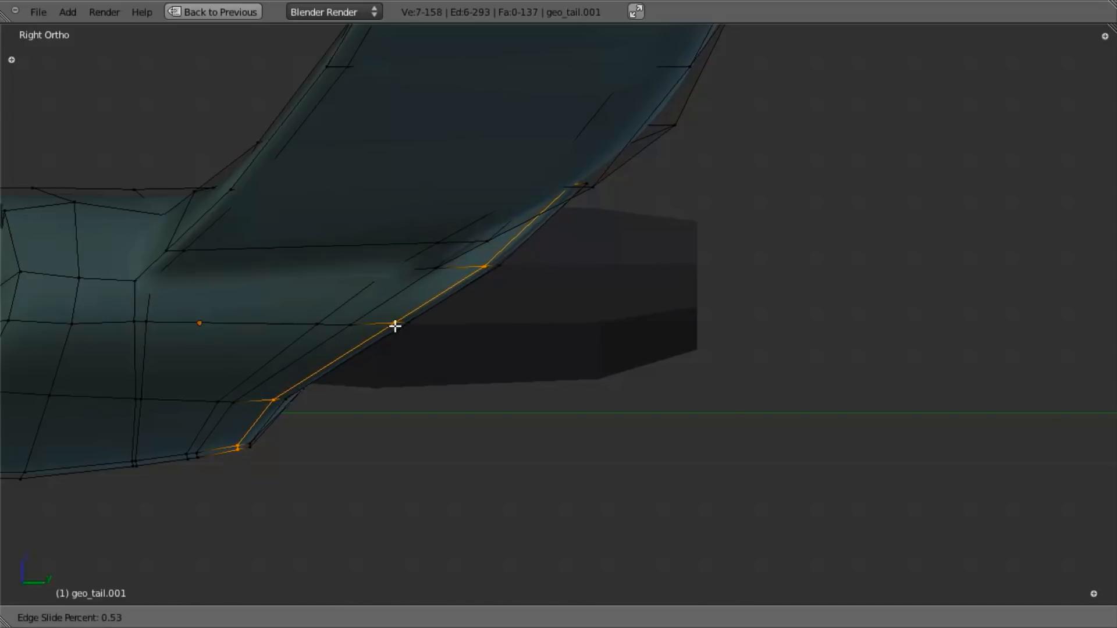
{"action": "left_click", "coordinate": [399, 321]}
Cut an edge loop inside the tail body's rear opening and fine-tune its position near the rim with Edge Slide.
{"action": "middle_click_drag", "start_coordinate": [404, 314], "coordinate": [404, 261]}
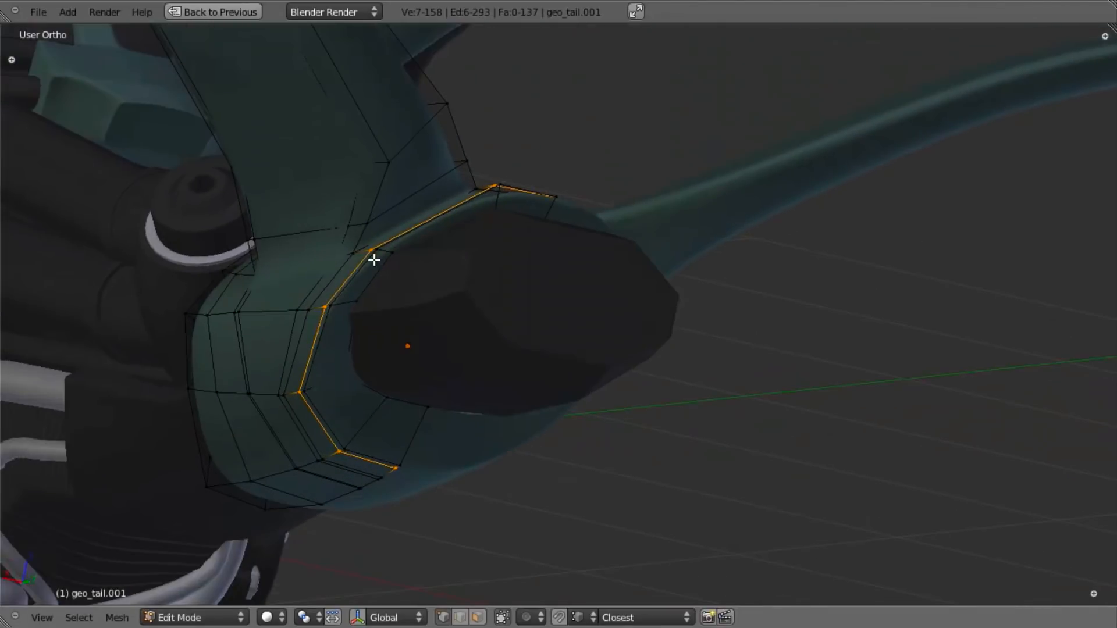
{"action": "key", "text": "ctrl+r"}
{"action": "left_click", "coordinate": [326, 381]}
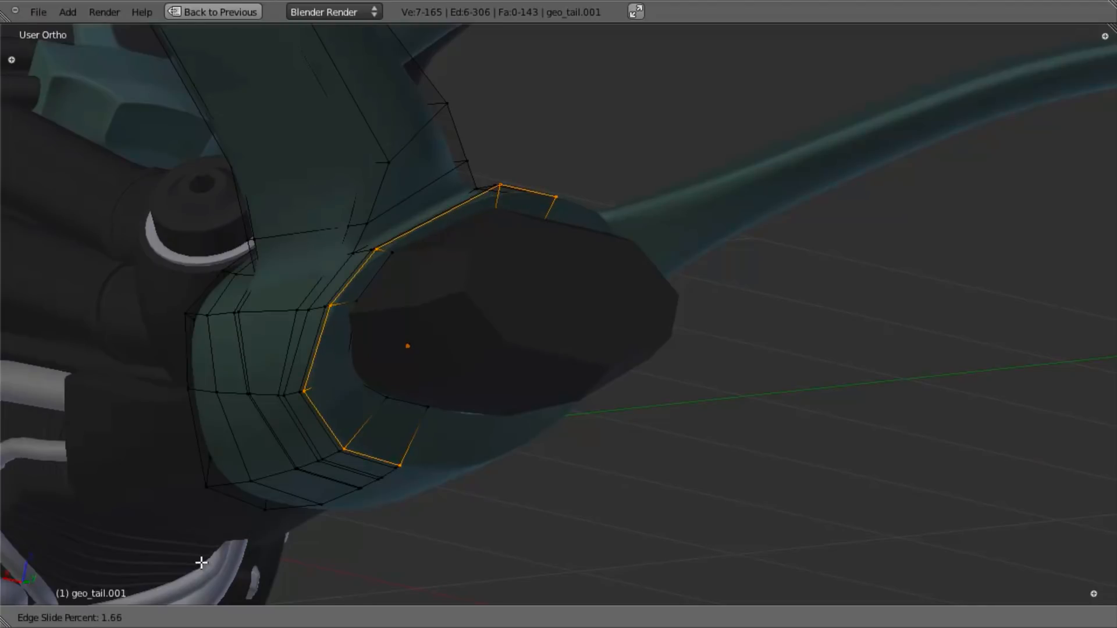
{"action": "left_click", "coordinate": [238, 550]}
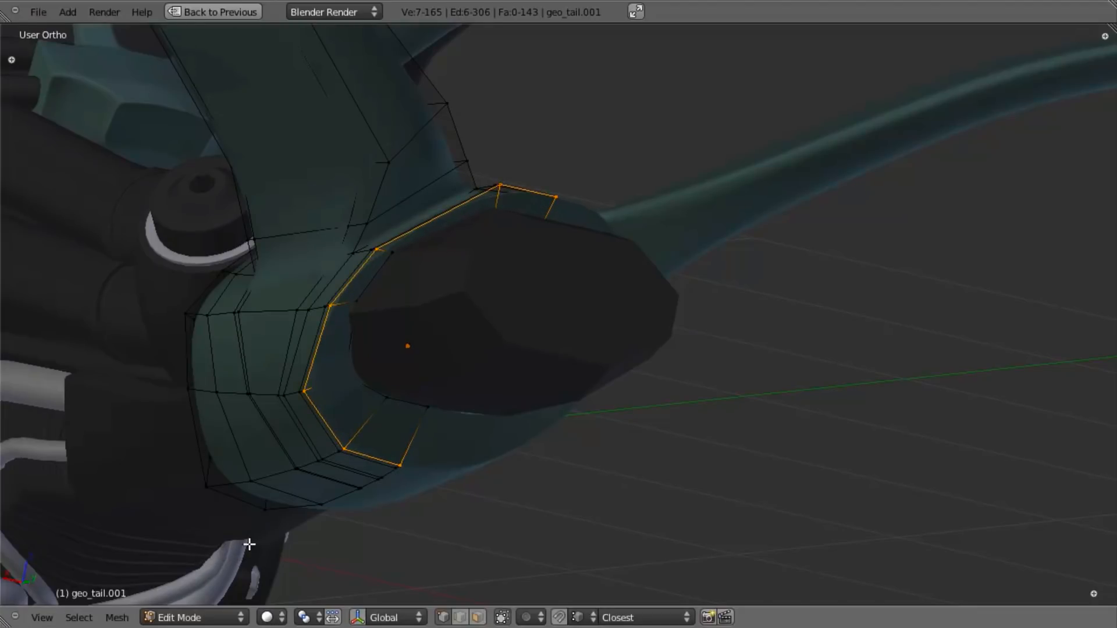
{"action": "key", "text": "ctrl+e"}
{"action": "left_click", "coordinate": [310, 508]}
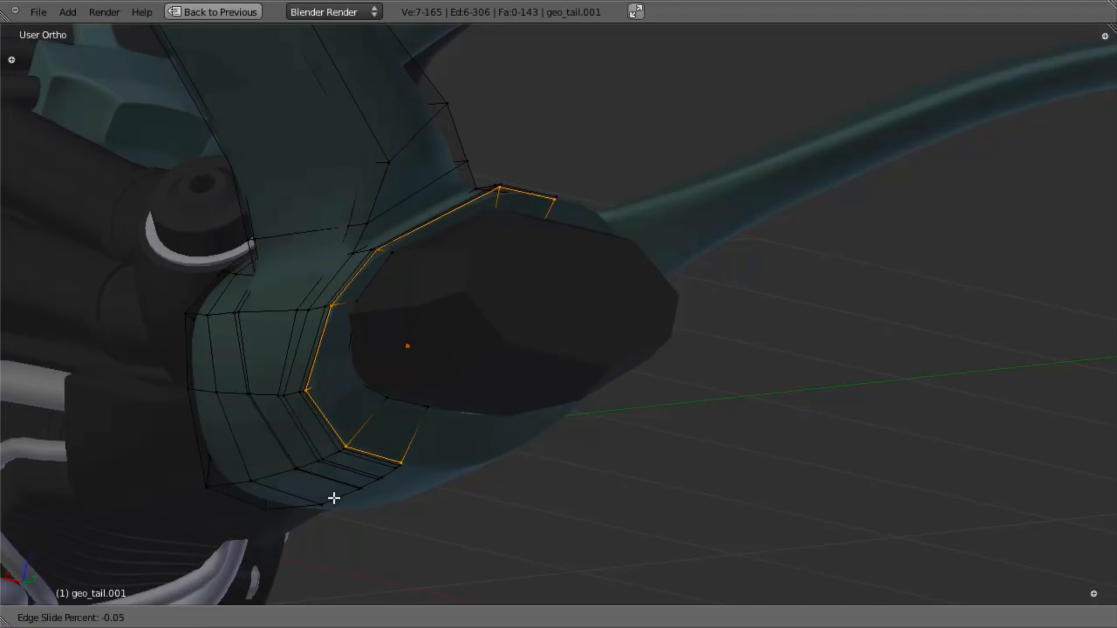
{"action": "left_click", "coordinate": [341, 491]}
Cut two supporting edge loops around the tail body's front opening and slide them close to the front rim.
{"action": "key", "text": "Tab"}
{"action": "middle_click_drag", "start_coordinate": [327, 491], "coordinate": [584, 363]}
{"action": "key", "text": "Tab"}
{"action": "key", "text": "ctrl+r"}
{"action": "left_click", "coordinate": [365, 332]}
{"action": "left_click", "coordinate": [329, 346]}
{"action": "key", "text": "ctrl+r"}
{"action": "left_click", "coordinate": [340, 349]}
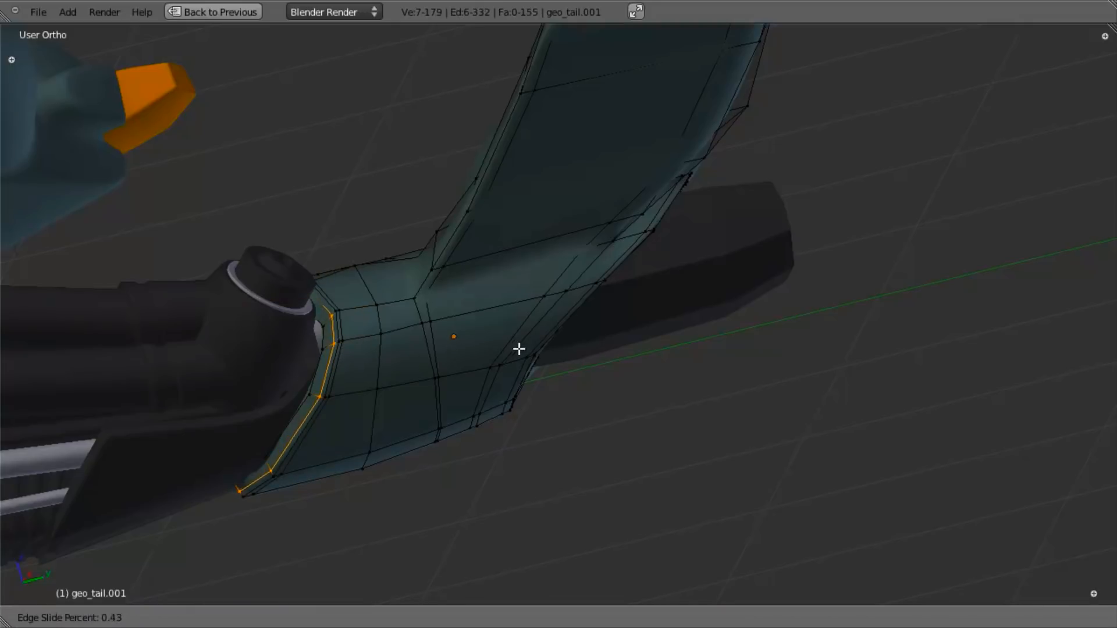
{"action": "left_click", "coordinate": [588, 325]}
Cut two lengthwise edge loops along the tail body's underside and slide both close to the centre seam.
{"action": "key", "text": "Tab"}
{"action": "middle_click_drag", "start_coordinate": [588, 325], "coordinate": [454, 231]}
{"action": "key", "text": "Tab"}
{"action": "scroll", "coordinate": [454, 236], "scroll_direction": "up", "scroll_amount": 4}
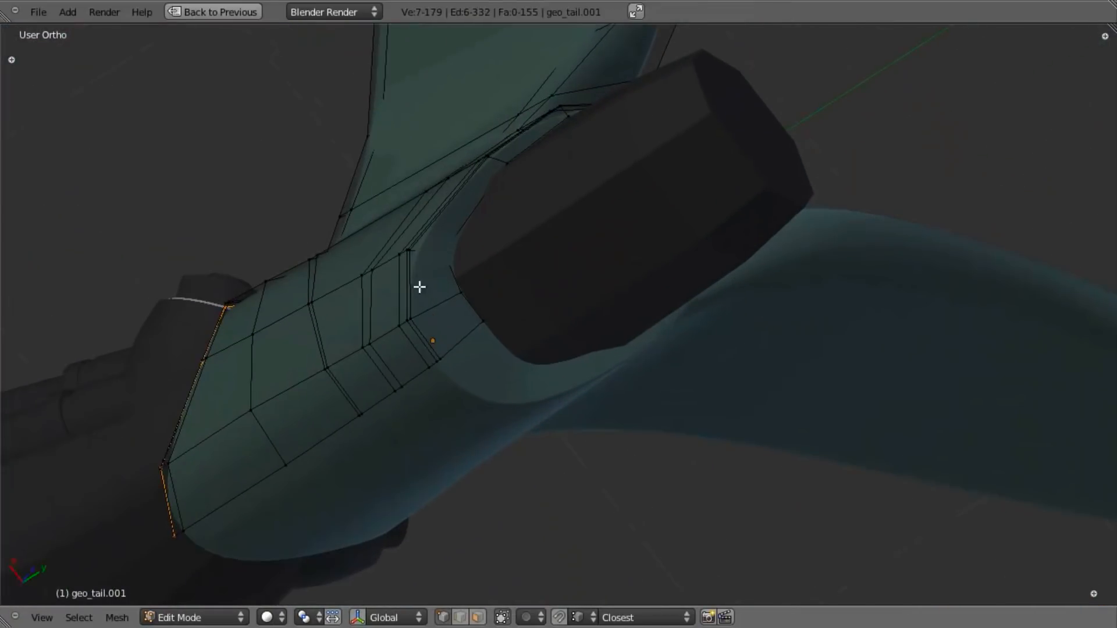
{"action": "key", "text": "ctrl+r"}
{"action": "left_click", "coordinate": [415, 336]}
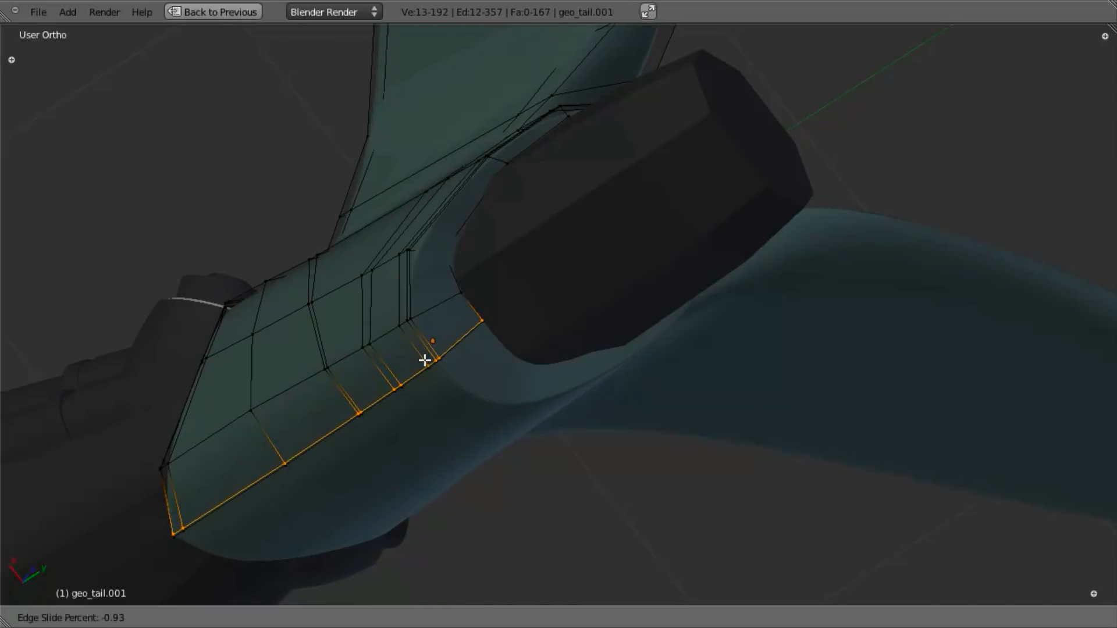
{"action": "left_click", "coordinate": [427, 356]}
{"action": "key", "text": "ctrl+r"}
{"action": "left_click", "coordinate": [437, 349]}
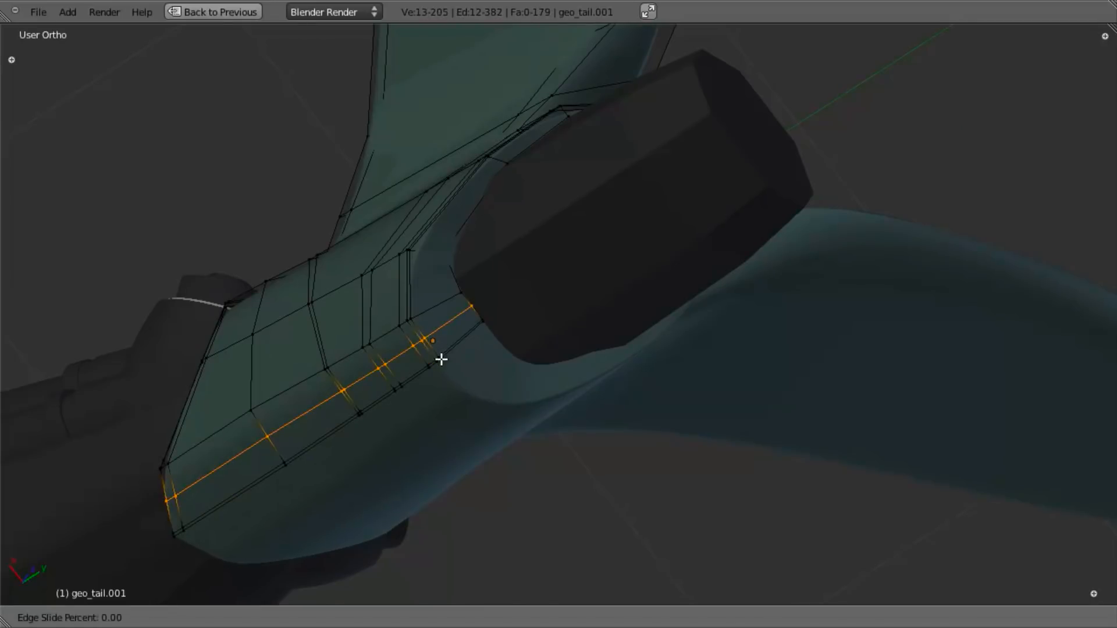
{"action": "left_click", "coordinate": [444, 363]}
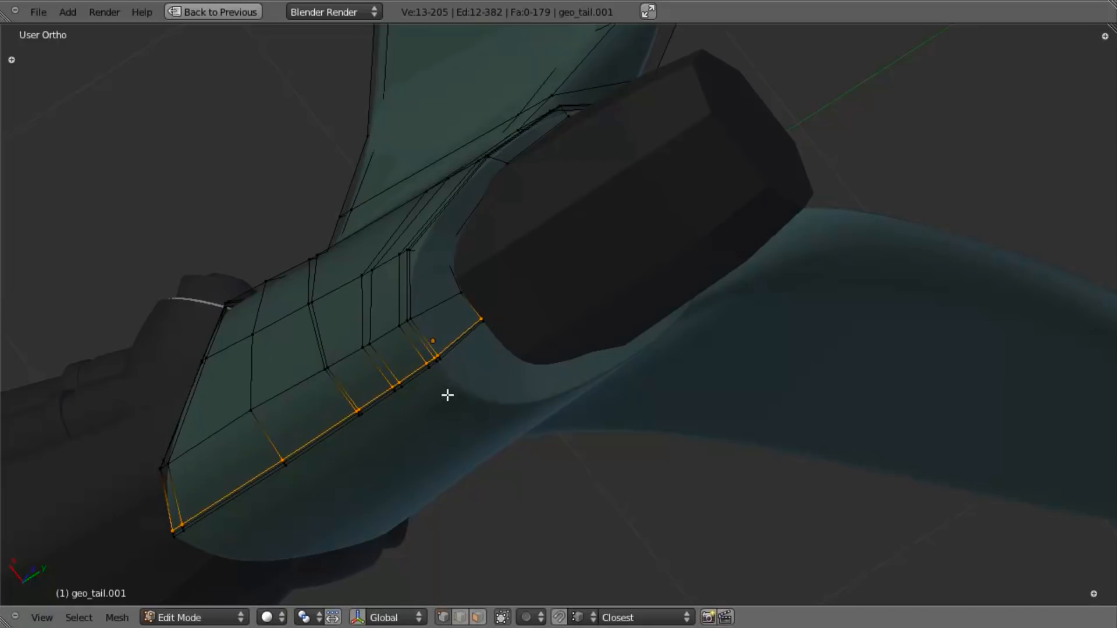
Select the centre seam loop on the tail's underside and shrink it inward by about -0.01 to form a groove.
{"action": "scroll", "coordinate": [326, 437], "scroll_direction": "up", "scroll_amount": 2}
{"action": "right_click", "coordinate": [317, 420]}
{"action": "right_click", "coordinate": [375, 377], "text": "alt"}
{"action": "key", "text": "alt+s"}
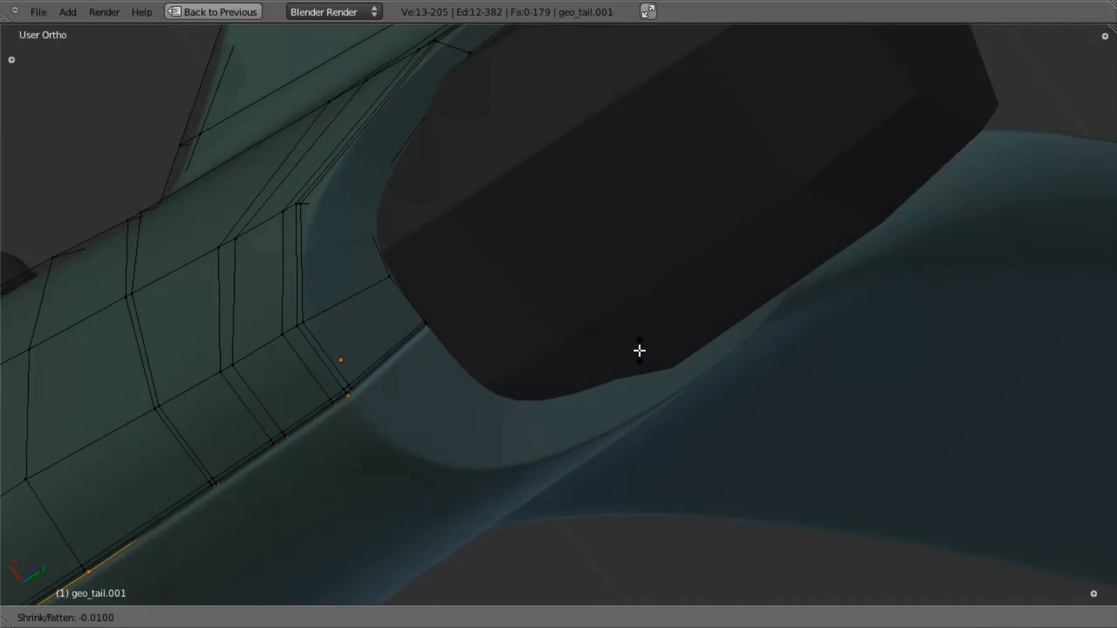
{"action": "left_click", "coordinate": [636, 342]}
{"action": "key", "text": "Tab"}
{"action": "scroll", "coordinate": [538, 368], "scroll_direction": "down", "scroll_amount": 8}
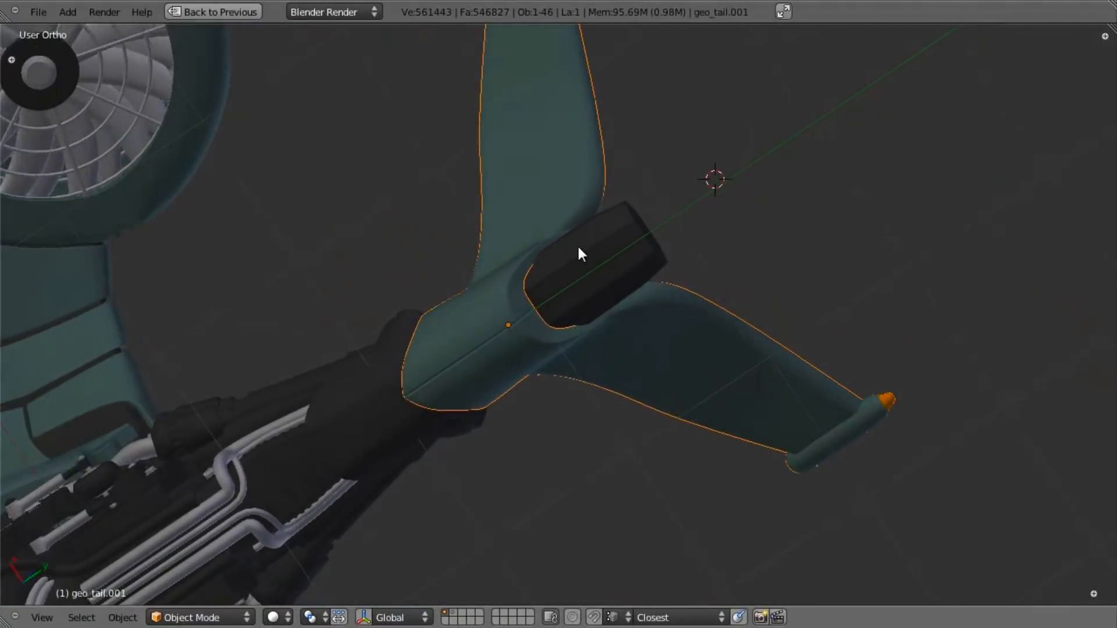
{"action": "middle_click_drag", "start_coordinate": [623, 414], "coordinate": [525, 386]}
Cut two lengthwise edge loops along the top of the tail body and slide both close to the centre seam.
{"action": "middle_click_drag", "start_coordinate": [469, 267], "coordinate": [503, 459]}
{"action": "scroll", "coordinate": [506, 456], "scroll_direction": "up", "scroll_amount": 6}
{"action": "key", "text": "Tab"}
{"action": "key", "text": "ctrl+r"}
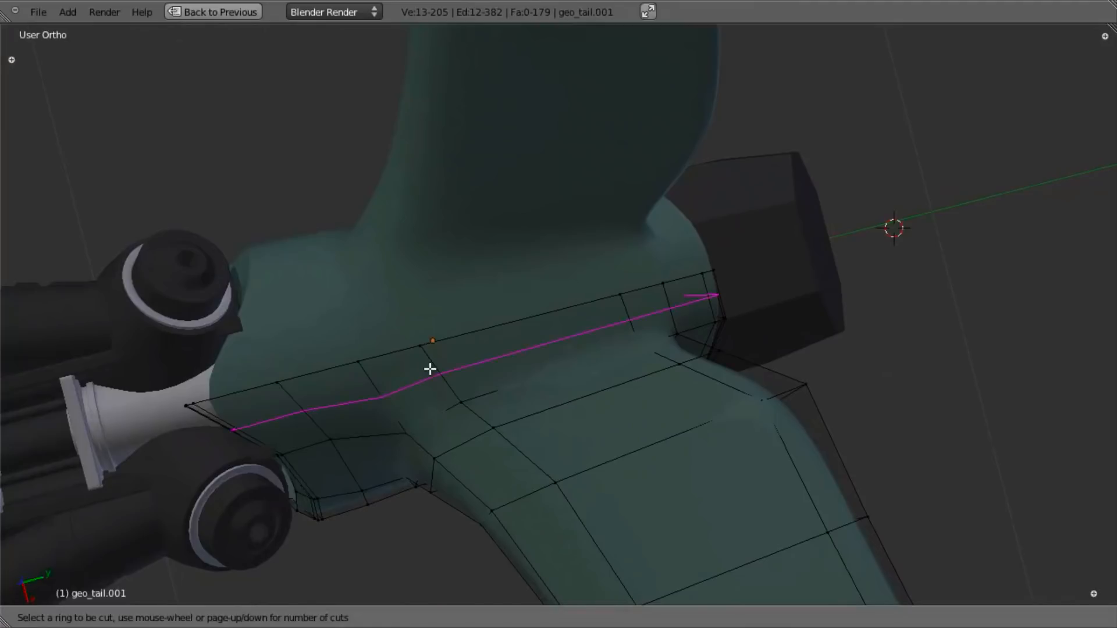
{"action": "left_click", "coordinate": [429, 369]}
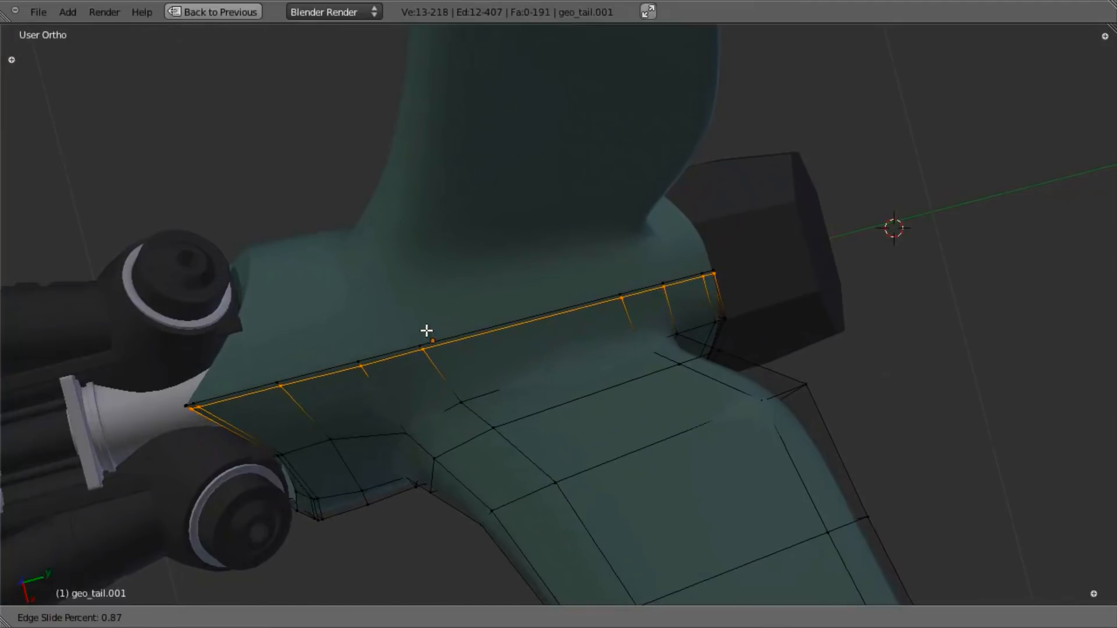
{"action": "left_click", "coordinate": [426, 330]}
{"action": "scroll", "coordinate": [426, 332], "scroll_direction": "up", "scroll_amount": 4}
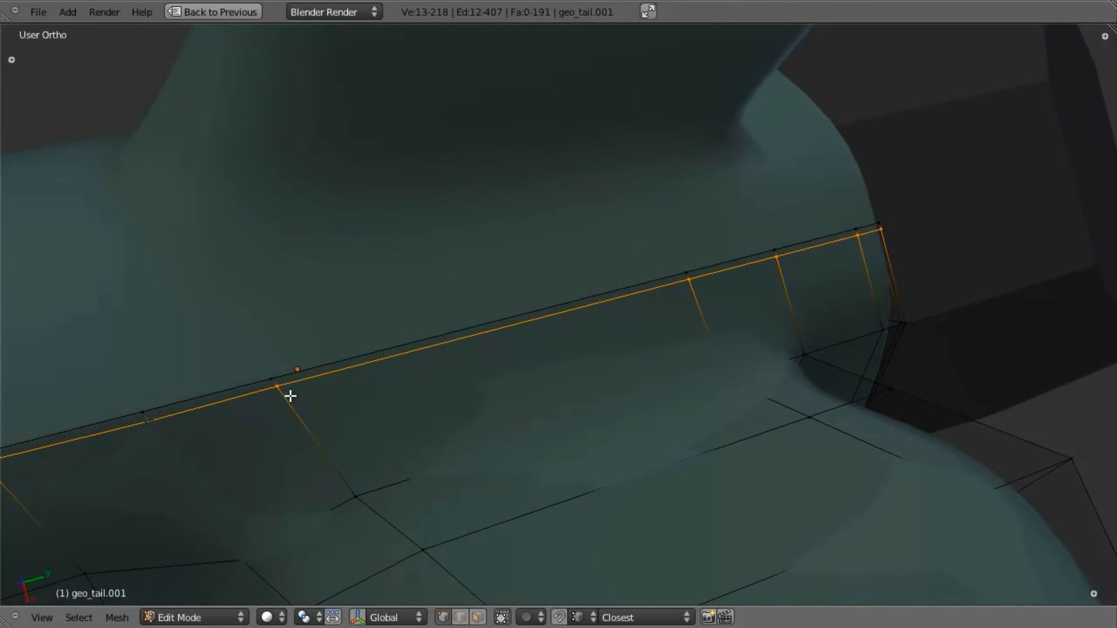
{"action": "key", "text": "ctrl+r"}
{"action": "left_click", "coordinate": [290, 407]}
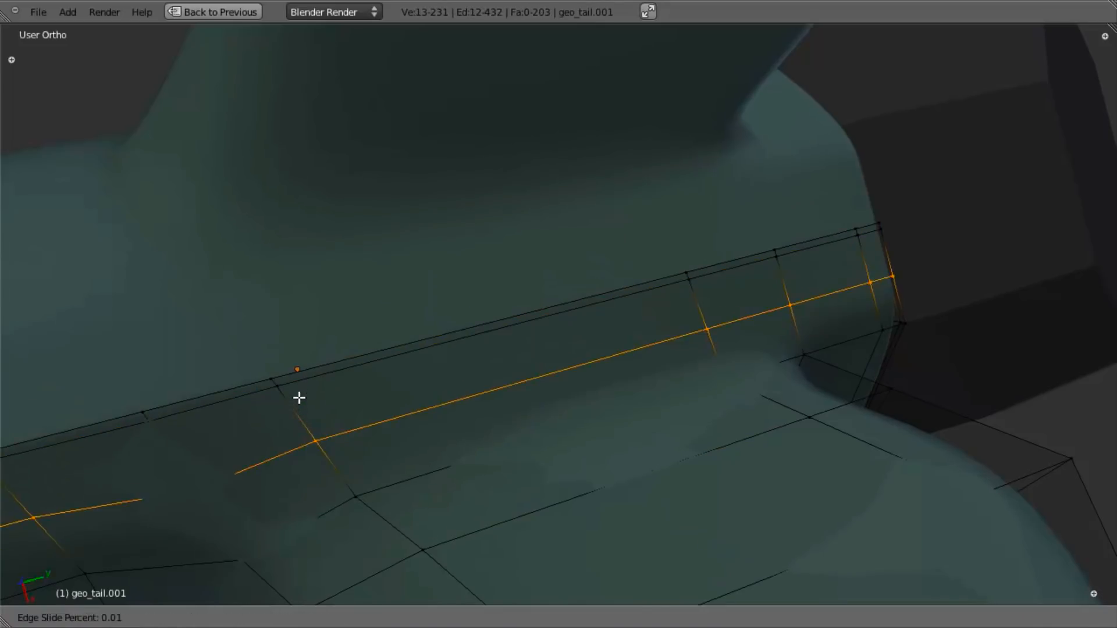
{"action": "left_click", "coordinate": [299, 353]}
Select the centre seam loop on top of the tail and shrink it inward by about -0.005.
{"action": "left_click", "coordinate": [301, 376], "text": "alt"}
{"action": "left_click", "coordinate": [301, 370], "text": "alt"}
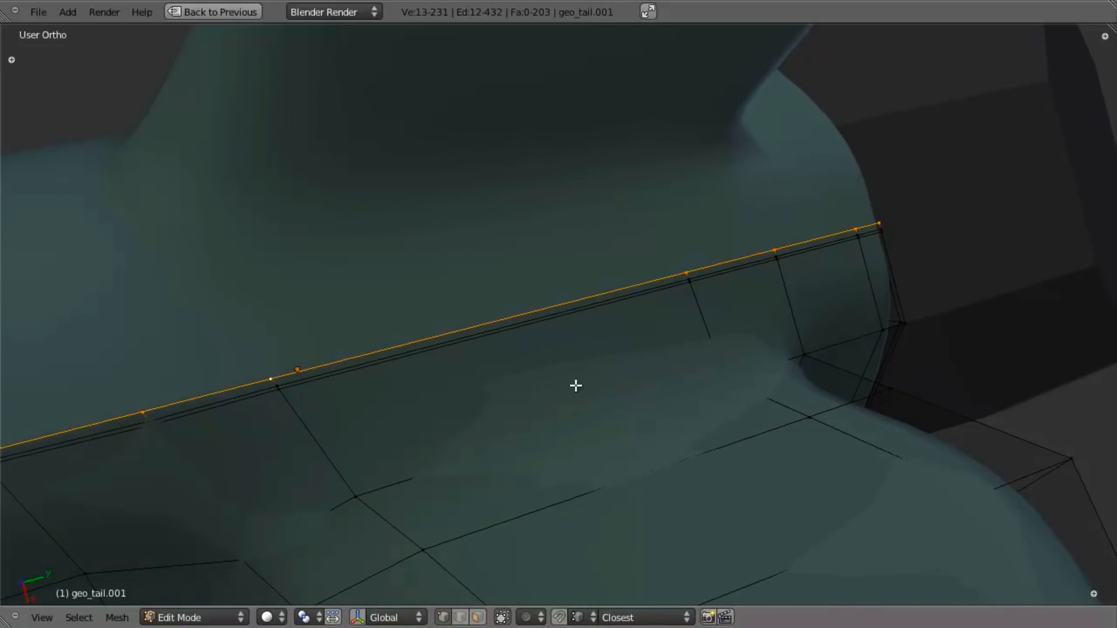
{"action": "key", "text": "alt+s"}
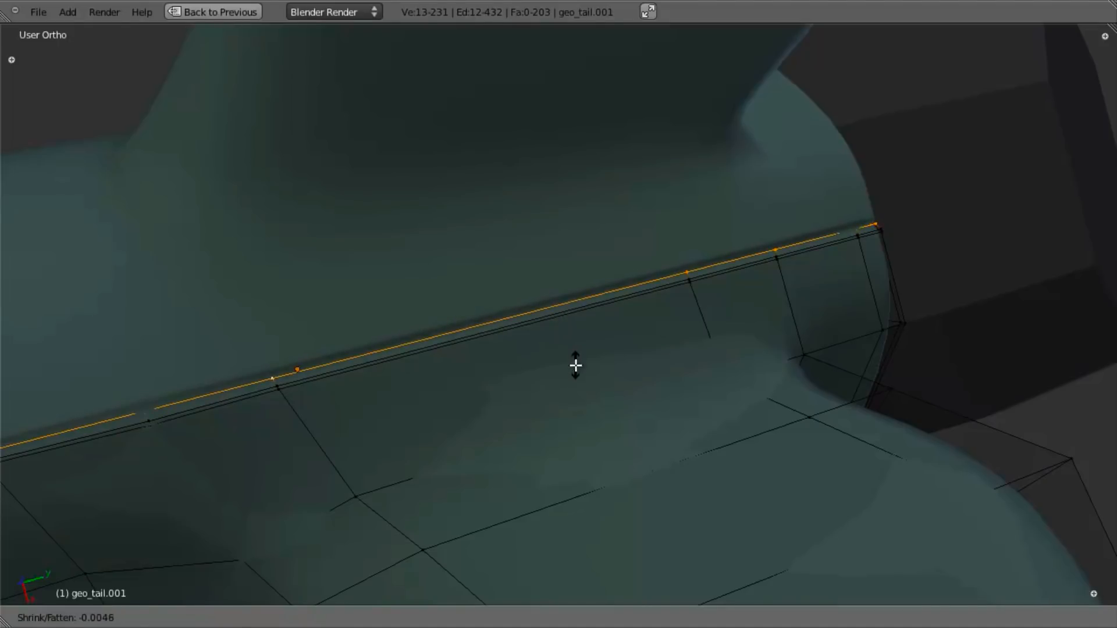
{"action": "left_click", "coordinate": [573, 366]}
{"action": "key", "text": "Tab"}
{"action": "scroll", "coordinate": [580, 400], "scroll_direction": "down", "scroll_amount": 4}
{"action": "scroll", "coordinate": [524, 396], "scroll_direction": "up", "scroll_amount": 3}
Move the top centre seam loop about -0.005 along the global X axis.
{"action": "key", "text": "Tab"}
{"action": "scroll", "coordinate": [488, 366], "scroll_direction": "up", "scroll_amount": 2}
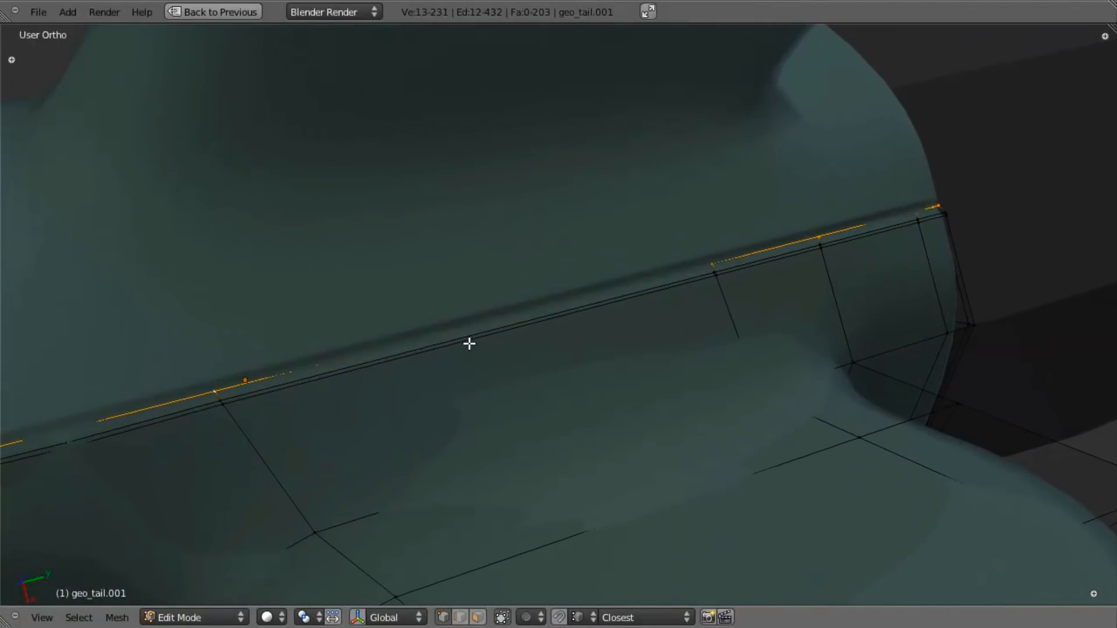
{"action": "key", "text": "g"}
{"action": "key", "text": "x"}
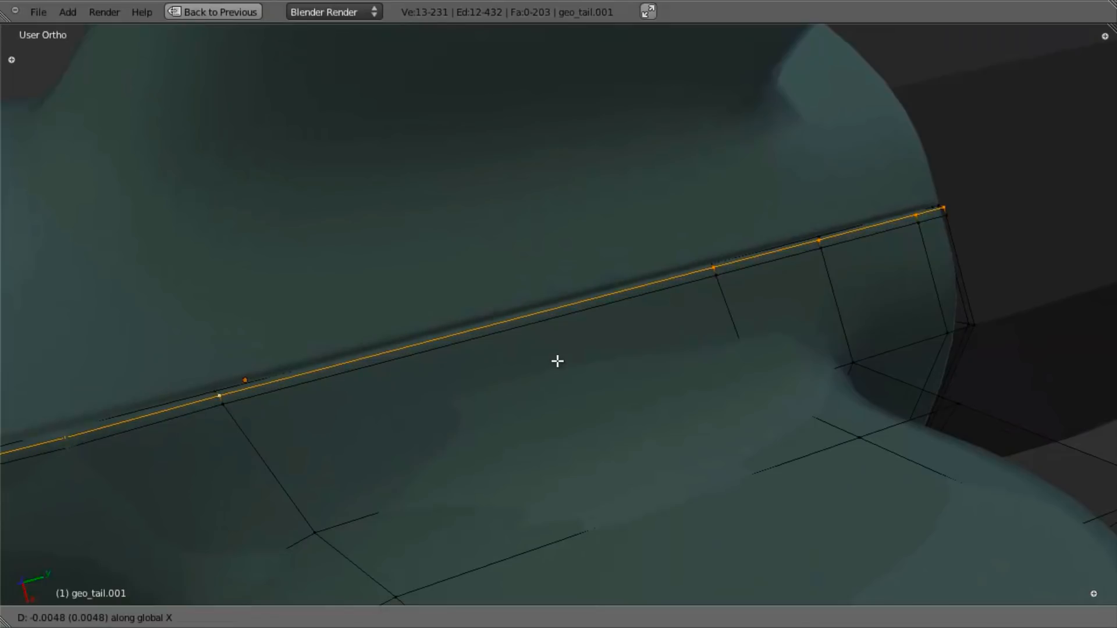
{"action": "left_click", "coordinate": [557, 361]}
{"action": "key", "text": "Tab"}
{"action": "scroll", "coordinate": [563, 407], "scroll_direction": "down", "scroll_amount": 5}
Cut a lengthwise edge loop along the middle of the fin's underside, keeping it centred between its neighbouring loops.
{"action": "middle_click_drag", "start_coordinate": [571, 463], "coordinate": [625, 354]}
{"action": "scroll", "coordinate": [620, 349], "scroll_direction": "down", "scroll_amount": 5}
{"action": "middle_click_drag", "start_coordinate": [428, 319], "coordinate": [495, 425]}
{"action": "middle_click_drag", "start_coordinate": [598, 443], "coordinate": [532, 224]}
{"action": "scroll", "coordinate": [530, 218], "scroll_direction": "up", "scroll_amount": 2}
{"action": "key", "text": "Tab"}
{"action": "middle_click_drag", "start_coordinate": [551, 180], "coordinate": [541, 301], "text": "shift"}
{"action": "scroll", "coordinate": [558, 319], "scroll_direction": "up", "scroll_amount": 2}
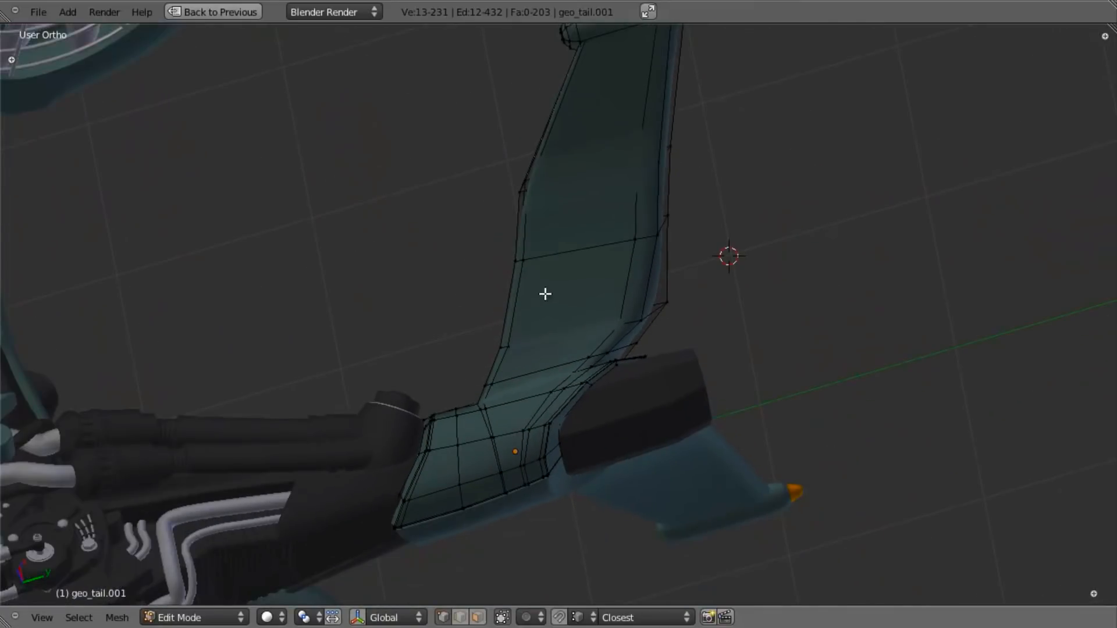
{"action": "key", "text": "ctrl+r"}
{"action": "left_click", "coordinate": [575, 248]}
{"action": "right_click", "coordinate": [575, 247]}
Cut two lengthwise edge loops close together along the middle of the fin's underside.
{"action": "key", "text": "ctrl+r"}
{"action": "right_click", "coordinate": [593, 248]}
{"action": "key", "text": "ctrl+r"}
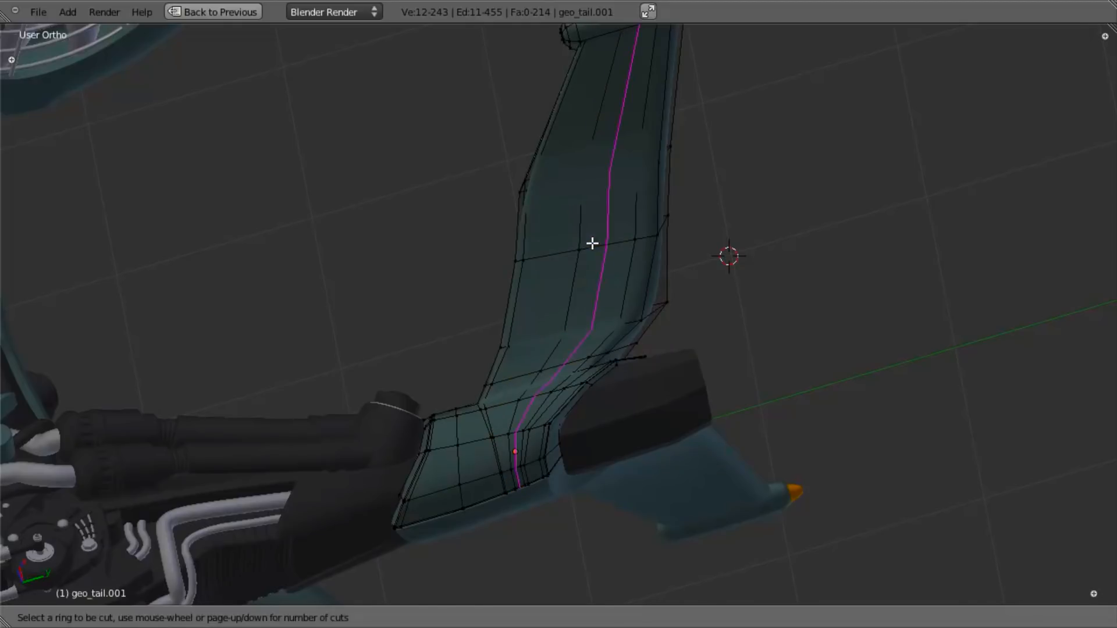
{"action": "left_click", "coordinate": [563, 225]}
Cut a third lengthwise edge loop centred between the two close loops on the fin's underside.
{"action": "middle_click_drag", "start_coordinate": [611, 282], "coordinate": [616, 347], "text": "shift"}
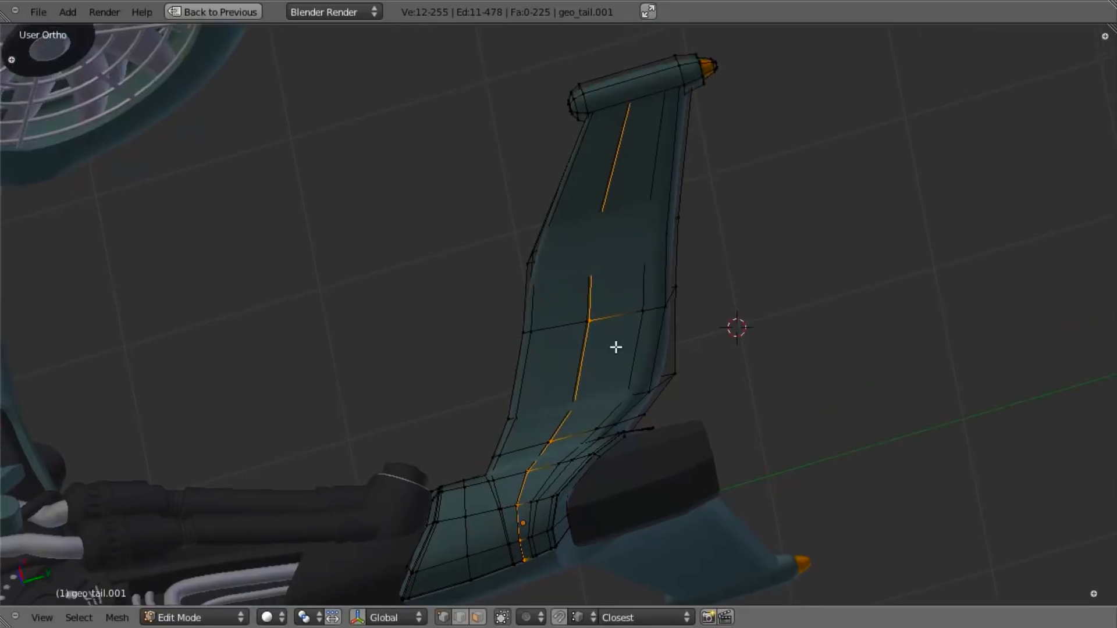
{"action": "scroll", "coordinate": [630, 344], "scroll_direction": "up", "scroll_amount": 7}
{"action": "key", "text": "ctrl+r"}
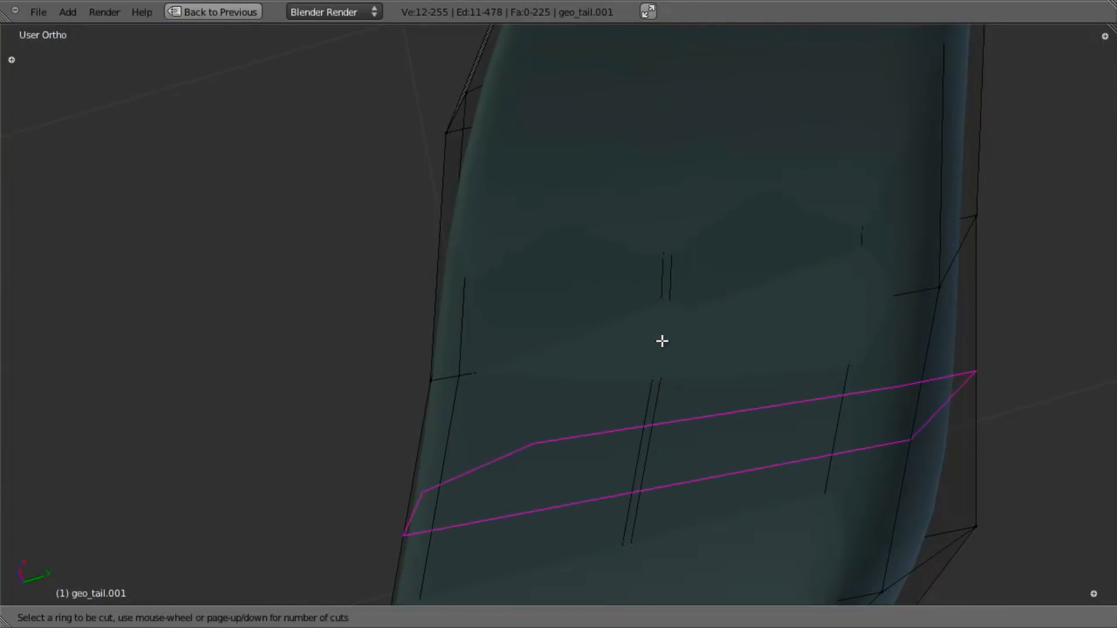
{"action": "left_click", "coordinate": [662, 337]}
{"action": "right_click", "coordinate": [662, 338]}
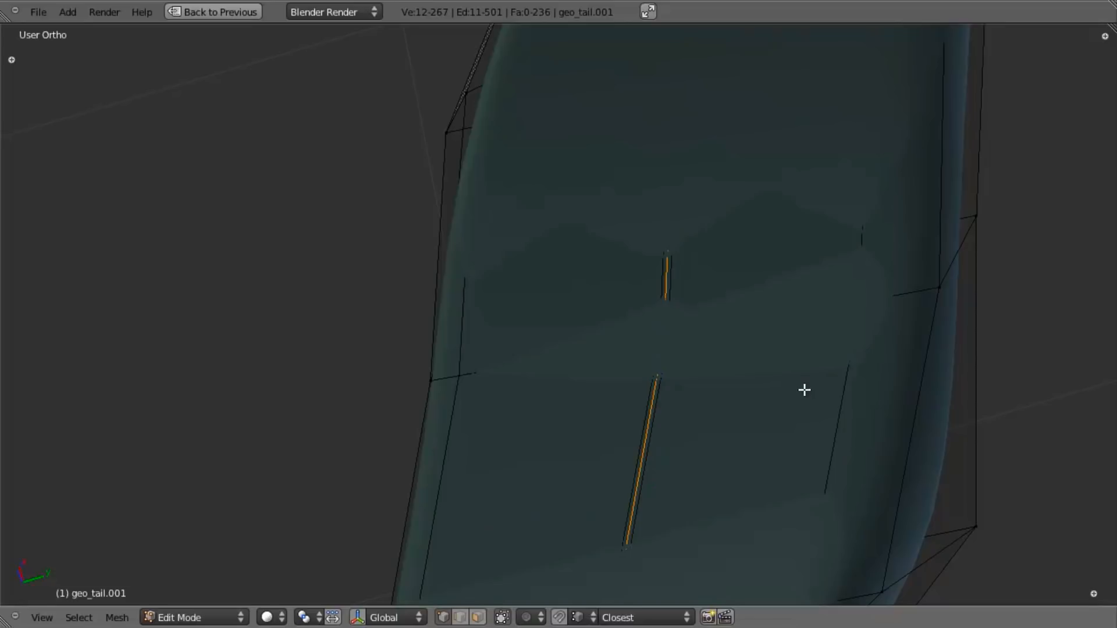
Shrink the underside's centre seam loop inward by about -0.0045 and check the groove on the smoothed surface.
{"action": "key", "text": "alt+s"}
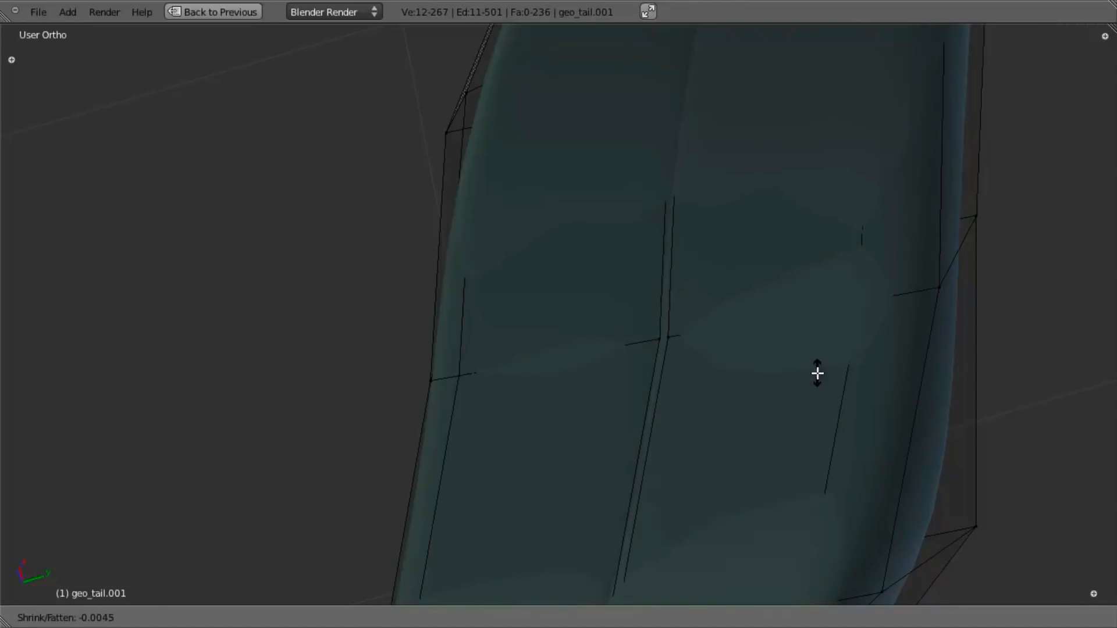
{"action": "left_click", "coordinate": [817, 373]}
{"action": "key", "text": "Tab"}
{"action": "scroll", "coordinate": [623, 439], "scroll_direction": "down", "scroll_amount": 6}
{"action": "middle_click_drag", "start_coordinate": [585, 369], "coordinate": [533, 314]}
{"action": "key", "text": "Tab"}
{"action": "scroll", "coordinate": [745, 429], "scroll_direction": "up", "scroll_amount": 5}
Fatten the underside's centre seam loop outward by about 0.009, using the wireframe display to see it.
{"action": "key", "text": "z"}
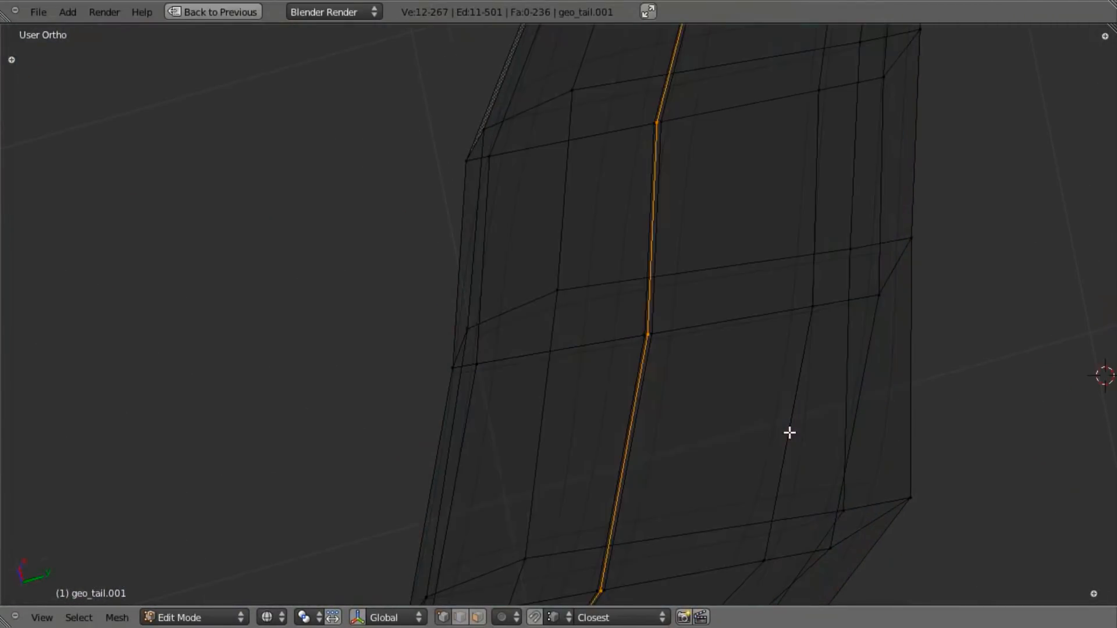
{"action": "key", "text": "alt+s"}
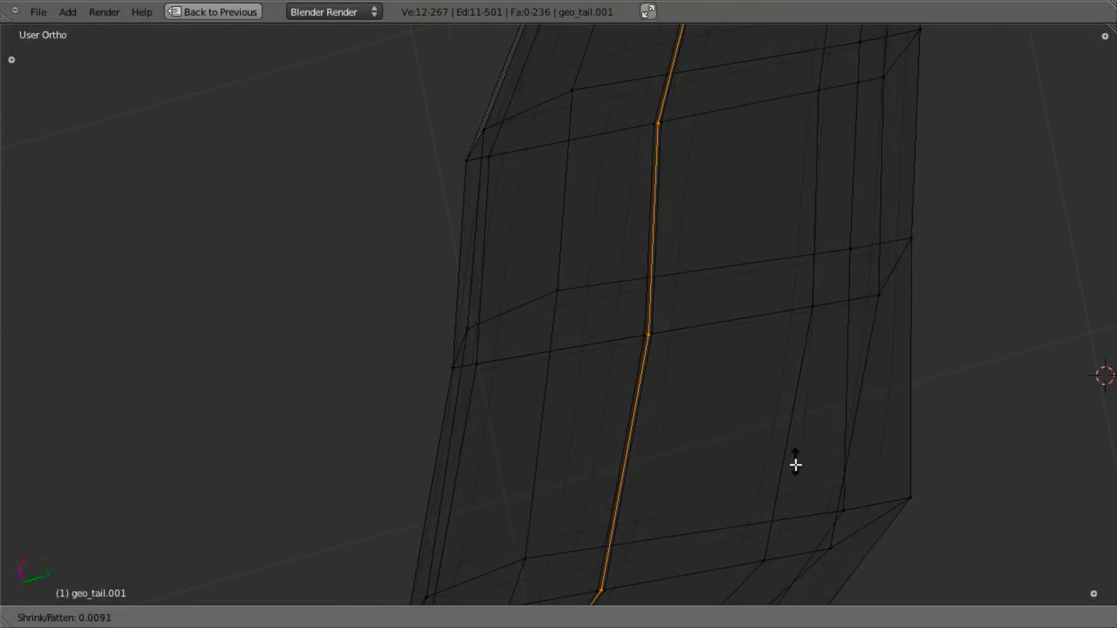
{"action": "left_click", "coordinate": [796, 472]}
{"action": "key", "text": "z"}
{"action": "key", "text": "Tab"}
{"action": "scroll", "coordinate": [772, 469], "scroll_direction": "down", "scroll_amount": 5}
{"action": "key", "text": "Tab"}
Shrink the underside's centre seam loop back inward along its normals and check the resulting groove.
{"action": "middle_click_drag", "start_coordinate": [638, 337], "coordinate": [663, 474]}
{"action": "key", "text": "alt+s"}
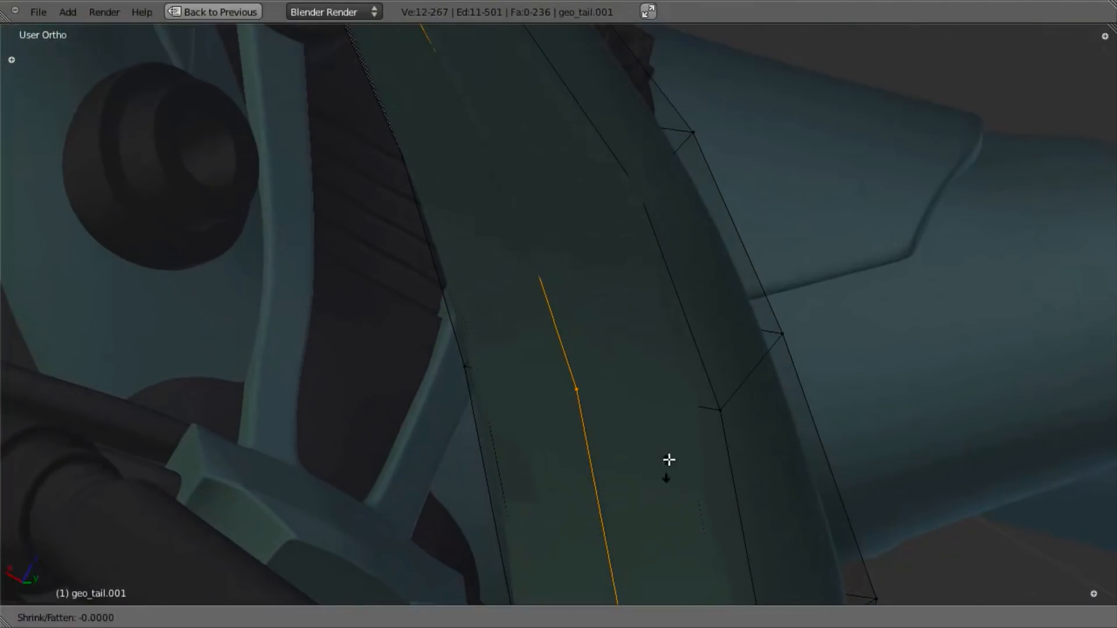
{"action": "left_click", "coordinate": [682, 403]}
{"action": "key", "text": "Tab"}
{"action": "scroll", "coordinate": [573, 459], "scroll_direction": "down", "scroll_amount": 3}
{"action": "middle_click_drag", "start_coordinate": [573, 459], "coordinate": [626, 360]}
{"action": "key", "text": "Tab"}
{"action": "scroll", "coordinate": [626, 360], "scroll_direction": "up", "scroll_amount": 4}
Deselect everything and cut an edge loop around the tip pod's tapered end, slid tight against its rim beside the orange cone.
{"action": "key", "text": "z"}
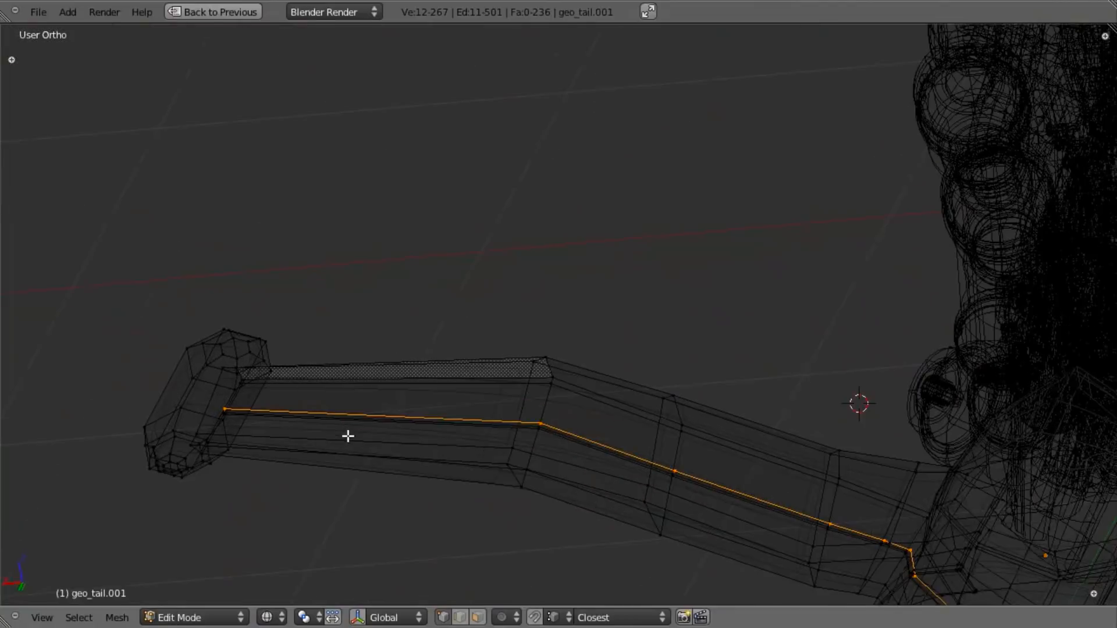
{"action": "middle_click_drag", "start_coordinate": [372, 444], "coordinate": [587, 380], "text": "shift"}
{"action": "scroll", "coordinate": [587, 381], "scroll_direction": "up", "scroll_amount": 3}
{"action": "key", "text": "a"}
{"action": "key", "text": "z"}
{"action": "scroll", "coordinate": [587, 382], "scroll_direction": "down", "scroll_amount": 3}
{"action": "middle_click_drag", "start_coordinate": [716, 365], "coordinate": [634, 501]}
{"action": "scroll", "coordinate": [723, 496], "scroll_direction": "up", "scroll_amount": 3}
{"action": "middle_click_drag", "start_coordinate": [723, 496], "coordinate": [567, 403], "text": "shift"}
{"action": "scroll", "coordinate": [568, 404], "scroll_direction": "up", "scroll_amount": 2}
{"action": "scroll", "coordinate": [567, 404], "scroll_direction": "up", "scroll_amount": 4}
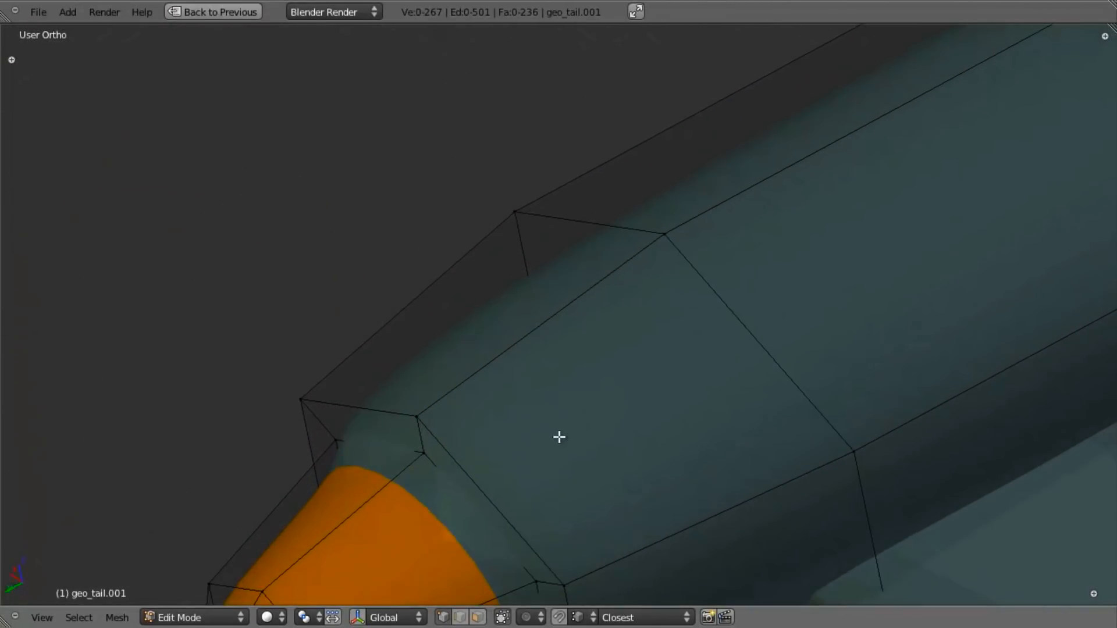
{"action": "key", "text": "ctrl+r"}
{"action": "left_click", "coordinate": [489, 358]}
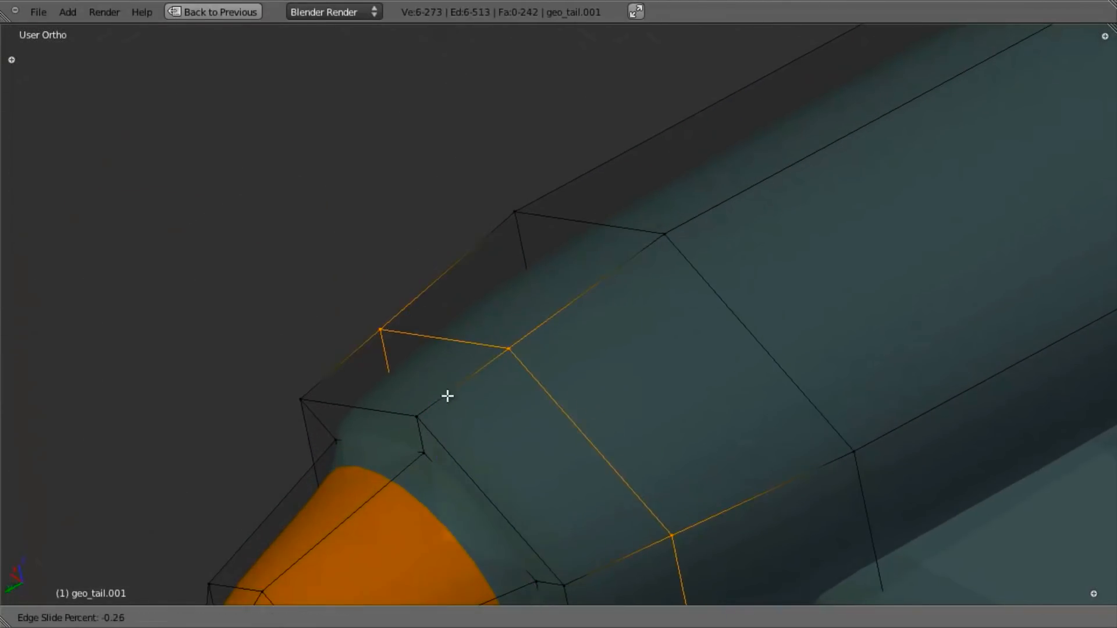
{"action": "left_click", "coordinate": [369, 428]}
Cut an edge loop on the recessed ring inside the pod's rim and slide it close to the cone's base.
{"action": "key", "text": "ctrl+r"}
{"action": "left_click", "coordinate": [425, 448]}
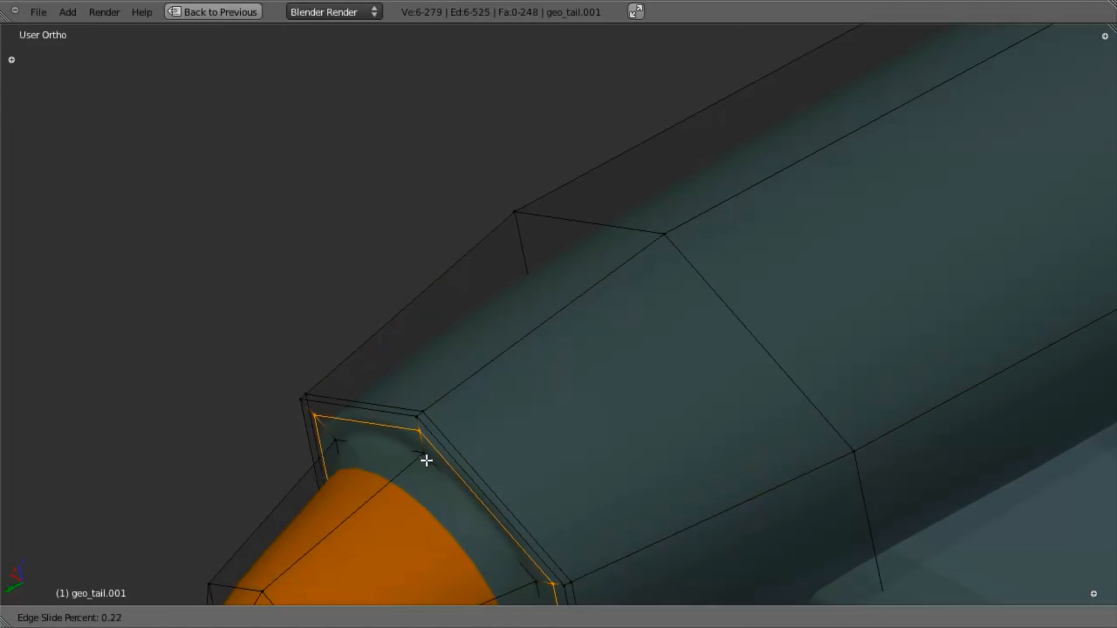
{"action": "left_click", "coordinate": [430, 423]}
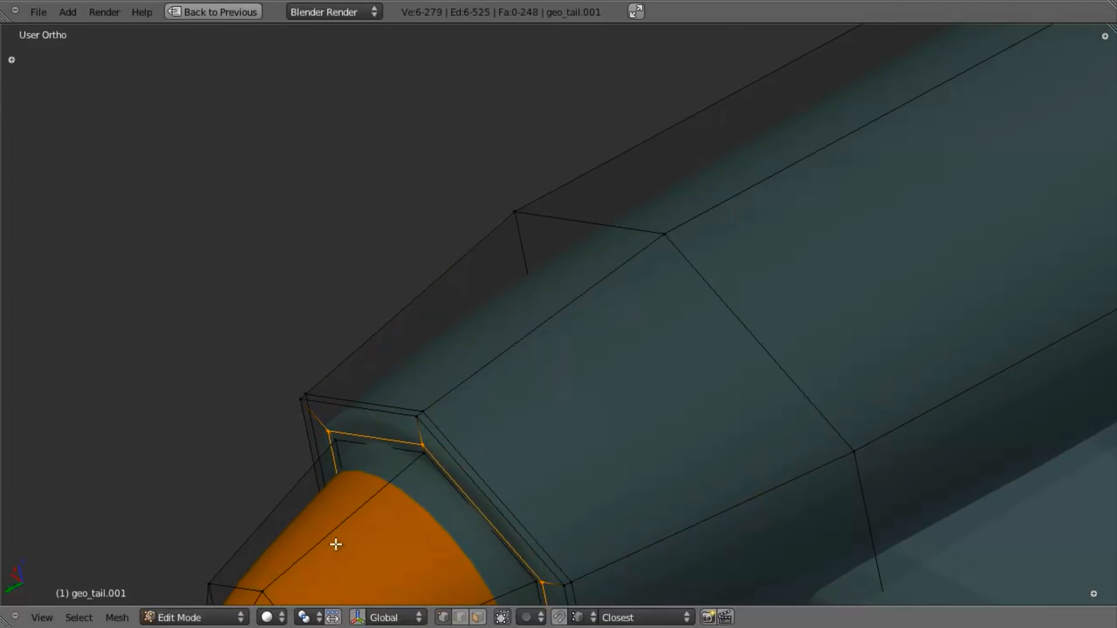
Cut an edge loop around the orange cone, slide it about 0.97 towards the cone's base, and check the smoothed tip.
{"action": "key", "text": "ctrl+r"}
{"action": "left_click", "coordinate": [332, 544]}
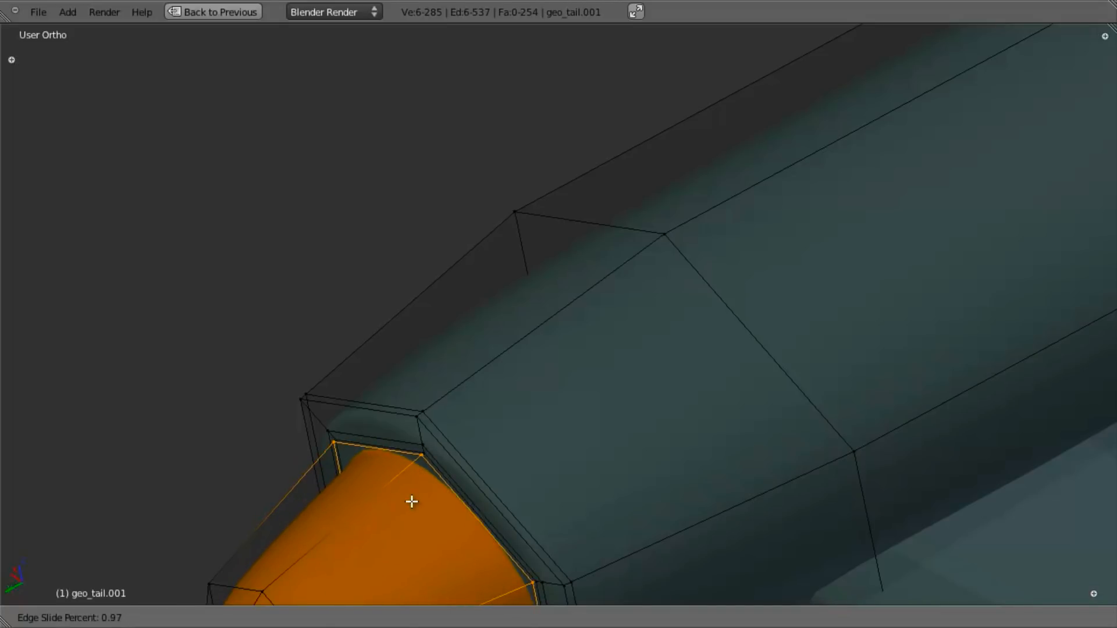
{"action": "left_click", "coordinate": [410, 500]}
{"action": "scroll", "coordinate": [430, 483], "scroll_direction": "down", "scroll_amount": 5}
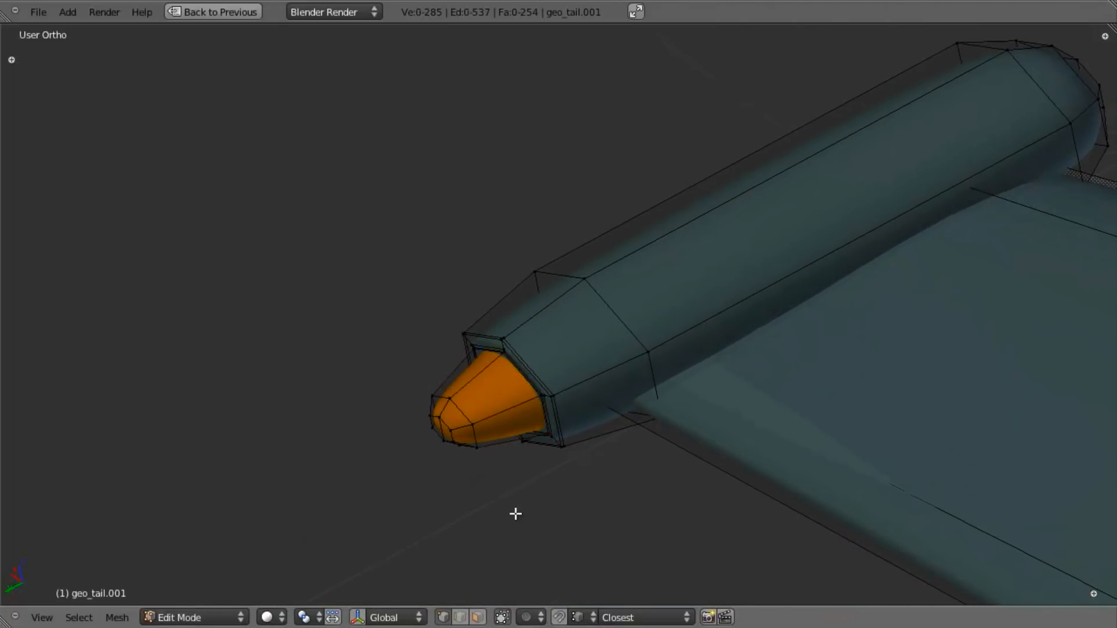
{"action": "key", "text": "Tab"}
{"action": "scroll", "coordinate": [558, 578], "scroll_direction": "down", "scroll_amount": 4}
{"action": "scroll", "coordinate": [543, 404], "scroll_direction": "up", "scroll_amount": 8}
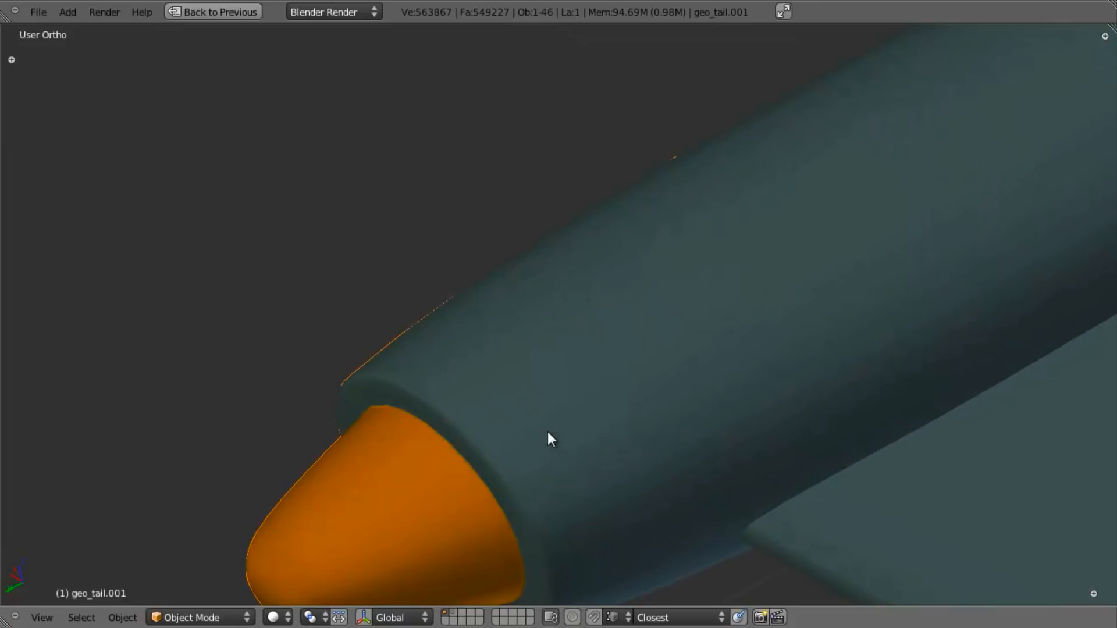
Select the narrow face ring around the orange cone's base and extrude it about 0.0041 along its normal.
{"action": "key", "text": "Tab"}
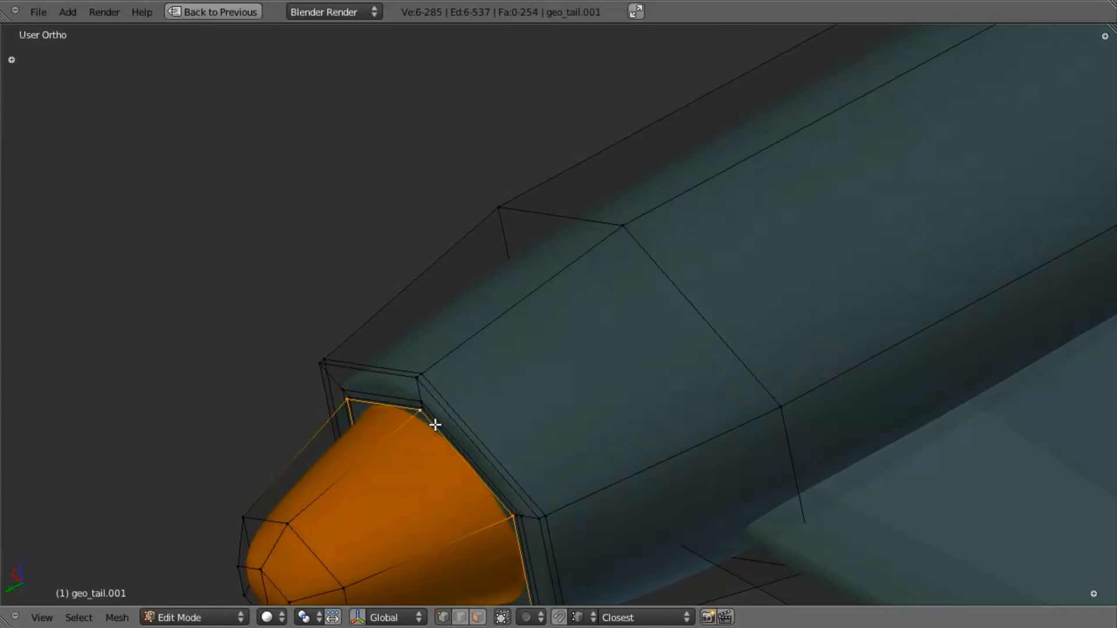
{"action": "middle_click_drag", "start_coordinate": [438, 425], "coordinate": [628, 311], "text": "shift"}
{"action": "scroll", "coordinate": [663, 348], "scroll_direction": "up", "scroll_amount": 5}
{"action": "key", "text": "a"}
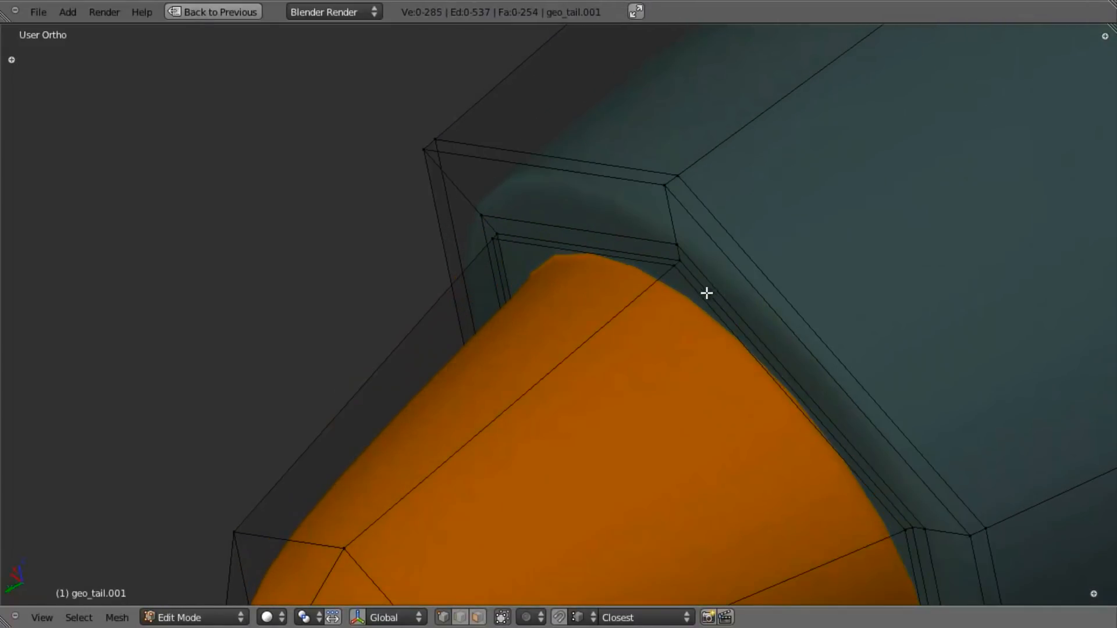
{"action": "left_click", "coordinate": [723, 276], "text": "alt+shift"}
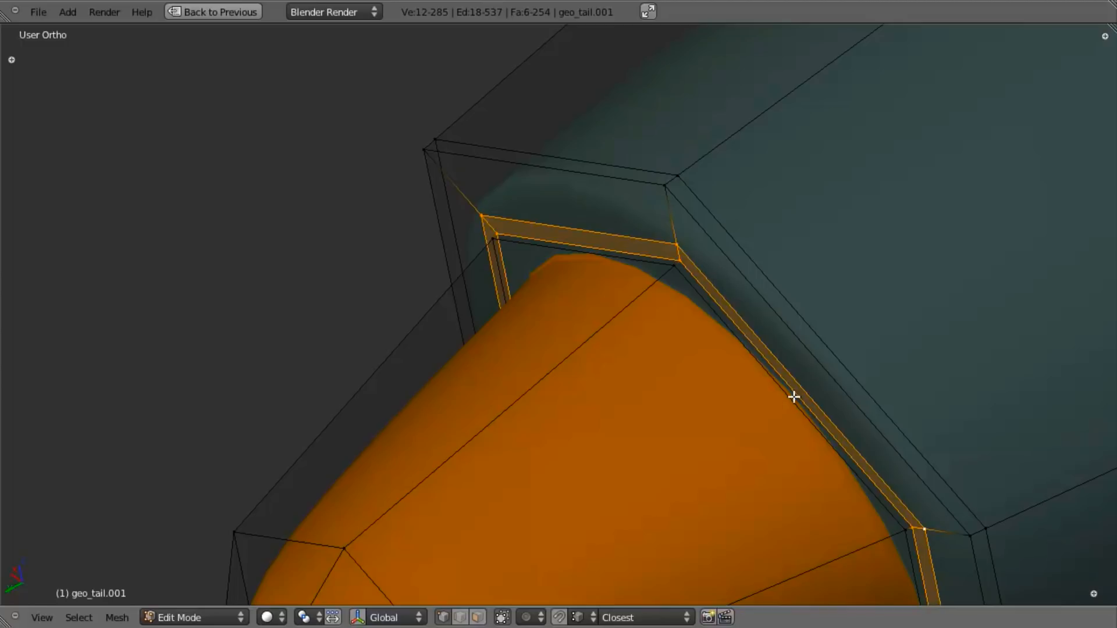
{"action": "key", "text": "e"}
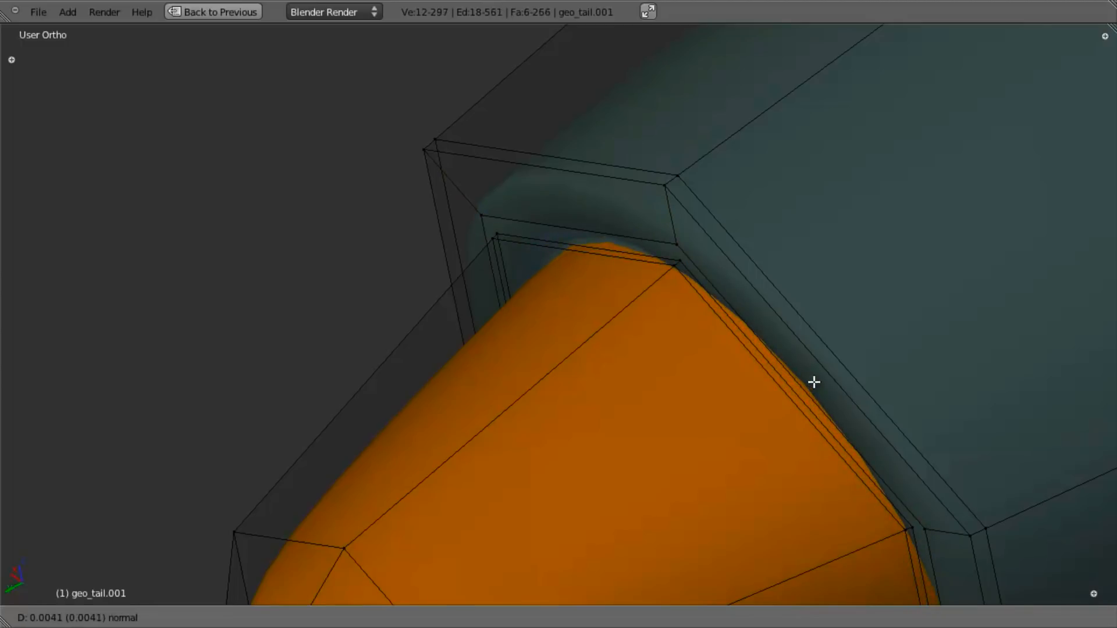
{"action": "left_click", "coordinate": [814, 384]}
Remove the supporting edge loop nearest the base of the orange cone with the Edge Loop delete option.
{"action": "key", "text": "z"}
{"action": "key", "text": "a"}
{"action": "right_click", "coordinate": [793, 403], "text": "alt"}
{"action": "key", "text": "x"}
{"action": "key", "text": "x"}
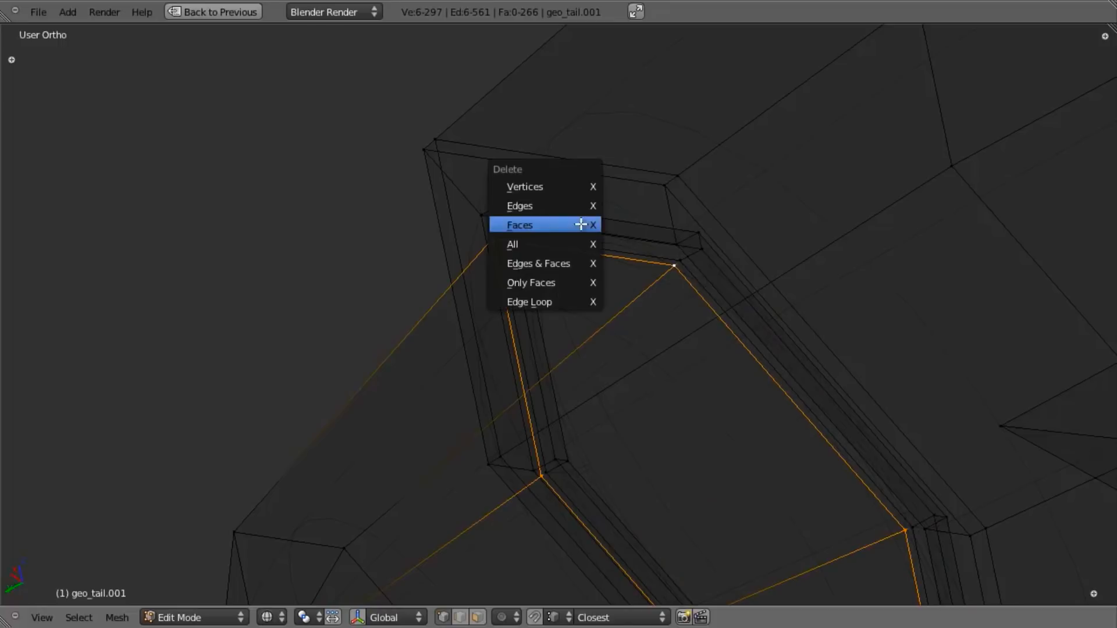
{"action": "left_click", "coordinate": [591, 302]}
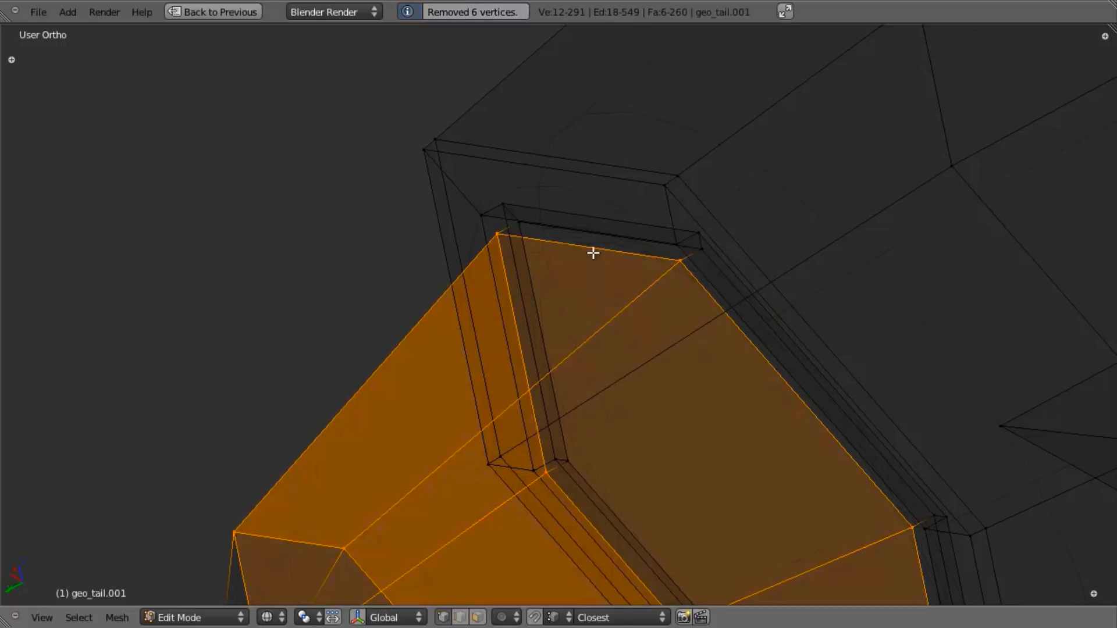
Select the edge loop at the orange cone's base and edge-slide it into the groove.
{"action": "key", "text": "z"}
{"action": "right_click", "coordinate": [597, 248], "text": "alt"}
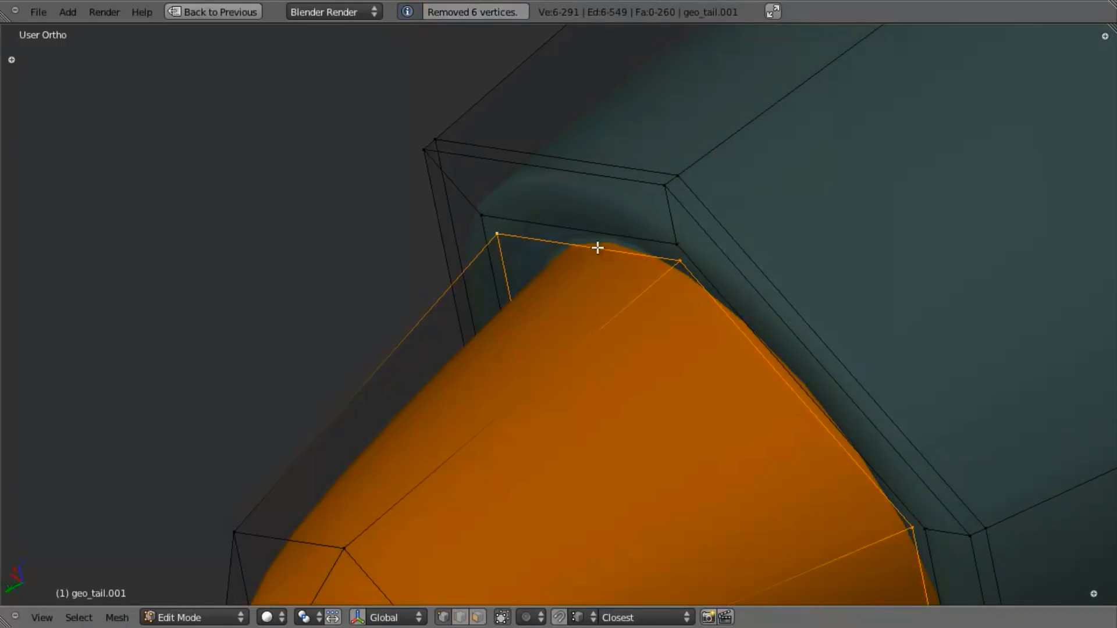
{"action": "key", "text": "ctrl+e"}
{"action": "left_click", "coordinate": [583, 325]}
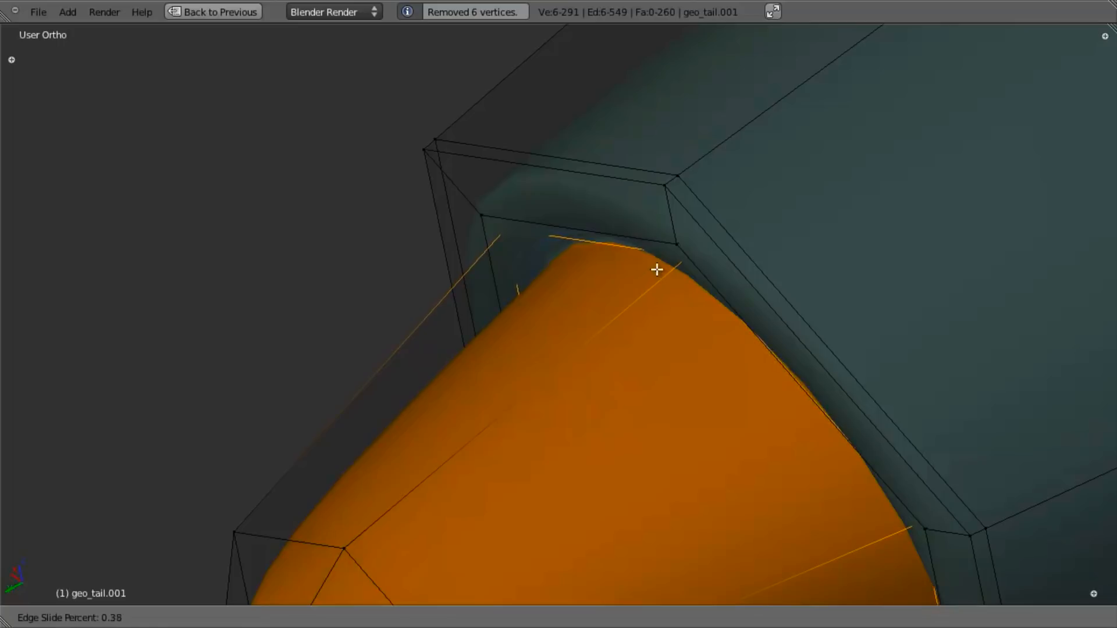
{"action": "left_click", "coordinate": [694, 203]}
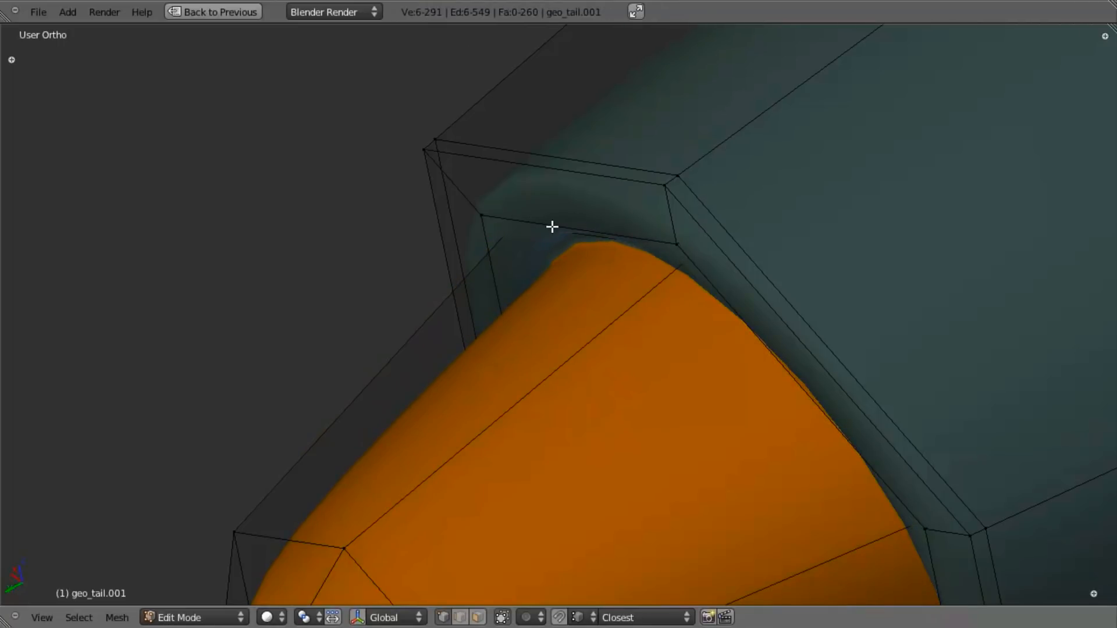
Select the inner rim loop of the pod around the orange cone and crease its edges.
{"action": "key", "text": "z"}
{"action": "right_click", "coordinate": [563, 245], "text": "alt"}
{"action": "key", "text": "z"}
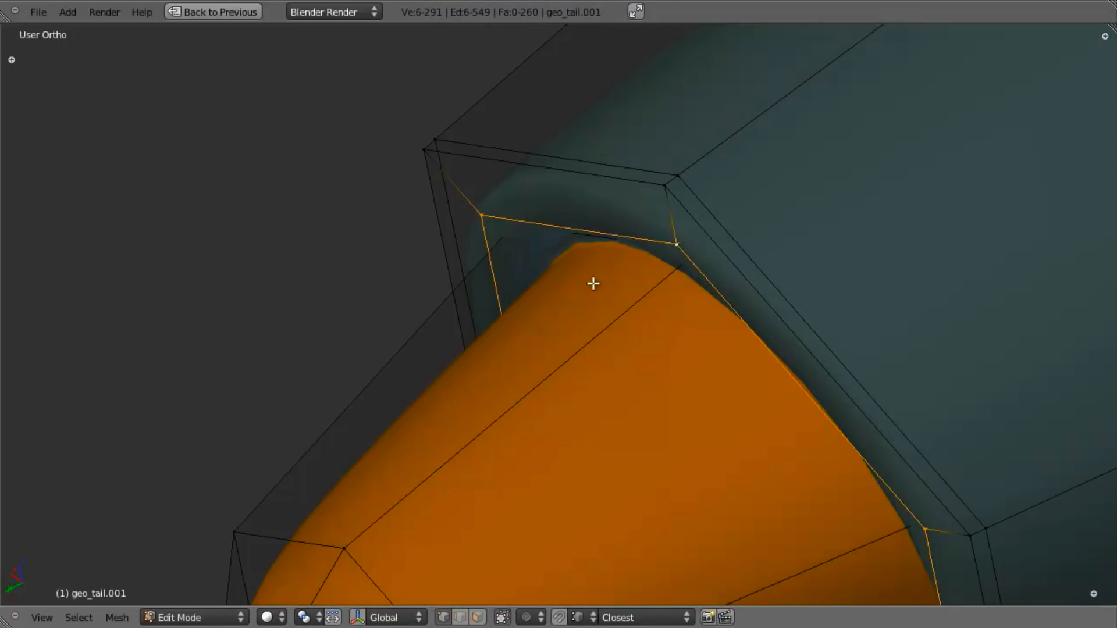
{"action": "key", "text": "shift+e"}
{"action": "left_click", "coordinate": [593, 283]}
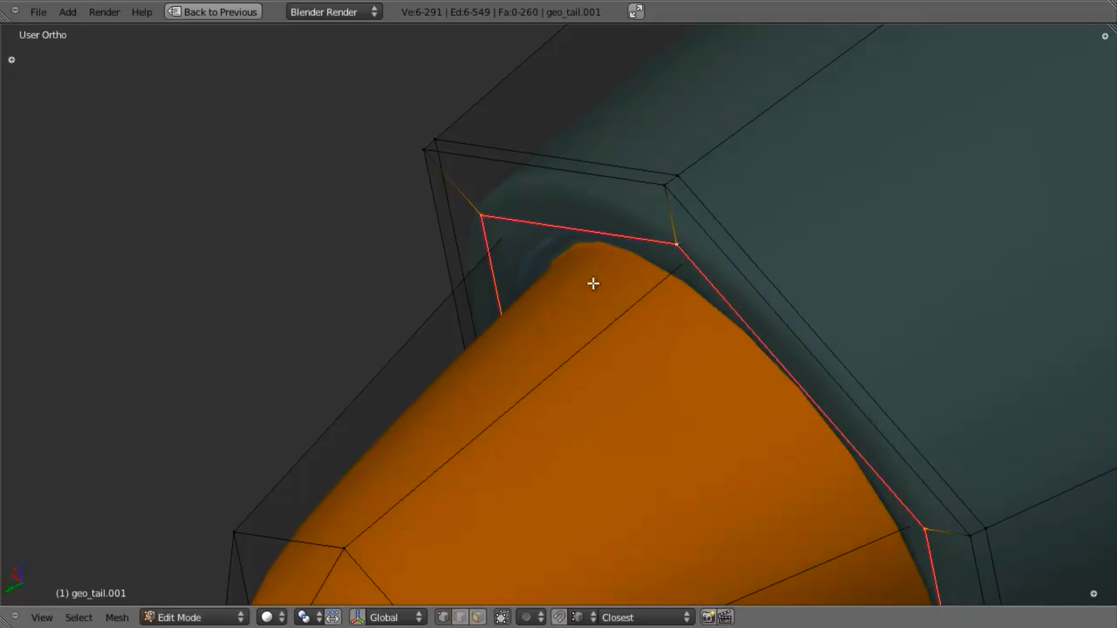
Examine the smoothed tip pod and its orange cone in Object Mode from several angles.
{"action": "key", "text": "Tab"}
{"action": "scroll", "coordinate": [628, 379], "scroll_direction": "down", "scroll_amount": 5}
{"action": "scroll", "coordinate": [707, 406], "scroll_direction": "up", "scroll_amount": 2}
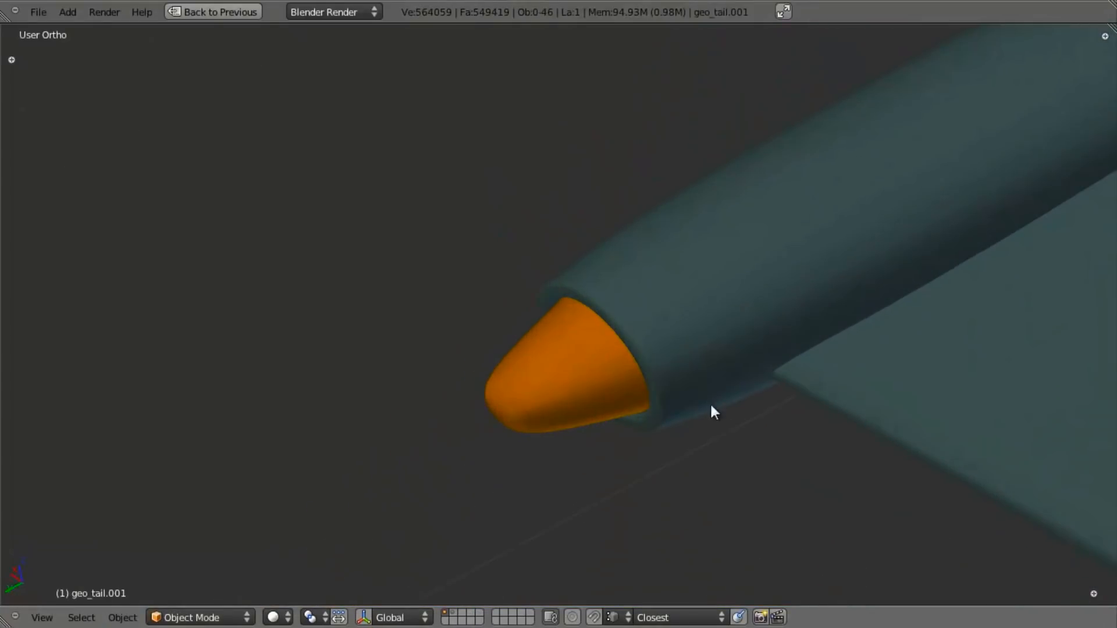
{"action": "scroll", "coordinate": [521, 417], "scroll_direction": "down", "scroll_amount": 5}
{"action": "middle_click_drag", "start_coordinate": [873, 221], "coordinate": [811, 305]}
{"action": "scroll", "coordinate": [811, 305], "scroll_direction": "down", "scroll_amount": 5}
{"action": "middle_click_drag", "start_coordinate": [843, 260], "coordinate": [617, 298], "text": "shift"}
{"action": "scroll", "coordinate": [601, 371], "scroll_direction": "up", "scroll_amount": 7}
Duplicate the edge loop just inside the pod's creased rim in place and scale the copy slightly smaller.
{"action": "key", "text": "Tab"}
{"action": "middle_click_drag", "start_coordinate": [826, 383], "coordinate": [720, 431]}
{"action": "scroll", "coordinate": [473, 287], "scroll_direction": "up", "scroll_amount": 4}
{"action": "middle_click_drag", "start_coordinate": [415, 282], "coordinate": [507, 338]}
{"action": "scroll", "coordinate": [753, 312], "scroll_direction": "up", "scroll_amount": 4}
{"action": "mouse_move", "coordinate": [849, 189]}
{"action": "middle_mouse_down", "text": "shift"}
{"action": "mouse_move", "coordinate": [752, 312]}
{"action": "mouse_move", "coordinate": [704, 347]}
{"action": "mouse_move", "coordinate": [650, 522]}
{"action": "middle_mouse_up", "text": "shift"}
{"action": "key", "text": "z"}
{"action": "middle_click_drag", "start_coordinate": [550, 541], "coordinate": [606, 335], "text": "shift"}
{"action": "scroll", "coordinate": [606, 335], "scroll_direction": "up", "scroll_amount": 9}
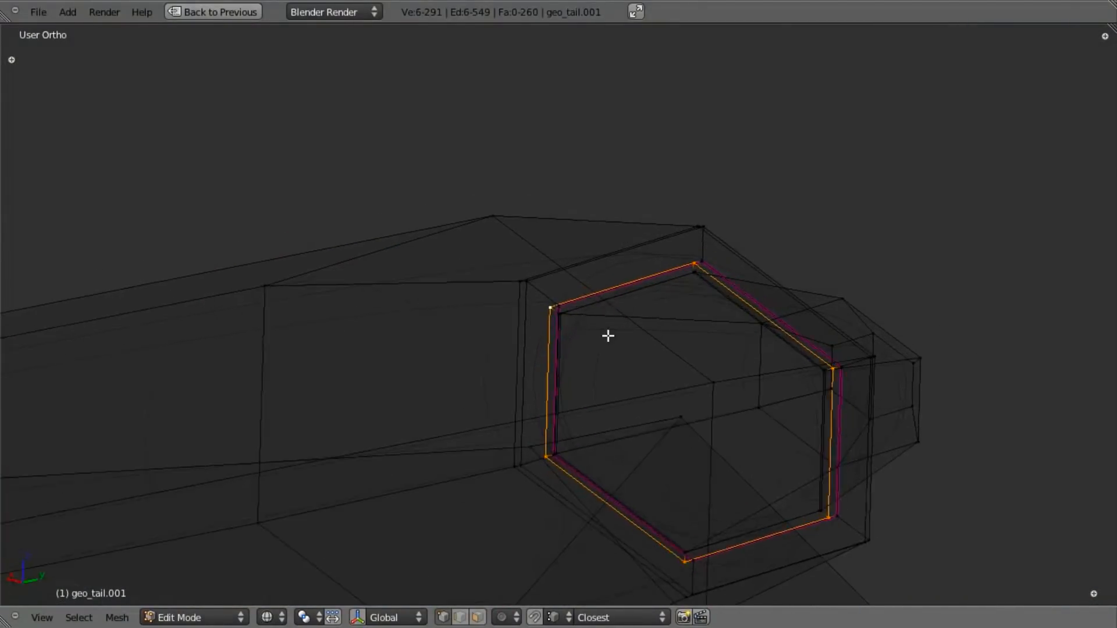
{"action": "key", "text": "a"}
{"action": "right_click", "coordinate": [586, 297], "text": "alt"}
{"action": "middle_click_drag", "start_coordinate": [586, 297], "coordinate": [638, 353]}
{"action": "key", "text": "z"}
{"action": "key", "text": "z"}
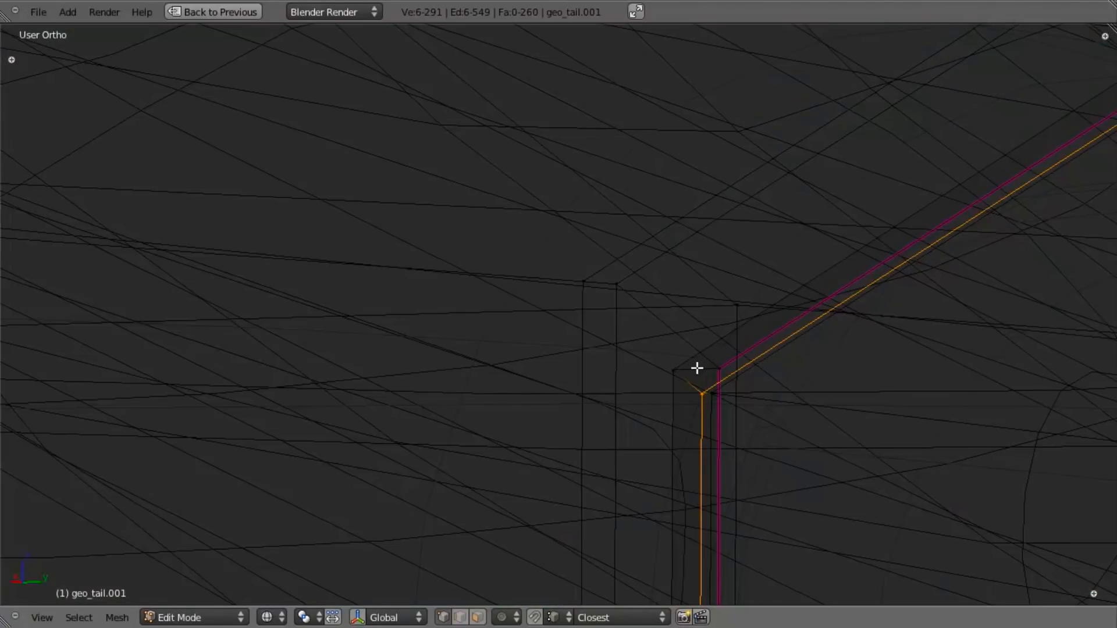
{"action": "key", "text": "shift+d"}
{"action": "right_click", "coordinate": [903, 369]}
{"action": "key", "text": "s"}
{"action": "left_click", "coordinate": [910, 377]}
Examine the nested loops inside the pod's rim in wireframe, and compare with the smoothed shaded result.
{"action": "scroll", "coordinate": [822, 411], "scroll_direction": "down", "scroll_amount": 10}
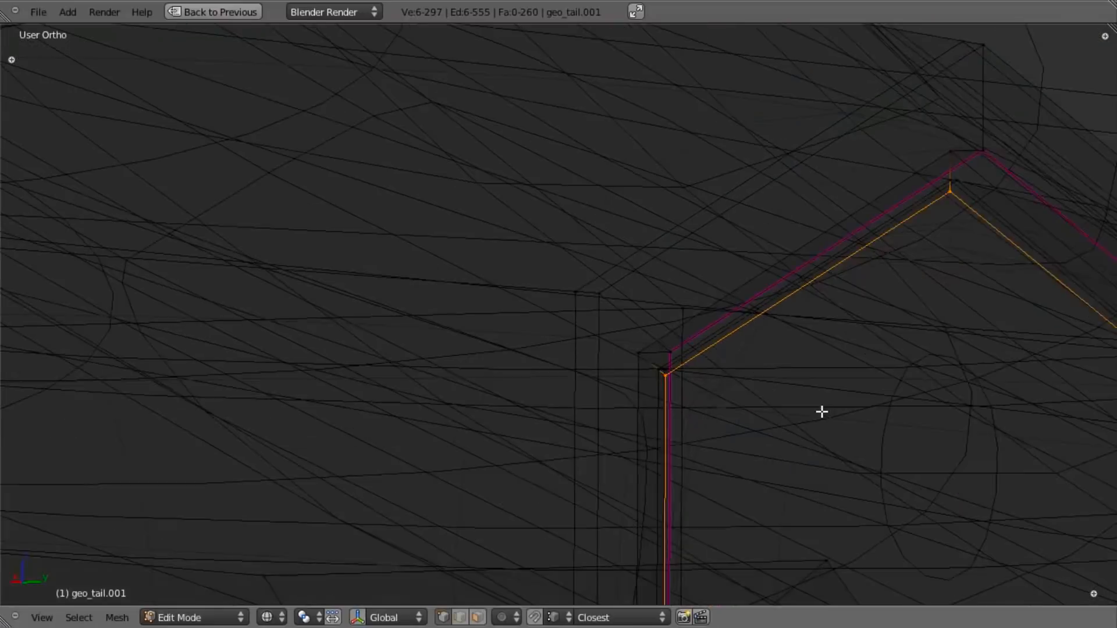
{"action": "middle_click_drag", "start_coordinate": [661, 417], "coordinate": [606, 362]}
{"action": "scroll", "coordinate": [604, 309], "scroll_direction": "up", "scroll_amount": 5}
{"action": "mouse_move", "coordinate": [604, 309]}
{"action": "middle_mouse_down"}
{"action": "mouse_move", "coordinate": [509, 304]}
{"action": "mouse_move", "coordinate": [570, 347]}
{"action": "mouse_move", "coordinate": [638, 362]}
{"action": "middle_mouse_up"}
{"action": "scroll", "coordinate": [528, 295], "scroll_direction": "down", "scroll_amount": 8}
{"action": "key", "text": "z"}
{"action": "key", "text": "Tab"}
{"action": "key", "text": "Tab"}
Try cutting a lengthwise edge loop around the tip pod, adjusting it with Shrink/Fatten and widening it along X.
{"action": "middle_click_drag", "start_coordinate": [198, 347], "coordinate": [757, 357], "text": "shift"}
{"action": "middle_click_drag", "start_coordinate": [647, 337], "coordinate": [655, 437]}
{"action": "middle_click_drag", "start_coordinate": [742, 389], "coordinate": [781, 267], "text": "shift"}
{"action": "key", "text": "a"}
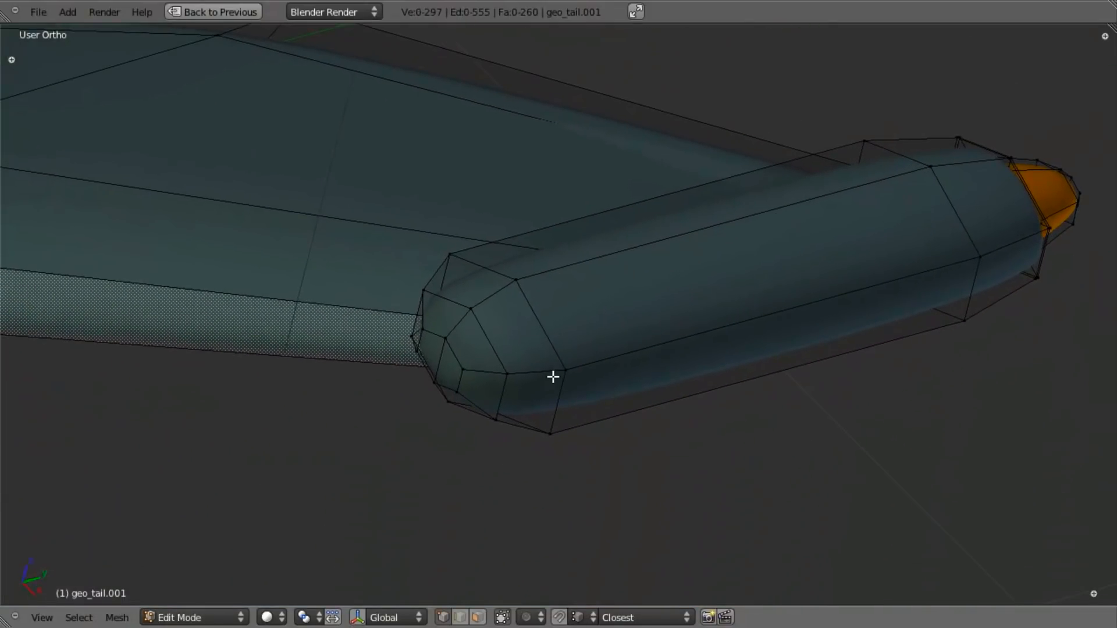
{"action": "key", "text": "ctrl+r"}
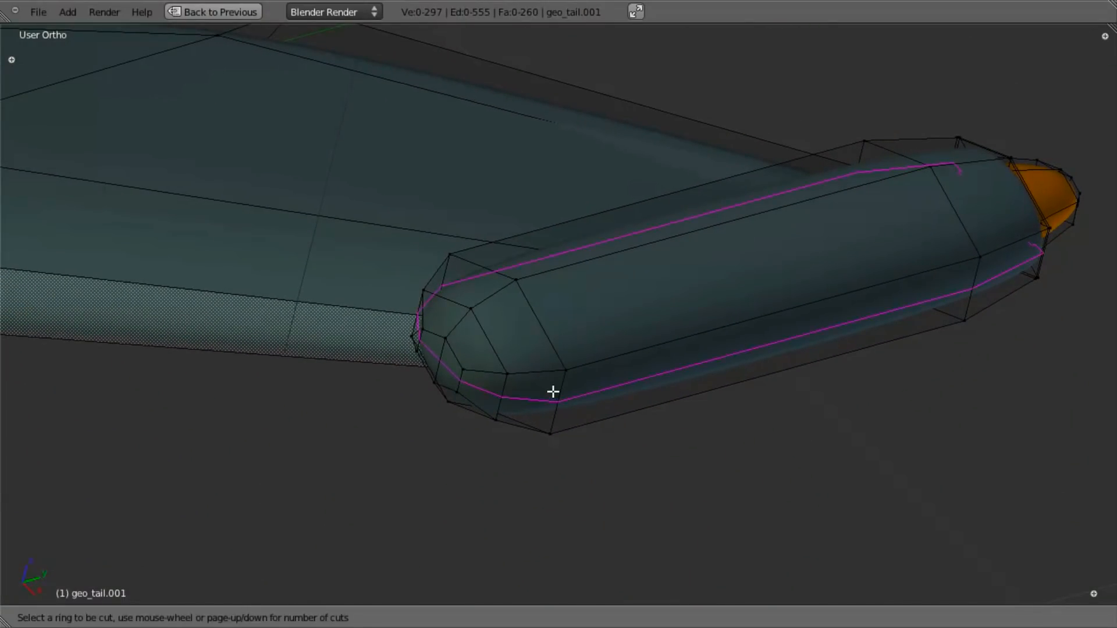
{"action": "left_click", "coordinate": [552, 391]}
{"action": "right_click", "coordinate": [552, 391]}
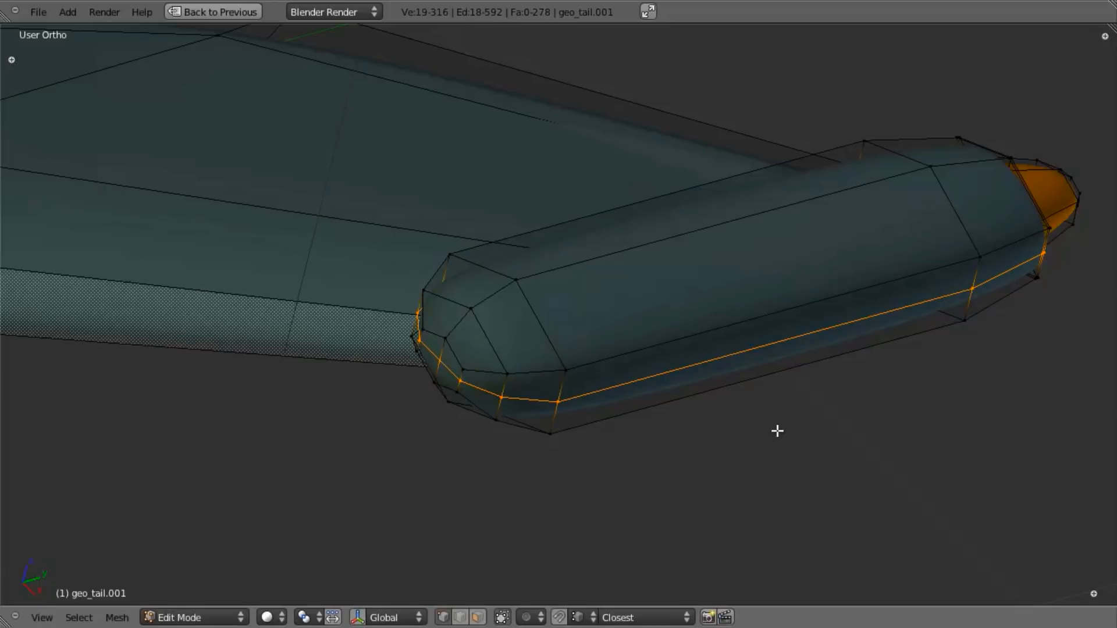
{"action": "key", "text": "alt+s"}
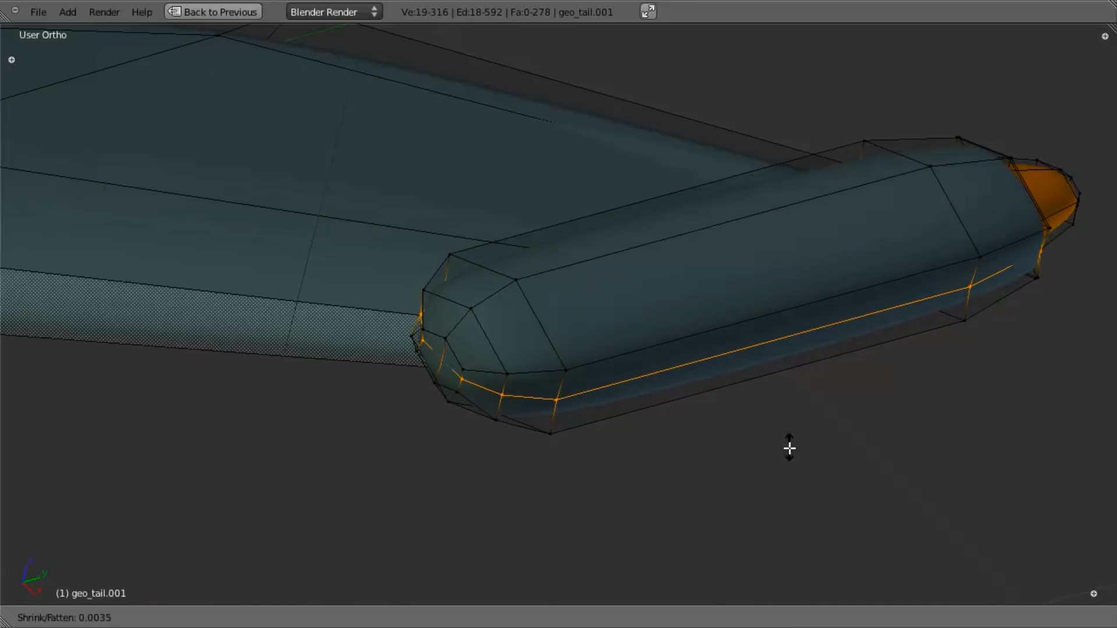
{"action": "left_click", "coordinate": [791, 400]}
{"action": "key", "text": "s"}
{"action": "key", "text": "x"}
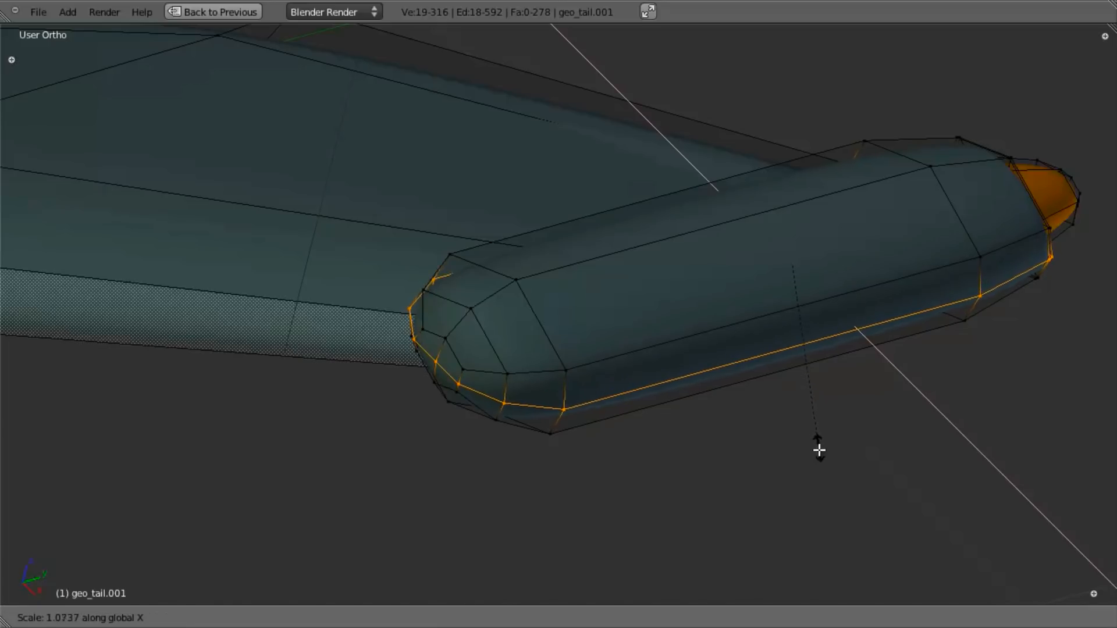
{"action": "left_click", "coordinate": [817, 510]}
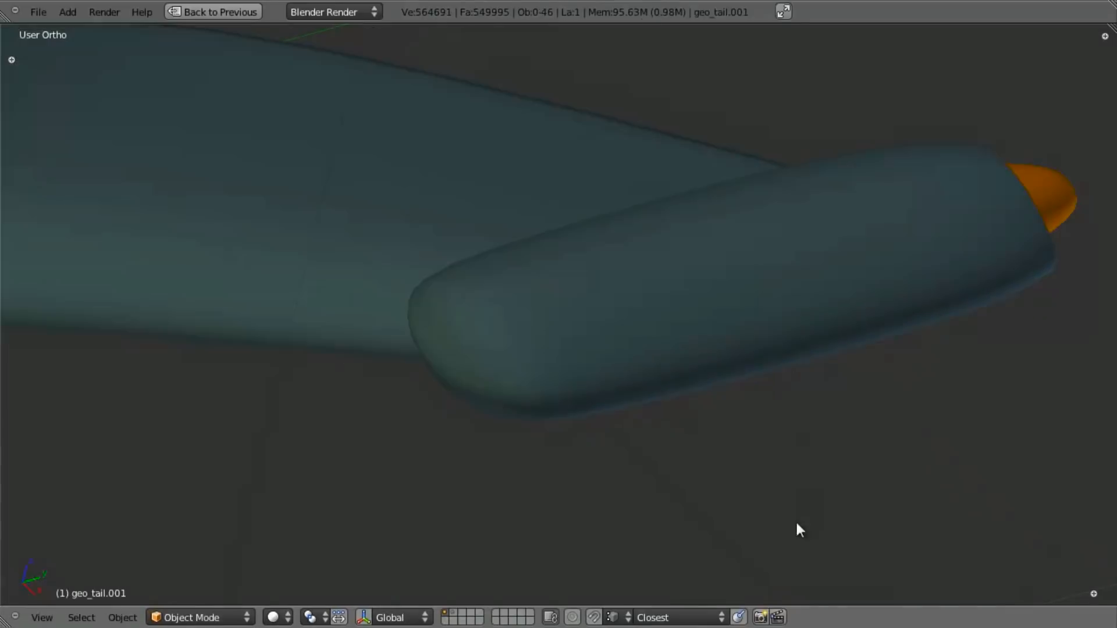
Check the widened loop on the smoothed pod and undo the lengthwise loop changes.
{"action": "key", "text": "Tab"}
{"action": "scroll", "coordinate": [719, 512], "scroll_direction": "down", "scroll_amount": 8}
{"action": "middle_click_drag", "start_coordinate": [718, 512], "coordinate": [470, 410]}
{"action": "scroll", "coordinate": [532, 410], "scroll_direction": "up", "scroll_amount": 4}
{"action": "key", "text": "Tab"}
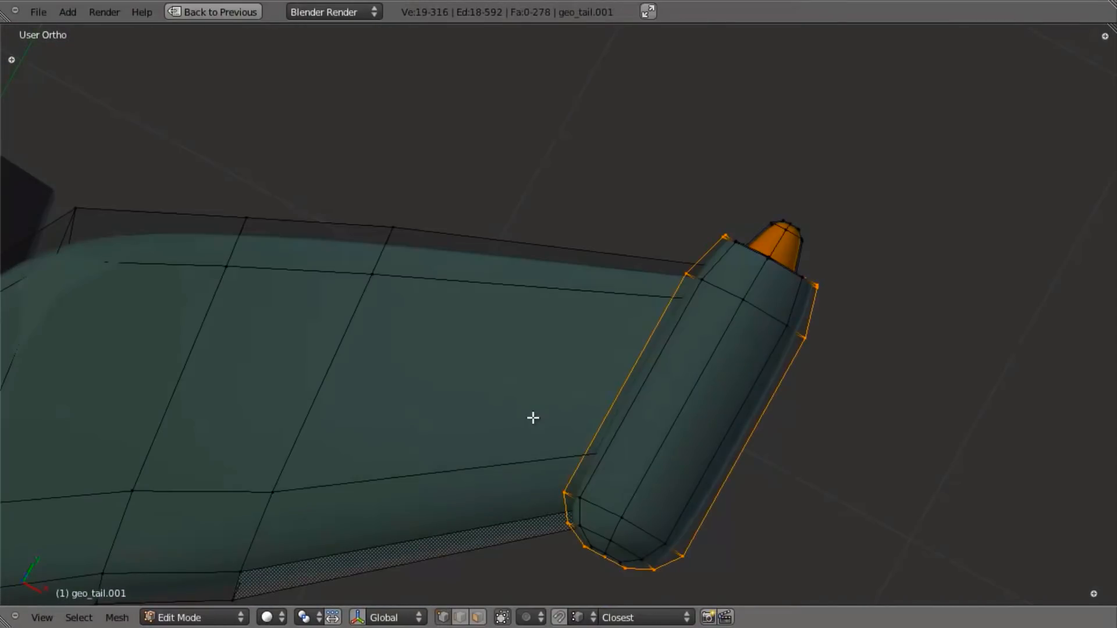
{"action": "key", "text": "ctrl+z"}
{"action": "middle_click_drag", "start_coordinate": [573, 440], "coordinate": [506, 147]}
{"action": "scroll", "coordinate": [551, 260], "scroll_direction": "up", "scroll_amount": 4}
{"action": "key", "text": "a"}
{"action": "scroll", "coordinate": [568, 285], "scroll_direction": "down", "scroll_amount": 3}
{"action": "middle_click_drag", "start_coordinate": [573, 329], "coordinate": [545, 312]}
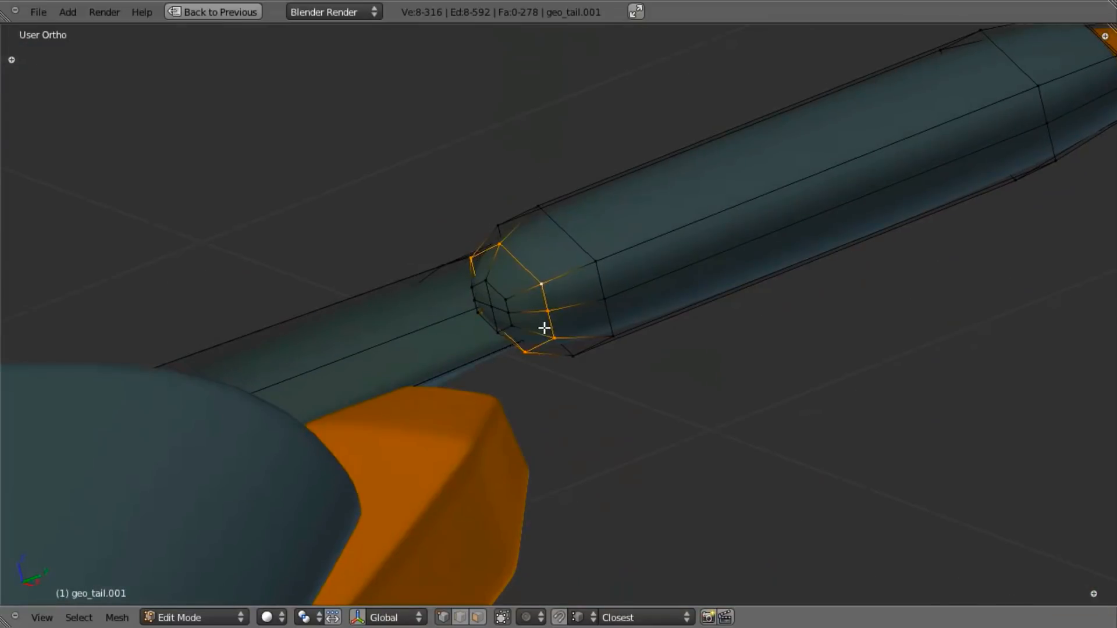
{"action": "key", "text": "a"}
Select the cap faces at the pod end opposite the orange cone, extrude them in place and scale them inward.
{"action": "scroll", "coordinate": [556, 316], "scroll_direction": "up", "scroll_amount": 2}
{"action": "right_click", "coordinate": [505, 235], "text": "alt"}
{"action": "middle_click_drag", "start_coordinate": [511, 344], "coordinate": [522, 319]}
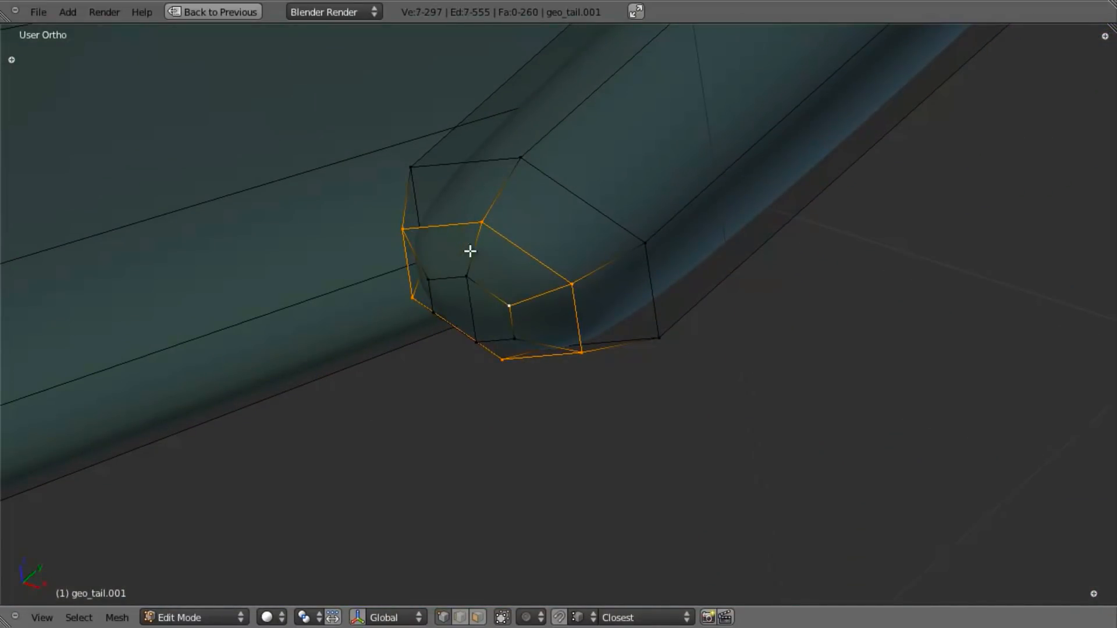
{"action": "right_click", "coordinate": [446, 266], "text": "shift"}
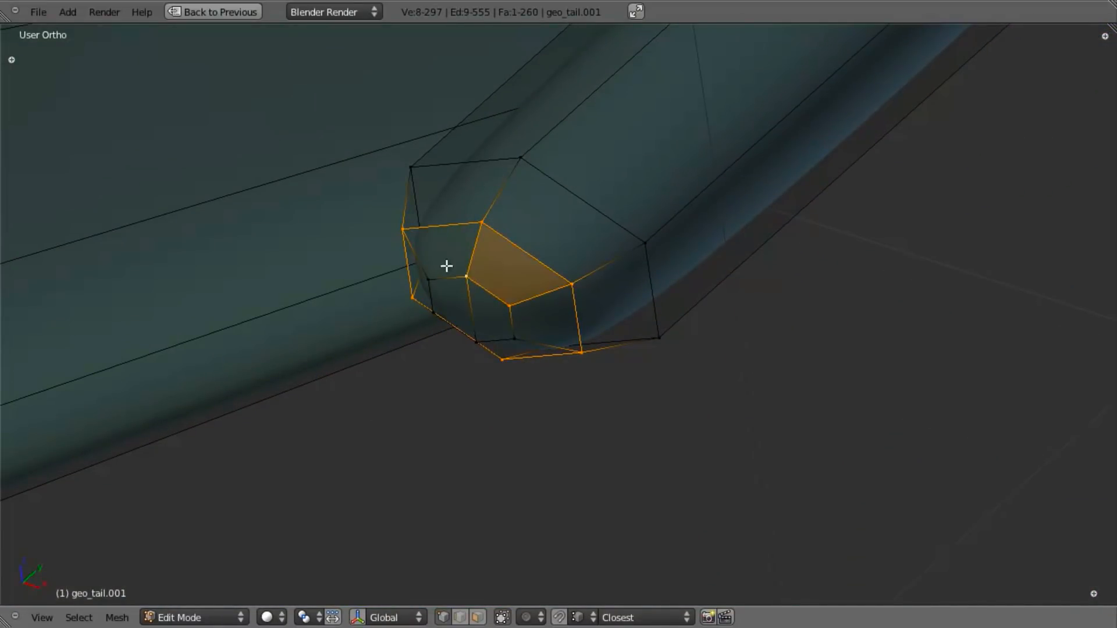
{"action": "right_click", "coordinate": [516, 344], "text": "shift"}
{"action": "middle_click_drag", "start_coordinate": [744, 309], "coordinate": [694, 330]}
{"action": "key", "text": "e"}
{"action": "right_click", "coordinate": [694, 330]}
{"action": "key", "text": "s"}
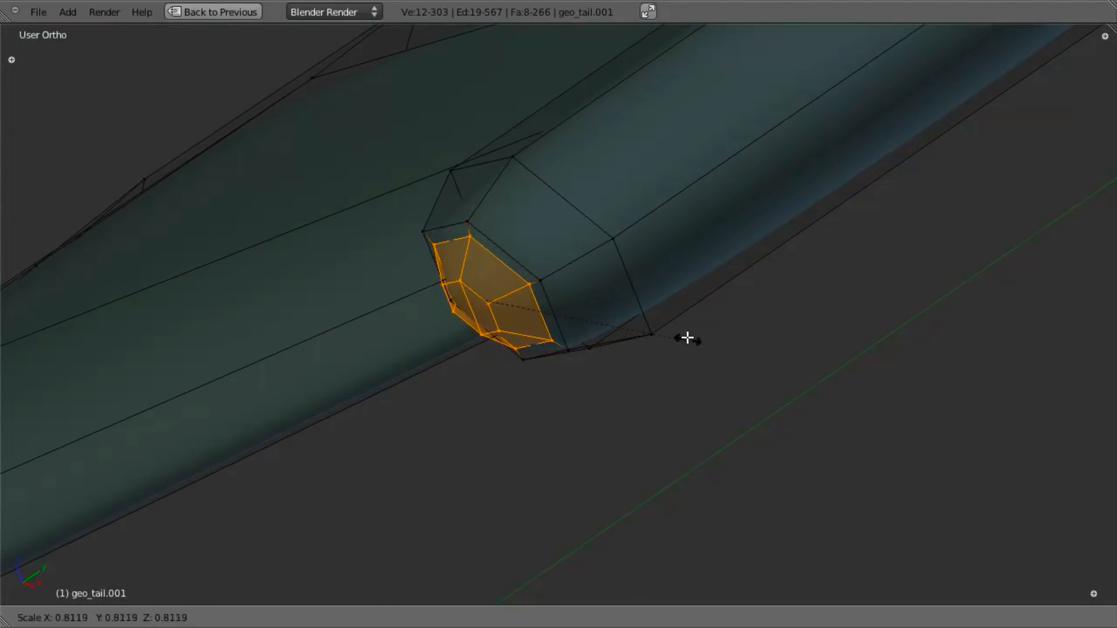
{"action": "left_click", "coordinate": [666, 299]}
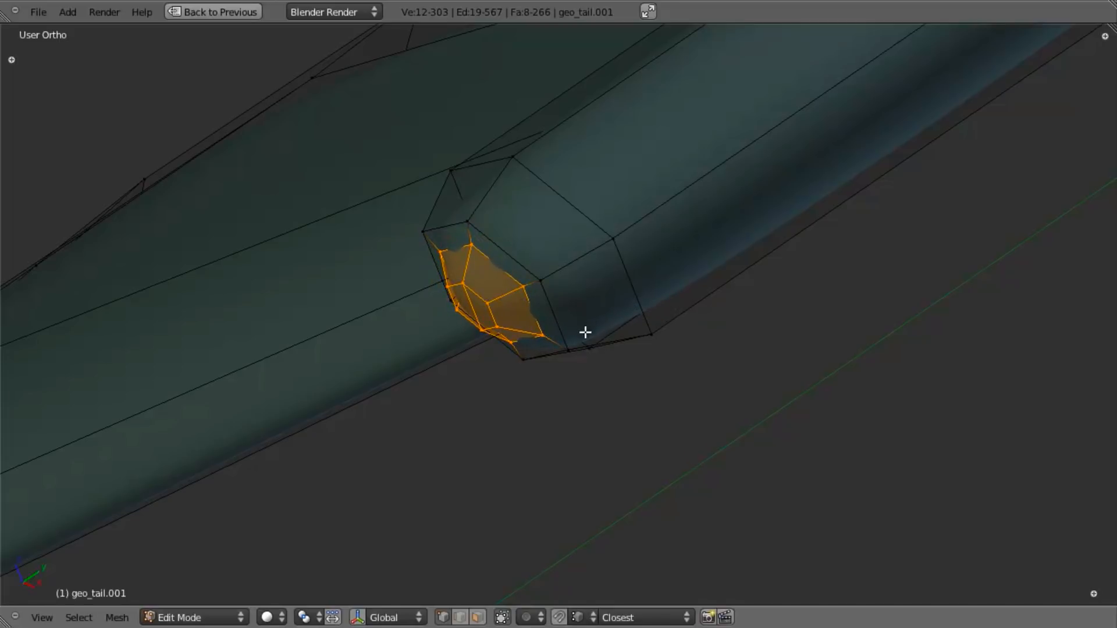
Extrude the inset cap slightly outward, extrude it again farther, and scale the end faces down to a narrow tip.
{"action": "key", "text": "e"}
{"action": "left_click", "coordinate": [605, 335]}
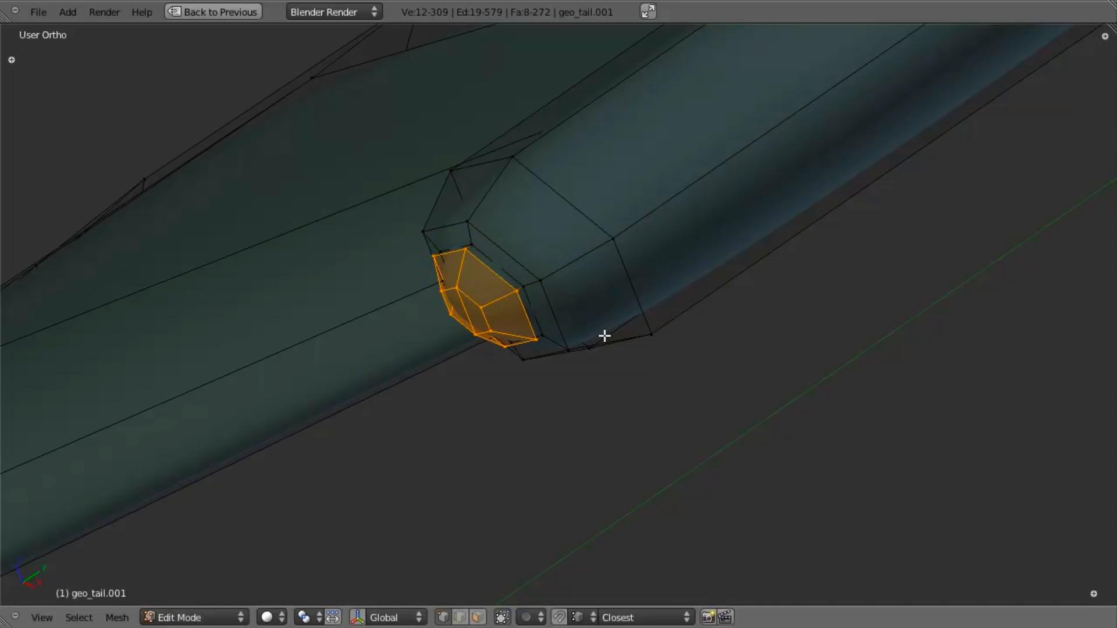
{"action": "key", "text": "e"}
{"action": "left_click", "coordinate": [570, 367]}
{"action": "key", "text": "s"}
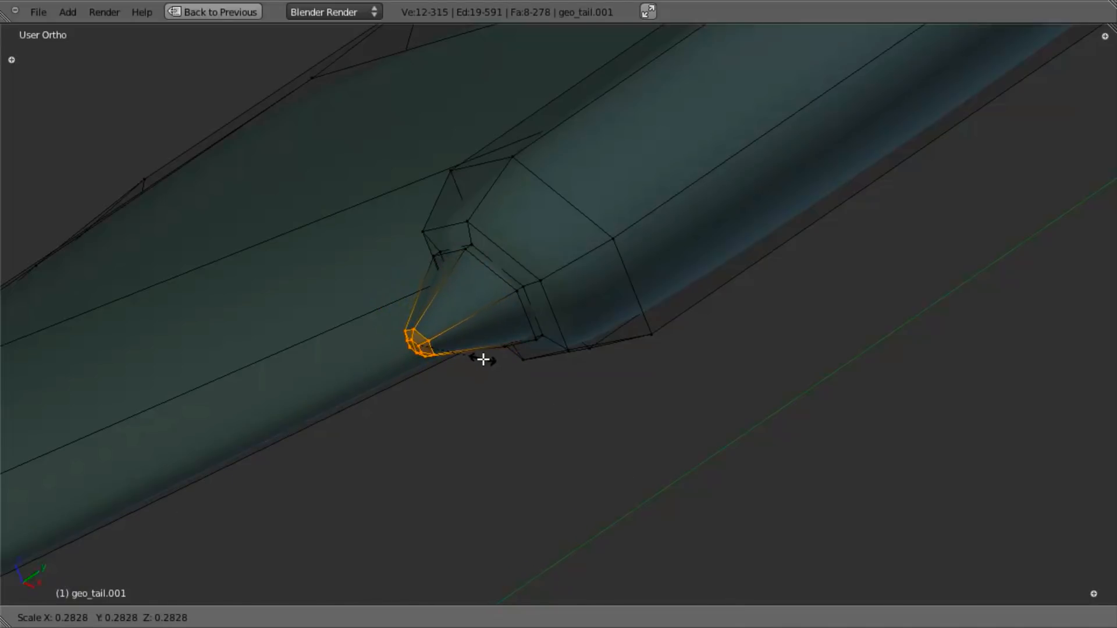
{"action": "left_click", "coordinate": [467, 342]}
{"action": "scroll", "coordinate": [523, 381], "scroll_direction": "up", "scroll_amount": 3}
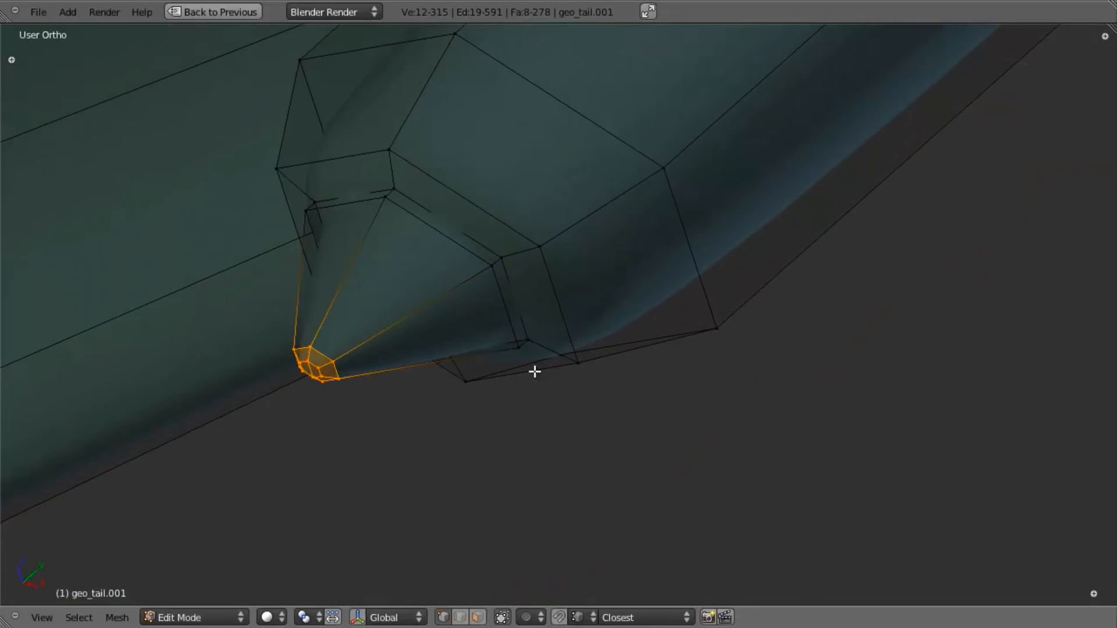
Add two supporting edge loops to the ring around the new tip, one near its inner edge and one near its outer edge.
{"action": "key", "text": "ctrl+r"}
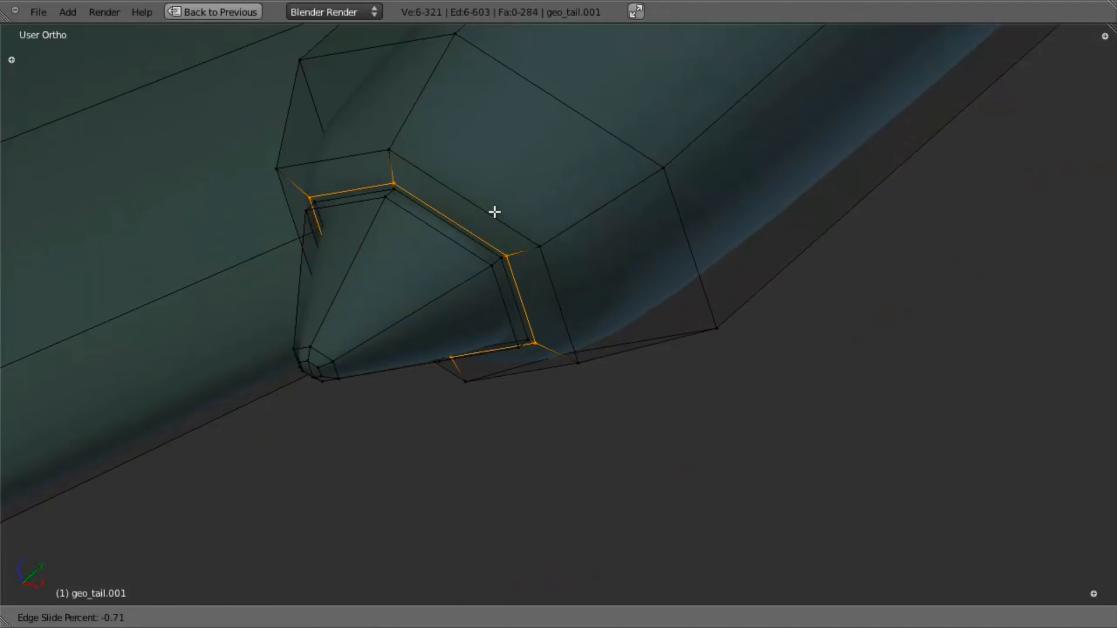
{"action": "left_click", "coordinate": [493, 212]}
{"action": "key", "text": "ctrl+r"}
{"action": "left_click", "coordinate": [527, 249]}
{"action": "left_click", "coordinate": [545, 281]}
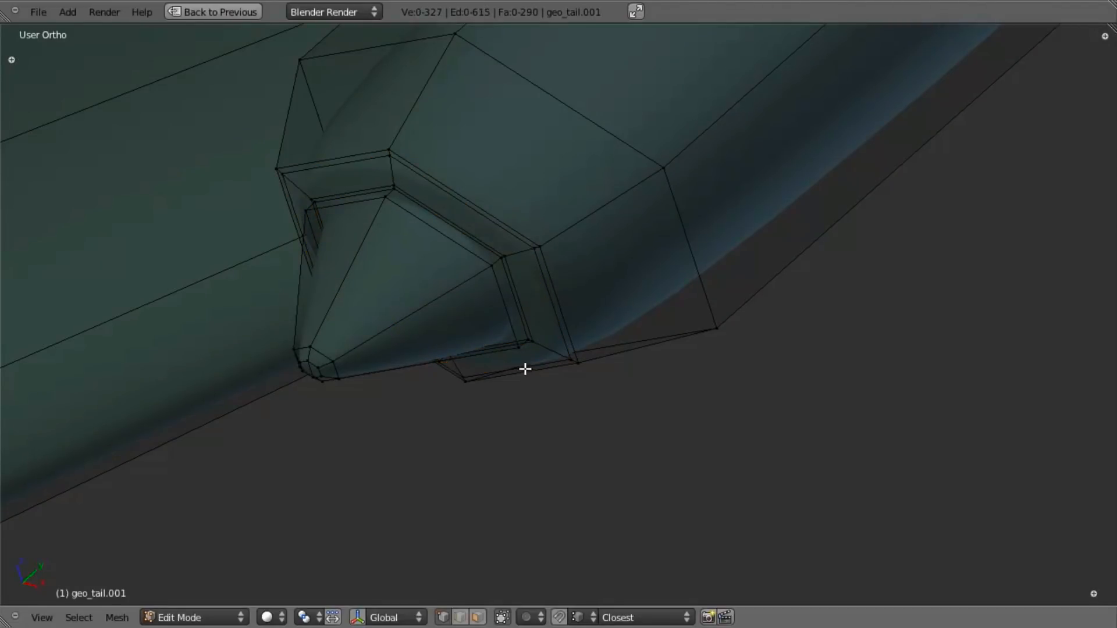
{"action": "key", "text": "Tab"}
{"action": "scroll", "coordinate": [523, 349], "scroll_direction": "down", "scroll_amount": 10}
{"action": "middle_click_drag", "start_coordinate": [528, 426], "coordinate": [606, 457]}
{"action": "scroll", "coordinate": [606, 457], "scroll_direction": "up", "scroll_amount": 6}
{"action": "key", "text": "Tab"}
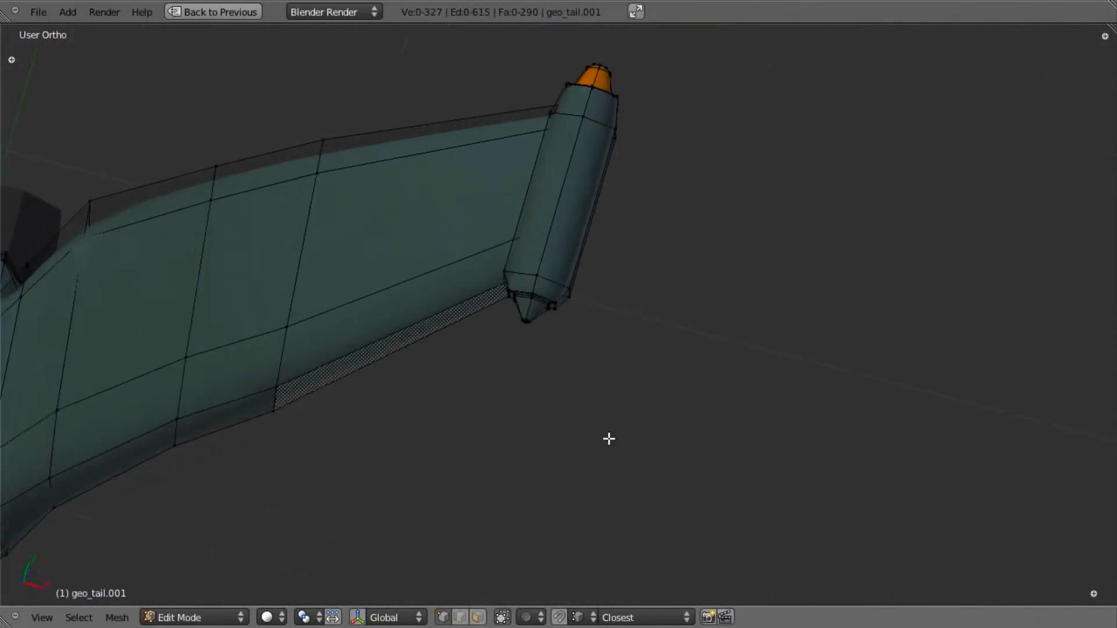
Select the narrow tip's vertices in wireframe, move them along Y closer to the pod and scale them up.
{"action": "scroll", "coordinate": [456, 367], "scroll_direction": "up", "scroll_amount": 6}
{"action": "key", "text": "z"}
{"action": "key", "text": "b"}
{"action": "left_click_drag", "start_coordinate": [326, 291], "coordinate": [456, 406]}
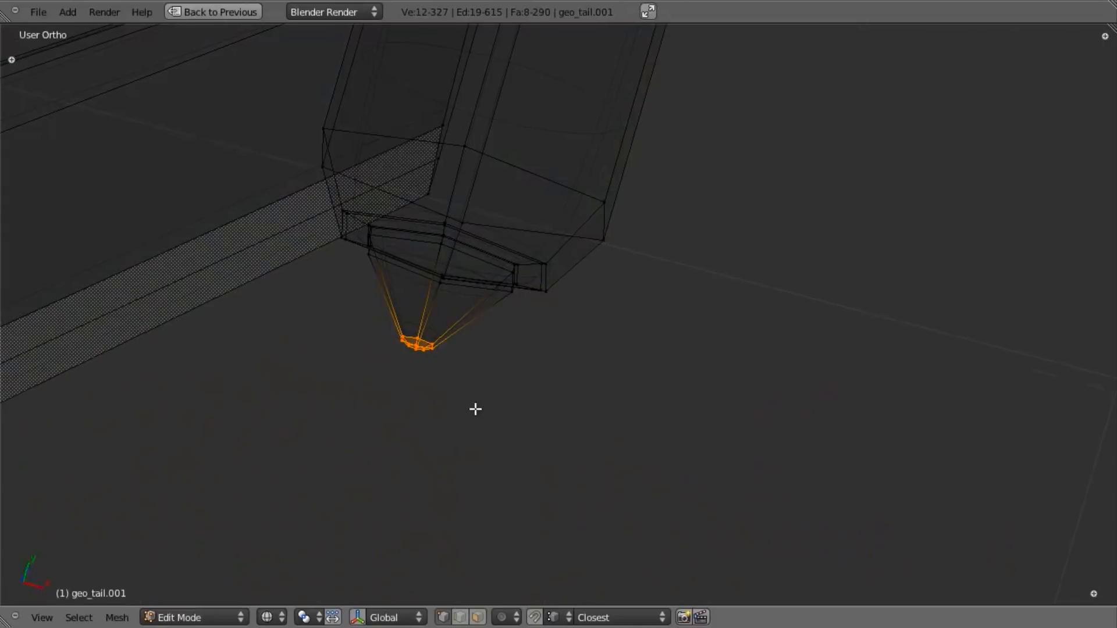
{"action": "key", "text": "KP_3"}
{"action": "scroll", "coordinate": [576, 419], "scroll_direction": "down", "scroll_amount": 8}
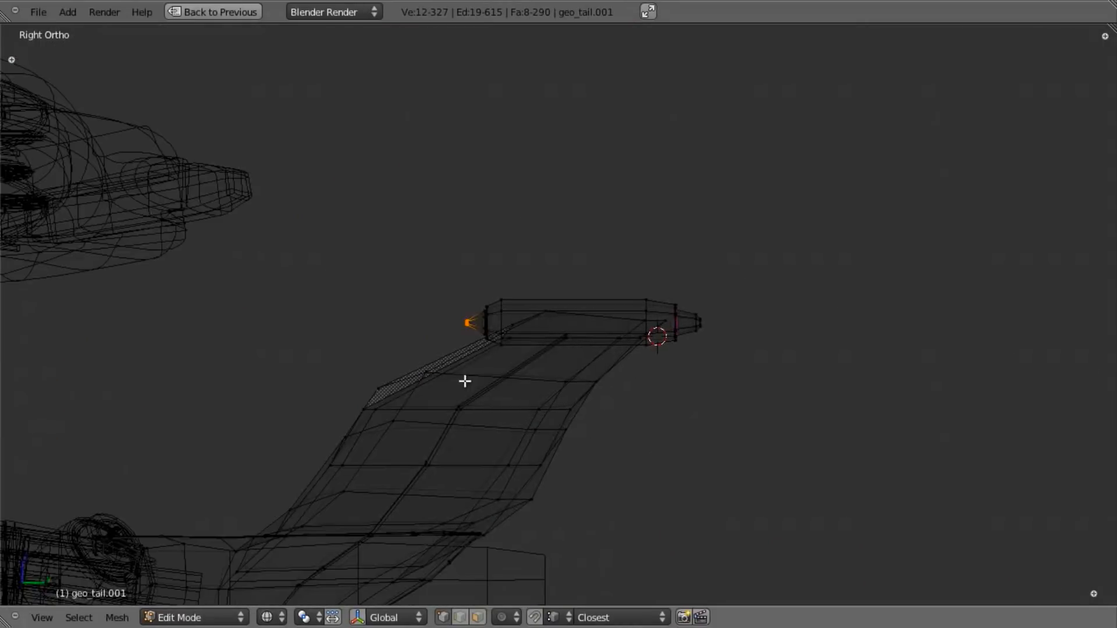
{"action": "scroll", "coordinate": [465, 381], "scroll_direction": "up", "scroll_amount": 8}
{"action": "key", "text": "g"}
{"action": "key", "text": "y"}
{"action": "left_click", "coordinate": [392, 403]}
{"action": "key", "text": "s"}
{"action": "left_click", "coordinate": [614, 112]}
Flatten the pod's tip along Y, adjust its position along Y and scale it slightly larger.
{"action": "key", "text": "s"}
{"action": "key", "text": "y"}
{"action": "left_click", "coordinate": [430, 197]}
{"action": "key", "text": "g"}
{"action": "key", "text": "y"}
{"action": "left_click", "coordinate": [444, 197]}
{"action": "key", "text": "s"}
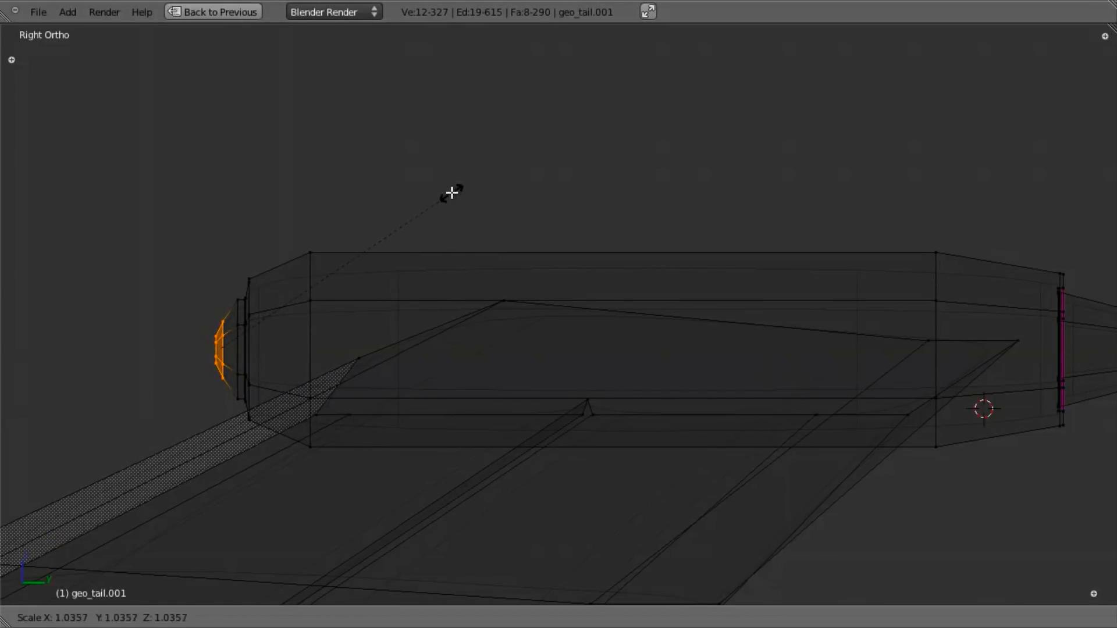
{"action": "left_click", "coordinate": [452, 194]}
Examine the smoothed tail and its reshaped tip pod in Object Mode from several angles.
{"action": "key", "text": "z"}
{"action": "key", "text": "Tab"}
{"action": "scroll", "coordinate": [452, 196], "scroll_direction": "down", "scroll_amount": 5}
{"action": "middle_click_drag", "start_coordinate": [528, 248], "coordinate": [636, 283]}
{"action": "scroll", "coordinate": [574, 194], "scroll_direction": "down", "scroll_amount": 4}
{"action": "middle_click_drag", "start_coordinate": [573, 194], "coordinate": [556, 481]}
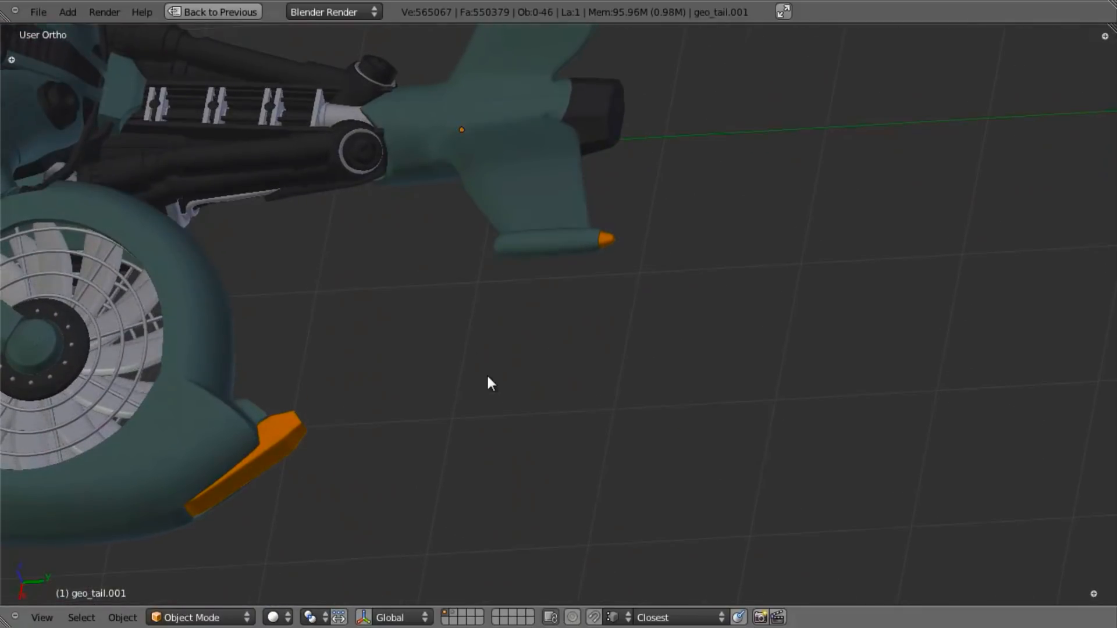
{"action": "middle_click_drag", "start_coordinate": [467, 385], "coordinate": [493, 364]}
{"action": "scroll", "coordinate": [537, 471], "scroll_direction": "up", "scroll_amount": 3}
Add an edge loop around the tail fin's root and slide it tight against the body junction.
{"action": "key", "text": "Tab"}
{"action": "scroll", "coordinate": [493, 364], "scroll_direction": "up", "scroll_amount": 2}
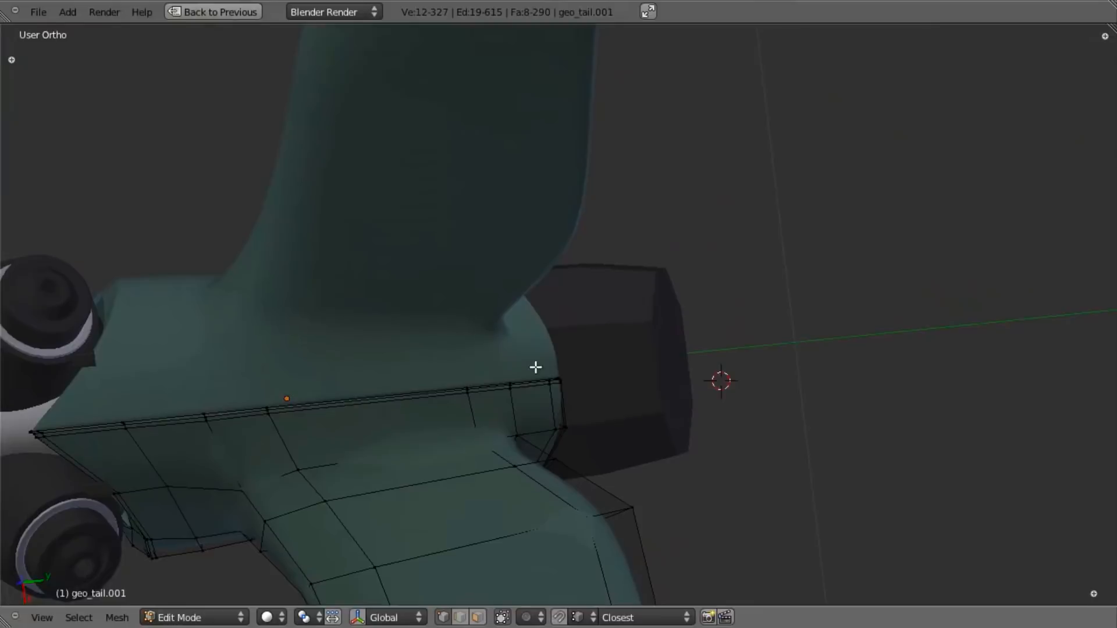
{"action": "middle_click_drag", "start_coordinate": [516, 424], "coordinate": [555, 321], "text": "shift"}
{"action": "scroll", "coordinate": [582, 389], "scroll_direction": "up", "scroll_amount": 3}
{"action": "key", "text": "ctrl+r"}
{"action": "left_click", "coordinate": [553, 380]}
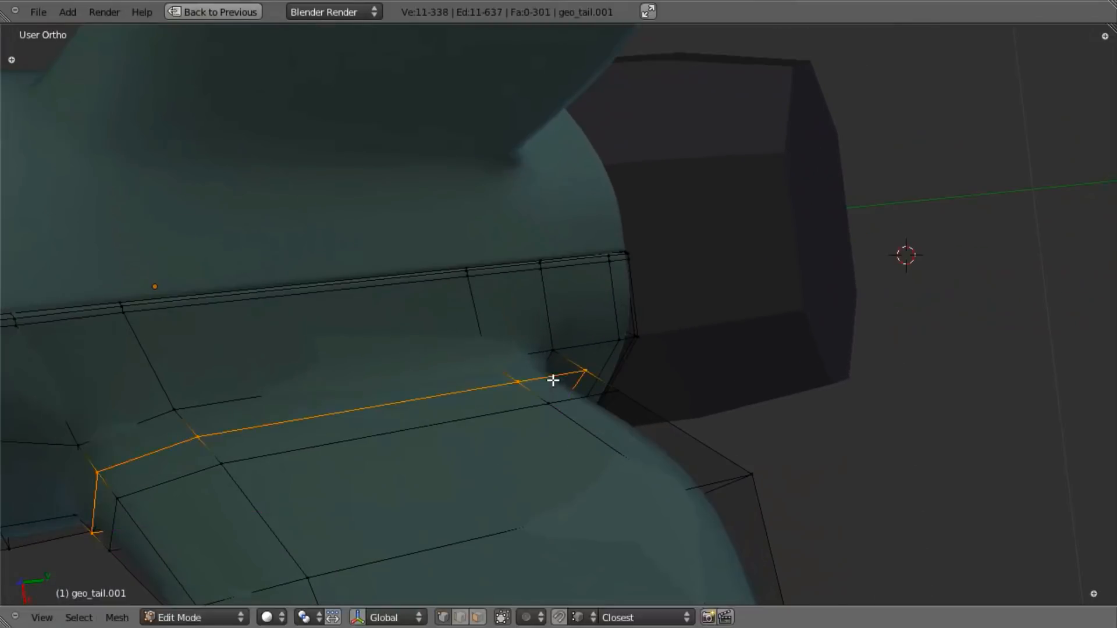
{"action": "left_click", "coordinate": [541, 352]}
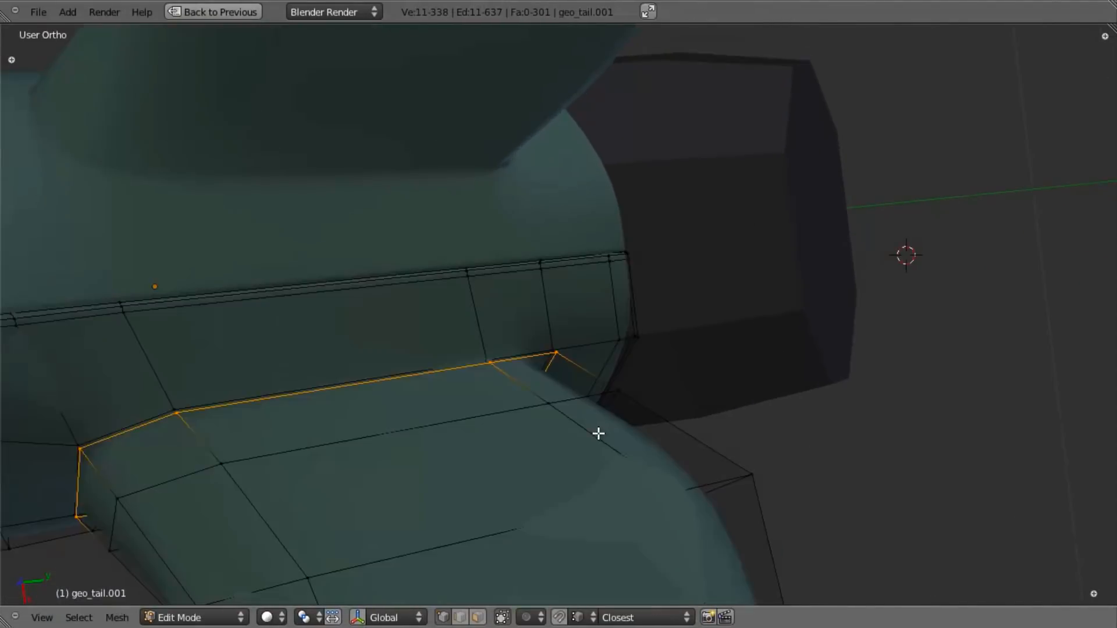
Sink a new middle loop into a groove along the fin root, and add a supporting loop beside it on the fin.
{"action": "scroll", "coordinate": [599, 428], "scroll_direction": "up", "scroll_amount": 2}
{"action": "scroll", "coordinate": [597, 431], "scroll_direction": "up", "scroll_amount": 1}
{"action": "key", "text": "ctrl+r"}
{"action": "left_click", "coordinate": [545, 446]}
{"action": "right_click", "coordinate": [545, 446]}
{"action": "key", "text": "alt+s"}
{"action": "key", "text": "Escape"}
{"action": "key", "text": "ctrl+r"}
{"action": "left_click", "coordinate": [600, 478]}
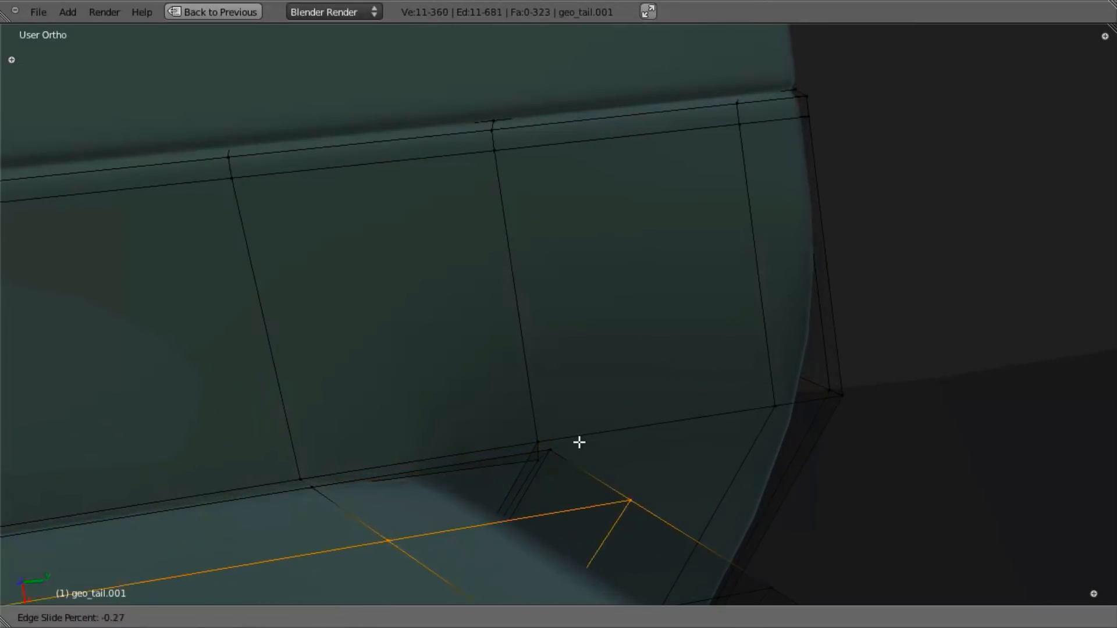
{"action": "left_click", "coordinate": [545, 394]}
{"action": "key", "text": "Tab"}
{"action": "scroll", "coordinate": [599, 461], "scroll_direction": "down", "scroll_amount": 5}
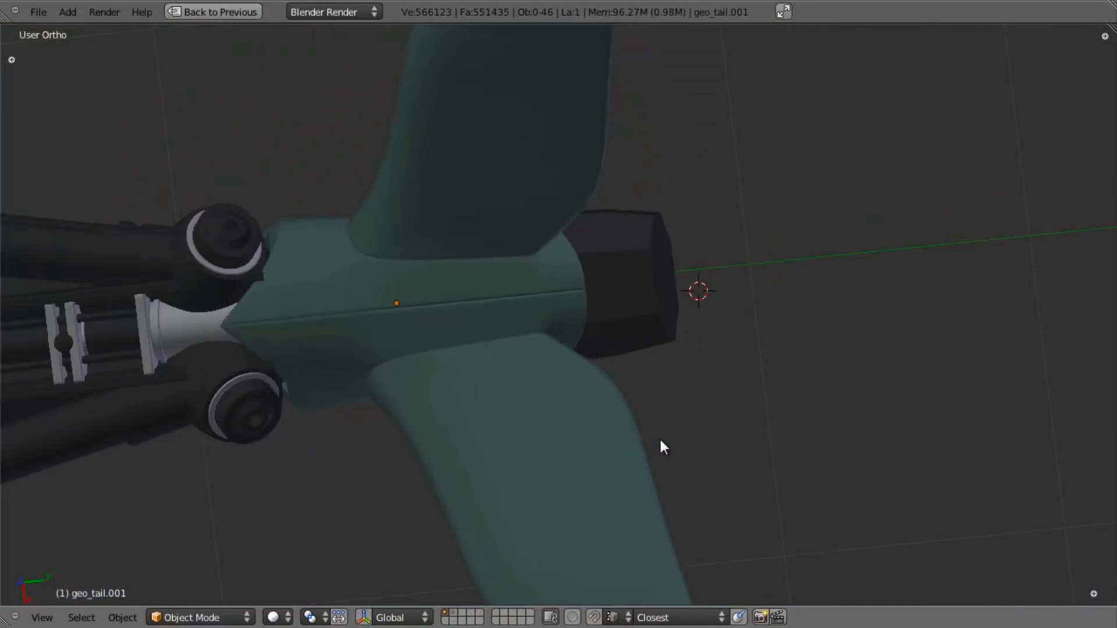
Add a lengthwise edge loop along the tail fin's underside and slide it toward the trailing edge.
{"action": "scroll", "coordinate": [662, 442], "scroll_direction": "down", "scroll_amount": 4}
{"action": "middle_click_drag", "start_coordinate": [663, 411], "coordinate": [528, 234]}
{"action": "scroll", "coordinate": [512, 220], "scroll_direction": "up", "scroll_amount": 3}
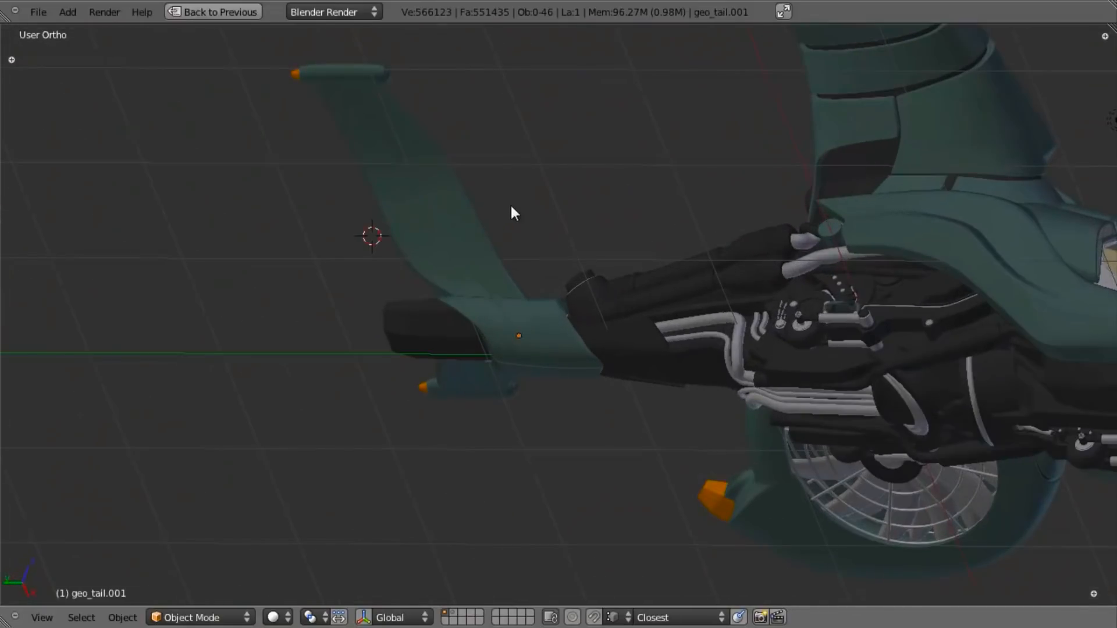
{"action": "scroll", "coordinate": [469, 254], "scroll_direction": "up", "scroll_amount": 3}
{"action": "key", "text": "Tab"}
{"action": "scroll", "coordinate": [586, 382], "scroll_direction": "up", "scroll_amount": 4}
{"action": "middle_click_drag", "start_coordinate": [550, 479], "coordinate": [572, 331]}
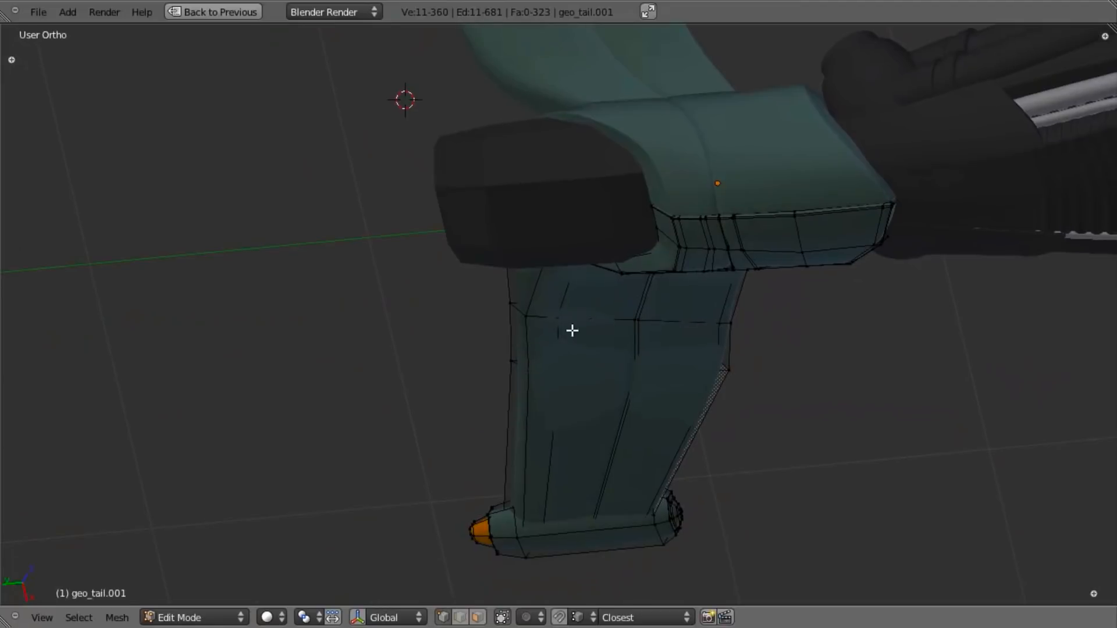
{"action": "key", "text": "ctrl+r"}
{"action": "left_click", "coordinate": [538, 319]}
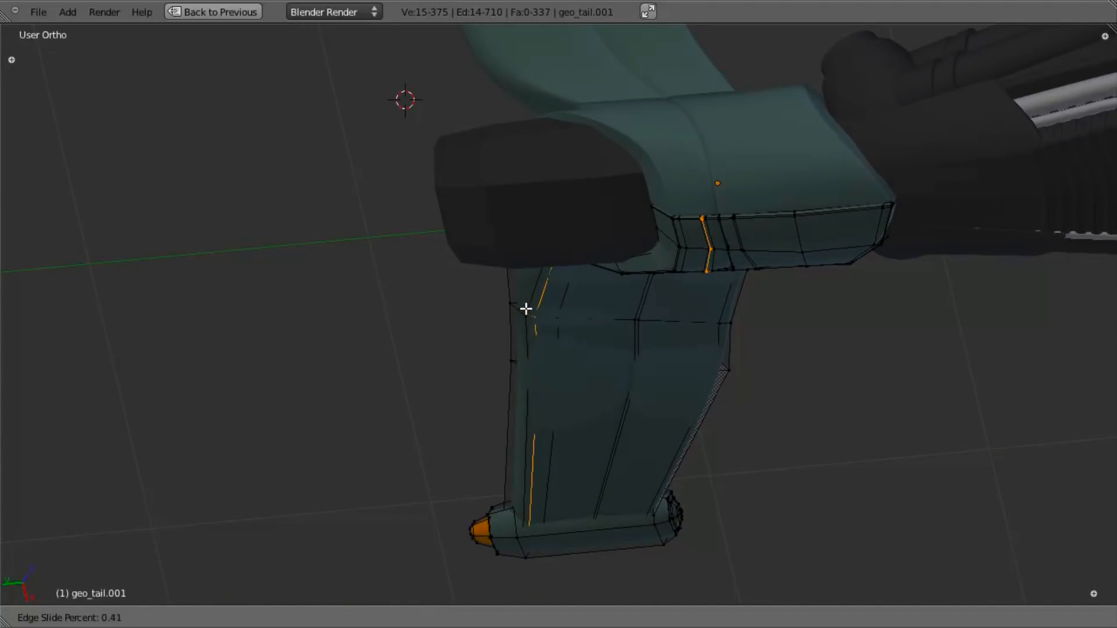
{"action": "left_click", "coordinate": [519, 305]}
Add a second lengthwise edge loop within the fin's trailing-edge strip and slide it toward the strip's other edge.
{"action": "middle_click_drag", "start_coordinate": [544, 351], "coordinate": [841, 479]}
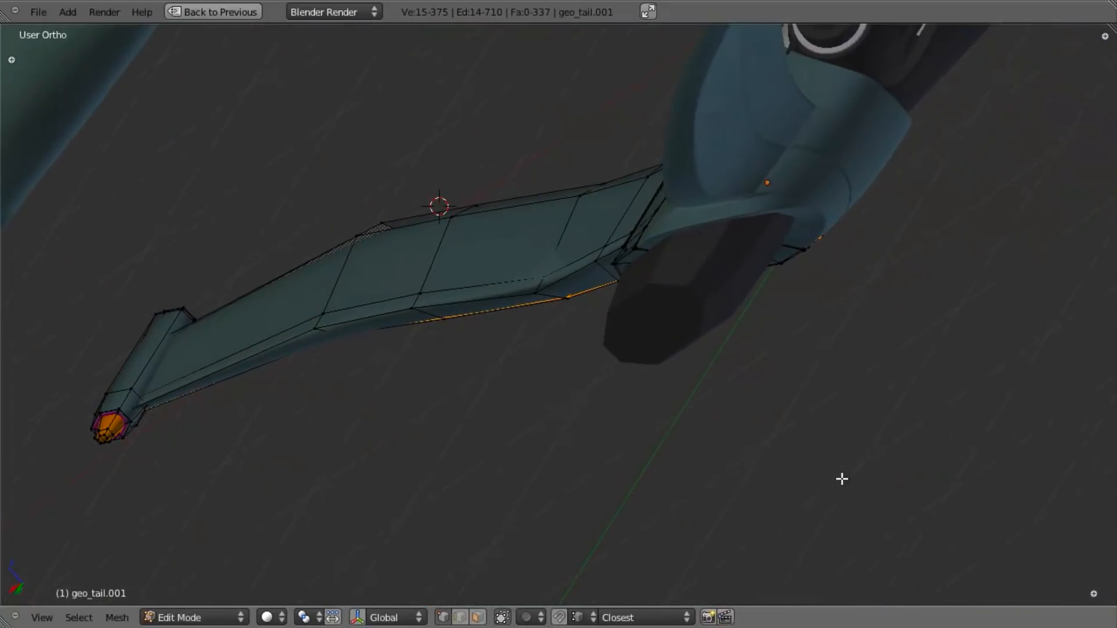
{"action": "middle_click_drag", "start_coordinate": [503, 320], "coordinate": [528, 264]}
{"action": "key", "text": "ctrl+r"}
{"action": "left_click", "coordinate": [538, 262]}
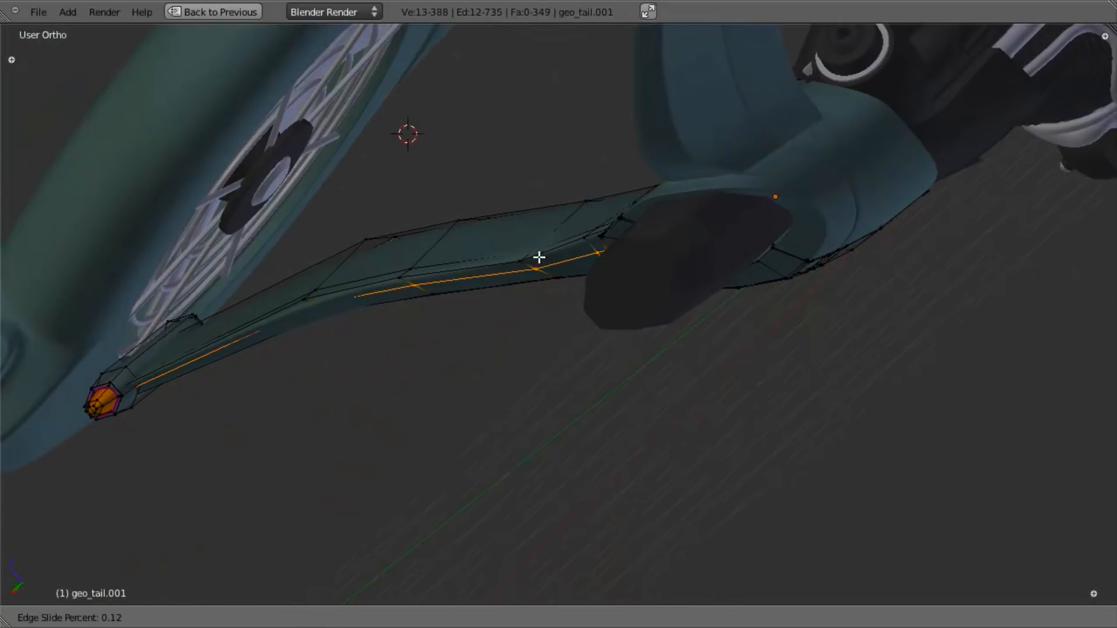
{"action": "left_click", "coordinate": [536, 252]}
{"action": "key", "text": "Tab"}
Select the dark block at the tail's end, show the model in wireframe from the top and restore the full editor layout.
{"action": "middle_click_drag", "start_coordinate": [536, 252], "coordinate": [656, 329]}
{"action": "right_click", "coordinate": [655, 254]}
{"action": "key", "text": "z"}
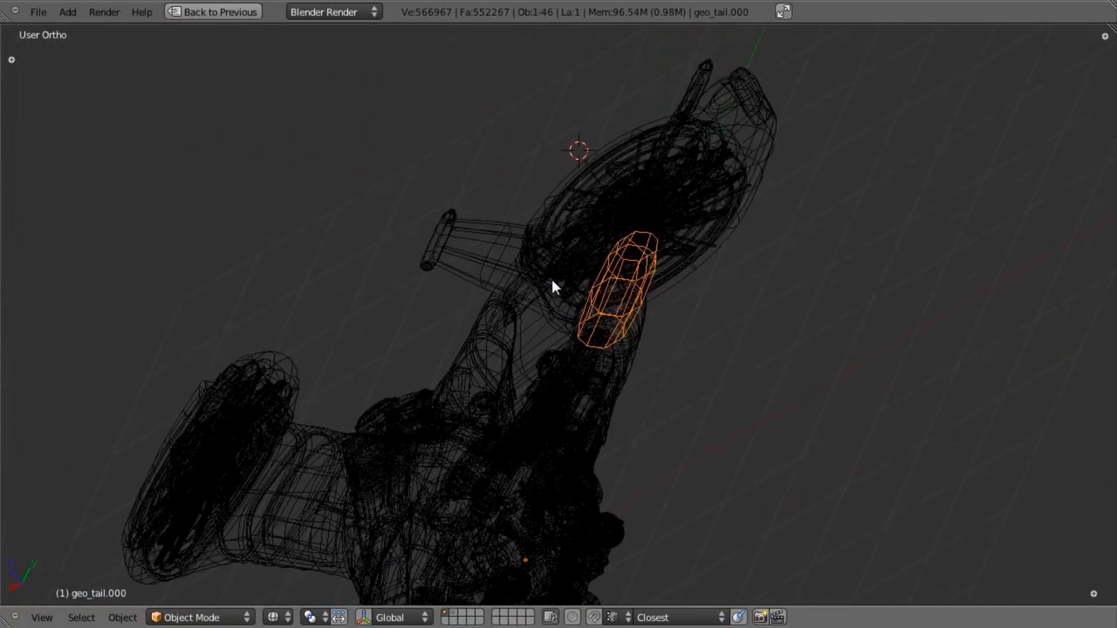
{"action": "scroll", "coordinate": [551, 278], "scroll_direction": "up", "scroll_amount": 4}
{"action": "key", "text": "KP_7"}
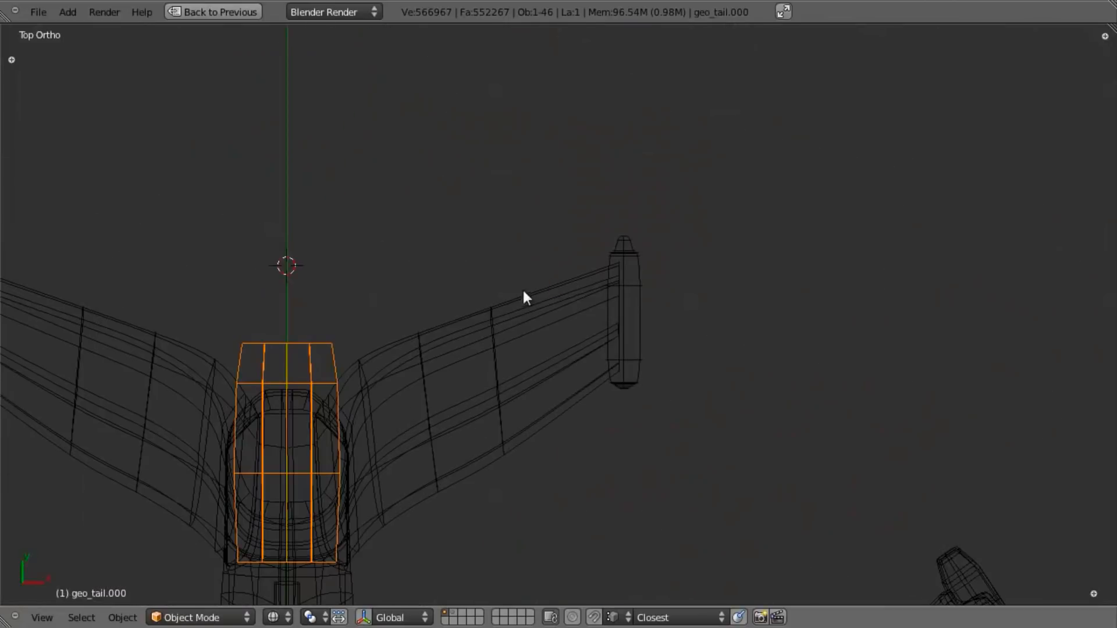
{"action": "key", "text": "ctrl+Up"}
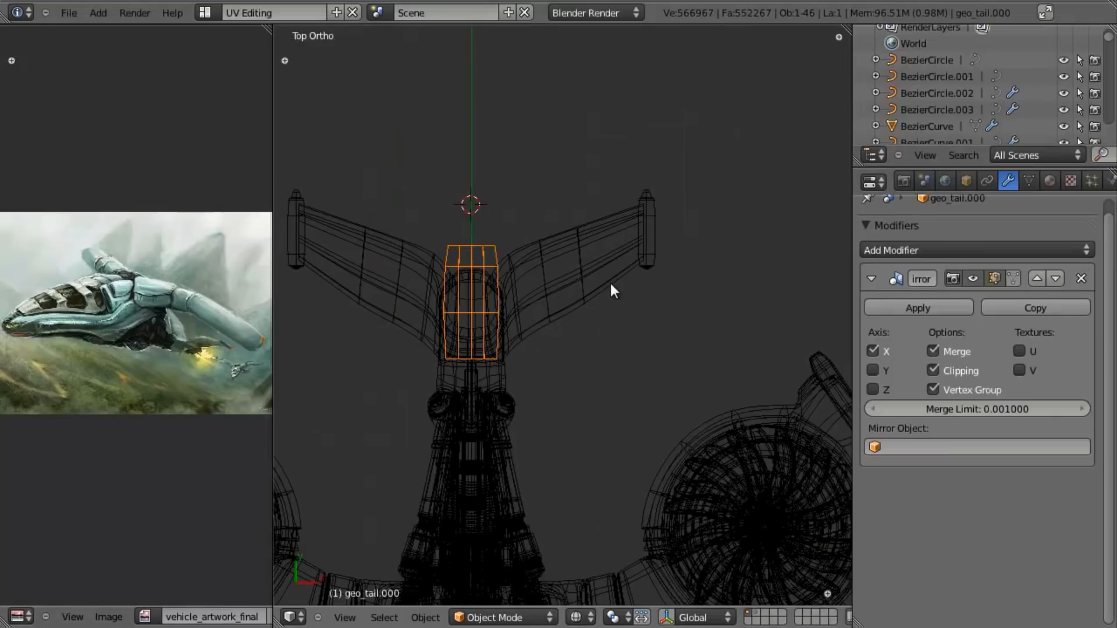
Set the tail-end block's origin at the 3D cursor in the middle of the block.
{"action": "key", "text": "ctrl+Up"}
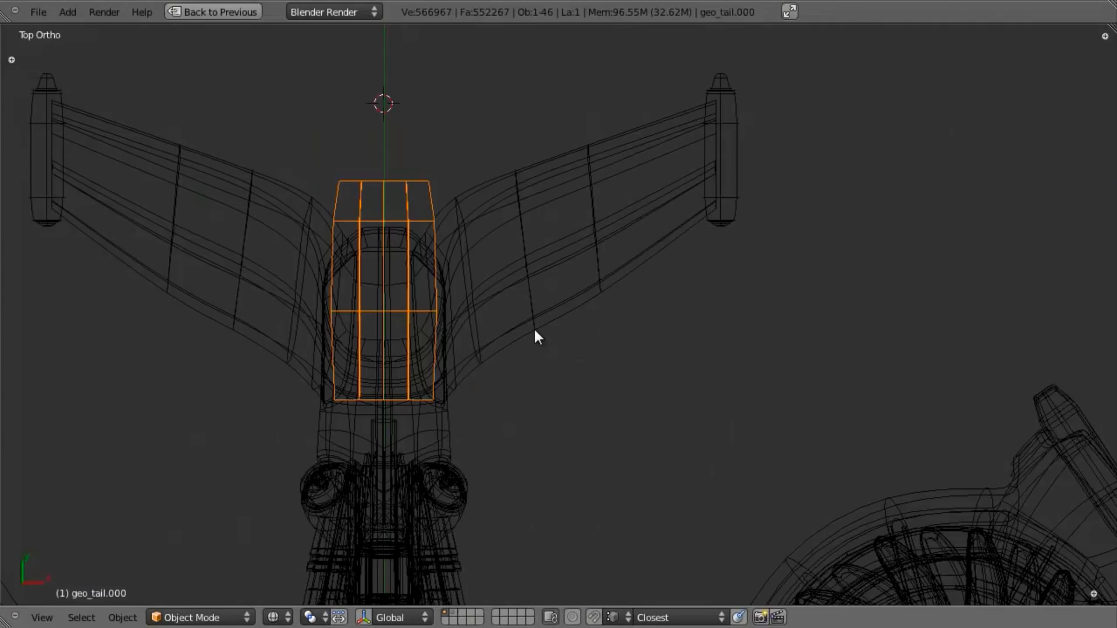
{"action": "key", "text": "KP_3"}
{"action": "middle_click_drag", "start_coordinate": [570, 274], "coordinate": [504, 345]}
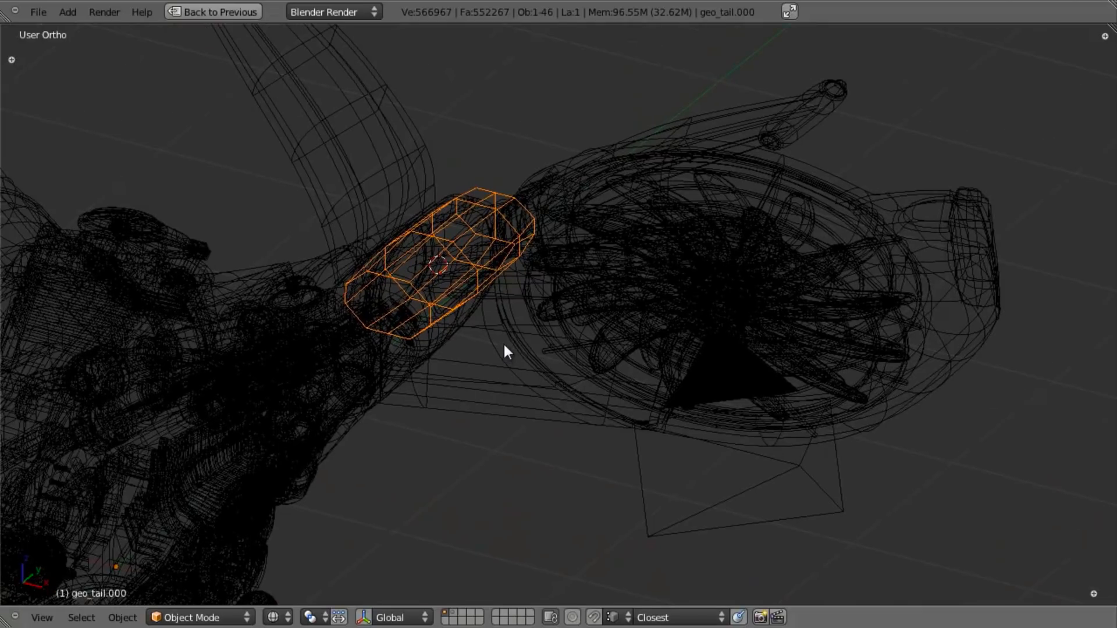
{"action": "key", "text": "ctrl+shift+alt+c"}
{"action": "left_click", "coordinate": [504, 344]}
{"action": "middle_click_drag", "start_coordinate": [504, 343], "coordinate": [451, 251]}
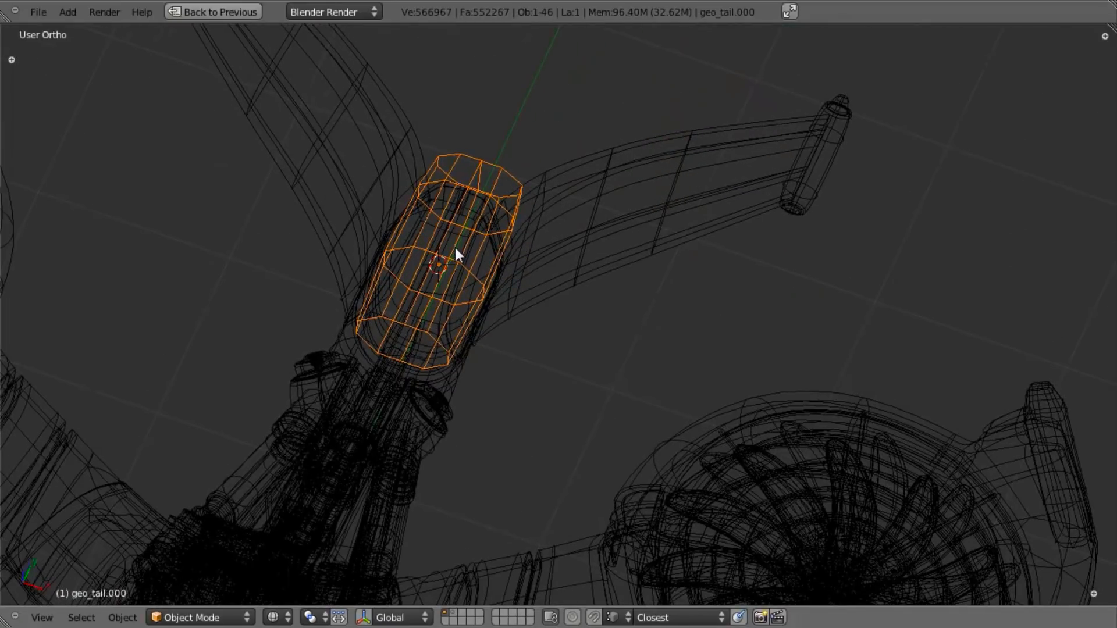
Delete all the vertices of the tail-end block, keeping the emptied object in Edit Mode.
{"action": "key", "text": "KP_3"}
{"action": "key", "text": "KP_1"}
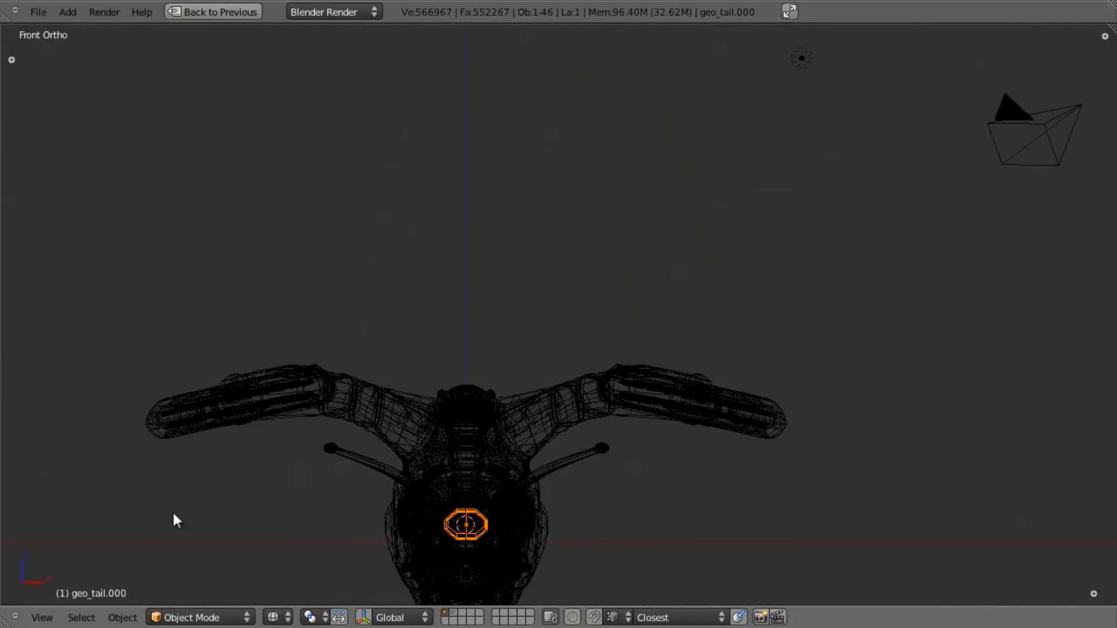
{"action": "key", "text": "KP_3"}
{"action": "middle_click_drag", "start_coordinate": [483, 414], "coordinate": [198, 212], "text": "shift"}
{"action": "scroll", "coordinate": [395, 282], "scroll_direction": "up", "scroll_amount": 7}
{"action": "middle_click_drag", "start_coordinate": [438, 287], "coordinate": [796, 246], "text": "shift"}
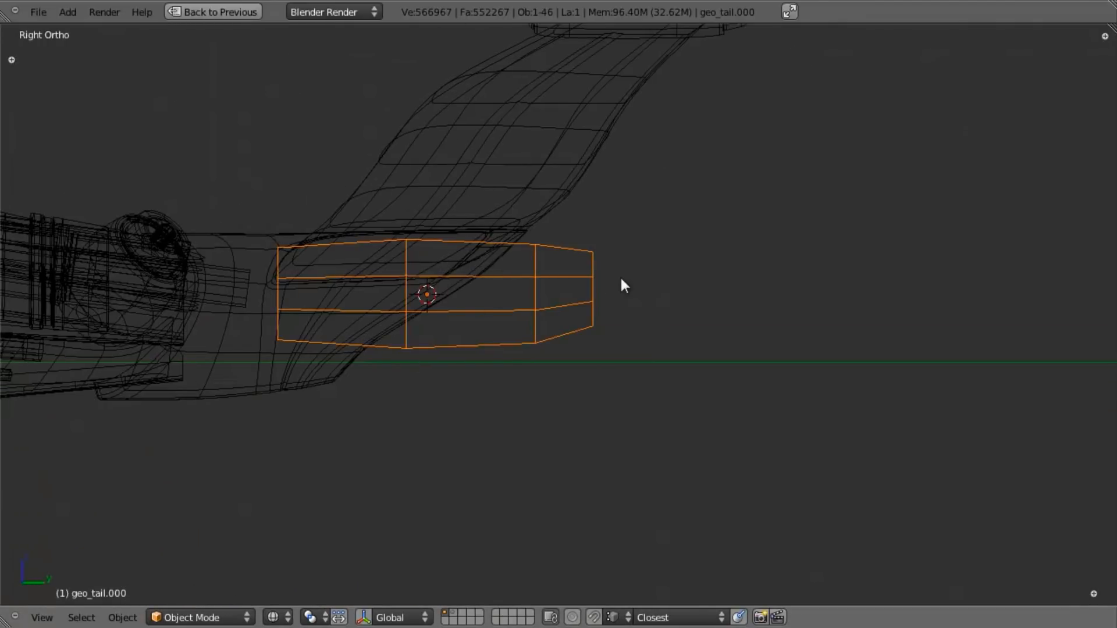
{"action": "key", "text": "Tab"}
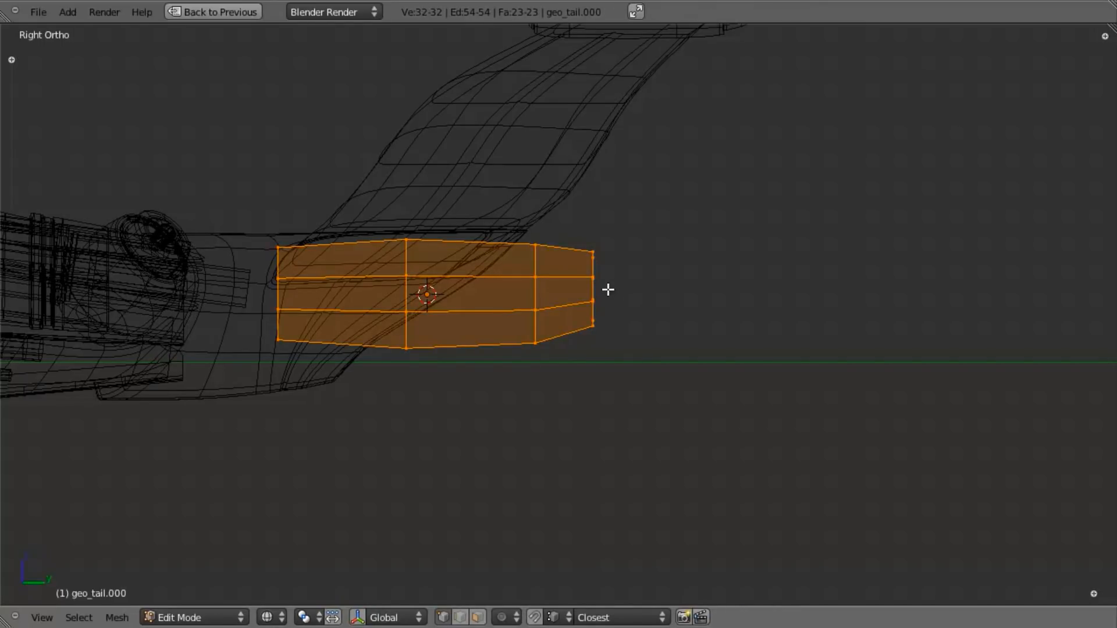
{"action": "key", "text": "x"}
{"action": "left_click", "coordinate": [607, 175]}
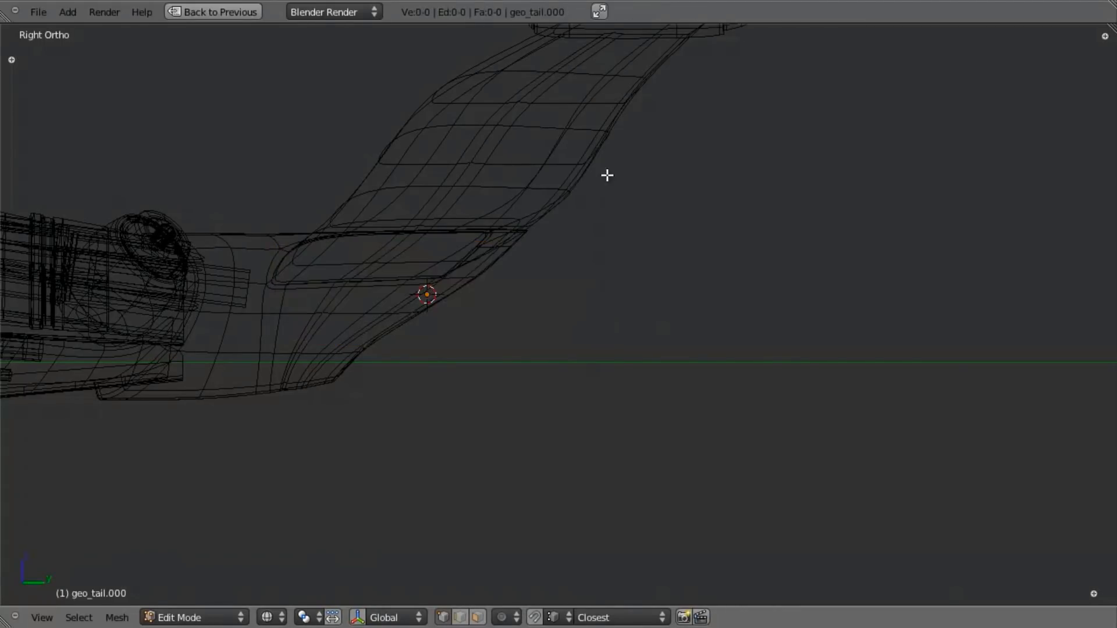
Turn on the background reference images for the top wireframe view of the vehicle.
{"action": "key", "text": "KP_7"}
{"action": "middle_click_drag", "start_coordinate": [399, 401], "coordinate": [707, 330], "text": "shift"}
{"action": "key", "text": "z"}
{"action": "scroll", "coordinate": [641, 411], "scroll_direction": "down", "scroll_amount": 5}
{"action": "key", "text": "shift+space"}
{"action": "scroll", "coordinate": [640, 414], "scroll_direction": "down", "scroll_amount": 2}
{"action": "key", "text": "z"}
{"action": "scroll", "coordinate": [641, 419], "scroll_direction": "up", "scroll_amount": 3}
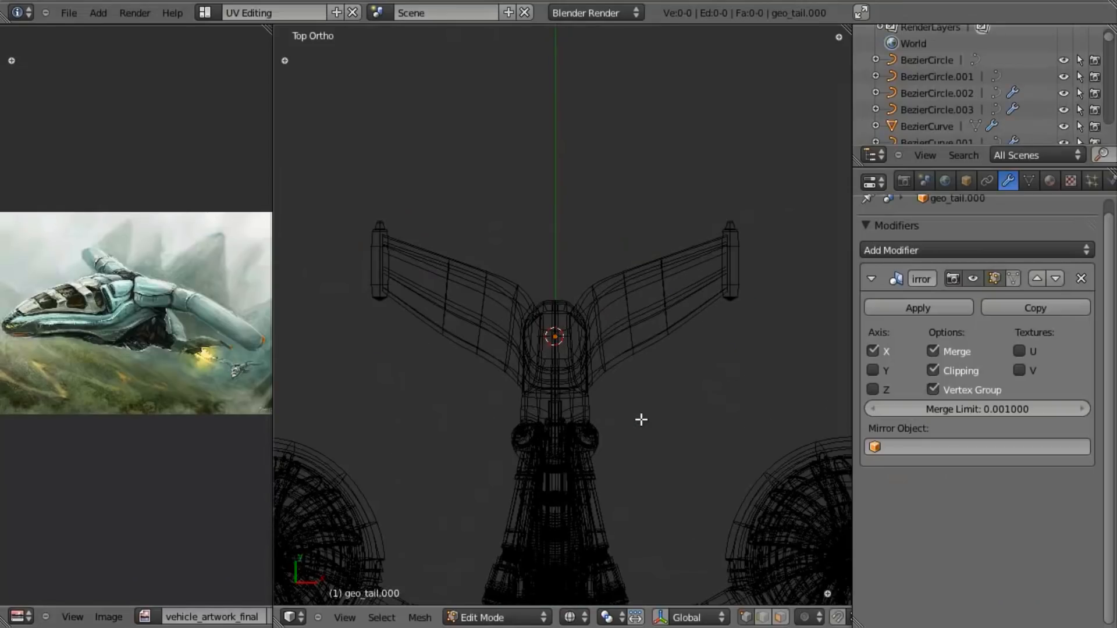
{"action": "key", "text": "n"}
{"action": "scroll", "coordinate": [769, 410], "scroll_direction": "down", "scroll_amount": 10}
{"action": "scroll", "coordinate": [769, 409], "scroll_direction": "down", "scroll_amount": 5}
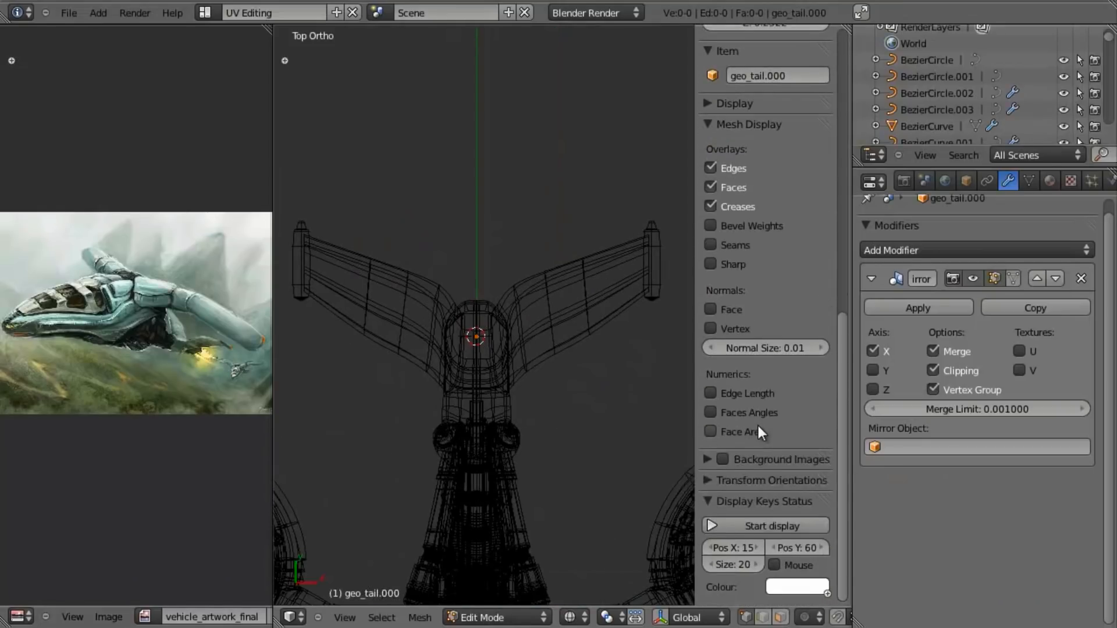
{"action": "left_click", "coordinate": [710, 460]}
{"action": "scroll", "coordinate": [736, 483], "scroll_direction": "down", "scroll_amount": 1}
{"action": "left_click", "coordinate": [707, 428]}
{"action": "key", "text": "n"}
{"action": "scroll", "coordinate": [531, 351], "scroll_direction": "up", "scroll_amount": 3}
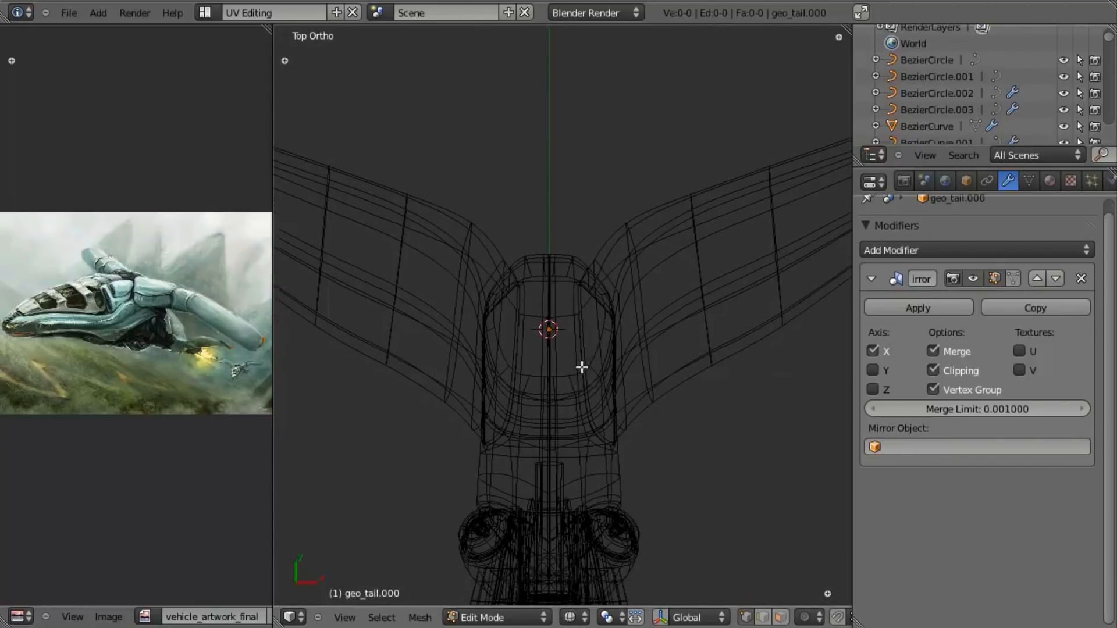
Narrow the reference image editor to widen the 3D view, and show the whole vehicle maximized in solid shading.
{"action": "scroll", "coordinate": [581, 369], "scroll_direction": "down", "scroll_amount": 2}
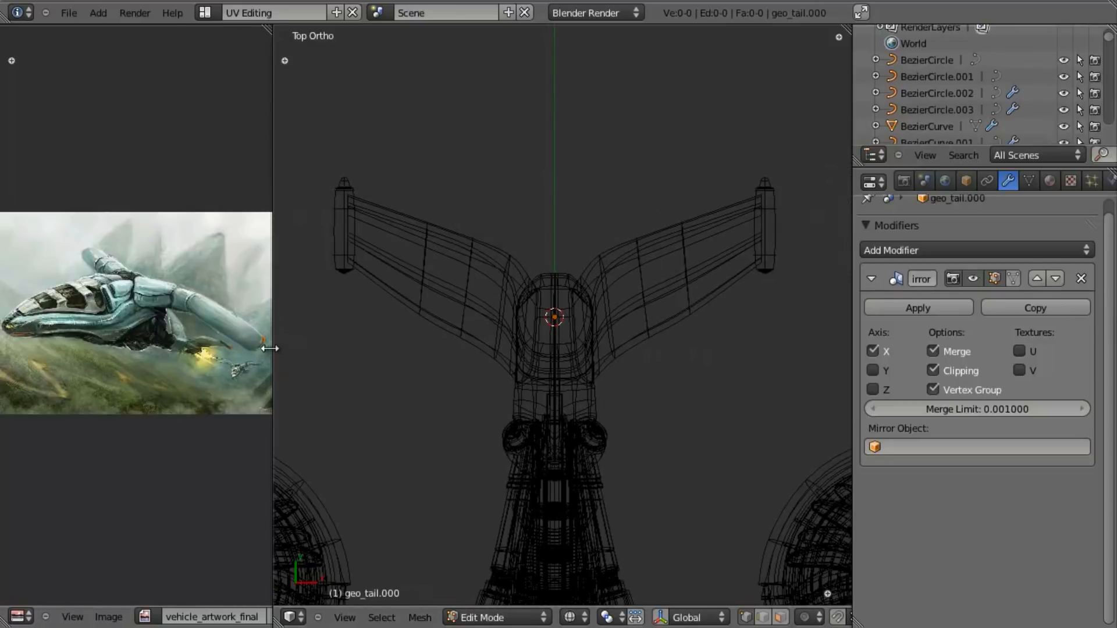
{"action": "left_click_drag", "start_coordinate": [273, 348], "coordinate": [122, 331]}
{"action": "scroll", "coordinate": [494, 407], "scroll_direction": "down", "scroll_amount": 6}
{"action": "middle_click_drag", "start_coordinate": [503, 423], "coordinate": [506, 329], "text": "shift"}
{"action": "middle_click_drag", "start_coordinate": [574, 346], "coordinate": [572, 374], "text": "shift"}
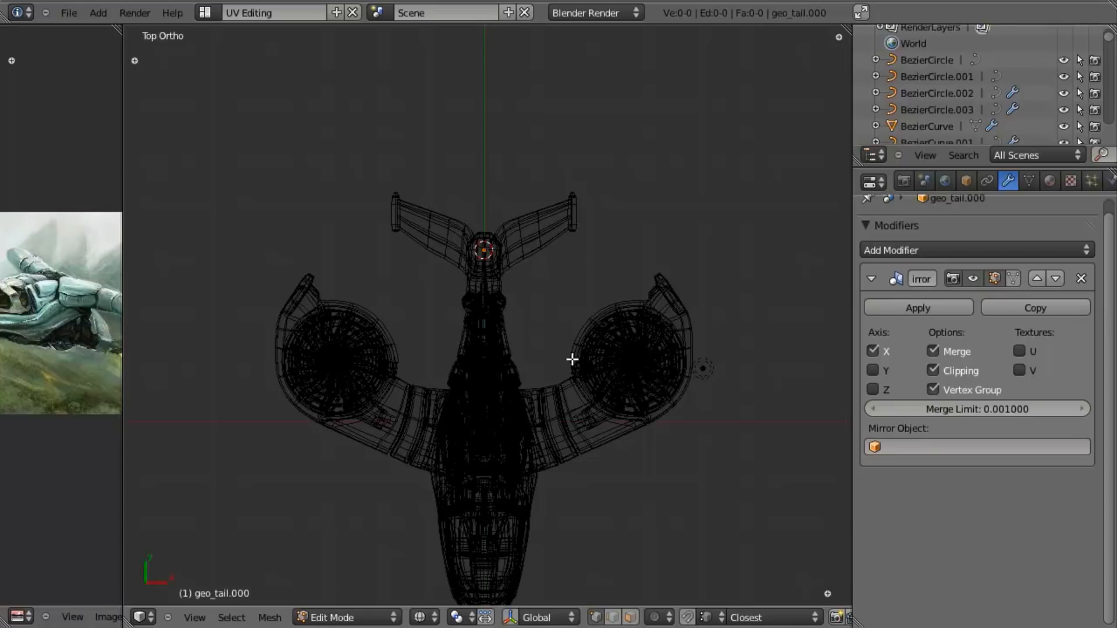
{"action": "key", "text": "ctrl+Up"}
{"action": "key", "text": "z"}
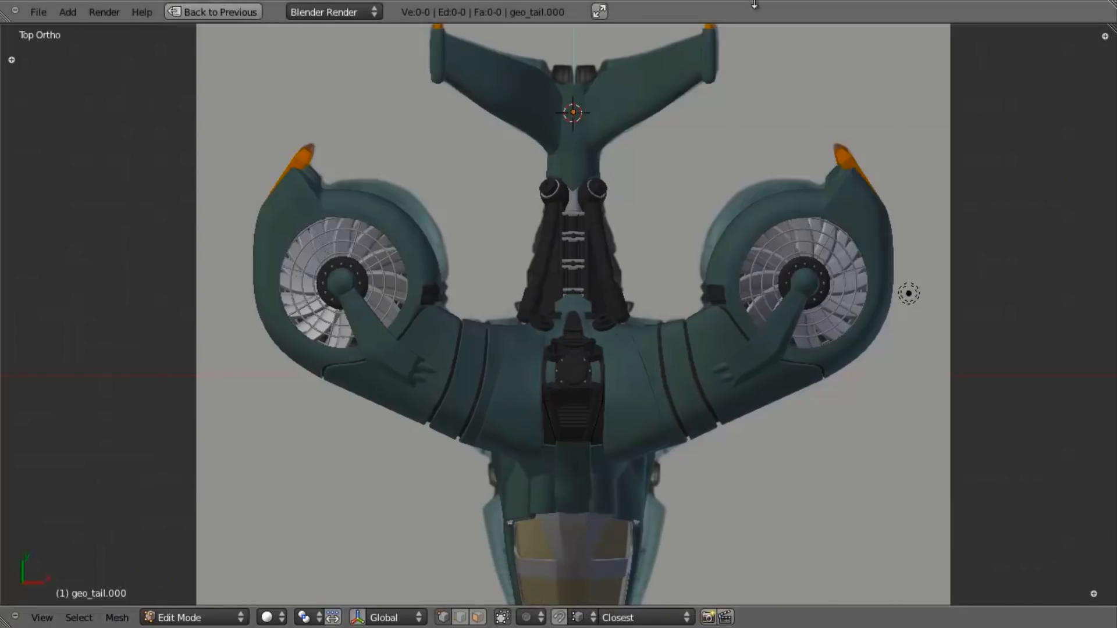
Examine the model against the top and side reference drawings, especially the dark exhaust nozzles at the tail's end.
{"action": "scroll", "coordinate": [713, 407], "scroll_direction": "up", "scroll_amount": 2}
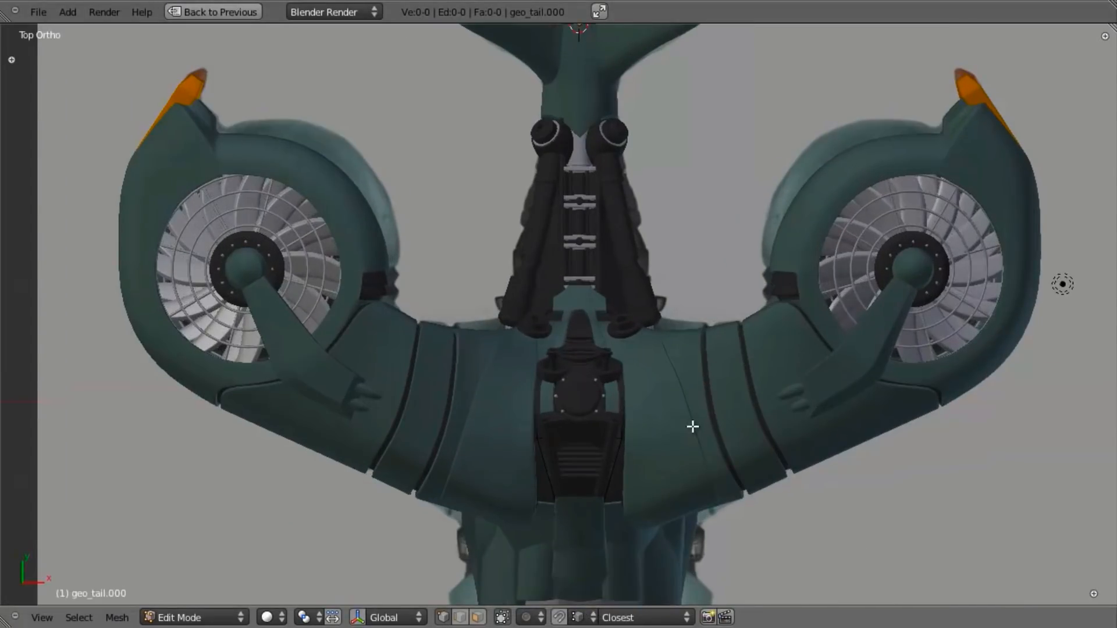
{"action": "middle_click_drag", "start_coordinate": [648, 460], "coordinate": [528, 408]}
{"action": "key", "text": "KP_3"}
{"action": "scroll", "coordinate": [599, 384], "scroll_direction": "up", "scroll_amount": 2}
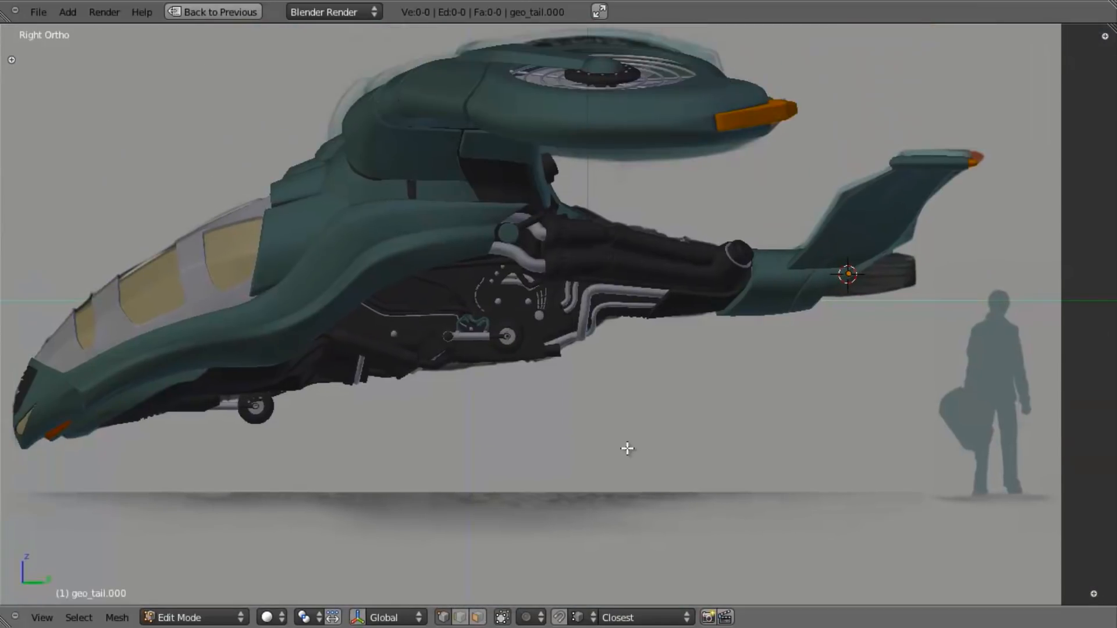
{"action": "scroll", "coordinate": [632, 379], "scroll_direction": "up", "scroll_amount": 3}
{"action": "middle_click_drag", "start_coordinate": [641, 309], "coordinate": [540, 288]}
{"action": "scroll", "coordinate": [581, 349], "scroll_direction": "down", "scroll_amount": 2}
{"action": "middle_click_drag", "start_coordinate": [545, 353], "coordinate": [602, 411]}
{"action": "scroll", "coordinate": [535, 280], "scroll_direction": "down", "scroll_amount": 2}
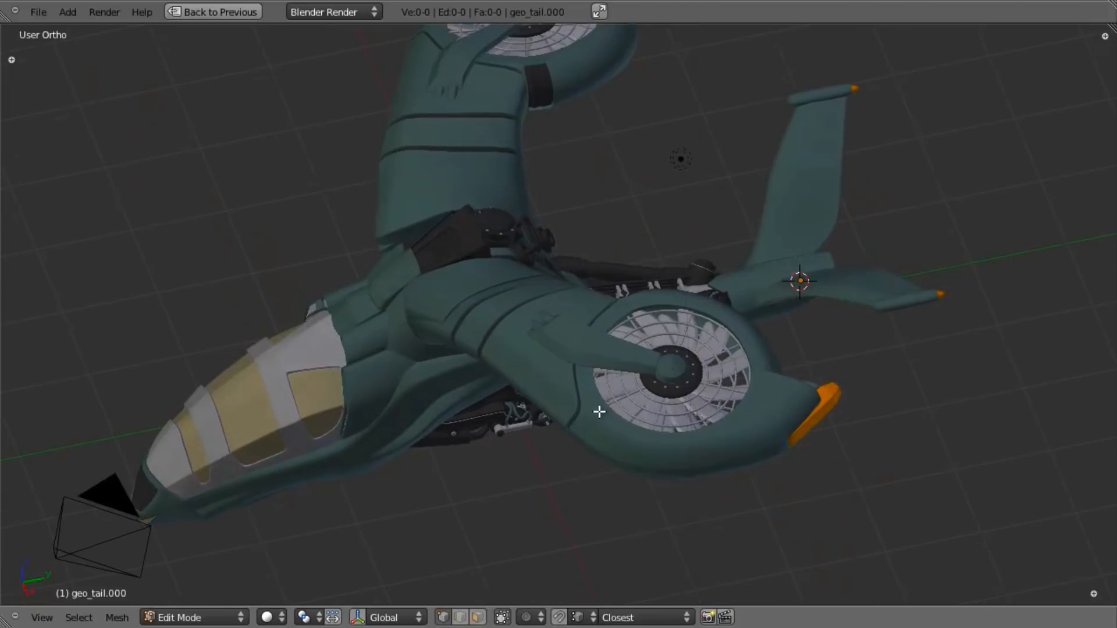
{"action": "key", "text": "KP_7"}
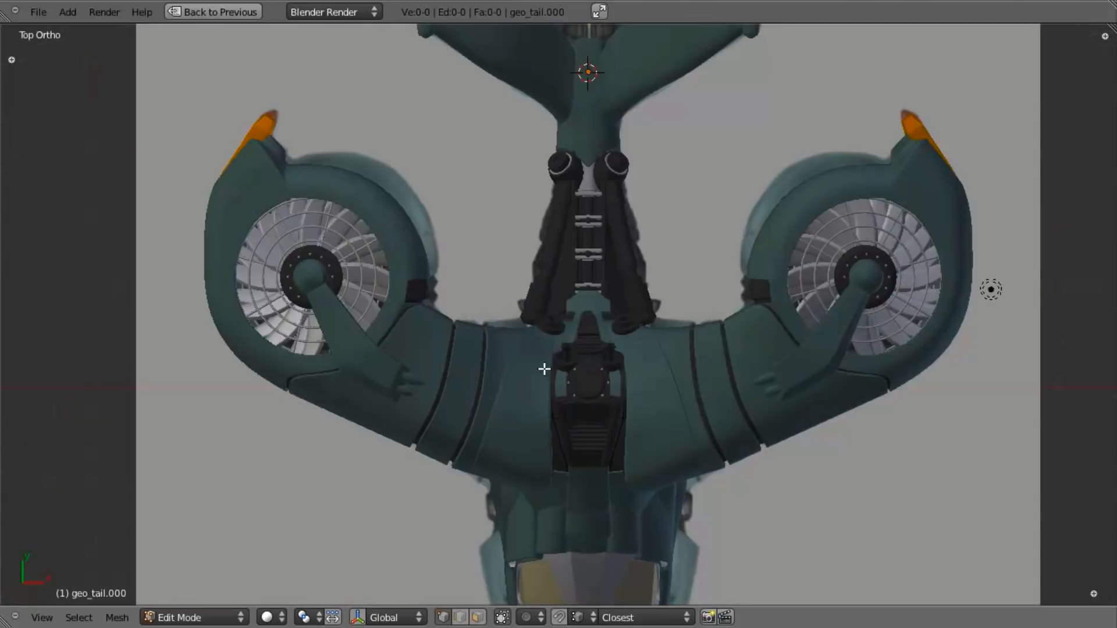
{"action": "scroll", "coordinate": [611, 289], "scroll_direction": "up", "scroll_amount": 5}
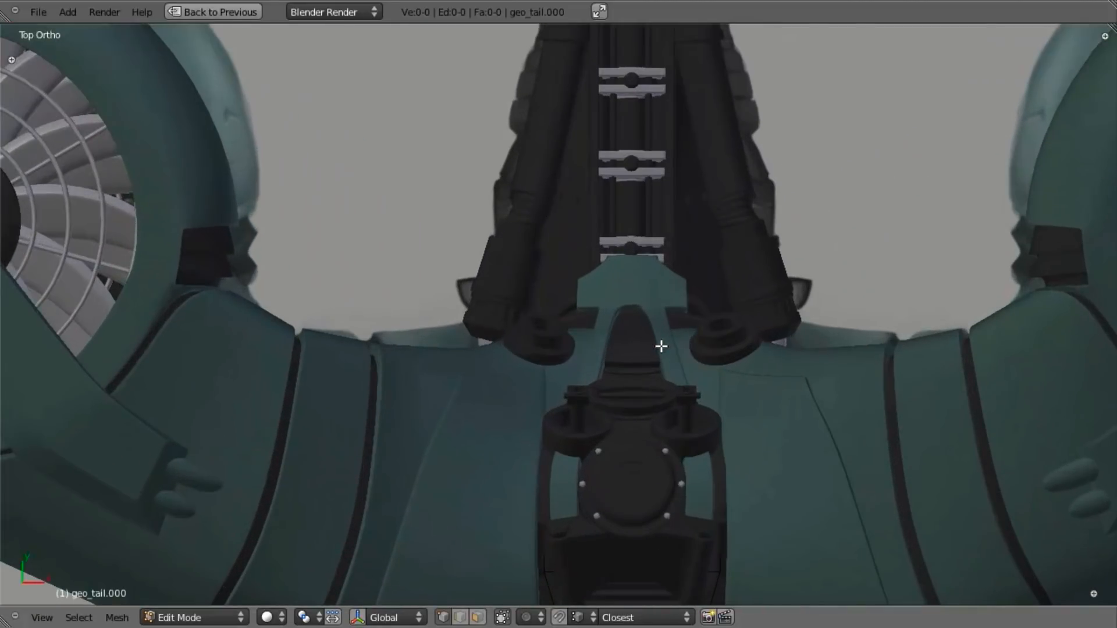
{"action": "scroll", "coordinate": [662, 346], "scroll_direction": "down", "scroll_amount": 2}
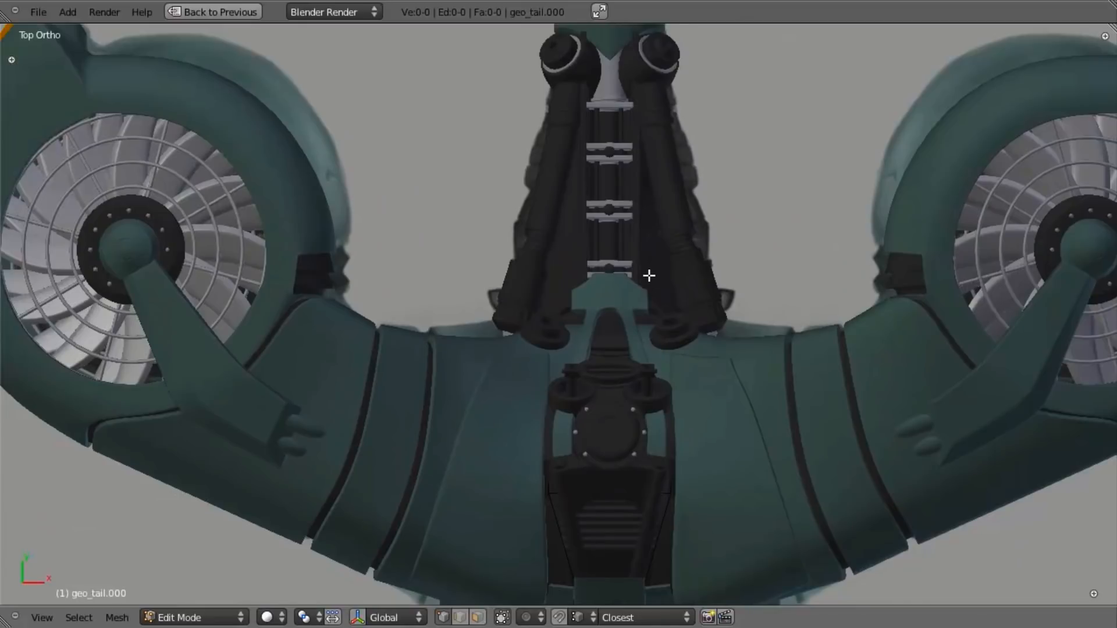
{"action": "scroll", "coordinate": [650, 275], "scroll_direction": "up", "scroll_amount": 6, "text": "shift"}
{"action": "key", "text": "z"}
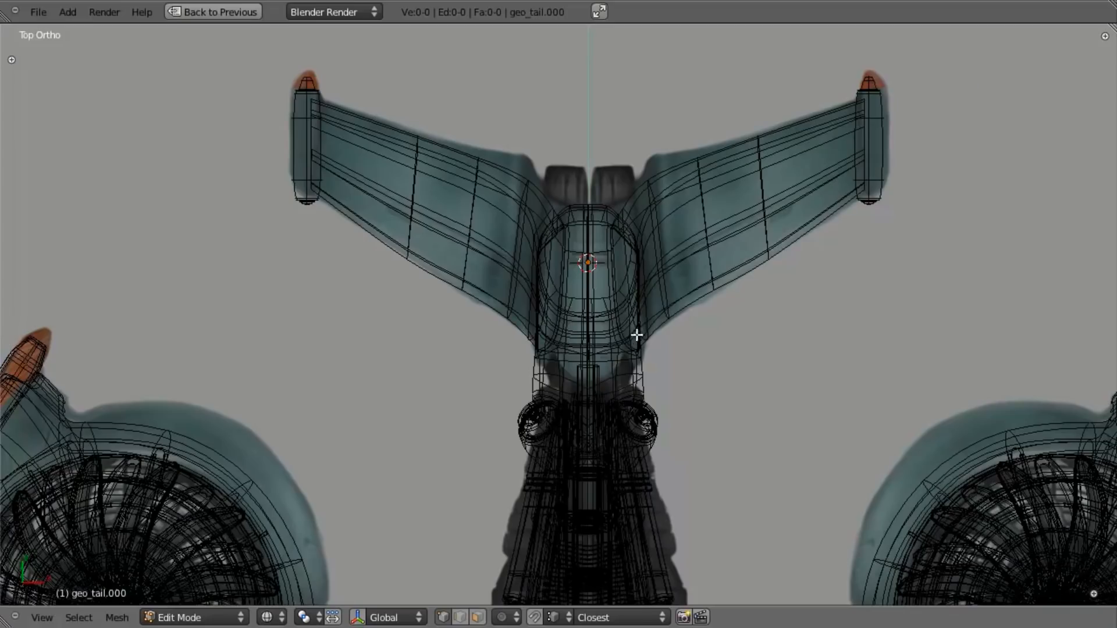
{"action": "scroll", "coordinate": [641, 307], "scroll_direction": "up", "scroll_amount": 4}
{"action": "key", "text": "z"}
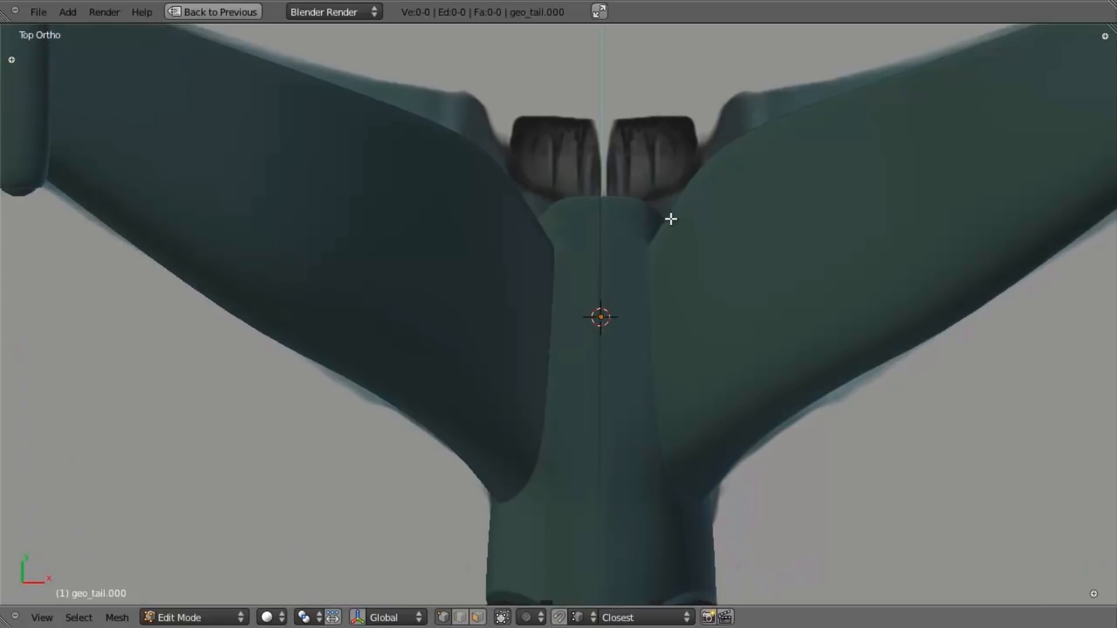
Add a mesh circle at the 3D cursor inside the tail opening, working in Edit Mode from the back view.
{"action": "key", "text": "ctrl+KP_1"}
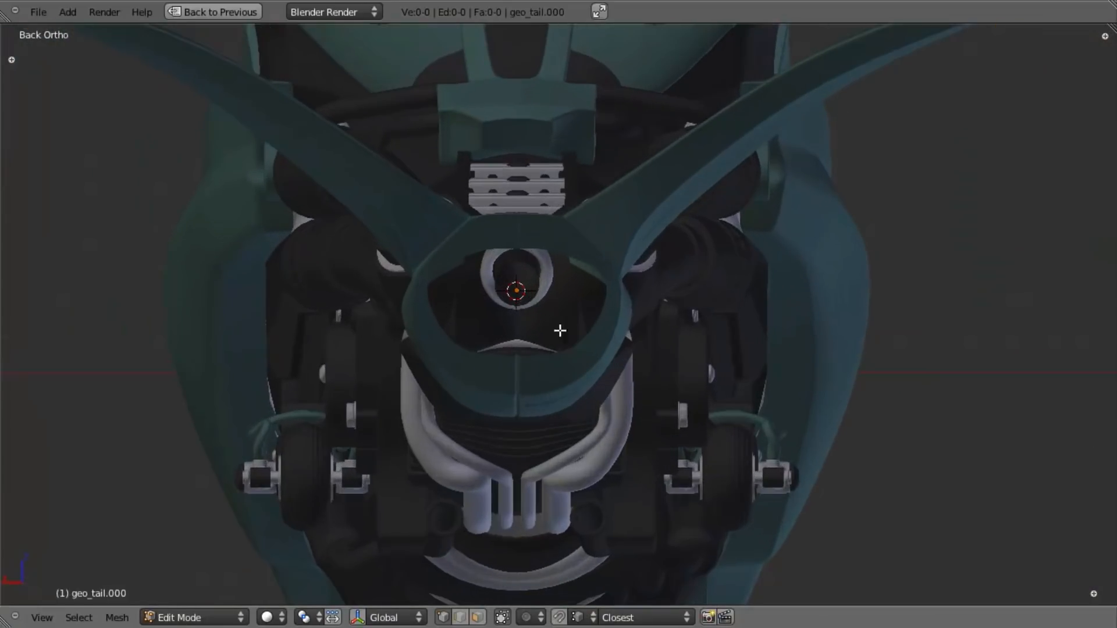
{"action": "key", "text": "Tab"}
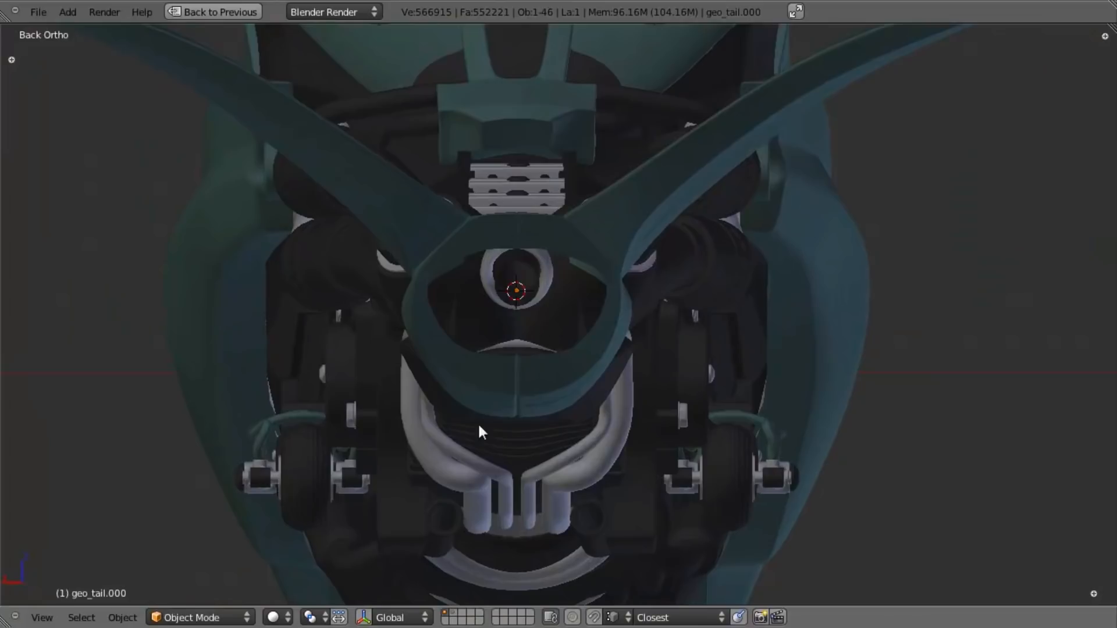
{"action": "key", "text": "Tab"}
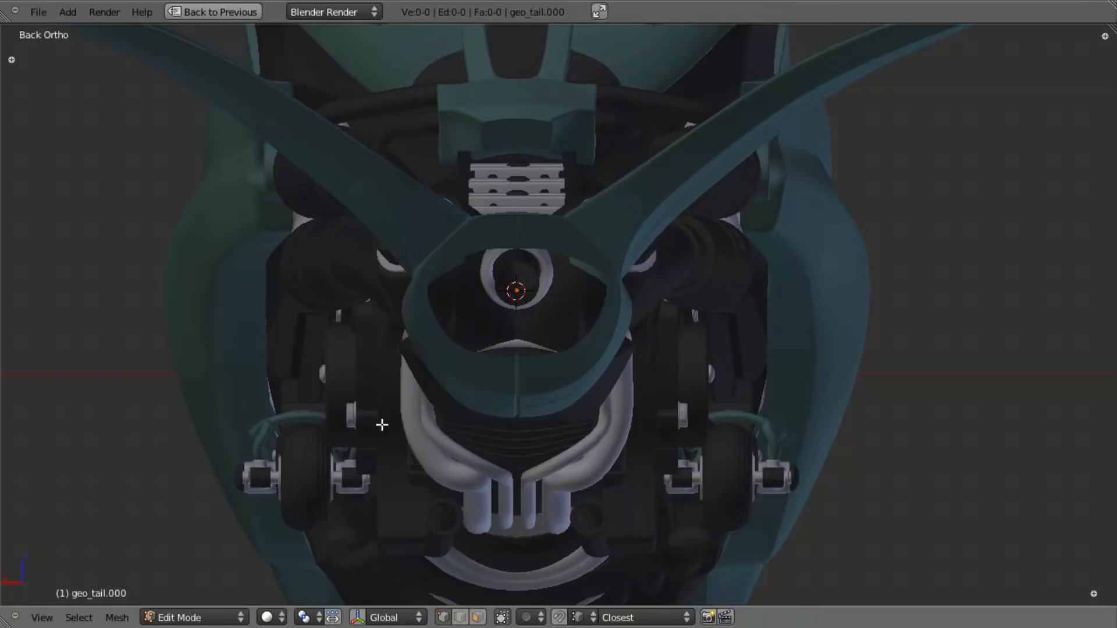
{"action": "key", "text": "shift+a"}
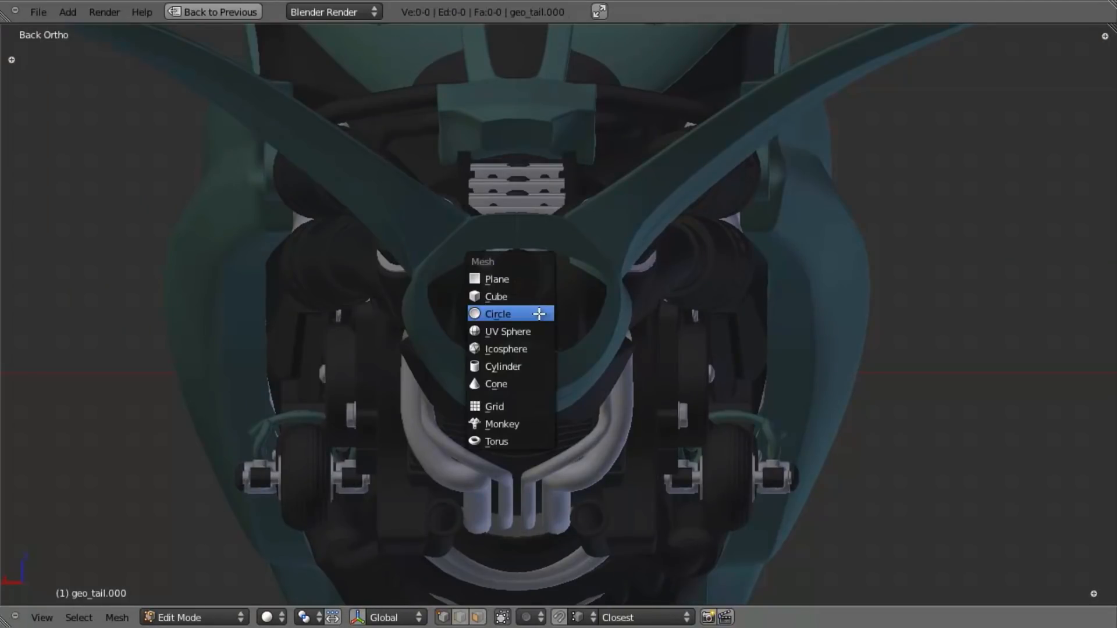
{"action": "left_click", "coordinate": [539, 313]}
Set the new circle's radius to 0.2 and its vertices to 12, and align it to the view.
{"action": "key", "text": "F6"}
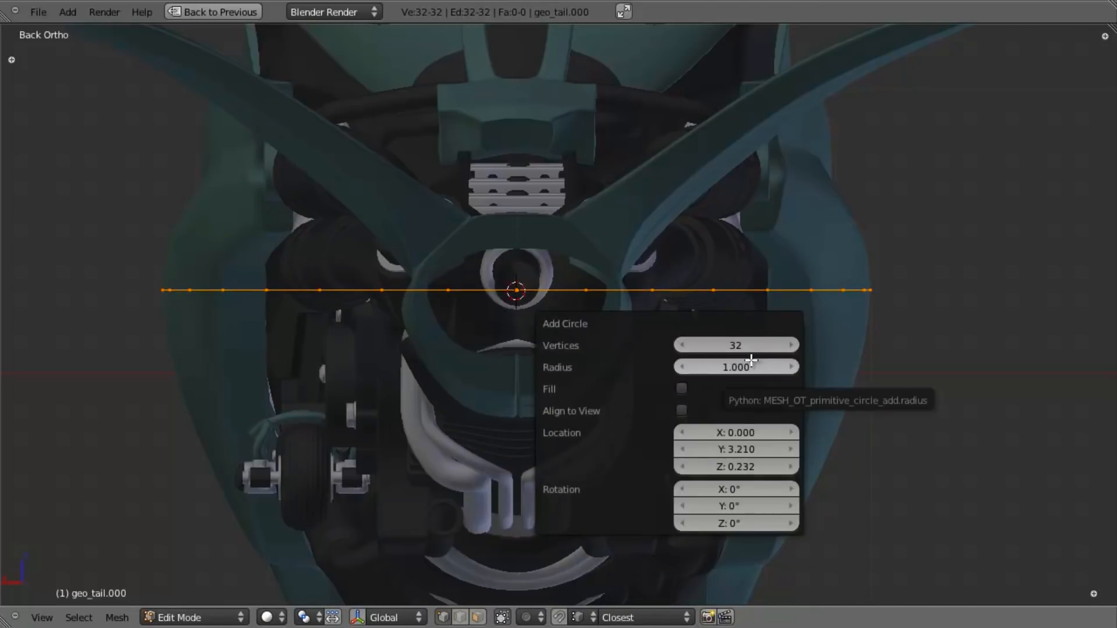
{"action": "key", "text": "F6"}
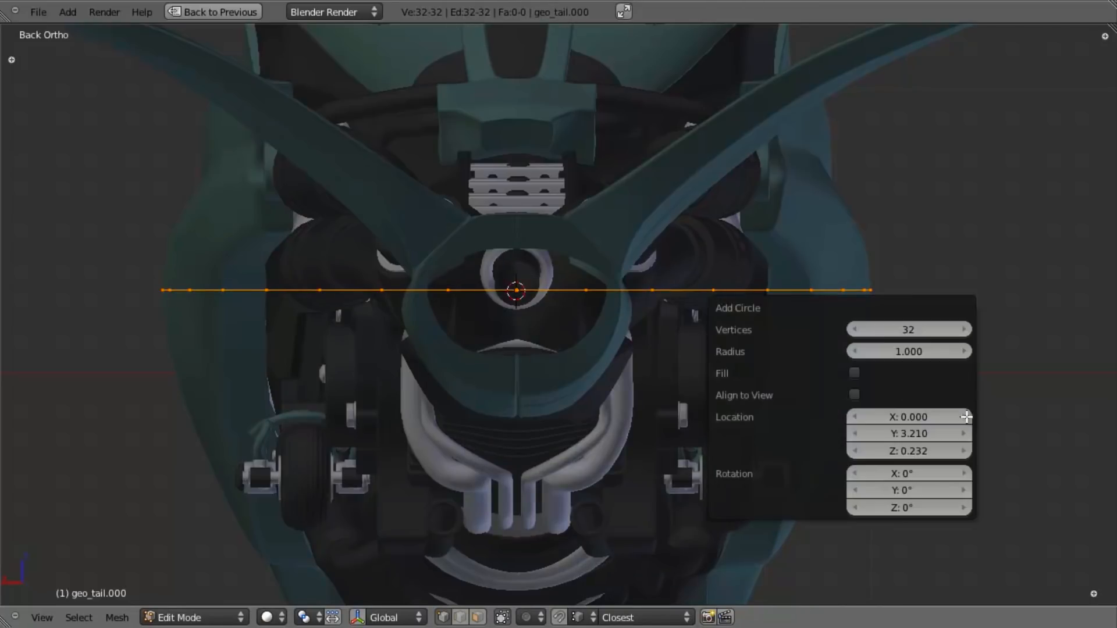
{"action": "left_click", "coordinate": [917, 349]}
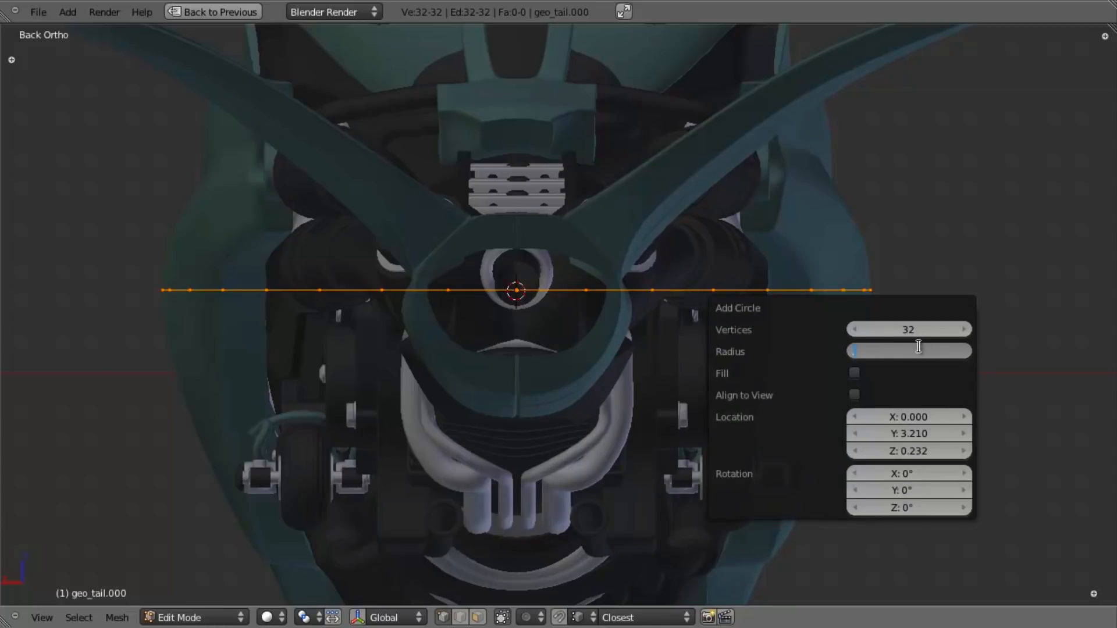
{"action": "type", "text": ".2"}
{"action": "key", "text": "Return"}
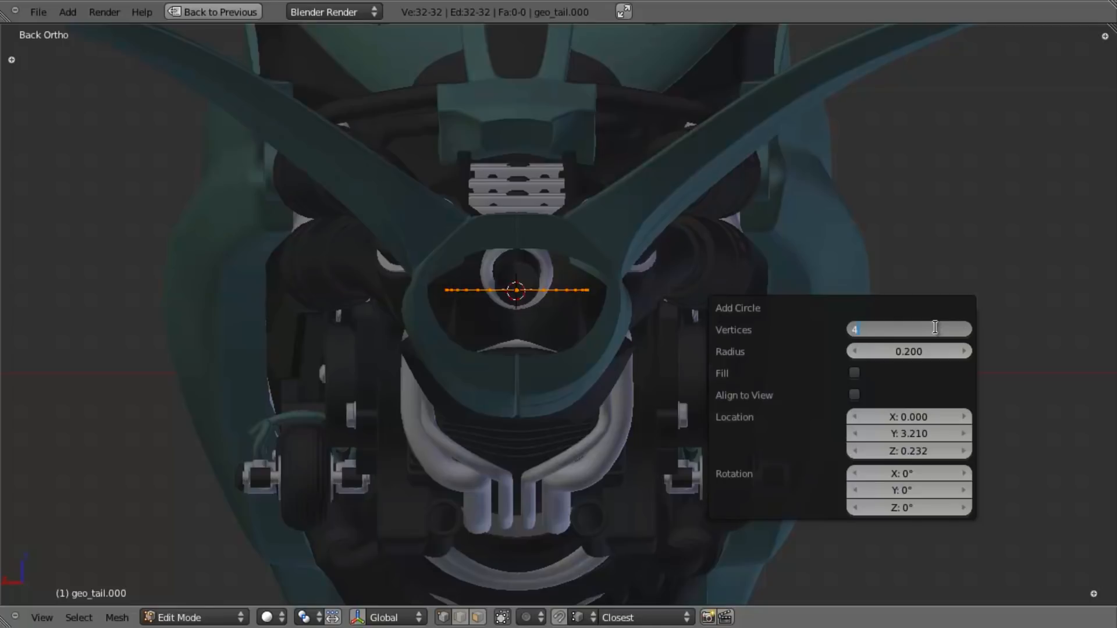
{"action": "left_click", "coordinate": [936, 328]}
{"action": "type", "text": "12"}
{"action": "key", "text": "Return"}
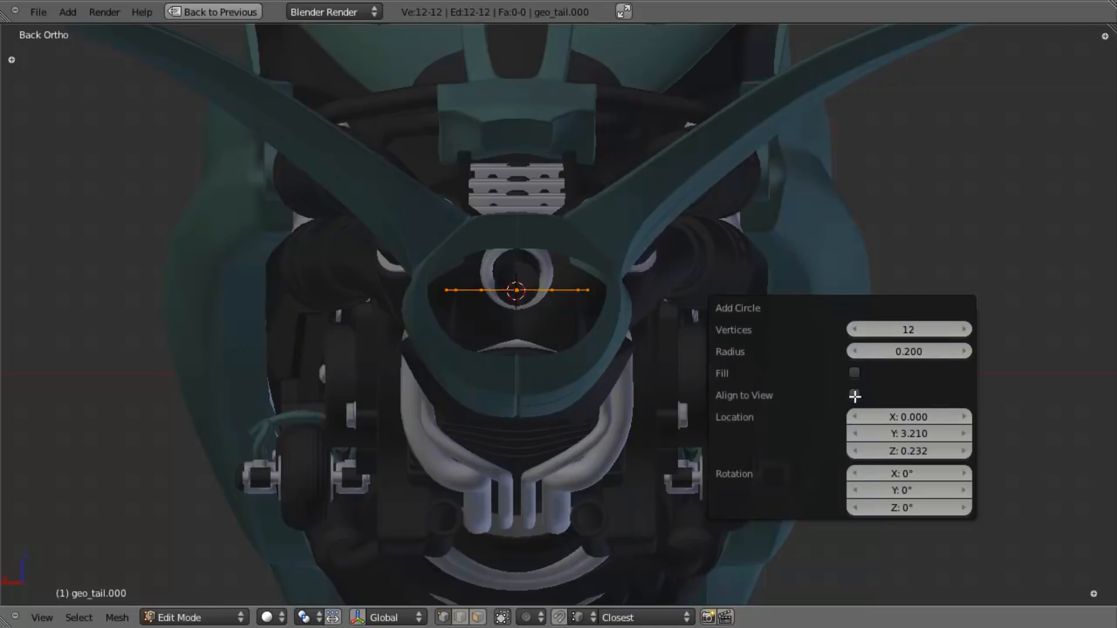
Restore the full editor layout and disable Clipping in the tail object's Mirror modifier.
{"action": "key", "text": "ctrl+Up"}
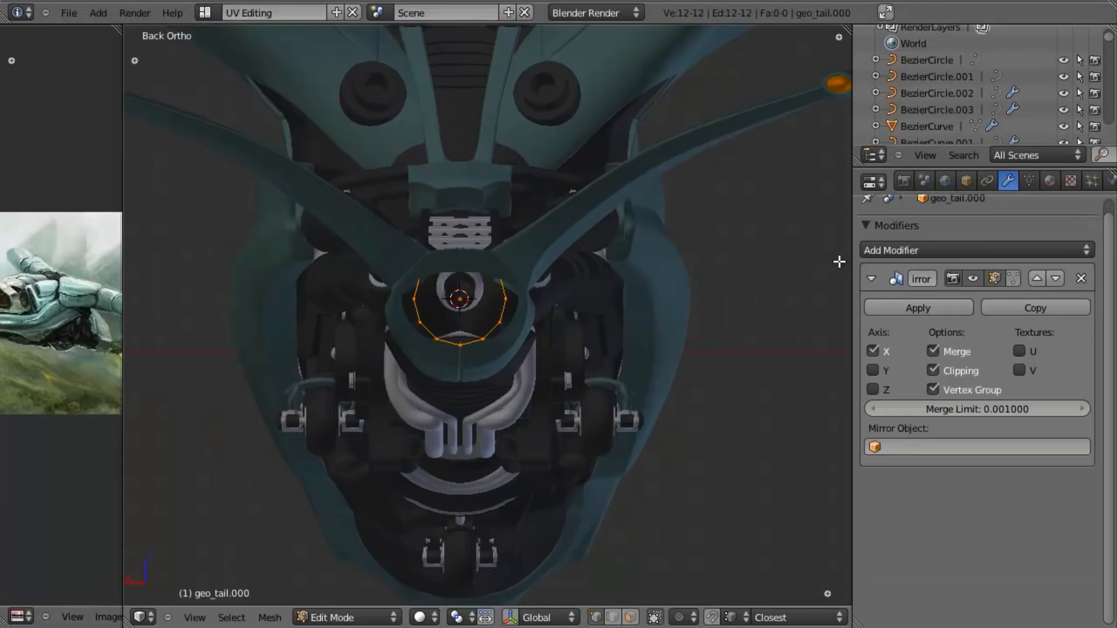
{"action": "left_click", "coordinate": [940, 371]}
{"action": "scroll", "coordinate": [661, 378], "scroll_direction": "up", "scroll_amount": 3}
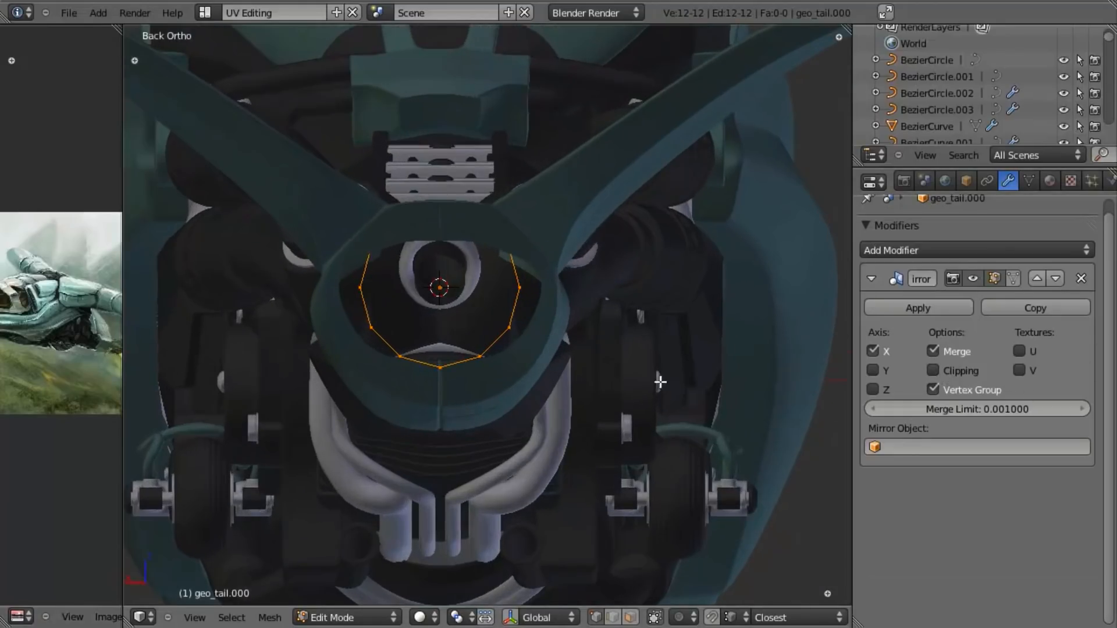
Start moving the circle off the centre line toward one exhaust nozzle in the top wireframe view.
{"action": "key", "text": "KP_7"}
{"action": "key", "text": "z"}
{"action": "key", "text": "g"}
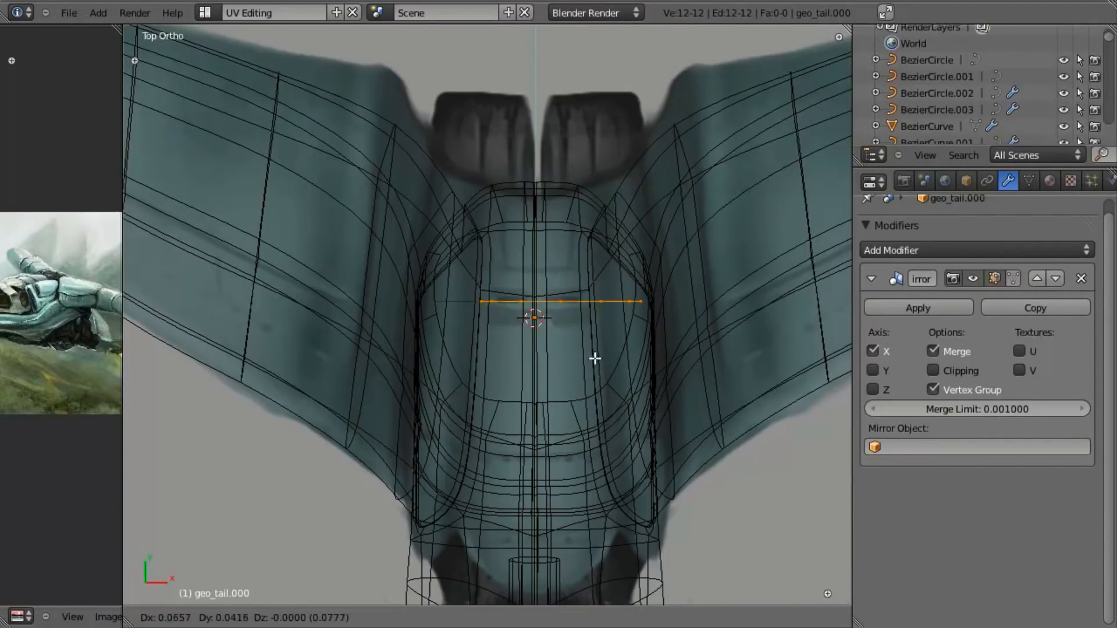
Scale the vertex circle down and position it over the right-hand dark exhaust of the top reference.
{"action": "left_click", "coordinate": [620, 203]}
{"action": "key", "text": "s"}
{"action": "left_click", "coordinate": [665, 233]}
{"action": "key", "text": "g"}
{"action": "left_click", "coordinate": [657, 215]}
Extrude the circle along Y into a long tube reaching inside the tail body.
{"action": "key", "text": "e"}
{"action": "key", "text": "y"}
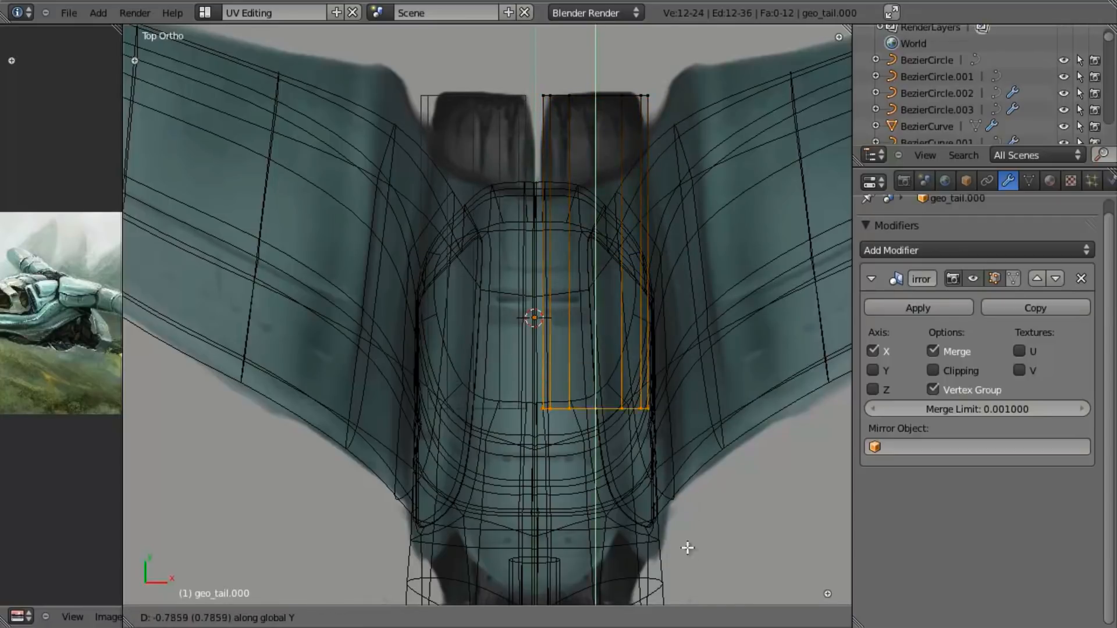
{"action": "left_click", "coordinate": [686, 568]}
{"action": "key", "text": "z"}
{"action": "middle_click_drag", "start_coordinate": [693, 339], "coordinate": [551, 367]}
Move the whole exhaust tube slightly along X towards the centre line and finish editing it.
{"action": "key", "text": "a"}
{"action": "middle_click_drag", "start_coordinate": [556, 424], "coordinate": [511, 396]}
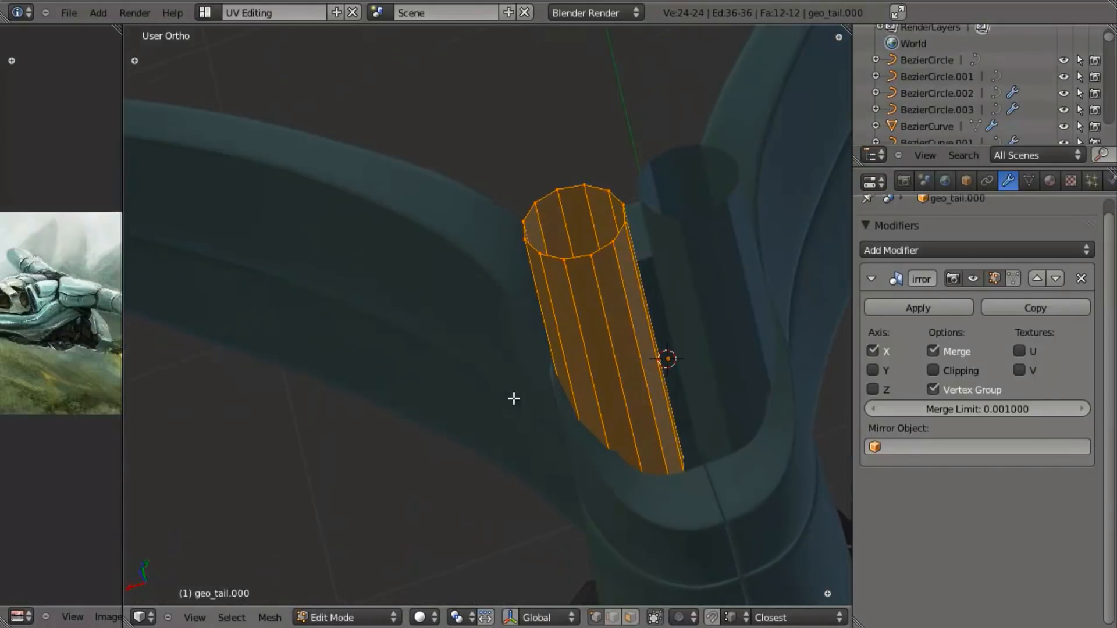
{"action": "key", "text": "g"}
{"action": "key", "text": "x"}
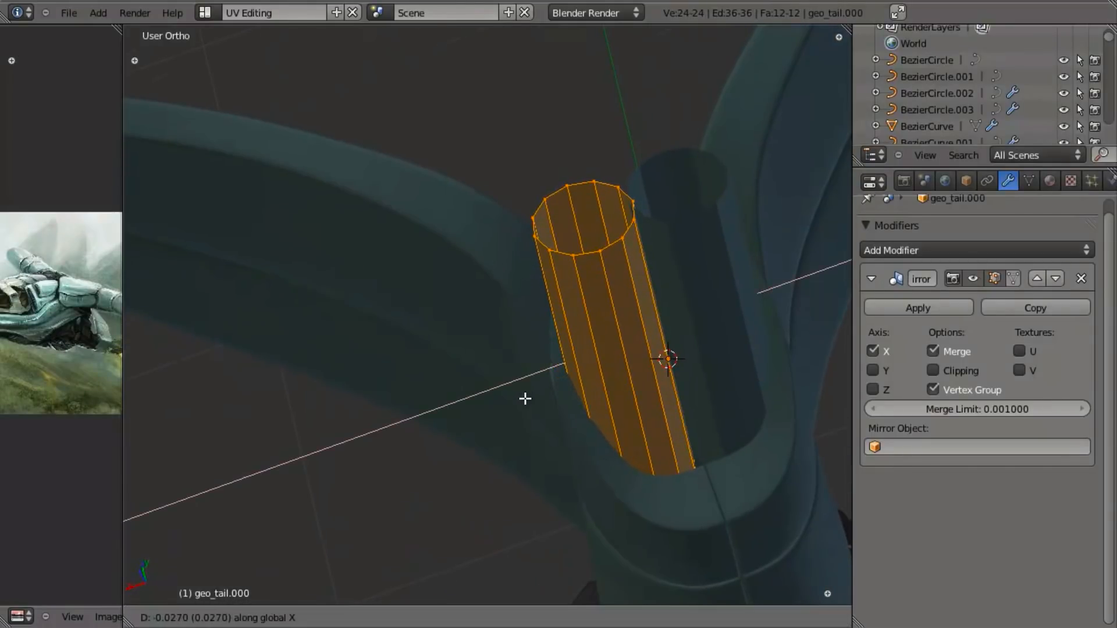
{"action": "left_click", "coordinate": [536, 414]}
{"action": "middle_click_drag", "start_coordinate": [536, 414], "coordinate": [539, 384]}
{"action": "key", "text": "Tab"}
Shift the edge loop beside the exhaust opening of the geo_tail.001 tail body along X.
{"action": "scroll", "coordinate": [545, 428], "scroll_direction": "up", "scroll_amount": 4}
{"action": "right_click", "coordinate": [547, 432]}
{"action": "key", "text": "Tab"}
{"action": "key", "text": "a"}
{"action": "right_click", "coordinate": [544, 395]}
{"action": "scroll", "coordinate": [543, 423], "scroll_direction": "down", "scroll_amount": 4}
{"action": "middle_click_drag", "start_coordinate": [543, 423], "coordinate": [545, 393], "text": "shift"}
{"action": "scroll", "coordinate": [544, 391], "scroll_direction": "up", "scroll_amount": 3}
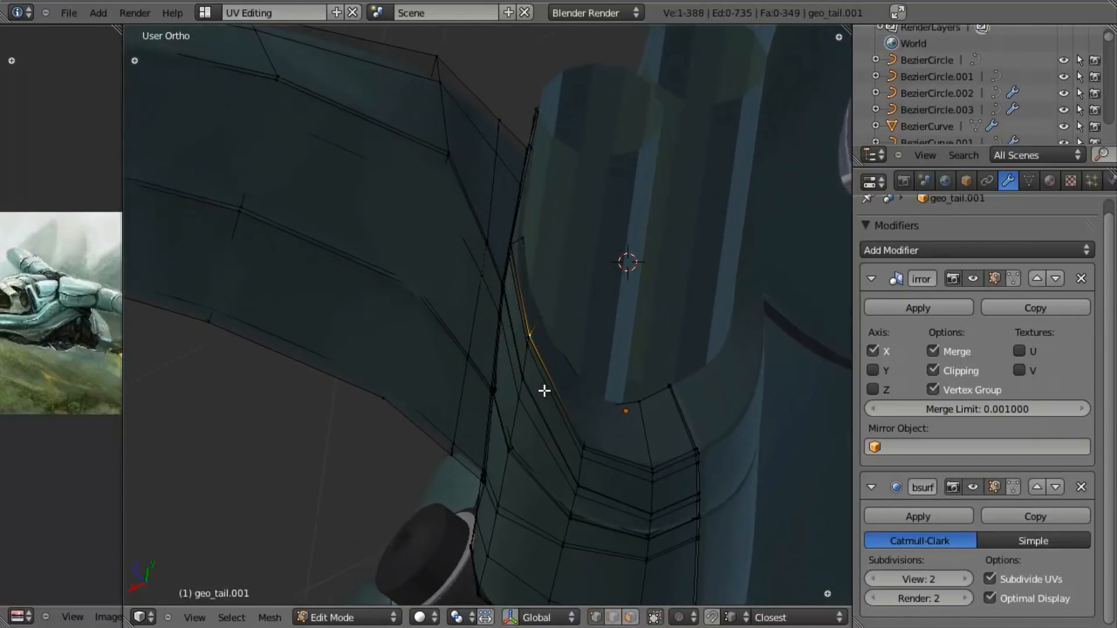
{"action": "right_click", "coordinate": [528, 365], "text": "alt"}
{"action": "key", "text": "g"}
{"action": "key", "text": "x"}
{"action": "left_click", "coordinate": [563, 331]}
{"action": "scroll", "coordinate": [586, 334], "scroll_direction": "up", "scroll_amount": 6}
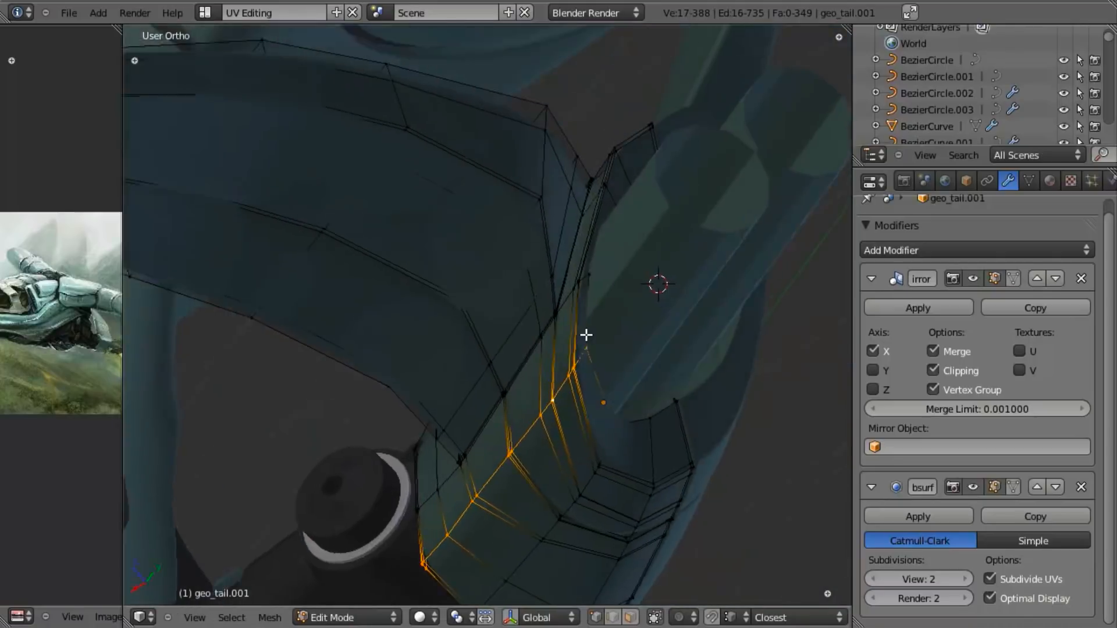
Move the vertices at the corner between the wing and the exhaust opening along X and leave mesh editing.
{"action": "key", "text": "a"}
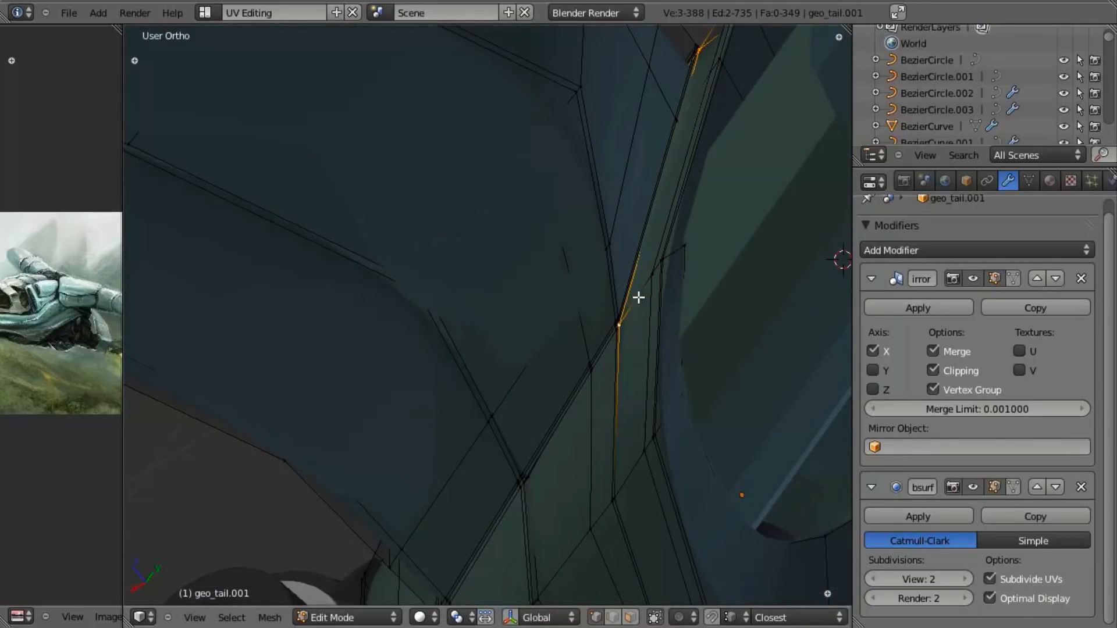
{"action": "right_click", "coordinate": [634, 302], "text": "shift"}
{"action": "scroll", "coordinate": [618, 330], "scroll_direction": "down", "scroll_amount": 2}
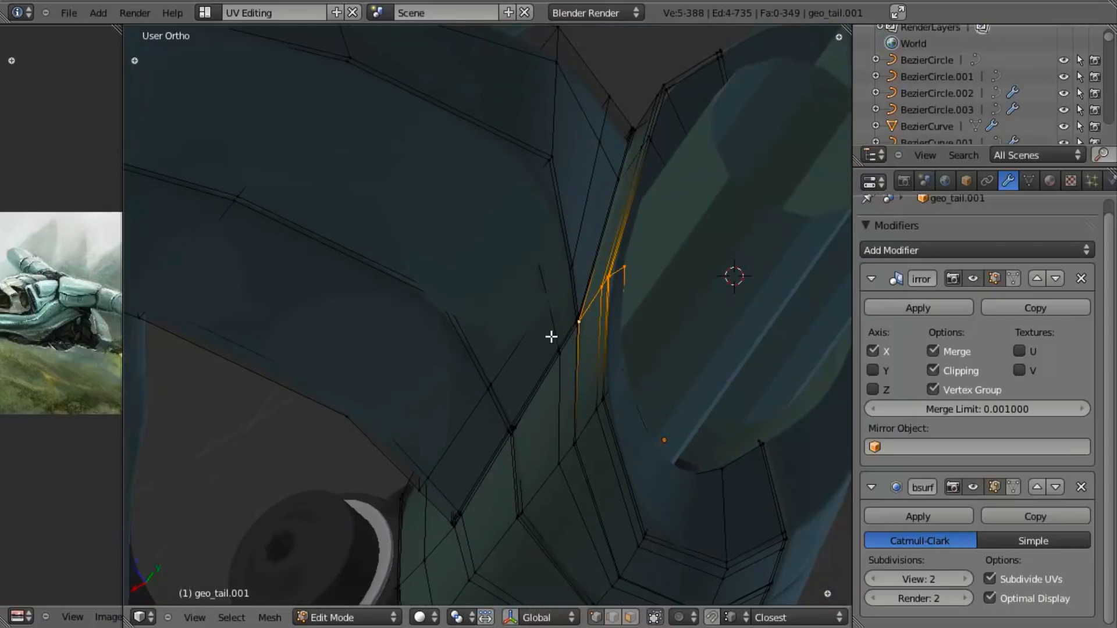
{"action": "middle_click_drag", "start_coordinate": [544, 342], "coordinate": [584, 321]}
{"action": "key", "text": "ctrl+KP_1"}
{"action": "key", "text": "z"}
{"action": "key", "text": "b"}
{"action": "left_click_drag", "start_coordinate": [221, 371], "coordinate": [301, 422]}
{"action": "key", "text": "z"}
{"action": "mouse_move", "coordinate": [296, 416]}
{"action": "middle_mouse_down"}
{"action": "mouse_move", "coordinate": [361, 349]}
{"action": "mouse_move", "coordinate": [460, 361]}
{"action": "middle_mouse_up"}
{"action": "mouse_move", "coordinate": [354, 373]}
{"action": "middle_mouse_down", "text": "shift"}
{"action": "mouse_move", "coordinate": [645, 322]}
{"action": "mouse_move", "coordinate": [537, 323]}
{"action": "mouse_move", "coordinate": [665, 360]}
{"action": "mouse_move", "coordinate": [623, 332]}
{"action": "mouse_move", "coordinate": [558, 369]}
{"action": "mouse_move", "coordinate": [466, 291]}
{"action": "mouse_move", "coordinate": [461, 471]}
{"action": "mouse_move", "coordinate": [488, 419]}
{"action": "middle_mouse_up", "text": "shift"}
{"action": "key", "text": "g"}
{"action": "key", "text": "x"}
{"action": "left_click", "coordinate": [533, 321]}
{"action": "key", "text": "Tab"}
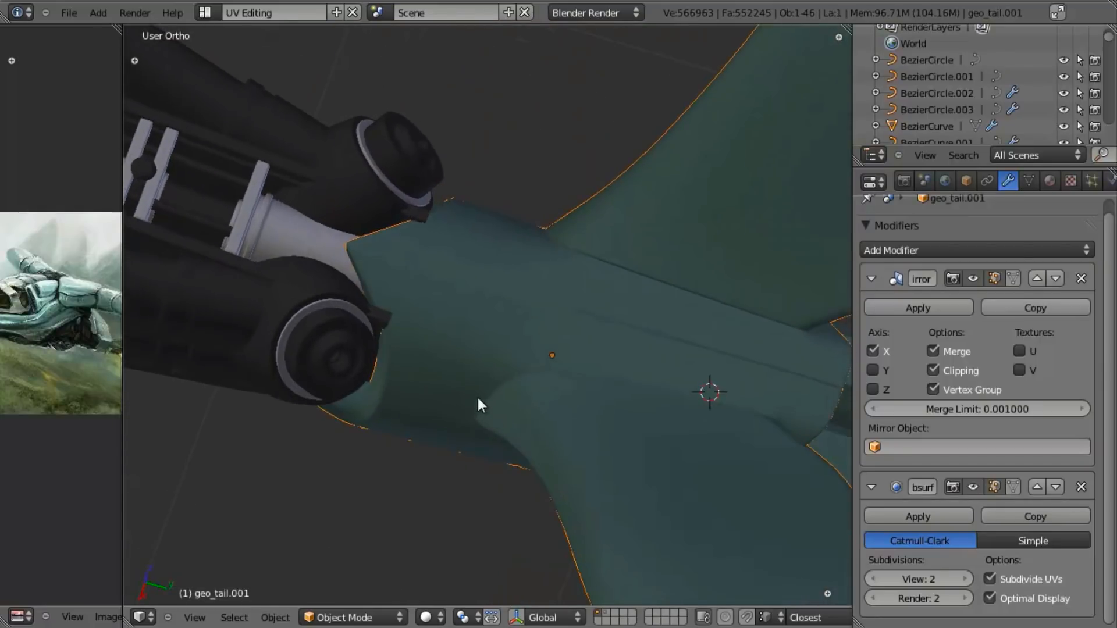
Remove the other material slots from the exhaust tubes, keeping only dark grey.
{"action": "scroll", "coordinate": [417, 349], "scroll_direction": "up", "scroll_amount": 3}
{"action": "middle_click_drag", "start_coordinate": [610, 364], "coordinate": [586, 367]}
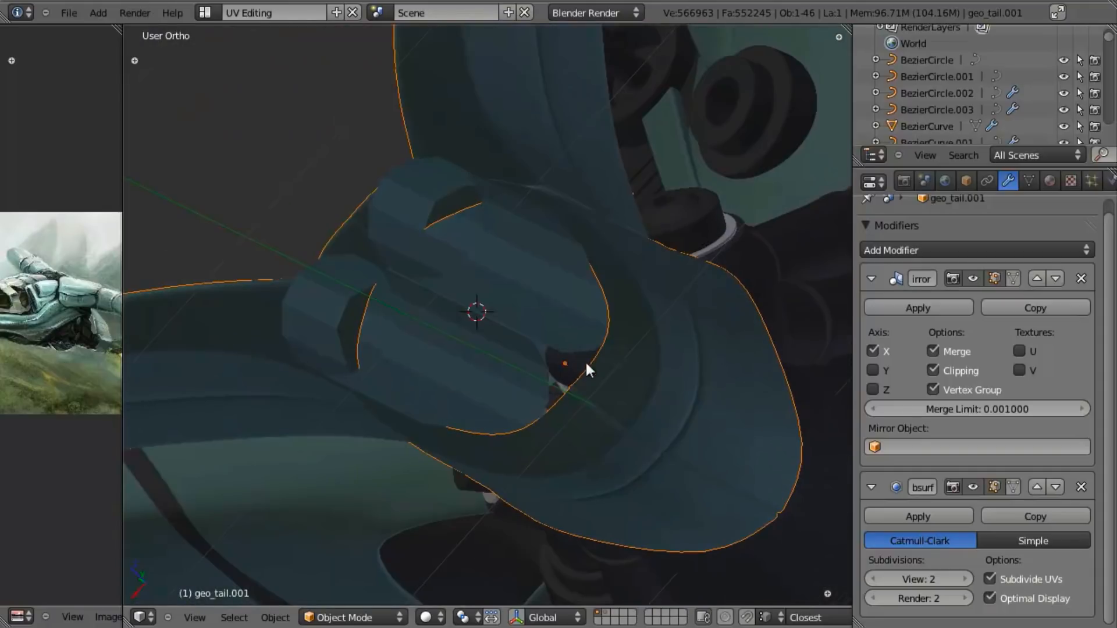
{"action": "key", "text": "z"}
{"action": "right_click", "coordinate": [453, 350]}
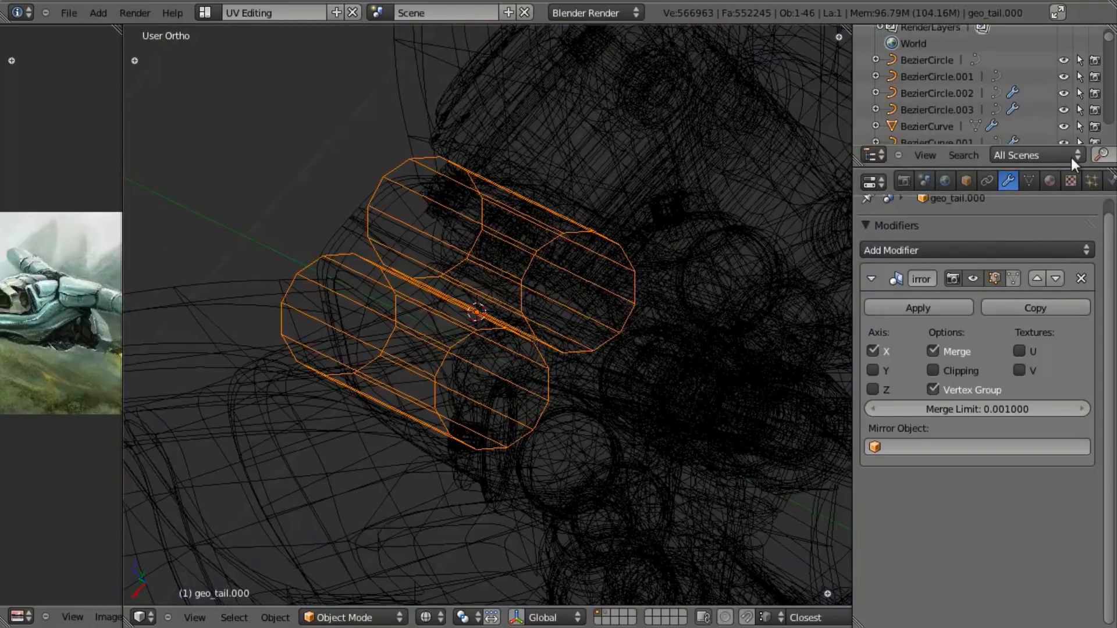
{"action": "left_click", "coordinate": [1054, 179]}
{"action": "left_click", "coordinate": [909, 268]}
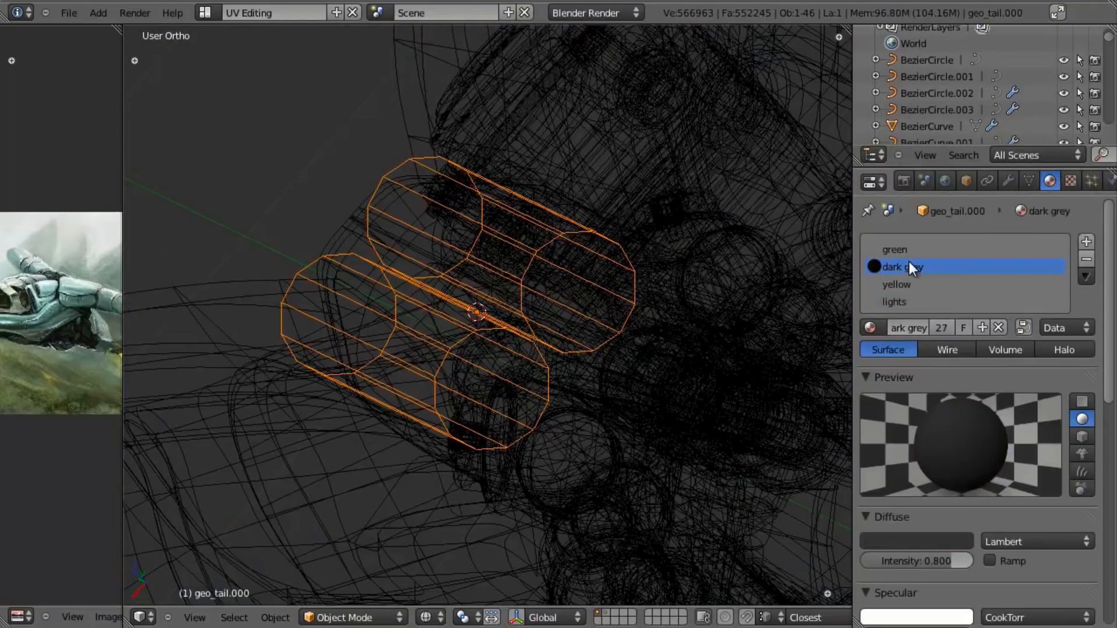
{"action": "left_click", "coordinate": [954, 251]}
{"action": "left_click", "coordinate": [1077, 258]}
{"action": "left_click", "coordinate": [993, 266]}
{"action": "left_click", "coordinate": [1086, 259]}
{"action": "left_click", "coordinate": [1086, 258]}
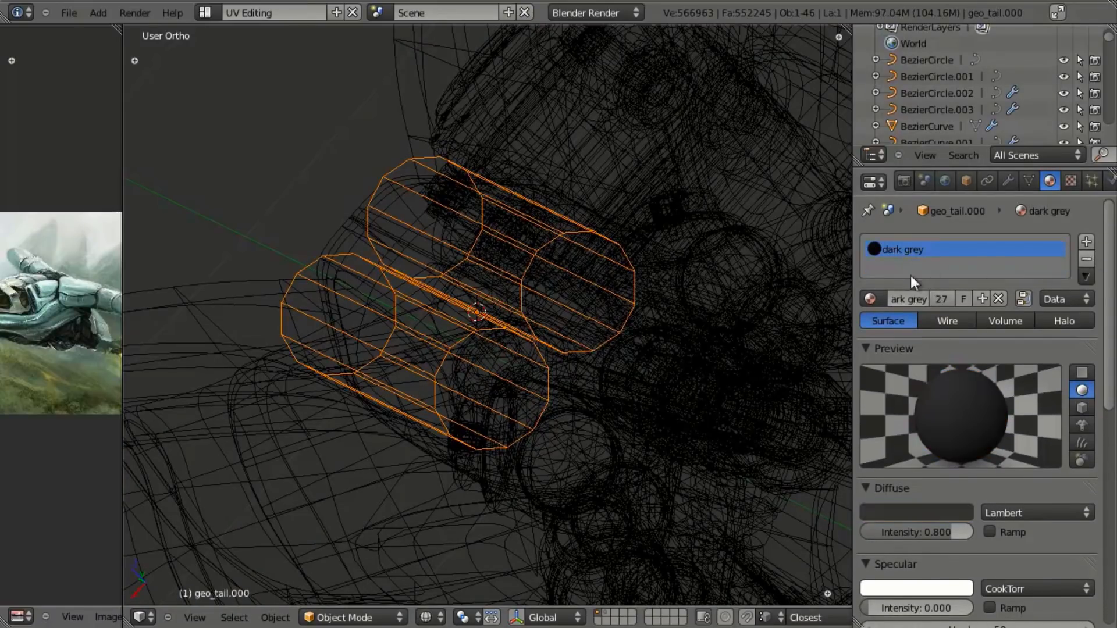
Move the whole exhaust tube along X slightly away from the centre line in the top view.
{"action": "key", "text": "z"}
{"action": "middle_click_drag", "start_coordinate": [466, 268], "coordinate": [541, 267]}
{"action": "key", "text": "KP_3"}
{"action": "key", "text": "z"}
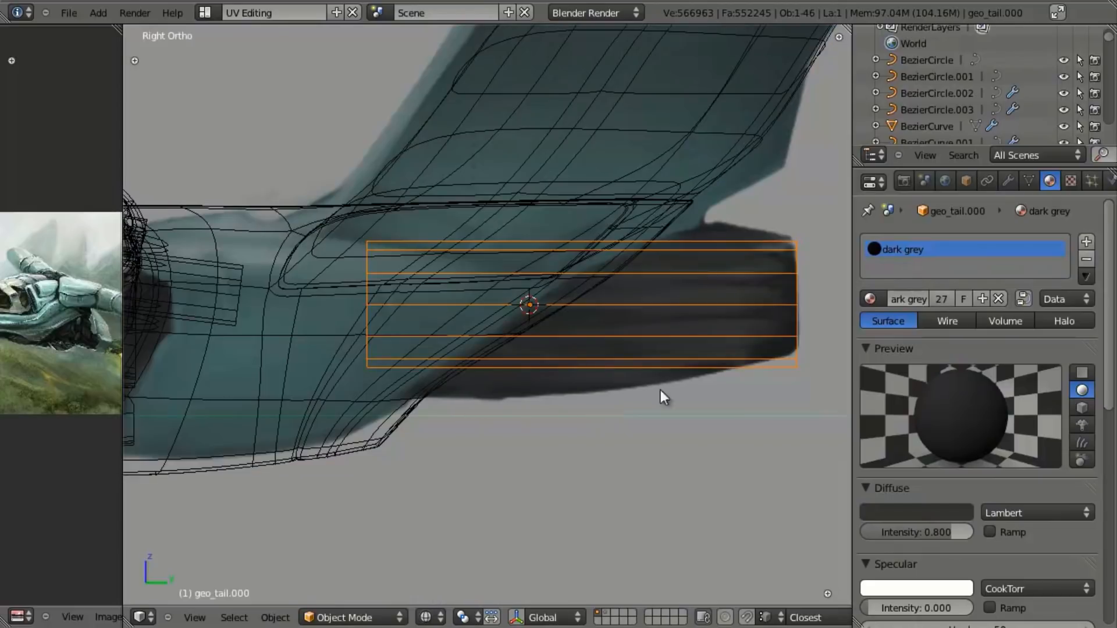
{"action": "key", "text": "Tab"}
{"action": "key", "text": "a"}
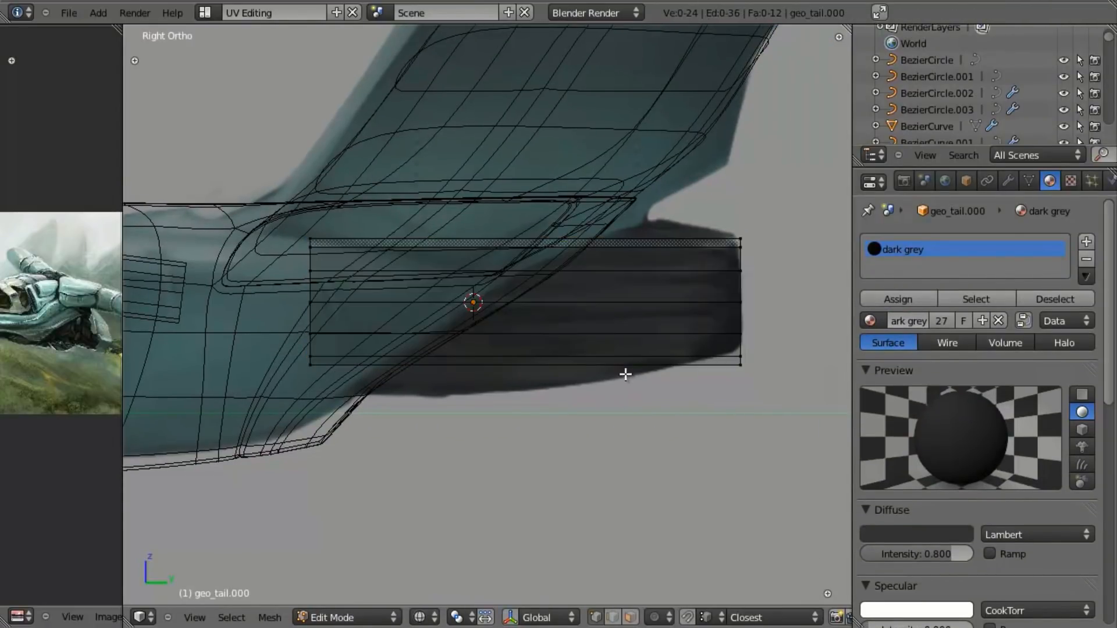
{"action": "key", "text": "KP_7"}
{"action": "key", "text": "z"}
{"action": "key", "text": "z"}
{"action": "middle_click_drag", "start_coordinate": [653, 227], "coordinate": [663, 277], "text": "shift"}
{"action": "key", "text": "a"}
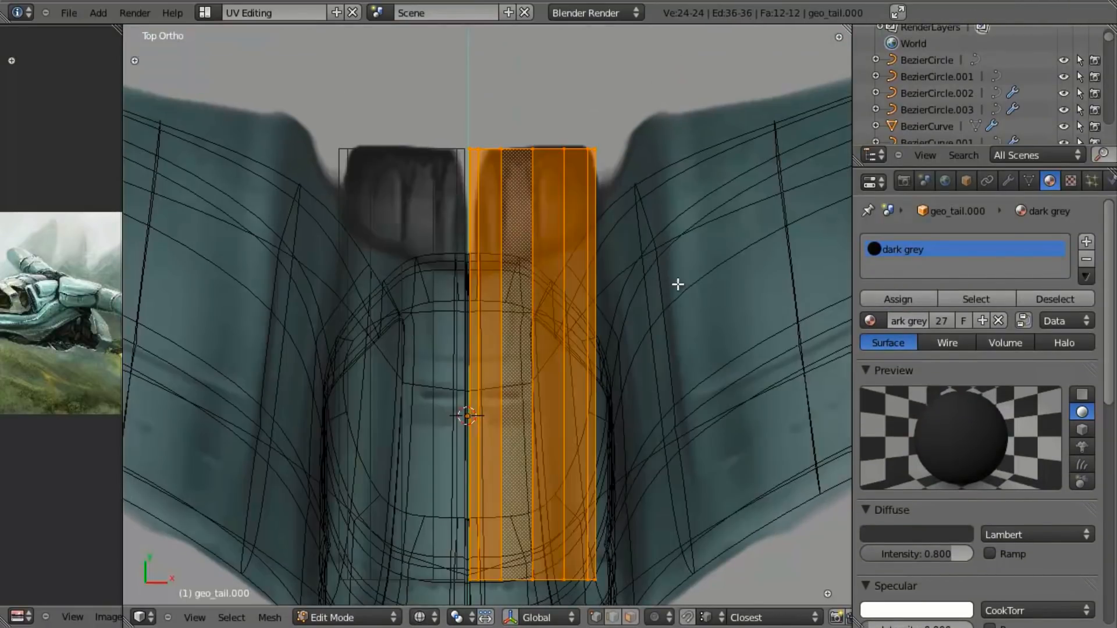
{"action": "key", "text": "r"}
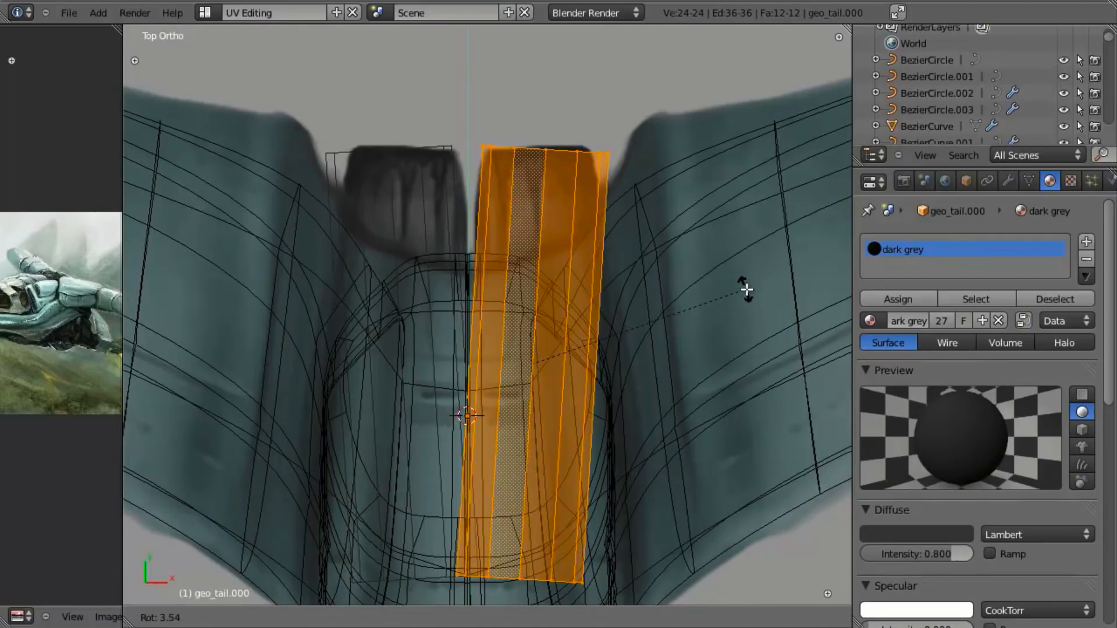
{"action": "left_click", "coordinate": [730, 279]}
{"action": "key", "text": "g"}
{"action": "key", "text": "x"}
{"action": "left_click", "coordinate": [735, 277]}
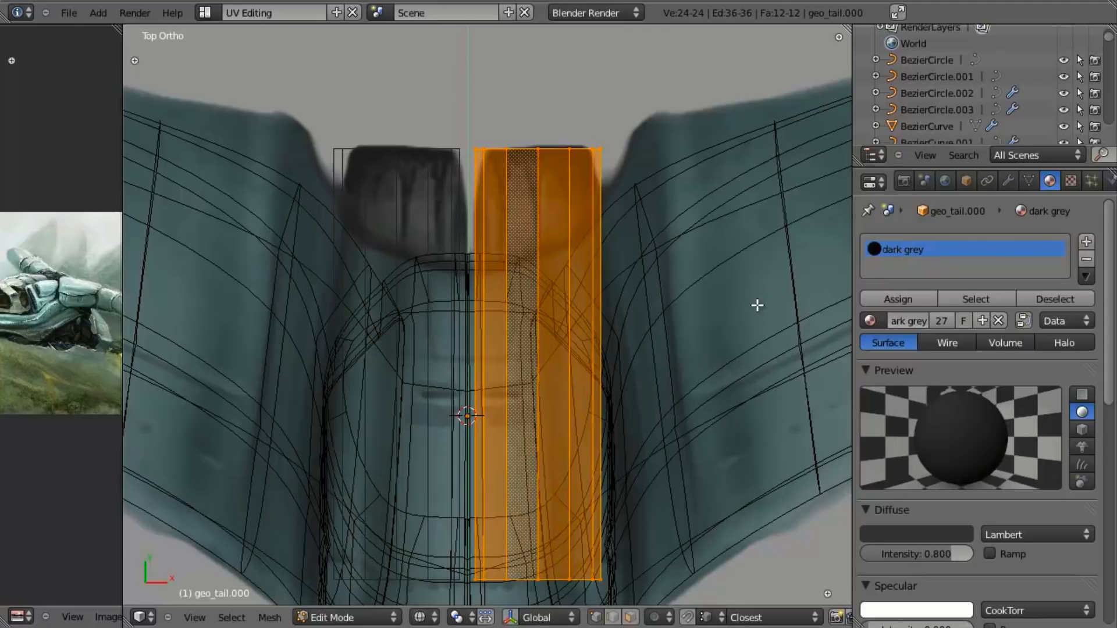
Scale the tube down and reposition it over the dark exhaust in the top reference.
{"action": "key", "text": "s"}
{"action": "left_click", "coordinate": [728, 308]}
{"action": "key", "text": "g"}
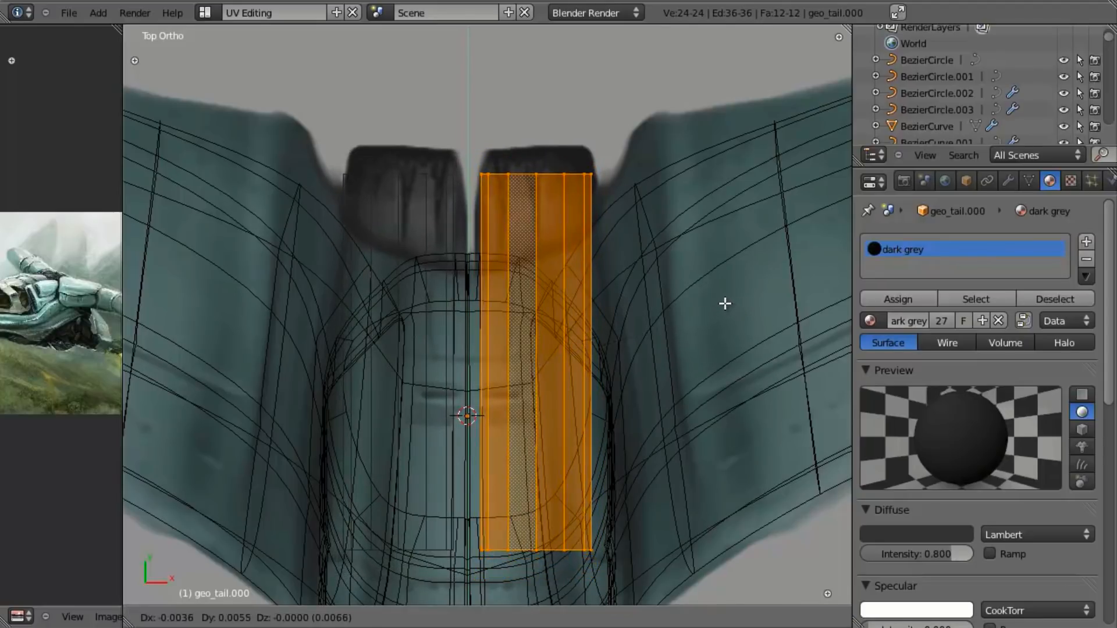
{"action": "left_click", "coordinate": [722, 289]}
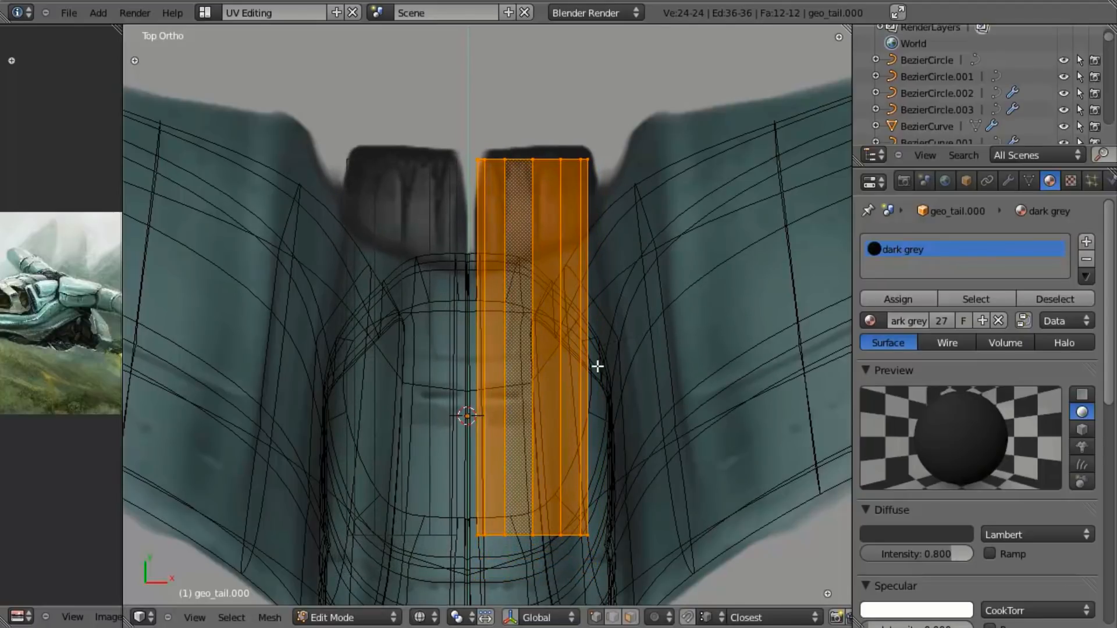
{"action": "key", "text": "a"}
{"action": "key", "text": "ctrl+r"}
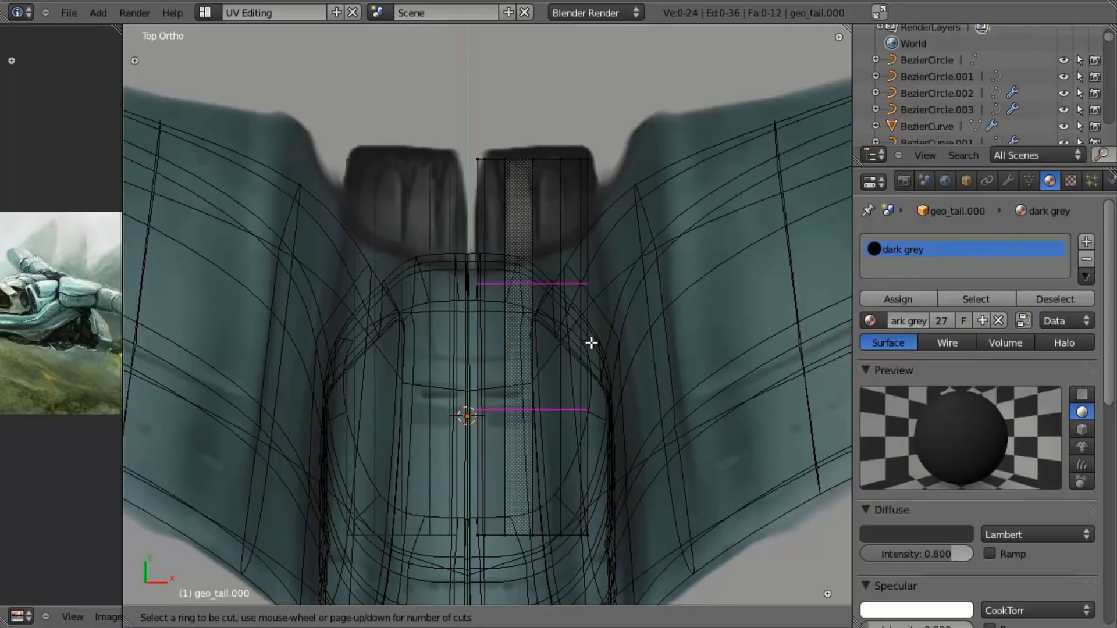
{"action": "key", "text": "Escape"}
Apply smooth shading to the whole exhaust tube mesh.
{"action": "key", "text": "z"}
{"action": "mouse_move", "coordinate": [589, 318]}
{"action": "middle_mouse_down"}
{"action": "mouse_move", "coordinate": [527, 325]}
{"action": "mouse_move", "coordinate": [536, 366]}
{"action": "middle_mouse_up"}
{"action": "key", "text": "a"}
{"action": "key", "text": "w"}
{"action": "left_click", "coordinate": [535, 364]}
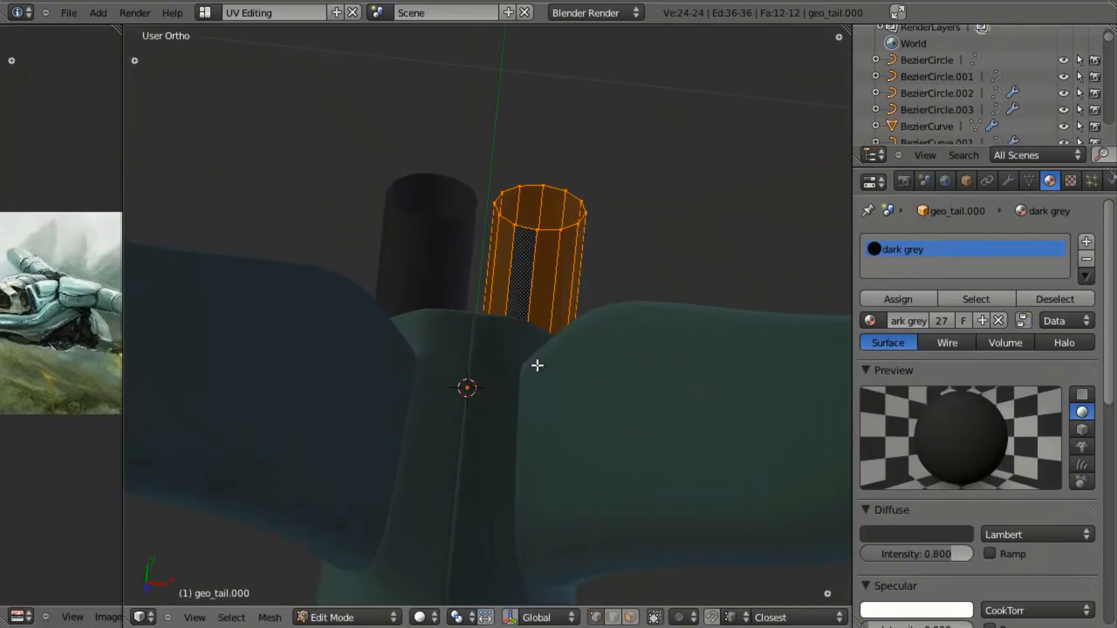
Add a Subdivision Surface modifier to the tube with 2 view subdivisions and Optimal Display enabled.
{"action": "left_click", "coordinate": [1008, 180]}
{"action": "left_click", "coordinate": [910, 264]}
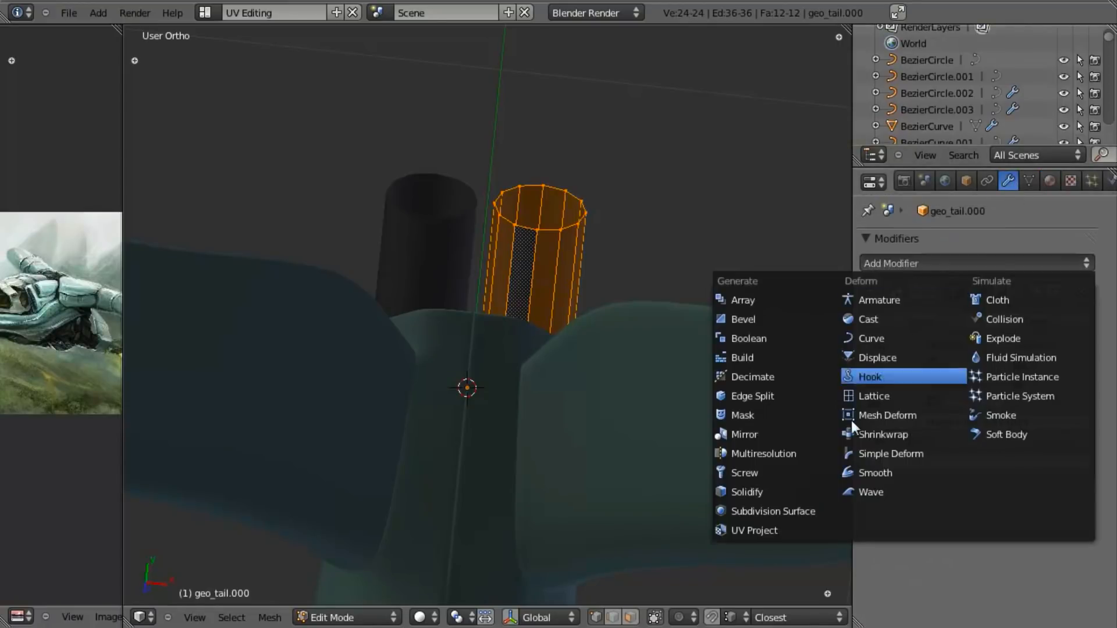
{"action": "left_click", "coordinate": [783, 509]}
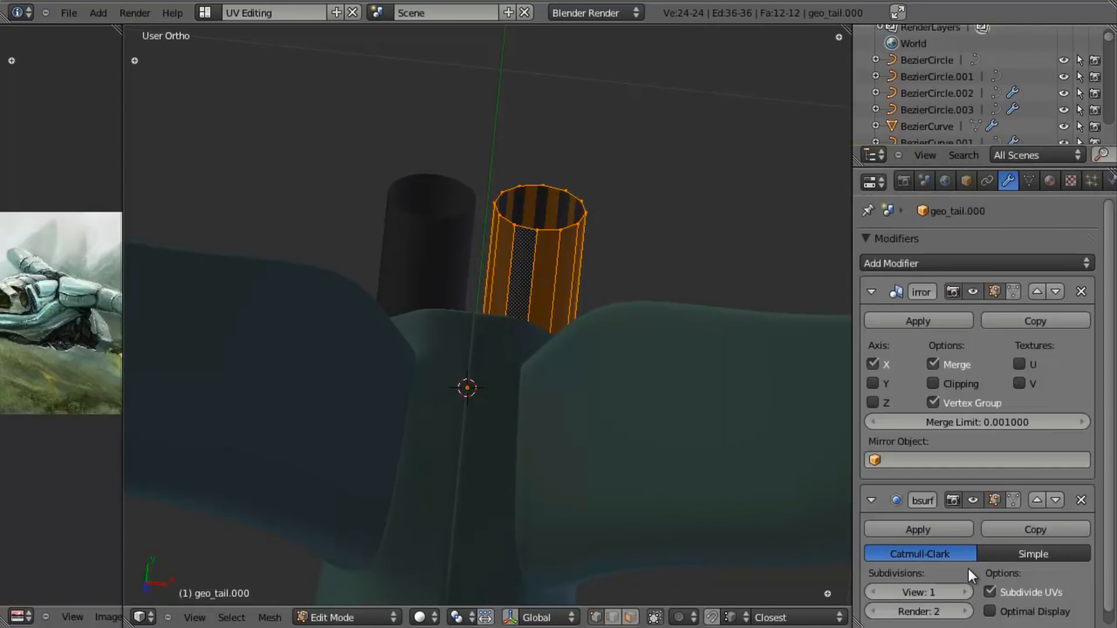
{"action": "left_click", "coordinate": [964, 592]}
{"action": "left_click", "coordinate": [989, 611]}
Extrude the edge loop at the tube's rear end a short distance along Y.
{"action": "key", "text": "KP_7"}
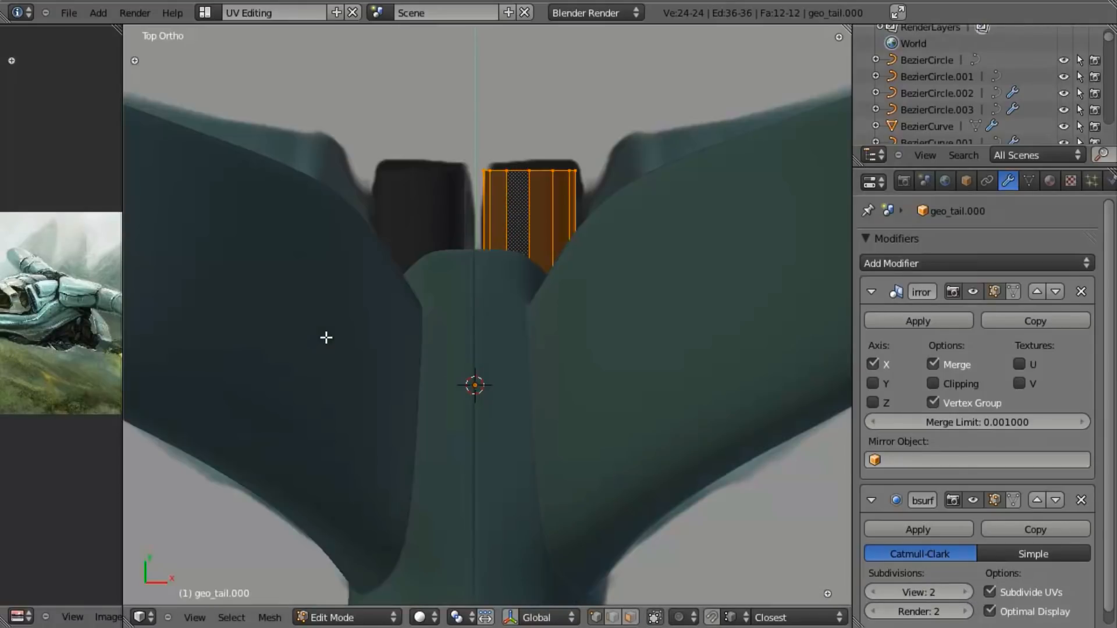
{"action": "middle_click_drag", "start_coordinate": [588, 256], "coordinate": [578, 319], "text": "shift"}
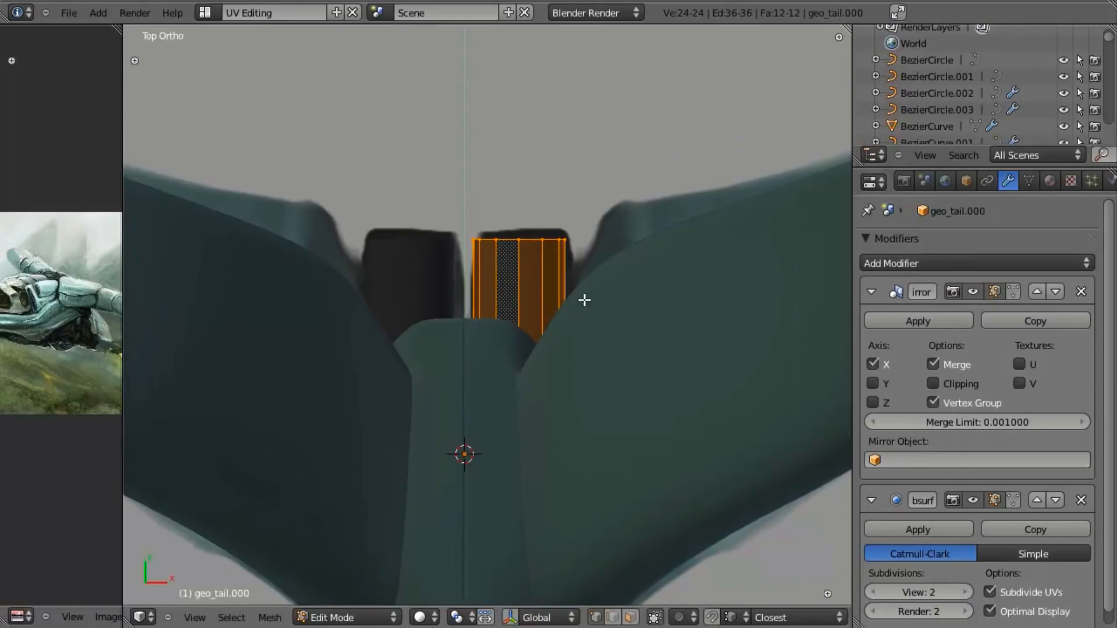
{"action": "key", "text": "z"}
{"action": "scroll", "coordinate": [613, 259], "scroll_direction": "up", "scroll_amount": 4}
{"action": "key", "text": "a"}
{"action": "right_click", "coordinate": [536, 169], "text": "alt"}
{"action": "key", "text": "e"}
{"action": "key", "text": "y"}
{"action": "left_click", "coordinate": [740, 291]}
Extrude the rear ring inward twice to form a rim and add a short extrusion along Y.
{"action": "key", "text": "e"}
{"action": "key", "text": "s"}
{"action": "left_click", "coordinate": [724, 275]}
{"action": "key", "text": "e"}
{"action": "key", "text": "s"}
{"action": "left_click", "coordinate": [696, 246]}
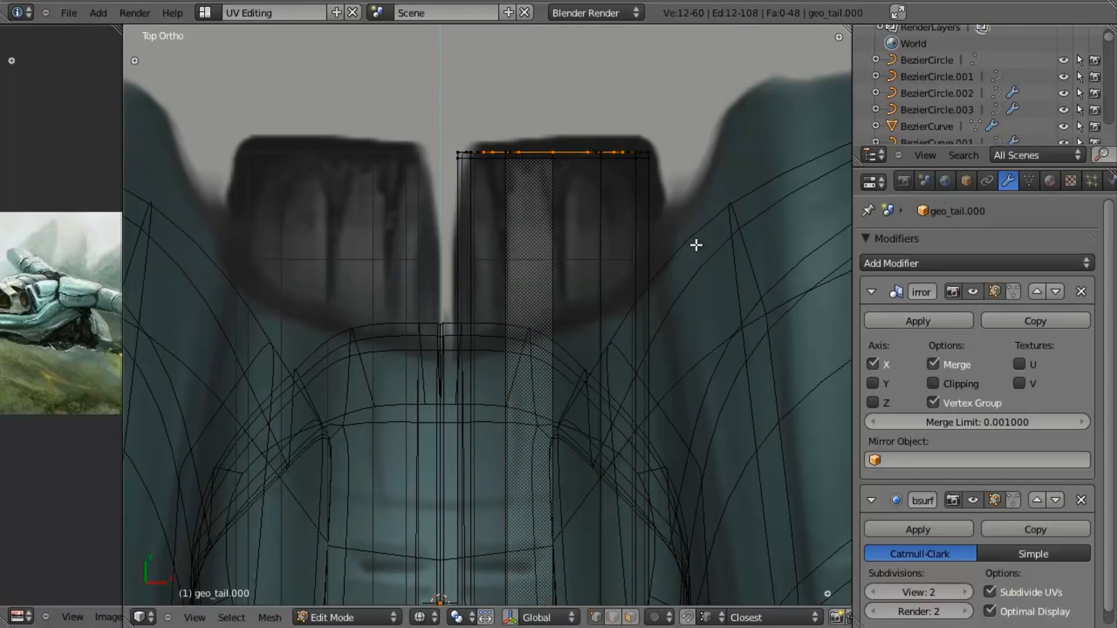
{"action": "key", "text": "e"}
{"action": "key", "text": "y"}
{"action": "left_click", "coordinate": [715, 243]}
Extrude the inner ring into the tube along Y as a tapering funnel, pulling its narrowed end back about 0.12.
{"action": "key", "text": "e"}
{"action": "key", "text": "y"}
{"action": "left_click", "coordinate": [729, 444]}
{"action": "key", "text": "s"}
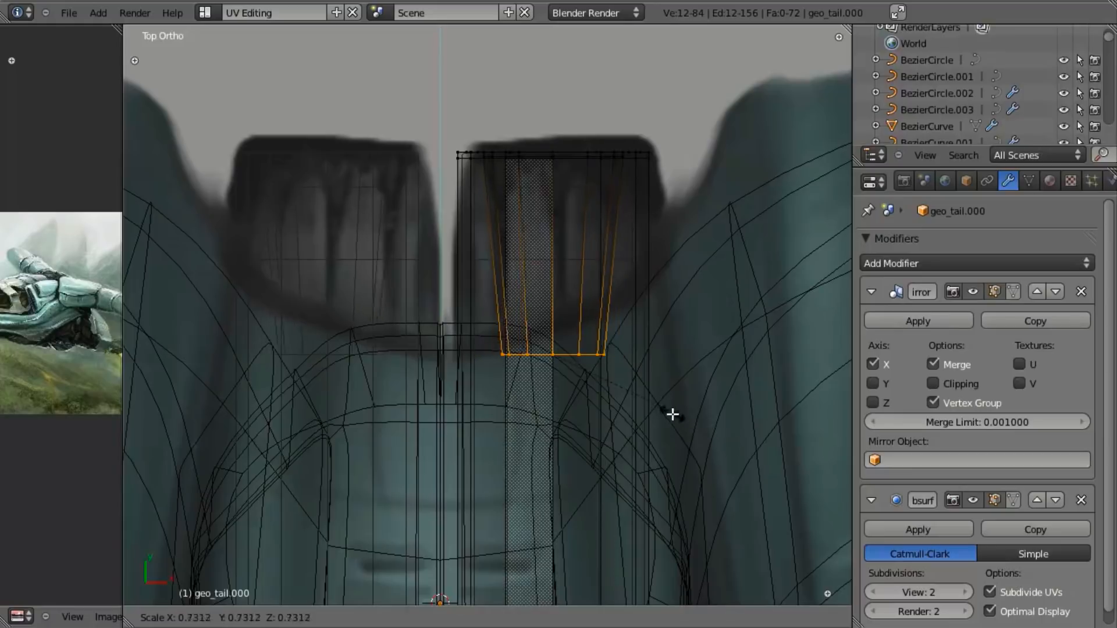
{"action": "left_click", "coordinate": [613, 386]}
{"action": "key", "text": "e"}
{"action": "key", "text": "y"}
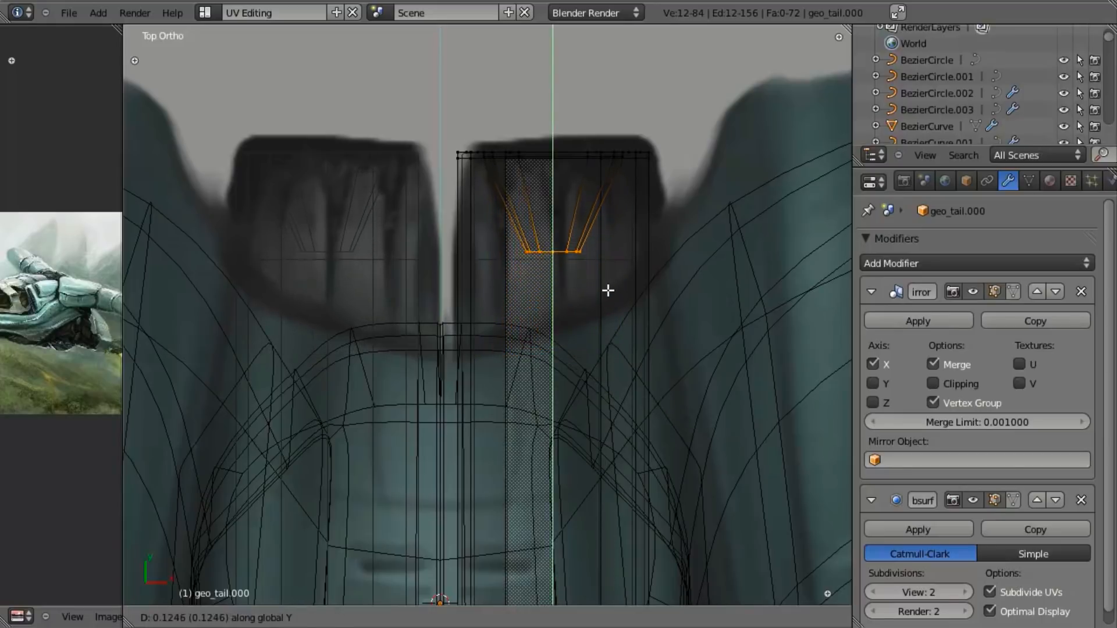
{"action": "left_click", "coordinate": [610, 293]}
Extend the funnel's narrow end a little along Y and extrude it inward into a smaller ring.
{"action": "scroll", "coordinate": [640, 306], "scroll_direction": "up", "scroll_amount": 3}
{"action": "key", "text": "e"}
{"action": "key", "text": "y"}
{"action": "left_click", "coordinate": [741, 387]}
{"action": "key", "text": "e"}
{"action": "key", "text": "s"}
{"action": "left_click", "coordinate": [731, 371]}
Extrude the small ring twice along Y deeper into the tube and scale its end down.
{"action": "scroll", "coordinate": [694, 314], "scroll_direction": "down", "scroll_amount": 2}
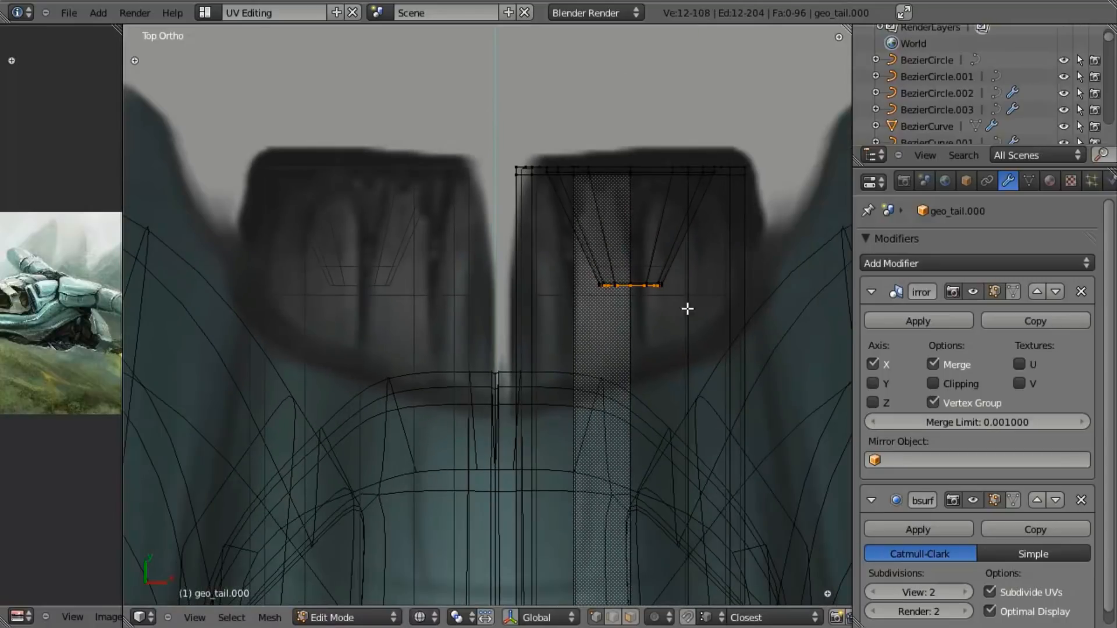
{"action": "key", "text": "e"}
{"action": "key", "text": "y"}
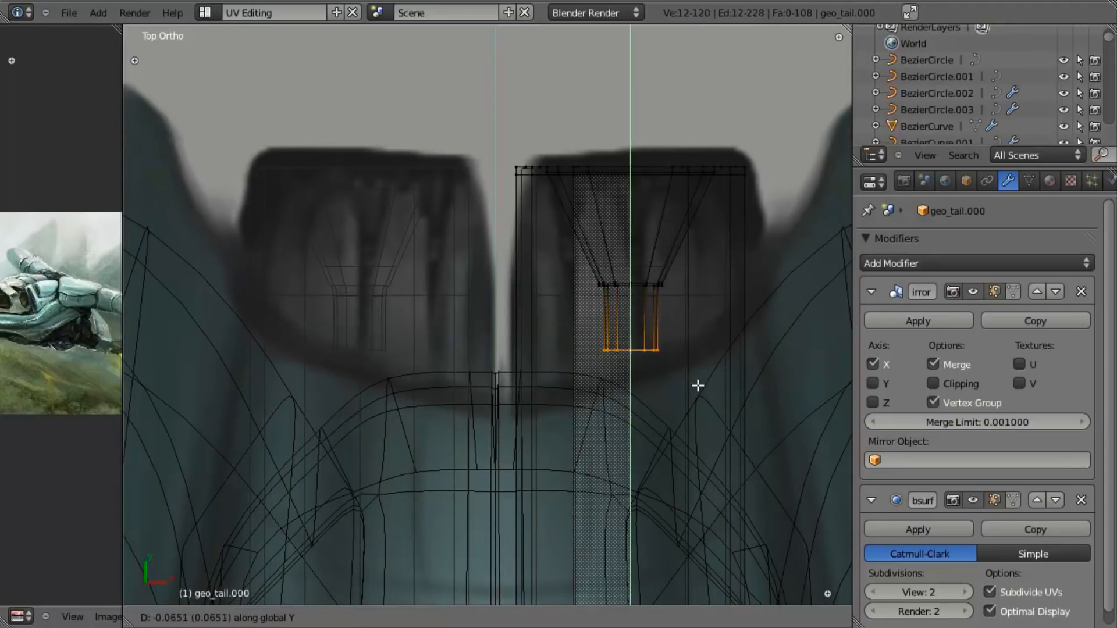
{"action": "left_click", "coordinate": [686, 318]}
{"action": "key", "text": "e"}
{"action": "key", "text": "y"}
{"action": "left_click", "coordinate": [749, 534]}
{"action": "key", "text": "s"}
{"action": "left_click", "coordinate": [687, 495]}
Examine the finished exhaust nozzles in solid shading and against the top reference.
{"action": "key", "text": "z"}
{"action": "mouse_move", "coordinate": [685, 494]}
{"action": "middle_mouse_down"}
{"action": "mouse_move", "coordinate": [650, 447]}
{"action": "mouse_move", "coordinate": [613, 486]}
{"action": "mouse_move", "coordinate": [488, 564]}
{"action": "mouse_move", "coordinate": [401, 550]}
{"action": "mouse_move", "coordinate": [368, 521]}
{"action": "mouse_move", "coordinate": [488, 496]}
{"action": "middle_mouse_up"}
{"action": "key", "text": "Tab"}
{"action": "scroll", "coordinate": [613, 487], "scroll_direction": "down", "scroll_amount": 3}
{"action": "scroll", "coordinate": [489, 497], "scroll_direction": "up", "scroll_amount": 4}
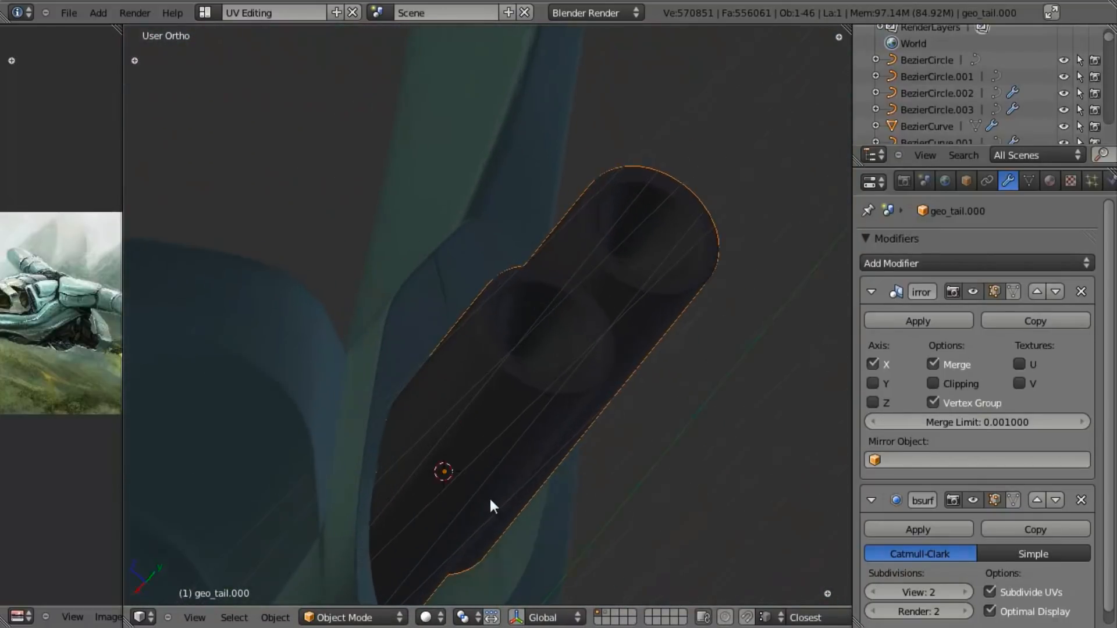
{"action": "key", "text": "a"}
{"action": "key", "text": "KP_7"}
{"action": "key", "text": "z"}
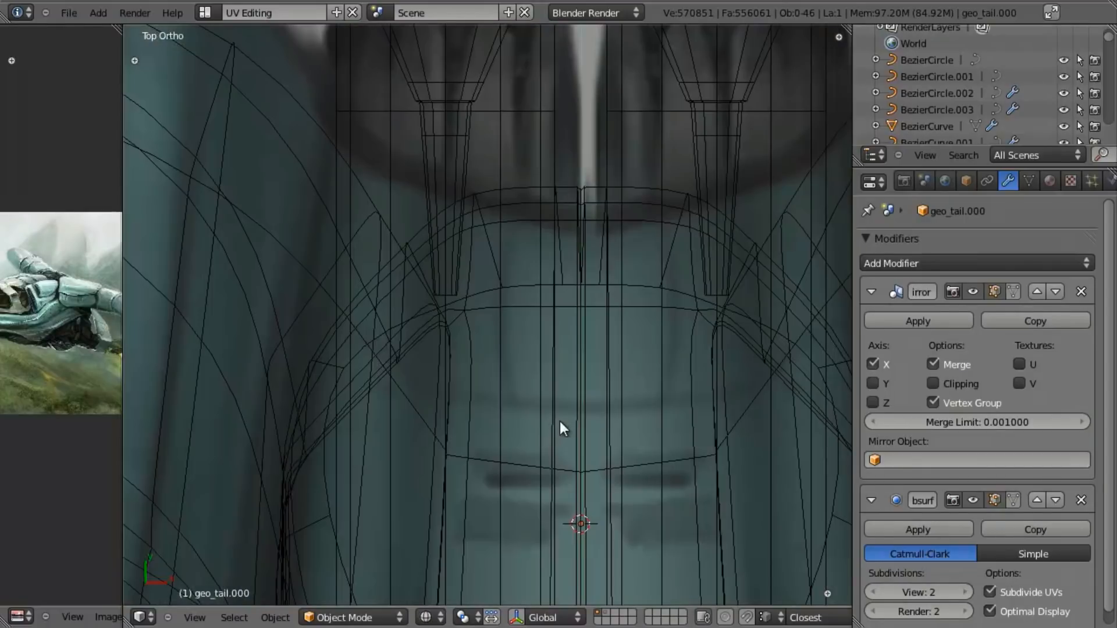
{"action": "scroll", "coordinate": [559, 421], "scroll_direction": "down", "scroll_amount": 2}
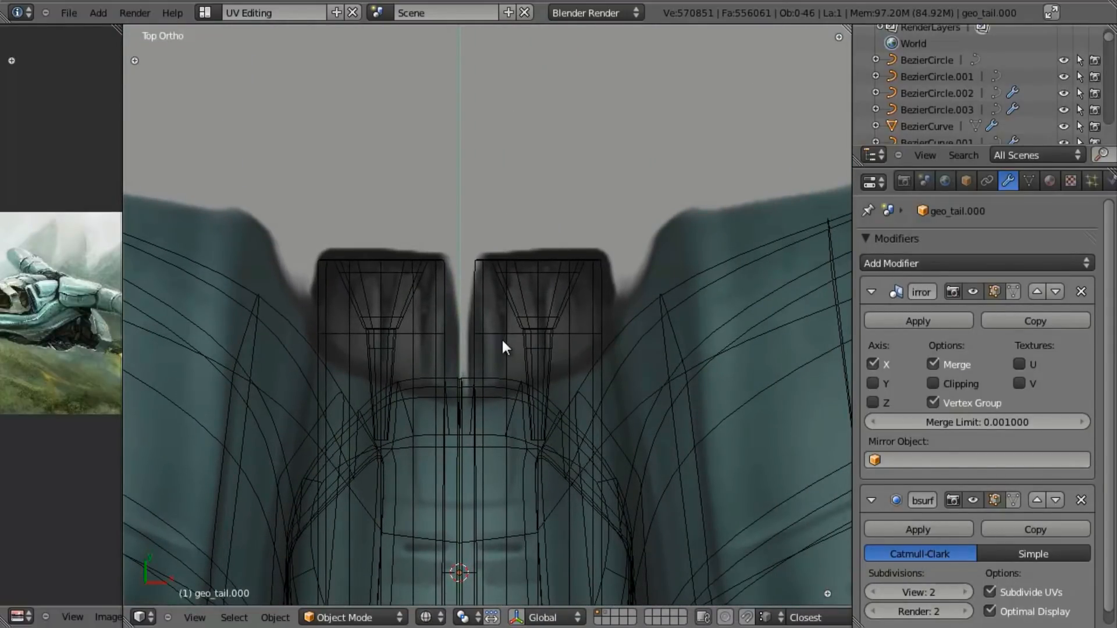
{"action": "scroll", "coordinate": [501, 337], "scroll_direction": "down", "scroll_amount": 1}
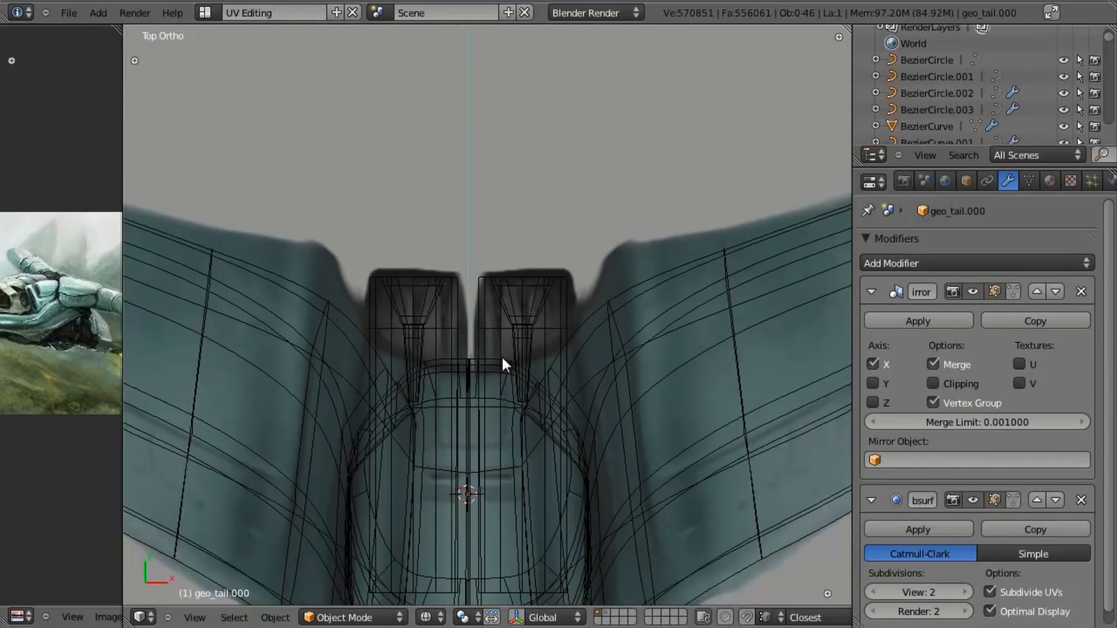
{"action": "scroll", "coordinate": [501, 356], "scroll_direction": "up", "scroll_amount": 3}
Select the edge loop where the exhaust nozzle's funnel meets the small inner ring.
{"action": "key", "text": "Tab"}
{"action": "key", "text": "a"}
{"action": "key", "text": "z"}
{"action": "middle_click_drag", "start_coordinate": [566, 223], "coordinate": [515, 374]}
{"action": "scroll", "coordinate": [494, 427], "scroll_direction": "up", "scroll_amount": 3}
{"action": "key", "text": "z"}
{"action": "right_click", "coordinate": [471, 349], "text": "alt"}
{"action": "scroll", "coordinate": [520, 378], "scroll_direction": "up", "scroll_amount": 4}
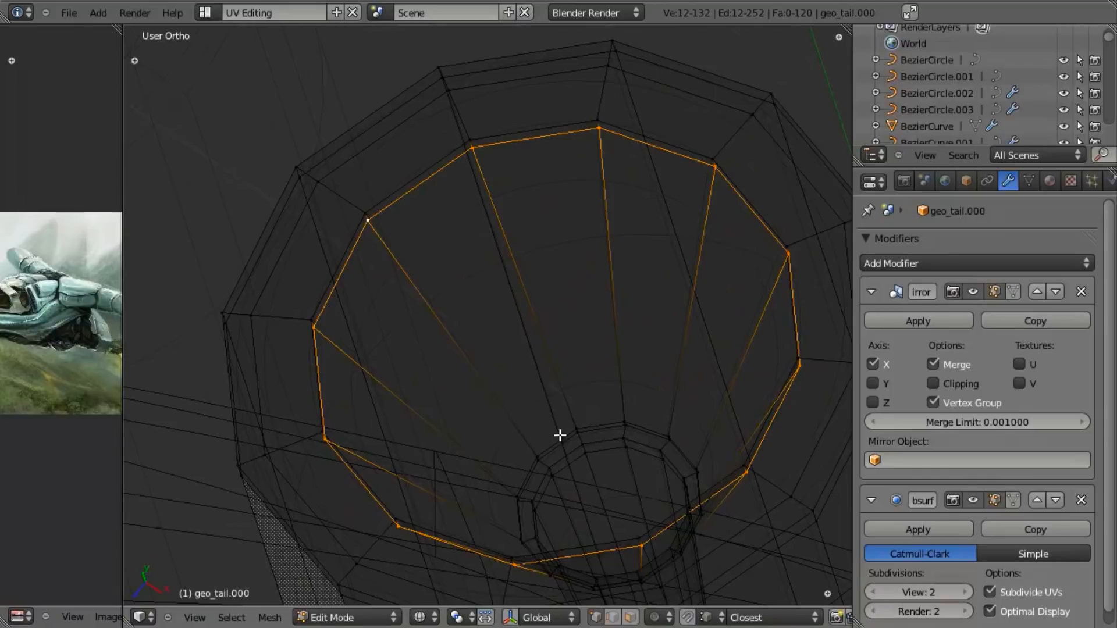
{"action": "scroll", "coordinate": [559, 435], "scroll_direction": "down", "scroll_amount": 3}
{"action": "middle_click_drag", "start_coordinate": [518, 419], "coordinate": [569, 404]}
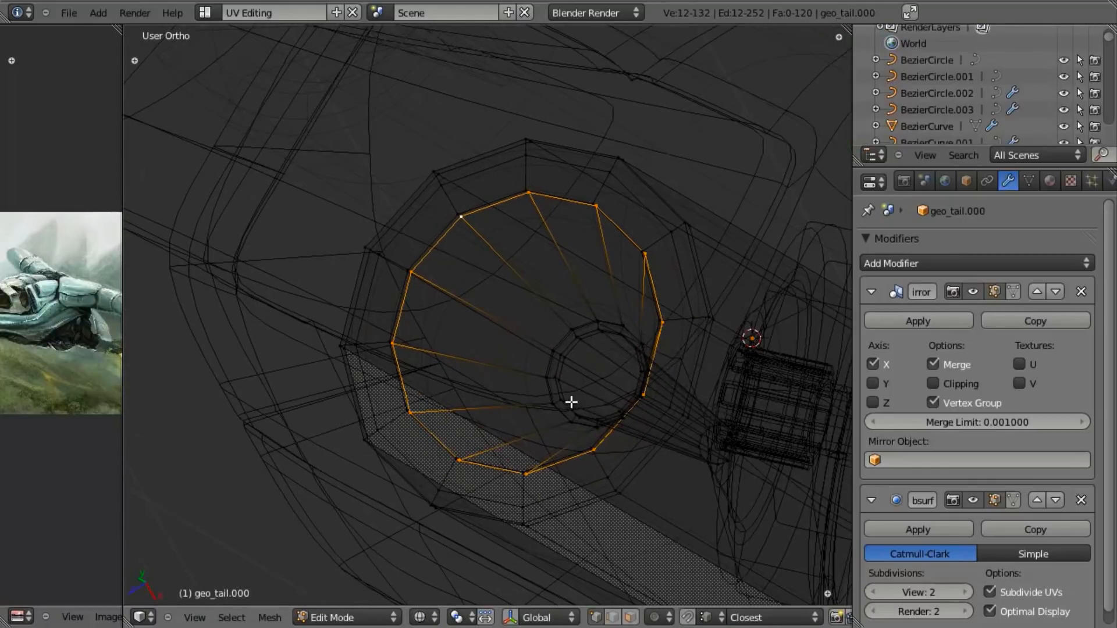
{"action": "scroll", "coordinate": [569, 404], "scroll_direction": "up", "scroll_amount": 2}
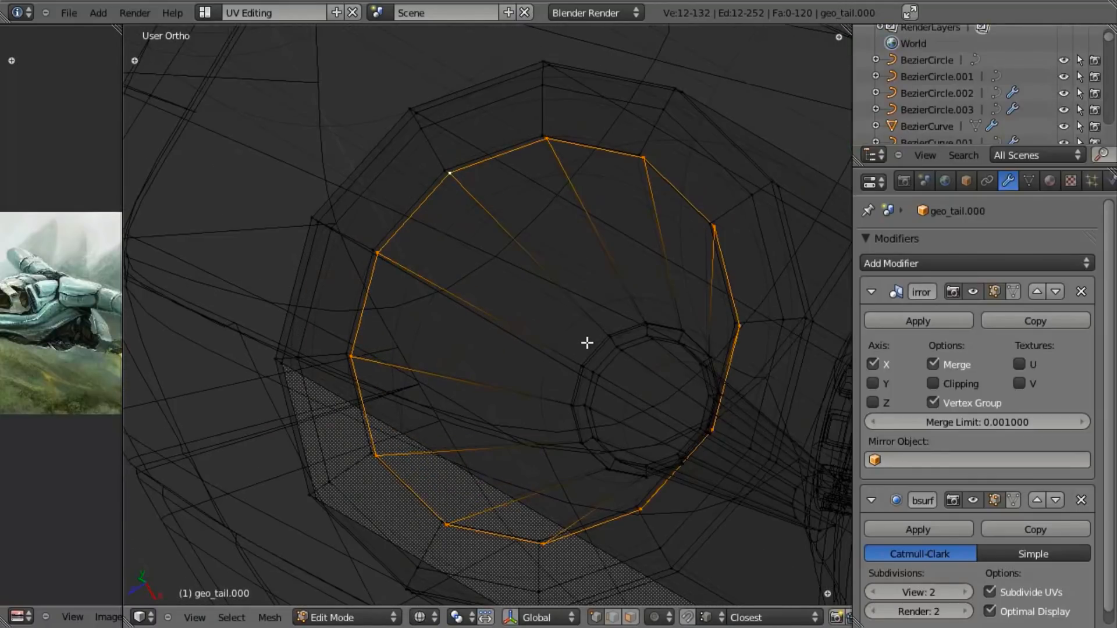
{"action": "key", "text": "a"}
{"action": "right_click", "coordinate": [587, 343], "text": "alt"}
{"action": "scroll", "coordinate": [586, 343], "scroll_direction": "down", "scroll_amount": 4}
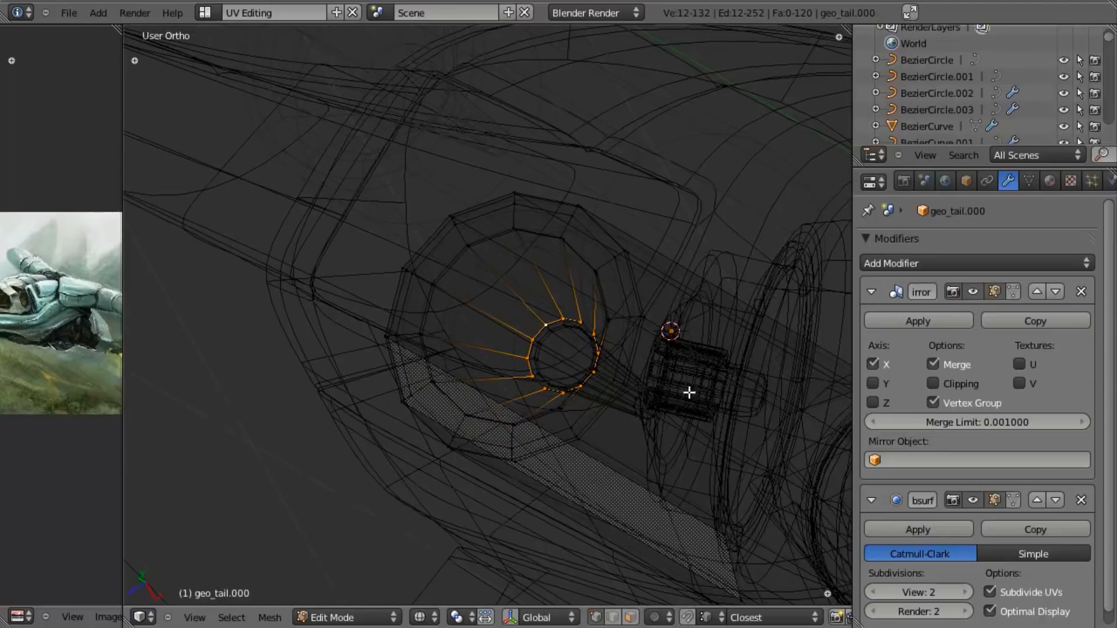
Snap the 3D cursor to the centre of the selected ring at the funnel's narrow end.
{"action": "middle_click_drag", "start_coordinate": [689, 371], "coordinate": [675, 487]}
{"action": "scroll", "coordinate": [672, 490], "scroll_direction": "up", "scroll_amount": 4}
{"action": "mouse_move", "coordinate": [537, 482]}
{"action": "middle_mouse_down"}
{"action": "mouse_move", "coordinate": [535, 459]}
{"action": "mouse_move", "coordinate": [581, 447]}
{"action": "mouse_move", "coordinate": [565, 404]}
{"action": "mouse_move", "coordinate": [553, 446]}
{"action": "middle_mouse_up"}
{"action": "key", "text": "z"}
{"action": "scroll", "coordinate": [556, 444], "scroll_direction": "up", "scroll_amount": 2}
{"action": "key", "text": "z"}
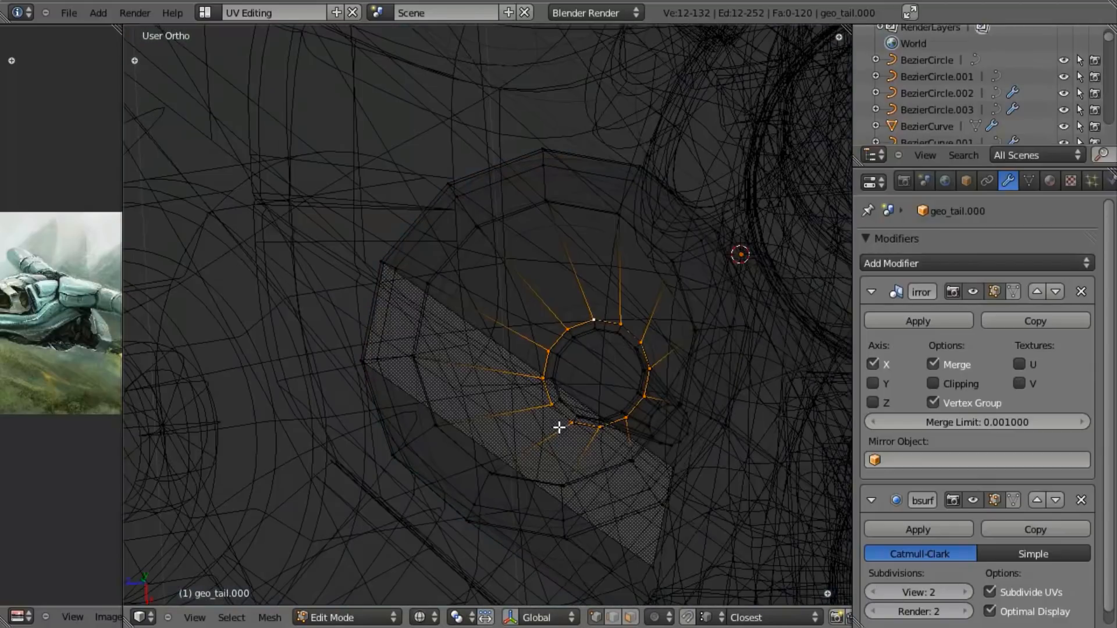
{"action": "key", "text": "KP_3"}
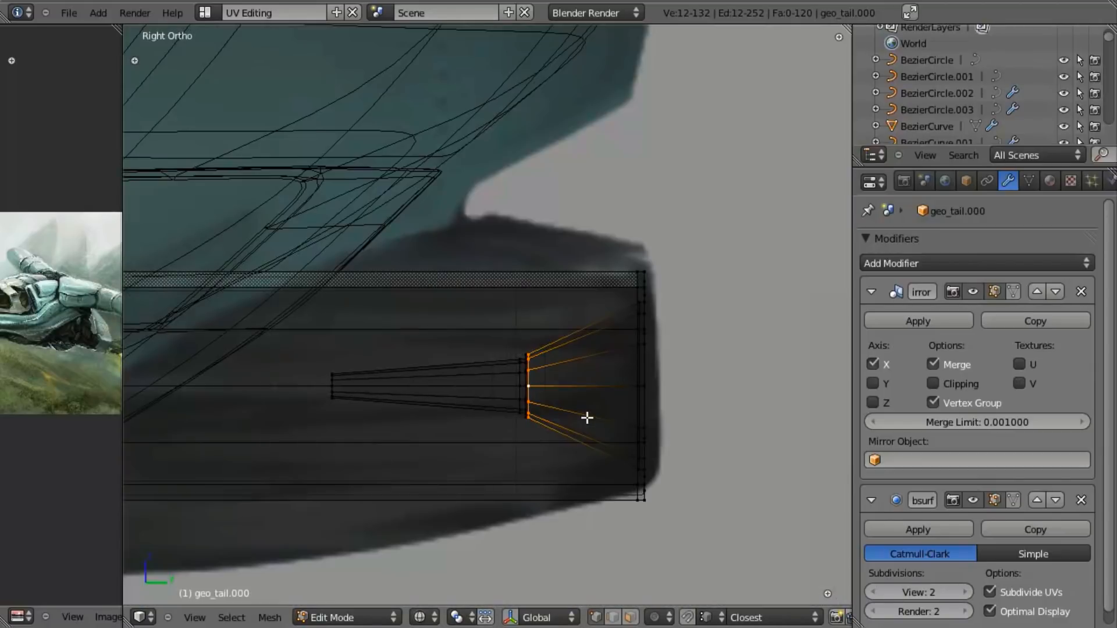
{"action": "scroll", "coordinate": [567, 394], "scroll_direction": "up", "scroll_amount": 2}
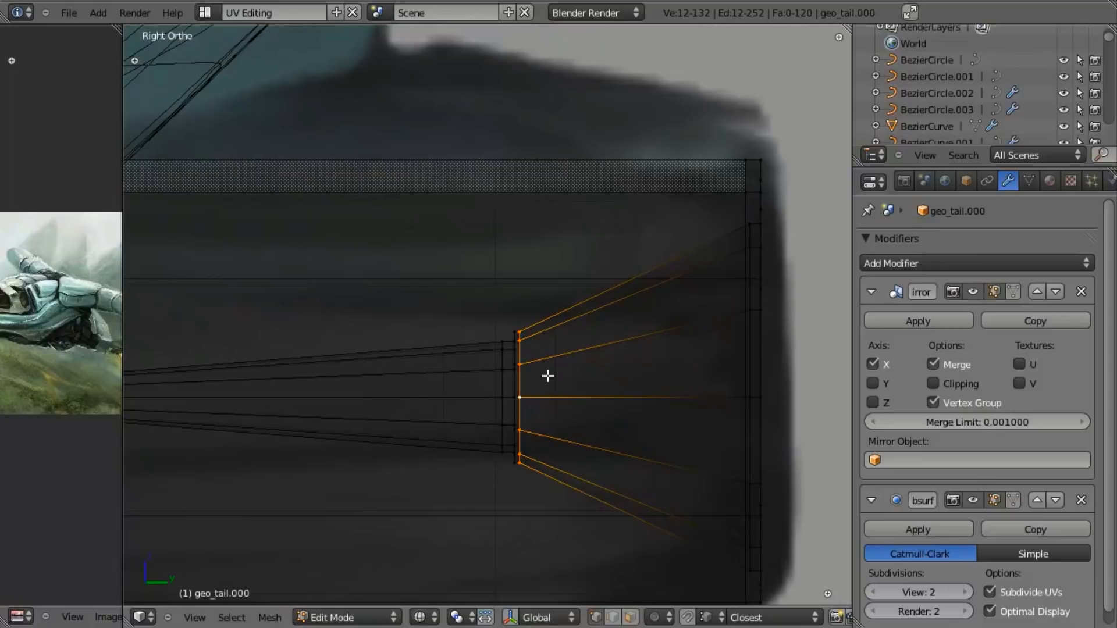
{"action": "key", "text": "shift+s"}
{"action": "left_click", "coordinate": [548, 377]}
{"action": "key", "text": "Tab"}
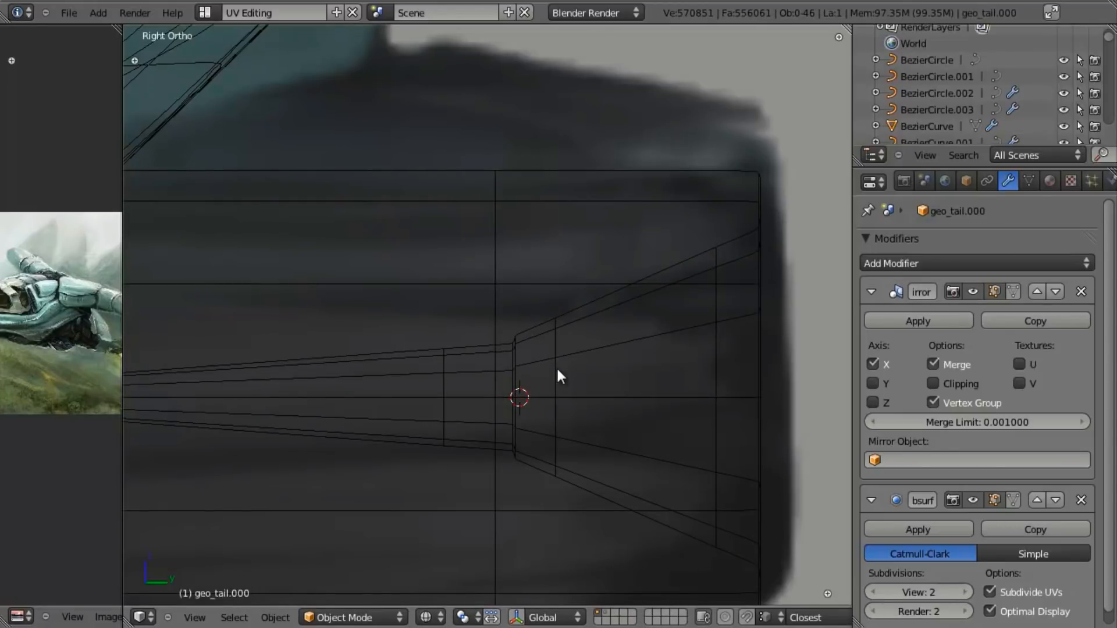
Add a cube at the 3D cursor and scale it down twice, the second time by about 0.32.
{"action": "key", "text": "KP_1"}
{"action": "middle_click_drag", "start_coordinate": [580, 390], "coordinate": [528, 387], "text": "shift"}
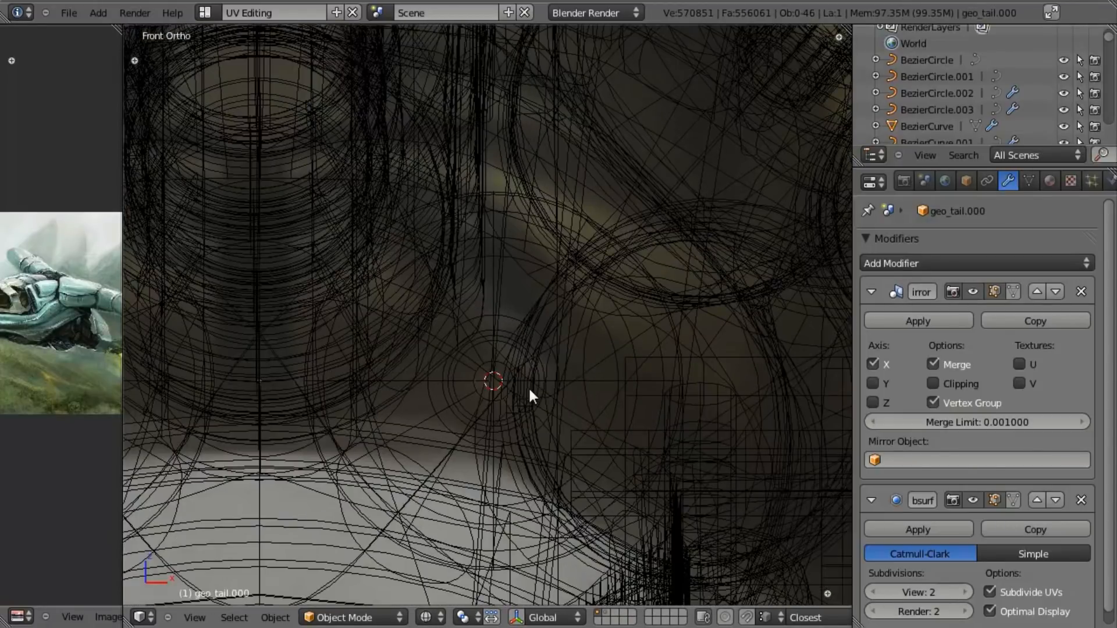
{"action": "key", "text": "shift+a"}
{"action": "left_click", "coordinate": [602, 404]}
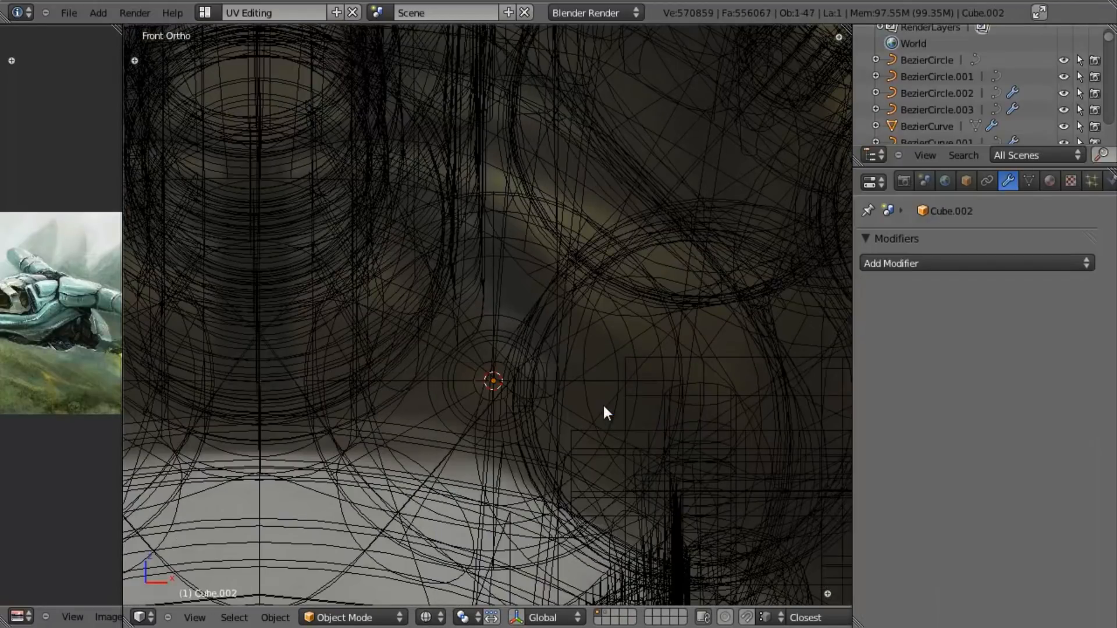
{"action": "scroll", "coordinate": [648, 431], "scroll_direction": "down", "scroll_amount": 5}
{"action": "key", "text": "Tab"}
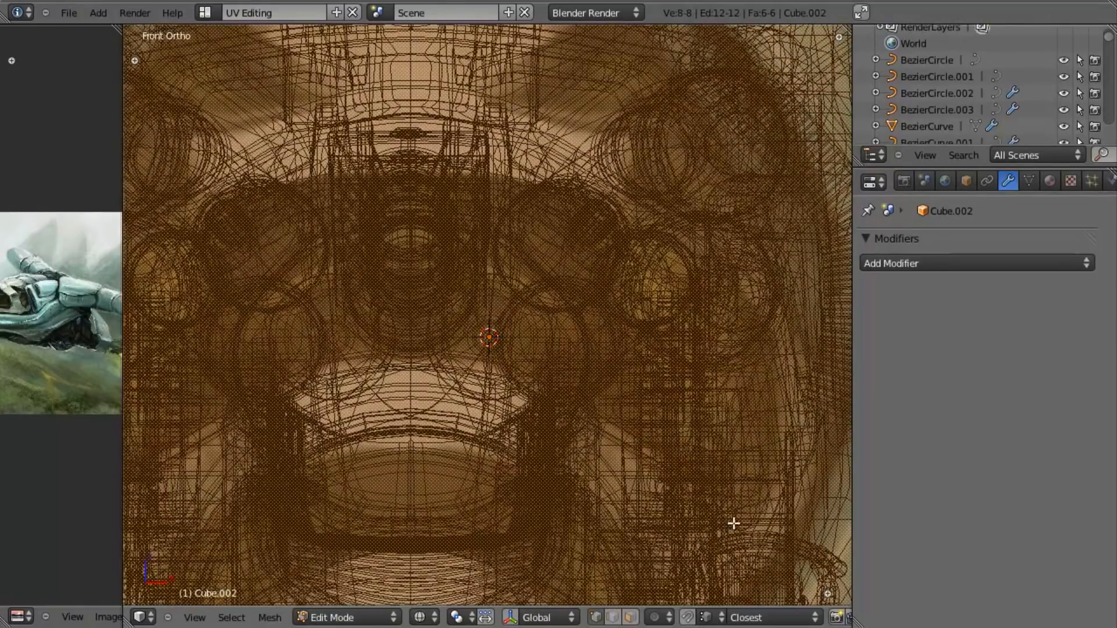
{"action": "key", "text": "s"}
{"action": "left_click", "coordinate": [474, 374]}
{"action": "key", "text": "s"}
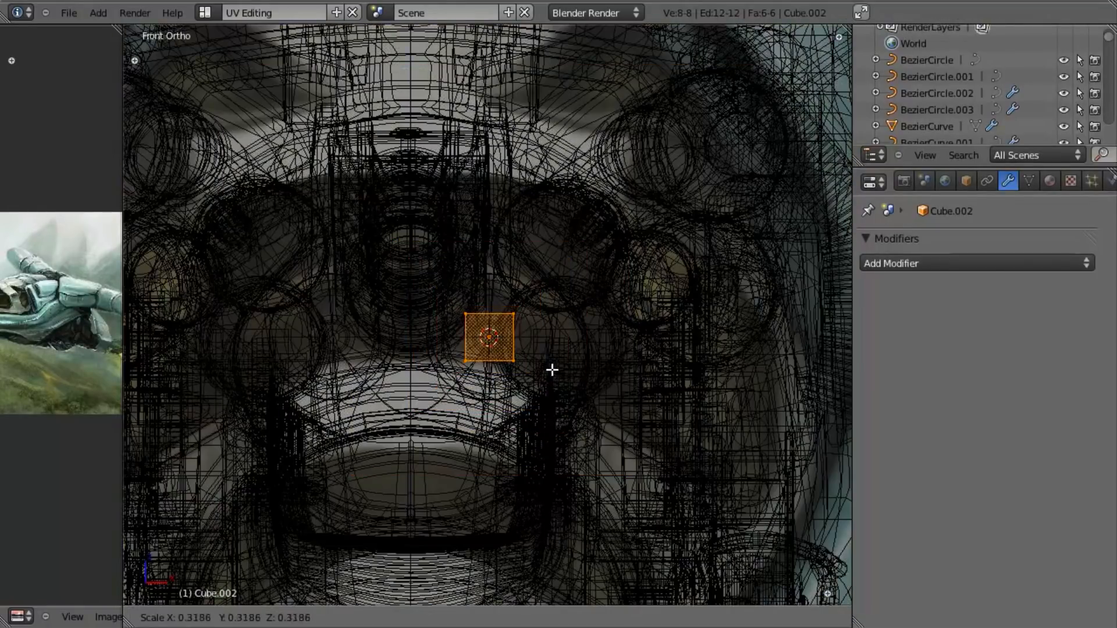
{"action": "left_click", "coordinate": [553, 370]}
Flatten the cube along Z and narrow it along X by a factor of about 0.14.
{"action": "scroll", "coordinate": [640, 466], "scroll_direction": "up", "scroll_amount": 4}
{"action": "key", "text": "s"}
{"action": "key", "text": "z"}
{"action": "left_click", "coordinate": [617, 437]}
{"action": "key", "text": "s"}
{"action": "key", "text": "x"}
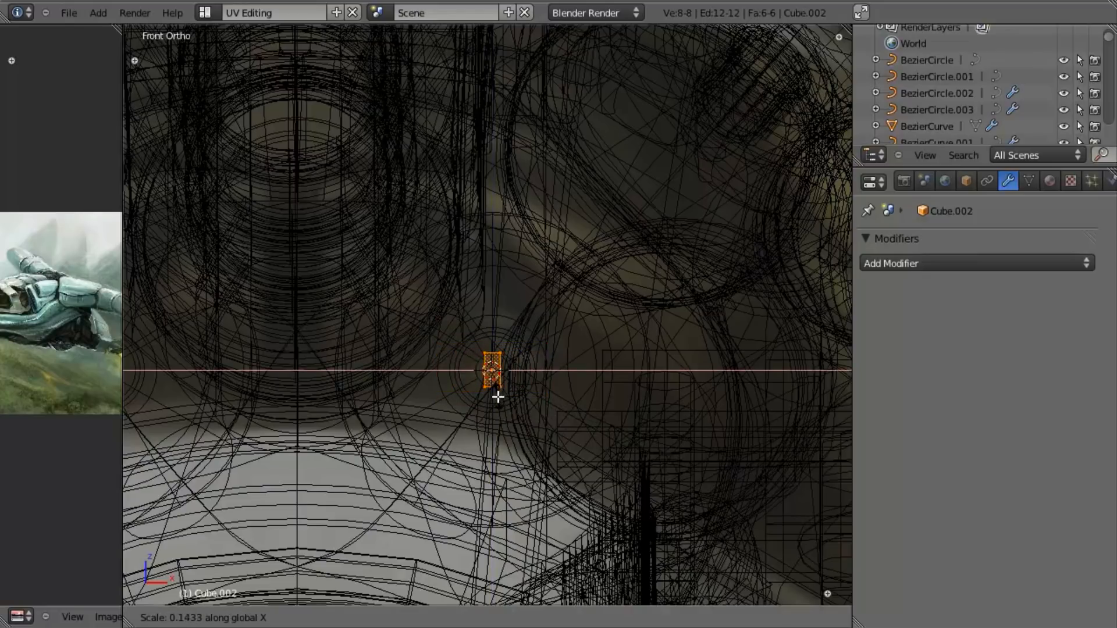
{"action": "left_click", "coordinate": [499, 397]}
{"action": "scroll", "coordinate": [534, 436], "scroll_direction": "up", "scroll_amount": 3}
Move the narrow block along Y towards the nozzle opening and up along Z to the funnel's upper wall.
{"action": "key", "text": "KP_3"}
{"action": "scroll", "coordinate": [566, 452], "scroll_direction": "down", "scroll_amount": 3}
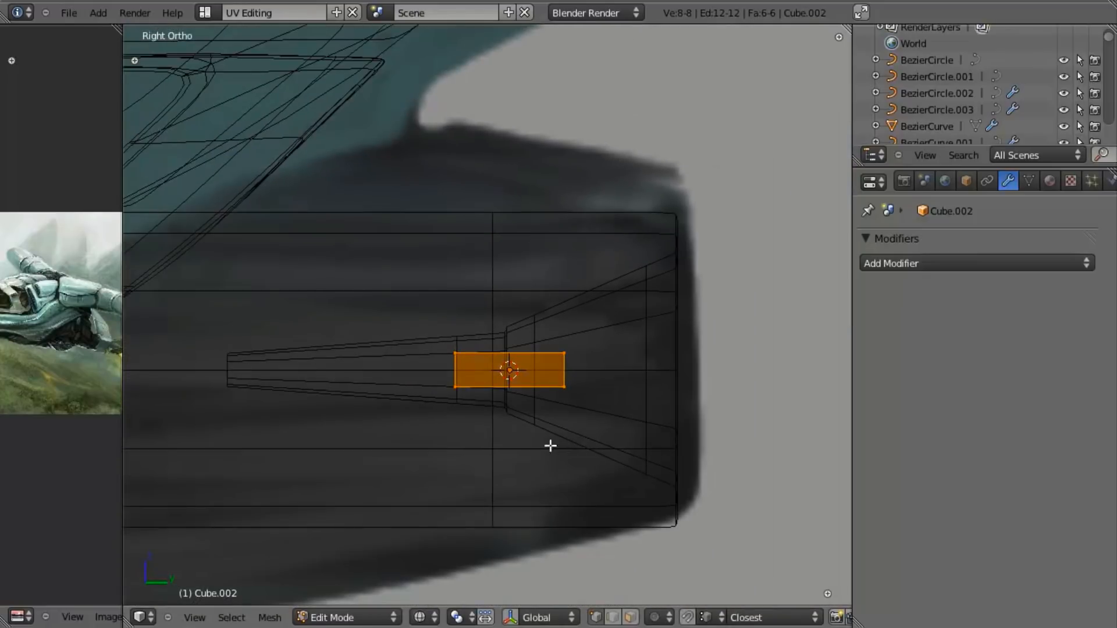
{"action": "key", "text": "g"}
{"action": "key", "text": "y"}
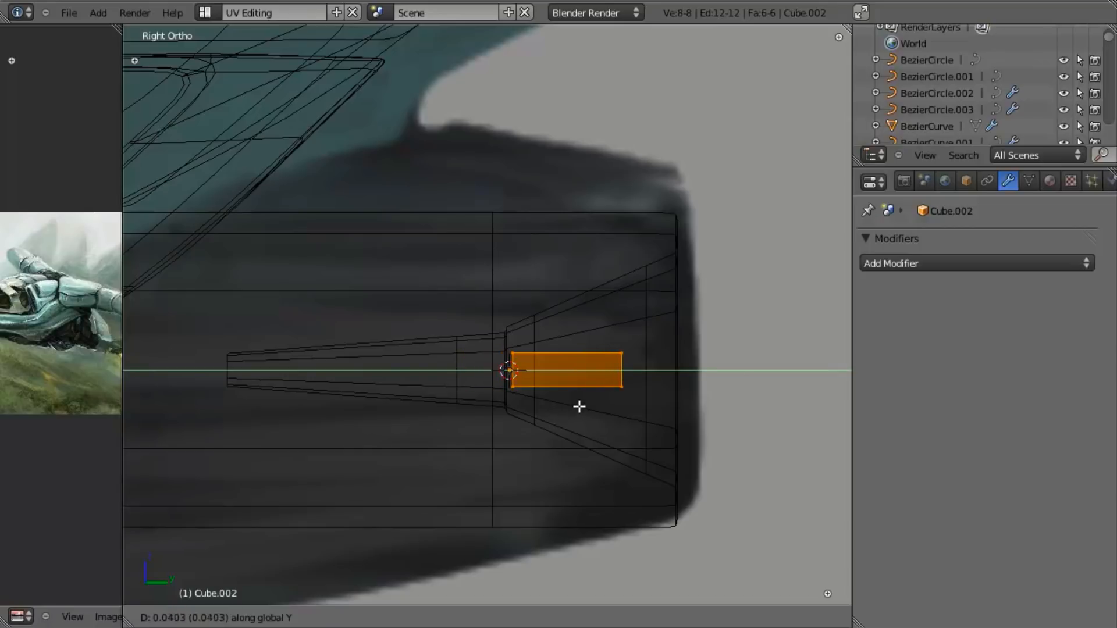
{"action": "key", "text": "z"}
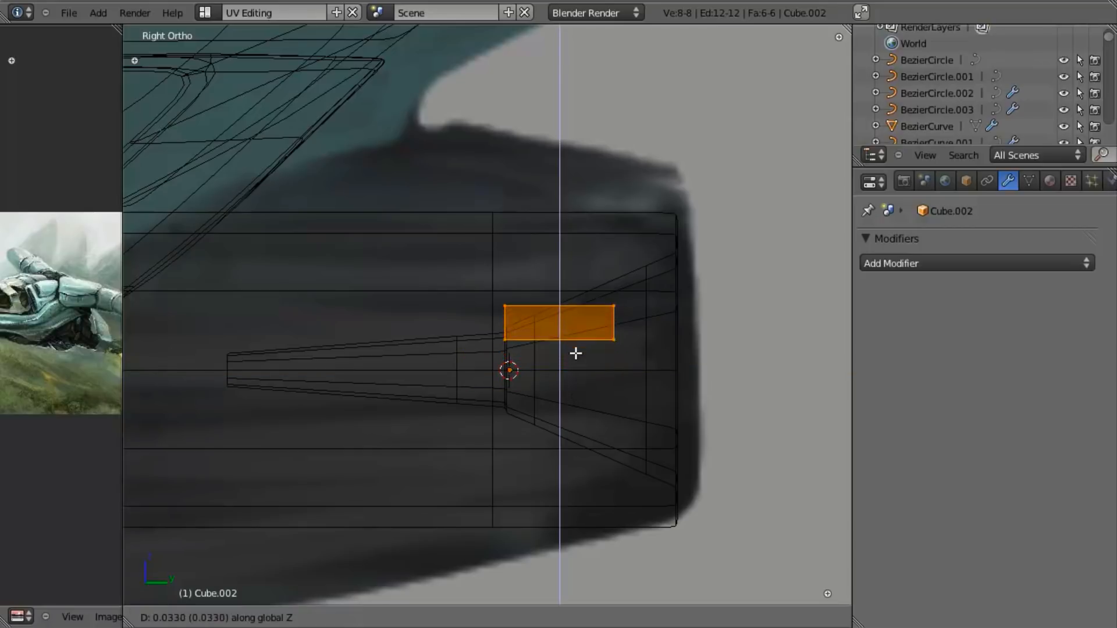
{"action": "left_click", "coordinate": [577, 348]}
Move the block's outer end vertices out and up to the nozzle rim so the block follows the funnel's slope.
{"action": "key", "text": "a"}
{"action": "key", "text": "b"}
{"action": "left_click_drag", "start_coordinate": [551, 246], "coordinate": [650, 385]}
{"action": "key", "text": "g"}
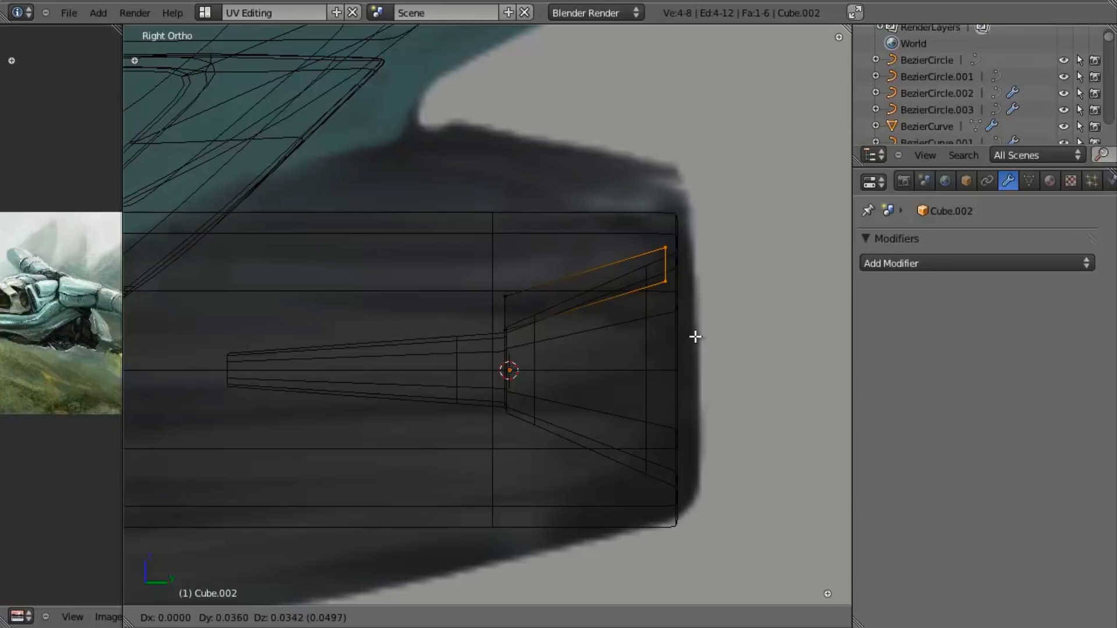
{"action": "left_click", "coordinate": [699, 343]}
{"action": "key", "text": "g"}
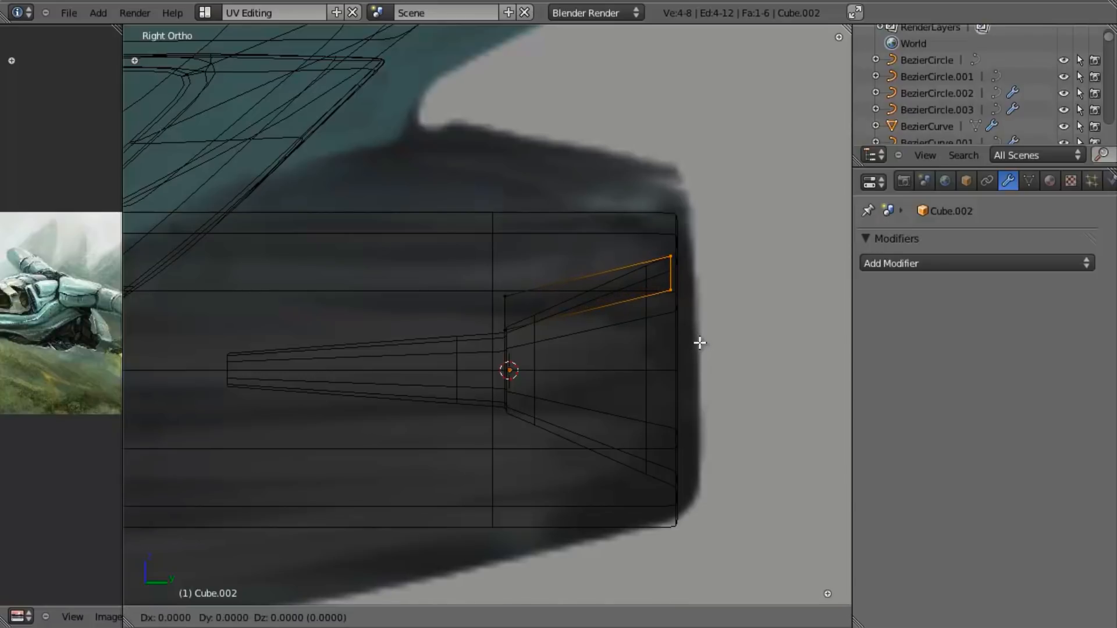
{"action": "left_click", "coordinate": [699, 342]}
Add a Subdivision Surface modifier to the block with Optimal Display enabled.
{"action": "key", "text": "z"}
{"action": "middle_click_drag", "start_coordinate": [700, 341], "coordinate": [682, 359]}
{"action": "scroll", "coordinate": [587, 373], "scroll_direction": "down", "scroll_amount": 3}
{"action": "key", "text": "Tab"}
{"action": "key", "text": "KP_3"}
{"action": "key", "text": "z"}
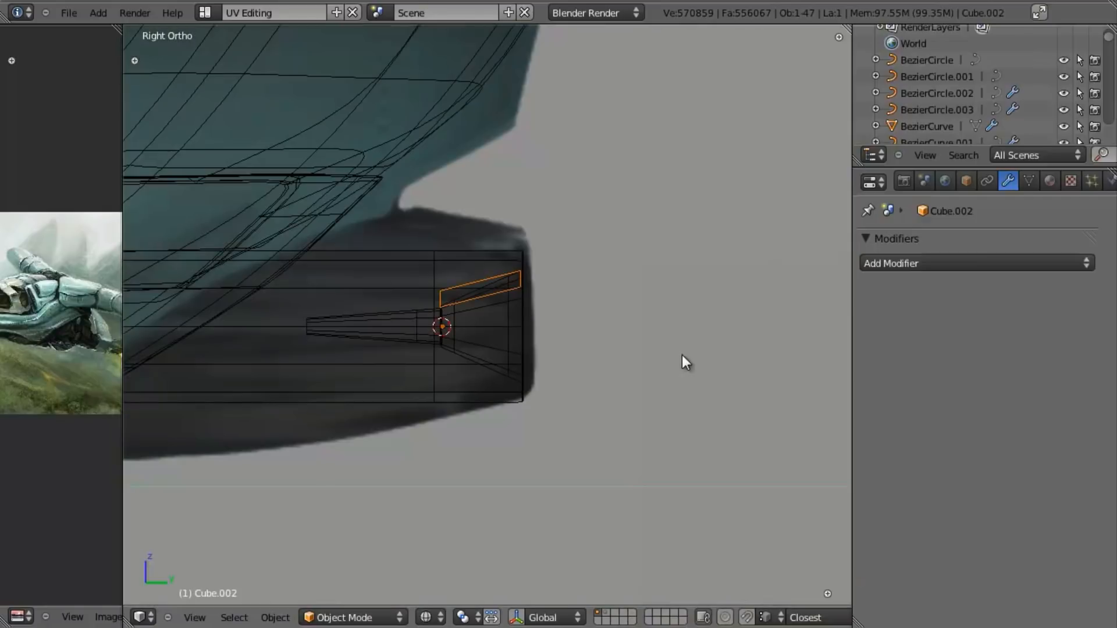
{"action": "scroll", "coordinate": [645, 366], "scroll_direction": "up", "scroll_amount": 3}
{"action": "key", "text": "Tab"}
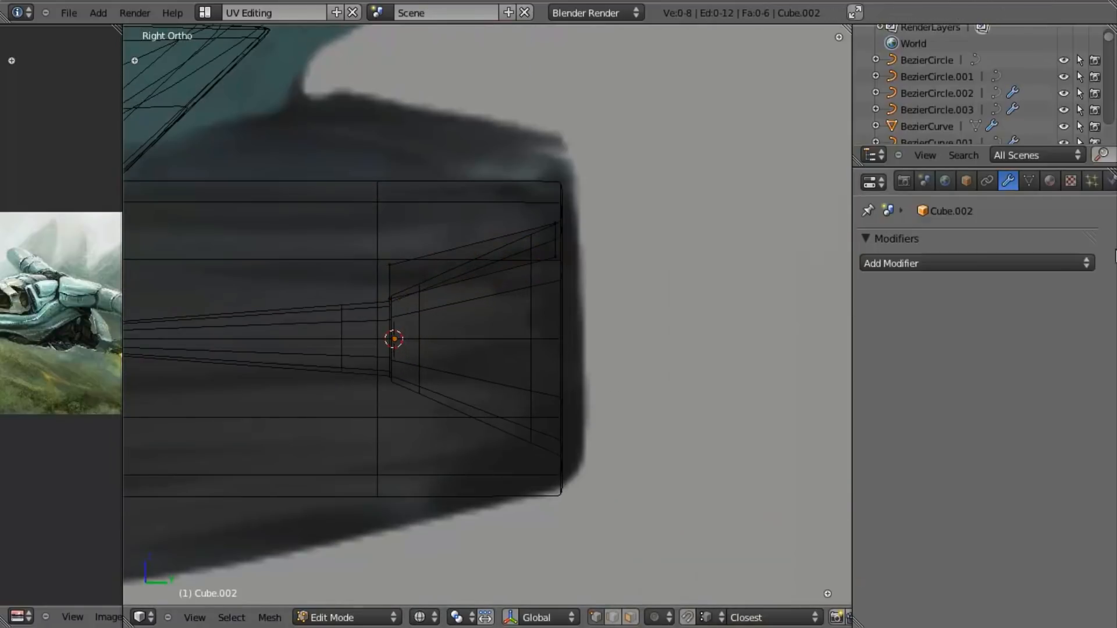
{"action": "left_click", "coordinate": [971, 261]}
{"action": "left_click", "coordinate": [786, 510]}
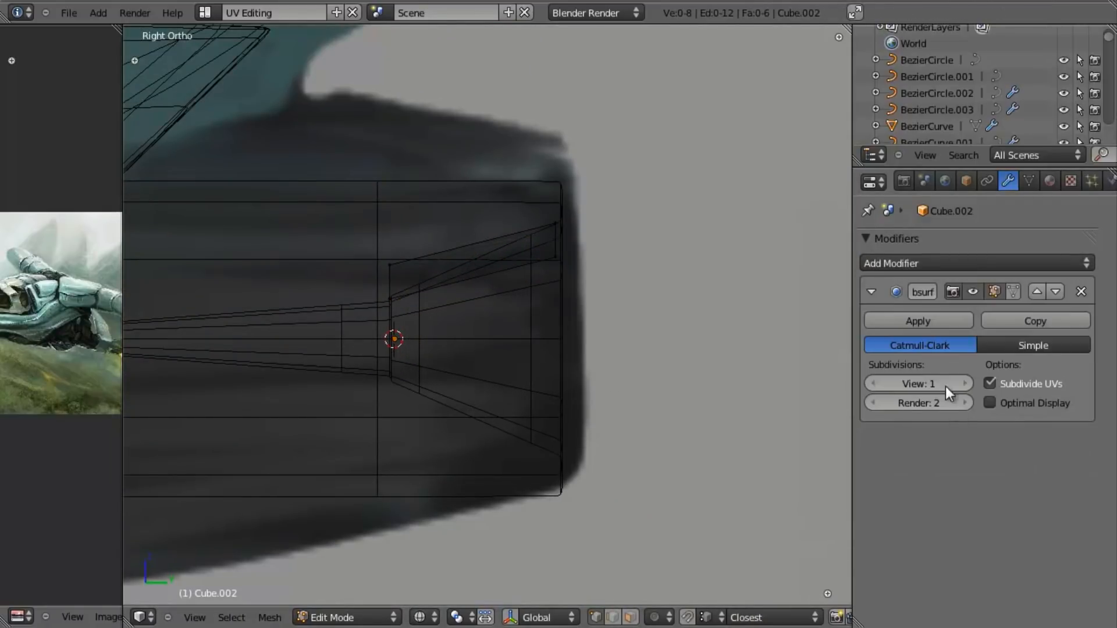
{"action": "left_click", "coordinate": [989, 404]}
{"action": "key", "text": "Tab"}
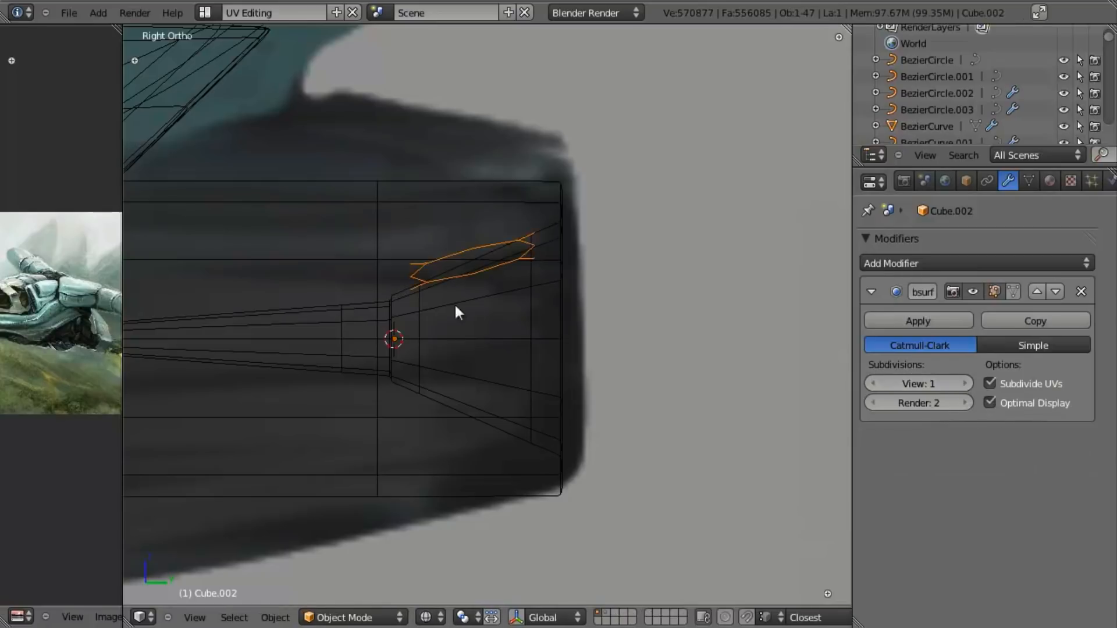
Add an edge loop across the block and slide it close to the outer end.
{"action": "scroll", "coordinate": [439, 301], "scroll_direction": "up", "scroll_amount": 3}
{"action": "key", "text": "Tab"}
{"action": "key", "text": "a"}
{"action": "key", "text": "w"}
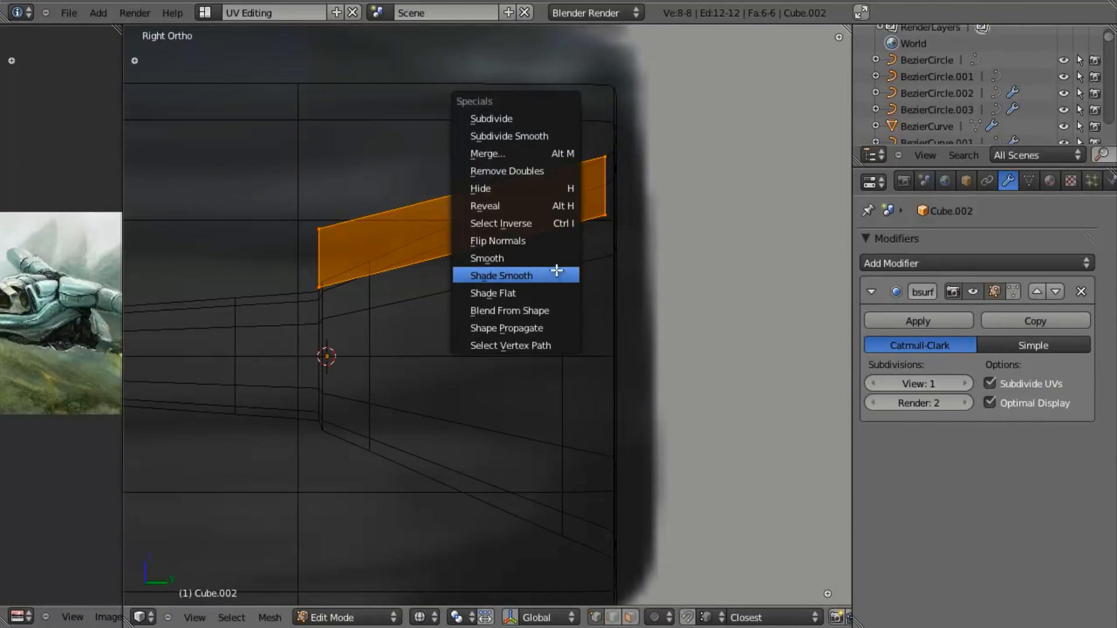
{"action": "key", "text": "Escape"}
{"action": "key", "text": "a"}
{"action": "key", "text": "ctrl+r"}
{"action": "left_click", "coordinate": [484, 190]}
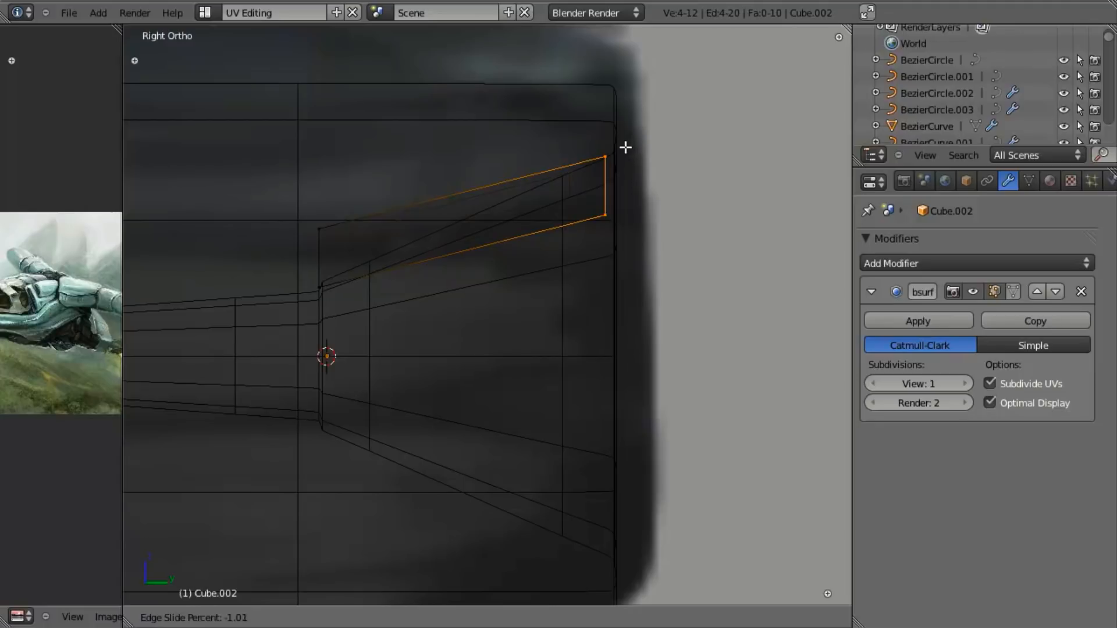
{"action": "left_click", "coordinate": [622, 145]}
Delete the block's inner end face and its top faces.
{"action": "key", "text": "a"}
{"action": "key", "text": "b"}
{"action": "left_click_drag", "start_coordinate": [217, 157], "coordinate": [343, 330]}
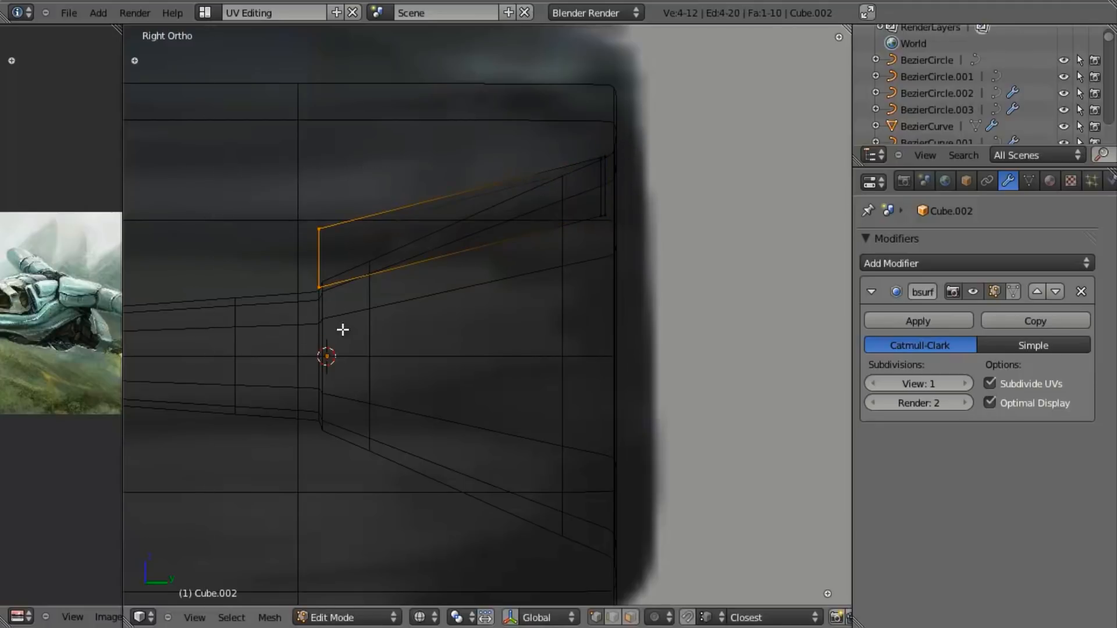
{"action": "key", "text": "x"}
{"action": "left_click", "coordinate": [349, 366]}
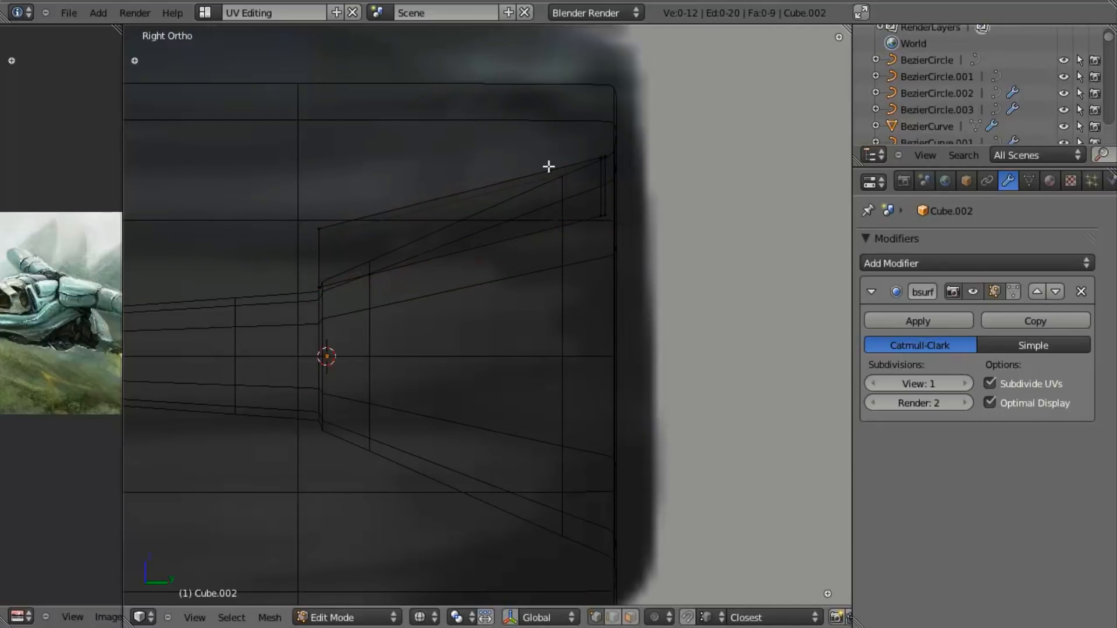
{"action": "left_click_drag", "start_coordinate": [238, 175], "coordinate": [367, 259]}
{"action": "key", "text": "b"}
{"action": "left_click_drag", "start_coordinate": [543, 79], "coordinate": [694, 163]}
{"action": "key", "text": "x"}
{"action": "left_click", "coordinate": [694, 163]}
Add a lengthwise edge loop around the block's sides, close to its lower edge.
{"action": "key", "text": "g"}
{"action": "key", "text": "g"}
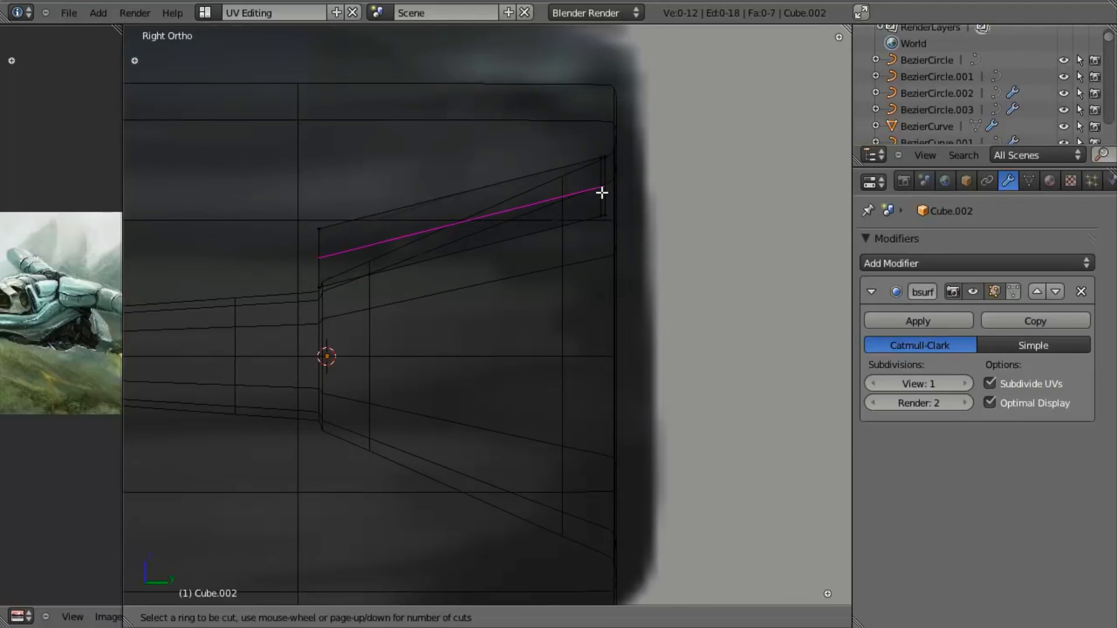
{"action": "left_click", "coordinate": [603, 218]}
{"action": "key", "text": "z"}
{"action": "middle_click_drag", "start_coordinate": [638, 285], "coordinate": [533, 292]}
{"action": "key", "text": "a"}
{"action": "key", "text": "a"}
{"action": "key", "text": "a"}
{"action": "key", "text": "KP_3"}
{"action": "key", "text": "z"}
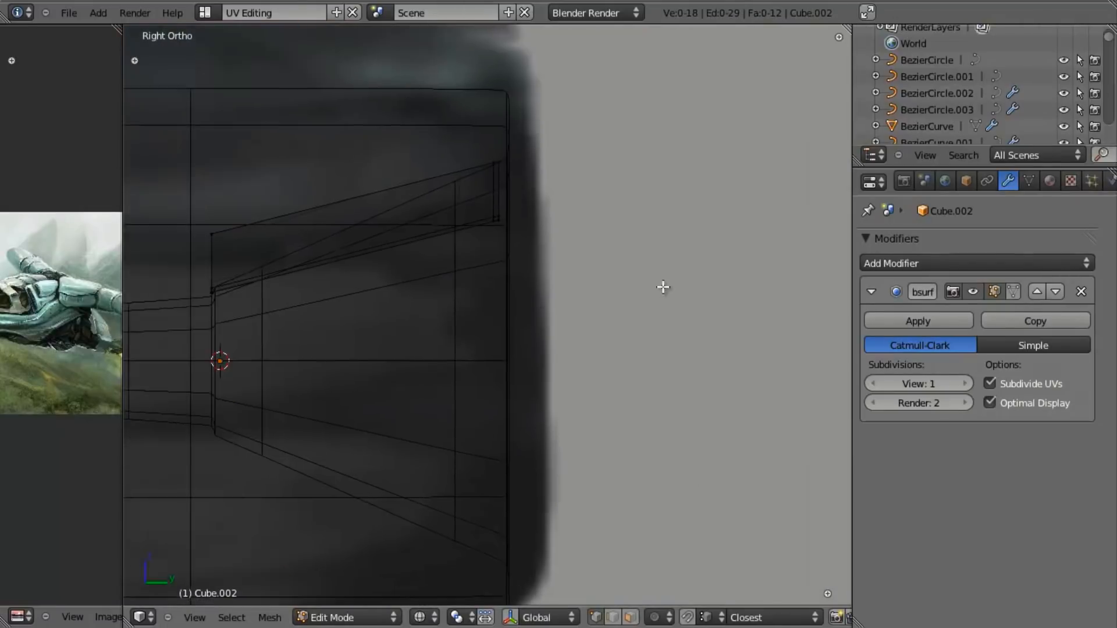
Check the ridge block from the front, leave mesh editing and save the file.
{"action": "key", "text": "a"}
{"action": "scroll", "coordinate": [599, 318], "scroll_direction": "down", "scroll_amount": 2}
{"action": "scroll", "coordinate": [598, 317], "scroll_direction": "up", "scroll_amount": 2}
{"action": "key", "text": "KP_1"}
{"action": "scroll", "coordinate": [569, 329], "scroll_direction": "down", "scroll_amount": 3}
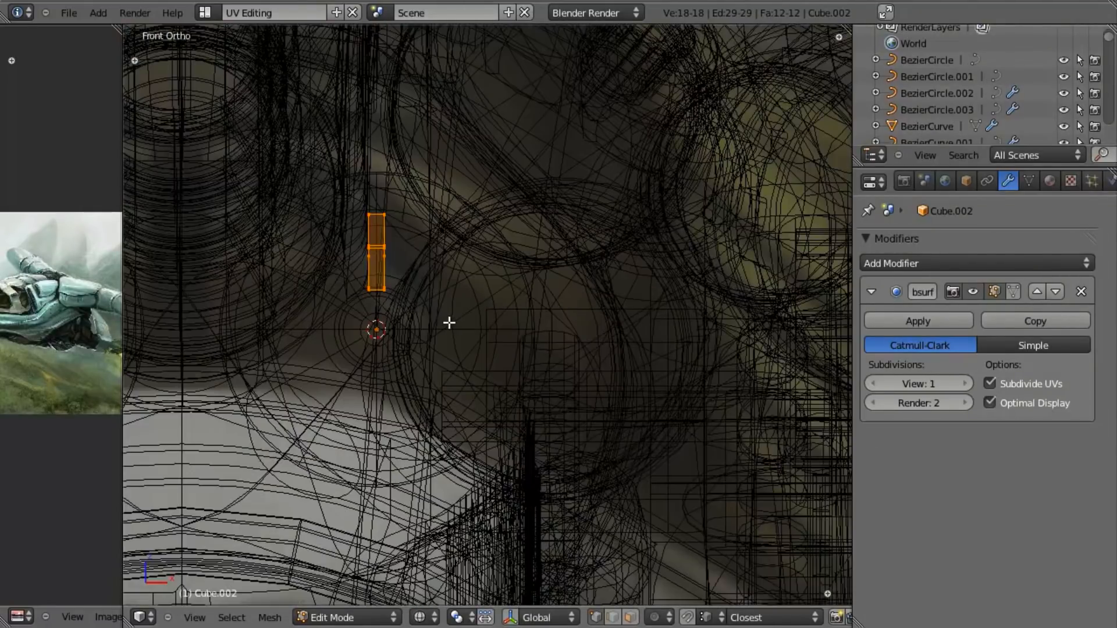
{"action": "middle_click_drag", "start_coordinate": [483, 333], "coordinate": [574, 340], "text": "shift"}
{"action": "scroll", "coordinate": [553, 343], "scroll_direction": "up", "scroll_amount": 3}
{"action": "key", "text": "Tab"}
{"action": "key", "text": "ctrl+s"}
{"action": "left_click", "coordinate": [549, 273]}
Add an empty at the 3D cursor and name it thruster_guide_array.
{"action": "key", "text": "shift+a"}
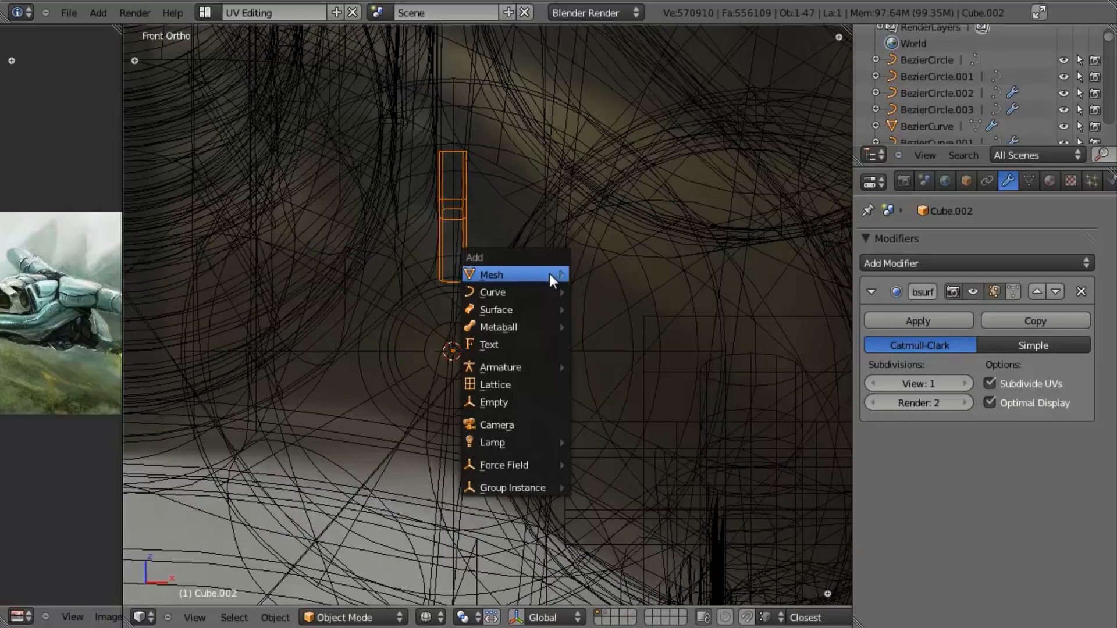
{"action": "left_click", "coordinate": [516, 407]}
{"action": "scroll", "coordinate": [535, 326], "scroll_direction": "down", "scroll_amount": 4}
{"action": "left_click", "coordinate": [957, 241]}
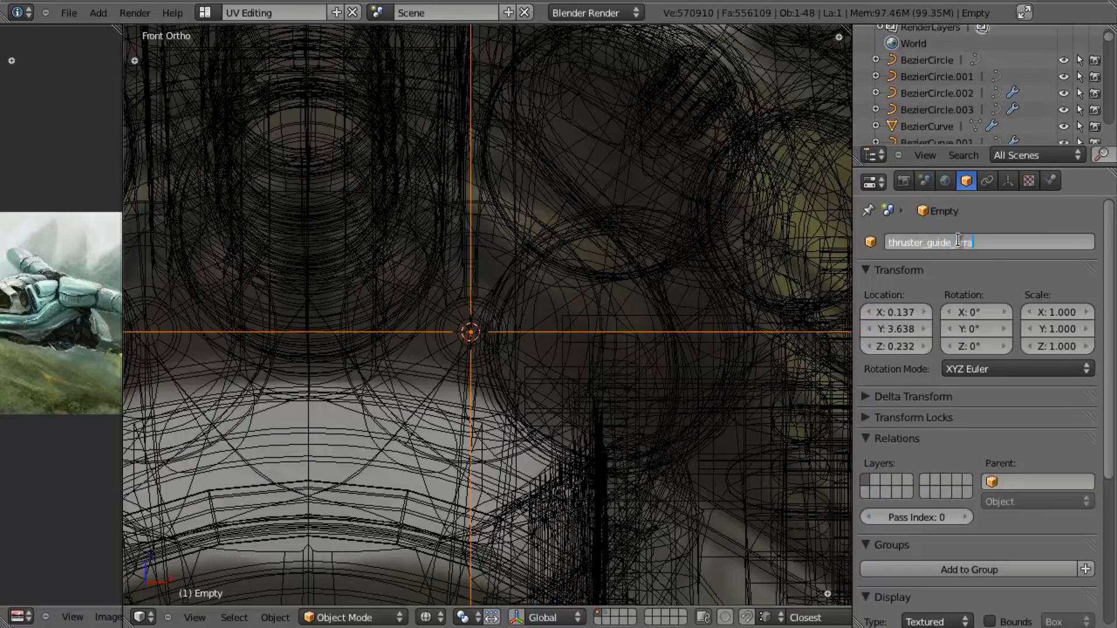
{"action": "type", "text": "y"}
{"action": "key", "text": "Return"}
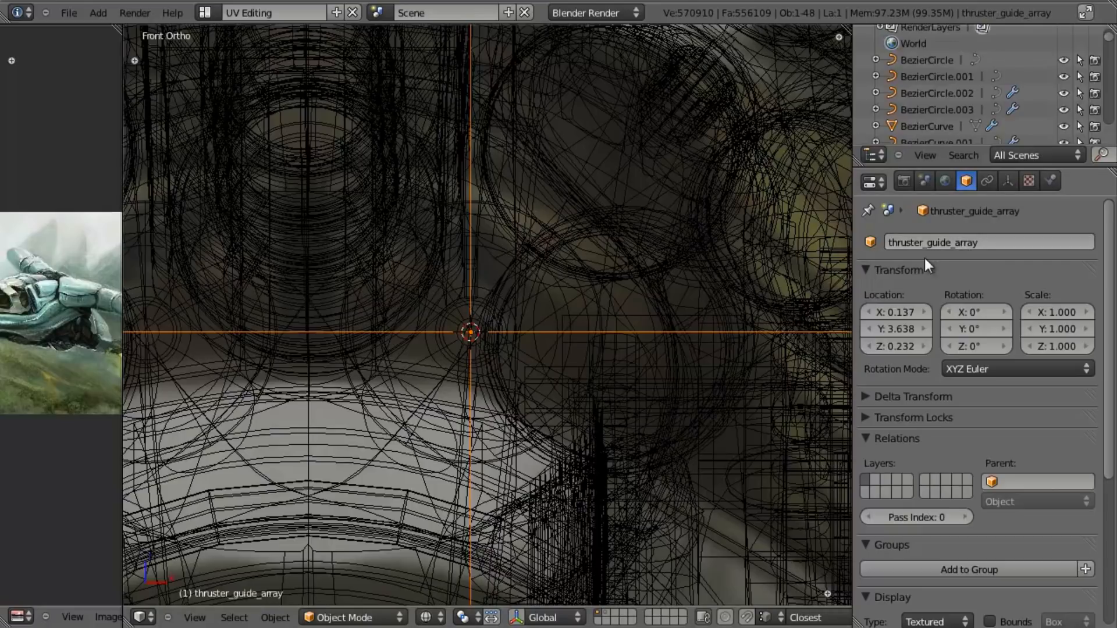
Rename the empty as thruster_ridge_array.
{"action": "left_click", "coordinate": [950, 245]}
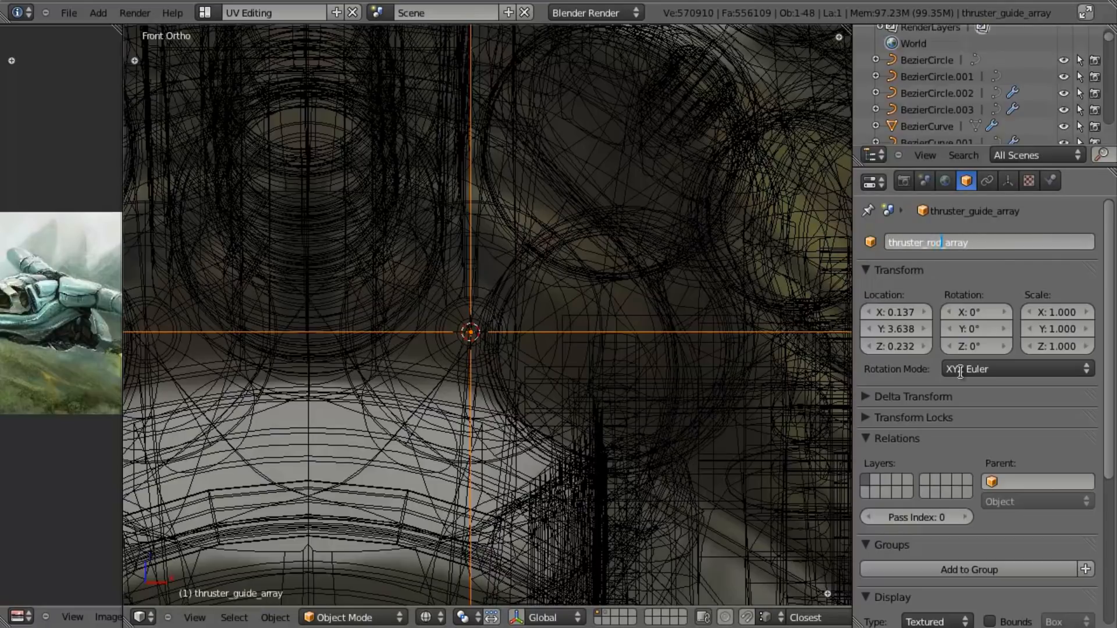
{"action": "type", "text": "ridge"}
{"action": "key", "text": "Return"}
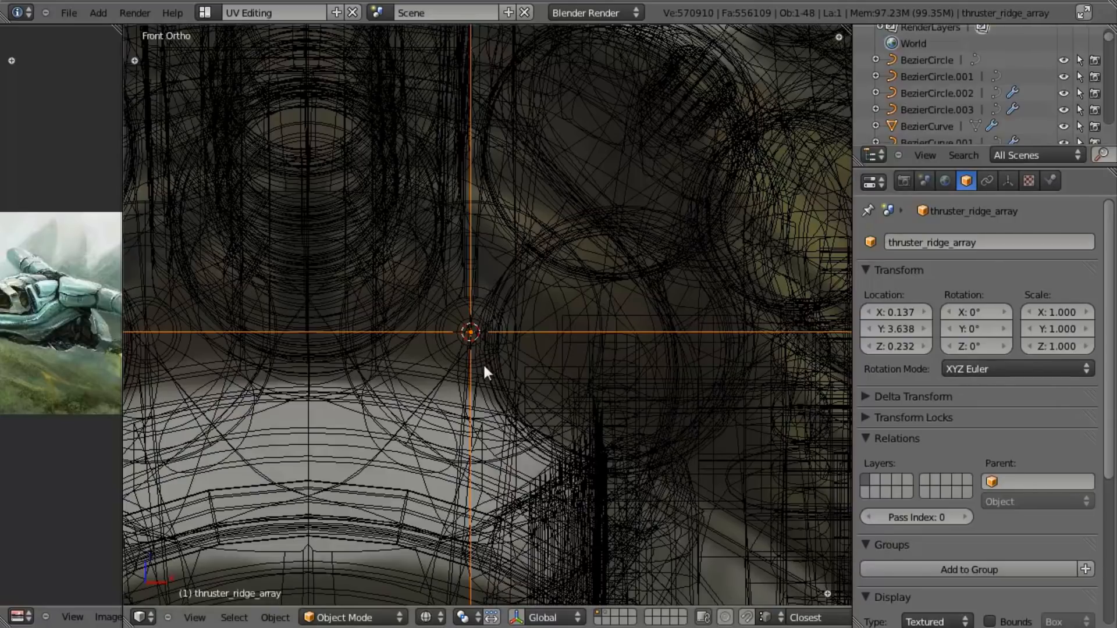
Select the ridge block in the side view and add an Array modifier to it.
{"action": "key", "text": "KP_3"}
{"action": "right_click", "coordinate": [551, 294]}
{"action": "right_click", "coordinate": [520, 241]}
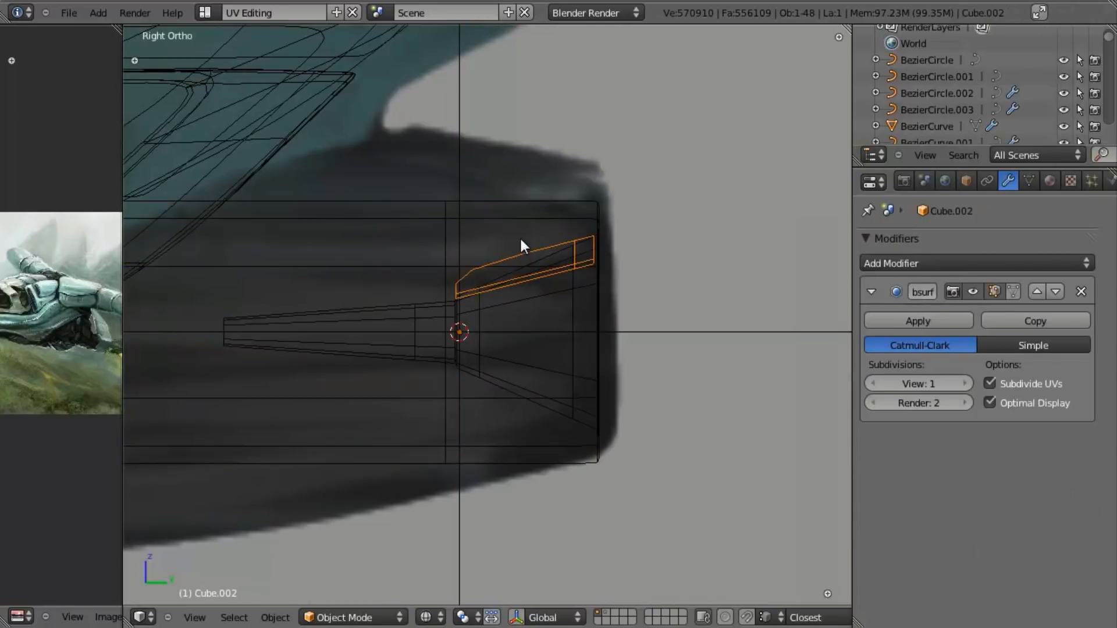
{"action": "left_click", "coordinate": [937, 260]}
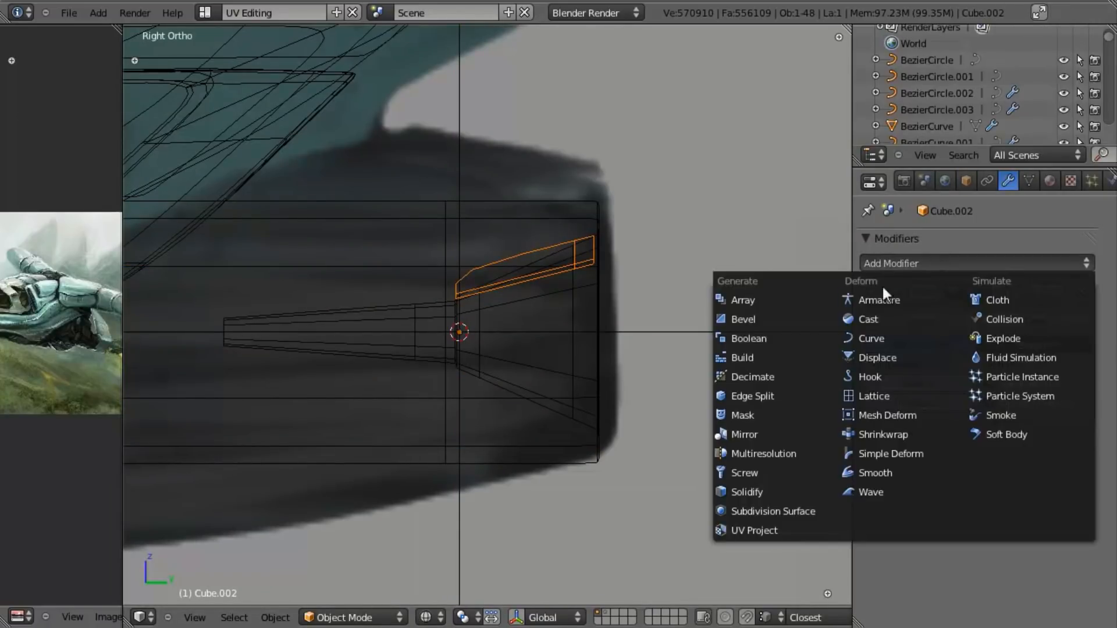
{"action": "left_click", "coordinate": [771, 295]}
{"action": "key", "text": "KP_1"}
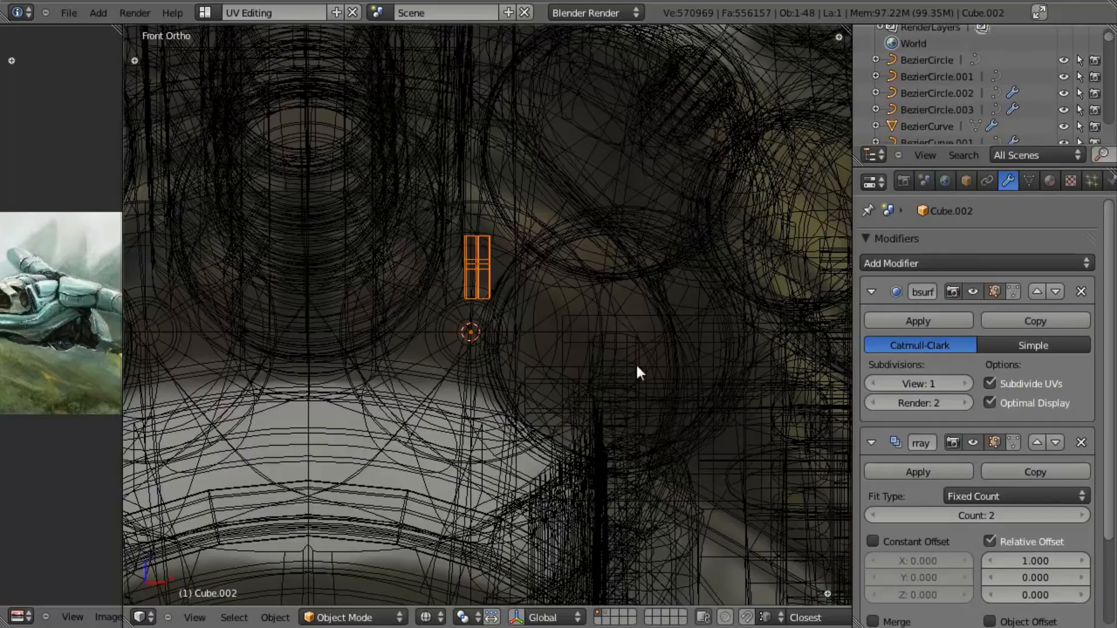
Turn off the array's relative offset and use thruster_ridge_array as its object offset.
{"action": "scroll", "coordinate": [1012, 516], "scroll_direction": "down", "scroll_amount": 2}
{"action": "scroll", "coordinate": [553, 320], "scroll_direction": "up", "scroll_amount": 2}
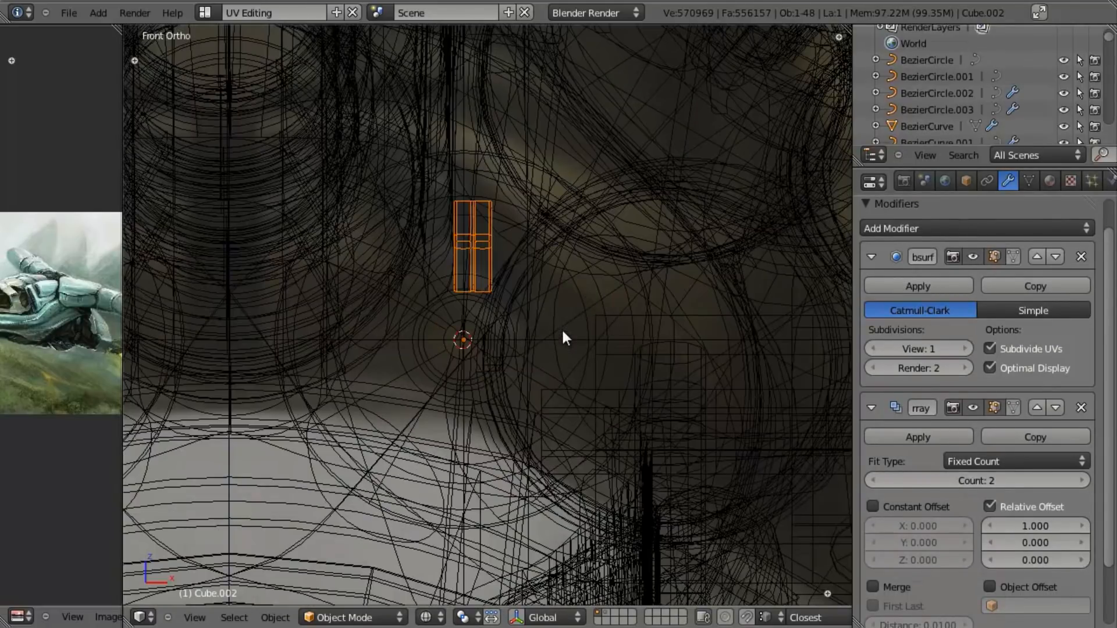
{"action": "left_click", "coordinate": [1011, 507]}
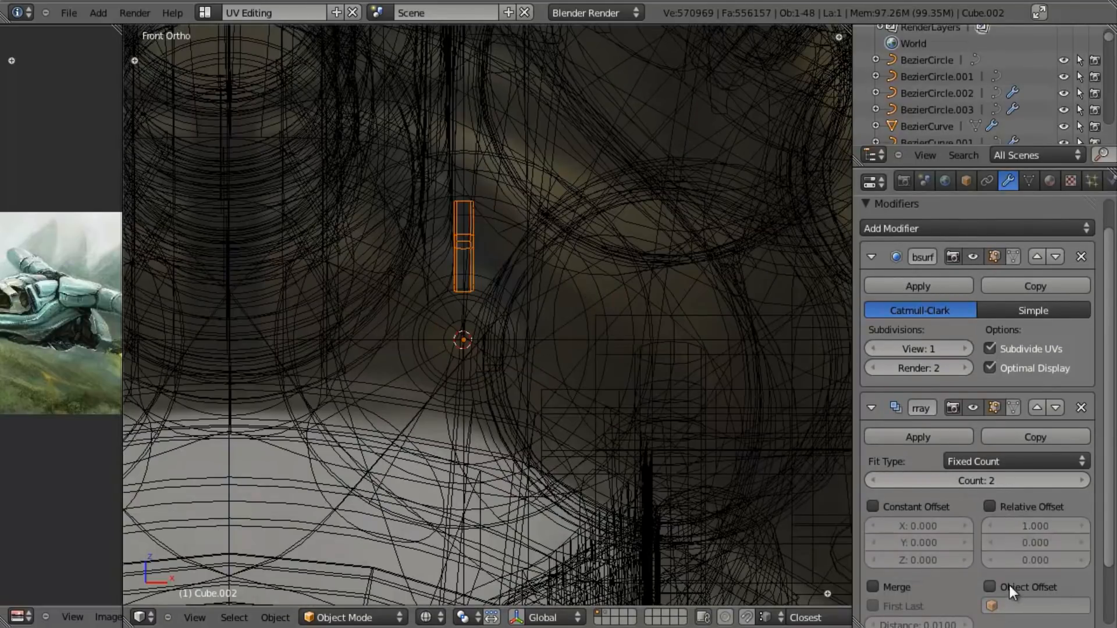
{"action": "left_click", "coordinate": [1010, 587]}
{"action": "left_click", "coordinate": [1004, 604]}
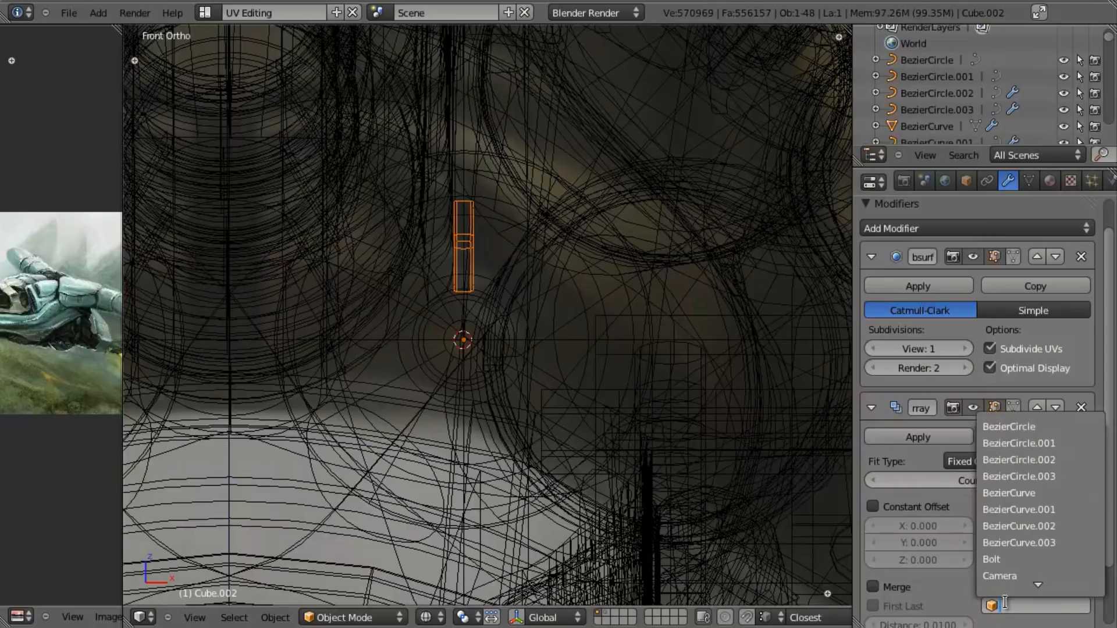
{"action": "type", "text": "th"}
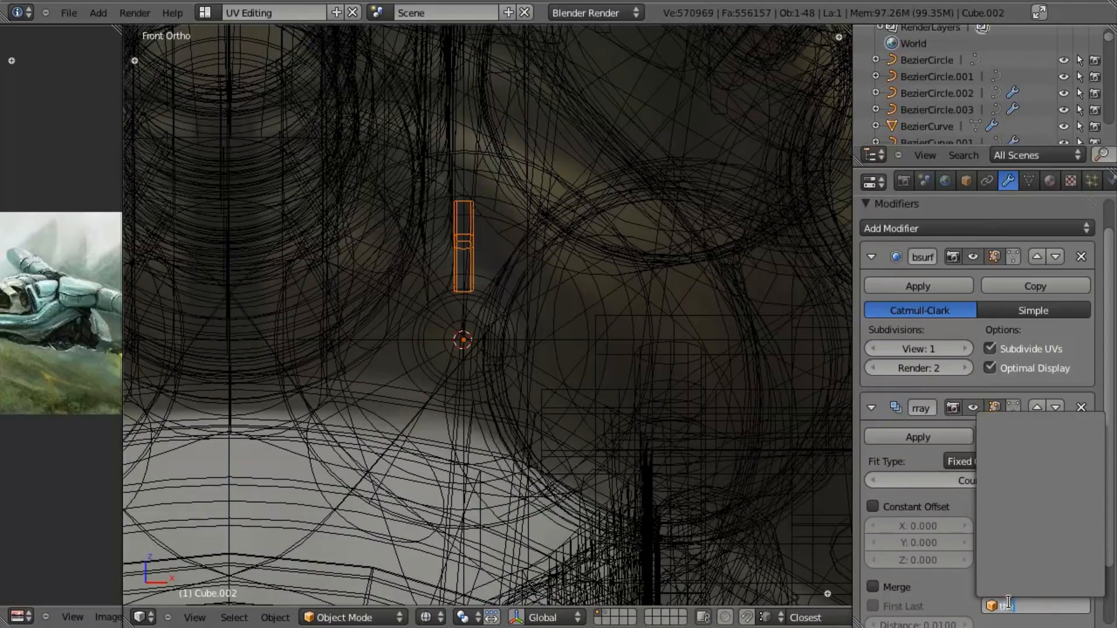
{"action": "left_click", "coordinate": [1021, 428]}
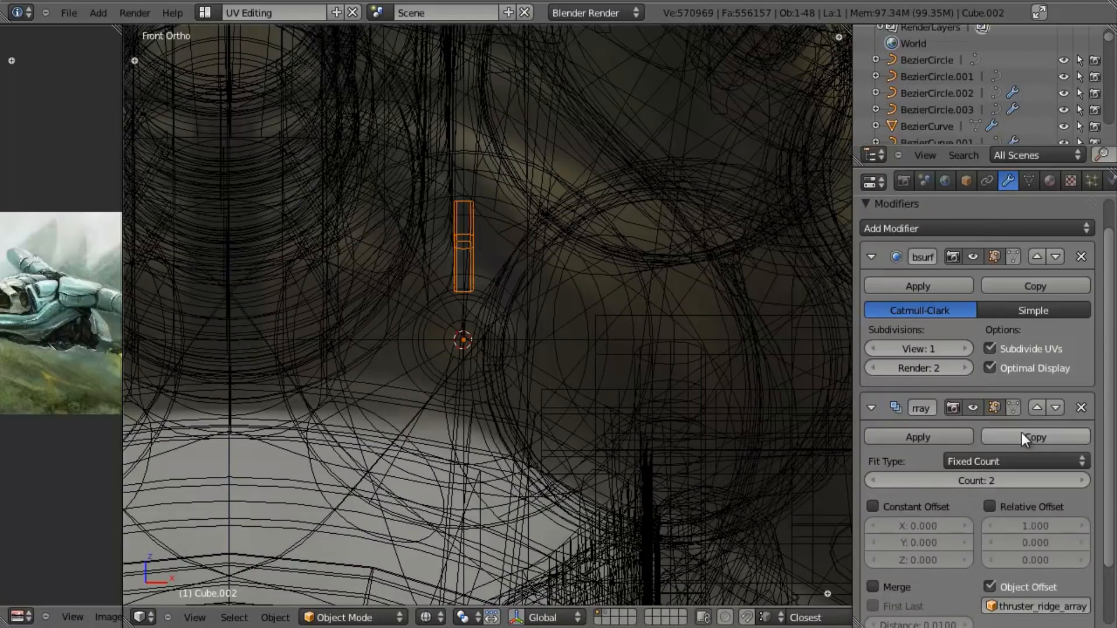
Set the ridge array's count to 8.
{"action": "left_click", "coordinate": [1083, 481]}
{"action": "left_click", "coordinate": [1083, 481]}
{"action": "left_click", "coordinate": [1083, 480]}
{"action": "left_click", "coordinate": [1083, 480]}
{"action": "left_click", "coordinate": [1082, 481]}
{"action": "left_click", "coordinate": [1082, 480]}
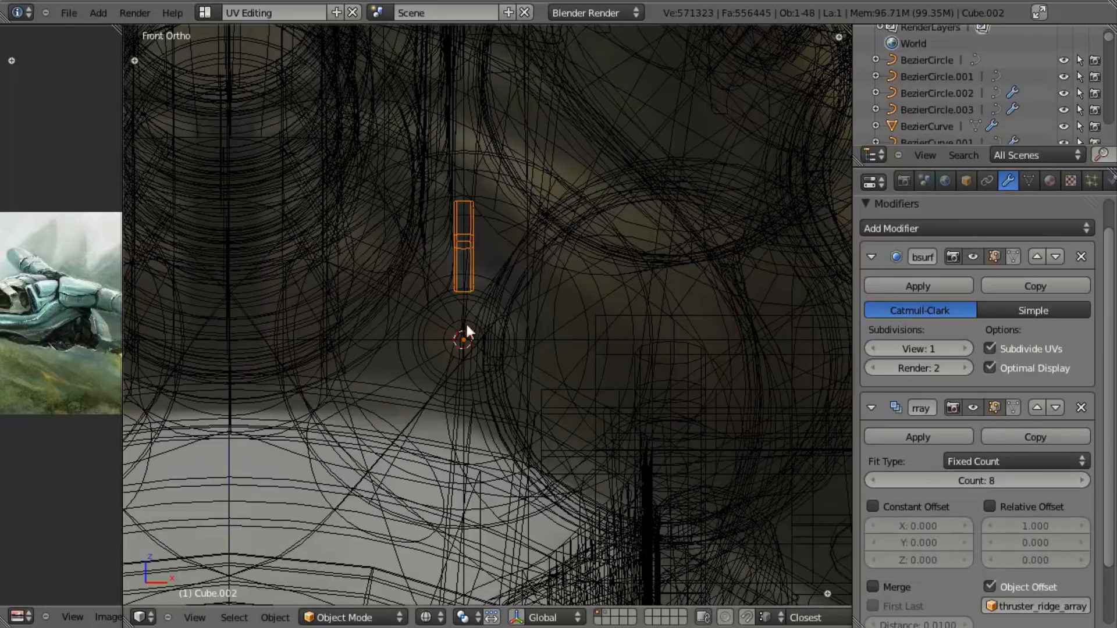
Rotate the thruster_ridge_array empty 15° about the Y axis in the front view.
{"action": "right_click", "coordinate": [576, 342]}
{"action": "right_click", "coordinate": [574, 334]}
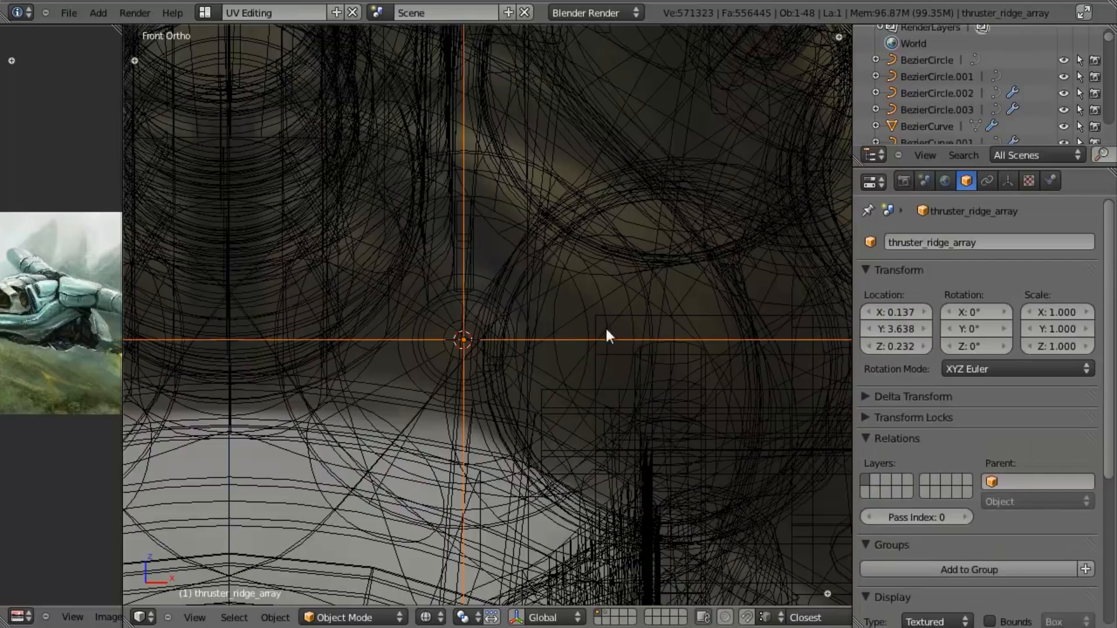
{"action": "key", "text": "r"}
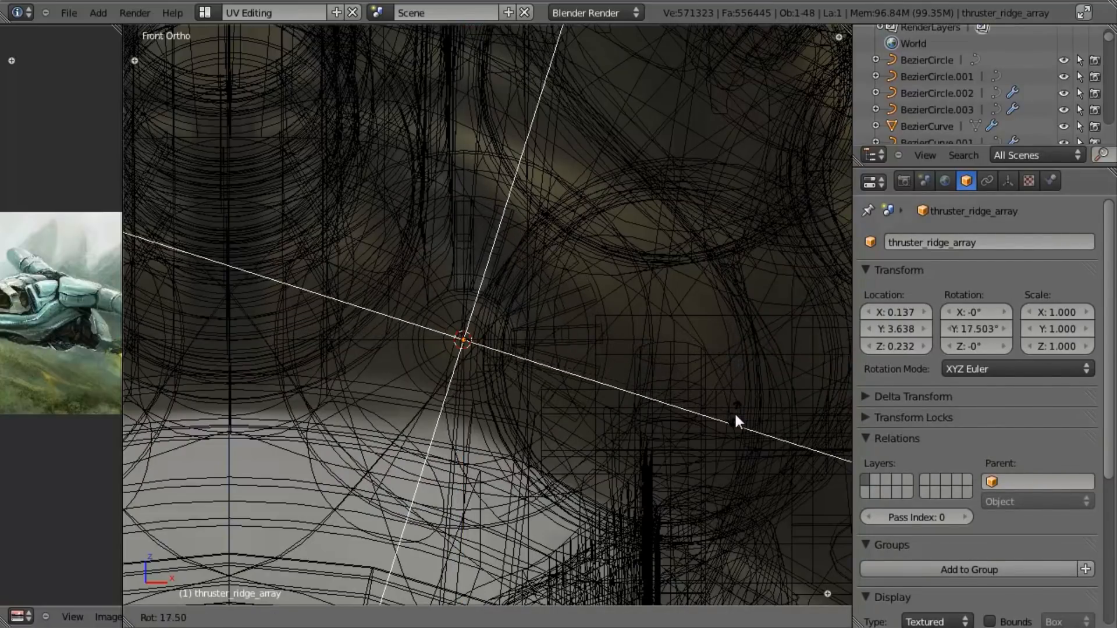
{"action": "key", "text": "Escape"}
{"action": "key", "text": "r"}
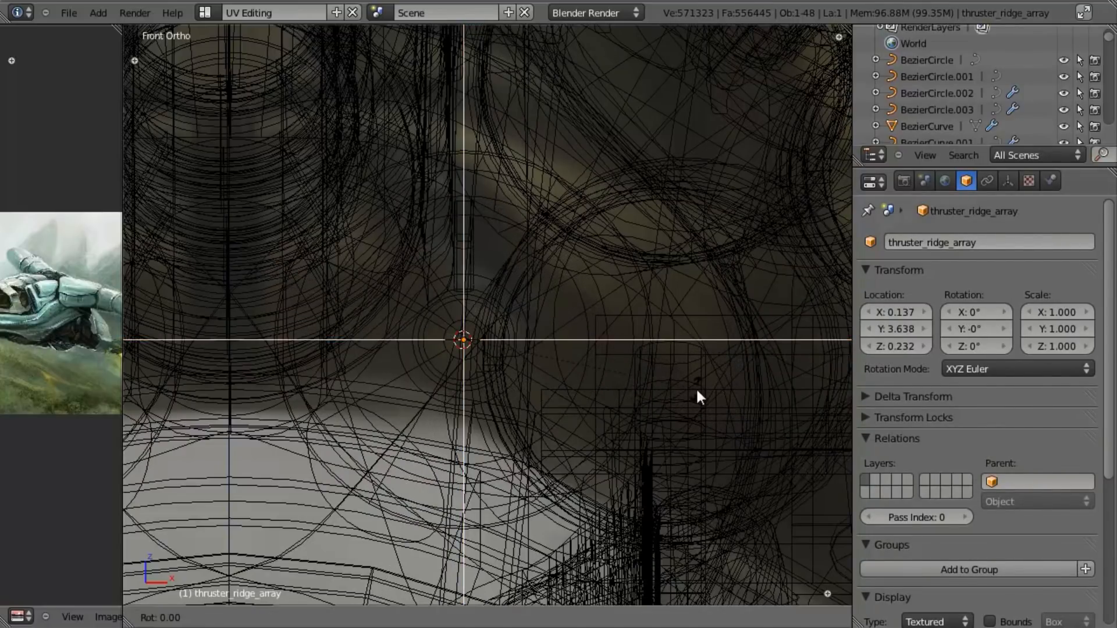
{"action": "type", "text": "15"}
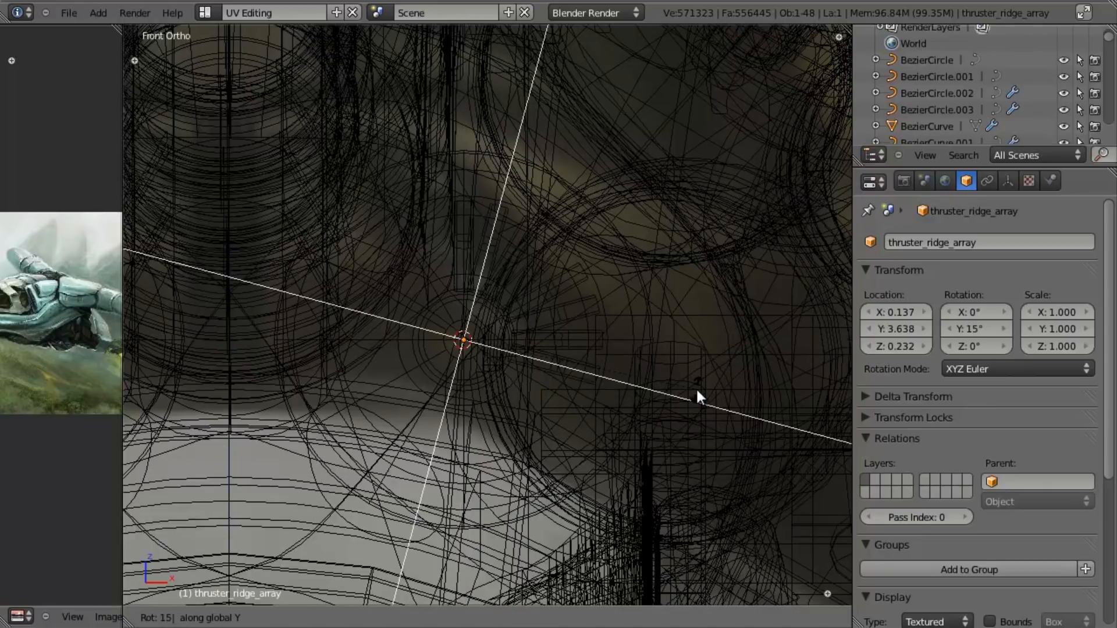
{"action": "key", "text": "Return"}
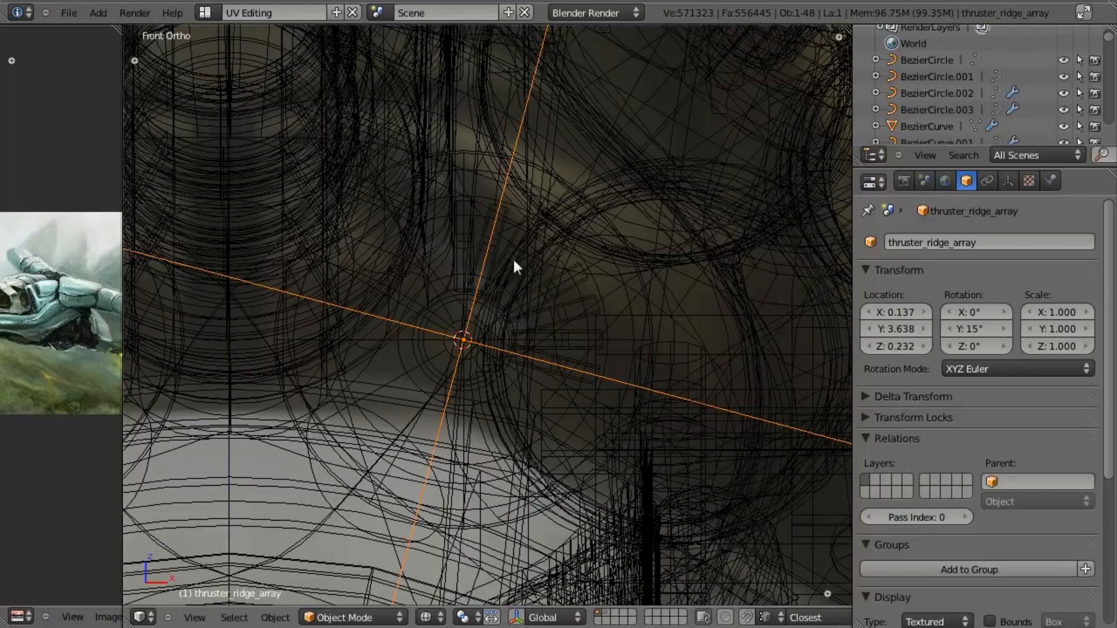
Raise the ridge array's count to 24 to complete the ring and check it shaded inside the nozzle.
{"action": "right_click", "coordinate": [453, 262]}
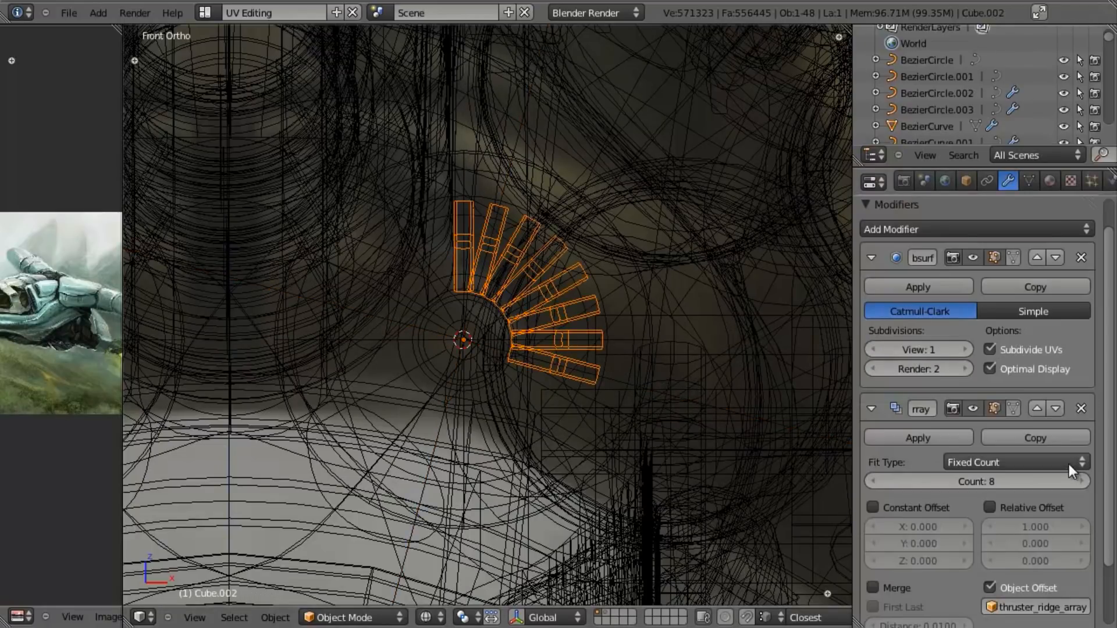
{"action": "left_click", "coordinate": [1083, 480]}
{"action": "left_click", "coordinate": [1083, 480]}
{"action": "left_click", "coordinate": [1083, 480]}
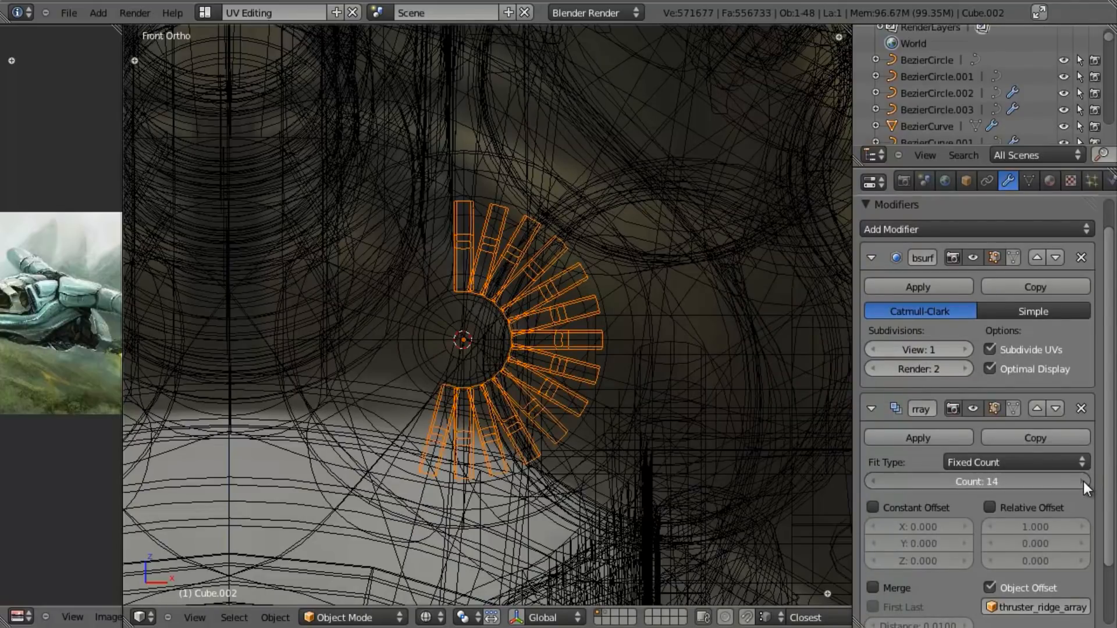
{"action": "left_click", "coordinate": [1083, 481]}
{"action": "left_click", "coordinate": [1083, 480]}
{"action": "left_click", "coordinate": [1082, 480]}
{"action": "left_click", "coordinate": [1083, 480]}
{"action": "left_click", "coordinate": [1083, 480]}
{"action": "left_click", "coordinate": [1083, 480]}
{"action": "left_click", "coordinate": [1083, 480]}
{"action": "left_click", "coordinate": [1083, 480]}
{"action": "left_click", "coordinate": [1083, 480]}
{"action": "mouse_move", "coordinate": [651, 345]}
{"action": "middle_mouse_down"}
{"action": "mouse_move", "coordinate": [438, 309]}
{"action": "mouse_move", "coordinate": [539, 317]}
{"action": "mouse_move", "coordinate": [454, 320]}
{"action": "mouse_move", "coordinate": [437, 359]}
{"action": "mouse_move", "coordinate": [463, 407]}
{"action": "middle_mouse_up"}
{"action": "key", "text": "z"}
{"action": "scroll", "coordinate": [453, 320], "scroll_direction": "down", "scroll_amount": 4}
{"action": "scroll", "coordinate": [438, 373], "scroll_direction": "down", "scroll_amount": 2}
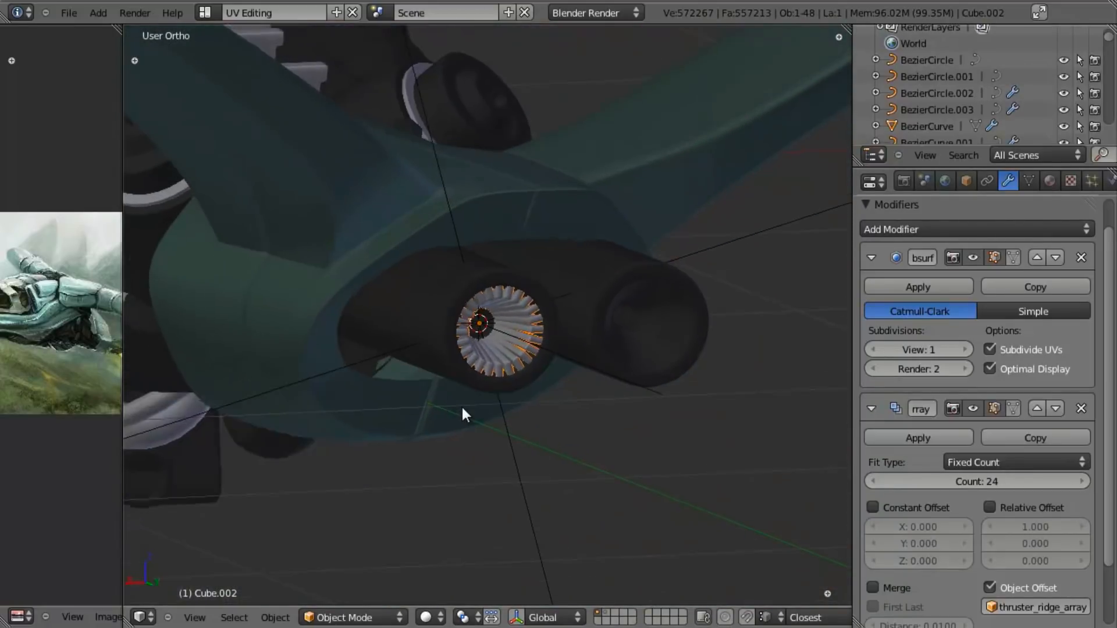
Select the thruster_ridge_array empty and rotate it another 15° in the front view, to 30° about Y.
{"action": "key", "text": "KP_Decimal"}
{"action": "key", "text": "KP_1"}
{"action": "key", "text": "z"}
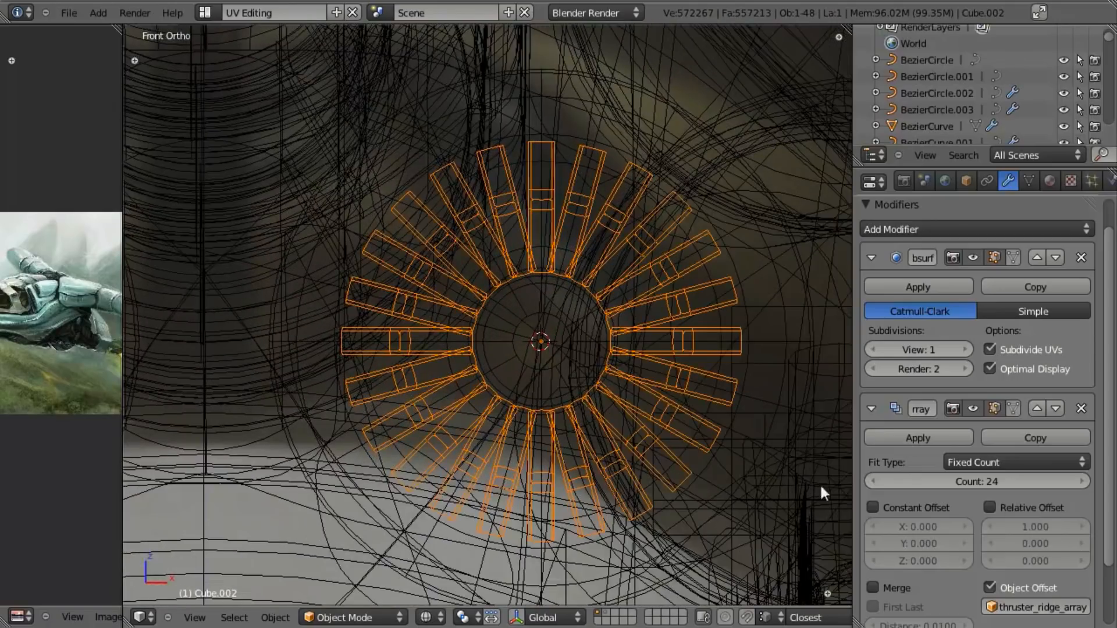
{"action": "right_click", "coordinate": [566, 152]}
{"action": "scroll", "coordinate": [959, 104], "scroll_direction": "down", "scroll_amount": 10}
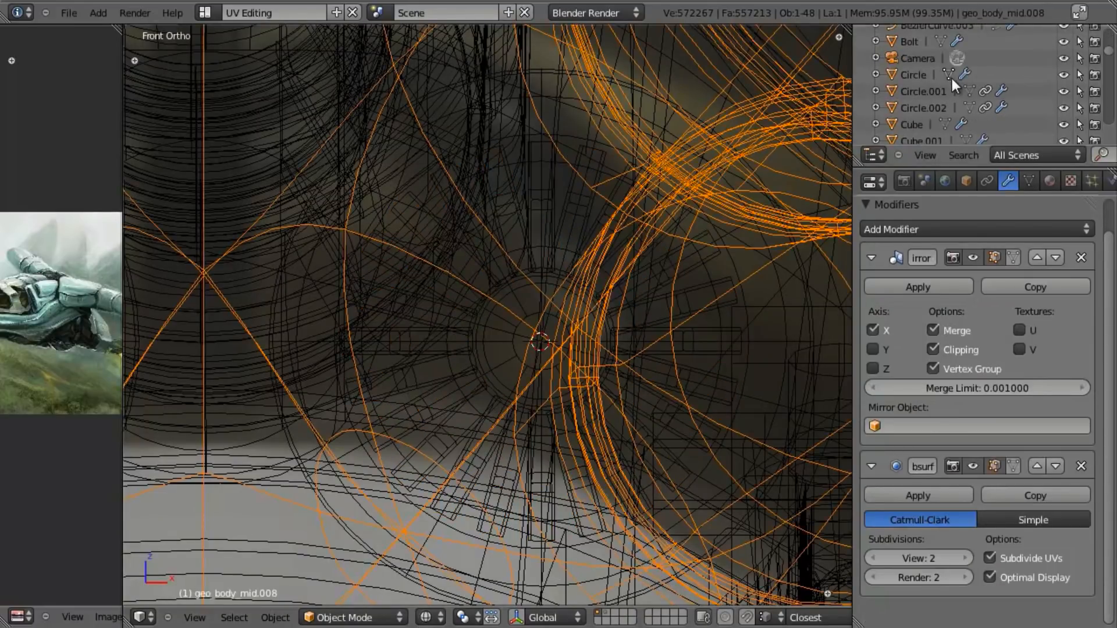
{"action": "scroll", "coordinate": [958, 102], "scroll_direction": "down", "scroll_amount": 6}
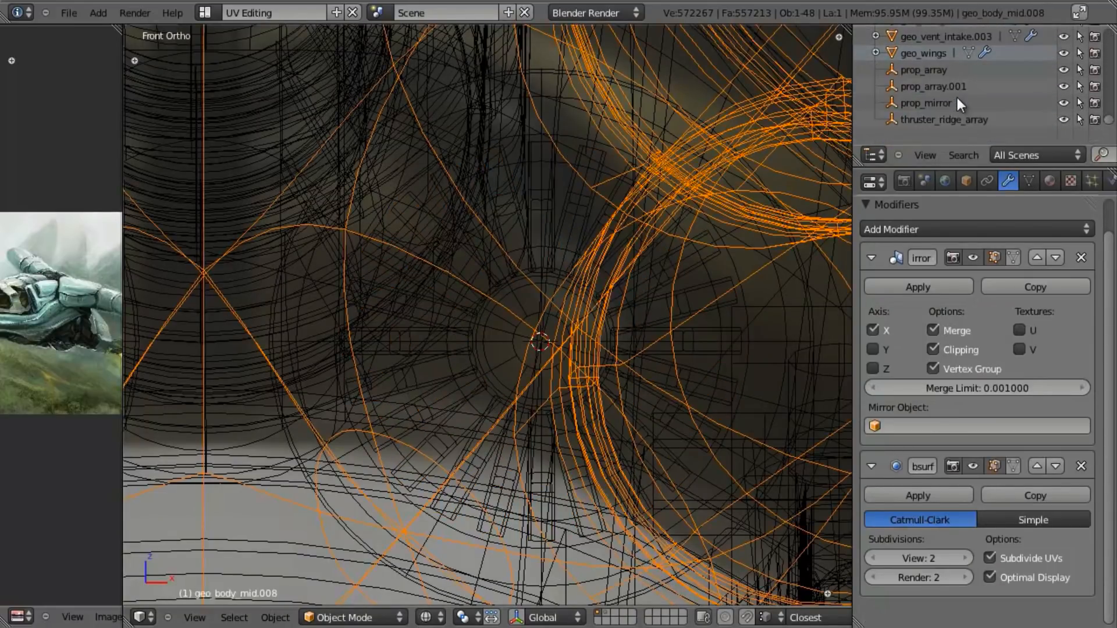
{"action": "left_click", "coordinate": [943, 118]}
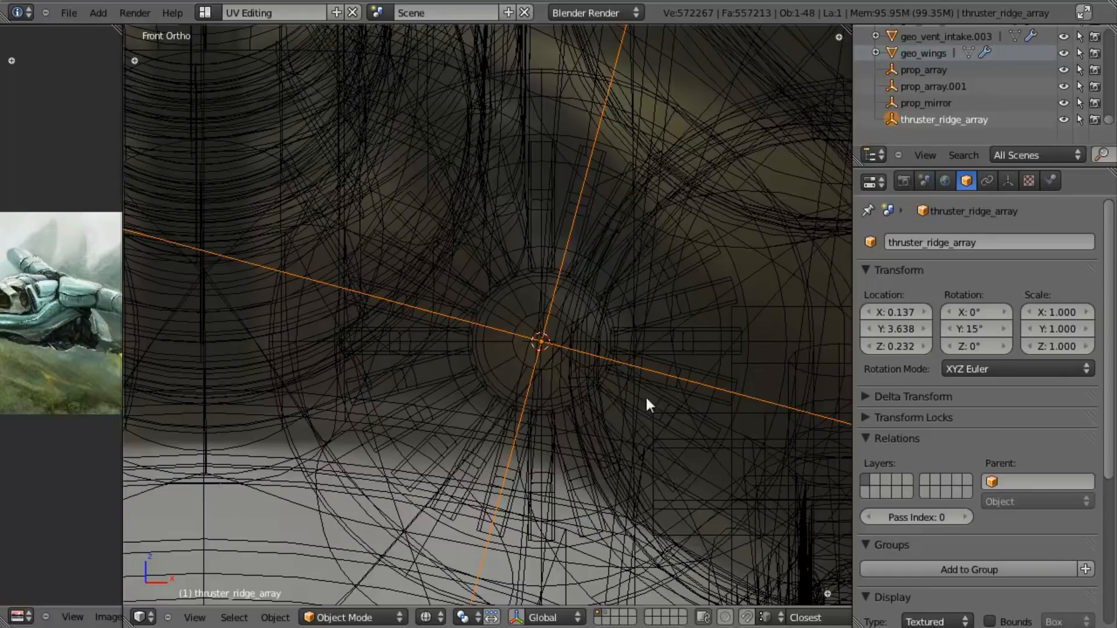
{"action": "type", "text": "r15"}
{"action": "key", "text": "Return"}
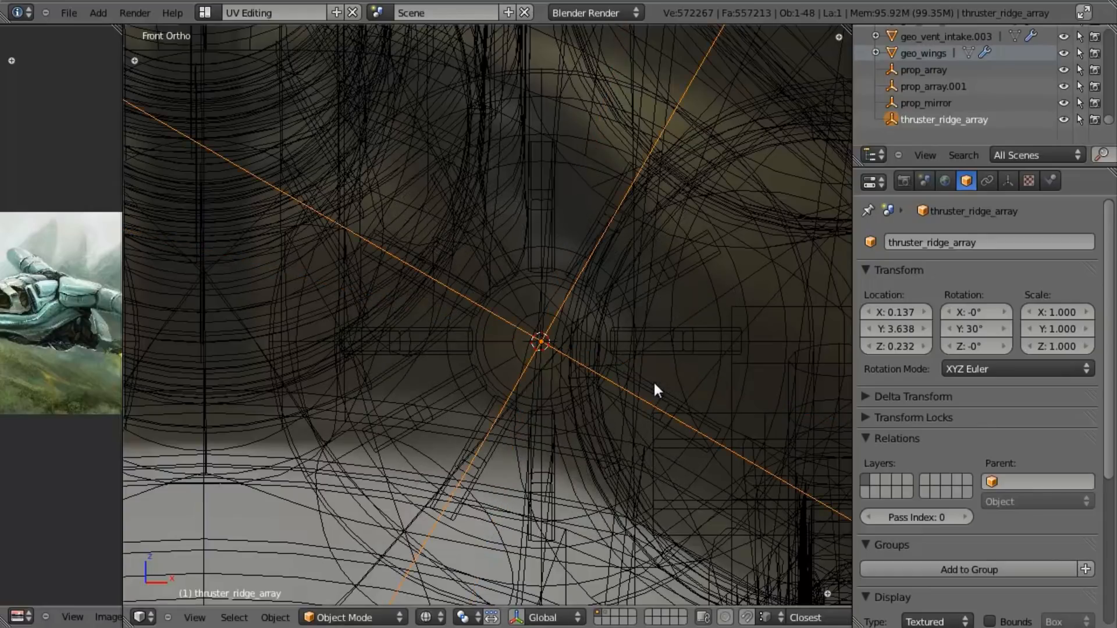
Set the ridge array's count to 12 and check the ring of ridges inside the nozzle in shaded view.
{"action": "right_click", "coordinate": [675, 317]}
{"action": "right_click", "coordinate": [678, 324]}
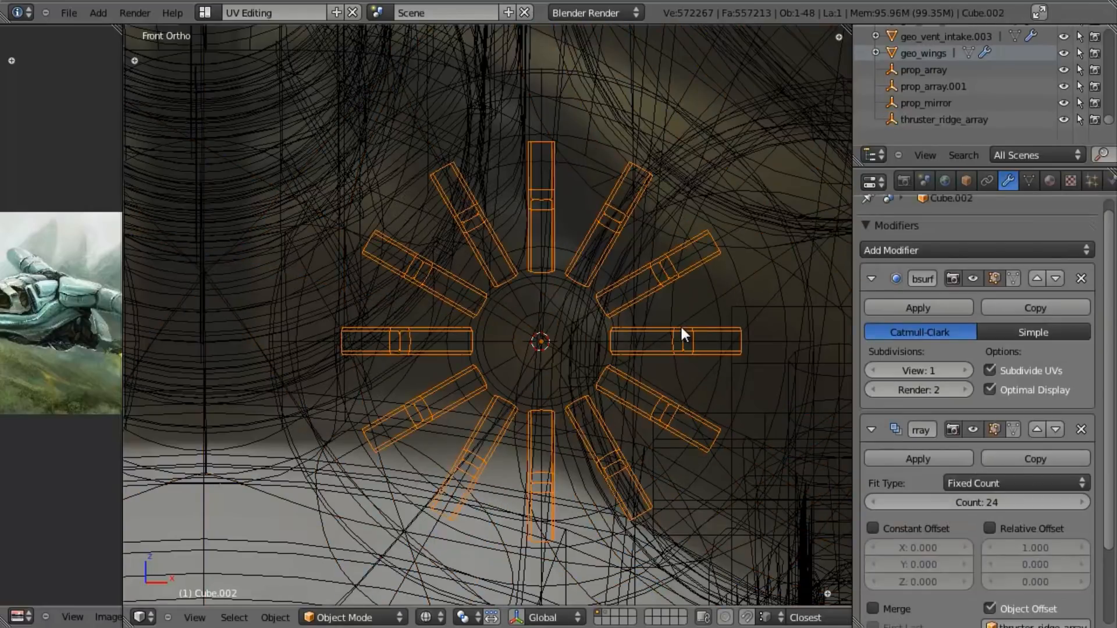
{"action": "left_click", "coordinate": [877, 500]}
{"action": "left_click", "coordinate": [877, 500]}
{"action": "left_click", "coordinate": [878, 501]}
{"action": "left_click", "coordinate": [878, 501]}
{"action": "left_click", "coordinate": [878, 500]}
{"action": "left_click", "coordinate": [878, 501]}
{"action": "left_click", "coordinate": [878, 501]}
{"action": "left_click", "coordinate": [878, 501]}
{"action": "left_click", "coordinate": [877, 501]}
{"action": "left_click", "coordinate": [877, 500]}
{"action": "left_click", "coordinate": [877, 500]}
{"action": "left_click", "coordinate": [877, 500]}
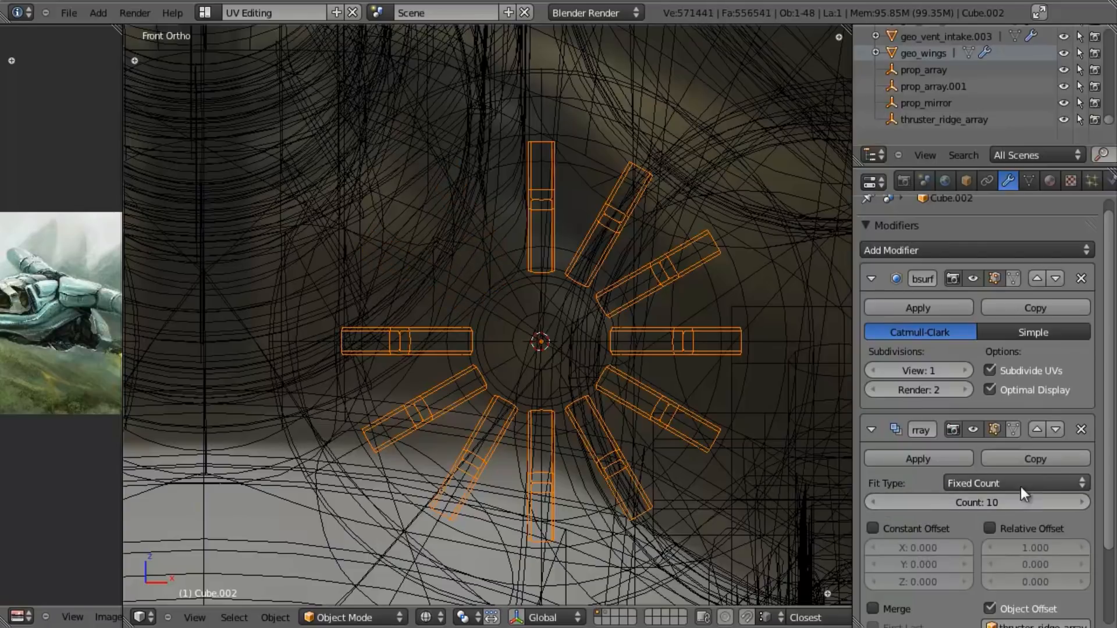
{"action": "left_click", "coordinate": [1076, 498]}
{"action": "left_click", "coordinate": [1076, 498]}
{"action": "middle_click_drag", "start_coordinate": [487, 351], "coordinate": [351, 289]}
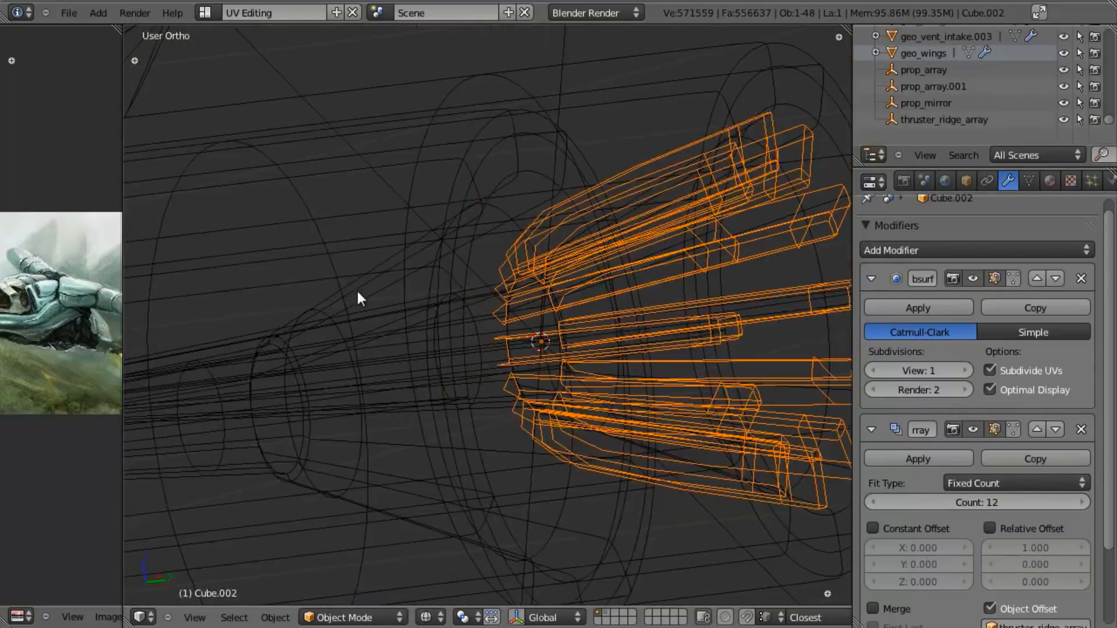
{"action": "key", "text": "z"}
{"action": "middle_click_drag", "start_coordinate": [507, 326], "coordinate": [435, 369]}
{"action": "scroll", "coordinate": [483, 421], "scroll_direction": "down", "scroll_amount": 8}
{"action": "middle_click_drag", "start_coordinate": [483, 421], "coordinate": [468, 272]}
{"action": "left_click_drag", "start_coordinate": [468, 272], "coordinate": [486, 242]}
Move the vertices at the ridge's lower outer corner deeper into the funnel to slant its end.
{"action": "key", "text": "KP_3"}
{"action": "scroll", "coordinate": [514, 361], "scroll_direction": "up", "scroll_amount": 2}
{"action": "key", "text": "z"}
{"action": "scroll", "coordinate": [541, 387], "scroll_direction": "up", "scroll_amount": 7}
{"action": "key", "text": "Tab"}
{"action": "middle_click_drag", "start_coordinate": [573, 351], "coordinate": [520, 425], "text": "shift"}
{"action": "scroll", "coordinate": [521, 426], "scroll_direction": "up", "scroll_amount": 3}
{"action": "key", "text": "a"}
{"action": "key", "text": "b"}
{"action": "left_click_drag", "start_coordinate": [628, 265], "coordinate": [727, 317]}
{"action": "key", "text": "g"}
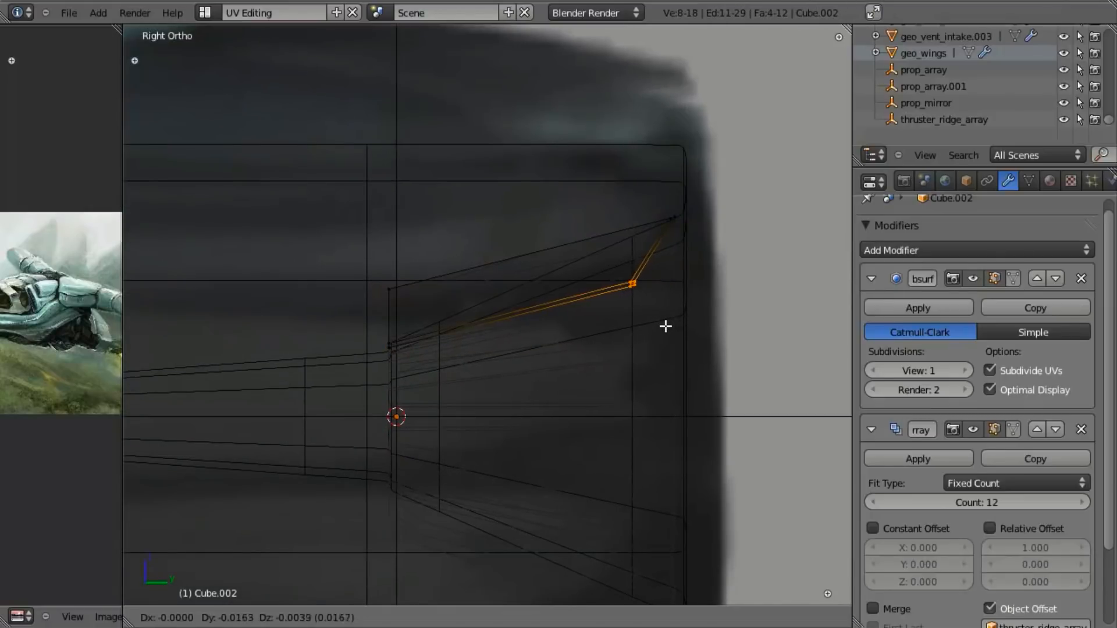
{"action": "left_click", "coordinate": [645, 328]}
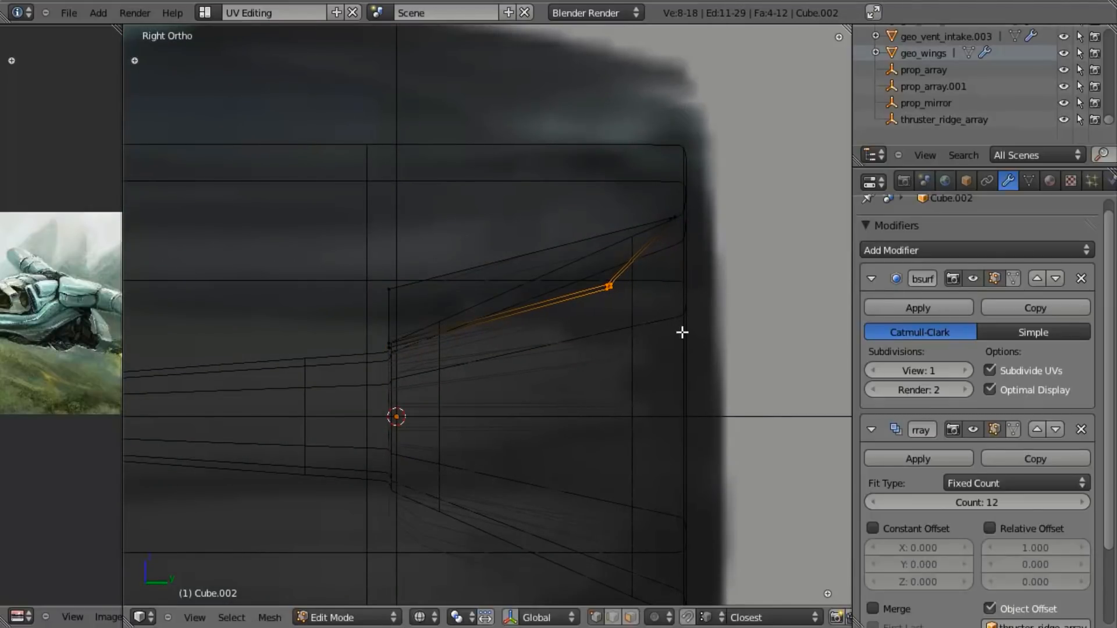
Fine-tune the position of the ridge's lower outer corner vertices and leave mesh editing.
{"action": "middle_click_drag", "start_coordinate": [701, 325], "coordinate": [556, 386], "text": "shift"}
{"action": "scroll", "coordinate": [556, 386], "scroll_direction": "up", "scroll_amount": 8}
{"action": "key", "text": "b"}
{"action": "left_click_drag", "start_coordinate": [281, 441], "coordinate": [401, 480]}
{"action": "mouse_move", "coordinate": [419, 461]}
{"action": "middle_mouse_down"}
{"action": "mouse_move", "coordinate": [550, 426]}
{"action": "mouse_move", "coordinate": [529, 427]}
{"action": "mouse_move", "coordinate": [426, 491]}
{"action": "mouse_move", "coordinate": [349, 374]}
{"action": "middle_mouse_up"}
{"action": "key", "text": "g"}
{"action": "left_click", "coordinate": [416, 461]}
{"action": "key", "text": "z"}
{"action": "scroll", "coordinate": [467, 466], "scroll_direction": "down", "scroll_amount": 7}
{"action": "key", "text": "Tab"}
{"action": "key", "text": "a"}
Duplicate the arrayed ridge object in place in the side view.
{"action": "scroll", "coordinate": [528, 427], "scroll_direction": "down", "scroll_amount": 5}
{"action": "key", "text": "KP_3"}
{"action": "key", "text": "z"}
{"action": "middle_click_drag", "start_coordinate": [468, 379], "coordinate": [521, 384], "text": "shift"}
{"action": "right_click", "coordinate": [497, 355]}
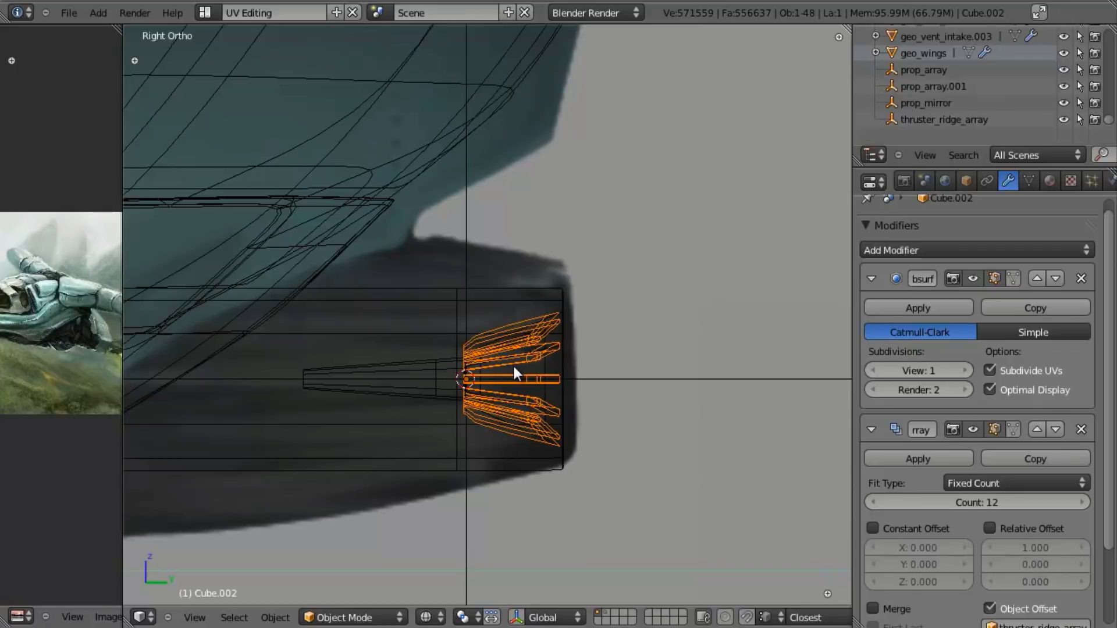
{"action": "scroll", "coordinate": [512, 364], "scroll_direction": "down", "scroll_amount": 2}
{"action": "key", "text": "shift+d"}
{"action": "left_click", "coordinate": [522, 370]}
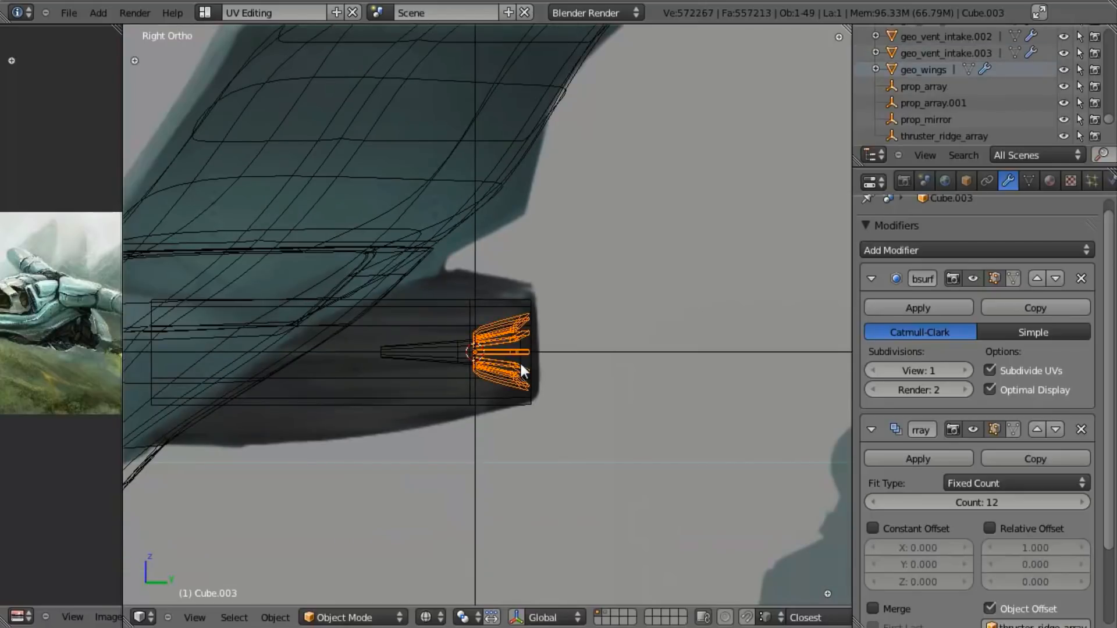
Delete all vertices of the duplicated ridge and add a cube to its mesh instead.
{"action": "key", "text": "Tab"}
{"action": "scroll", "coordinate": [574, 428], "scroll_direction": "up", "scroll_amount": 5}
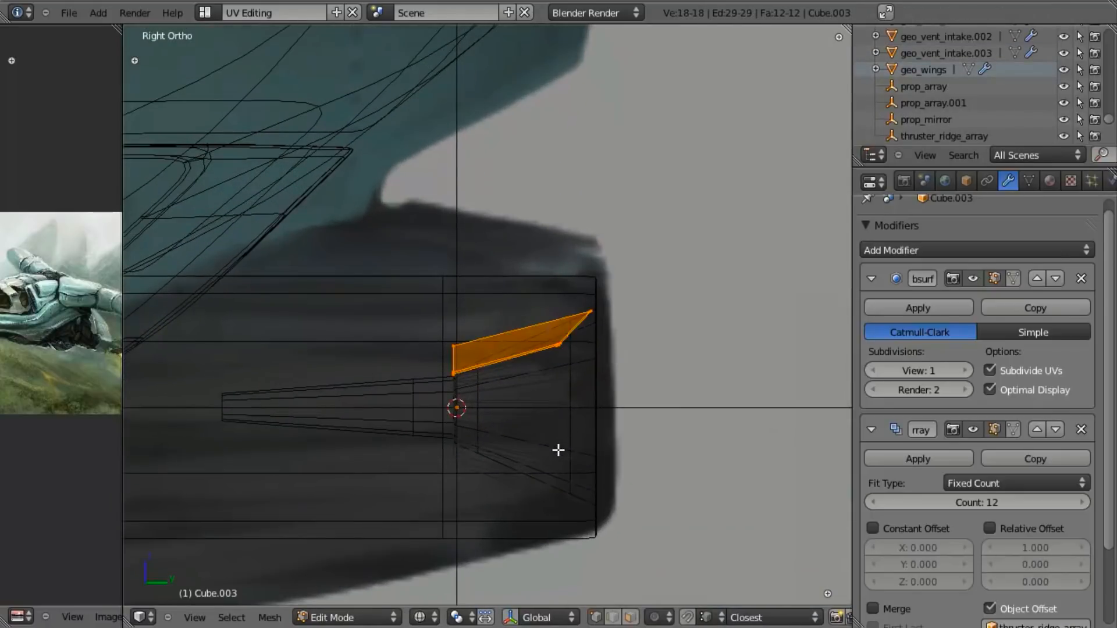
{"action": "key", "text": "x"}
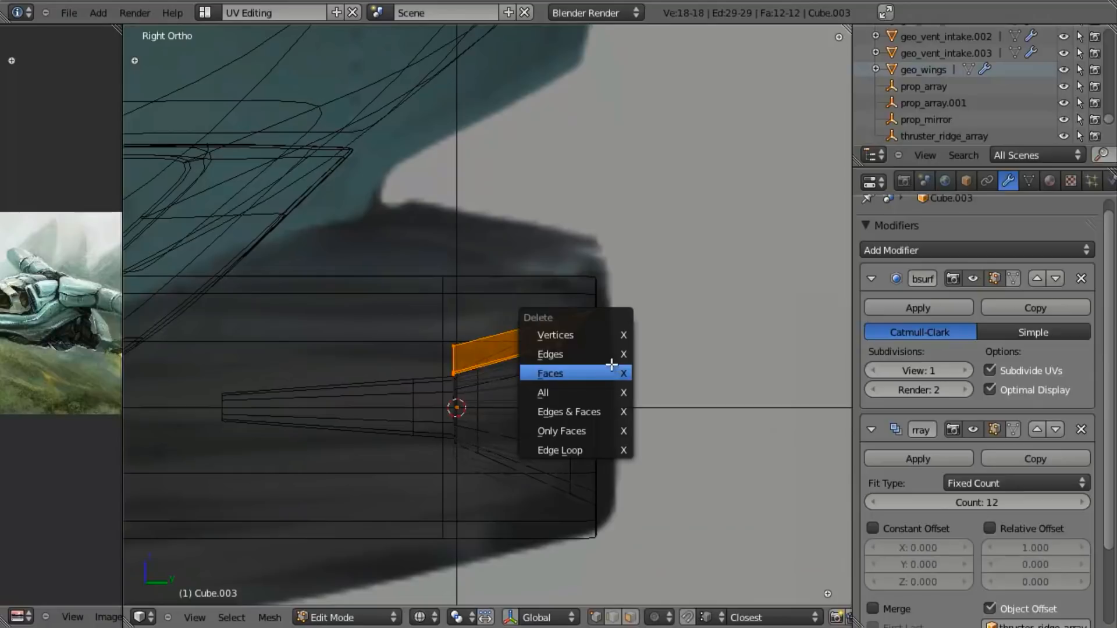
{"action": "left_click", "coordinate": [608, 333]}
{"action": "key", "text": "shift+a"}
{"action": "left_click", "coordinate": [606, 481]}
Scale the new cube down and flatten it along the Z axis into a thin slab.
{"action": "key", "text": "s"}
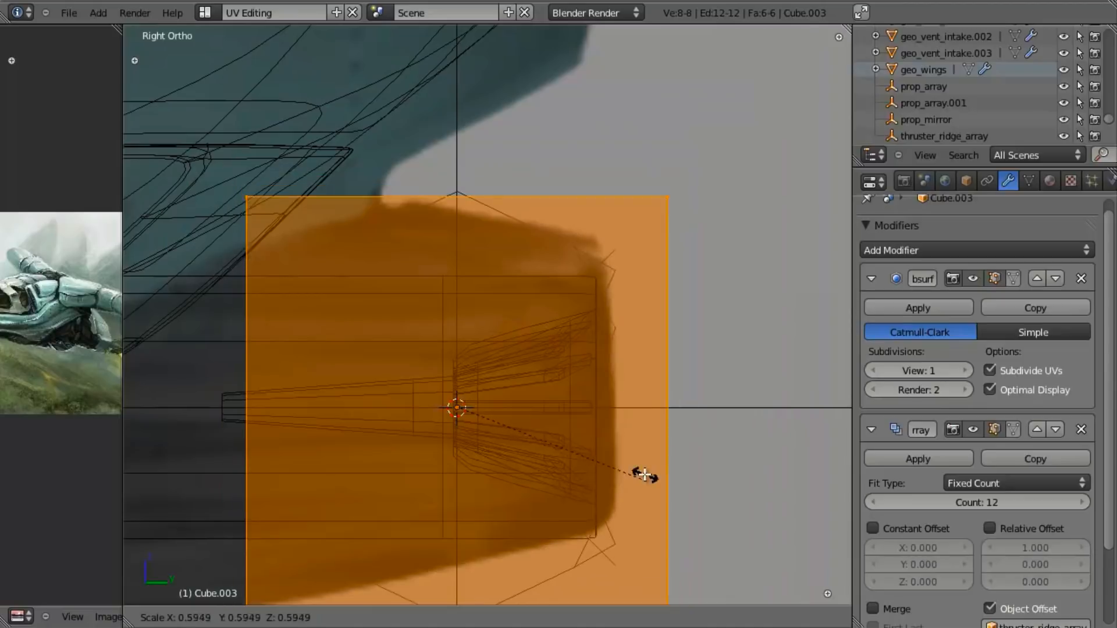
{"action": "left_click", "coordinate": [669, 502]}
{"action": "scroll", "coordinate": [726, 511], "scroll_direction": "down", "scroll_amount": 5}
{"action": "key", "text": "s"}
{"action": "key", "text": "z"}
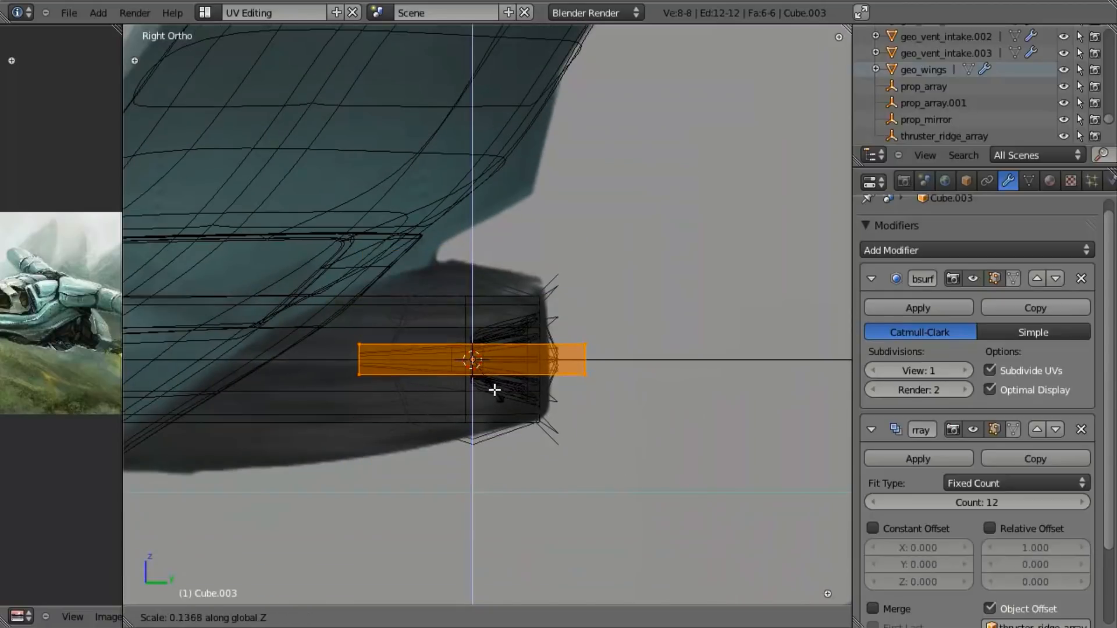
{"action": "left_click", "coordinate": [482, 370]}
Narrow the slab in the front view by scaling it along X to about 0.12.
{"action": "key", "text": "KP_1"}
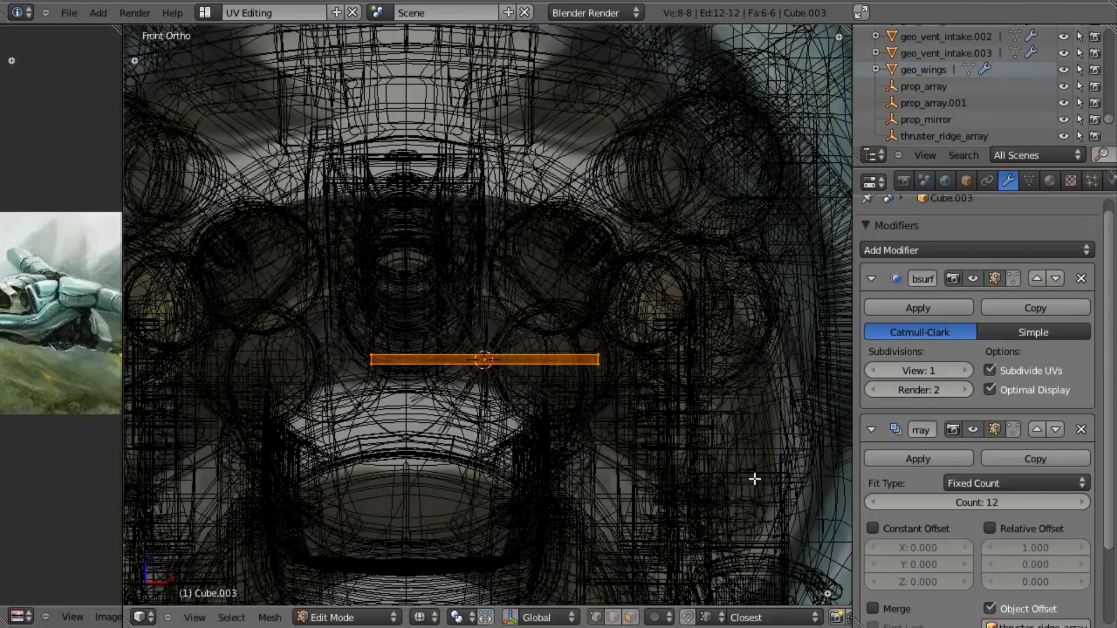
{"action": "key", "text": "s"}
{"action": "key", "text": "x"}
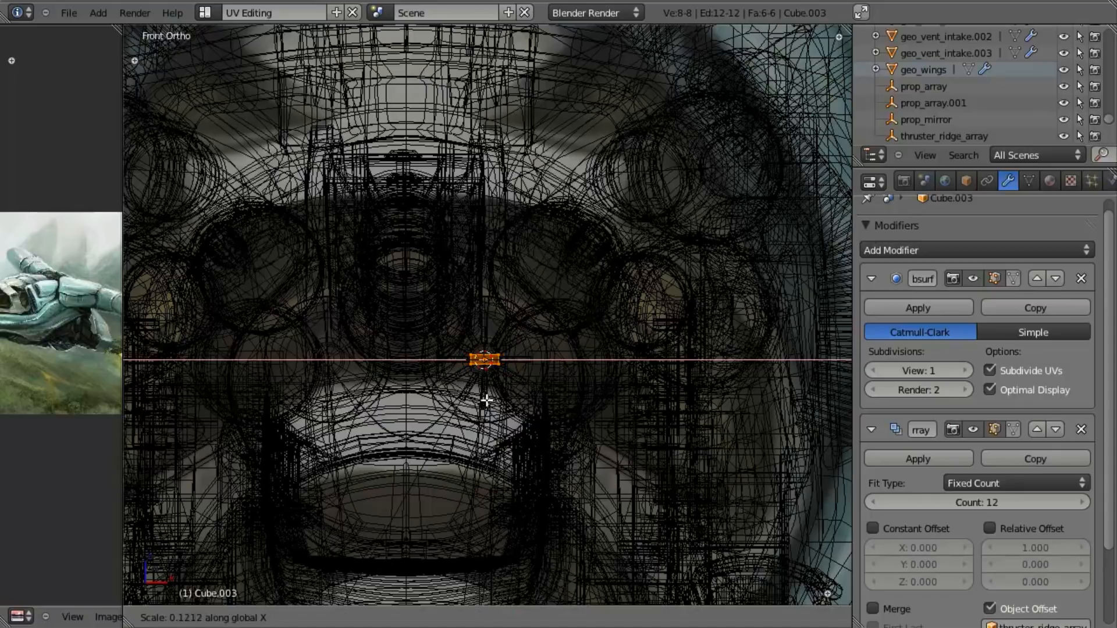
{"action": "left_click", "coordinate": [483, 396]}
Raise the slab along Z until it sits just above the nozzle's outer surface.
{"action": "key", "text": "KP_3"}
{"action": "key", "text": "g"}
{"action": "key", "text": "z"}
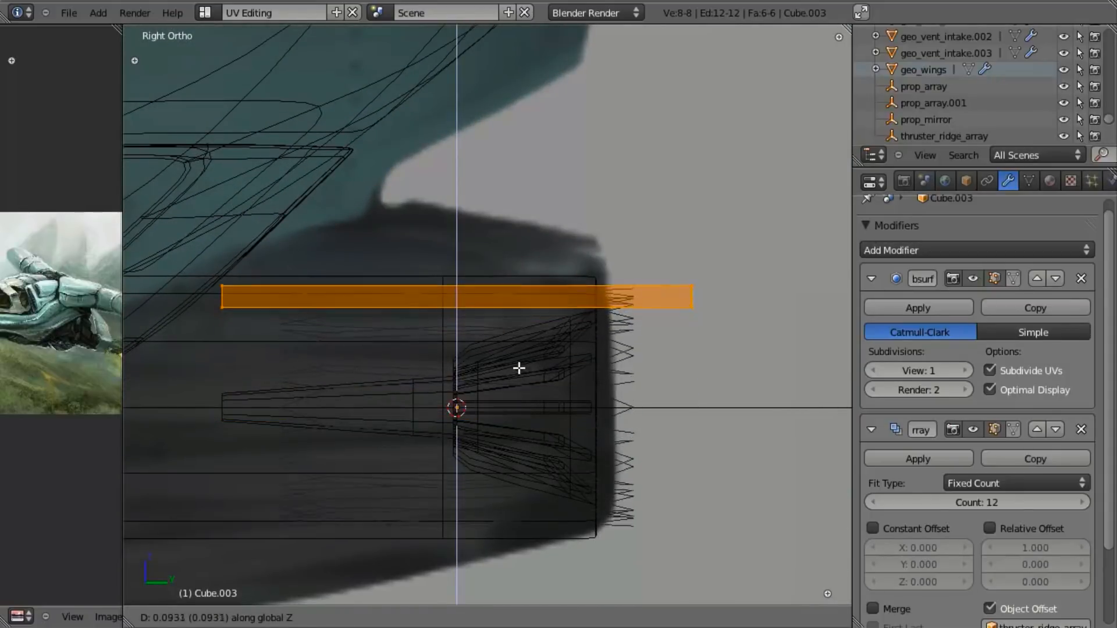
{"action": "left_click", "coordinate": [513, 333]}
{"action": "key", "text": "z"}
{"action": "middle_click_drag", "start_coordinate": [514, 332], "coordinate": [541, 339]}
Shift the slab about 0.056 forward along Y toward the fuselage.
{"action": "key", "text": "KP_3"}
{"action": "key", "text": "z"}
{"action": "key", "text": "g"}
{"action": "key", "text": "y"}
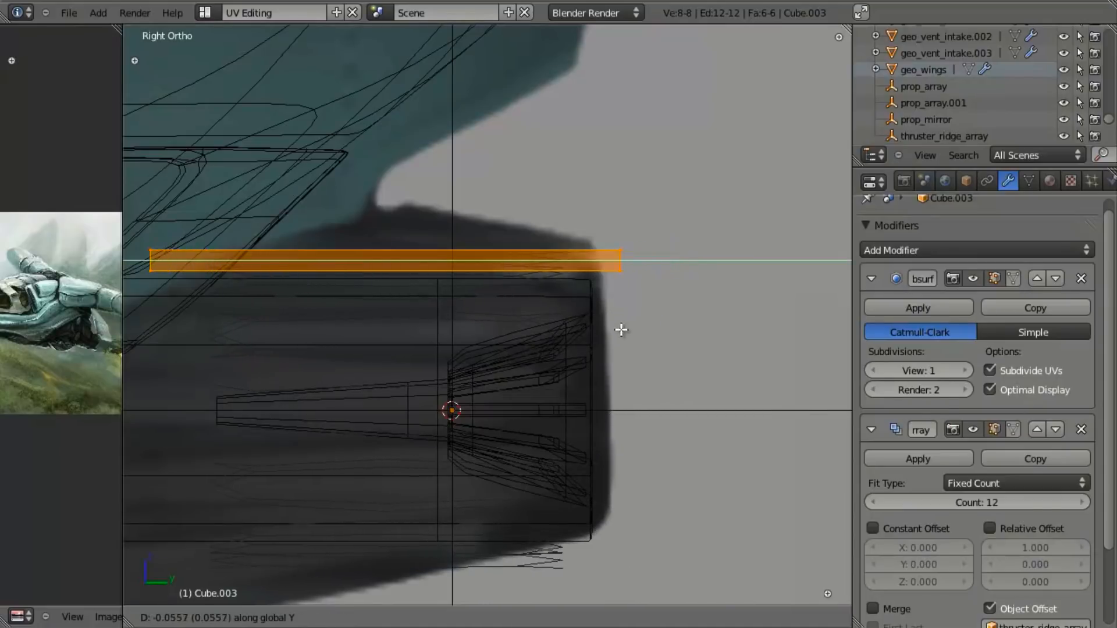
{"action": "left_click", "coordinate": [621, 330]}
{"action": "key", "text": "z"}
{"action": "scroll", "coordinate": [588, 327], "scroll_direction": "down", "scroll_amount": 4}
{"action": "middle_click_drag", "start_coordinate": [623, 286], "coordinate": [437, 292]}
{"action": "key", "text": "z"}
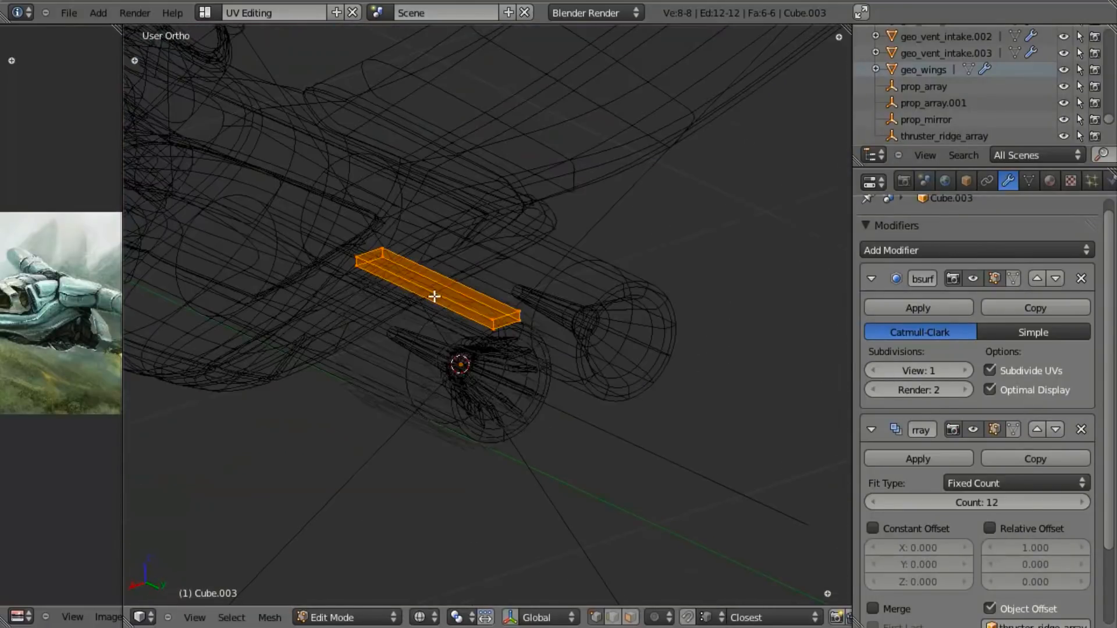
Lengthen the slab by moving its front-end vertices along Y into the fuselage.
{"action": "key", "text": "a"}
{"action": "key", "text": "b"}
{"action": "left_click_drag", "start_coordinate": [312, 197], "coordinate": [410, 278]}
{"action": "key", "text": "g"}
{"action": "key", "text": "y"}
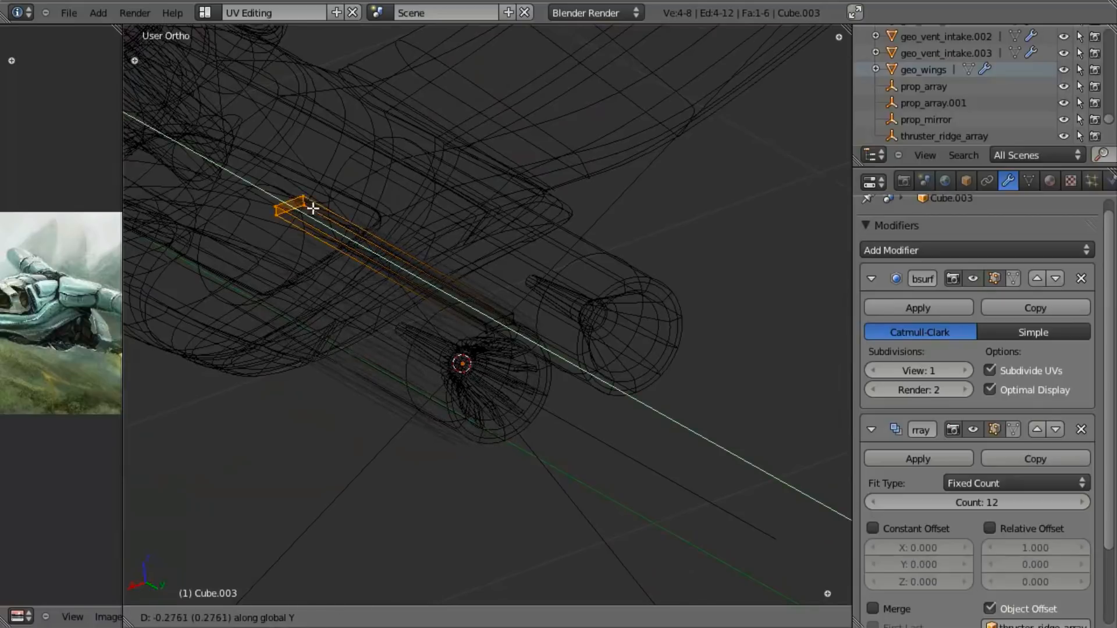
{"action": "left_click", "coordinate": [281, 188]}
{"action": "key", "text": "KP_3"}
{"action": "scroll", "coordinate": [623, 378], "scroll_direction": "up", "scroll_amount": 3}
{"action": "key", "text": "a"}
{"action": "middle_click_drag", "start_coordinate": [383, 339], "coordinate": [464, 377], "text": "shift"}
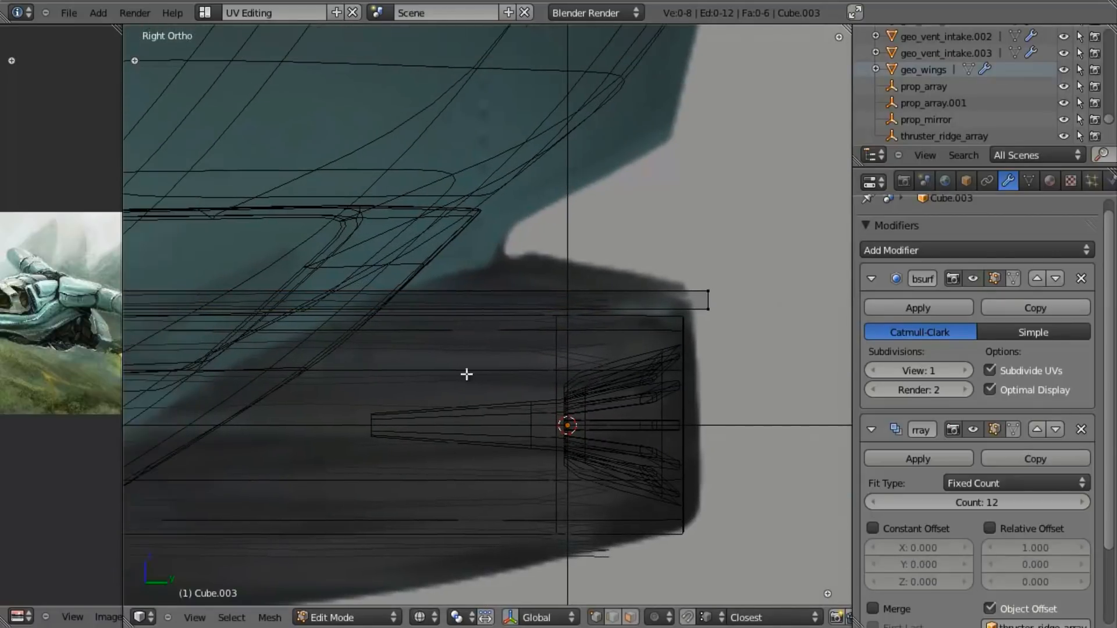
Add an edge loop across the slab and move it along Y close to the rear end.
{"action": "key", "text": "ctrl+r"}
{"action": "left_click", "coordinate": [651, 295]}
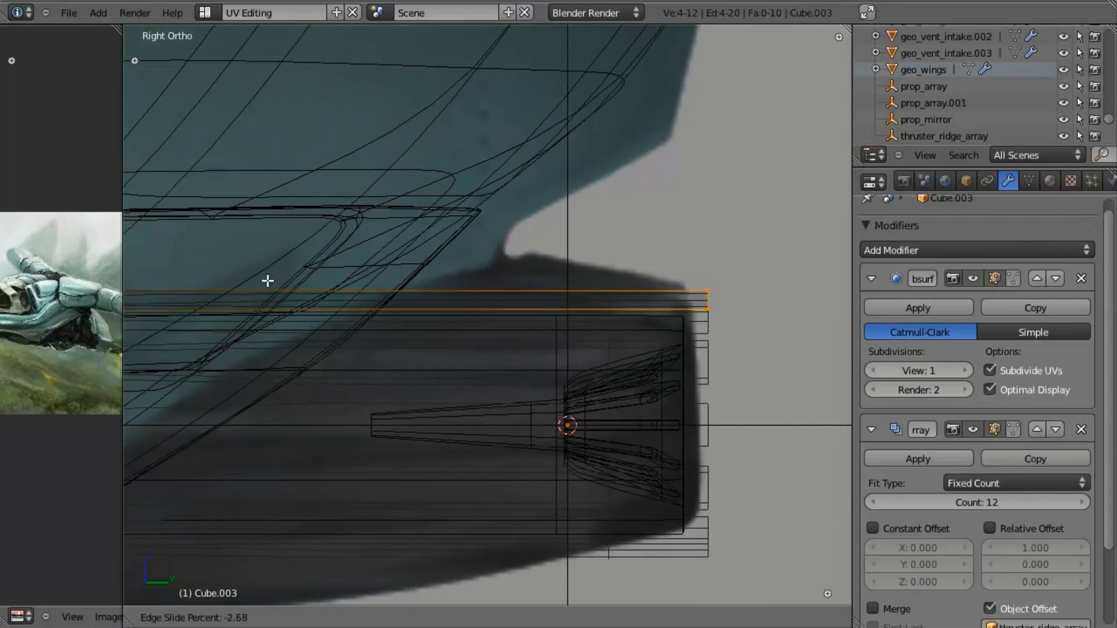
{"action": "right_click", "coordinate": [628, 254]}
{"action": "key", "text": "g"}
{"action": "key", "text": "y"}
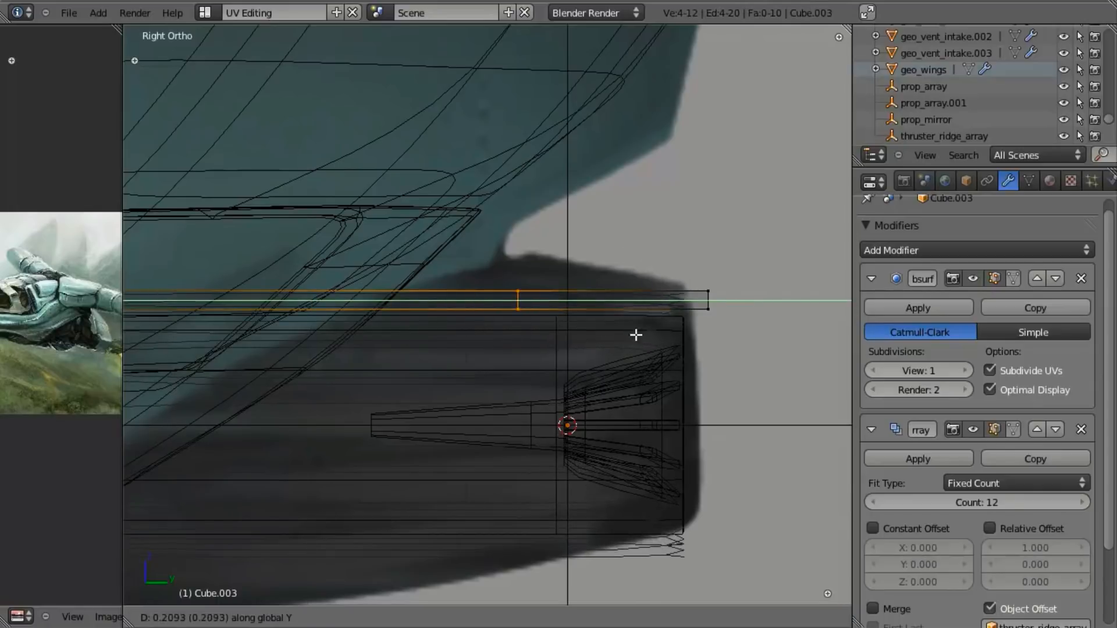
{"action": "left_click", "coordinate": [745, 341]}
Cut two lengthwise edge loops into the slab and spread them along X toward its long sides.
{"action": "middle_click_drag", "start_coordinate": [584, 155], "coordinate": [710, 314]}
{"action": "key", "text": "z"}
{"action": "key", "text": "ctrl+r"}
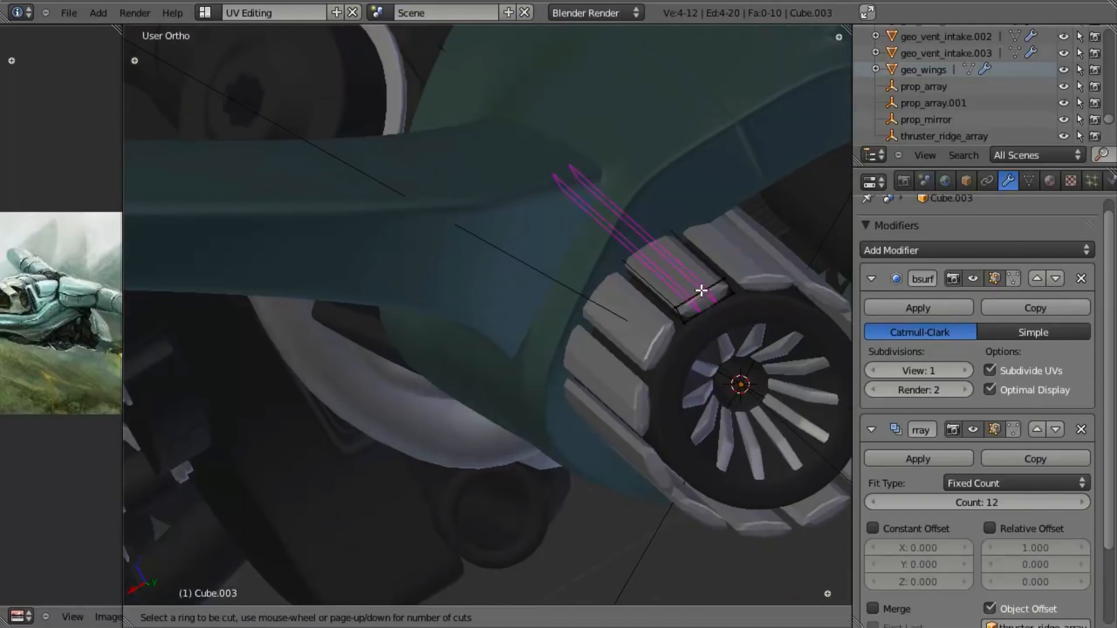
{"action": "left_click", "coordinate": [700, 292]}
{"action": "right_click", "coordinate": [716, 339]}
{"action": "key", "text": "s"}
{"action": "key", "text": "x"}
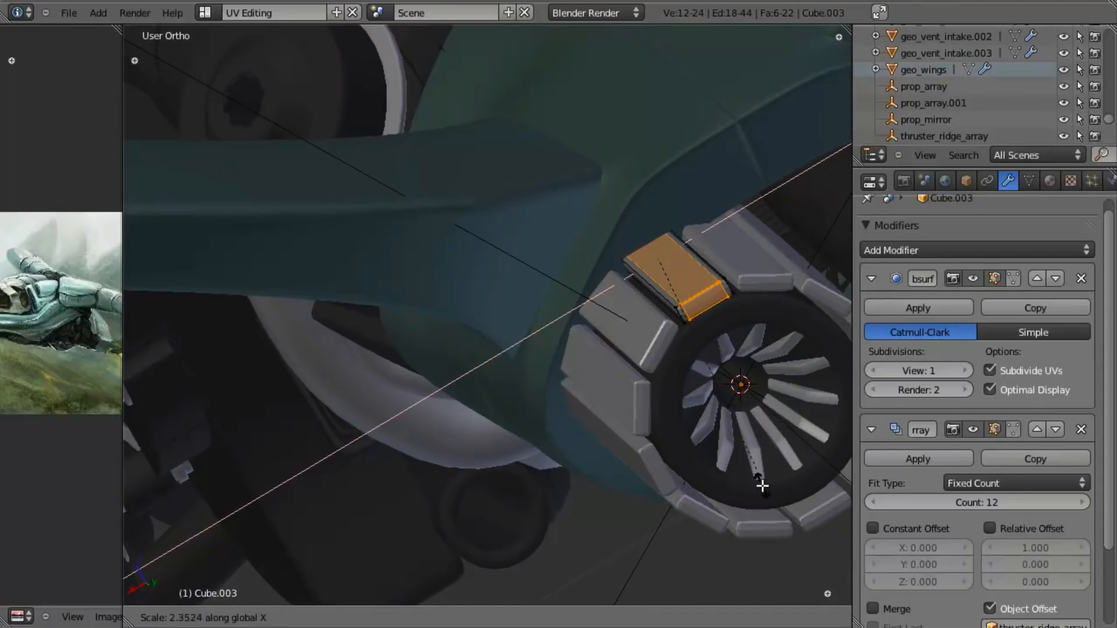
{"action": "left_click", "coordinate": [767, 508]}
Apply smooth shading to the whole slab mesh.
{"action": "key", "text": "a"}
{"action": "key", "text": "w"}
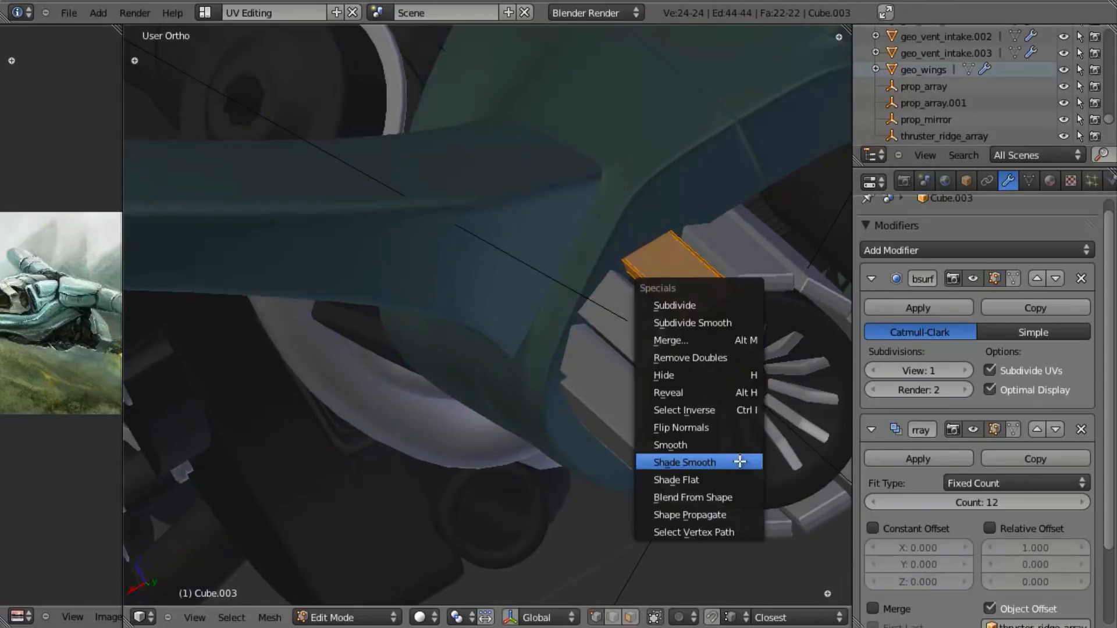
{"action": "left_click", "coordinate": [739, 461]}
{"action": "key", "text": "KP_3"}
{"action": "key", "text": "z"}
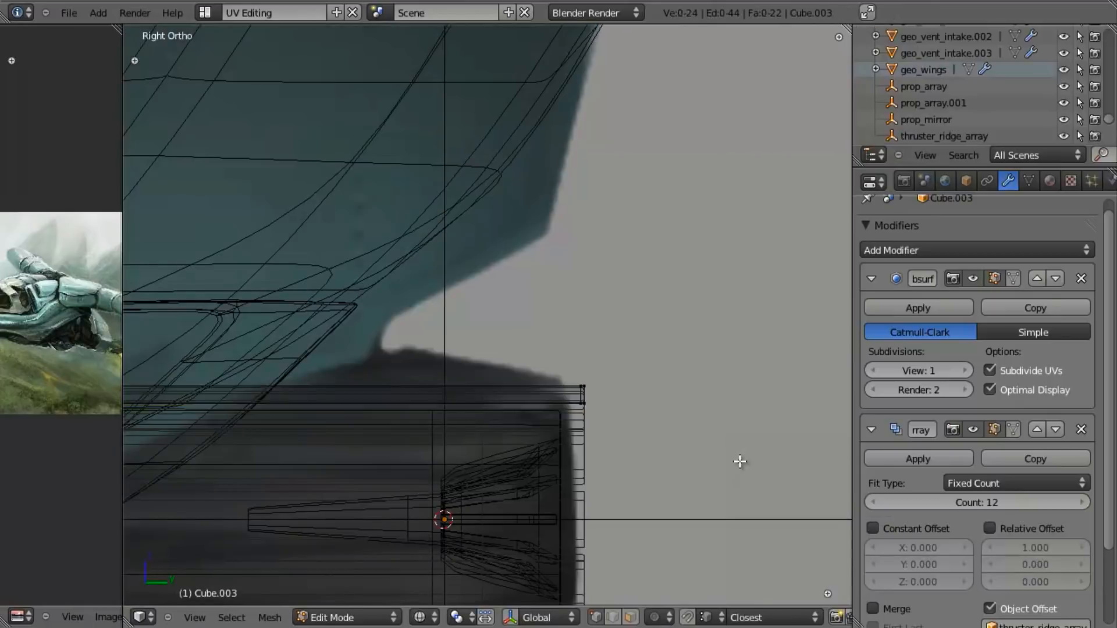
Thin the entire slab by scaling it along Z to about 0.67.
{"action": "key", "text": "s"}
{"action": "key", "text": "z"}
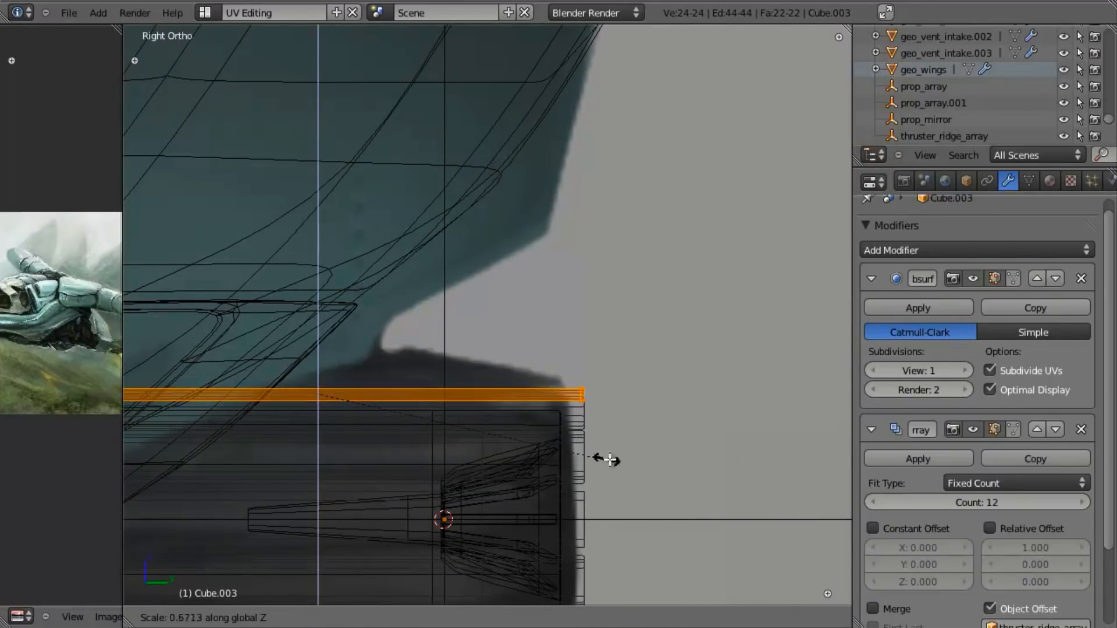
{"action": "left_click", "coordinate": [605, 459]}
{"action": "scroll", "coordinate": [606, 459], "scroll_direction": "down", "scroll_amount": 4}
{"action": "middle_click_drag", "start_coordinate": [334, 408], "coordinate": [381, 410], "text": "shift"}
{"action": "scroll", "coordinate": [442, 355], "scroll_direction": "up", "scroll_amount": 3}
{"action": "key", "text": "z"}
Add two edge loops across the middle of the slab and scale their spacing along Y.
{"action": "middle_click_drag", "start_coordinate": [479, 326], "coordinate": [346, 446]}
{"action": "middle_click_drag", "start_coordinate": [475, 401], "coordinate": [433, 364]}
{"action": "key", "text": "z"}
{"action": "key", "text": "ctrl+r"}
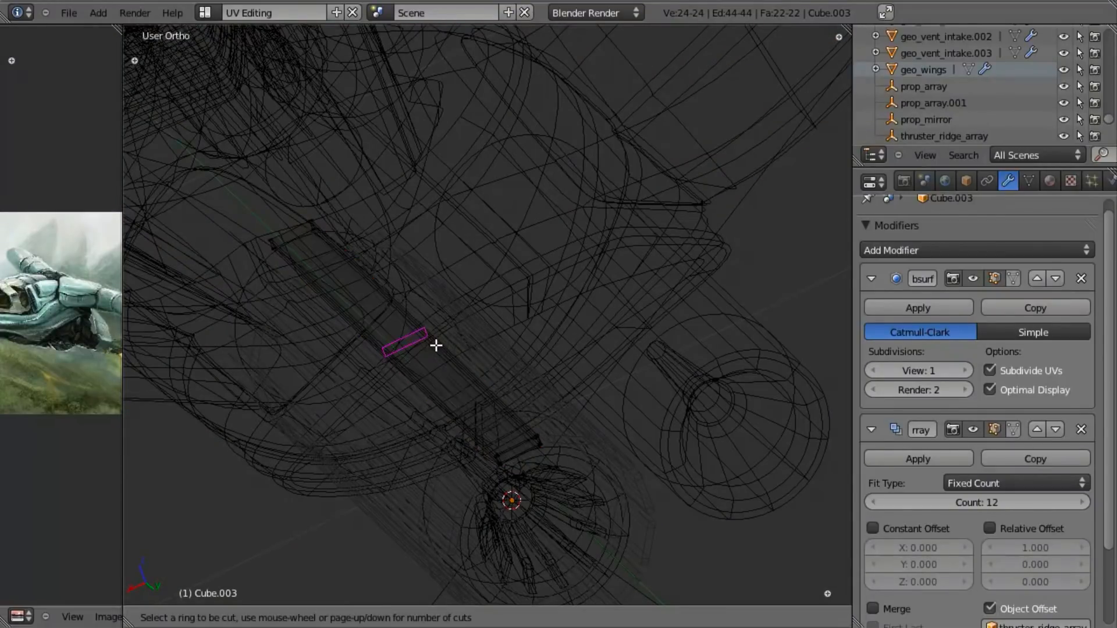
{"action": "left_click", "coordinate": [436, 345]}
{"action": "key", "text": "s"}
{"action": "key", "text": "y"}
{"action": "left_click", "coordinate": [429, 337]}
{"action": "key", "text": "z"}
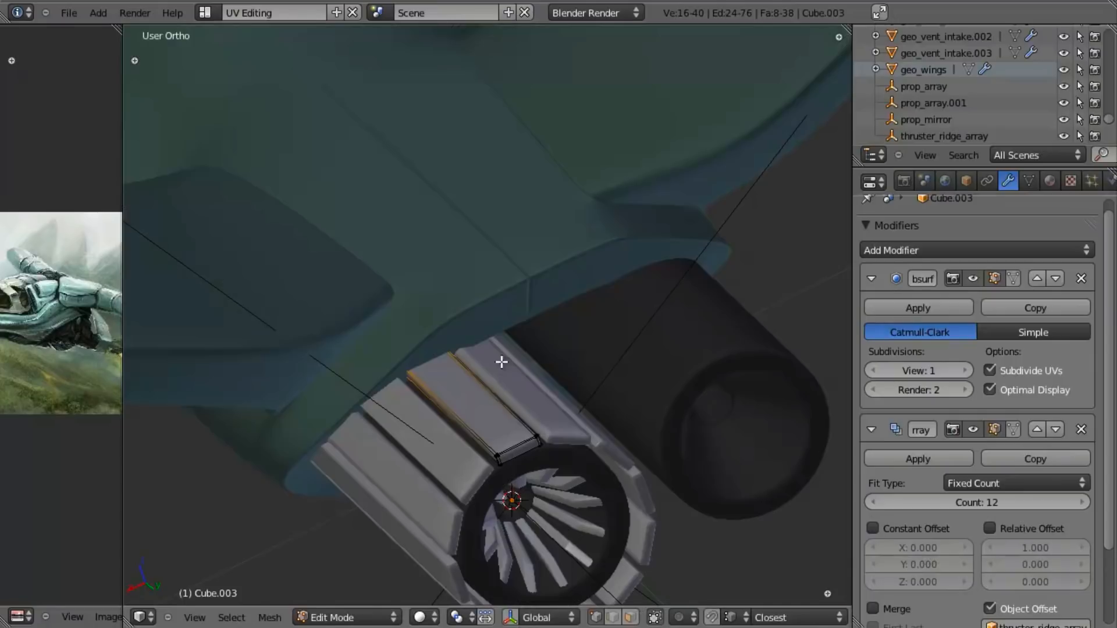
Widen the slab at the two middle edge loops by scaling them along X.
{"action": "key", "text": "s"}
{"action": "key", "text": "x"}
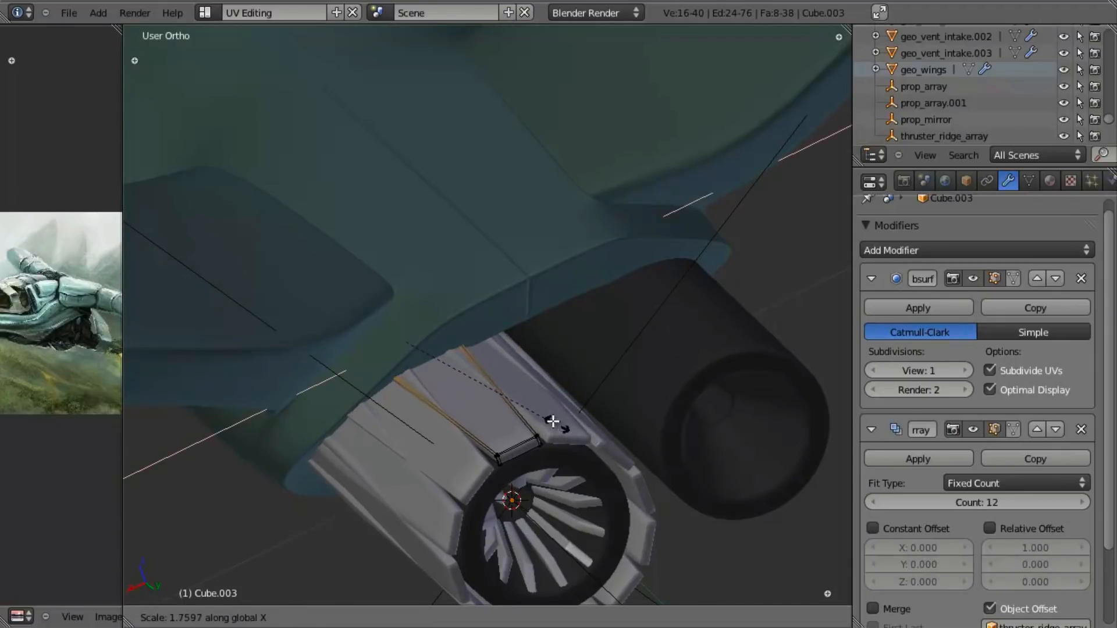
{"action": "left_click", "coordinate": [517, 404]}
{"action": "middle_click_drag", "start_coordinate": [519, 404], "coordinate": [496, 374]}
{"action": "key", "text": "z"}
Delete the vertices at the slab's front end inside the fuselage.
{"action": "middle_click_drag", "start_coordinate": [559, 351], "coordinate": [494, 350]}
{"action": "key", "text": "a"}
{"action": "key", "text": "b"}
{"action": "left_click_drag", "start_coordinate": [359, 267], "coordinate": [181, 465]}
{"action": "key", "text": "x"}
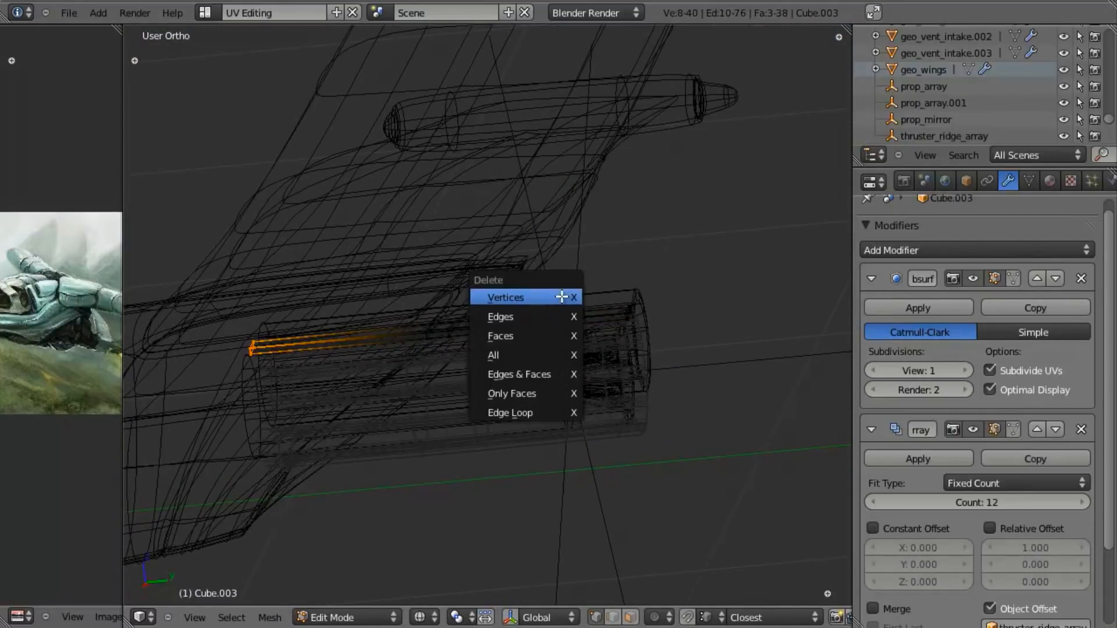
{"action": "left_click", "coordinate": [561, 298]}
Leave mesh editing and examine the arrayed plates around the nozzle from the side and in perspective.
{"action": "key", "text": "KP_3"}
{"action": "scroll", "coordinate": [615, 381], "scroll_direction": "up", "scroll_amount": 4}
{"action": "key", "text": "Tab"}
{"action": "middle_click_drag", "start_coordinate": [565, 506], "coordinate": [562, 481], "text": "shift"}
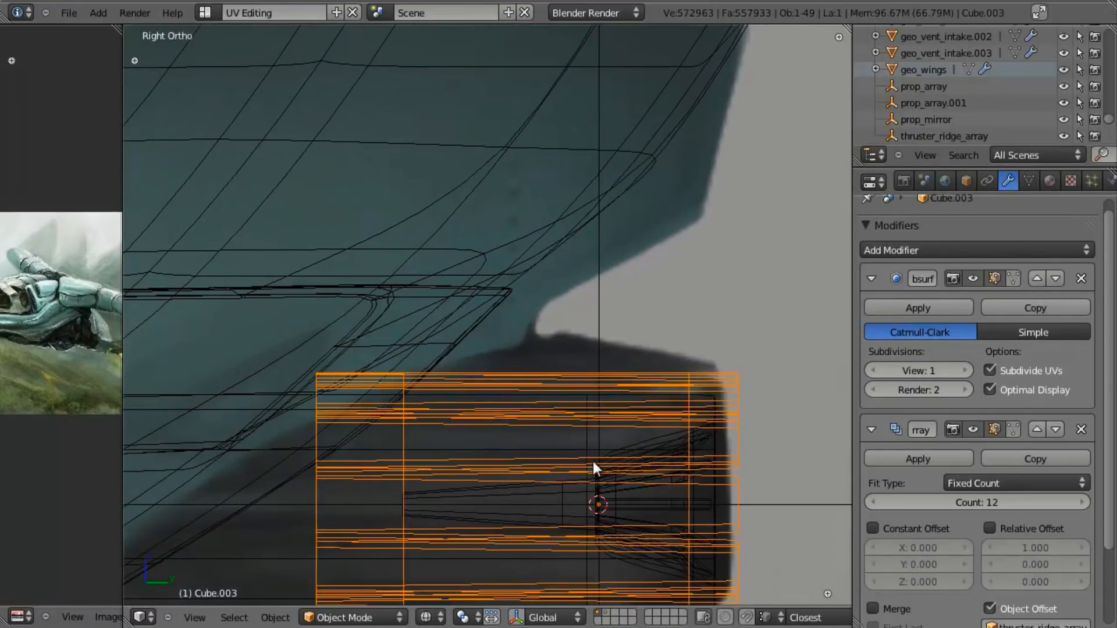
{"action": "scroll", "coordinate": [593, 462], "scroll_direction": "down", "scroll_amount": 3}
{"action": "scroll", "coordinate": [607, 427], "scroll_direction": "up", "scroll_amount": 1}
{"action": "key", "text": "z"}
{"action": "middle_click_drag", "start_coordinate": [567, 333], "coordinate": [439, 376]}
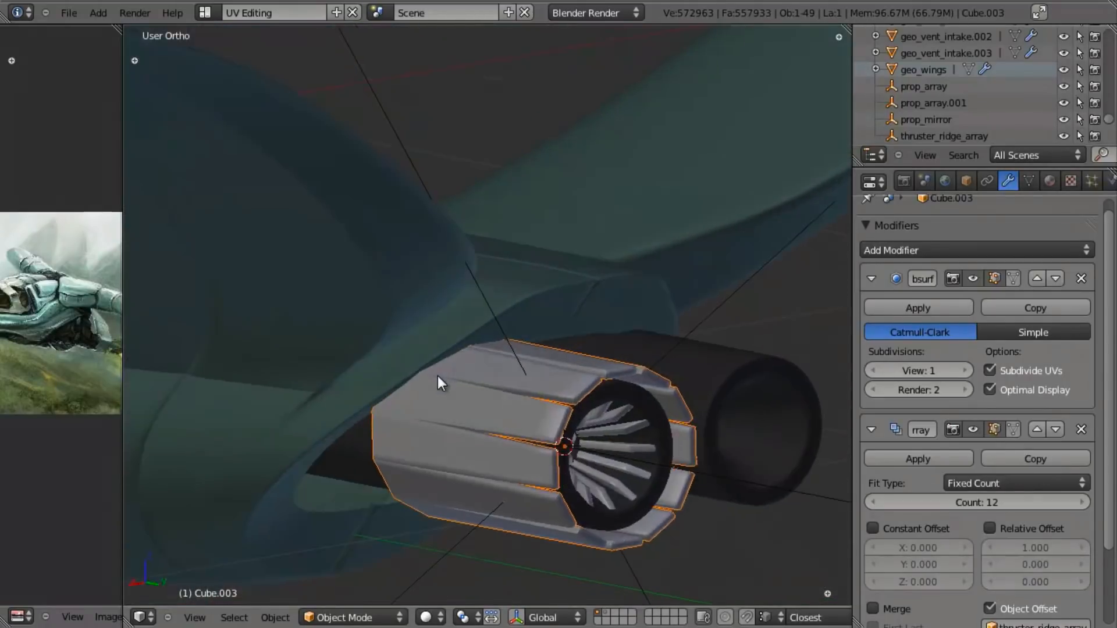
{"action": "key", "text": "KP_3"}
{"action": "key", "text": "z"}
{"action": "key", "text": "z"}
{"action": "key", "text": "z"}
{"action": "middle_click_drag", "start_coordinate": [454, 412], "coordinate": [481, 369], "text": "shift"}
{"action": "key", "text": "z"}
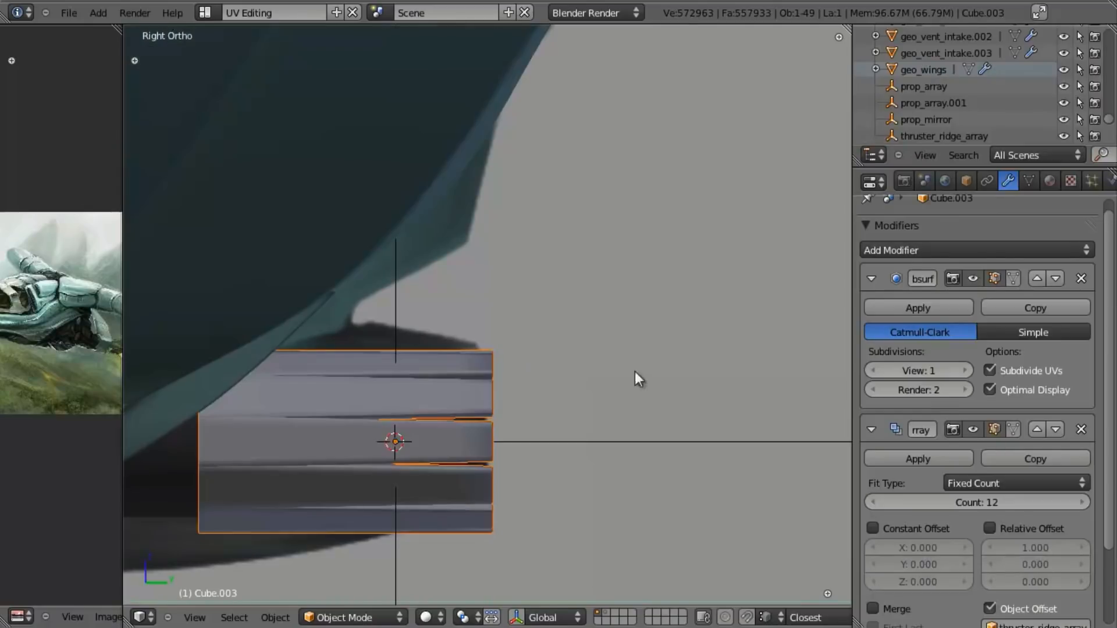
{"action": "middle_click_drag", "start_coordinate": [539, 339], "coordinate": [442, 292]}
{"action": "scroll", "coordinate": [352, 388], "scroll_direction": "down", "scroll_amount": 2}
{"action": "key", "text": "KP_3"}
Extrude the plate's open front end along Y into the fuselage, then leave mesh editing.
{"action": "key", "text": "Tab"}
{"action": "middle_click_drag", "start_coordinate": [458, 367], "coordinate": [599, 360], "text": "shift"}
{"action": "key", "text": "z"}
{"action": "key", "text": "Tab"}
{"action": "right_click", "coordinate": [386, 341]}
{"action": "key", "text": "Tab"}
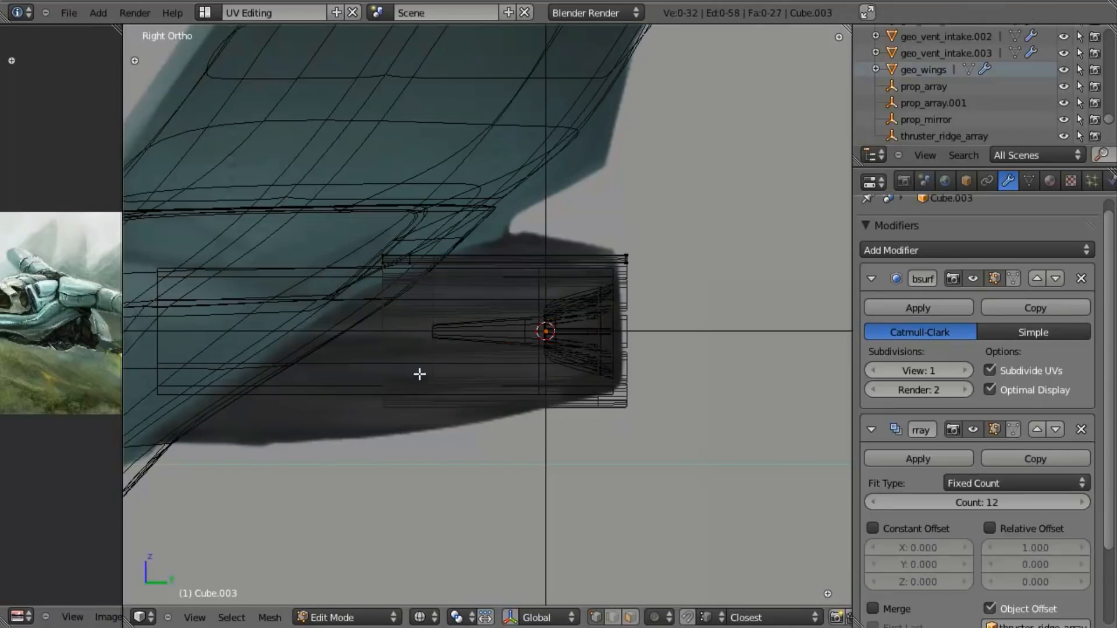
{"action": "key", "text": "e"}
{"action": "key", "text": "y"}
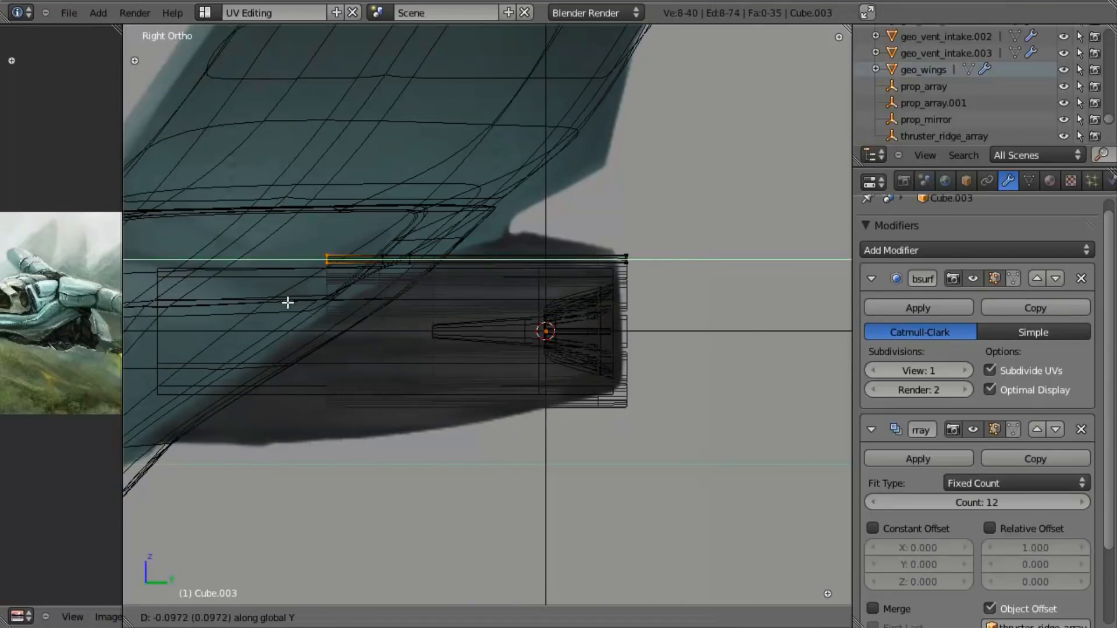
{"action": "left_click", "coordinate": [153, 281]}
{"action": "key", "text": "z"}
{"action": "scroll", "coordinate": [521, 377], "scroll_direction": "down", "scroll_amount": 3}
{"action": "mouse_move", "coordinate": [521, 377]}
{"action": "middle_mouse_down"}
{"action": "mouse_move", "coordinate": [464, 249]}
{"action": "mouse_move", "coordinate": [386, 240]}
{"action": "mouse_move", "coordinate": [384, 329]}
{"action": "mouse_move", "coordinate": [419, 371]}
{"action": "mouse_move", "coordinate": [373, 432]}
{"action": "mouse_move", "coordinate": [389, 420]}
{"action": "middle_mouse_up"}
{"action": "key", "text": "Tab"}
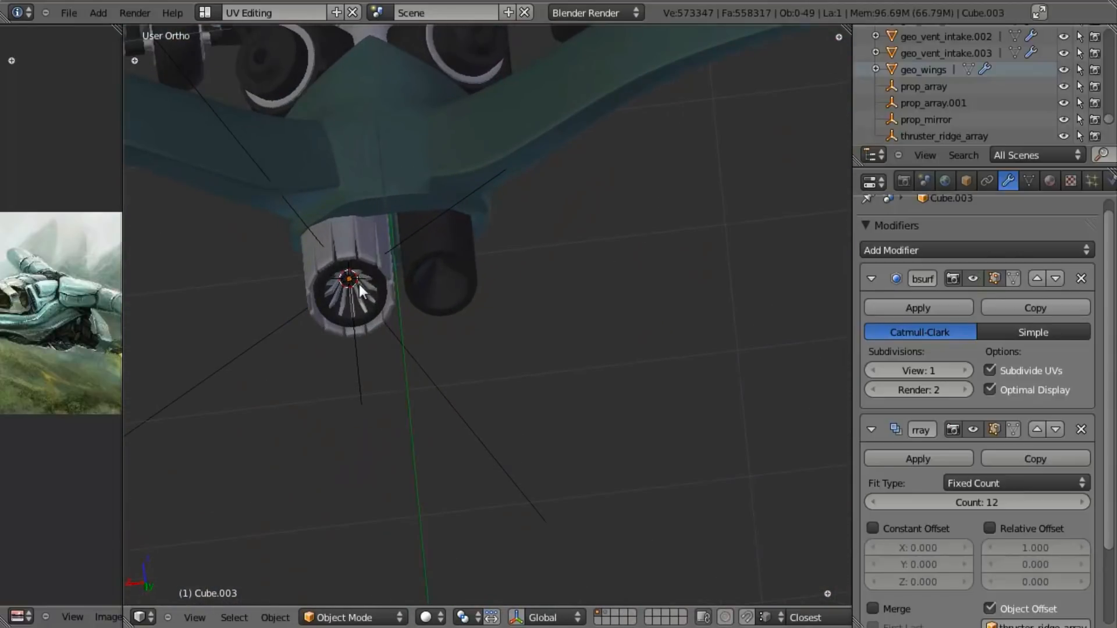
Assign the existing dark grey material to the arrayed outer plates.
{"action": "middle_click_drag", "start_coordinate": [435, 325], "coordinate": [406, 359]}
{"action": "scroll", "coordinate": [406, 359], "scroll_direction": "up", "scroll_amount": 2}
{"action": "right_click", "coordinate": [376, 210]}
{"action": "left_click", "coordinate": [1048, 182]}
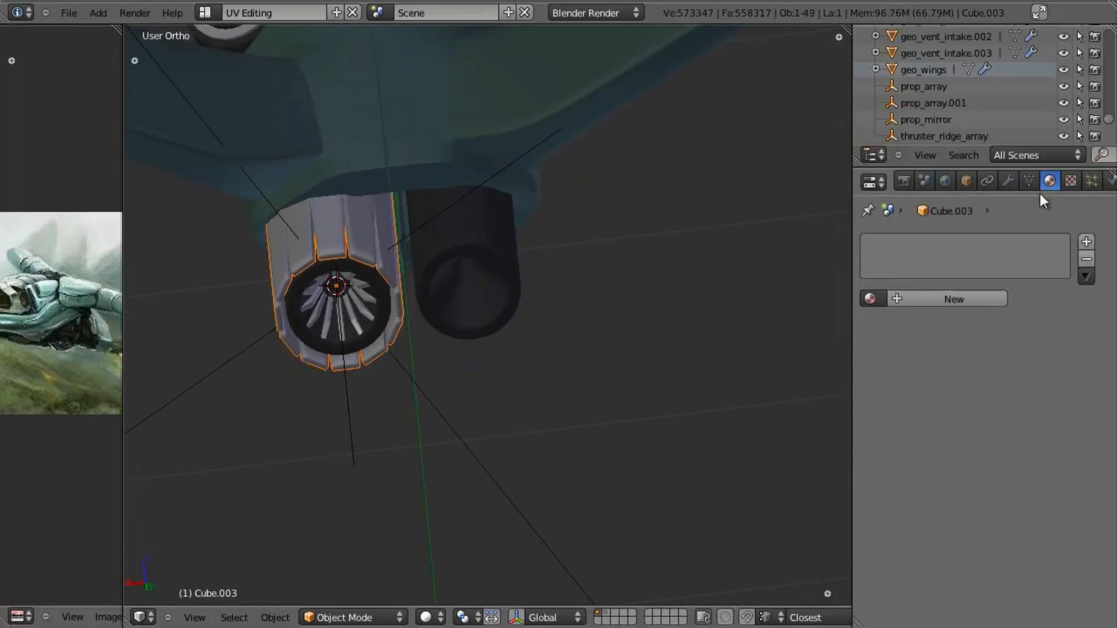
{"action": "left_click", "coordinate": [870, 298]}
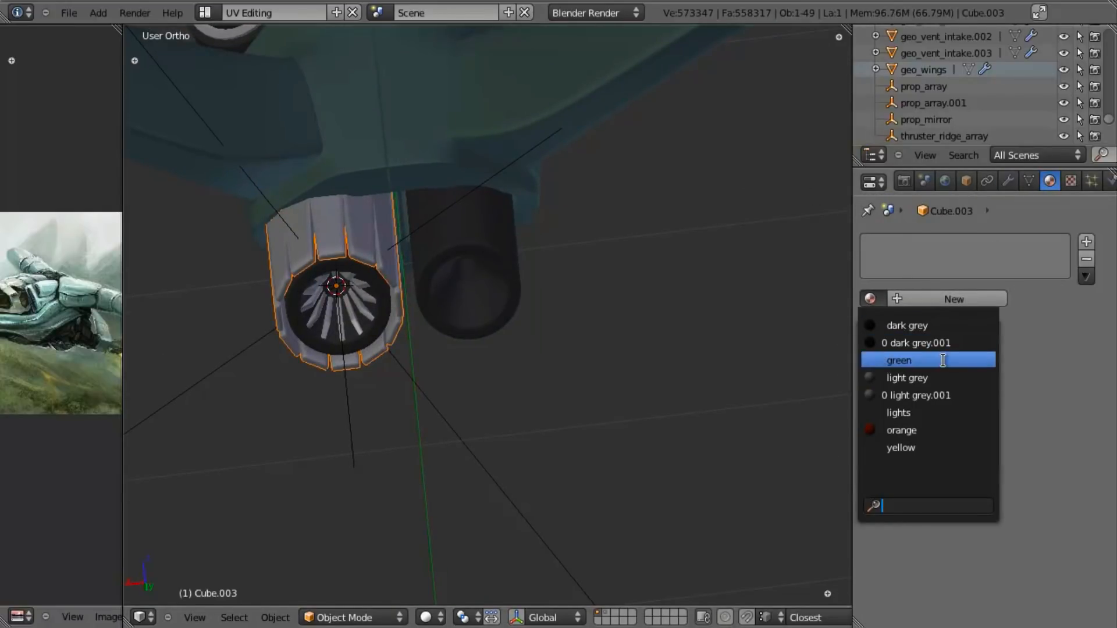
{"action": "left_click", "coordinate": [930, 325]}
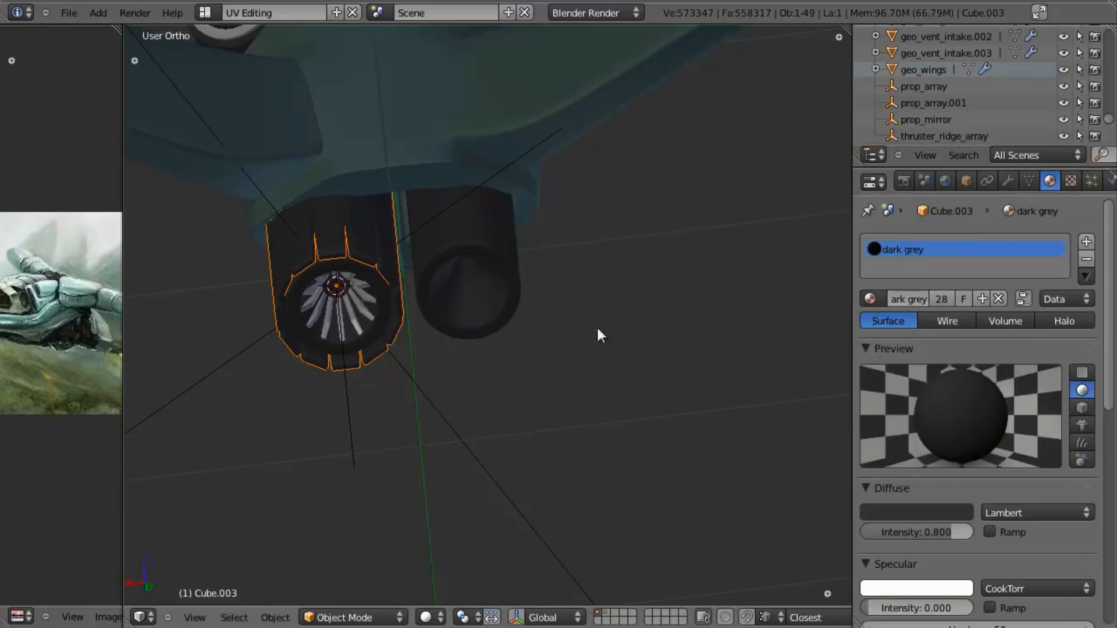
Reselect the outer plates and add two lengthwise edge loops to the plate mesh without sliding them.
{"action": "right_click", "coordinate": [336, 312]}
{"action": "key", "text": "a"}
{"action": "right_click", "coordinate": [362, 248]}
{"action": "middle_click_drag", "start_coordinate": [392, 277], "coordinate": [481, 374], "text": "shift"}
{"action": "scroll", "coordinate": [481, 374], "scroll_direction": "up", "scroll_amount": 4}
{"action": "key", "text": "Tab"}
{"action": "key", "text": "ctrl+r"}
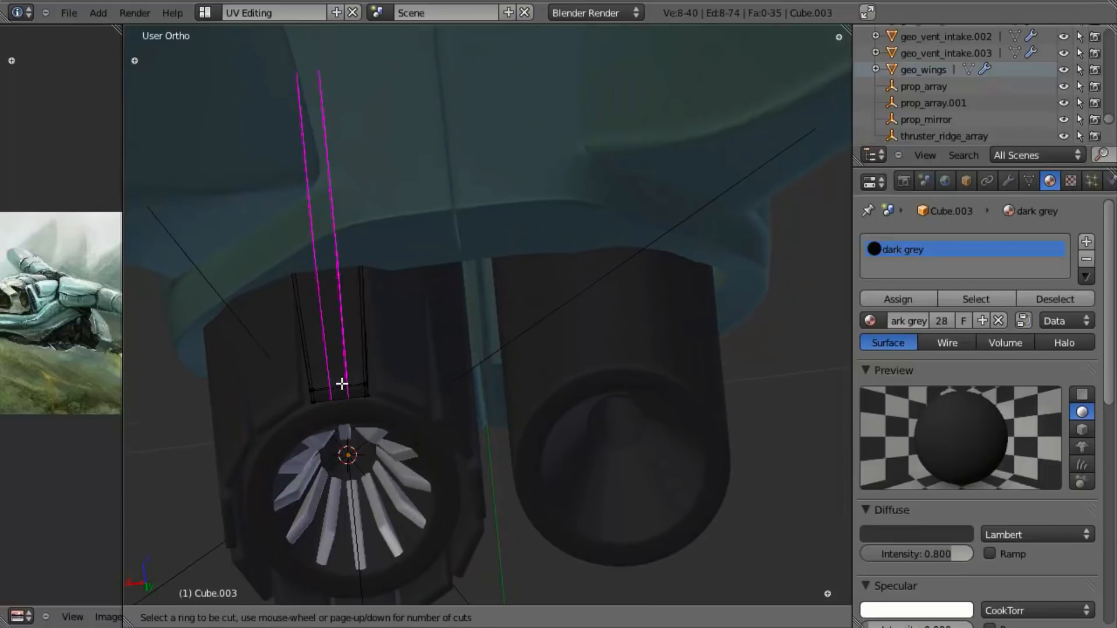
{"action": "left_click", "coordinate": [341, 384]}
{"action": "right_click", "coordinate": [335, 386]}
{"action": "key", "text": "ctrl+r"}
{"action": "left_click", "coordinate": [341, 383]}
{"action": "right_click", "coordinate": [341, 385]}
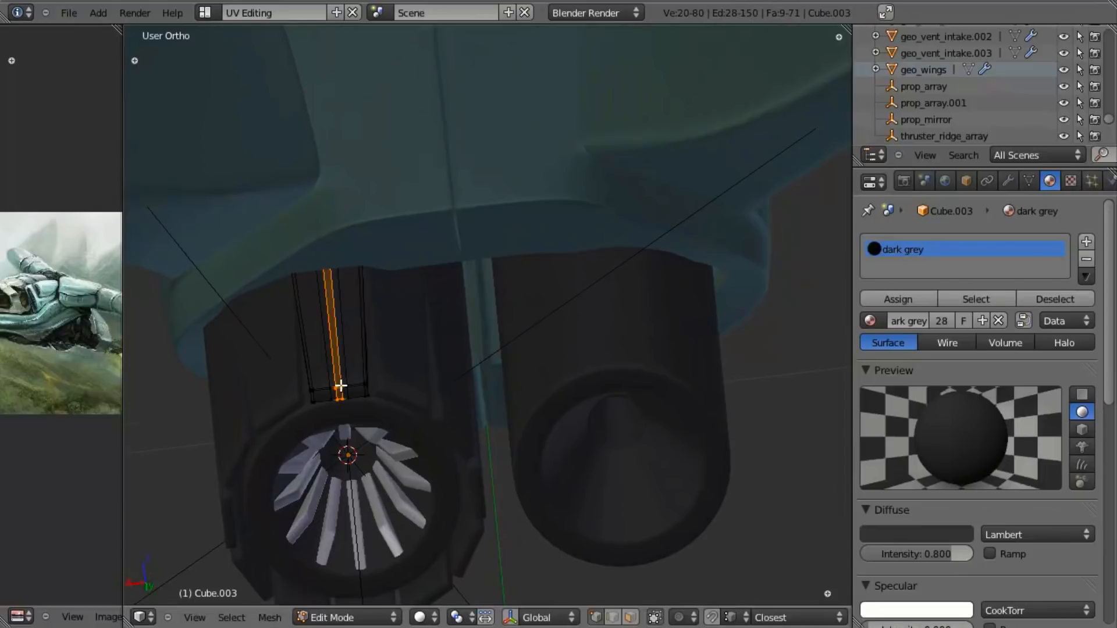
Add a single lengthwise edge loop between the two inner loops of the plate.
{"action": "key", "text": "ctrl+r"}
{"action": "left_click", "coordinate": [341, 385]}
{"action": "right_click", "coordinate": [367, 388]}
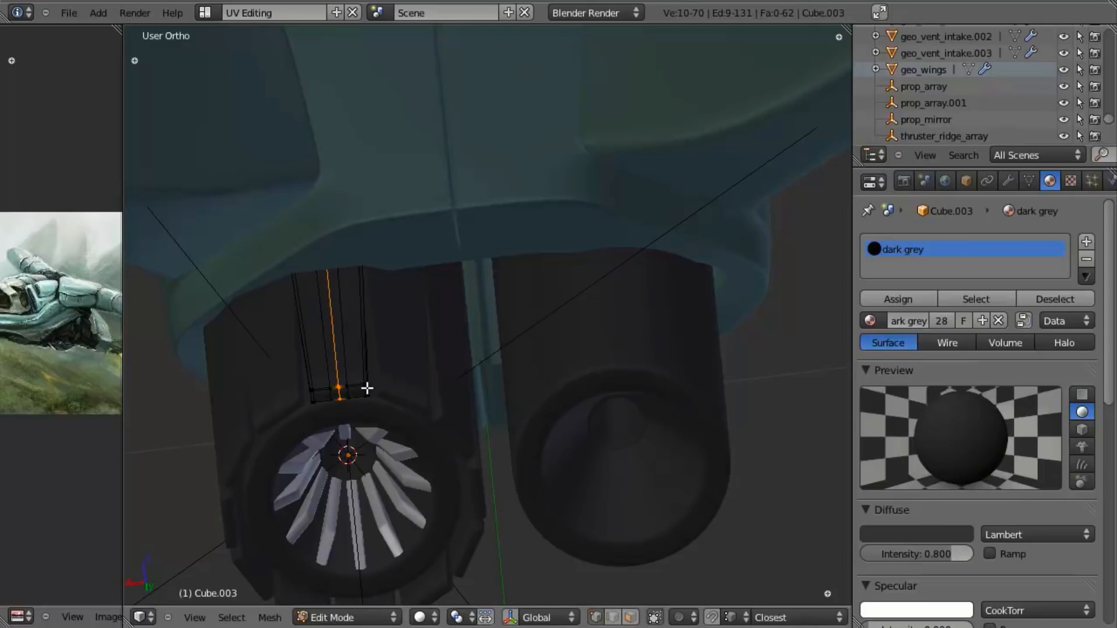
Remove the lower vertices of the centre edge loop from the selection in the side view, keeping the upper ones.
{"action": "key", "text": "KP_3"}
{"action": "key", "text": "z"}
{"action": "key", "text": "b"}
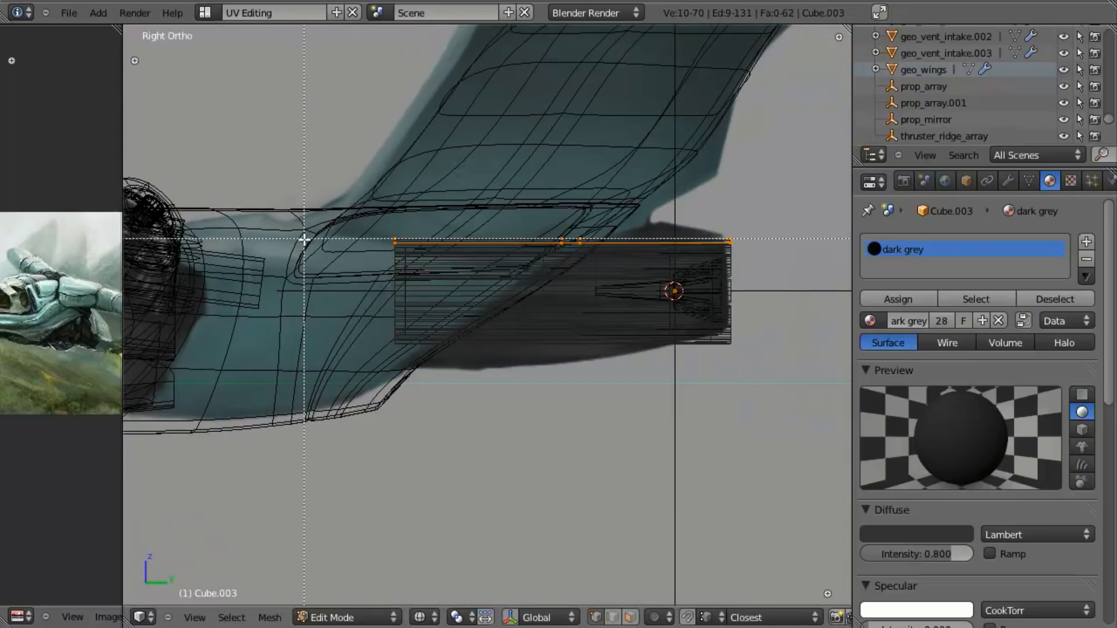
{"action": "middle_click_drag", "start_coordinate": [417, 292], "coordinate": [838, 364]}
{"action": "middle_click_drag", "start_coordinate": [793, 313], "coordinate": [643, 387], "text": "shift"}
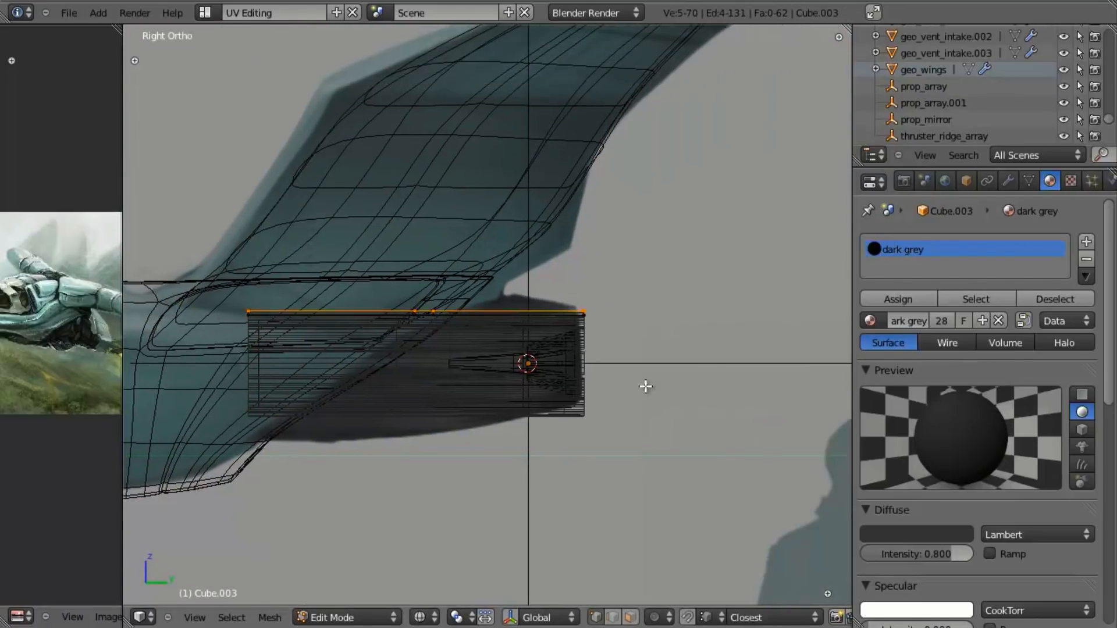
{"action": "scroll", "coordinate": [645, 385], "scroll_direction": "up", "scroll_amount": 4}
{"action": "key", "text": "z"}
{"action": "middle_click_drag", "start_coordinate": [685, 352], "coordinate": [530, 381]}
{"action": "scroll", "coordinate": [530, 381], "scroll_direction": "up", "scroll_amount": 2}
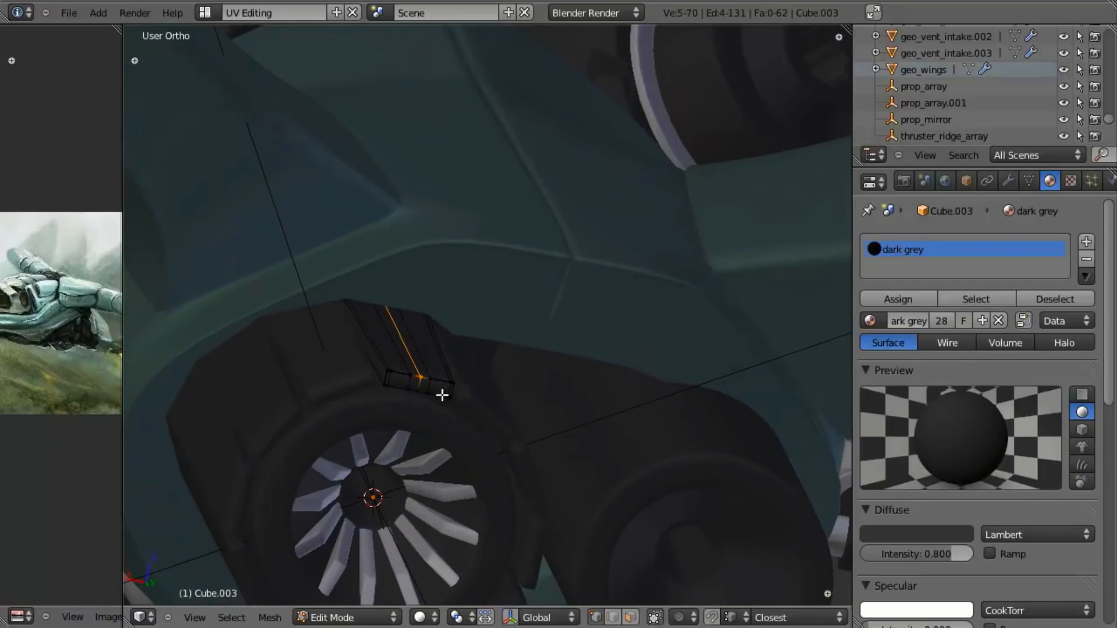
Keep only the upper vertices of the plate's centre edge loop selected and raise them along the Z axis.
{"action": "scroll", "coordinate": [442, 394], "scroll_direction": "up", "scroll_amount": 2}
{"action": "key", "text": "z"}
{"action": "key", "text": "b"}
{"action": "middle_click_drag", "start_coordinate": [311, 367], "coordinate": [517, 506]}
{"action": "key", "text": "z"}
{"action": "key", "text": "z"}
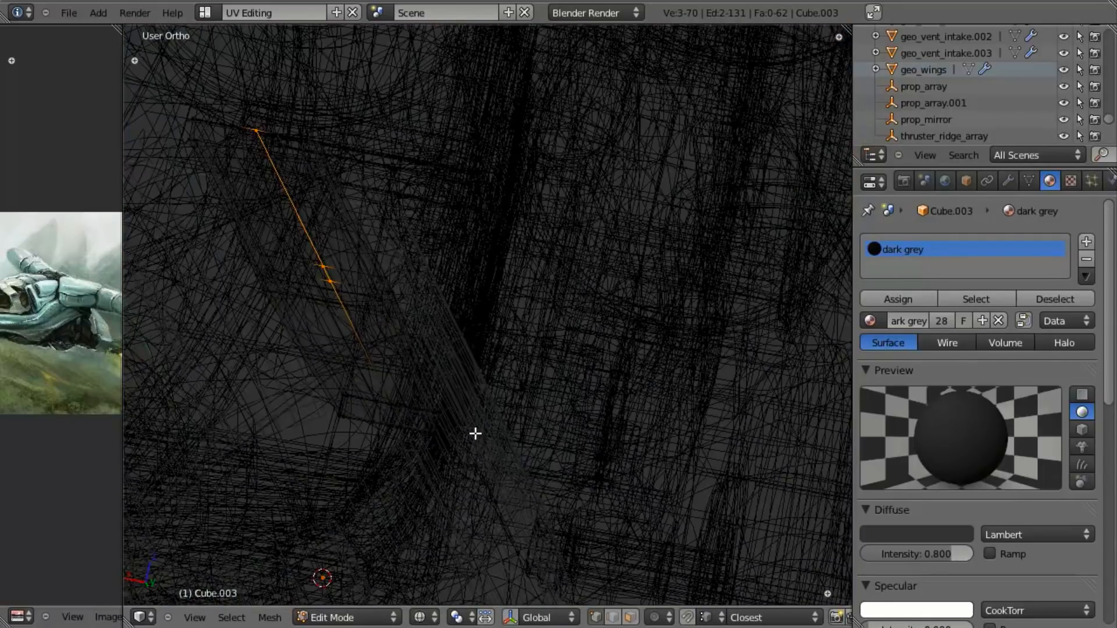
{"action": "key", "text": "g"}
{"action": "key", "text": "z"}
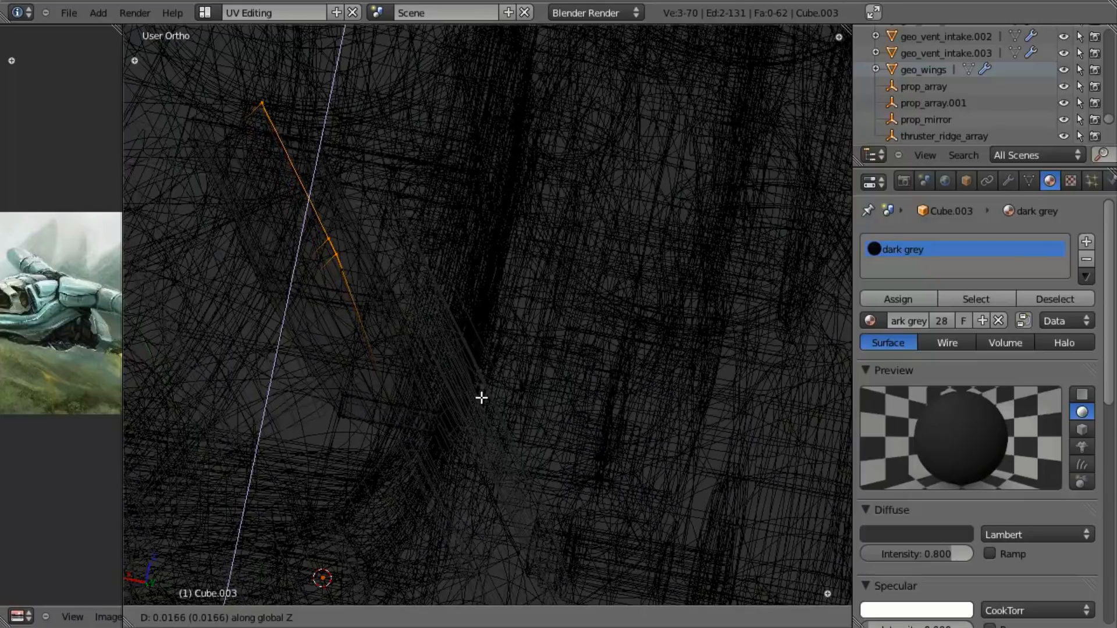
{"action": "left_click", "coordinate": [481, 398]}
{"action": "key", "text": "z"}
{"action": "mouse_move", "coordinate": [489, 347]}
{"action": "middle_mouse_down"}
{"action": "mouse_move", "coordinate": [436, 319]}
{"action": "mouse_move", "coordinate": [481, 329]}
{"action": "mouse_move", "coordinate": [528, 362]}
{"action": "middle_mouse_up"}
{"action": "scroll", "coordinate": [528, 361], "scroll_direction": "up", "scroll_amount": 2}
{"action": "middle_click_drag", "start_coordinate": [385, 361], "coordinate": [531, 356], "text": "shift"}
{"action": "scroll", "coordinate": [531, 357], "scroll_direction": "up", "scroll_amount": 3}
{"action": "key", "text": "ctrl+r"}
{"action": "key", "text": "Escape"}
Reduce the selection to the raised centre edge on top of the plate and add a crease to it.
{"action": "key", "text": "z"}
{"action": "key", "text": "b"}
{"action": "middle_click_drag", "start_coordinate": [411, 439], "coordinate": [538, 587]}
{"action": "scroll", "coordinate": [445, 442], "scroll_direction": "down", "scroll_amount": 4}
{"action": "key", "text": "b"}
{"action": "middle_click_drag", "start_coordinate": [424, 261], "coordinate": [461, 319]}
{"action": "key", "text": "b"}
{"action": "middle_click_drag", "start_coordinate": [386, 145], "coordinate": [425, 211]}
{"action": "key", "text": "shift+e"}
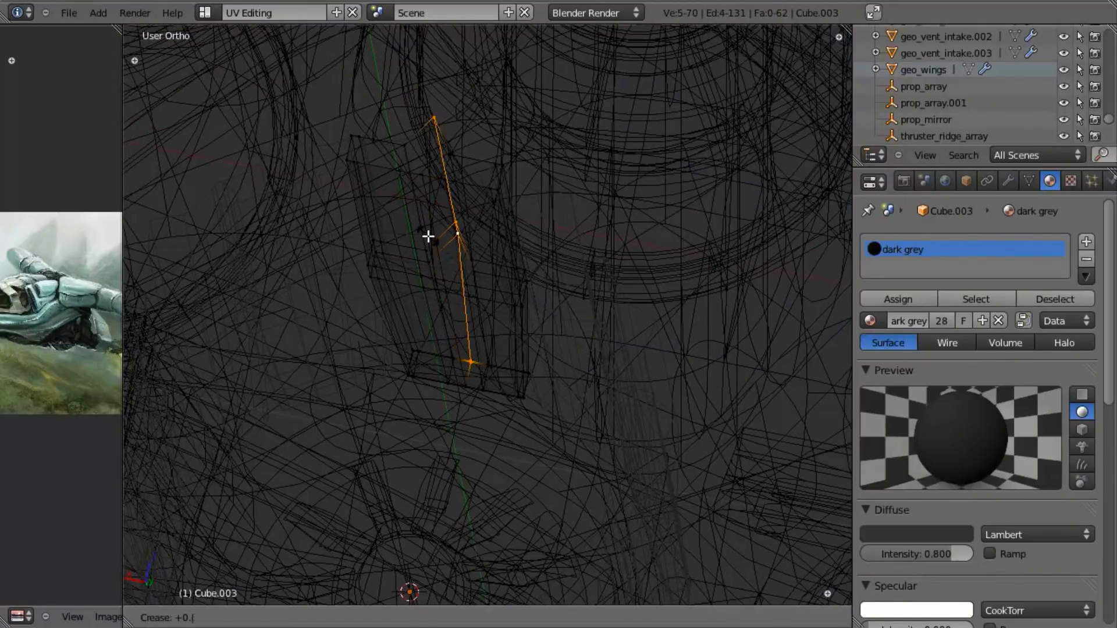
{"action": "key", "text": "Return"}
{"action": "key", "text": "z"}
{"action": "key", "text": "Tab"}
{"action": "scroll", "coordinate": [305, 272], "scroll_direction": "down", "scroll_amount": 2}
{"action": "key", "text": "a"}
{"action": "scroll", "coordinate": [246, 303], "scroll_direction": "down", "scroll_amount": 2}
{"action": "mouse_move", "coordinate": [245, 303]}
{"action": "middle_mouse_down"}
{"action": "mouse_move", "coordinate": [366, 434]}
{"action": "mouse_move", "coordinate": [494, 367]}
{"action": "mouse_move", "coordinate": [473, 314]}
{"action": "mouse_move", "coordinate": [303, 324]}
{"action": "mouse_move", "coordinate": [348, 344]}
{"action": "mouse_move", "coordinate": [486, 358]}
{"action": "mouse_move", "coordinate": [544, 385]}
{"action": "middle_mouse_up"}
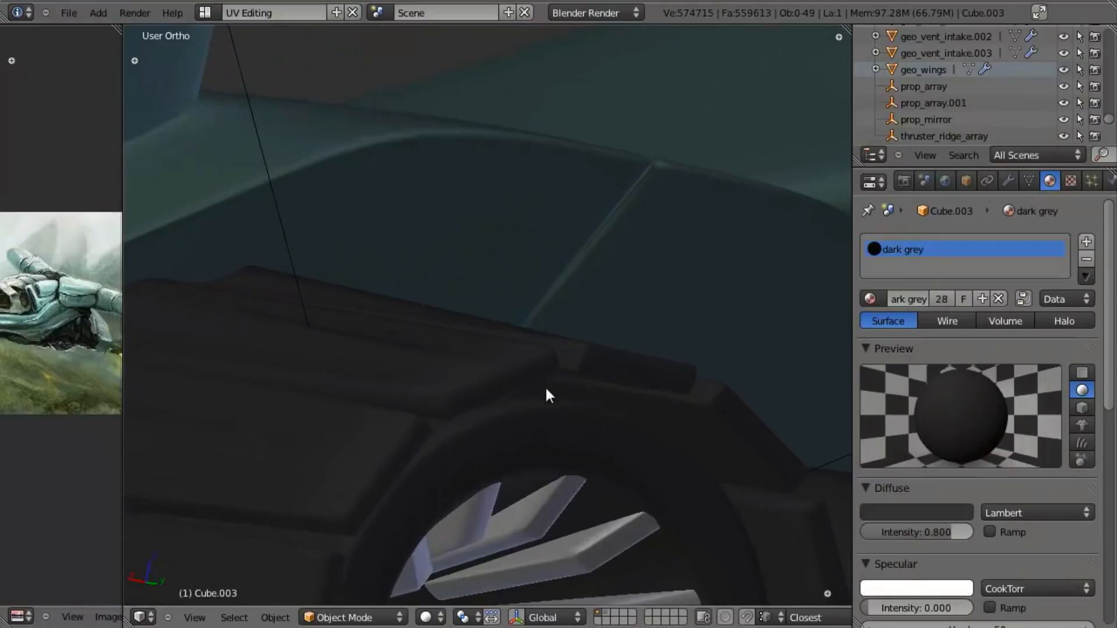
Select the lower vertices at the plate's rear end in the side view and move them forward along Y to slant the end.
{"action": "key", "text": "Tab"}
{"action": "key", "text": "KP_3"}
{"action": "key", "text": "z"}
{"action": "middle_click_drag", "start_coordinate": [675, 378], "coordinate": [244, 385], "text": "shift"}
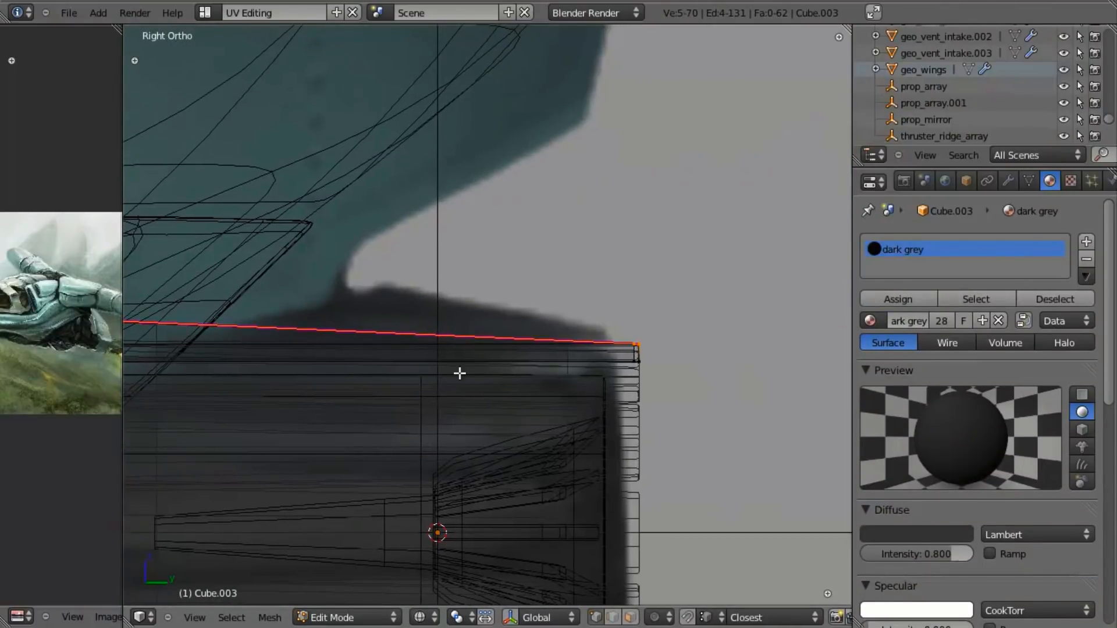
{"action": "middle_click_drag", "start_coordinate": [565, 376], "coordinate": [388, 351], "text": "shift"}
{"action": "key", "text": "a"}
{"action": "left_click_drag", "start_coordinate": [548, 459], "coordinate": [548, 460]}
{"action": "key", "text": "g"}
{"action": "key", "text": "x"}
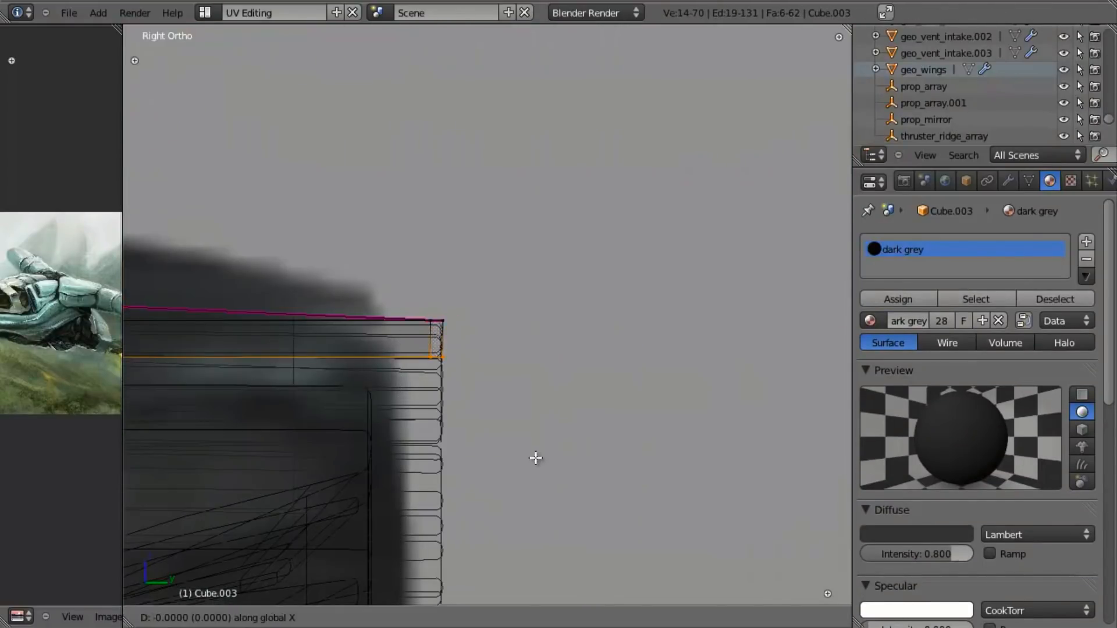
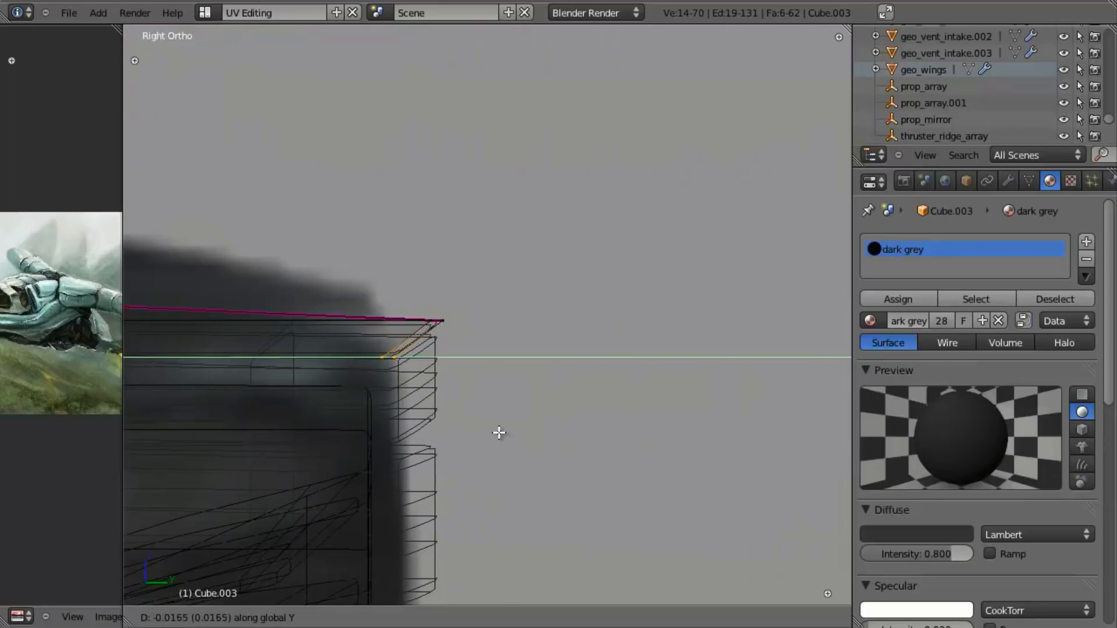
{"action": "left_click", "coordinate": [474, 421]}
{"action": "middle_click_drag", "start_coordinate": [469, 419], "coordinate": [434, 456]}
{"action": "key", "text": "Tab"}
{"action": "key", "text": "Tab"}
Add a crosswise edge loop to the plate and slide it close to the rear end.
{"action": "scroll", "coordinate": [430, 445], "scroll_direction": "up", "scroll_amount": 5}
{"action": "middle_click_drag", "start_coordinate": [391, 347], "coordinate": [356, 334]}
{"action": "key", "text": "ctrl+r"}
{"action": "left_click", "coordinate": [336, 327]}
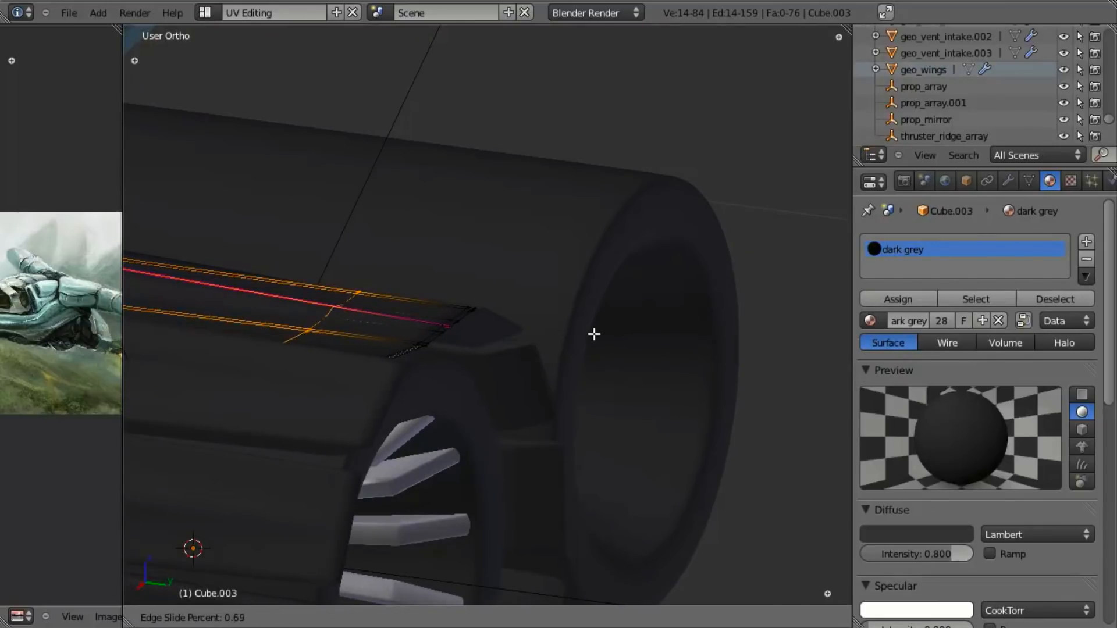
{"action": "left_click", "coordinate": [647, 313]}
{"action": "key", "text": "Tab"}
{"action": "scroll", "coordinate": [434, 421], "scroll_direction": "down", "scroll_amount": 9}
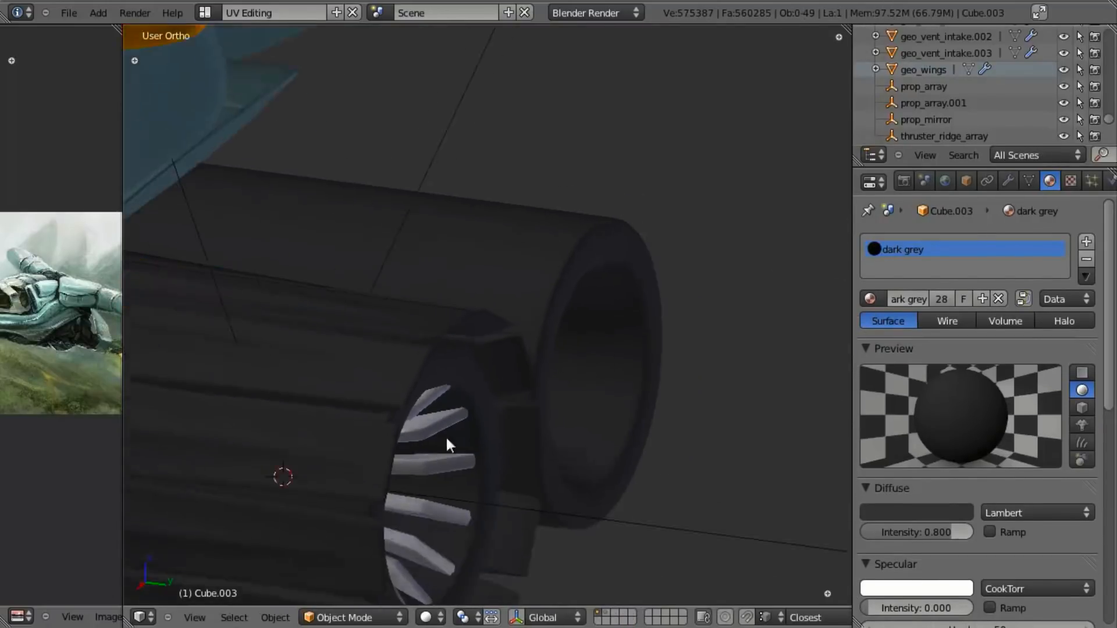
{"action": "middle_click_drag", "start_coordinate": [515, 435], "coordinate": [444, 393]}
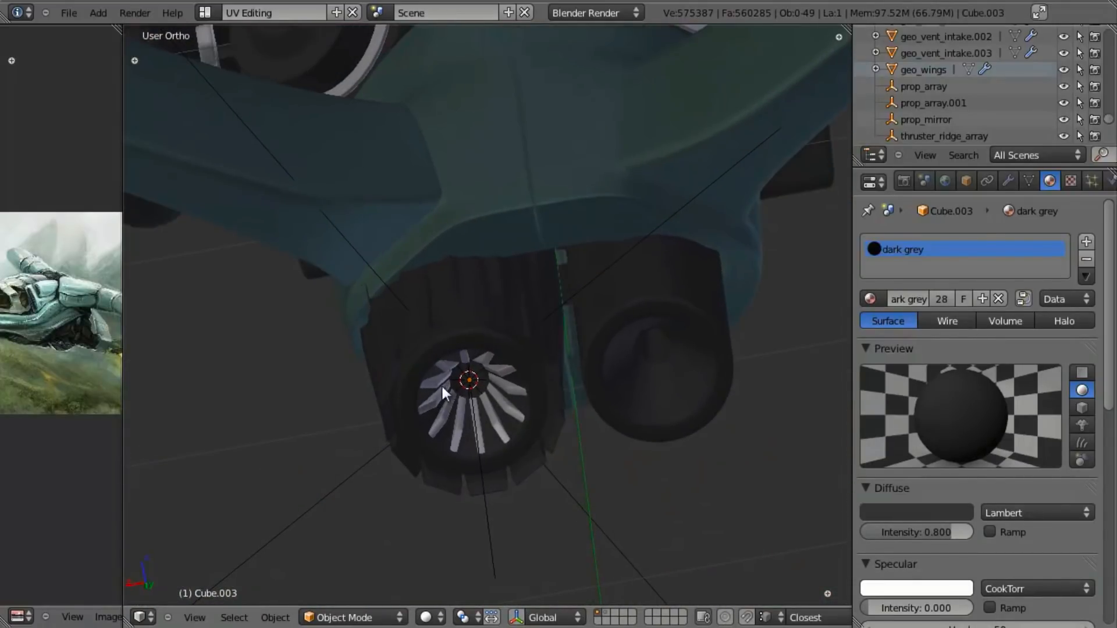
Add a Mirror modifier to the outer plates, using prop_mirror as the mirror object.
{"action": "key", "text": "z"}
{"action": "right_click", "coordinate": [491, 291]}
{"action": "key", "text": "z"}
{"action": "middle_click_drag", "start_coordinate": [491, 292], "coordinate": [447, 349]}
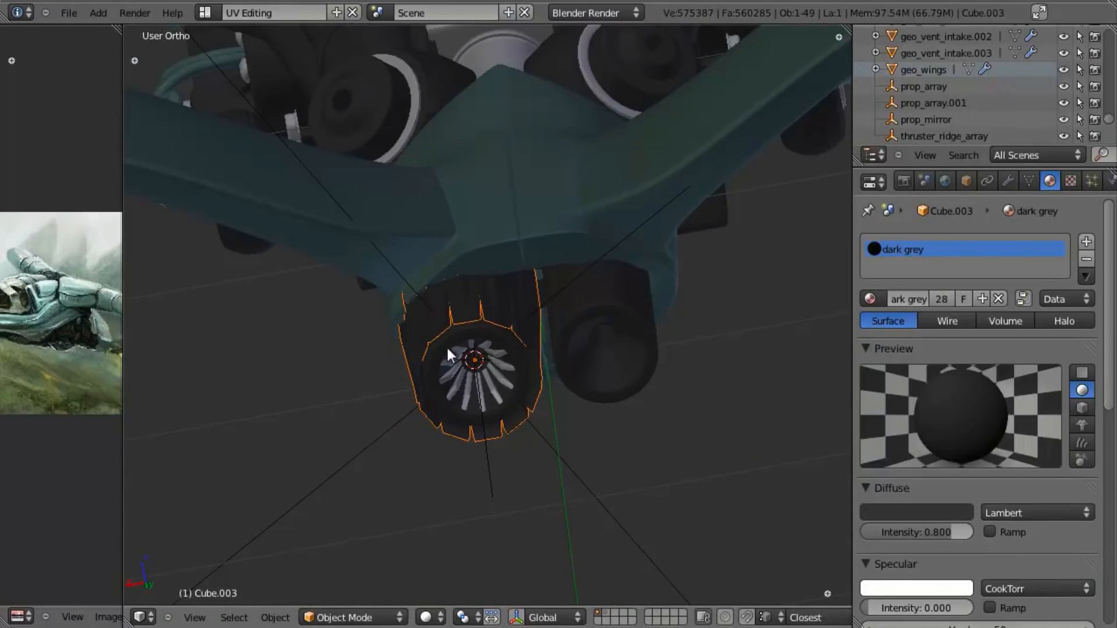
{"action": "scroll", "coordinate": [527, 357], "scroll_direction": "down", "scroll_amount": 3}
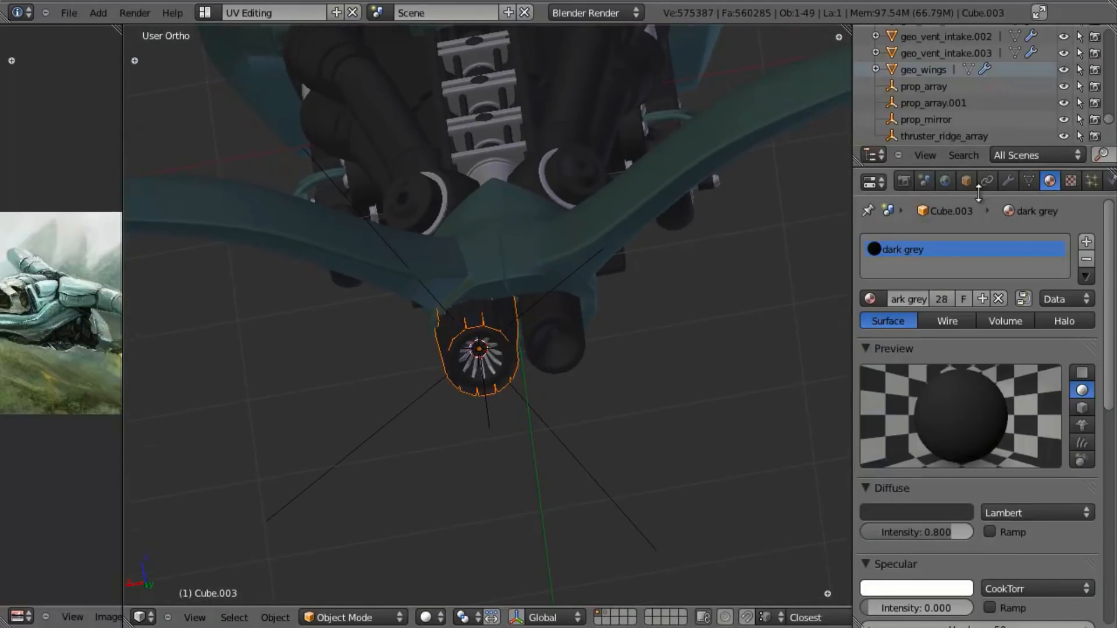
{"action": "left_click", "coordinate": [1007, 181]}
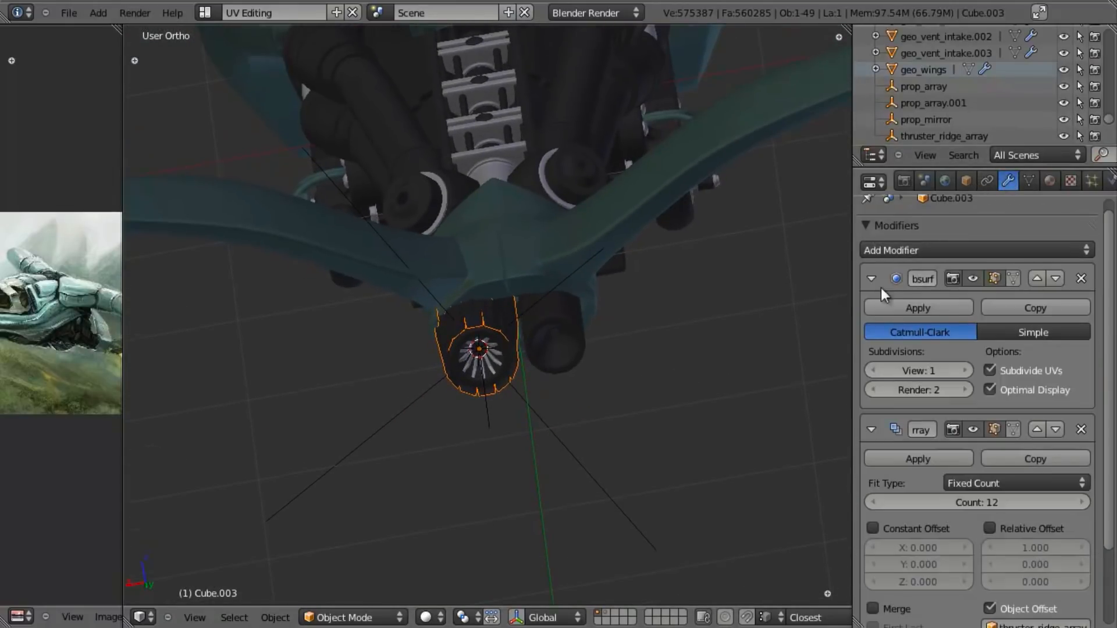
{"action": "left_click", "coordinate": [871, 431]}
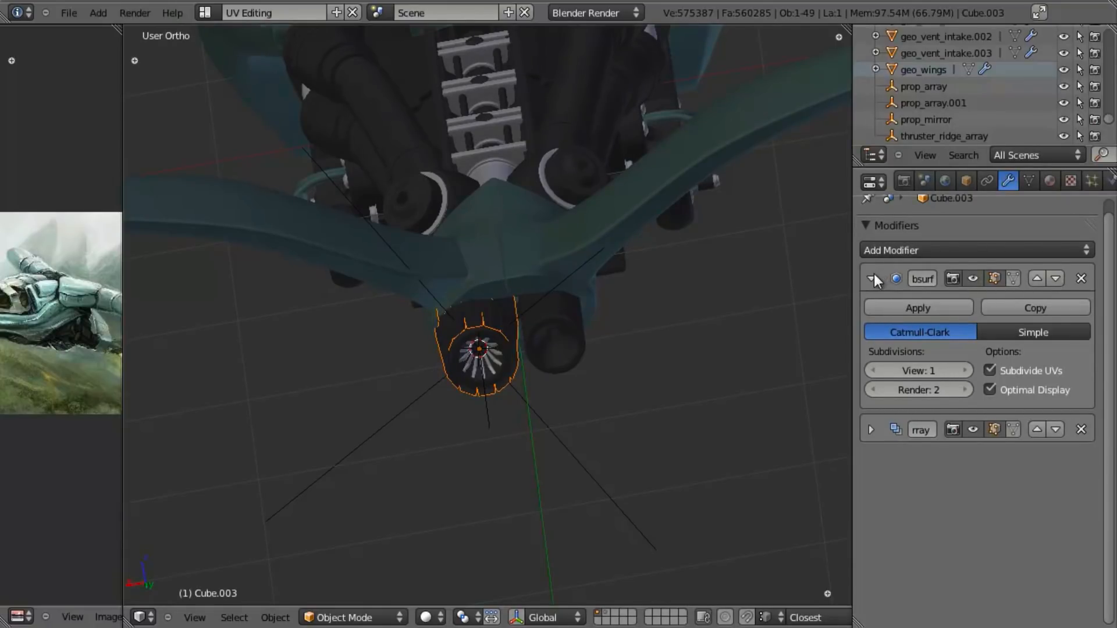
{"action": "left_click", "coordinate": [871, 279]}
{"action": "left_click", "coordinate": [894, 251]}
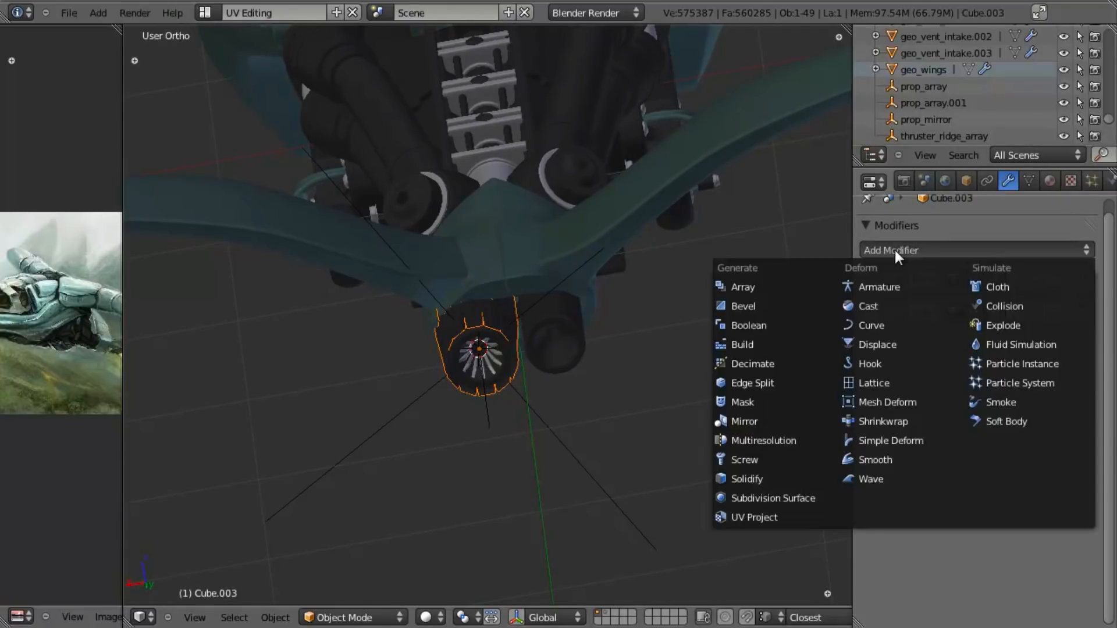
{"action": "left_click", "coordinate": [798, 420]}
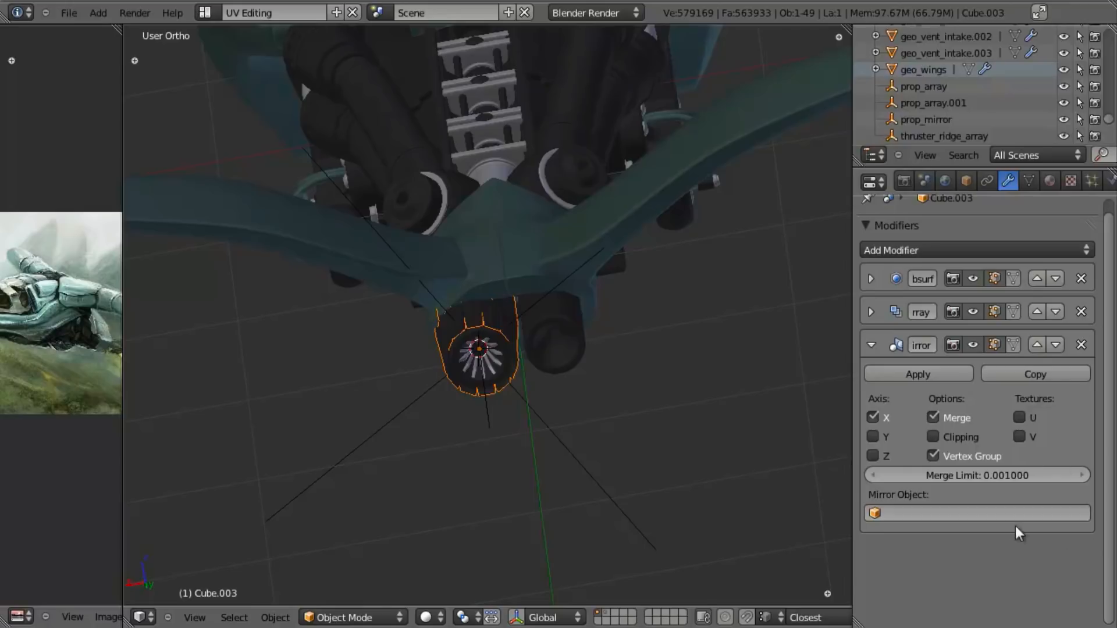
{"action": "left_click", "coordinate": [988, 512]}
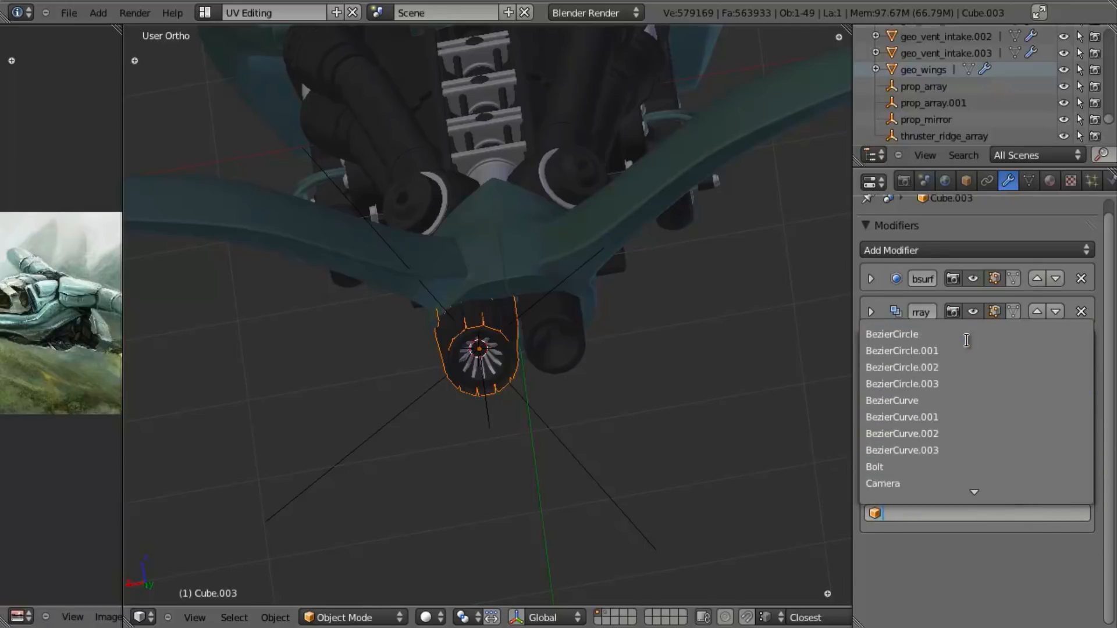
{"action": "type", "text": "mirr"}
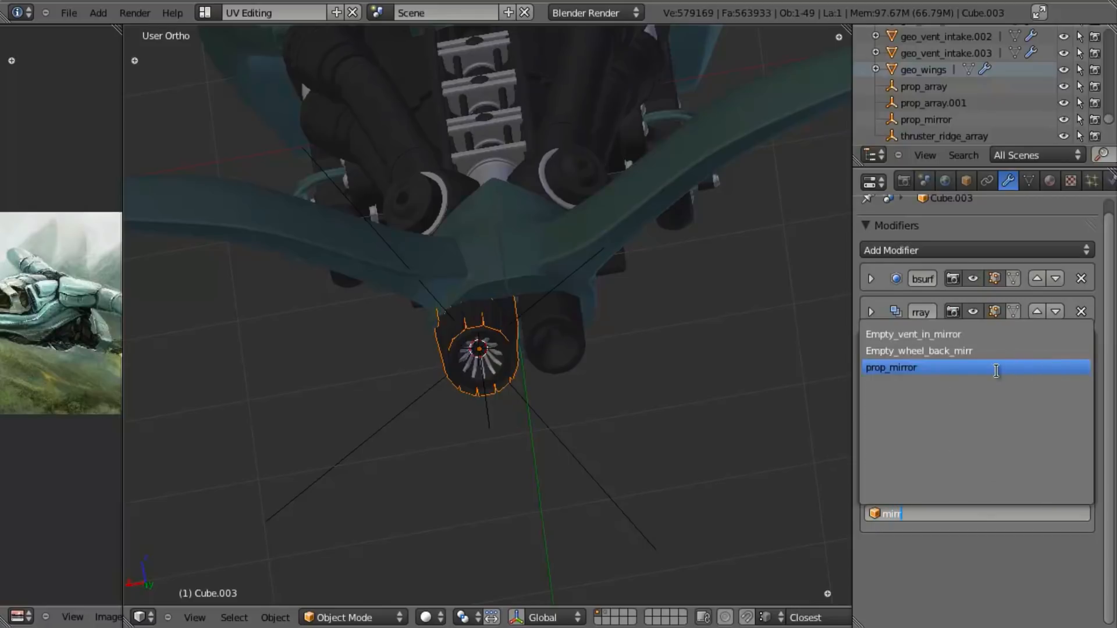
{"action": "left_click", "coordinate": [996, 368]}
{"action": "scroll", "coordinate": [447, 372], "scroll_direction": "up", "scroll_amount": 4}
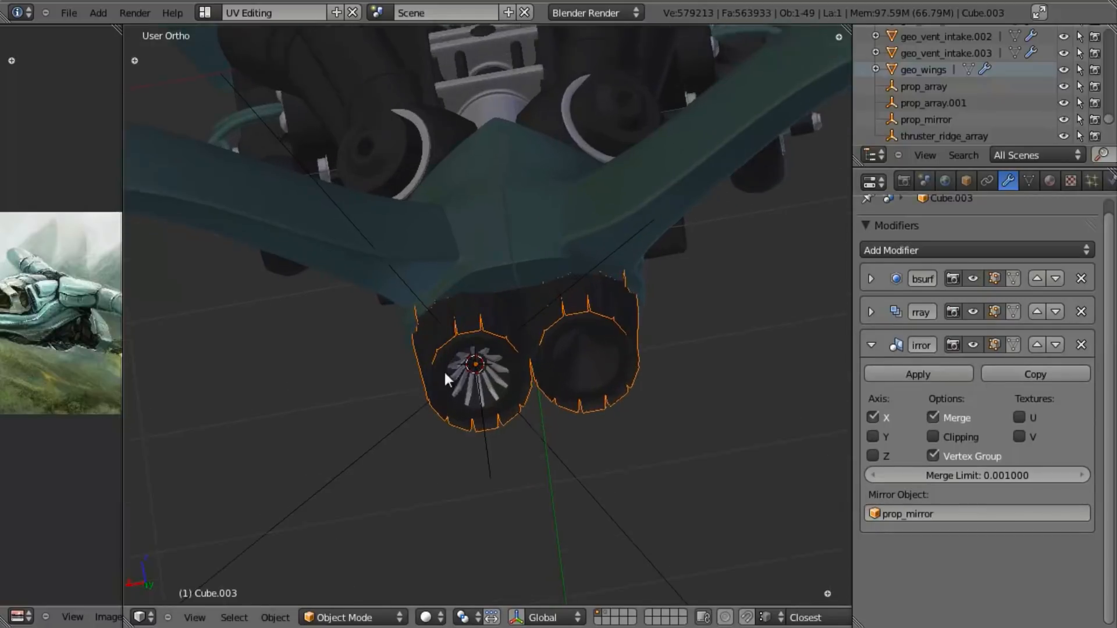
Select the inner exhaust ridges and add a Mirror modifier with prop_mirror as the mirror object.
{"action": "right_click", "coordinate": [622, 442]}
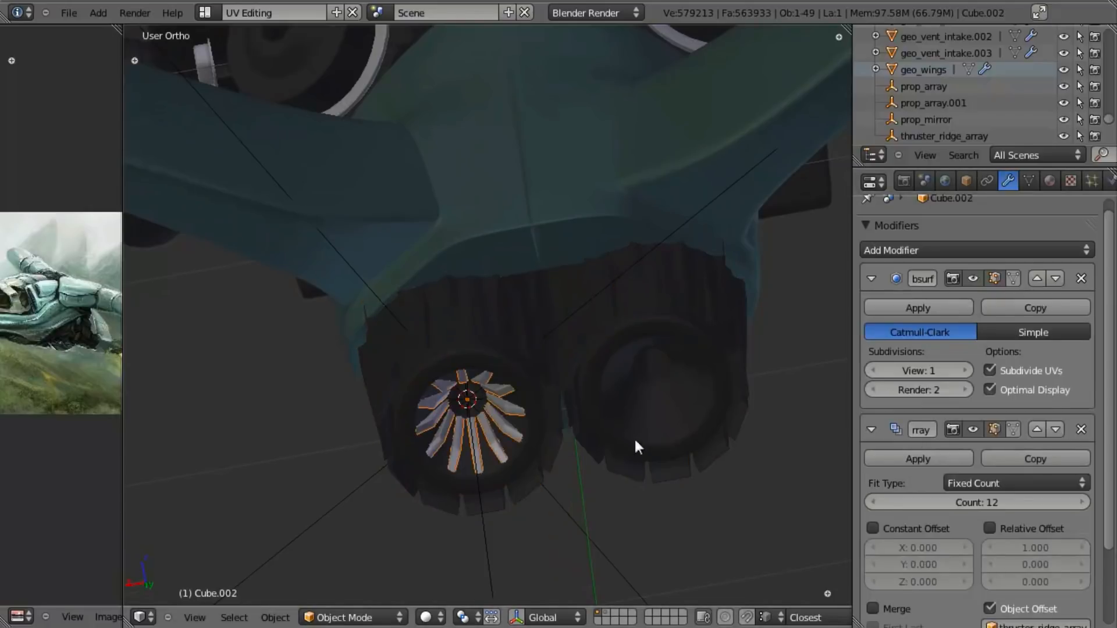
{"action": "left_click", "coordinate": [872, 280]}
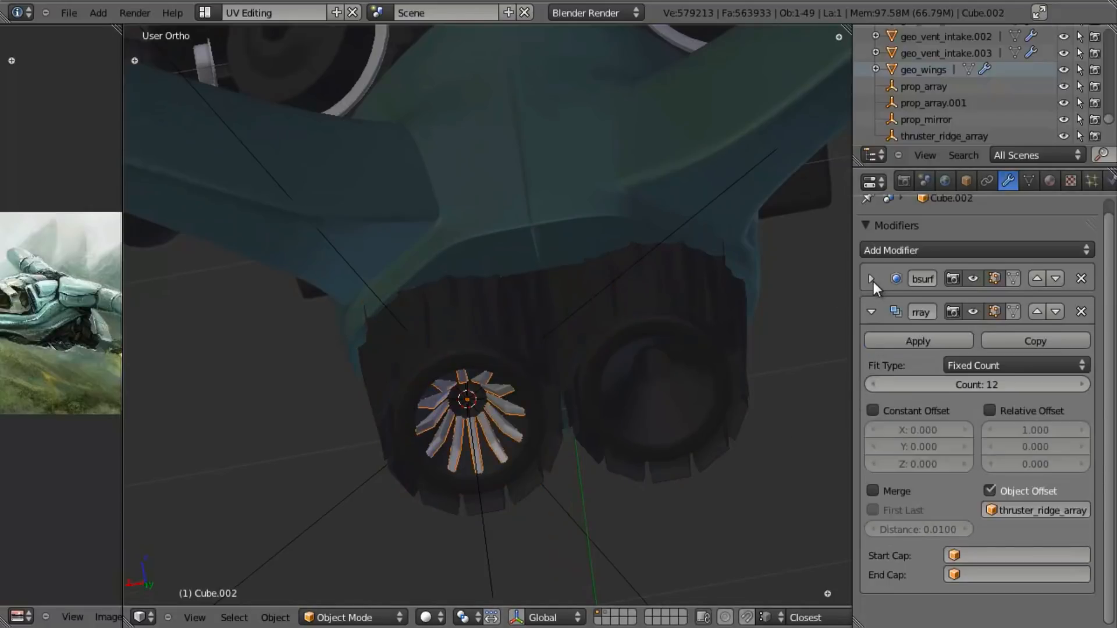
{"action": "left_click", "coordinate": [873, 312]}
{"action": "left_click", "coordinate": [877, 250]}
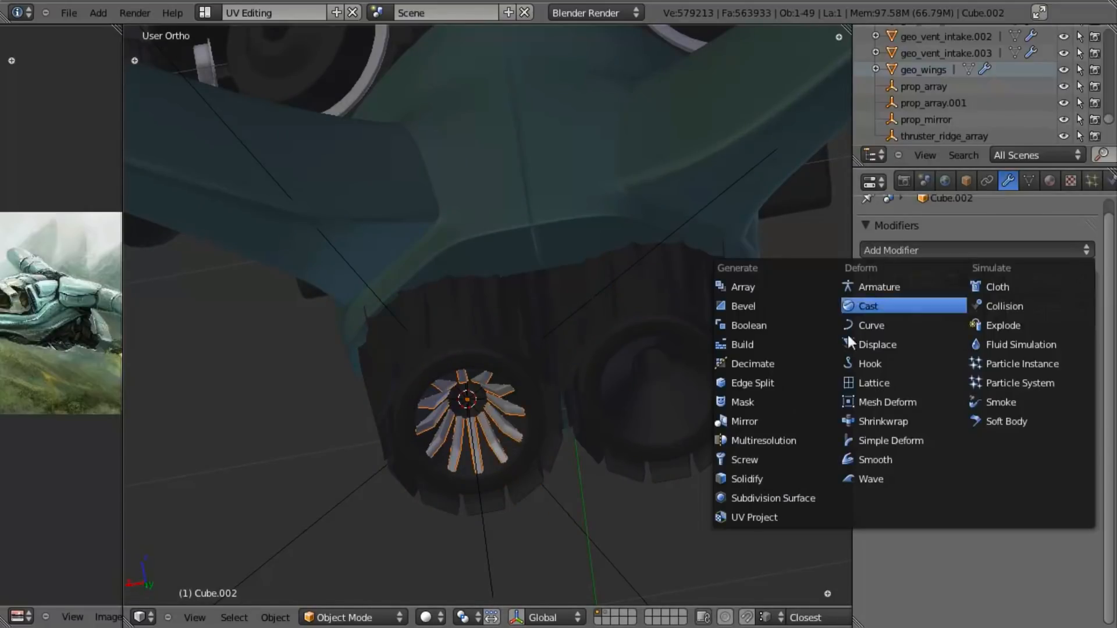
{"action": "left_click", "coordinate": [751, 421]}
{"action": "left_click", "coordinate": [896, 515]}
{"action": "type", "text": "prop"}
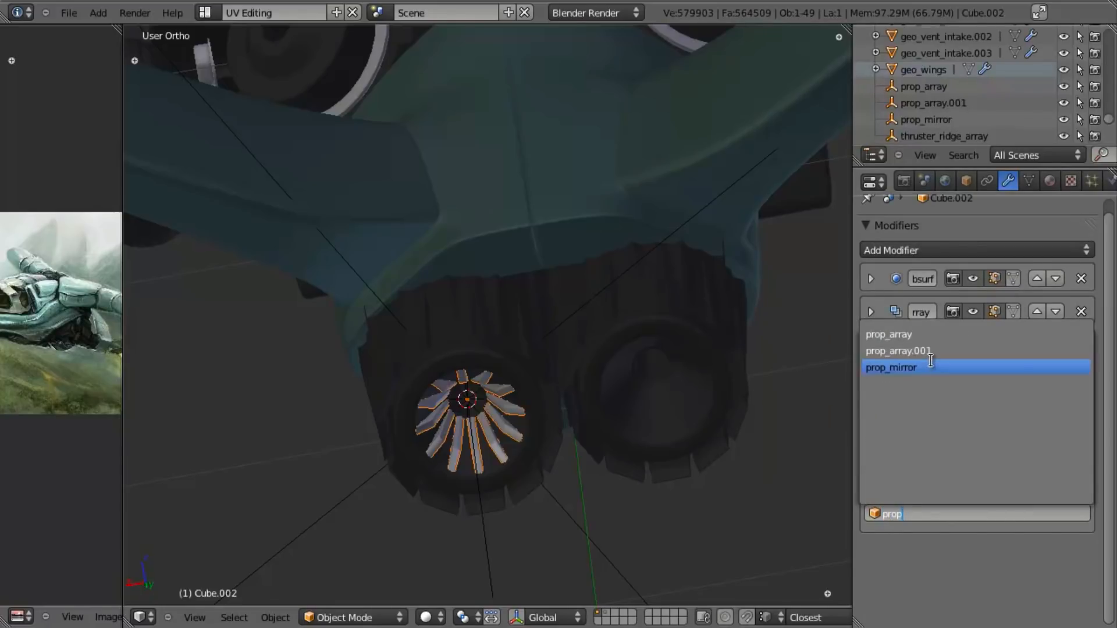
{"action": "left_click", "coordinate": [930, 367]}
{"action": "middle_click_drag", "start_coordinate": [531, 424], "coordinate": [494, 322]}
{"action": "scroll", "coordinate": [549, 364], "scroll_direction": "up", "scroll_amount": 4}
{"action": "key", "text": "Tab"}
{"action": "key", "text": "z"}
{"action": "key", "text": "Tab"}
{"action": "middle_click_drag", "start_coordinate": [510, 389], "coordinate": [465, 354]}
{"action": "right_click", "coordinate": [462, 348]}
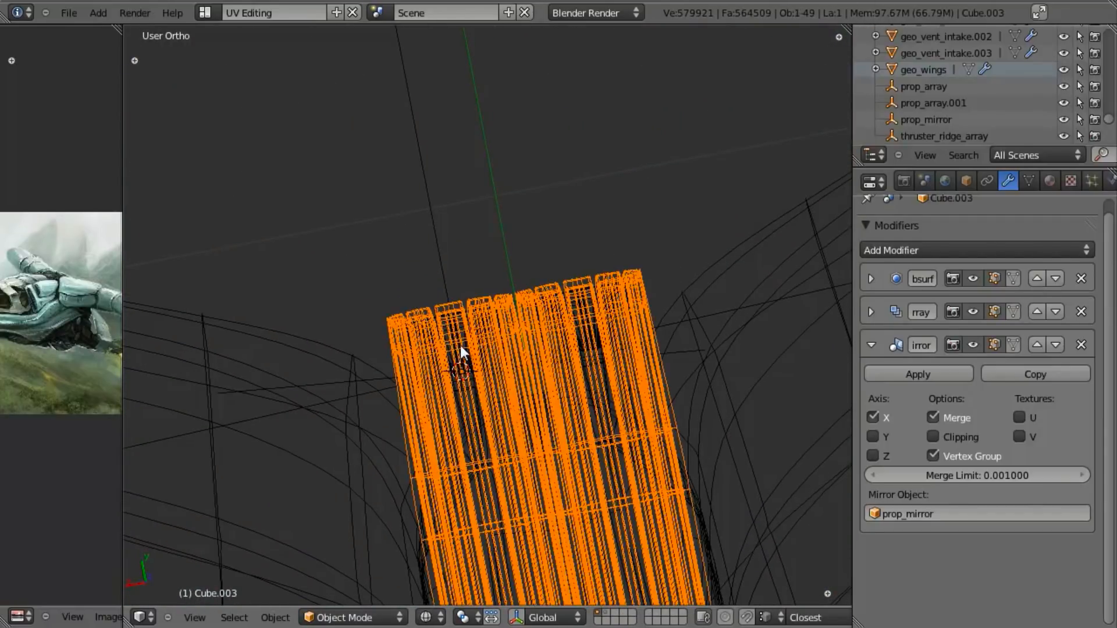
{"action": "right_click", "coordinate": [451, 332], "text": "shift"}
{"action": "right_click", "coordinate": [449, 320], "text": "shift"}
{"action": "key", "text": "z"}
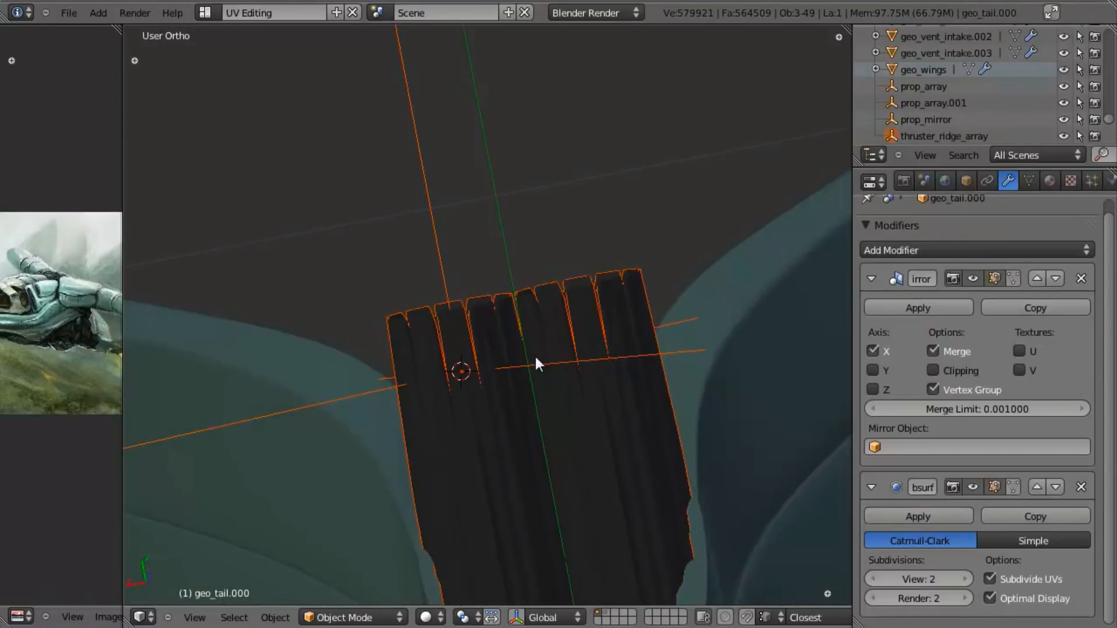
{"action": "key", "text": "z"}
{"action": "scroll", "coordinate": [534, 352], "scroll_direction": "down", "scroll_amount": 4}
{"action": "middle_click_drag", "start_coordinate": [519, 320], "coordinate": [528, 375]}
{"action": "scroll", "coordinate": [528, 375], "scroll_direction": "up", "scroll_amount": 4}
{"action": "key", "text": "a"}
{"action": "key", "text": "z"}
{"action": "scroll", "coordinate": [491, 330], "scroll_direction": "down", "scroll_amount": 4}
{"action": "mouse_move", "coordinate": [491, 329]}
{"action": "middle_mouse_down"}
{"action": "mouse_move", "coordinate": [462, 387]}
{"action": "mouse_move", "coordinate": [495, 573]}
{"action": "mouse_move", "coordinate": [526, 564]}
{"action": "mouse_move", "coordinate": [528, 486]}
{"action": "mouse_move", "coordinate": [491, 281]}
{"action": "mouse_move", "coordinate": [513, 463]}
{"action": "middle_mouse_up"}
Select the side section of the tail shell geo_tail.001 beside the nozzle and move it about 0.016 along the X axis.
{"action": "key", "text": "KP_3"}
{"action": "middle_click_drag", "start_coordinate": [399, 500], "coordinate": [444, 428], "text": "shift"}
{"action": "right_click", "coordinate": [396, 350]}
{"action": "key", "text": "Tab"}
{"action": "scroll", "coordinate": [483, 344], "scroll_direction": "up", "scroll_amount": 3}
{"action": "middle_click_drag", "start_coordinate": [543, 330], "coordinate": [479, 342], "text": "shift"}
{"action": "right_click", "coordinate": [452, 320], "text": "alt+shift"}
{"action": "key", "text": "g"}
{"action": "key", "text": "x"}
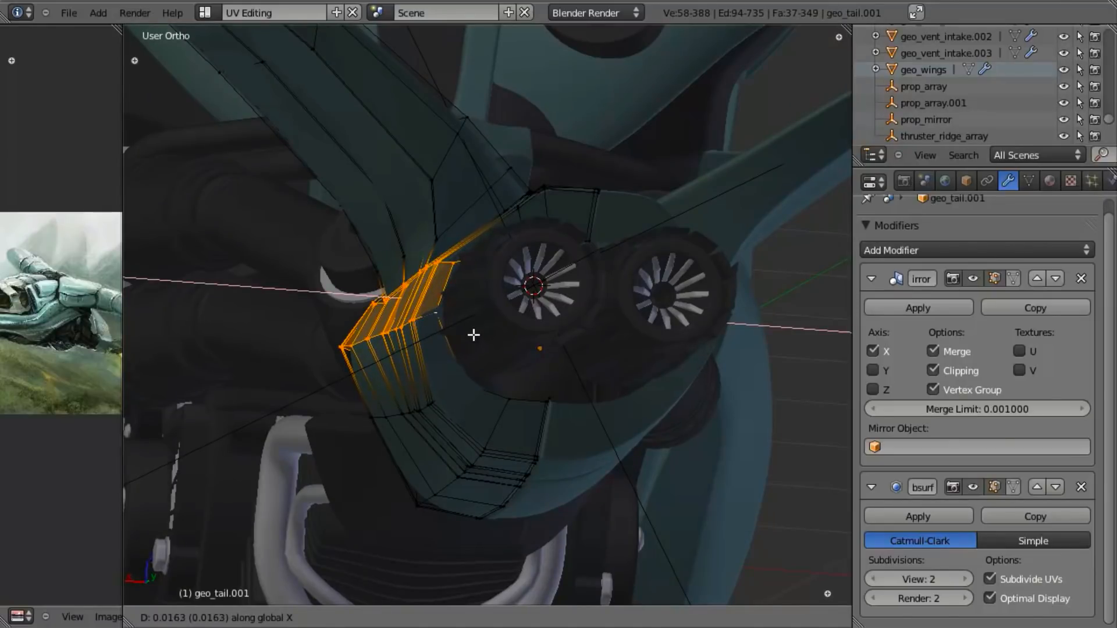
{"action": "left_click", "coordinate": [473, 335]}
{"action": "key", "text": "Tab"}
{"action": "mouse_move", "coordinate": [464, 351]}
{"action": "middle_mouse_down"}
{"action": "mouse_move", "coordinate": [617, 378]}
{"action": "mouse_move", "coordinate": [681, 369]}
{"action": "mouse_move", "coordinate": [531, 344]}
{"action": "mouse_move", "coordinate": [476, 242]}
{"action": "mouse_move", "coordinate": [473, 351]}
{"action": "middle_mouse_up"}
Select the vertices at the tail shell's front upper corner and shift them along the X axis.
{"action": "key", "text": "Tab"}
{"action": "mouse_move", "coordinate": [541, 331]}
{"action": "middle_mouse_down"}
{"action": "mouse_move", "coordinate": [535, 291]}
{"action": "mouse_move", "coordinate": [554, 227]}
{"action": "middle_mouse_up"}
{"action": "key", "text": "z"}
{"action": "middle_click_drag", "start_coordinate": [547, 178], "coordinate": [850, 559]}
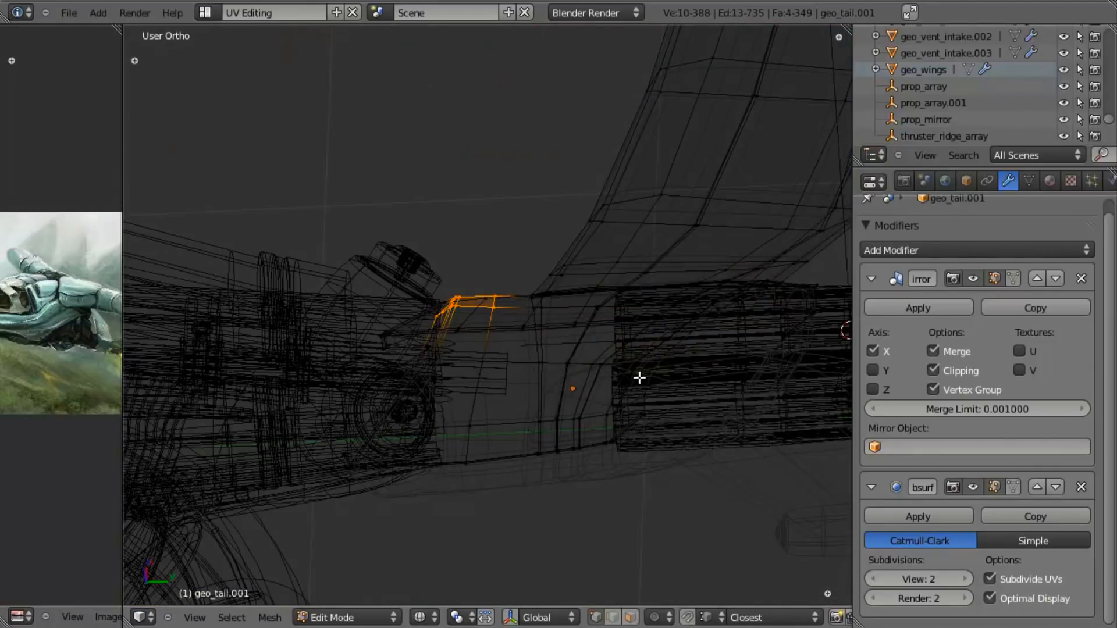
{"action": "scroll", "coordinate": [628, 378], "scroll_direction": "up", "scroll_amount": 4}
{"action": "key", "text": "z"}
{"action": "mouse_move", "coordinate": [491, 335]}
{"action": "middle_mouse_down"}
{"action": "mouse_move", "coordinate": [581, 379]}
{"action": "mouse_move", "coordinate": [508, 302]}
{"action": "mouse_move", "coordinate": [525, 337]}
{"action": "middle_mouse_up"}
{"action": "key", "text": "g"}
{"action": "key", "text": "x"}
{"action": "left_click", "coordinate": [554, 405]}
Refine the position of the tail shell's front upper corner with two further moves along the X axis.
{"action": "key", "text": "z"}
{"action": "key", "text": "g"}
{"action": "key", "text": "x"}
{"action": "left_click", "coordinate": [484, 284]}
{"action": "key", "text": "z"}
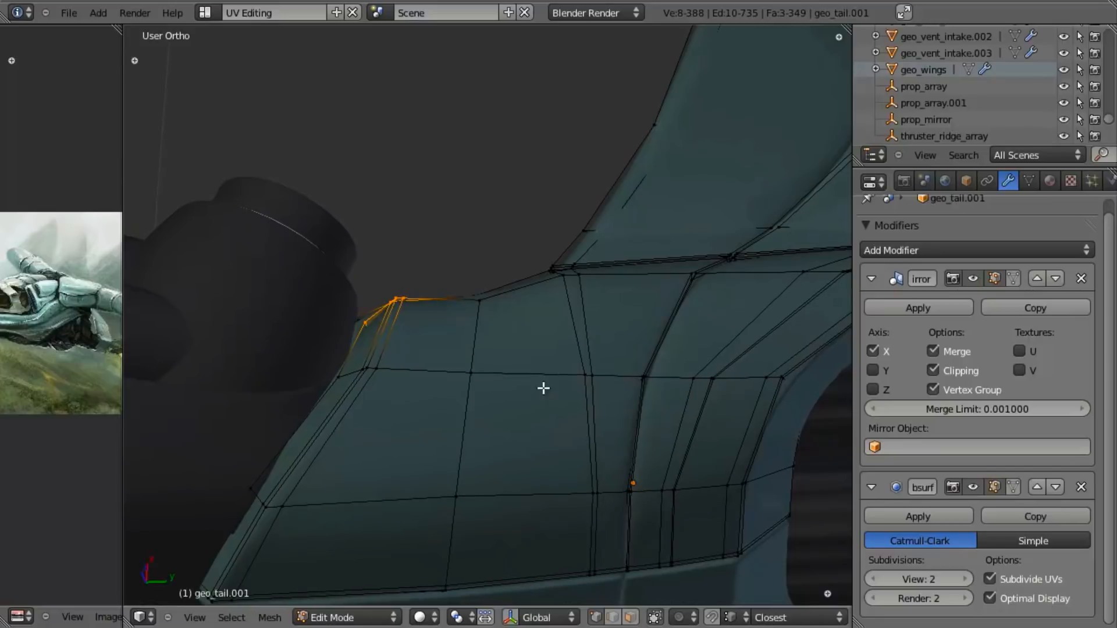
{"action": "key", "text": "g"}
{"action": "key", "text": "x"}
{"action": "left_click", "coordinate": [542, 397]}
Shift another vertex at the tail shell's front edge along the X axis and leave Edit Mode.
{"action": "middle_click_drag", "start_coordinate": [442, 352], "coordinate": [403, 320]}
{"action": "right_click", "coordinate": [385, 335]}
{"action": "key", "text": "g"}
{"action": "key", "text": "x"}
{"action": "left_click", "coordinate": [398, 346]}
{"action": "key", "text": "Tab"}
Select the rear end vertices of geo_body_mid.001 and move them back along the Y axis into the tail shell.
{"action": "mouse_move", "coordinate": [528, 374]}
{"action": "middle_mouse_down"}
{"action": "mouse_move", "coordinate": [539, 588]}
{"action": "mouse_move", "coordinate": [461, 457]}
{"action": "mouse_move", "coordinate": [407, 404]}
{"action": "middle_mouse_up"}
{"action": "key", "text": "z"}
{"action": "right_click", "coordinate": [407, 397]}
{"action": "right_click", "coordinate": [412, 403]}
{"action": "right_click", "coordinate": [427, 426]}
{"action": "key", "text": "z"}
{"action": "key", "text": "KP_3"}
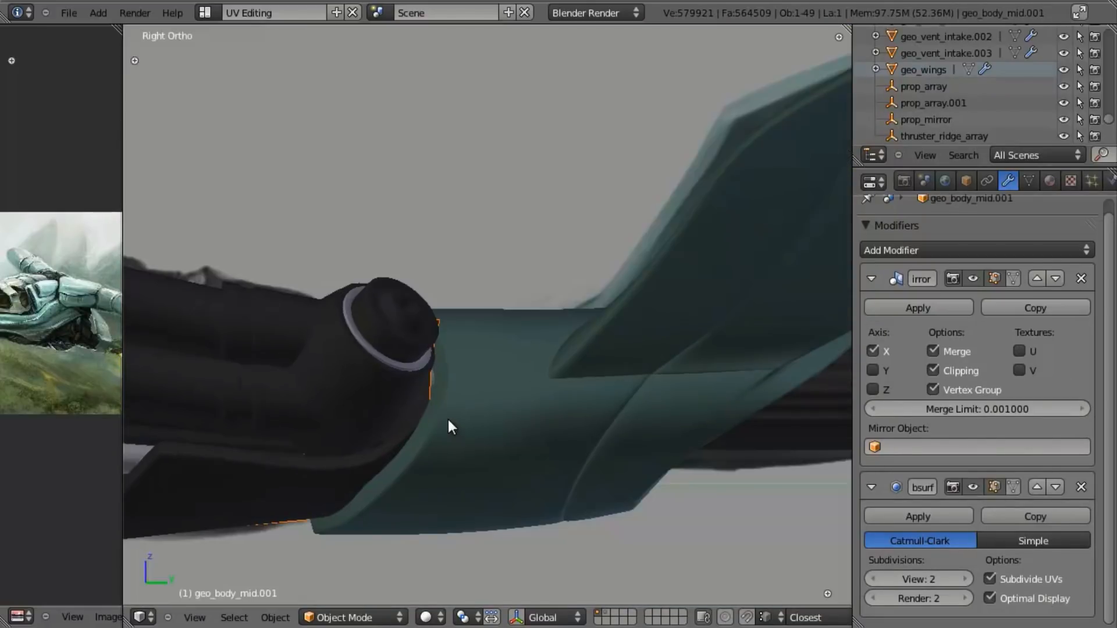
{"action": "key", "text": "Tab"}
{"action": "right_click", "coordinate": [430, 380], "text": "alt"}
{"action": "key", "text": "z"}
{"action": "mouse_move", "coordinate": [430, 380]}
{"action": "middle_mouse_down"}
{"action": "mouse_move", "coordinate": [501, 374]}
{"action": "mouse_move", "coordinate": [471, 373]}
{"action": "middle_mouse_up"}
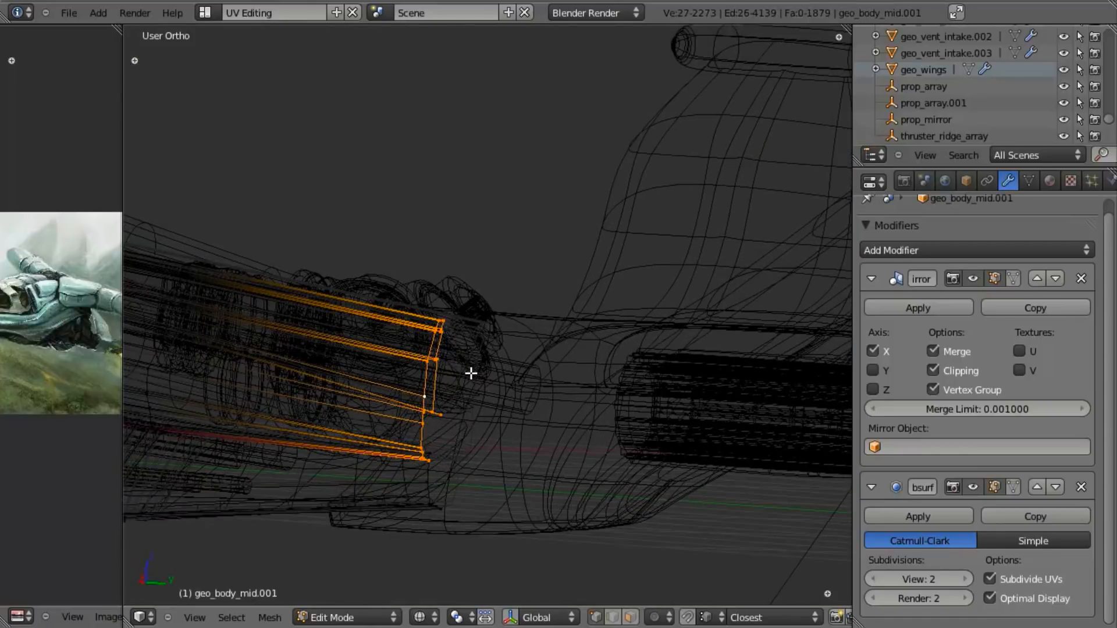
{"action": "key", "text": "KP_3"}
{"action": "key", "text": "g"}
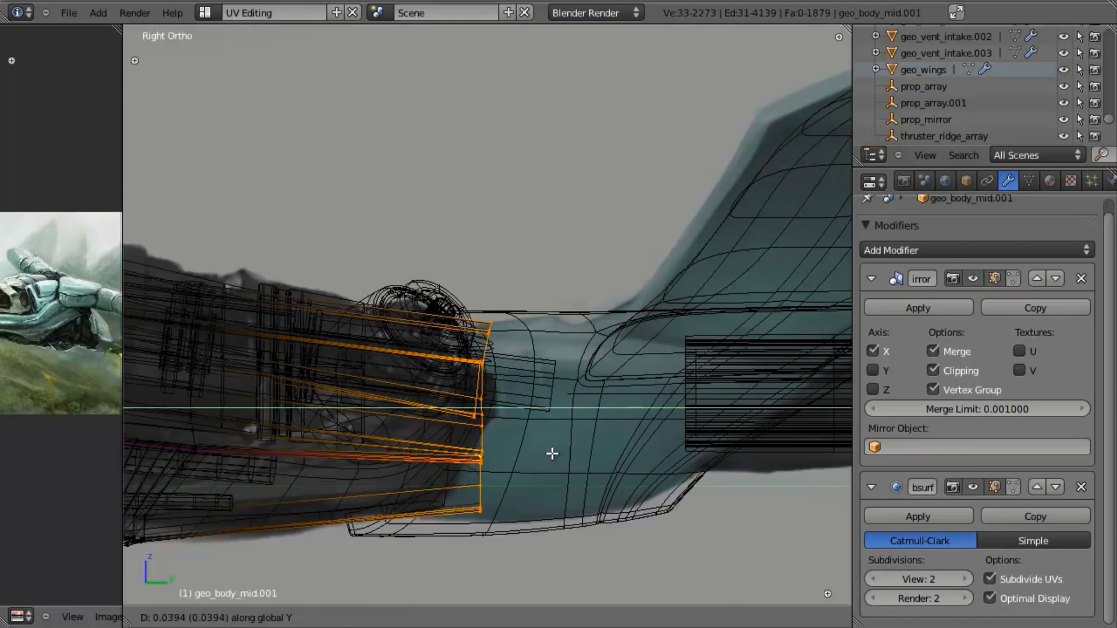
{"action": "left_click", "coordinate": [598, 450]}
Scale the mid body's rear end along the Z axis.
{"action": "key", "text": "s"}
{"action": "key", "text": "z"}
{"action": "left_click", "coordinate": [604, 480]}
{"action": "key", "text": "z"}
{"action": "mouse_move", "coordinate": [603, 478]}
{"action": "middle_mouse_down"}
{"action": "mouse_move", "coordinate": [582, 374]}
{"action": "mouse_move", "coordinate": [530, 417]}
{"action": "mouse_move", "coordinate": [551, 366]}
{"action": "mouse_move", "coordinate": [499, 411]}
{"action": "mouse_move", "coordinate": [505, 431]}
{"action": "middle_mouse_up"}
{"action": "key", "text": "Tab"}
Try to add an edge loop across the mid body's rear section in the side view.
{"action": "key", "text": "Tab"}
{"action": "key", "text": "z"}
{"action": "key", "text": "KP_3"}
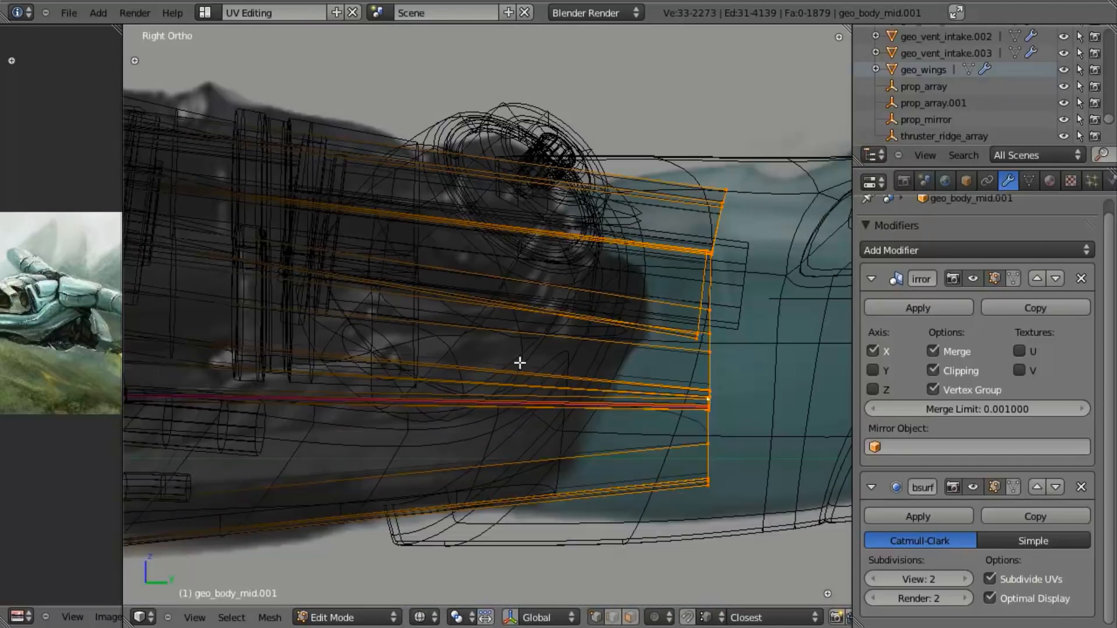
{"action": "key", "text": "a"}
{"action": "key", "text": "ctrl+r"}
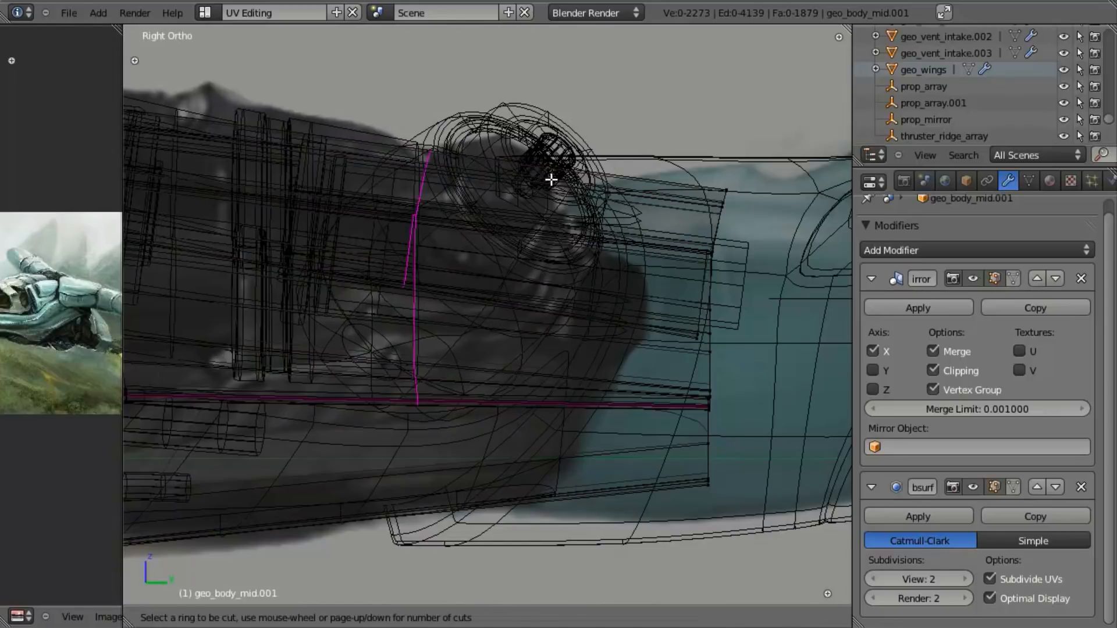
{"action": "left_click", "coordinate": [548, 174]}
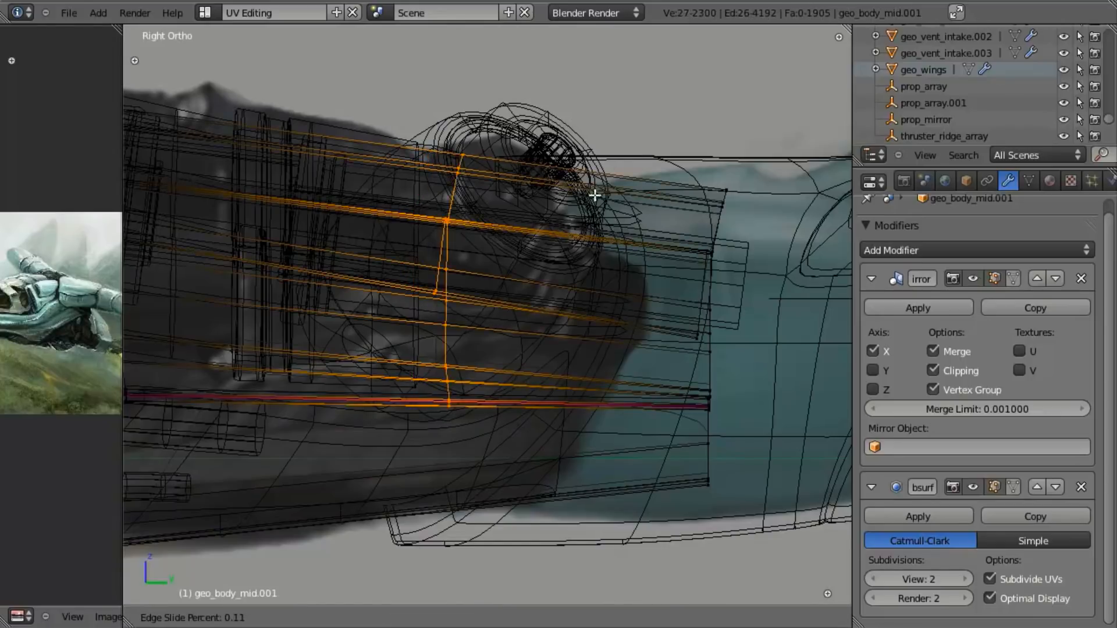
{"action": "right_click", "coordinate": [639, 201]}
{"action": "key", "text": "ctrl+z"}
{"action": "left_click_drag", "start_coordinate": [771, 229], "coordinate": [771, 228]}
Add an edge loop across the mid body ahead of the round joint and slide it toward the front.
{"action": "key", "text": "z"}
{"action": "mouse_move", "coordinate": [584, 279]}
{"action": "middle_mouse_down"}
{"action": "mouse_move", "coordinate": [498, 204]}
{"action": "mouse_move", "coordinate": [424, 312]}
{"action": "mouse_move", "coordinate": [435, 309]}
{"action": "middle_mouse_up"}
{"action": "scroll", "coordinate": [435, 310], "scroll_direction": "up", "scroll_amount": 3}
{"action": "key", "text": "ctrl+r"}
{"action": "left_click", "coordinate": [481, 264]}
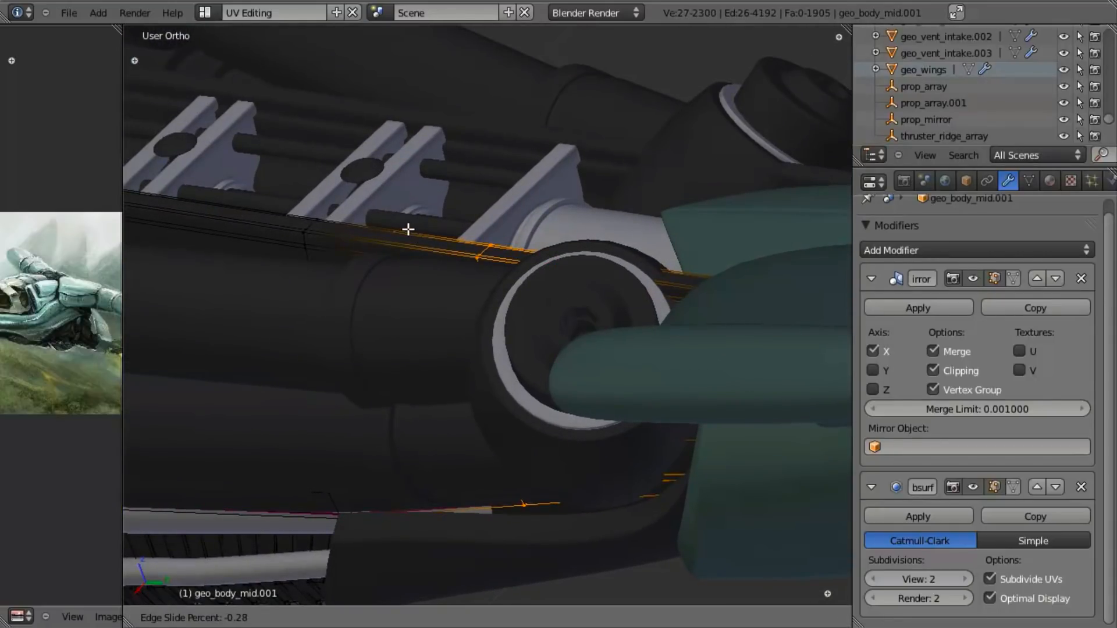
{"action": "left_click", "coordinate": [463, 257]}
Select the uppermost vertices at the mid body's rear end and move them down and slightly forward.
{"action": "key", "text": "KP_3"}
{"action": "key", "text": "z"}
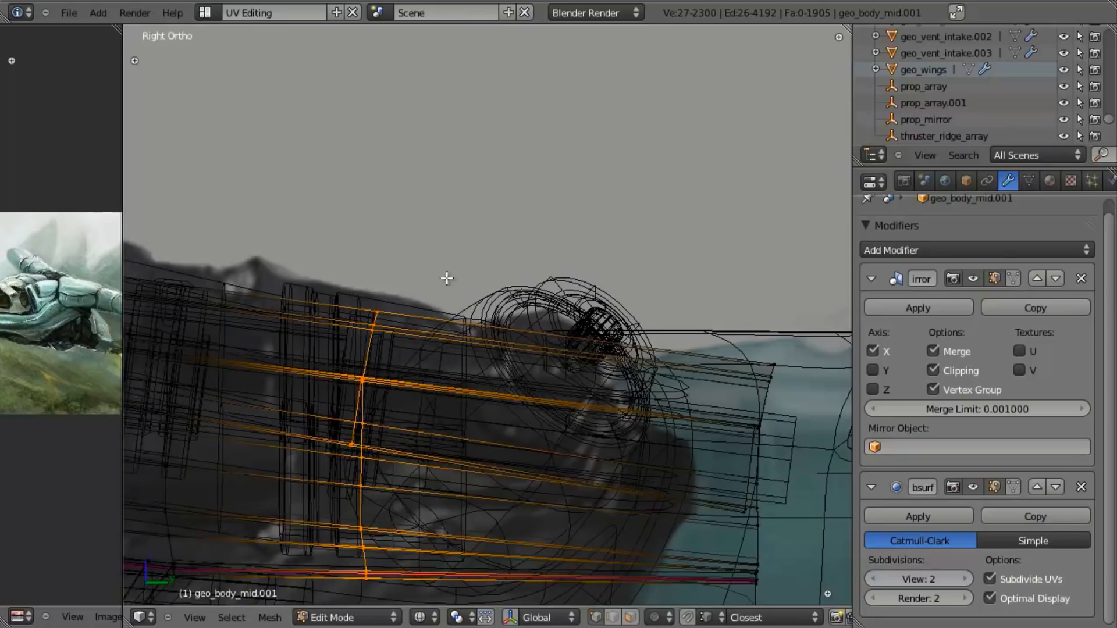
{"action": "key", "text": "a"}
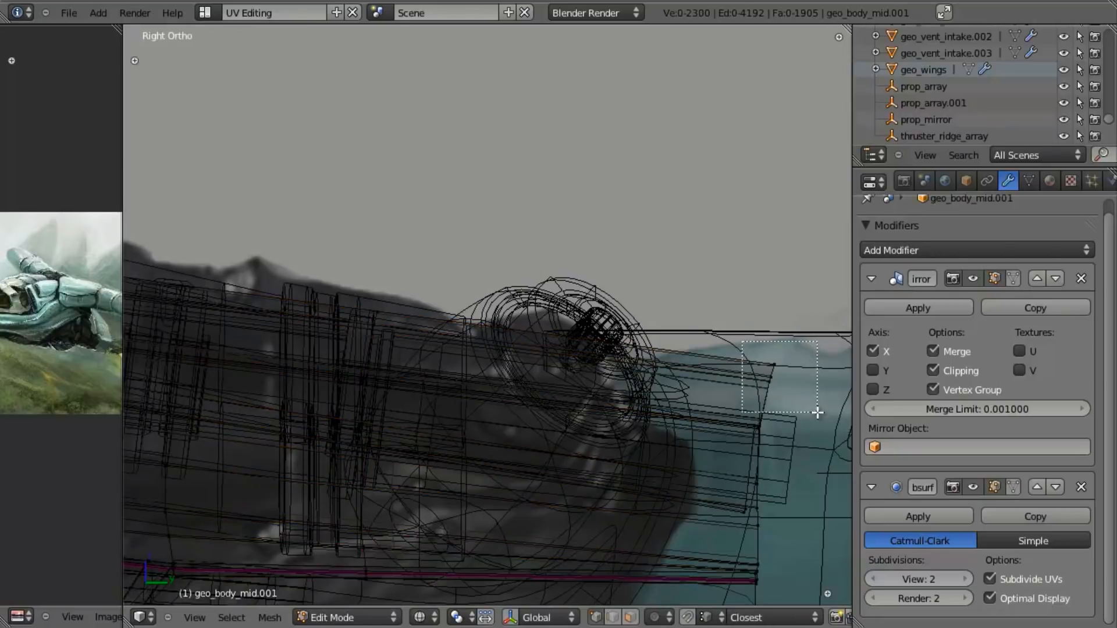
{"action": "left_click_drag", "start_coordinate": [818, 413], "coordinate": [817, 413]}
{"action": "key", "text": "g"}
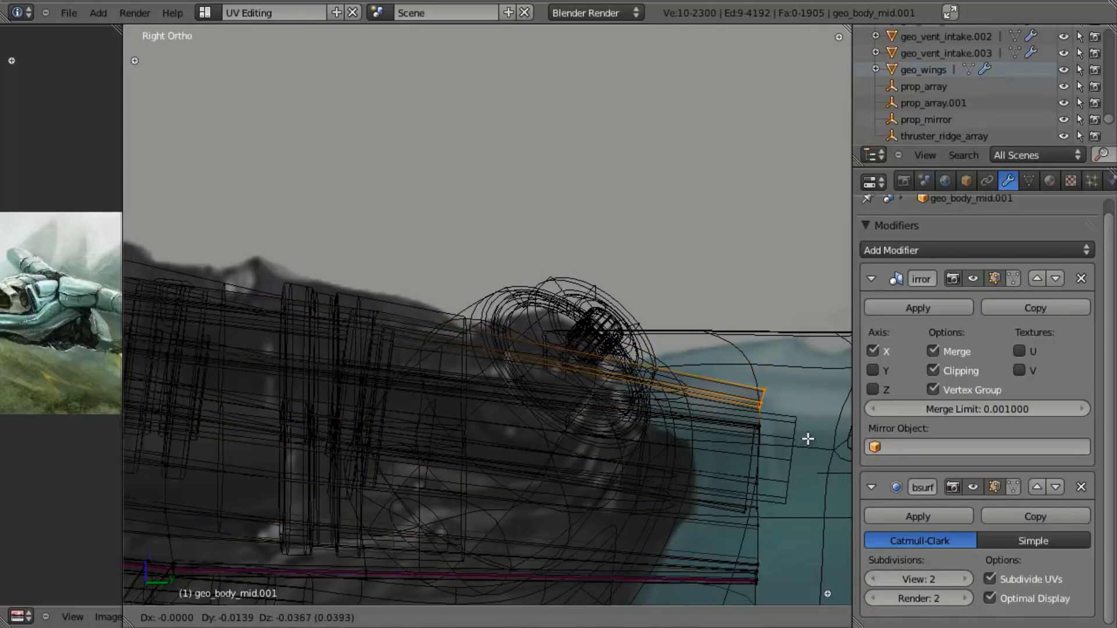
{"action": "left_click", "coordinate": [808, 439]}
Extend the selection to the next rear end vertices below and lower them together.
{"action": "key", "text": "b"}
{"action": "key", "text": "g"}
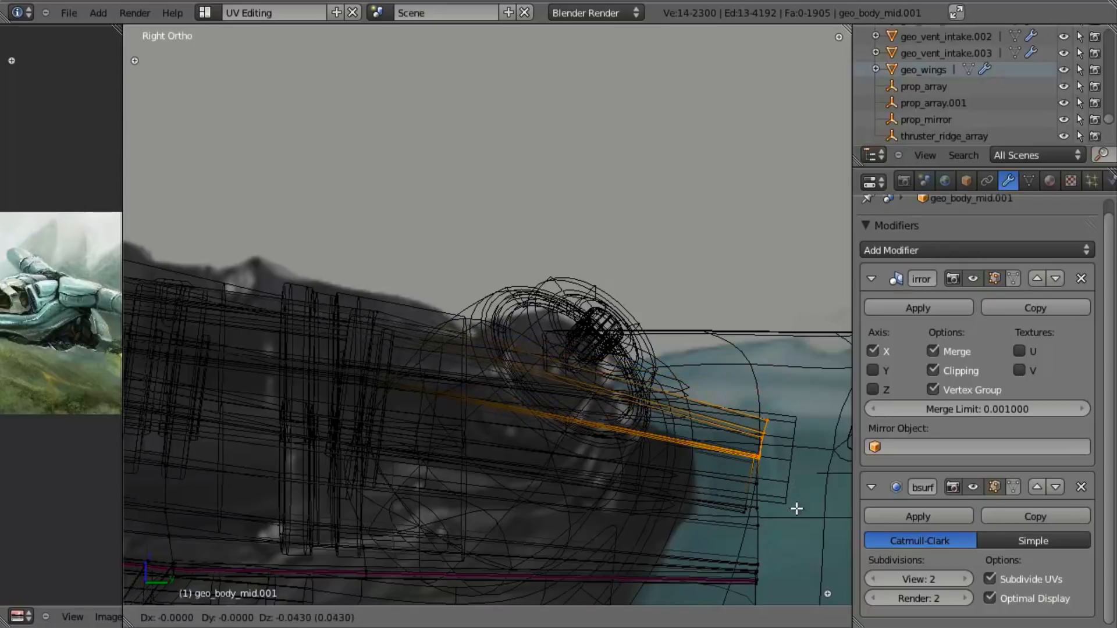
{"action": "right_click", "coordinate": [524, 335]}
{"action": "key", "text": "g"}
{"action": "left_click", "coordinate": [576, 317]}
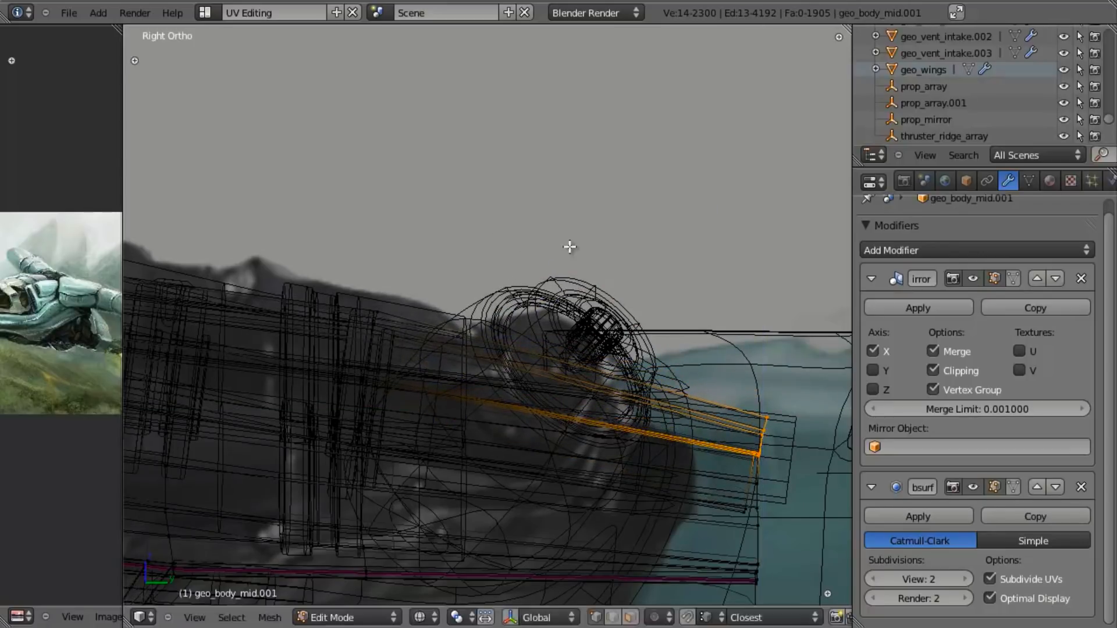
Nudge the selected upper rear vertices of the mid body into the tail shell and leave Edit Mode.
{"action": "mouse_move", "coordinate": [570, 247]}
{"action": "middle_mouse_down"}
{"action": "mouse_move", "coordinate": [571, 284]}
{"action": "mouse_move", "coordinate": [593, 274]}
{"action": "mouse_move", "coordinate": [541, 418]}
{"action": "mouse_move", "coordinate": [551, 386]}
{"action": "mouse_move", "coordinate": [493, 394]}
{"action": "middle_mouse_up"}
{"action": "key", "text": "z"}
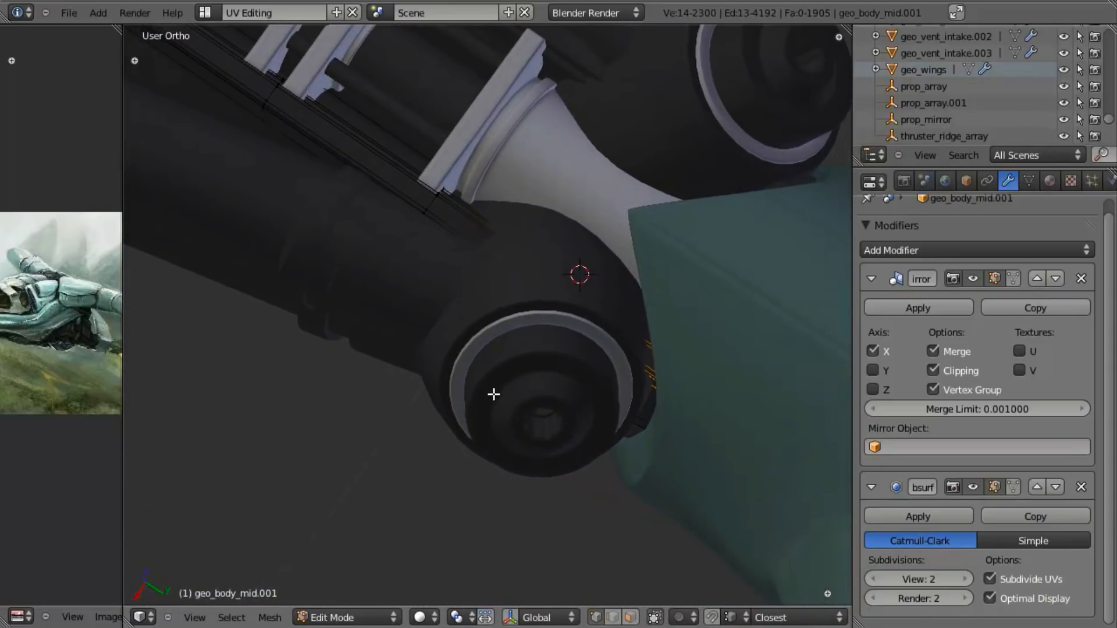
{"action": "key", "text": "g"}
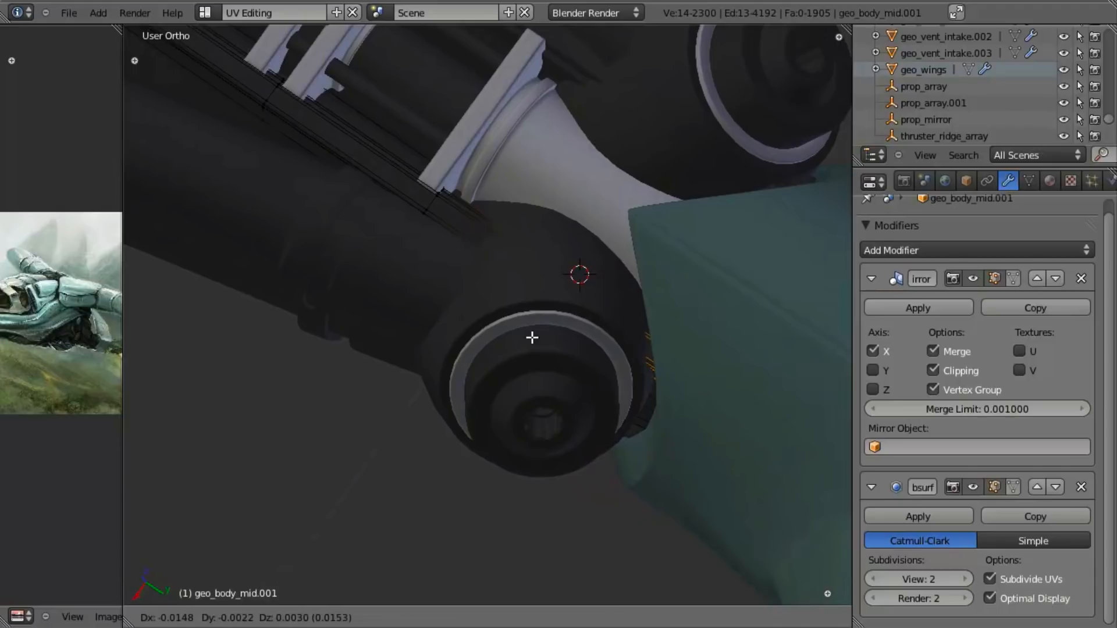
{"action": "left_click", "coordinate": [532, 336]}
{"action": "key", "text": "Tab"}
Select the full front rim loops of geo_tail.001 in Edit Mode and move them forward along the Y axis.
{"action": "middle_click_drag", "start_coordinate": [532, 335], "coordinate": [620, 330]}
{"action": "right_click", "coordinate": [688, 243]}
{"action": "key", "text": "Tab"}
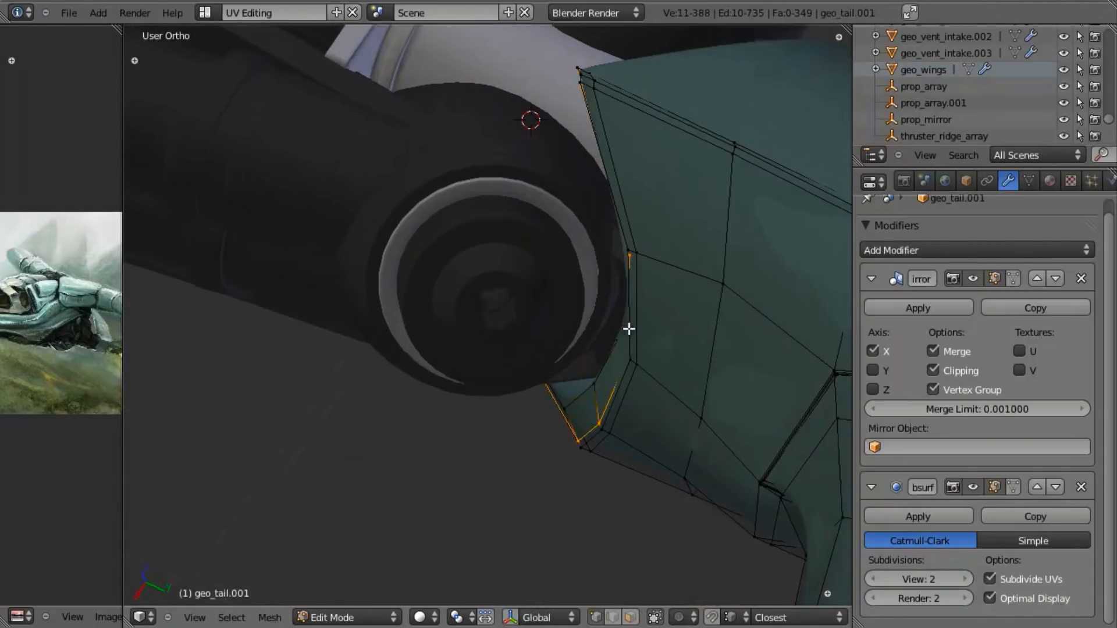
{"action": "right_click", "coordinate": [641, 330], "text": "alt+shift"}
{"action": "key", "text": "z"}
{"action": "right_click", "coordinate": [618, 331], "text": "alt+shift"}
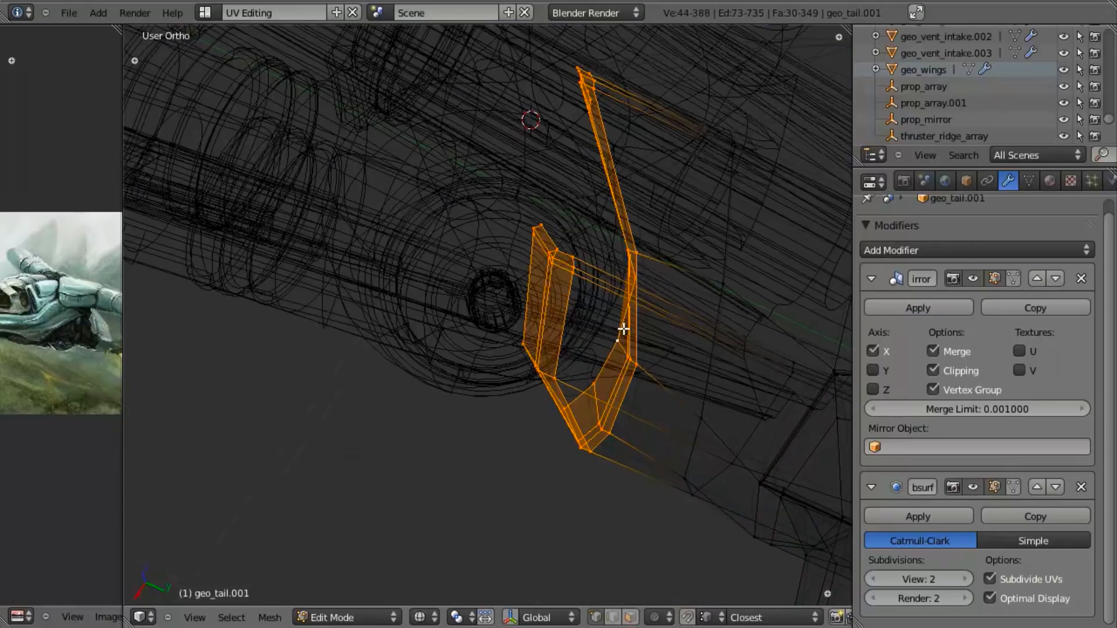
{"action": "key", "text": "z"}
{"action": "key", "text": "g"}
{"action": "key", "text": "y"}
{"action": "left_click", "coordinate": [684, 327]}
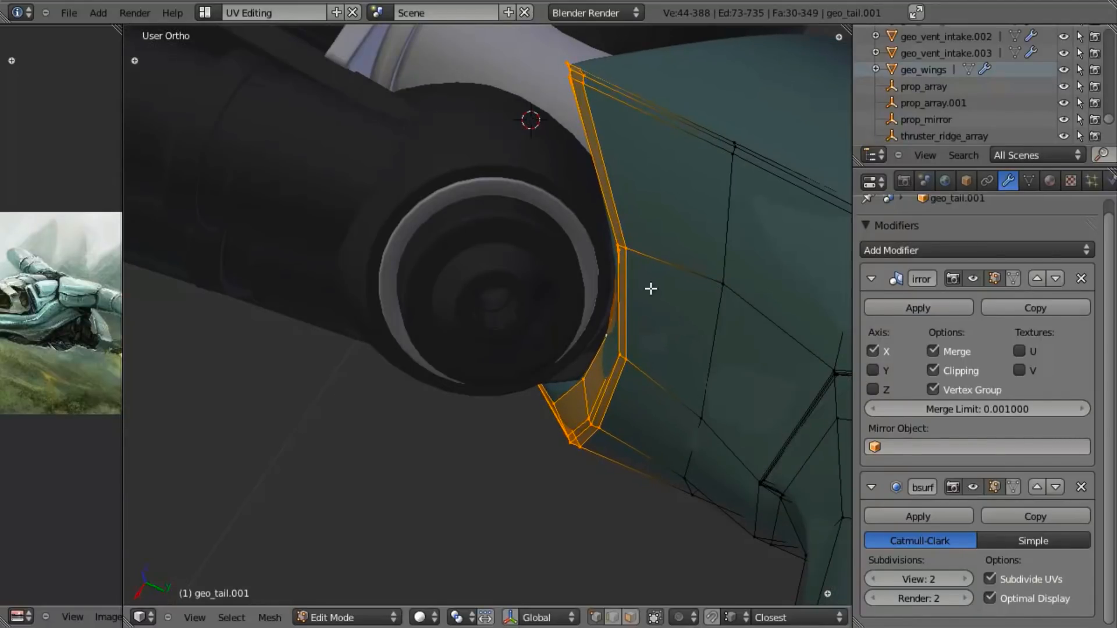
Deselect the upper vertices of the tail shell's front rim and move the remaining ones along the Y axis.
{"action": "key", "text": "z"}
{"action": "key", "text": "b"}
{"action": "middle_click_drag", "start_coordinate": [604, 128], "coordinate": [604, 129]}
{"action": "key", "text": "b"}
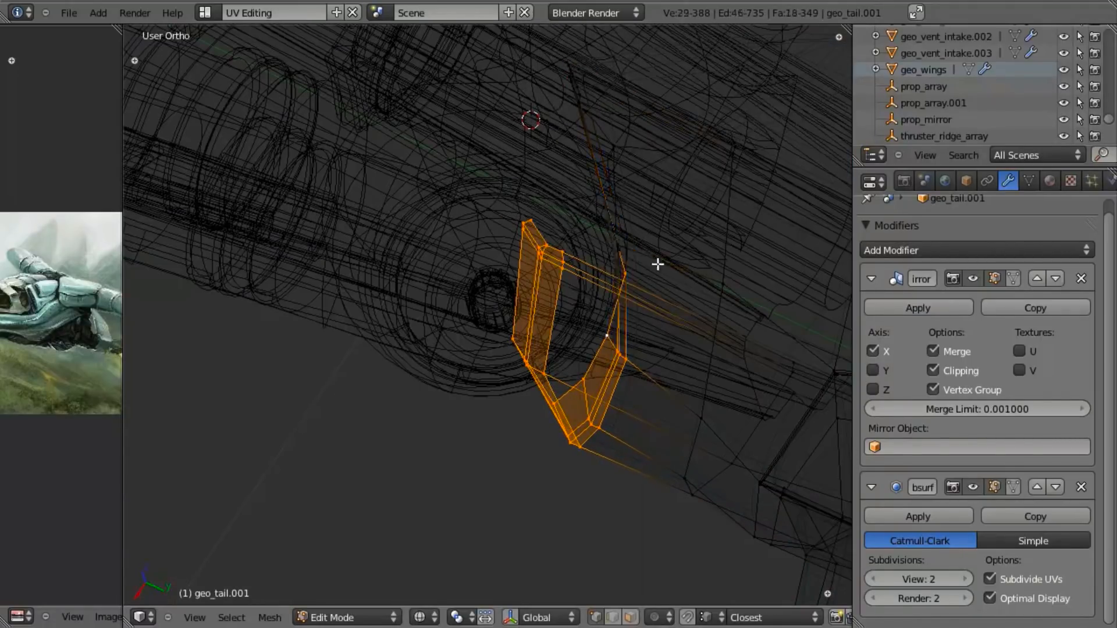
{"action": "key", "text": "z"}
{"action": "middle_click_drag", "start_coordinate": [610, 238], "coordinate": [576, 262]}
{"action": "key", "text": "g"}
{"action": "key", "text": "y"}
{"action": "left_click", "coordinate": [650, 299]}
Drop the next rim vertices from the selection and shift the rest of the front rim along the Y axis.
{"action": "key", "text": "z"}
{"action": "right_click", "coordinate": [611, 214], "text": "shift"}
{"action": "key", "text": "z"}
{"action": "key", "text": "g"}
{"action": "key", "text": "y"}
{"action": "left_click", "coordinate": [568, 261]}
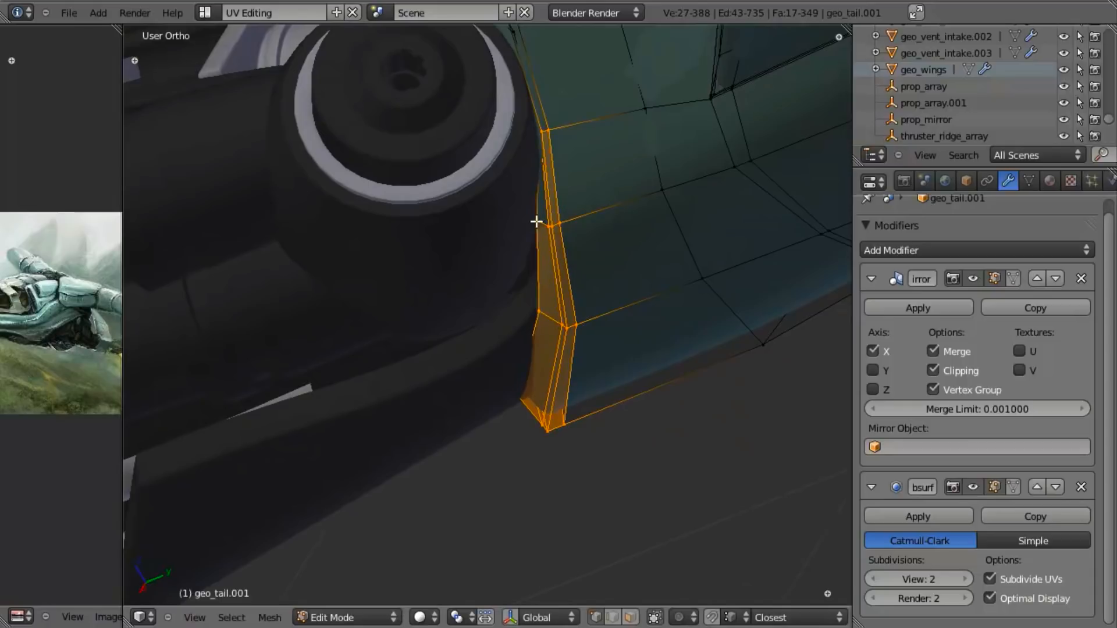
Deselect stray inner vertices of the tail shell's front rim and move the remaining lower rim along the Y axis twice.
{"action": "right_click", "coordinate": [542, 315], "text": "shift"}
{"action": "key", "text": "z"}
{"action": "middle_click_drag", "start_coordinate": [578, 332], "coordinate": [546, 384]}
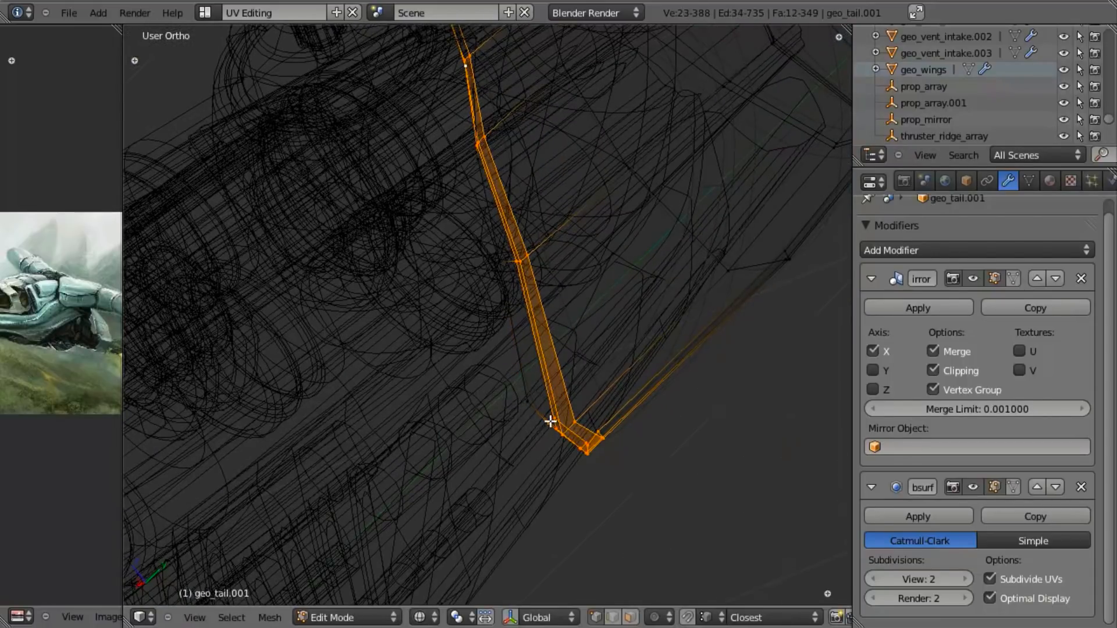
{"action": "key", "text": "z"}
{"action": "key", "text": "g"}
{"action": "key", "text": "y"}
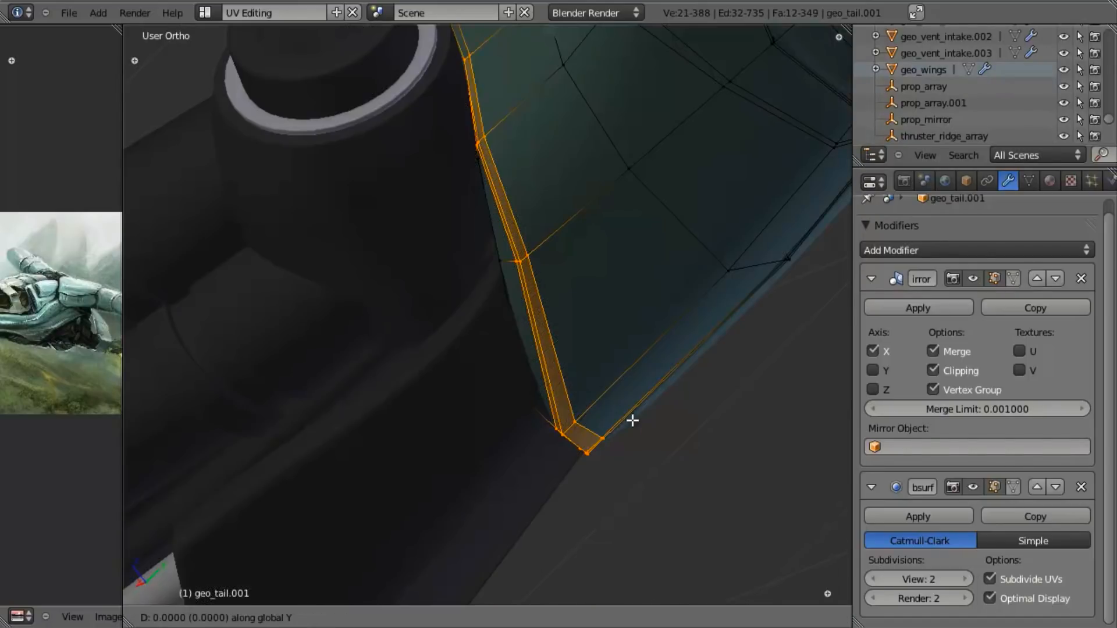
{"action": "left_click", "coordinate": [624, 431]}
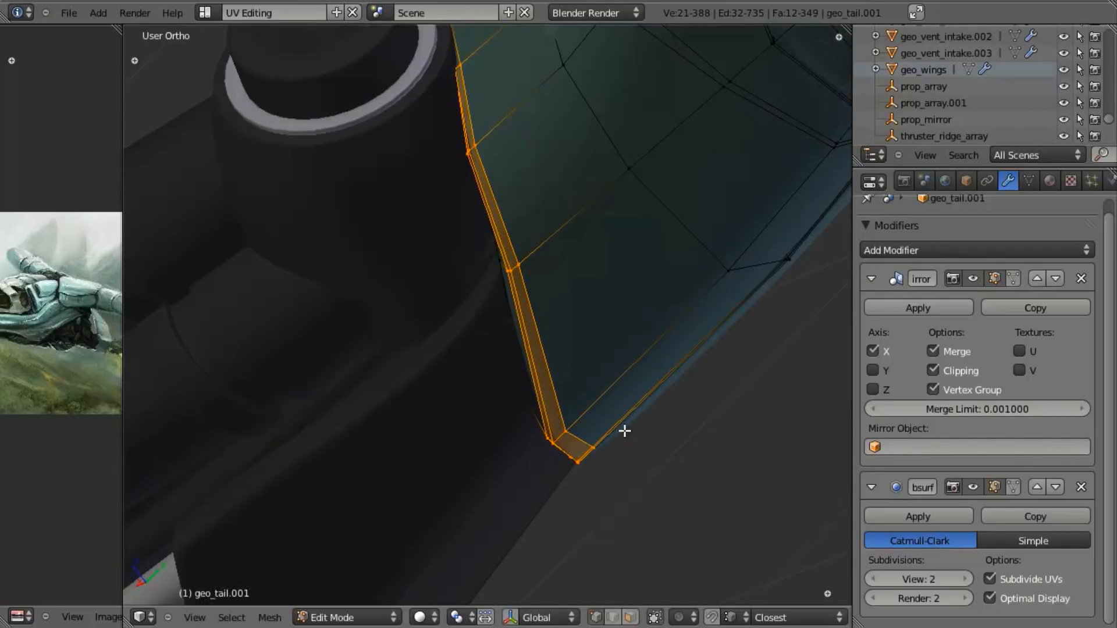
{"action": "middle_click_drag", "start_coordinate": [552, 283], "coordinate": [556, 284]}
{"action": "key", "text": "g"}
{"action": "key", "text": "y"}
{"action": "left_click", "coordinate": [559, 285]}
Select the inner edge vertices at the front rim's lower part, move them along the Y axis and leave Edit Mode.
{"action": "key", "text": "z"}
{"action": "right_click", "coordinate": [536, 253]}
{"action": "key", "text": "z"}
{"action": "middle_click_drag", "start_coordinate": [536, 358], "coordinate": [527, 391]}
{"action": "key", "text": "z"}
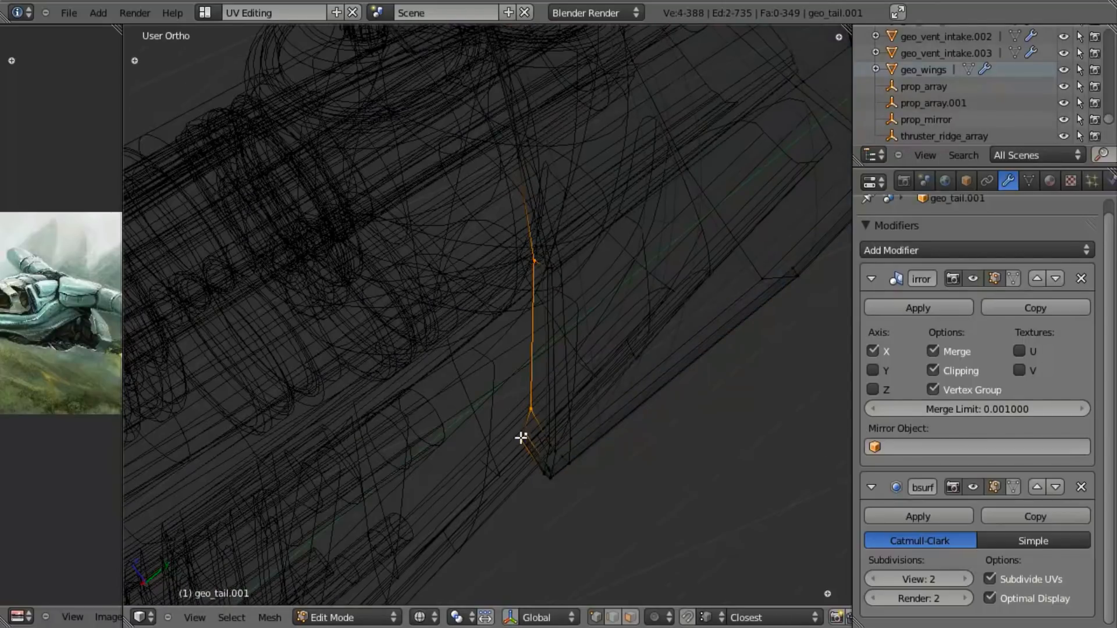
{"action": "key", "text": "z"}
{"action": "key", "text": "g"}
{"action": "key", "text": "y"}
{"action": "left_click", "coordinate": [563, 395]}
{"action": "key", "text": "Tab"}
{"action": "middle_click_drag", "start_coordinate": [563, 394], "coordinate": [538, 274]}
{"action": "key", "text": "Tab"}
{"action": "key", "text": "Tab"}
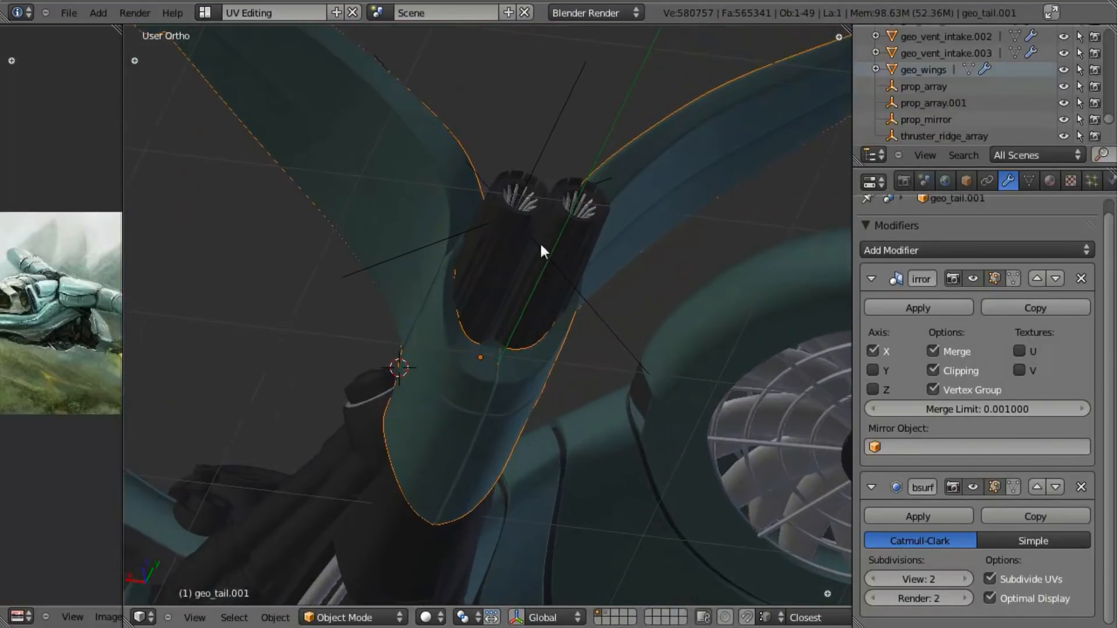
Select the centre vertices on the lower edge of the tail's exhaust opening and raise them along the Z axis between the nozzles.
{"action": "scroll", "coordinate": [464, 374], "scroll_direction": "up", "scroll_amount": 6}
{"action": "middle_click_drag", "start_coordinate": [463, 373], "coordinate": [504, 454]}
{"action": "key", "text": "Tab"}
{"action": "middle_click_drag", "start_coordinate": [474, 502], "coordinate": [474, 442], "text": "shift"}
{"action": "right_click", "coordinate": [477, 418]}
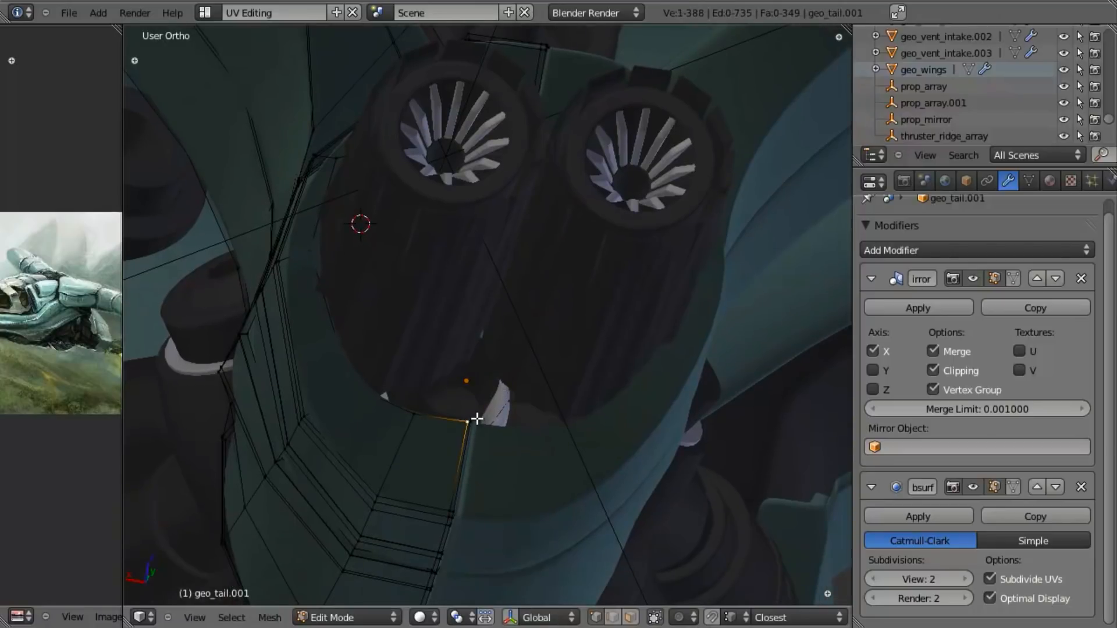
{"action": "left_click_drag", "start_coordinate": [486, 436], "coordinate": [490, 439]}
{"action": "key", "text": "z"}
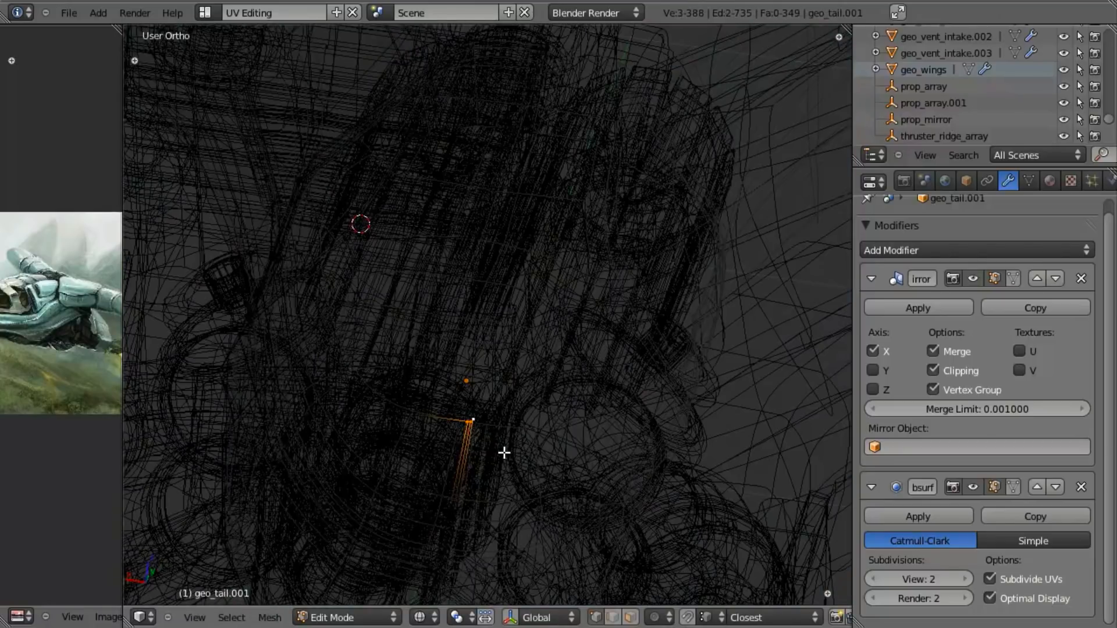
{"action": "key", "text": "z"}
{"action": "key", "text": "g"}
{"action": "key", "text": "z"}
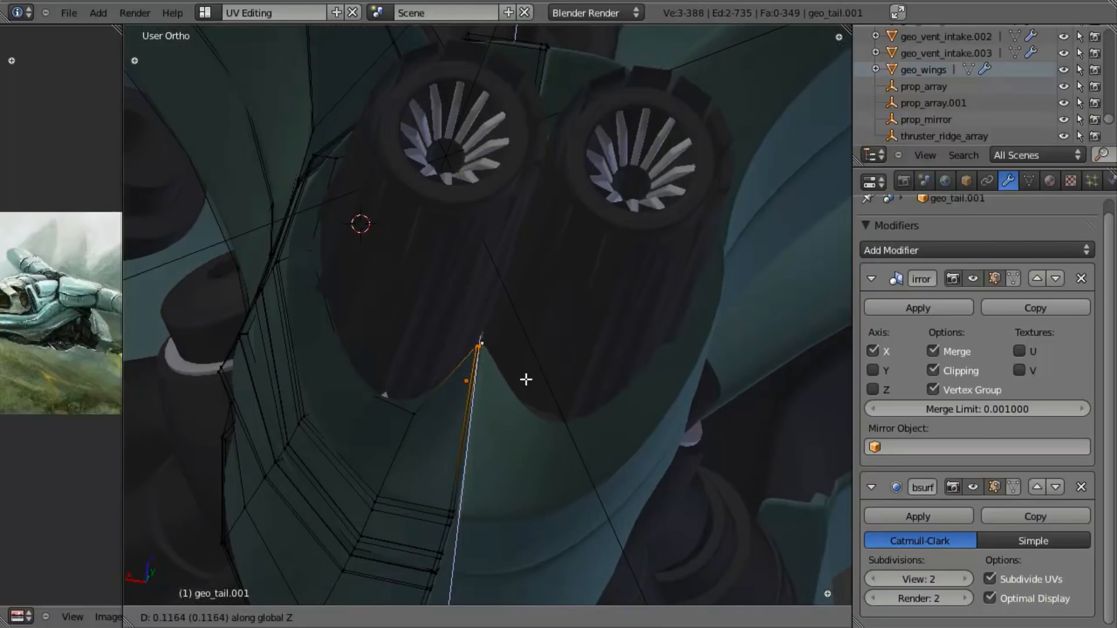
{"action": "left_click", "coordinate": [525, 385]}
Raise the two neighbouring lower edge vertices of the exhaust opening along the Z axis to follow the nozzle's contour.
{"action": "key", "text": "a"}
{"action": "right_click", "coordinate": [419, 412]}
{"action": "key", "text": "g"}
{"action": "key", "text": "z"}
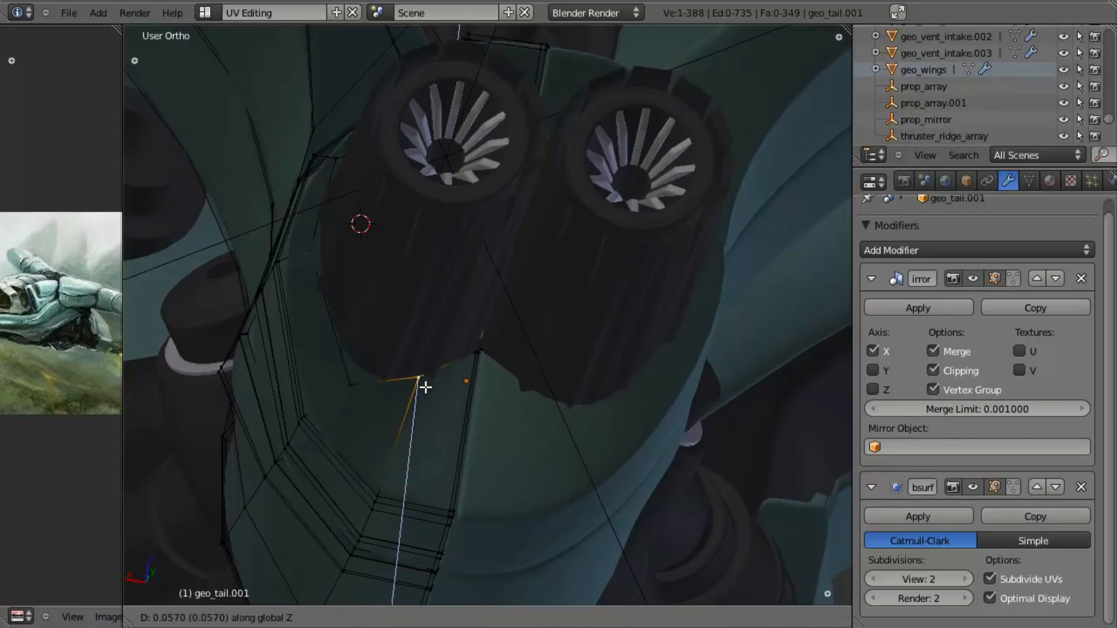
{"action": "left_click", "coordinate": [421, 400]}
{"action": "key", "text": "g"}
{"action": "key", "text": "z"}
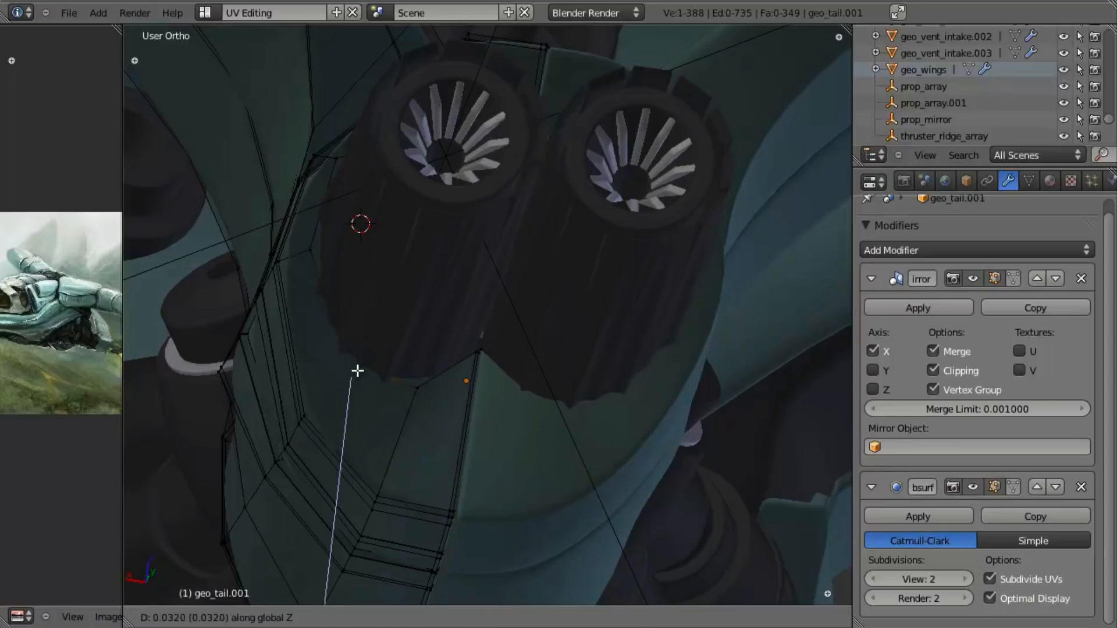
{"action": "left_click", "coordinate": [336, 389]}
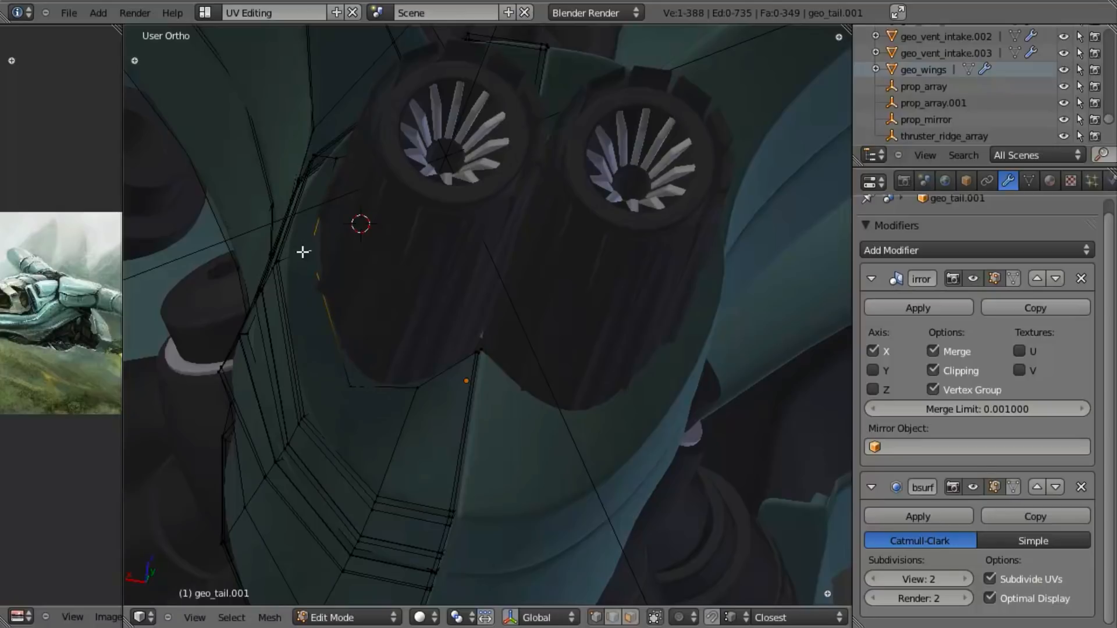
Move the exhaust opening's side vertex outward along the X axis and nudge its lower corner vertex.
{"action": "key", "text": "g"}
{"action": "key", "text": "z"}
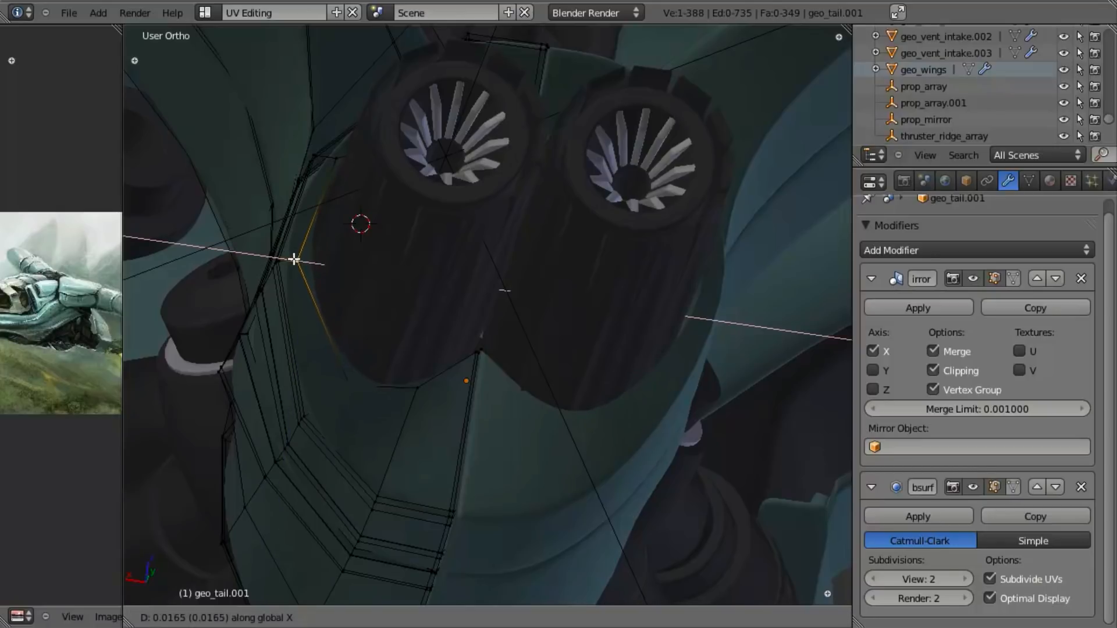
{"action": "left_click", "coordinate": [297, 262]}
{"action": "right_click", "coordinate": [345, 391]}
{"action": "key", "text": "g"}
{"action": "left_click", "coordinate": [345, 385]}
Select the exhaust opening's edge vertices and extrude them along the Y axis twice, first slightly and again by about -0.084.
{"action": "middle_click_drag", "start_coordinate": [396, 333], "coordinate": [462, 324]}
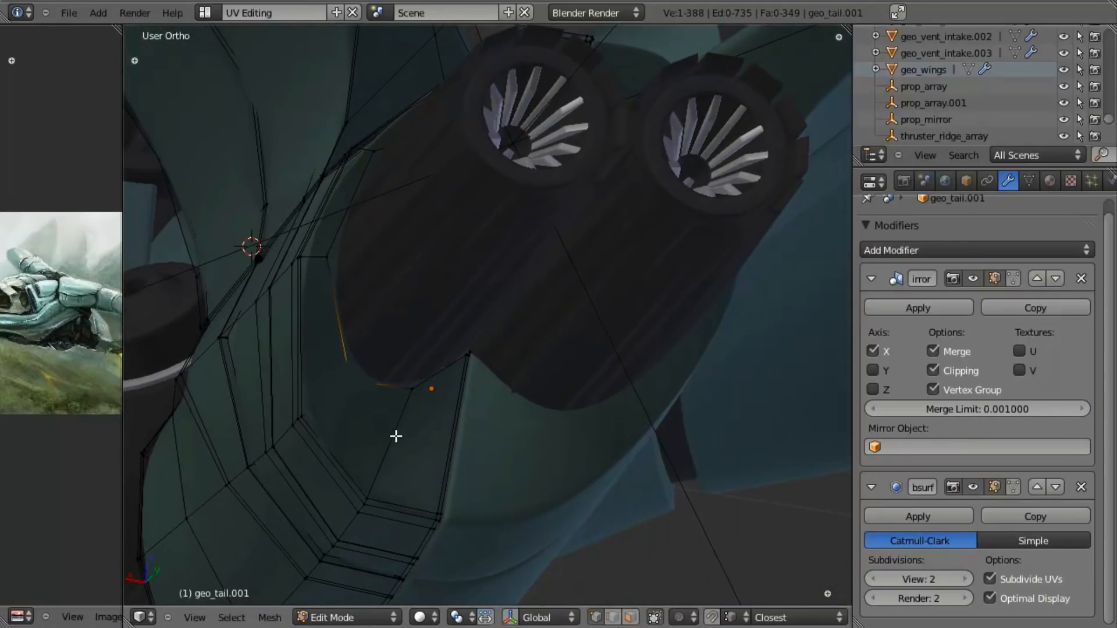
{"action": "key", "text": "z"}
{"action": "key", "text": "z"}
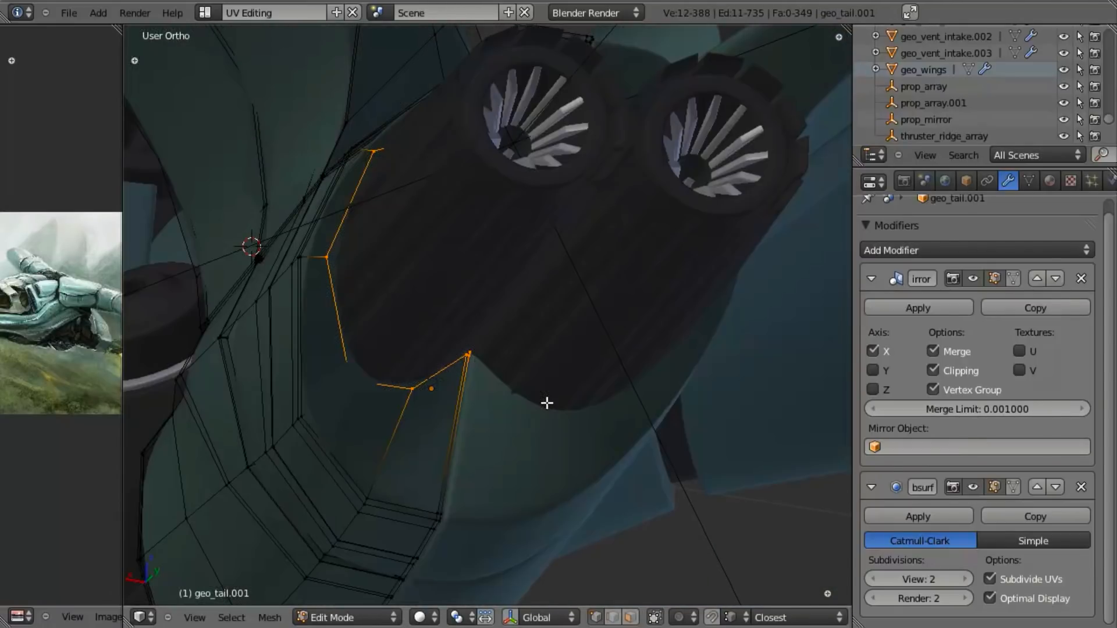
{"action": "key", "text": "e"}
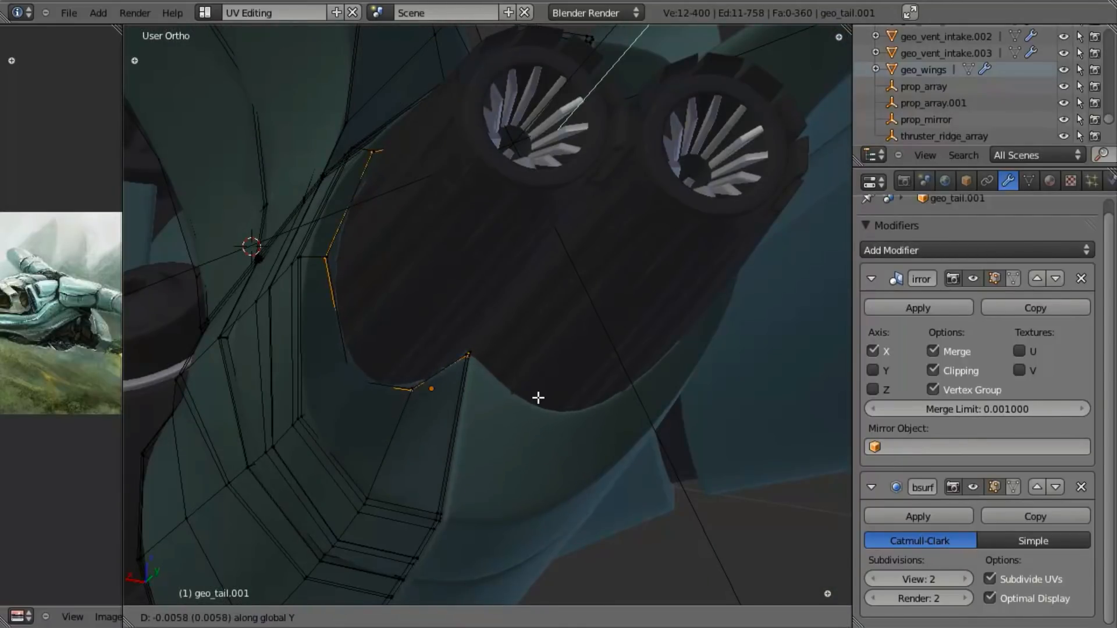
{"action": "left_click", "coordinate": [535, 397]}
{"action": "key", "text": "e"}
{"action": "key", "text": "y"}
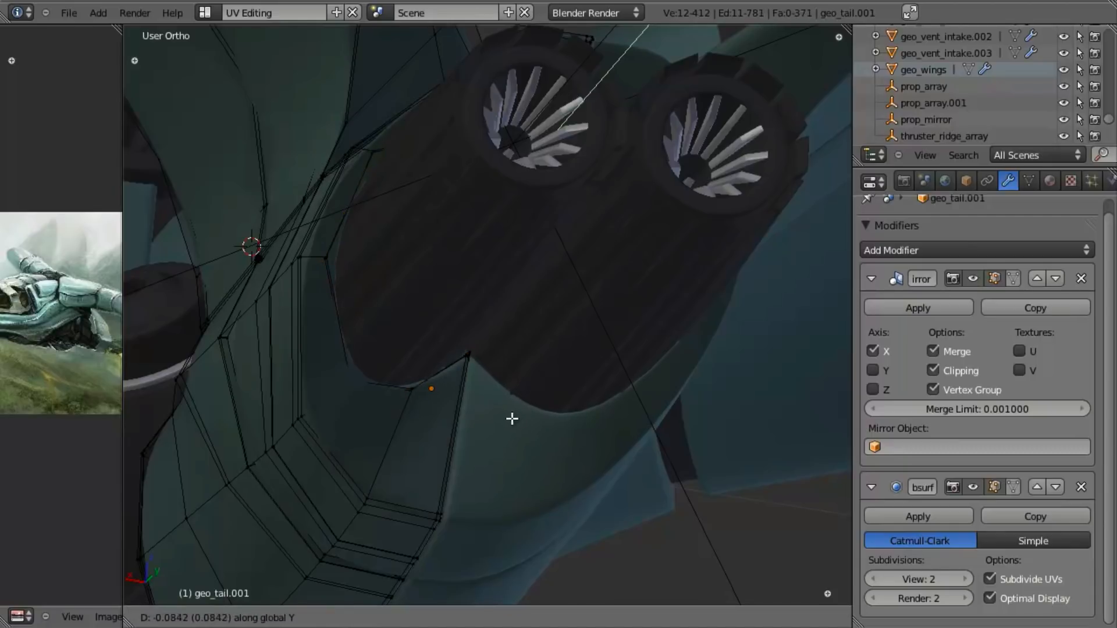
{"action": "left_click", "coordinate": [512, 418]}
Add an edge loop beside the exhaust opening's rim, slide it close to the edge and leave Edit Mode.
{"action": "key", "text": "ctrl+r"}
{"action": "left_click", "coordinate": [399, 442]}
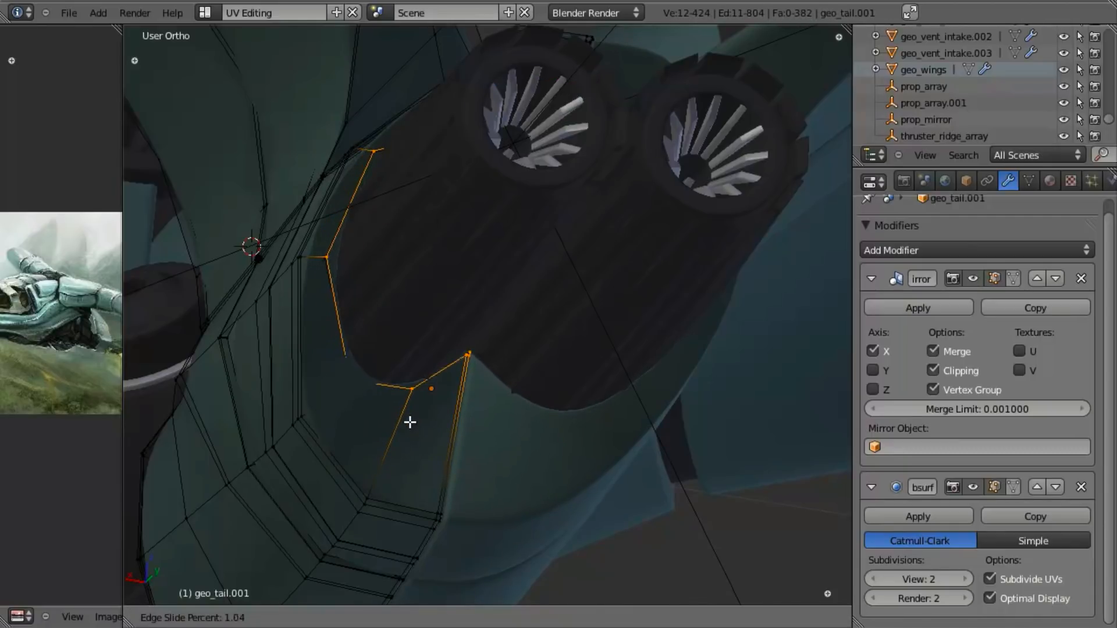
{"action": "left_click", "coordinate": [406, 417]}
{"action": "key", "text": "z"}
{"action": "key", "text": "a"}
{"action": "key", "text": "z"}
{"action": "key", "text": "Tab"}
{"action": "scroll", "coordinate": [430, 291], "scroll_direction": "down", "scroll_amount": 3}
{"action": "mouse_move", "coordinate": [390, 278]}
{"action": "middle_mouse_down"}
{"action": "mouse_move", "coordinate": [434, 329]}
{"action": "mouse_move", "coordinate": [463, 340]}
{"action": "mouse_move", "coordinate": [472, 281]}
{"action": "mouse_move", "coordinate": [484, 342]}
{"action": "mouse_move", "coordinate": [449, 284]}
{"action": "mouse_move", "coordinate": [451, 331]}
{"action": "mouse_move", "coordinate": [371, 286]}
{"action": "middle_mouse_up"}
{"action": "key", "text": "Tab"}
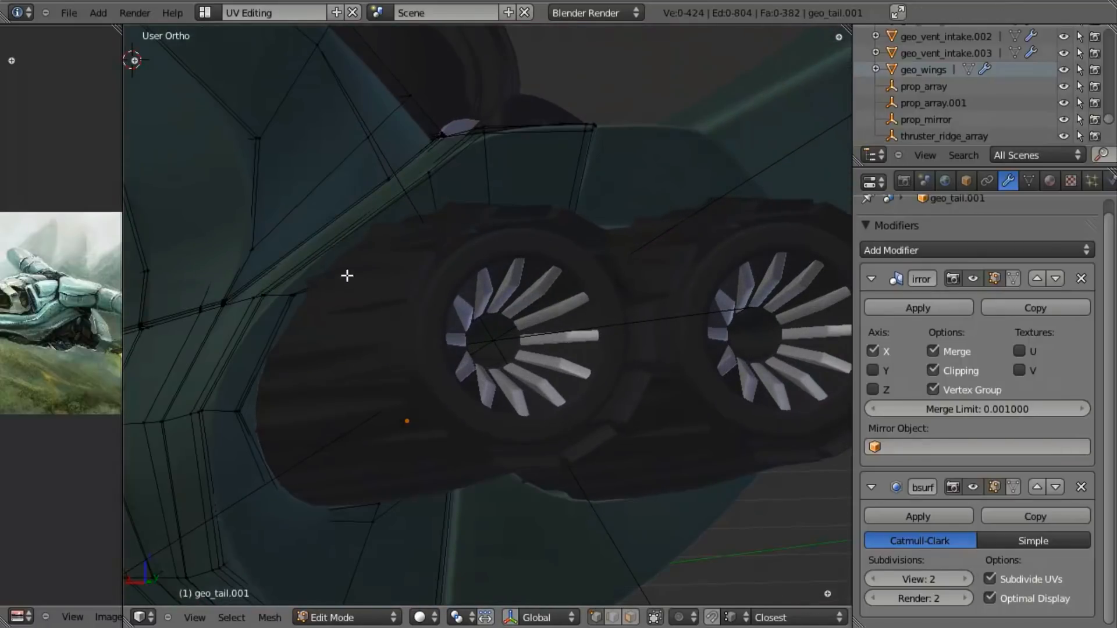
{"action": "scroll", "coordinate": [465, 319], "scroll_direction": "up", "scroll_amount": 8}
{"action": "scroll", "coordinate": [468, 345], "scroll_direction": "down", "scroll_amount": 4, "text": "shift"}
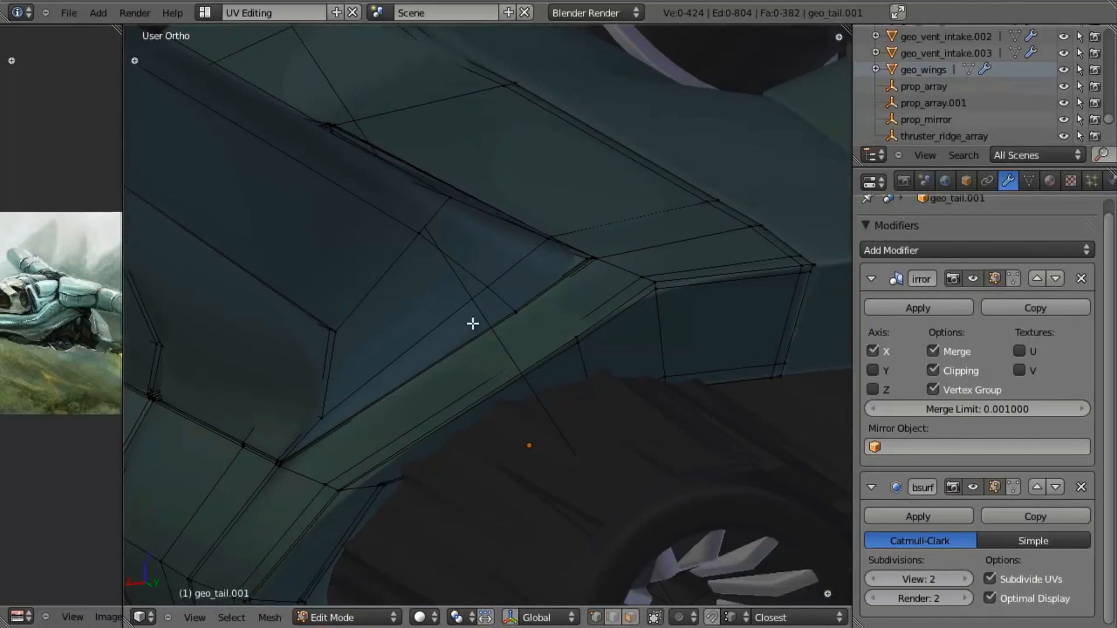
{"action": "key", "text": "ctrl+r"}
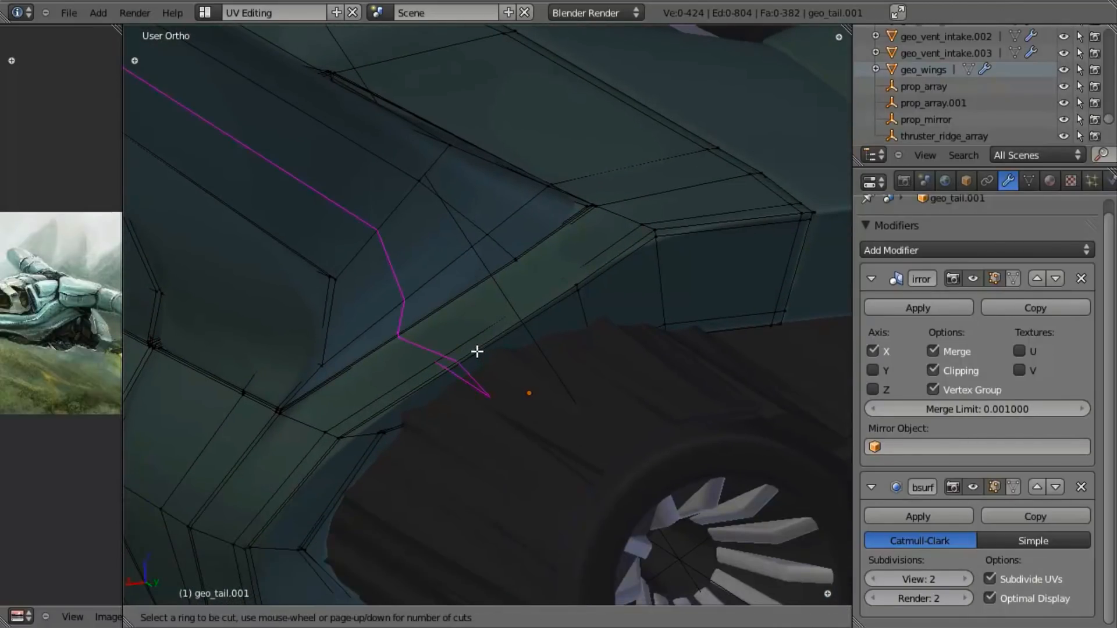
{"action": "key", "text": "Escape"}
{"action": "scroll", "coordinate": [477, 359], "scroll_direction": "down", "scroll_amount": 6}
{"action": "middle_click_drag", "start_coordinate": [478, 374], "coordinate": [517, 335]}
{"action": "key", "text": "Tab"}
Select the ridges around the exhaust nozzles and lower their entire mesh slightly along the Z axis in Edit Mode.
{"action": "scroll", "coordinate": [528, 294], "scroll_direction": "down", "scroll_amount": 4}
{"action": "right_click", "coordinate": [573, 318]}
{"action": "key", "text": "z"}
{"action": "key", "text": "z"}
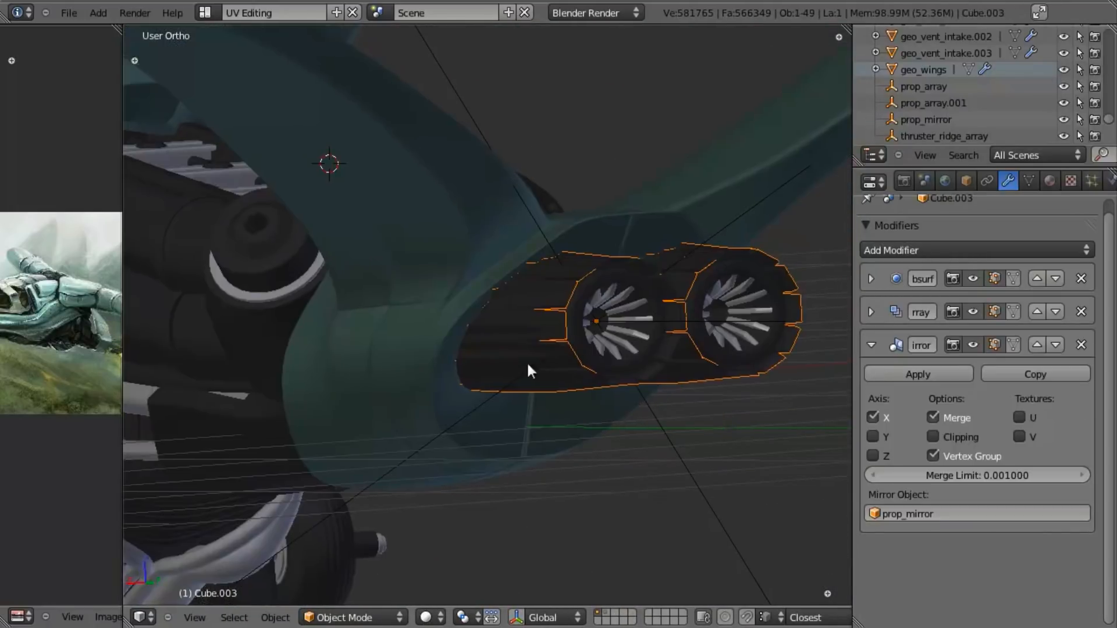
{"action": "key", "text": "Tab"}
{"action": "scroll", "coordinate": [532, 368], "scroll_direction": "up", "scroll_amount": 2}
{"action": "key", "text": "a"}
{"action": "key", "text": "z"}
{"action": "key", "text": "g"}
{"action": "key", "text": "z"}
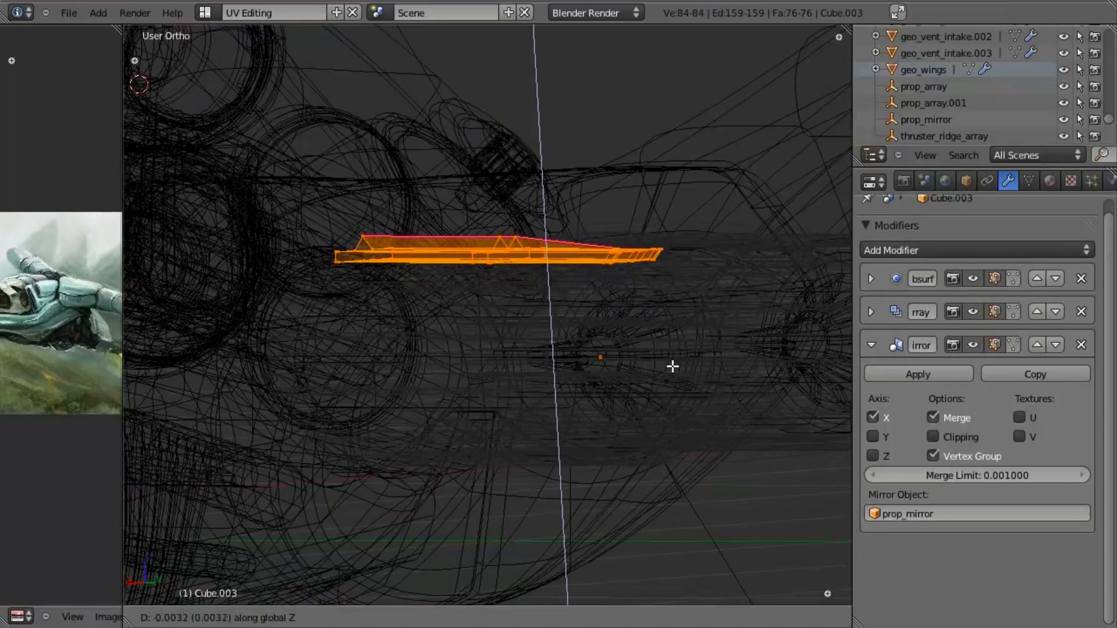
{"action": "left_click", "coordinate": [673, 371]}
Adjust the ridge mesh's height along the Z axis once more and leave Edit Mode.
{"action": "key", "text": "z"}
{"action": "mouse_move", "coordinate": [630, 329]}
{"action": "middle_mouse_down"}
{"action": "mouse_move", "coordinate": [599, 326]}
{"action": "mouse_move", "coordinate": [634, 342]}
{"action": "middle_mouse_up"}
{"action": "key", "text": "g"}
{"action": "key", "text": "z"}
{"action": "left_click", "coordinate": [630, 345]}
{"action": "key", "text": "Tab"}
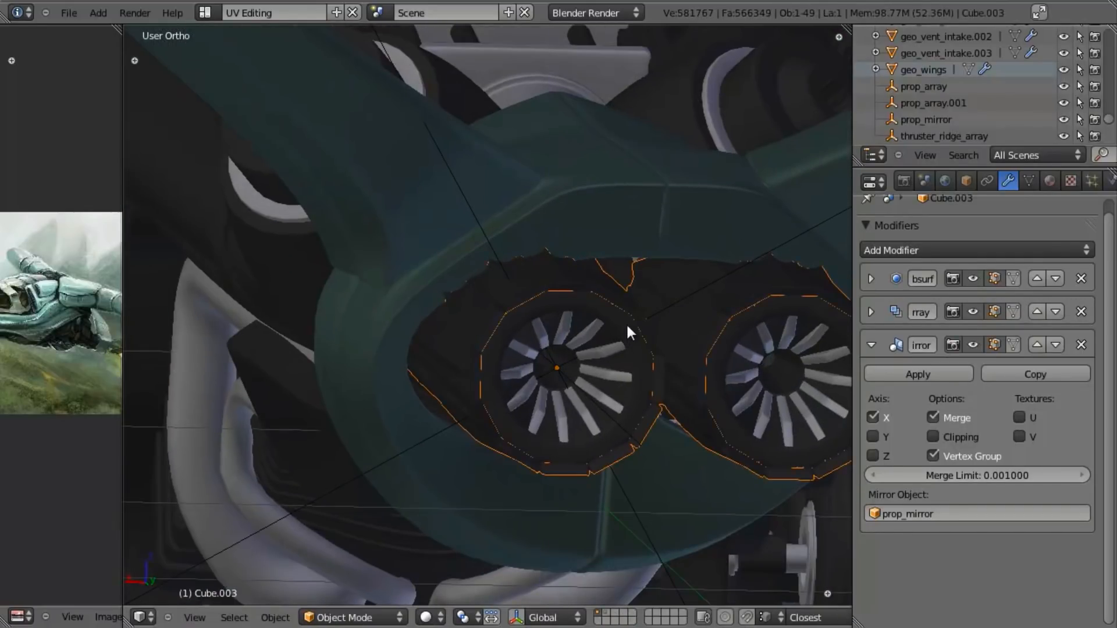
Select the nozzle cylinder and scale its whole mesh down slightly in X and Z, excluding the Y axis.
{"action": "right_click", "coordinate": [627, 324]}
{"action": "key", "text": "Tab"}
{"action": "key", "text": "z"}
{"action": "key", "text": "a"}
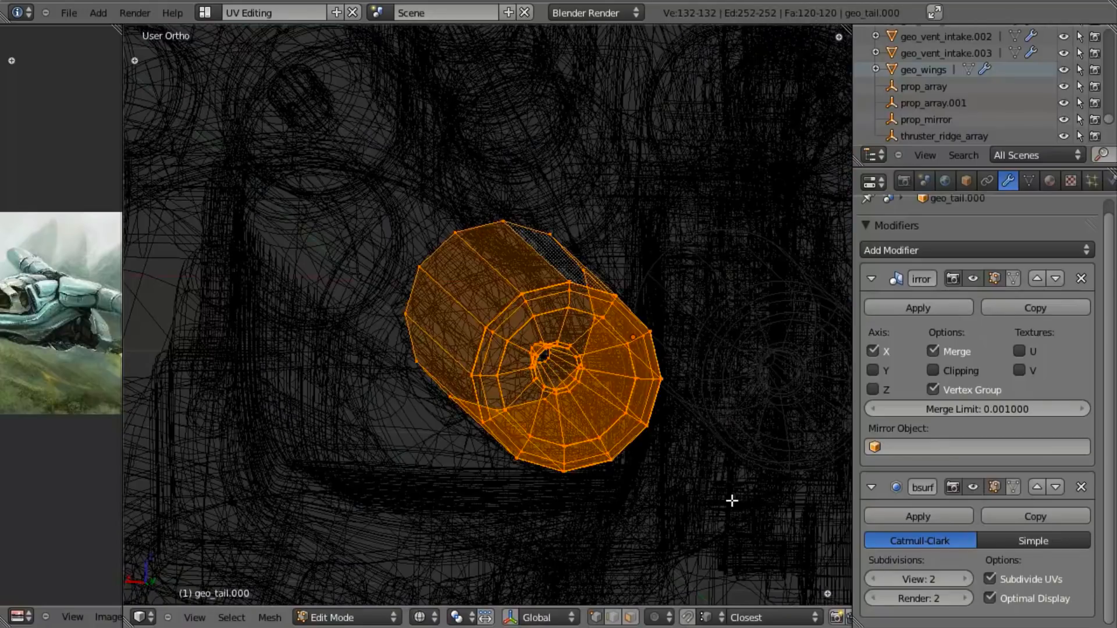
{"action": "key", "text": "s"}
{"action": "key", "text": "shift+y"}
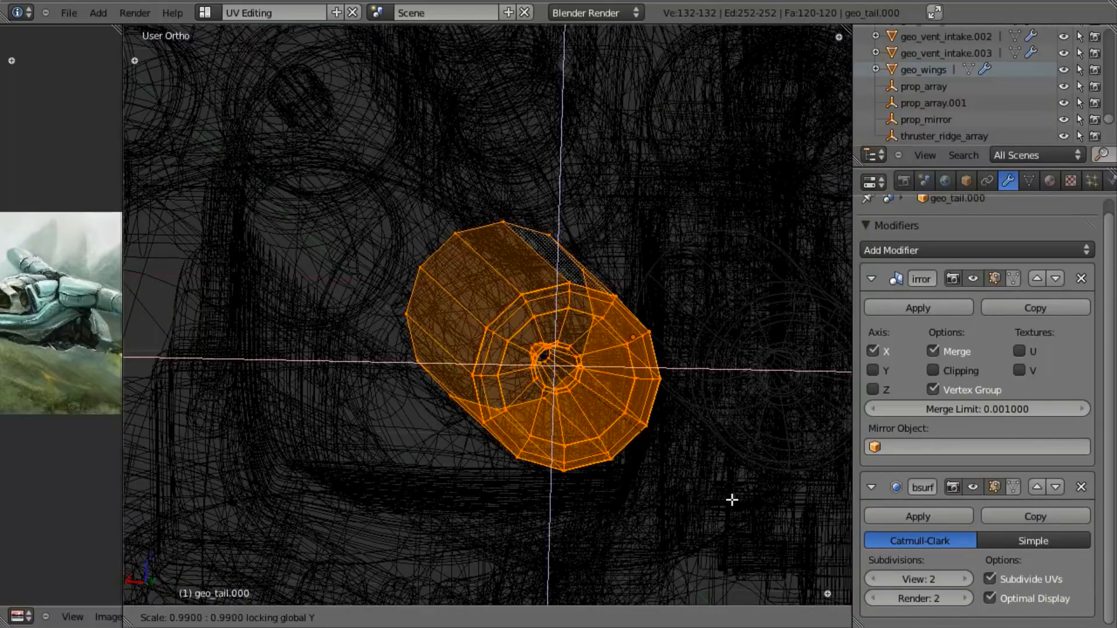
{"action": "left_click", "coordinate": [725, 476]}
Fine-tune the nozzle cylinder's thickness with another scale that locks the Y axis, and leave Edit Mode.
{"action": "key", "text": "z"}
{"action": "mouse_move", "coordinate": [577, 441]}
{"action": "middle_mouse_down"}
{"action": "mouse_move", "coordinate": [574, 427]}
{"action": "mouse_move", "coordinate": [582, 433]}
{"action": "middle_mouse_up"}
{"action": "key", "text": "s"}
{"action": "key", "text": "shift+y"}
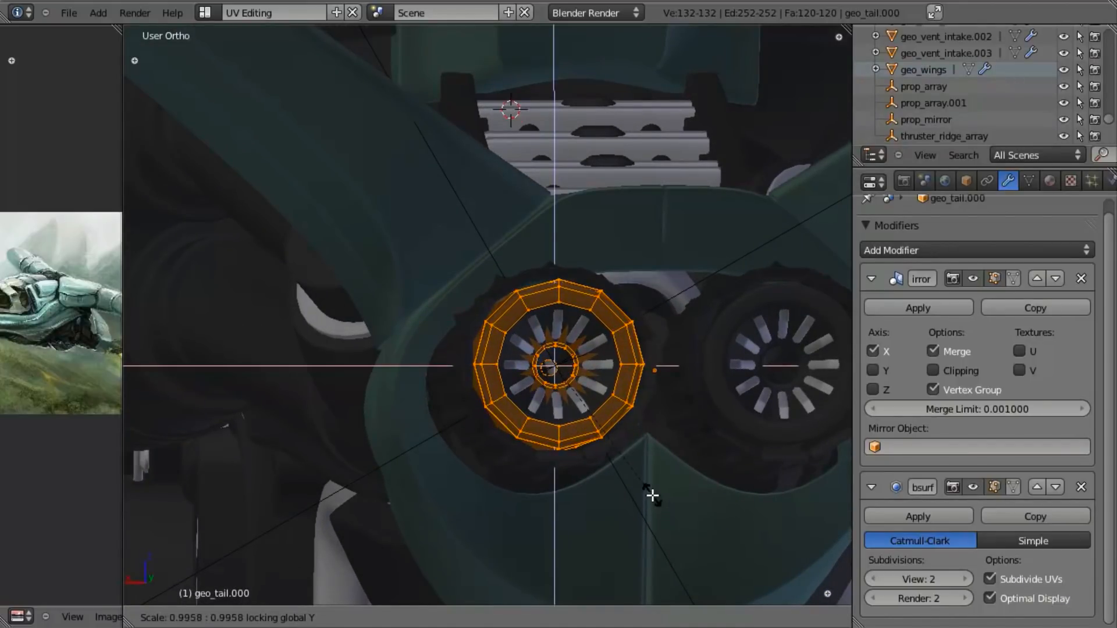
{"action": "left_click", "coordinate": [647, 466]}
{"action": "key", "text": "Tab"}
Move the nozzle ridge mesh down along the Z axis by about 0.0095 so it fits the resized cylinder.
{"action": "right_click", "coordinate": [662, 347]}
{"action": "key", "text": "Tab"}
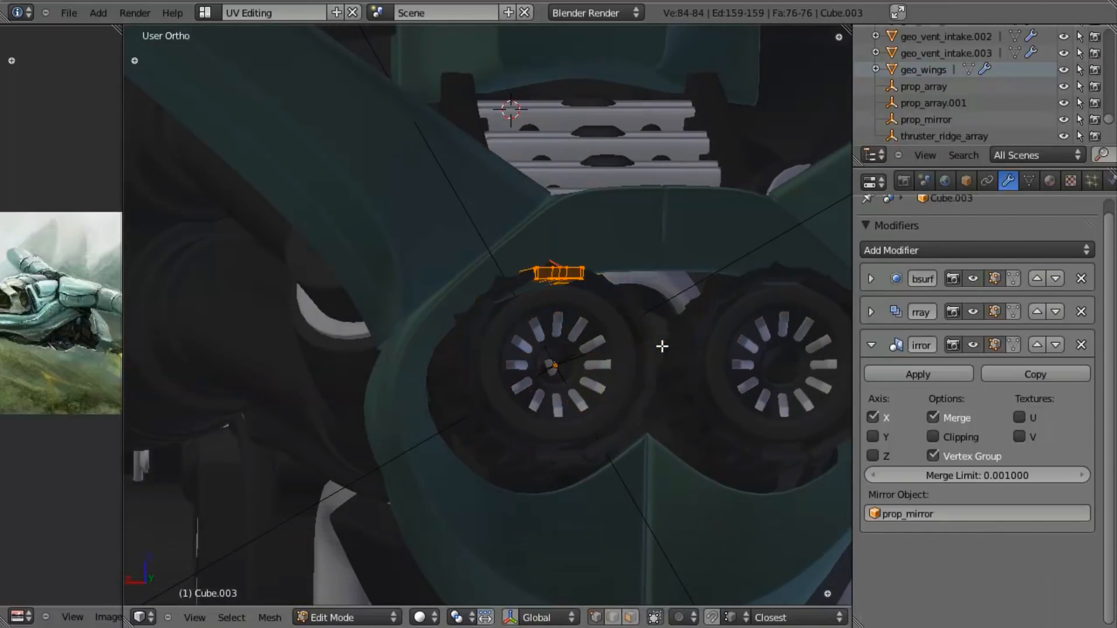
{"action": "key", "text": "g"}
{"action": "key", "text": "z"}
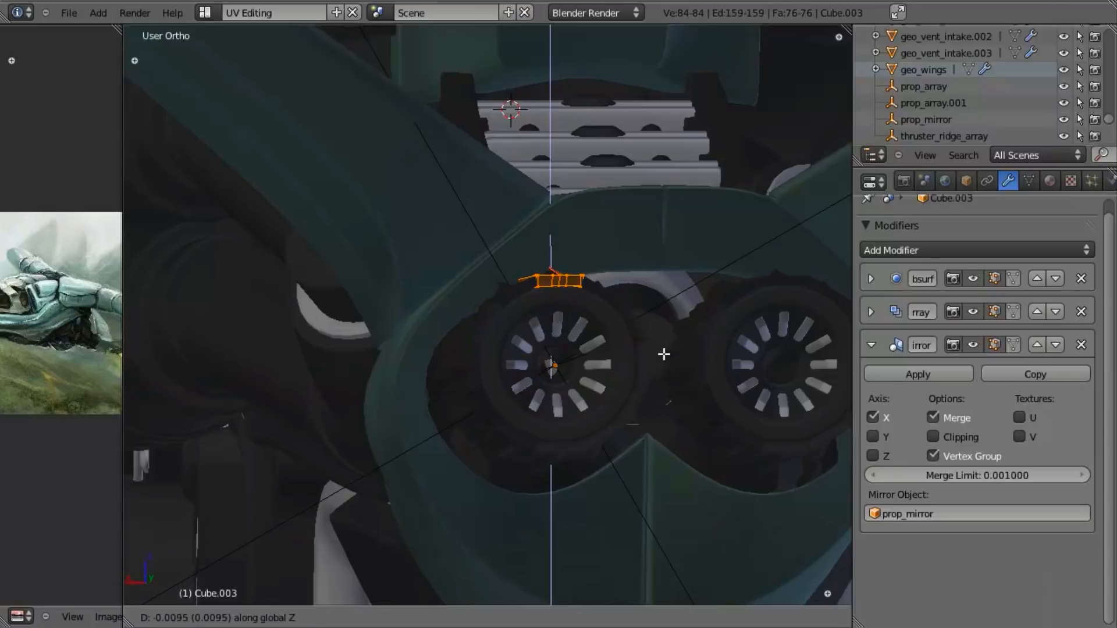
{"action": "left_click", "coordinate": [664, 350]}
{"action": "scroll", "coordinate": [618, 366], "scroll_direction": "up", "scroll_amount": 3}
{"action": "key", "text": "Tab"}
Select the nozzle's fan blades and shift the blade mesh along the Z axis in Edit Mode.
{"action": "right_click", "coordinate": [634, 348]}
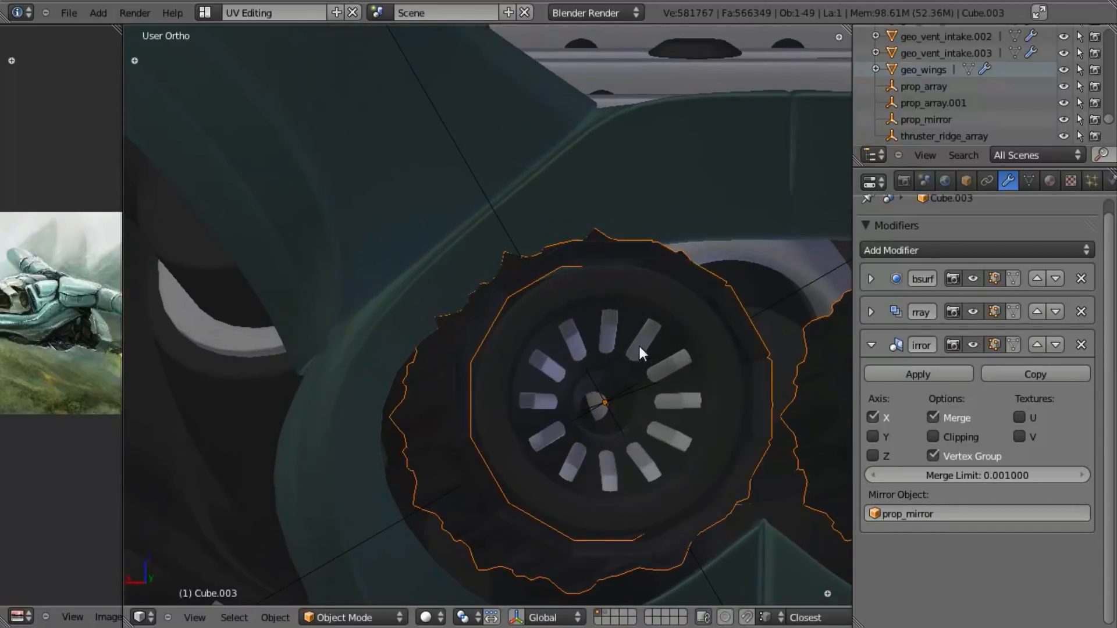
{"action": "key", "text": "Tab"}
{"action": "key", "text": "g"}
{"action": "key", "text": "z"}
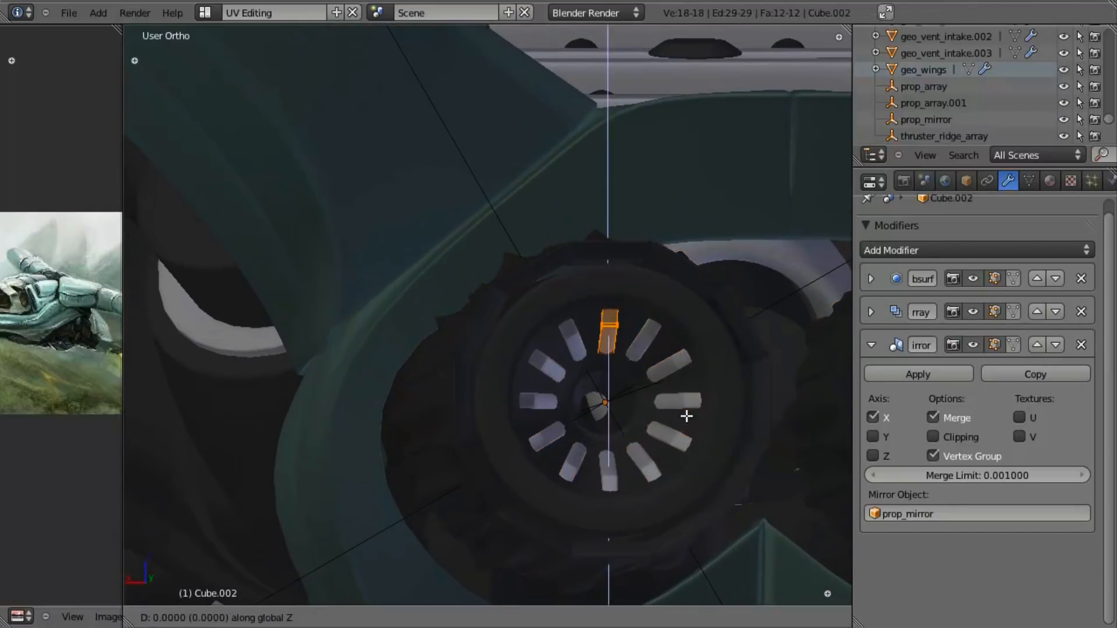
{"action": "left_click", "coordinate": [688, 425]}
{"action": "key", "text": "Tab"}
{"action": "scroll", "coordinate": [527, 399], "scroll_direction": "down", "scroll_amount": 2}
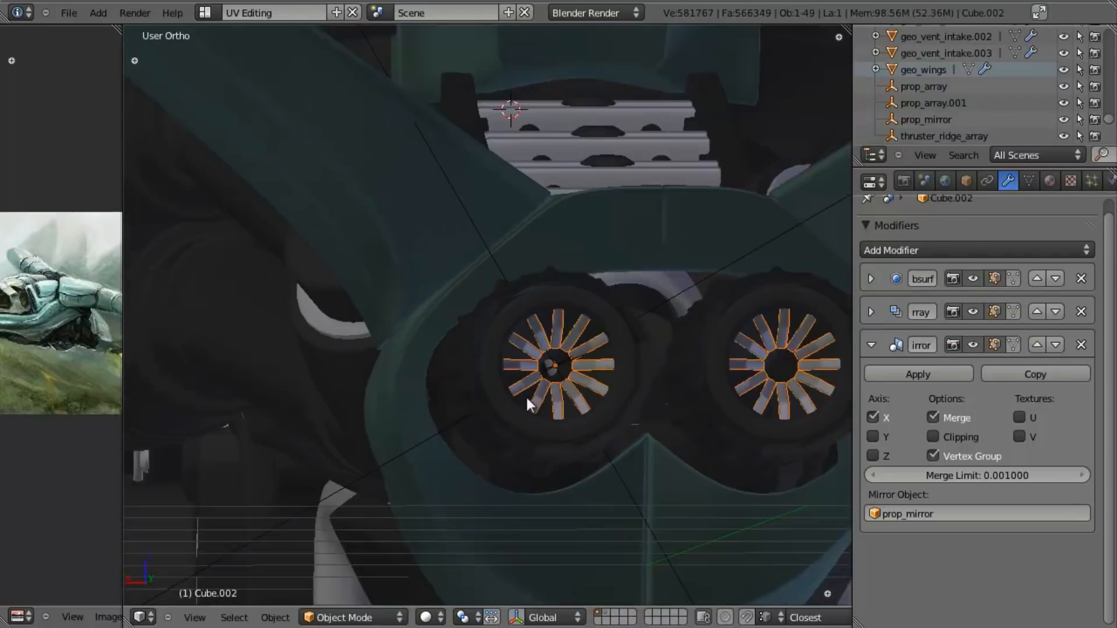
Extrude the nozzle cylinder's inner hub edge ring in place and scale the new ring inward.
{"action": "scroll", "coordinate": [582, 379], "scroll_direction": "up", "scroll_amount": 2}
{"action": "right_click", "coordinate": [591, 414]}
{"action": "middle_click_drag", "start_coordinate": [591, 414], "coordinate": [493, 376], "text": "shift"}
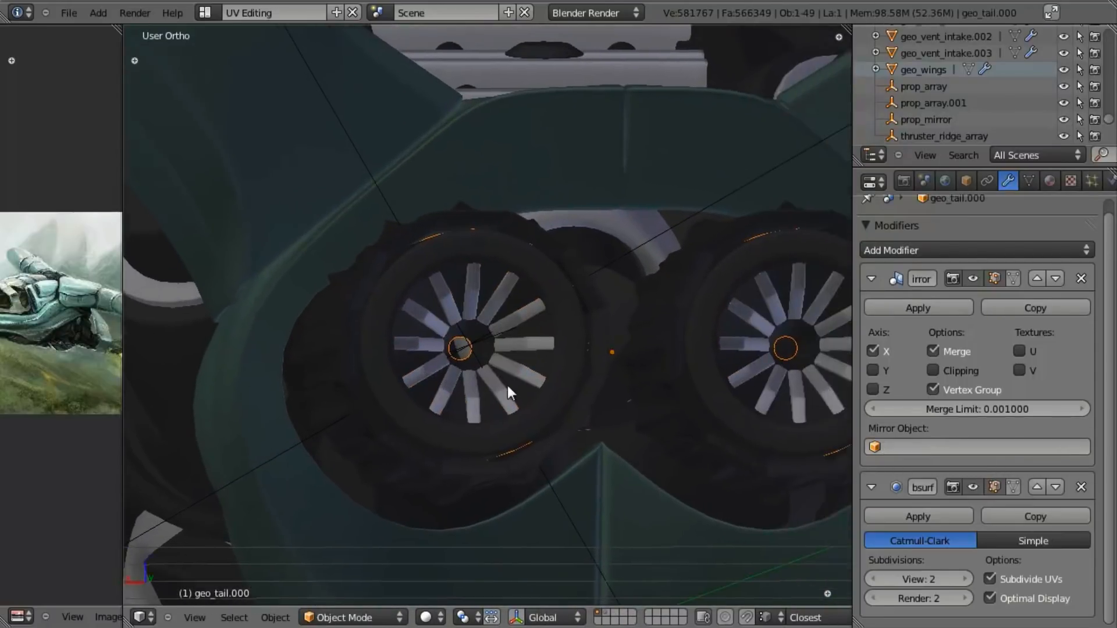
{"action": "scroll", "coordinate": [500, 390], "scroll_direction": "up", "scroll_amount": 4}
{"action": "key", "text": "z"}
{"action": "scroll", "coordinate": [515, 418], "scroll_direction": "up", "scroll_amount": 2}
{"action": "key", "text": "Tab"}
{"action": "key", "text": "a"}
{"action": "key", "text": "e"}
{"action": "right_click", "coordinate": [590, 456]}
{"action": "key", "text": "s"}
{"action": "left_click", "coordinate": [503, 439]}
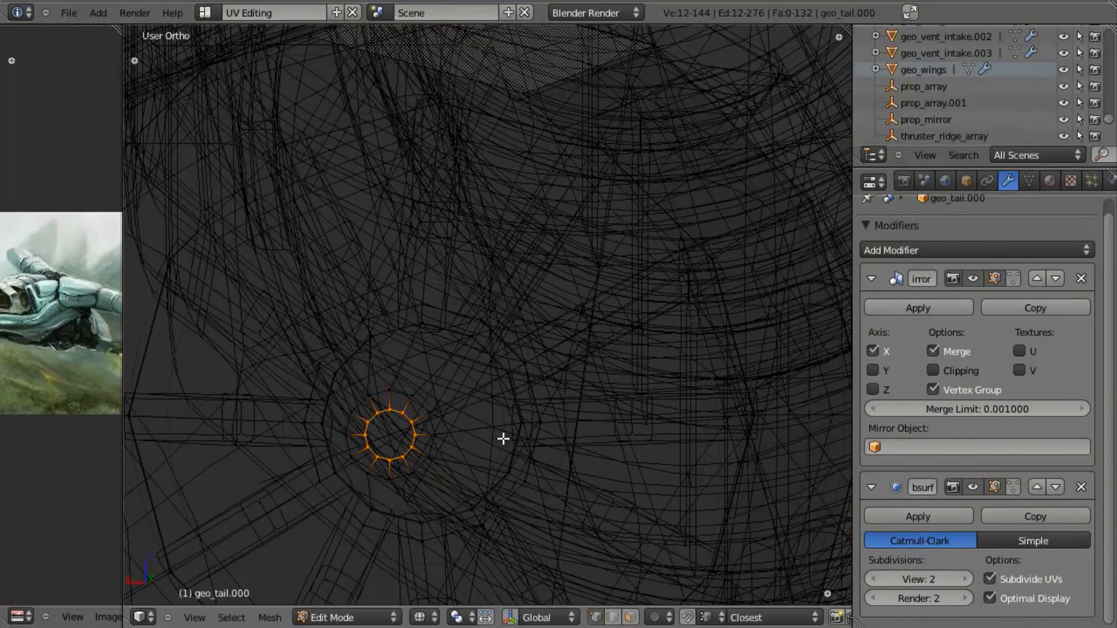
Close the nozzle hub by merging the innermost extruded ring at its center, and leave Edit Mode.
{"action": "key", "text": "w"}
{"action": "left_click", "coordinate": [480, 315]}
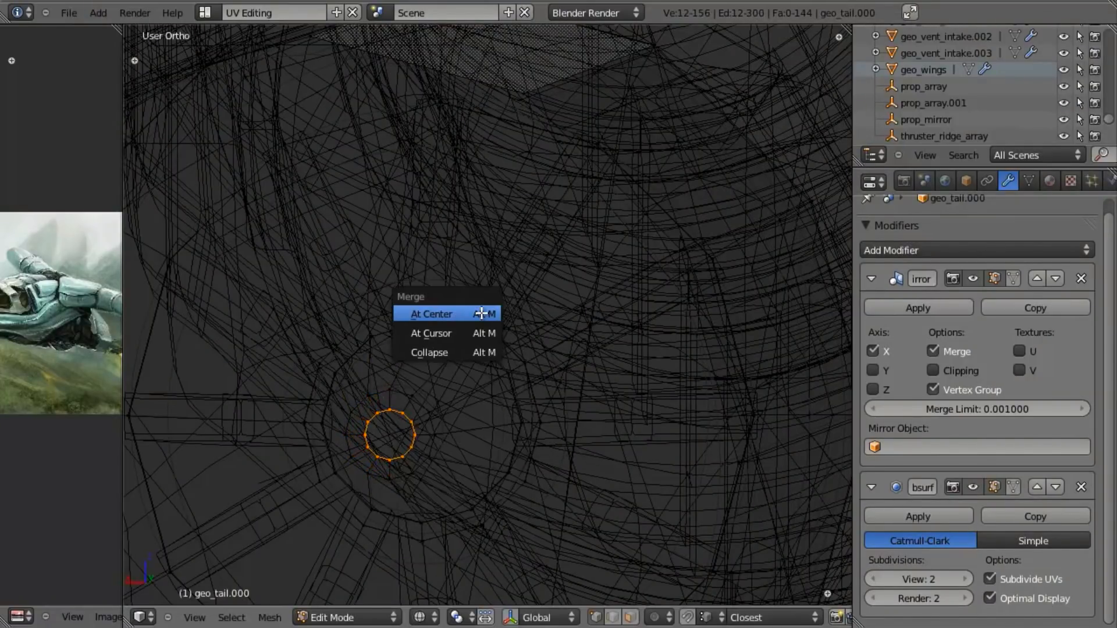
{"action": "left_click", "coordinate": [480, 314]}
{"action": "key", "text": "z"}
{"action": "key", "text": "Tab"}
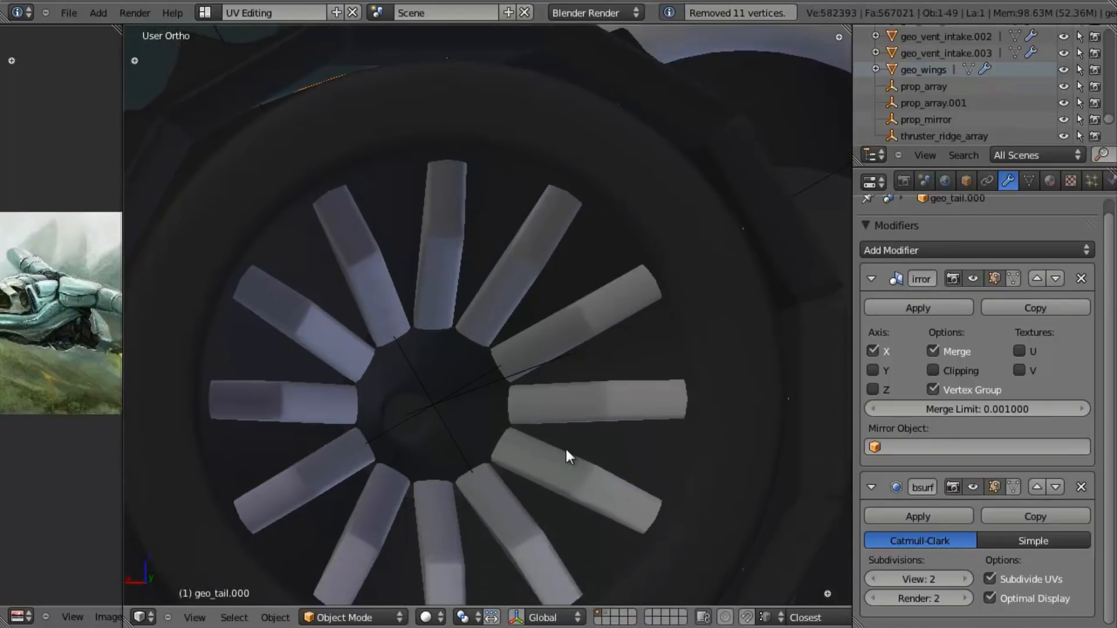
{"action": "scroll", "coordinate": [556, 448], "scroll_direction": "down", "scroll_amount": 5}
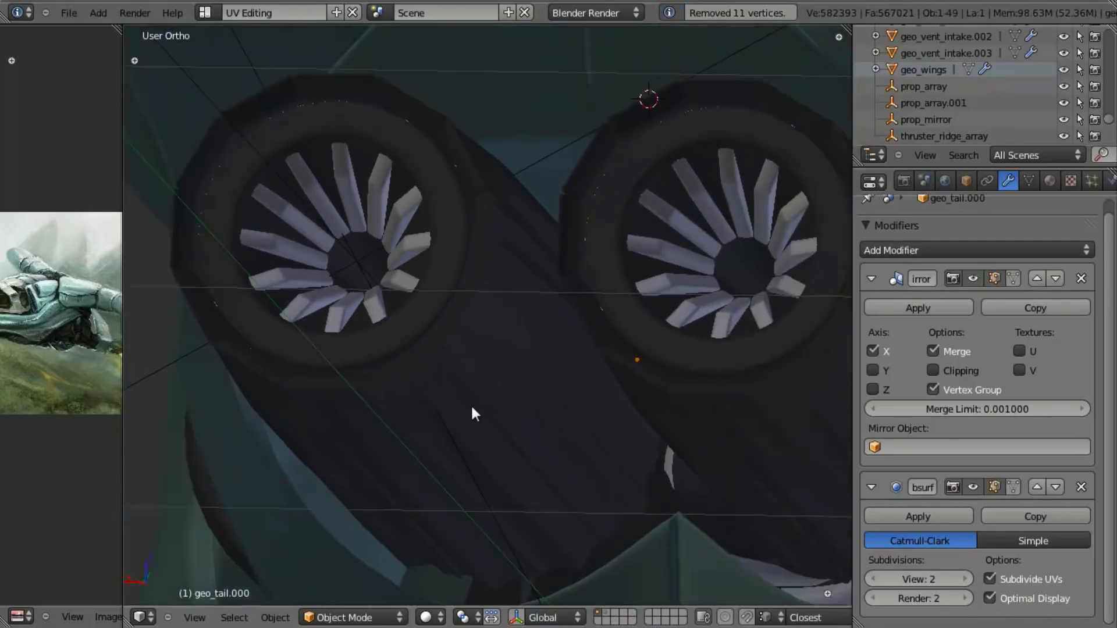
{"action": "middle_click_drag", "start_coordinate": [471, 408], "coordinate": [398, 425]}
{"action": "right_click", "coordinate": [522, 337]}
{"action": "middle_click_drag", "start_coordinate": [522, 342], "coordinate": [582, 242]}
{"action": "right_click", "coordinate": [675, 195]}
{"action": "right_click", "coordinate": [672, 216]}
{"action": "key", "text": "Tab"}
{"action": "key", "text": "Tab"}
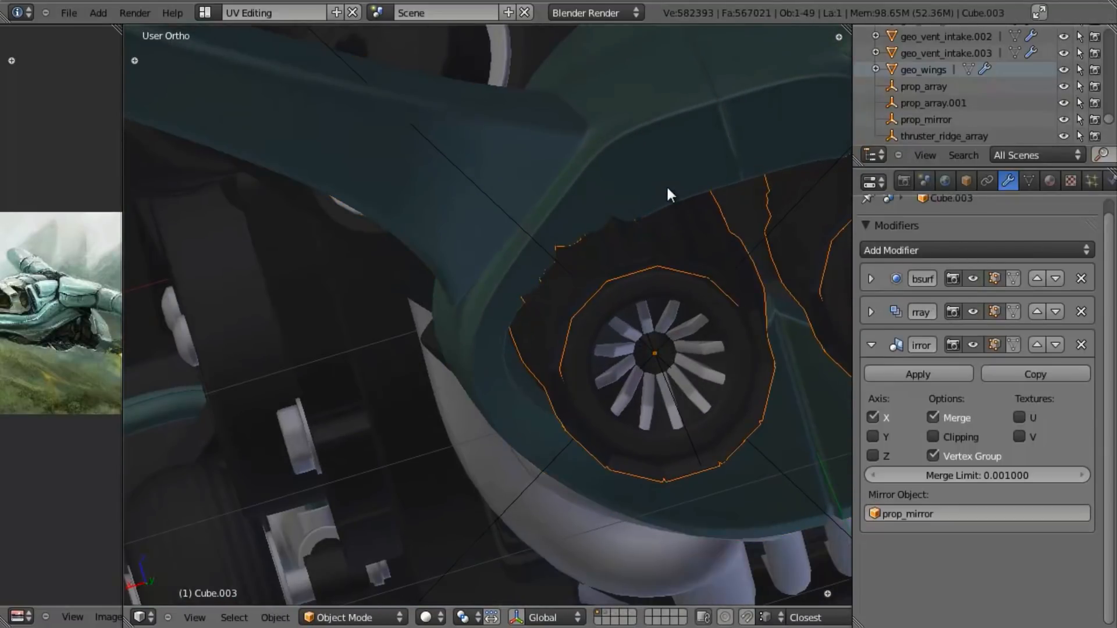
Edit the tail shell and raise the exhaust opening's upper rim vertices over the nozzle along the Z axis.
{"action": "right_click", "coordinate": [661, 236]}
{"action": "key", "text": "Tab"}
{"action": "key", "text": "z"}
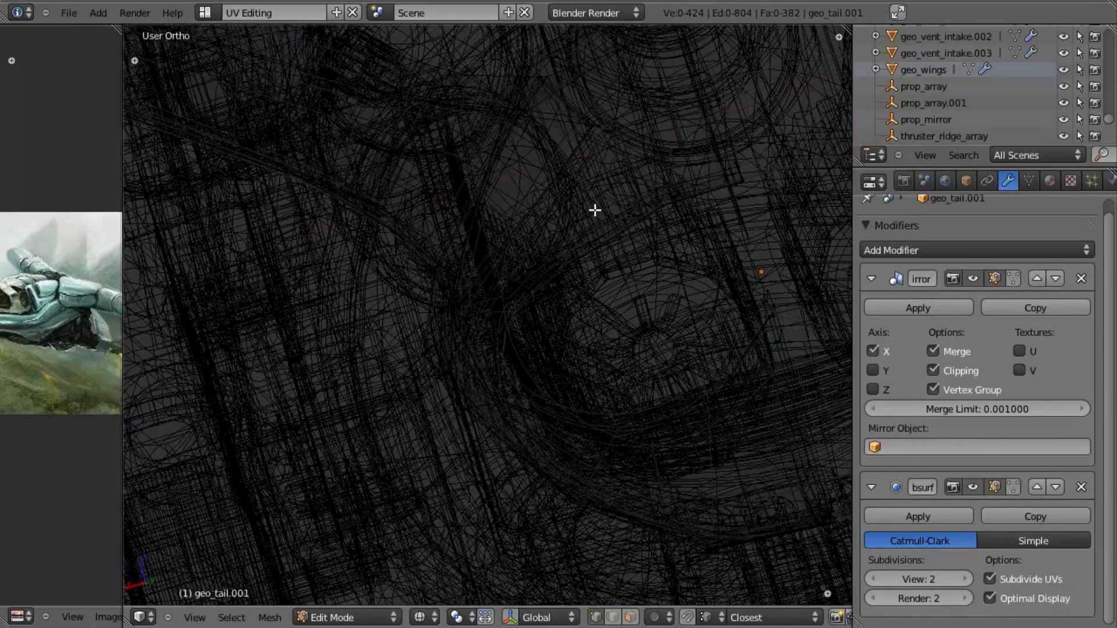
{"action": "key", "text": "z"}
{"action": "key", "text": "g"}
{"action": "key", "text": "z"}
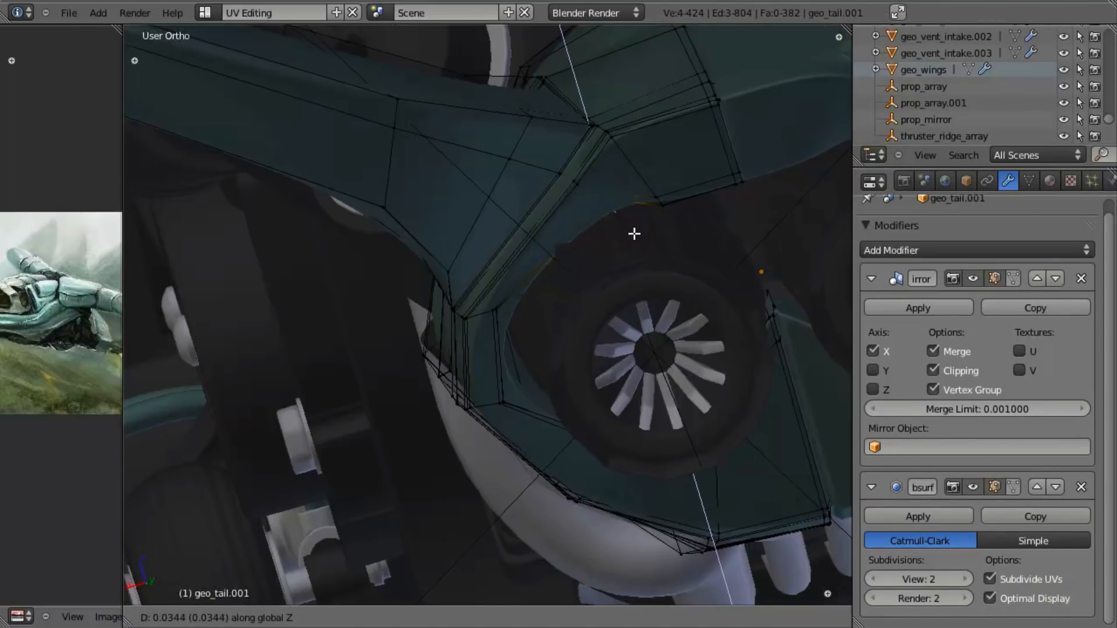
{"action": "left_click", "coordinate": [645, 192]}
Move the upper rim vertices near the opening's middle along the Z axis and rotate them in back view.
{"action": "key", "text": "z"}
{"action": "key", "text": "z"}
{"action": "key", "text": "g"}
{"action": "key", "text": "z"}
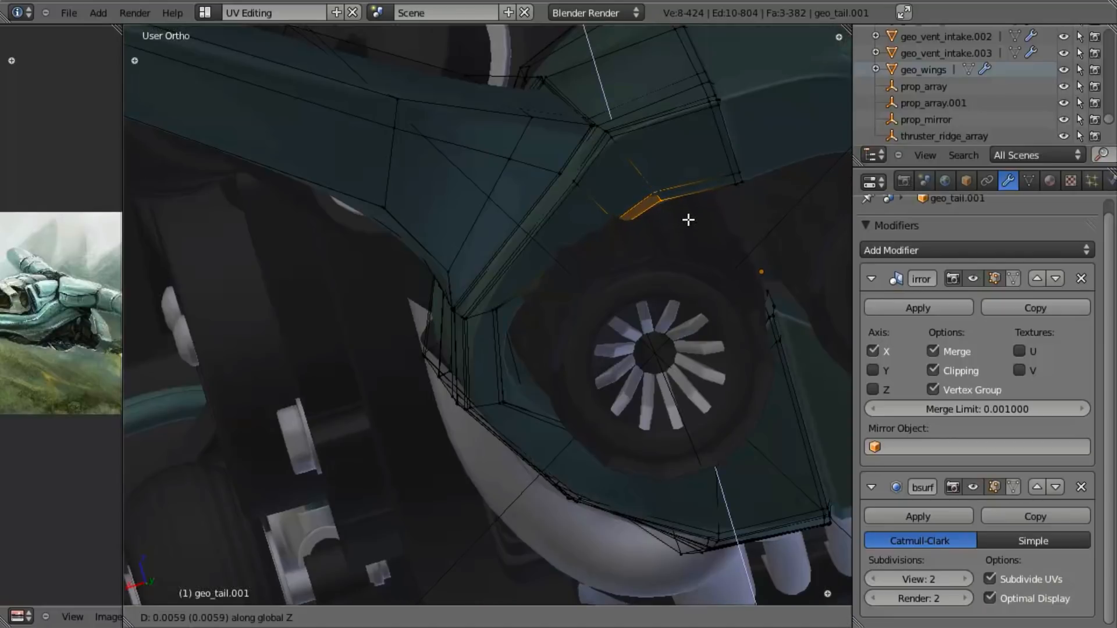
{"action": "left_click", "coordinate": [686, 217]}
{"action": "key", "text": "ctrl+KP_1"}
{"action": "middle_click_drag", "start_coordinate": [655, 273], "coordinate": [580, 309], "text": "shift"}
{"action": "key", "text": "r"}
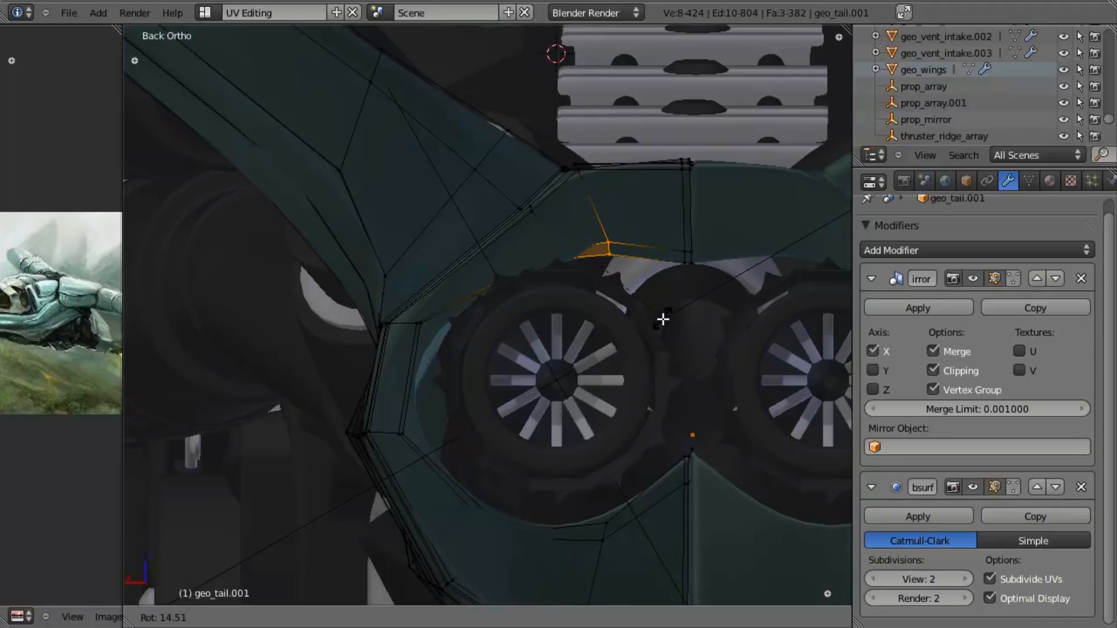
{"action": "left_click", "coordinate": [680, 277]}
Select the rim vertices at the exhaust opening's upper side corner and nudge them in back view.
{"action": "key", "text": "z"}
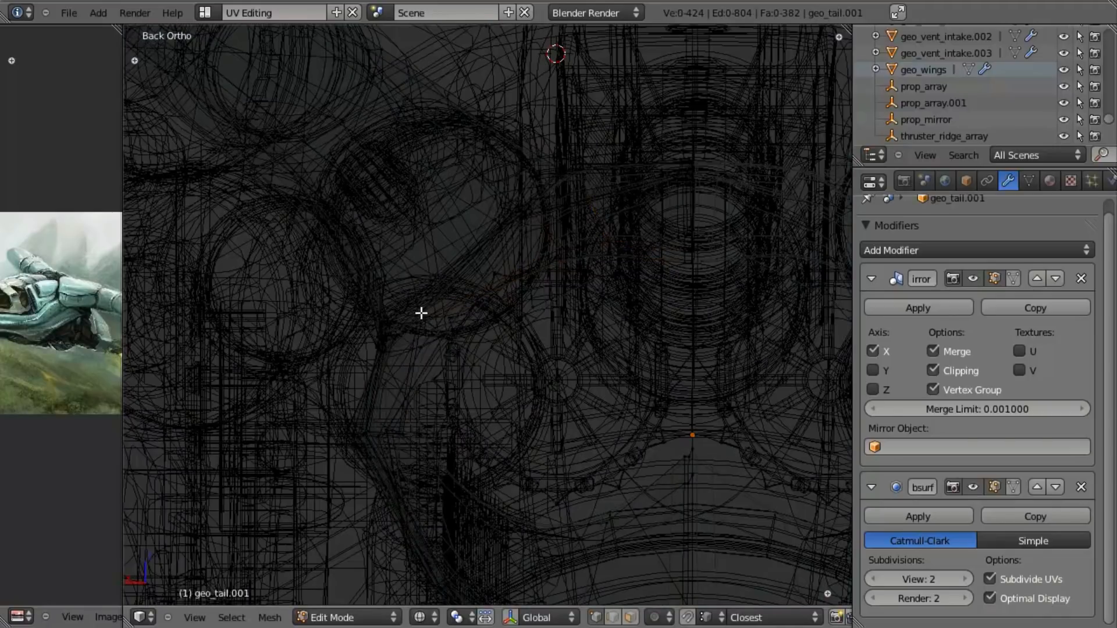
{"action": "left_click_drag", "start_coordinate": [443, 355], "coordinate": [445, 357]}
{"action": "key", "text": "z"}
{"action": "key", "text": "z"}
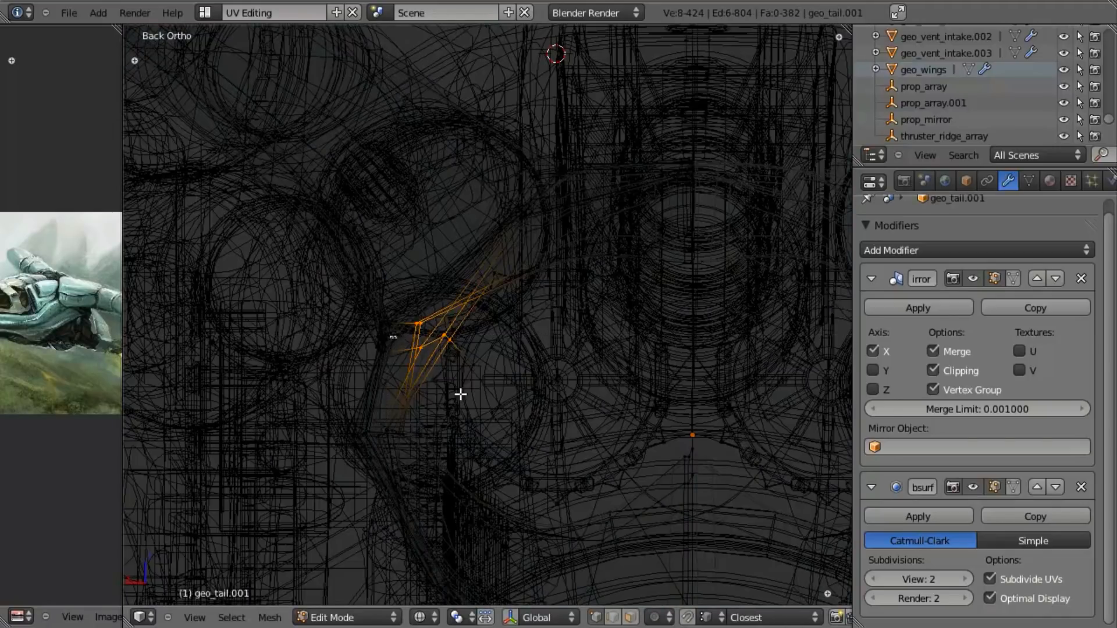
{"action": "middle_click_drag", "start_coordinate": [431, 320], "coordinate": [526, 391]}
{"action": "key", "text": "z"}
{"action": "key", "text": "g"}
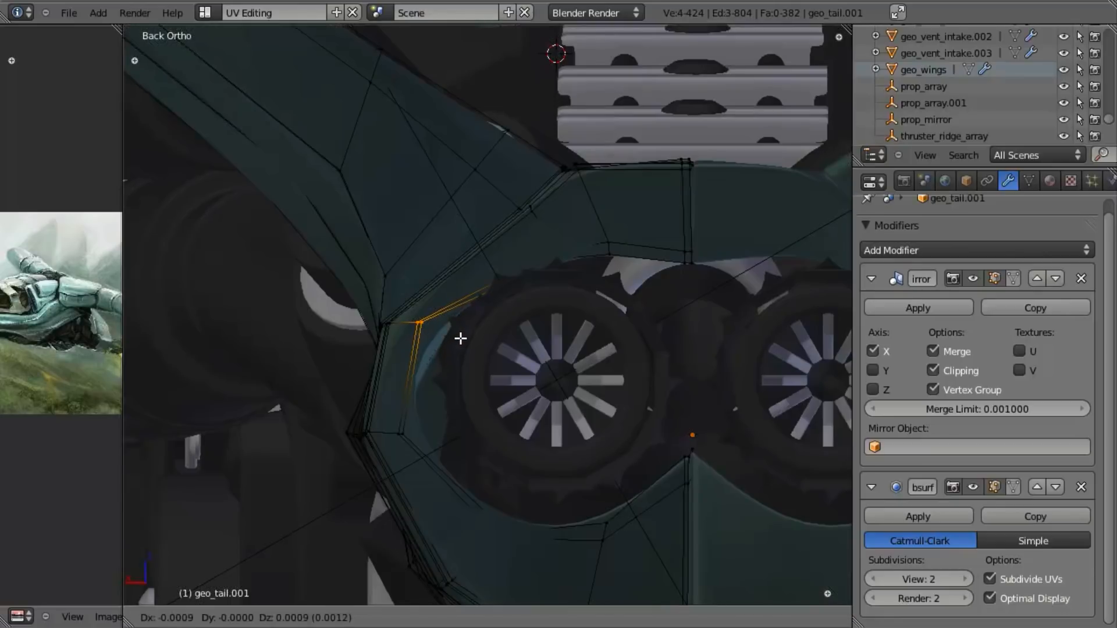
{"action": "left_click", "coordinate": [463, 343]}
Add a centred edge loop running from the tail's arm across the exhaust opening's upper side rim, and leave Edit Mode.
{"action": "scroll", "coordinate": [518, 279], "scroll_direction": "up", "scroll_amount": 3}
{"action": "middle_click_drag", "start_coordinate": [518, 279], "coordinate": [536, 316]}
{"action": "key", "text": "KP_3"}
{"action": "scroll", "coordinate": [616, 377], "scroll_direction": "down", "scroll_amount": 4}
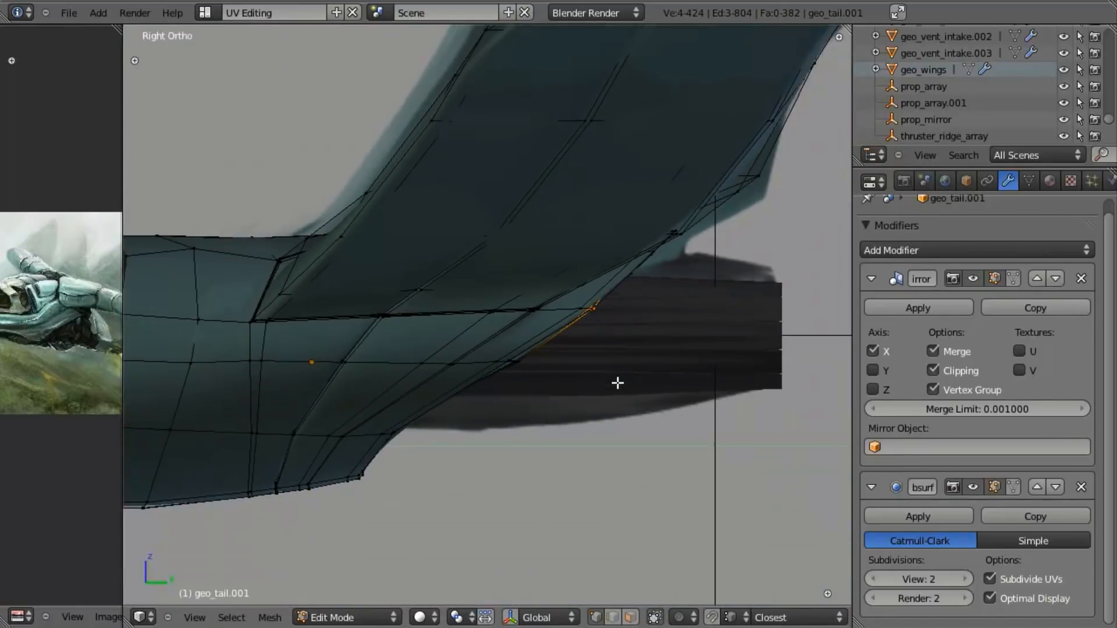
{"action": "key", "text": "ctrl+KP_1"}
{"action": "key", "text": "ctrl+r"}
{"action": "left_click", "coordinate": [473, 280]}
{"action": "right_click", "coordinate": [472, 281]}
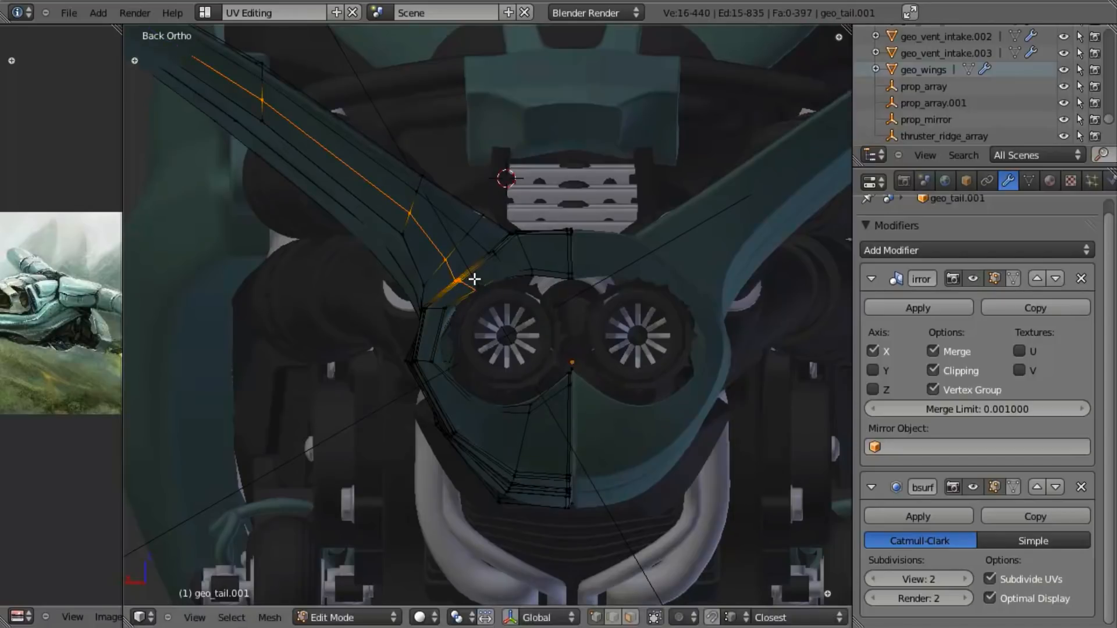
{"action": "scroll", "coordinate": [477, 302], "scroll_direction": "down", "scroll_amount": 2}
{"action": "mouse_move", "coordinate": [481, 328]}
{"action": "middle_mouse_down"}
{"action": "mouse_move", "coordinate": [628, 439]}
{"action": "mouse_move", "coordinate": [636, 418]}
{"action": "mouse_move", "coordinate": [478, 339]}
{"action": "mouse_move", "coordinate": [491, 331]}
{"action": "middle_mouse_up"}
{"action": "key", "text": "Tab"}
Select the new loop's vertices at the exhaust opening's rim and move them outward to round the contour.
{"action": "key", "text": "ctrl+KP_1"}
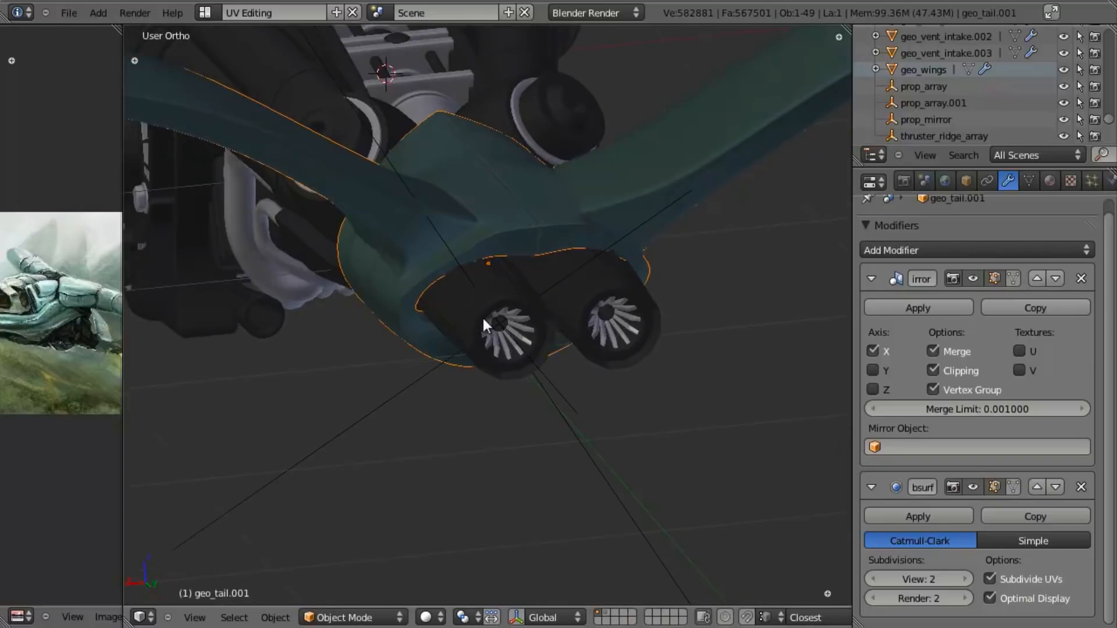
{"action": "key", "text": "Tab"}
{"action": "middle_click_drag", "start_coordinate": [473, 264], "coordinate": [543, 376], "text": "shift"}
{"action": "scroll", "coordinate": [543, 376], "scroll_direction": "up", "scroll_amount": 5}
{"action": "key", "text": "z"}
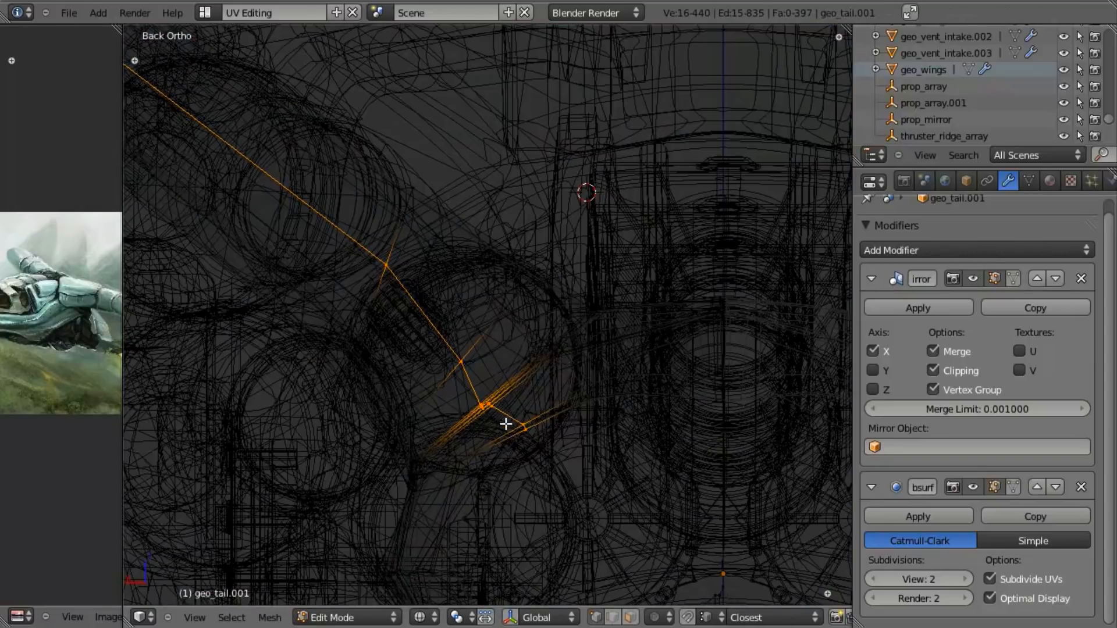
{"action": "key", "text": "a"}
{"action": "key", "text": "b"}
{"action": "mouse_move", "coordinate": [466, 395]}
{"action": "left_mouse_down"}
{"action": "mouse_move", "coordinate": [526, 451]}
{"action": "mouse_move", "coordinate": [537, 437]}
{"action": "left_mouse_up"}
{"action": "key", "text": "z"}
{"action": "key", "text": "g"}
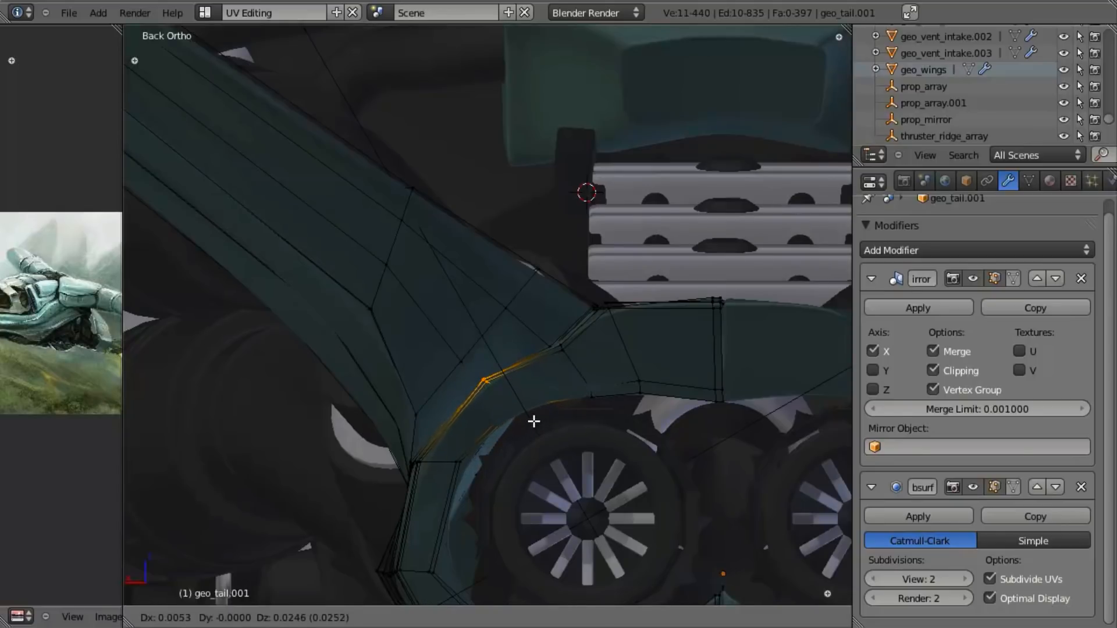
{"action": "left_click", "coordinate": [536, 426]}
Select the vertices at the exhaust opening's upper side corner, deselect those at the far forward end, and move the rest along the X axis.
{"action": "middle_click_drag", "start_coordinate": [556, 354], "coordinate": [616, 212], "text": "shift"}
{"action": "scroll", "coordinate": [544, 372], "scroll_direction": "up", "scroll_amount": 3}
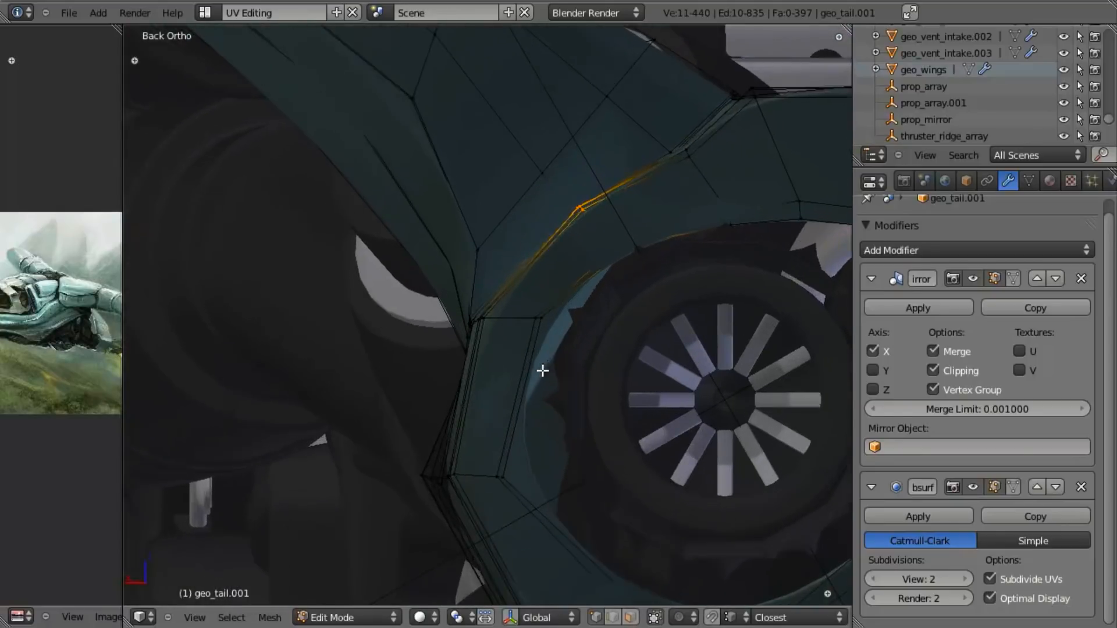
{"action": "key", "text": "a"}
{"action": "key", "text": "z"}
{"action": "key", "text": "b"}
{"action": "left_click_drag", "start_coordinate": [413, 294], "coordinate": [573, 395]}
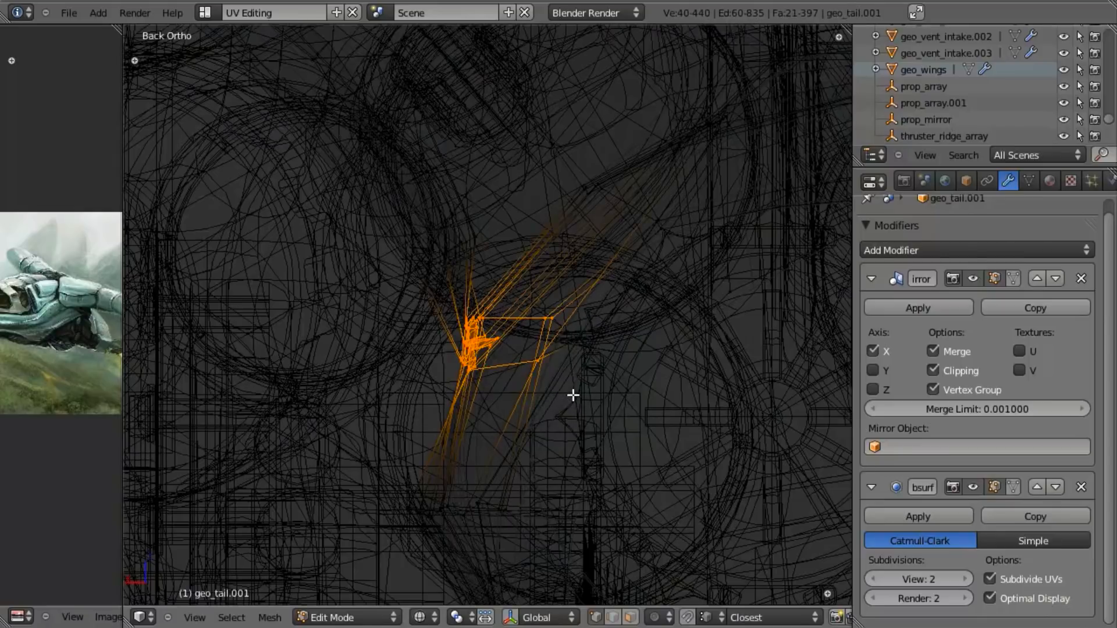
{"action": "key", "text": "z"}
{"action": "mouse_move", "coordinate": [529, 322]}
{"action": "middle_mouse_down"}
{"action": "mouse_move", "coordinate": [635, 354]}
{"action": "mouse_move", "coordinate": [556, 399]}
{"action": "middle_mouse_up"}
{"action": "scroll", "coordinate": [524, 386], "scroll_direction": "down", "scroll_amount": 4}
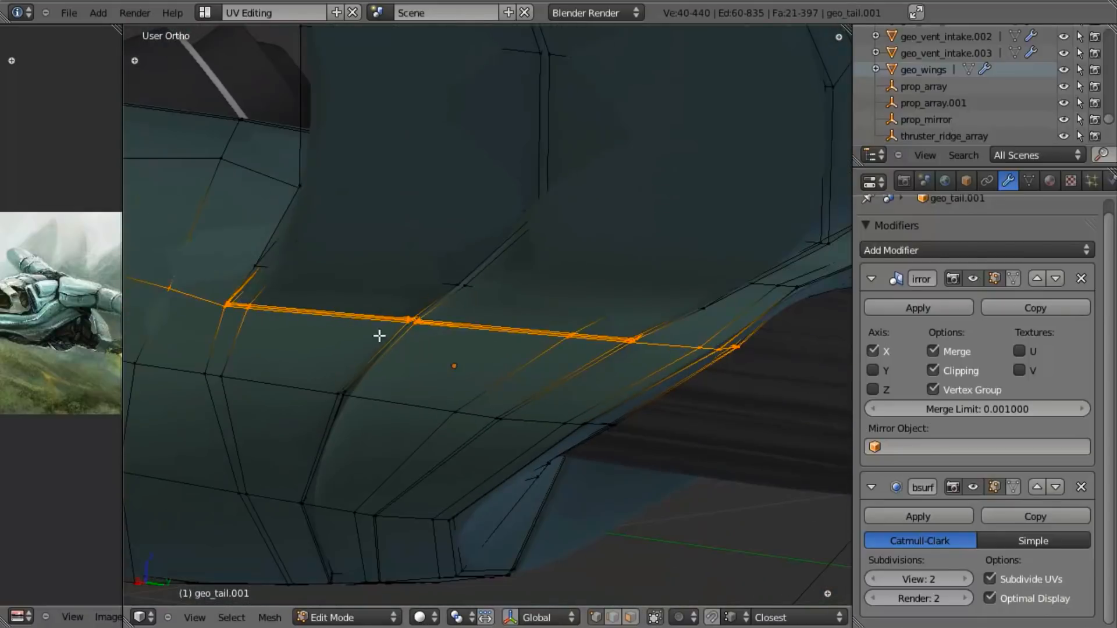
{"action": "key", "text": "z"}
{"action": "key", "text": "b"}
{"action": "left_click_drag", "start_coordinate": [153, 227], "coordinate": [297, 369]}
{"action": "middle_click_drag", "start_coordinate": [280, 359], "coordinate": [282, 360]}
{"action": "key", "text": "z"}
{"action": "mouse_move", "coordinate": [610, 385]}
{"action": "middle_mouse_down"}
{"action": "mouse_move", "coordinate": [521, 331]}
{"action": "mouse_move", "coordinate": [559, 348]}
{"action": "middle_mouse_up"}
{"action": "scroll", "coordinate": [521, 331], "scroll_direction": "up", "scroll_amount": 2}
{"action": "key", "text": "g"}
{"action": "key", "text": "x"}
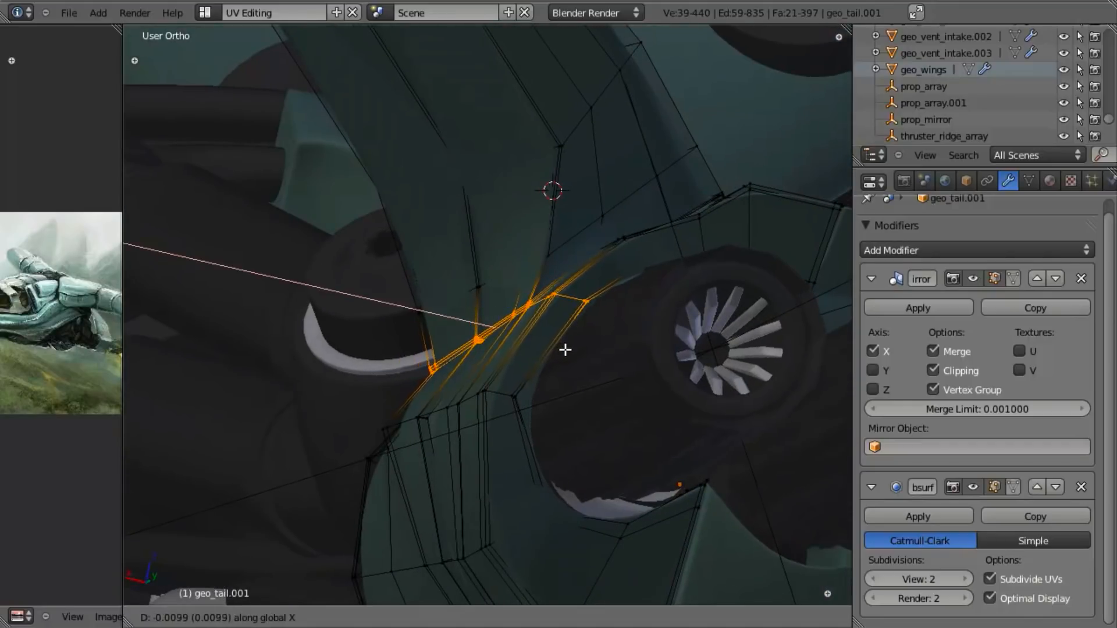
{"action": "left_click", "coordinate": [567, 350]}
Select the tail's side rim vertices below that corner, leaving out those farther forward, and move them along the X axis.
{"action": "key", "text": "z"}
{"action": "key", "text": "a"}
{"action": "key", "text": "b"}
{"action": "left_click_drag", "start_coordinate": [317, 386], "coordinate": [546, 506]}
{"action": "key", "text": "z"}
{"action": "key", "text": "KP_Decimal"}
{"action": "key", "text": "z"}
{"action": "key", "text": "b"}
{"action": "middle_click_drag", "start_coordinate": [311, 292], "coordinate": [99, 470]}
{"action": "scroll", "coordinate": [213, 346], "scroll_direction": "down", "scroll_amount": 4}
{"action": "key", "text": "z"}
{"action": "mouse_move", "coordinate": [406, 450]}
{"action": "middle_mouse_down"}
{"action": "mouse_move", "coordinate": [428, 341]}
{"action": "mouse_move", "coordinate": [516, 351]}
{"action": "middle_mouse_up"}
{"action": "key", "text": "g"}
{"action": "key", "text": "x"}
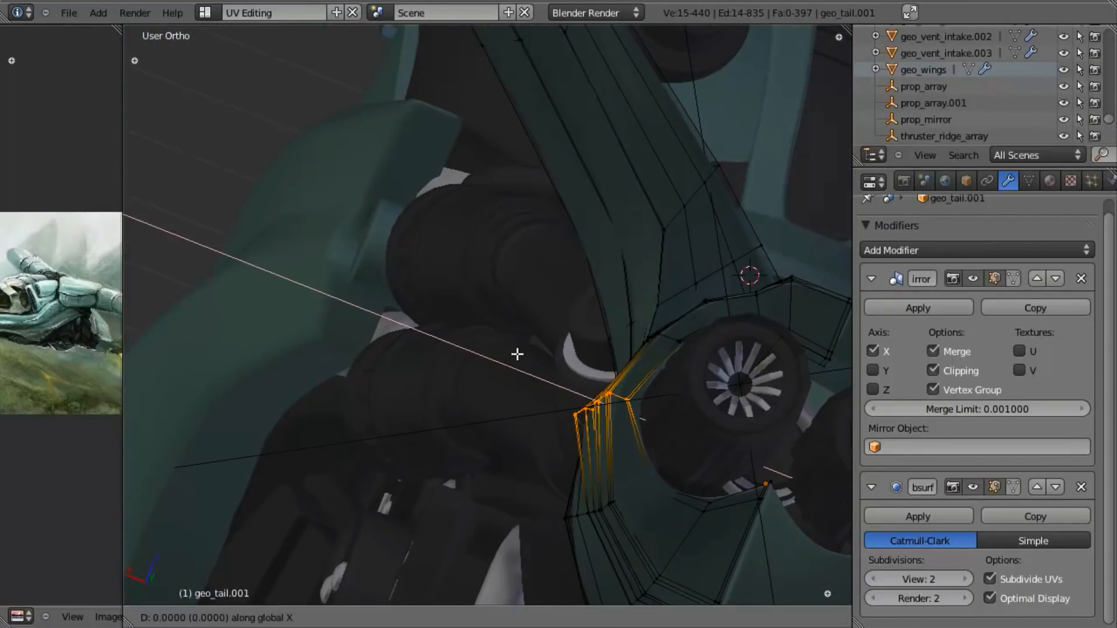
{"action": "left_click", "coordinate": [524, 358]}
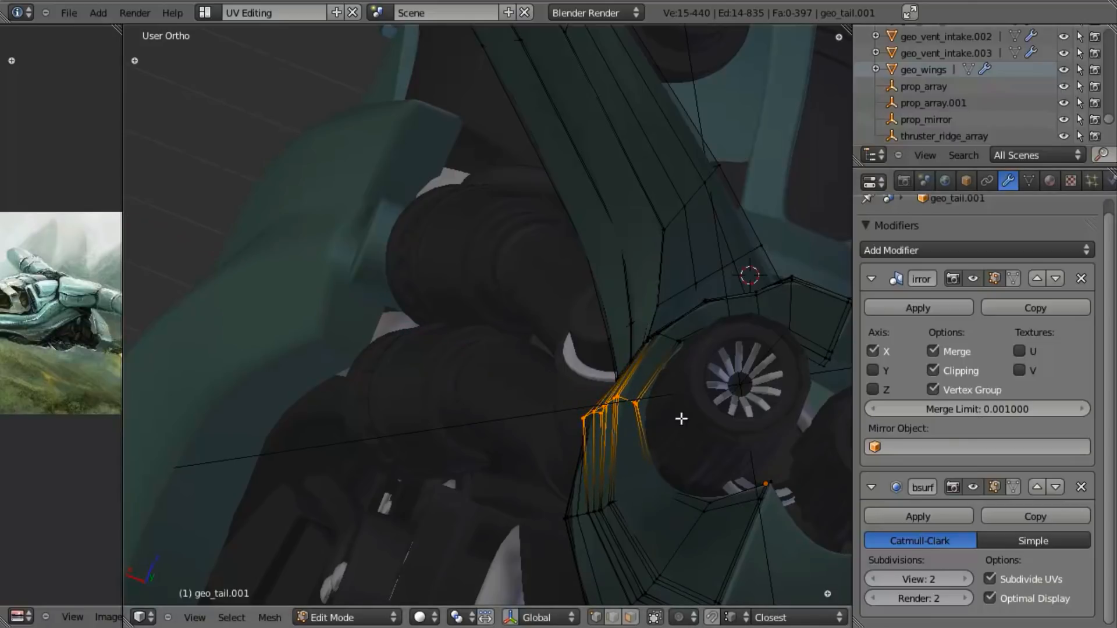
Select the upper rim's centre vertices between the two nozzles and move them down along the Z axis.
{"action": "mouse_move", "coordinate": [741, 411]}
{"action": "middle_mouse_down"}
{"action": "mouse_move", "coordinate": [483, 314]}
{"action": "mouse_move", "coordinate": [386, 441]}
{"action": "middle_mouse_up"}
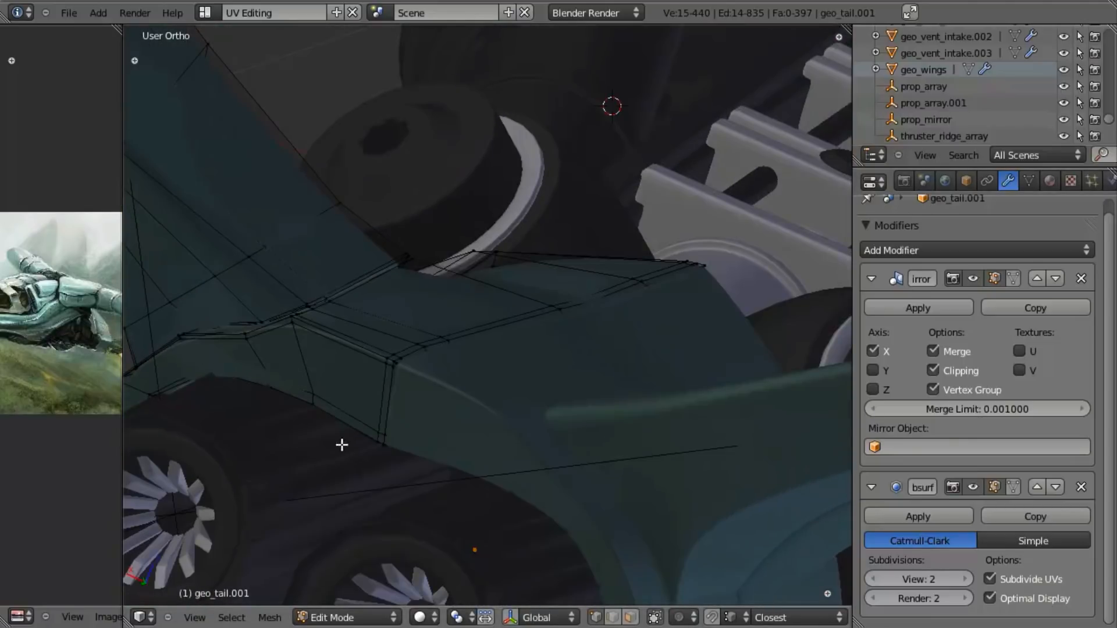
{"action": "key", "text": "a"}
{"action": "key", "text": "z"}
{"action": "key", "text": "b"}
{"action": "middle_click_drag", "start_coordinate": [431, 494], "coordinate": [494, 479]}
{"action": "key", "text": "z"}
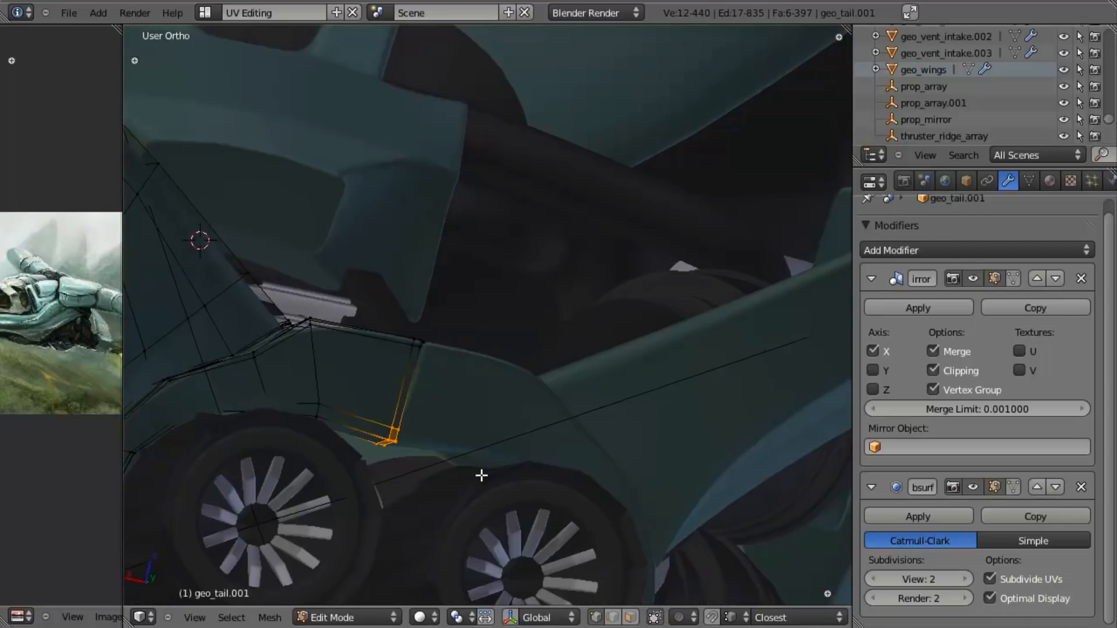
{"action": "key", "text": "g"}
{"action": "key", "text": "z"}
{"action": "left_click", "coordinate": [474, 539]}
{"action": "middle_click_drag", "start_coordinate": [474, 539], "coordinate": [493, 385]}
Select the upper inner rim vertices beside the centre point and adjust them along the Z axis to follow the nozzle.
{"action": "key", "text": "z"}
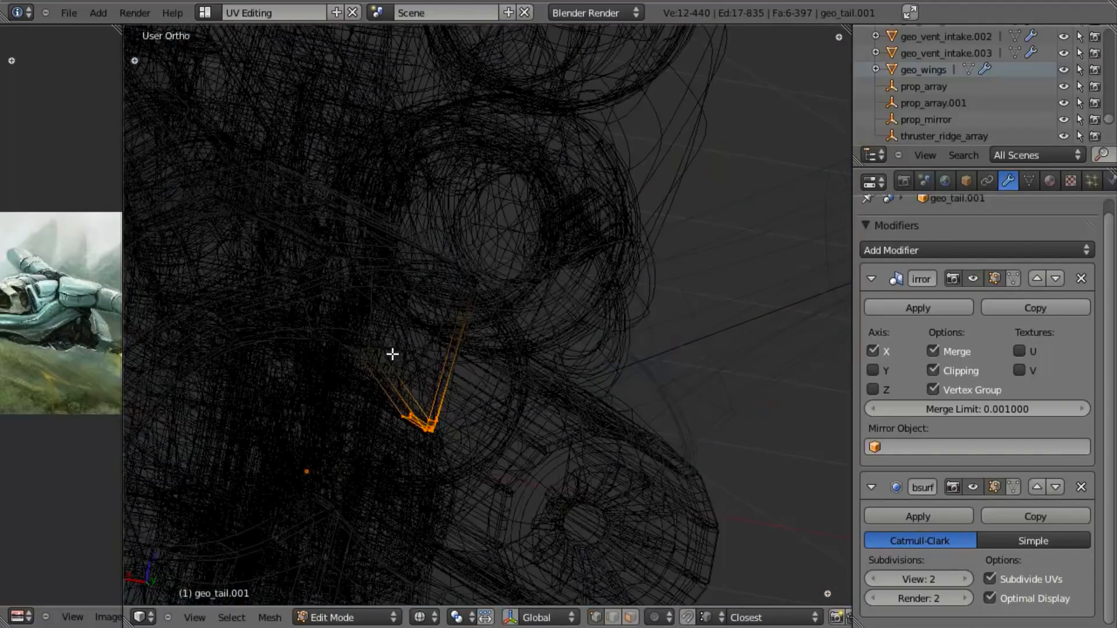
{"action": "key", "text": "z"}
{"action": "key", "text": "g"}
{"action": "key", "text": "z"}
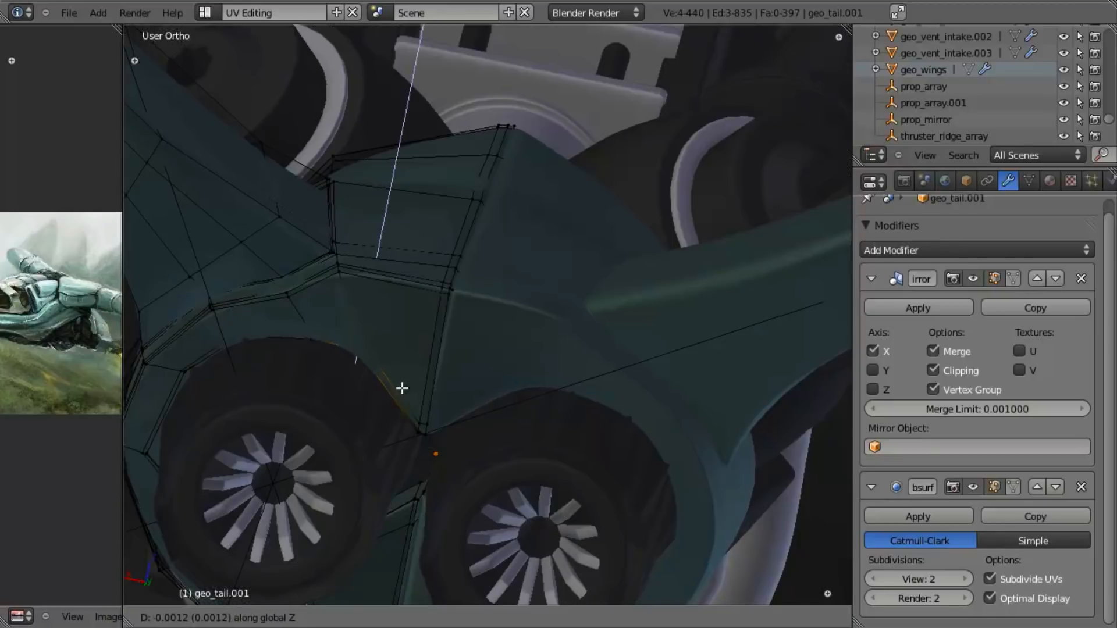
{"action": "left_click", "coordinate": [416, 408]}
{"action": "key", "text": "g"}
{"action": "key", "text": "z"}
{"action": "left_click", "coordinate": [434, 418]}
Refine the vertex selection on the upper inner rim and move it along the Z axis once more.
{"action": "mouse_move", "coordinate": [434, 418]}
{"action": "middle_mouse_down"}
{"action": "mouse_move", "coordinate": [330, 338]}
{"action": "mouse_move", "coordinate": [296, 328]}
{"action": "mouse_move", "coordinate": [381, 404]}
{"action": "mouse_move", "coordinate": [409, 296]}
{"action": "mouse_move", "coordinate": [395, 250]}
{"action": "middle_mouse_up"}
{"action": "key", "text": "z"}
{"action": "key", "text": "z"}
{"action": "key", "text": "z"}
{"action": "key", "text": "z"}
{"action": "key", "text": "z"}
{"action": "key", "text": "b"}
{"action": "middle_click_drag", "start_coordinate": [368, 289], "coordinate": [409, 331]}
{"action": "key", "text": "z"}
{"action": "key", "text": "g"}
{"action": "key", "text": "z"}
{"action": "left_click", "coordinate": [415, 327]}
Select the lower rim's centre peak between the nozzles and raise it along the Z axis.
{"action": "middle_click_drag", "start_coordinate": [463, 402], "coordinate": [495, 243]}
{"action": "key", "text": "a"}
{"action": "key", "text": "z"}
{"action": "key", "text": "b"}
{"action": "left_click_drag", "start_coordinate": [516, 390], "coordinate": [548, 439]}
{"action": "key", "text": "z"}
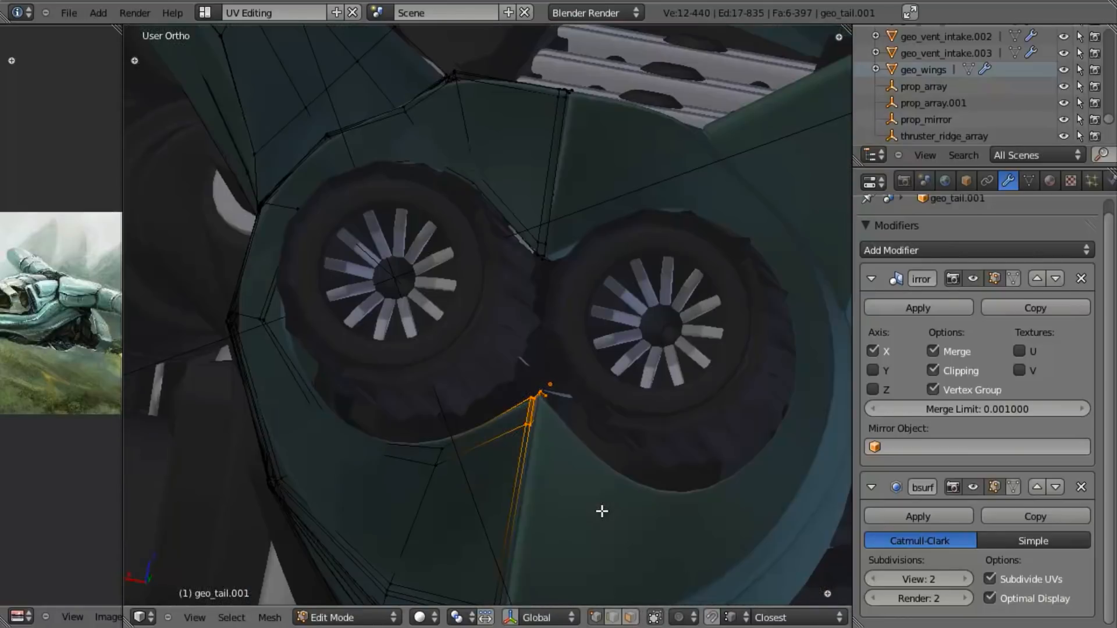
{"action": "key", "text": "g"}
{"action": "key", "text": "z"}
{"action": "left_click", "coordinate": [599, 484]}
Select the lower inner rim vertices beside the centre peak and raise them along the Z axis towards the nozzle.
{"action": "key", "text": "z"}
{"action": "key", "text": "a"}
{"action": "key", "text": "b"}
{"action": "left_click_drag", "start_coordinate": [417, 431], "coordinate": [484, 494]}
{"action": "key", "text": "z"}
{"action": "key", "text": "g"}
{"action": "key", "text": "z"}
{"action": "left_click", "coordinate": [491, 471]}
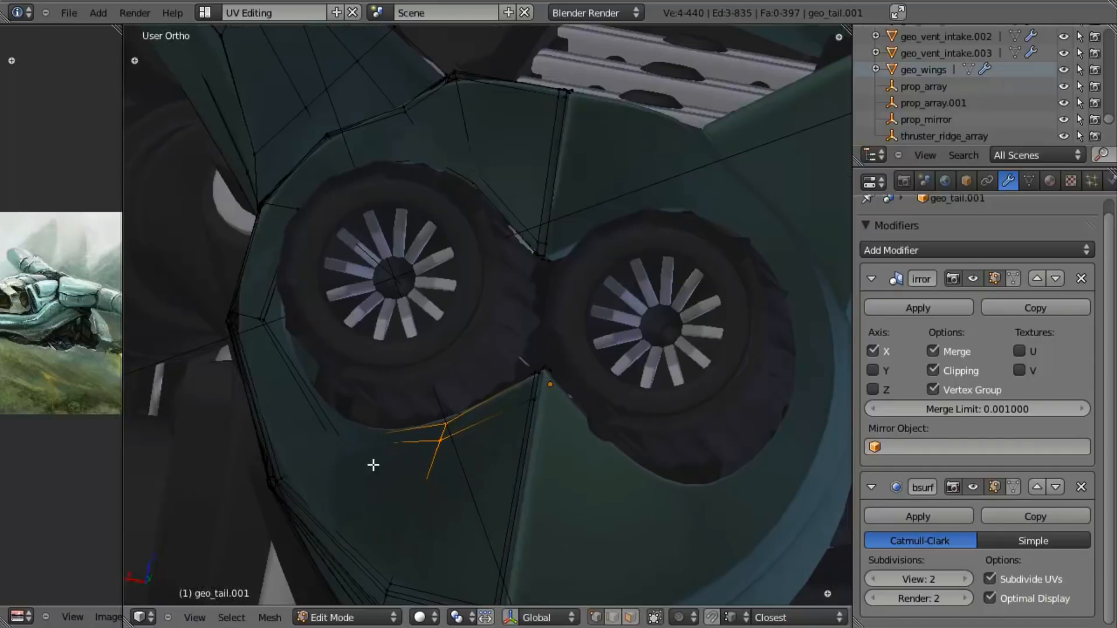
Select the lower inner rim vertices farther out from the centre and raise them along the Z axis.
{"action": "key", "text": "z"}
{"action": "key", "text": "a"}
{"action": "left_click_drag", "start_coordinate": [355, 445], "coordinate": [407, 471]}
{"action": "key", "text": "z"}
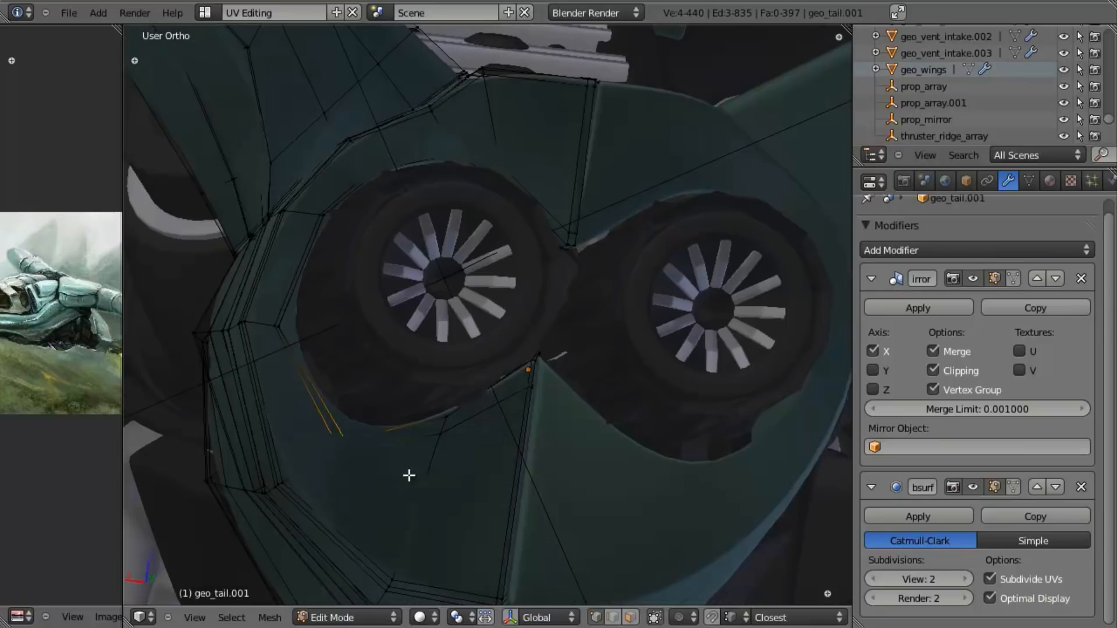
{"action": "key", "text": "g"}
{"action": "key", "text": "z"}
{"action": "left_click", "coordinate": [419, 454]}
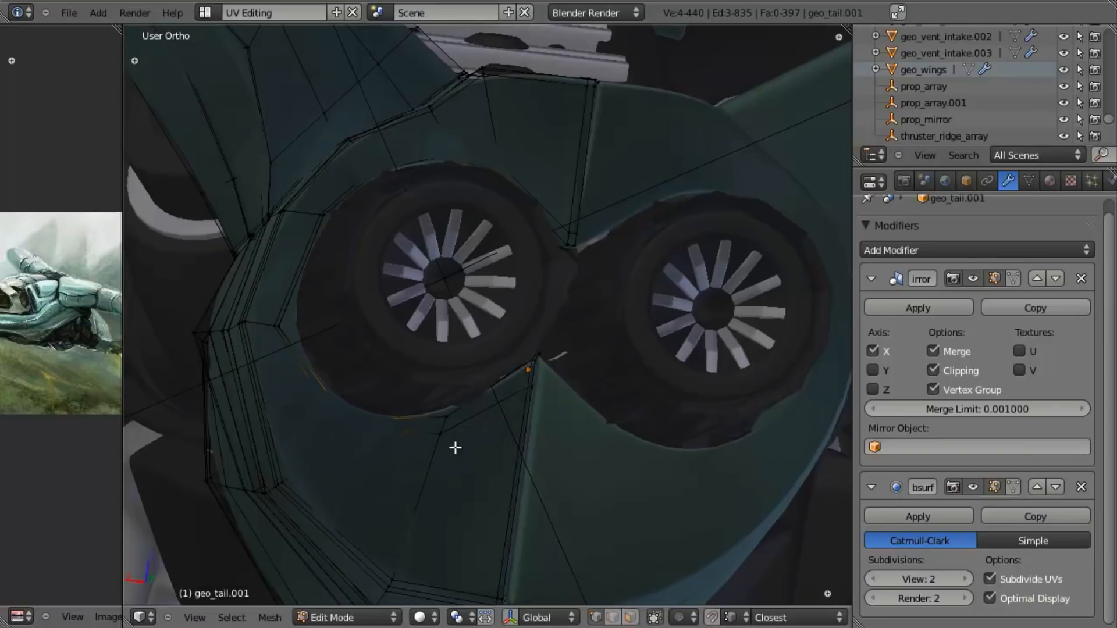
Reselect the lower rim vertices beside the centre peak and lower them slightly along the Z axis.
{"action": "key", "text": "z"}
{"action": "key", "text": "a"}
{"action": "key", "text": "b"}
{"action": "left_click_drag", "start_coordinate": [418, 374], "coordinate": [473, 459]}
{"action": "key", "text": "z"}
{"action": "key", "text": "g"}
{"action": "key", "text": "z"}
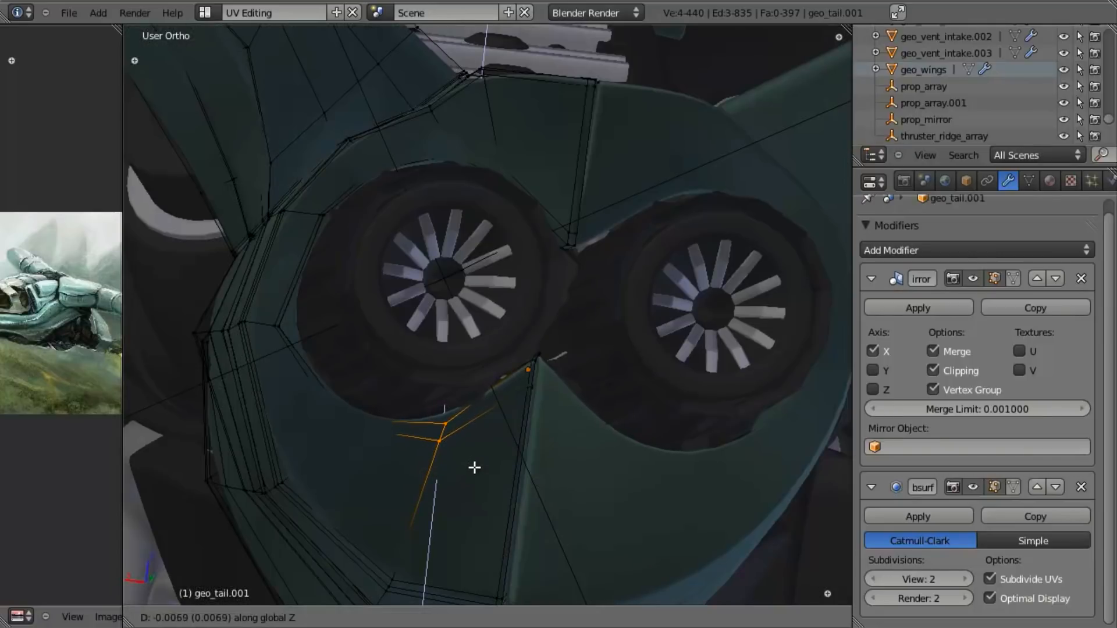
{"action": "left_click", "coordinate": [475, 468]}
Check the opening outside Edit Mode, then select the inner rim vertices above the nozzle and adjust them along the Z axis.
{"action": "key", "text": "Tab"}
{"action": "scroll", "coordinate": [514, 439], "scroll_direction": "down", "scroll_amount": 3}
{"action": "middle_click_drag", "start_coordinate": [458, 370], "coordinate": [463, 355]}
{"action": "scroll", "coordinate": [464, 353], "scroll_direction": "up", "scroll_amount": 3}
{"action": "mouse_move", "coordinate": [485, 278]}
{"action": "middle_mouse_down"}
{"action": "mouse_move", "coordinate": [516, 321]}
{"action": "mouse_move", "coordinate": [498, 302]}
{"action": "middle_mouse_up"}
{"action": "scroll", "coordinate": [516, 322], "scroll_direction": "down", "scroll_amount": 2}
{"action": "key", "text": "Tab"}
{"action": "scroll", "coordinate": [438, 234], "scroll_direction": "up", "scroll_amount": 3}
{"action": "key", "text": "z"}
{"action": "key", "text": "b"}
{"action": "left_click_drag", "start_coordinate": [322, 201], "coordinate": [428, 284]}
{"action": "key", "text": "z"}
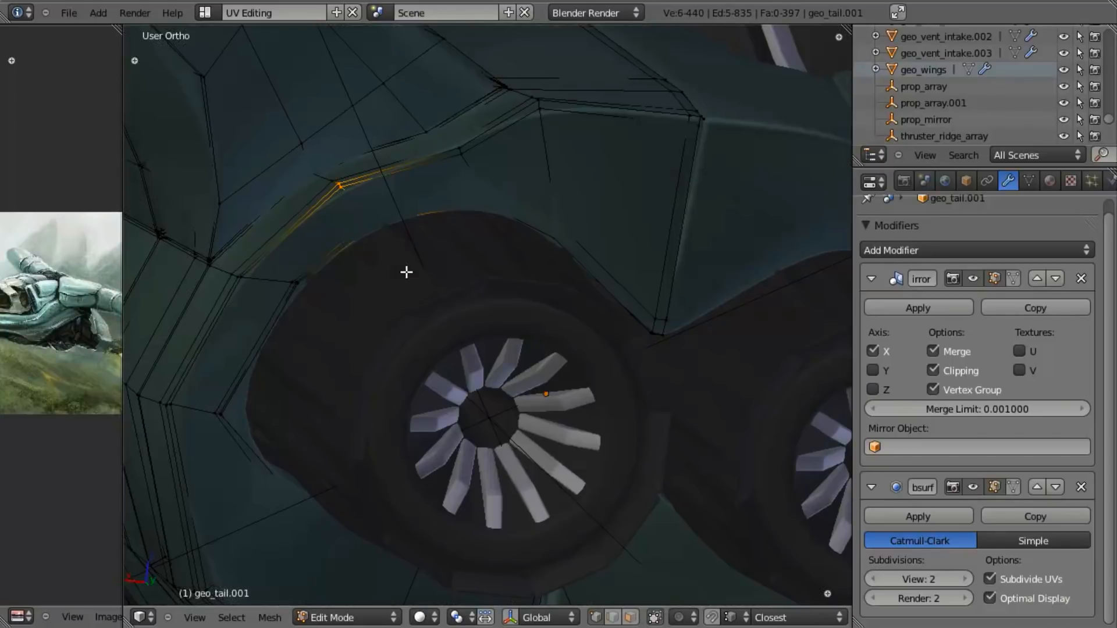
{"action": "key", "text": "z"}
{"action": "key", "text": "b"}
{"action": "middle_click_drag", "start_coordinate": [347, 203], "coordinate": [348, 204]}
{"action": "key", "text": "z"}
{"action": "key", "text": "g"}
{"action": "key", "text": "z"}
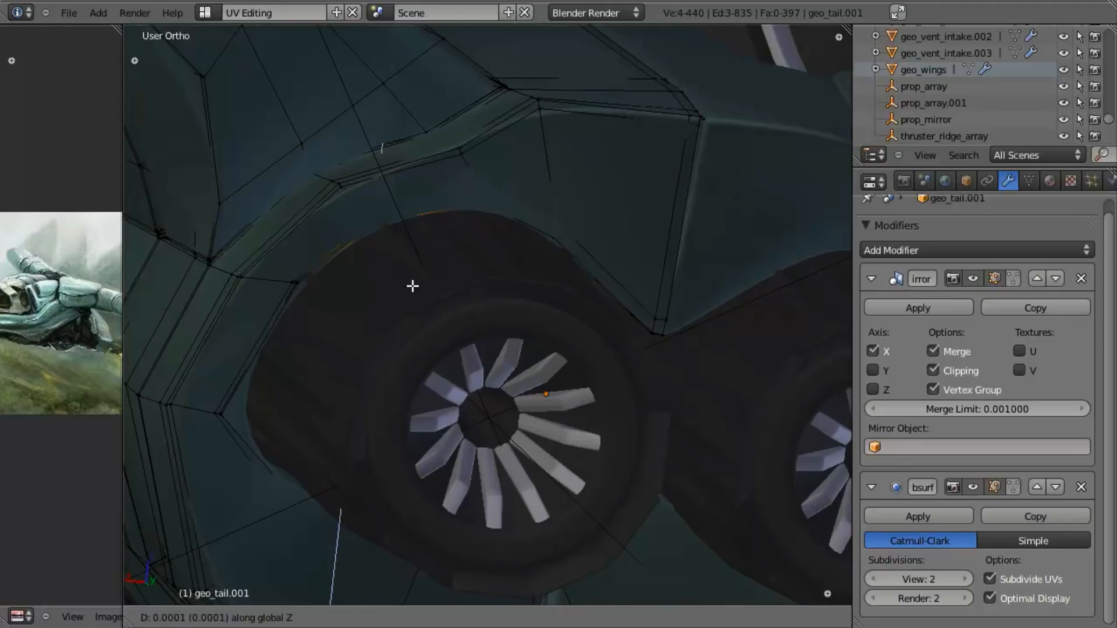
{"action": "left_click", "coordinate": [414, 279]}
Select the inner rim vertices at the opening's upper side corner and move them along the X and Z axes.
{"action": "key", "text": "a"}
{"action": "key", "text": "z"}
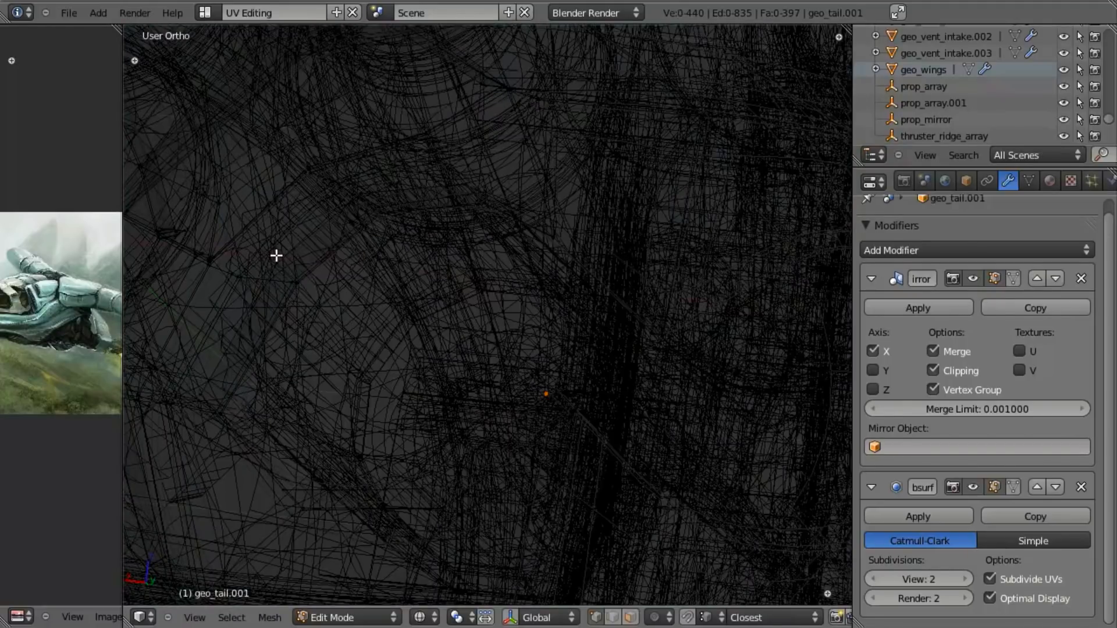
{"action": "key", "text": "z"}
{"action": "key", "text": "g"}
{"action": "key", "text": "x"}
{"action": "left_click", "coordinate": [298, 282]}
{"action": "key", "text": "g"}
{"action": "key", "text": "z"}
{"action": "left_click", "coordinate": [300, 275]}
In right side view, select the rim vertices along the slanted edge where it crosses the nozzle's upper part and nudge them.
{"action": "key", "text": "Tab"}
{"action": "scroll", "coordinate": [375, 362], "scroll_direction": "down", "scroll_amount": 4}
{"action": "middle_click_drag", "start_coordinate": [375, 362], "coordinate": [441, 275]}
{"action": "key", "text": "KP_3"}
{"action": "key", "text": "Tab"}
{"action": "scroll", "coordinate": [613, 304], "scroll_direction": "up", "scroll_amount": 5}
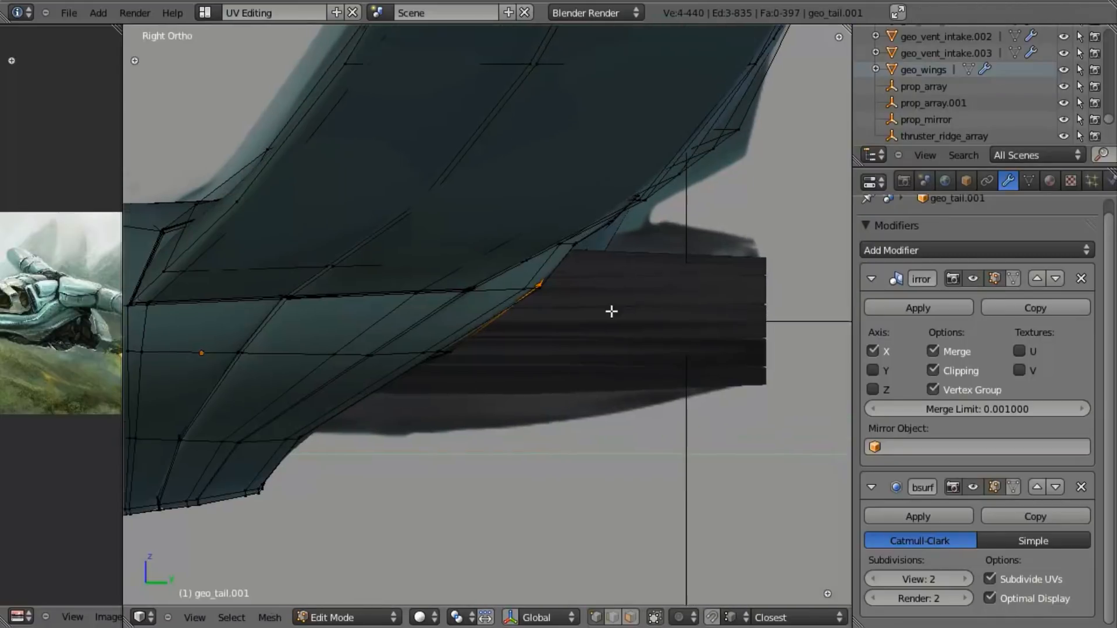
{"action": "key", "text": "z"}
{"action": "key", "text": "b"}
{"action": "left_click_drag", "start_coordinate": [481, 344], "coordinate": [579, 419]}
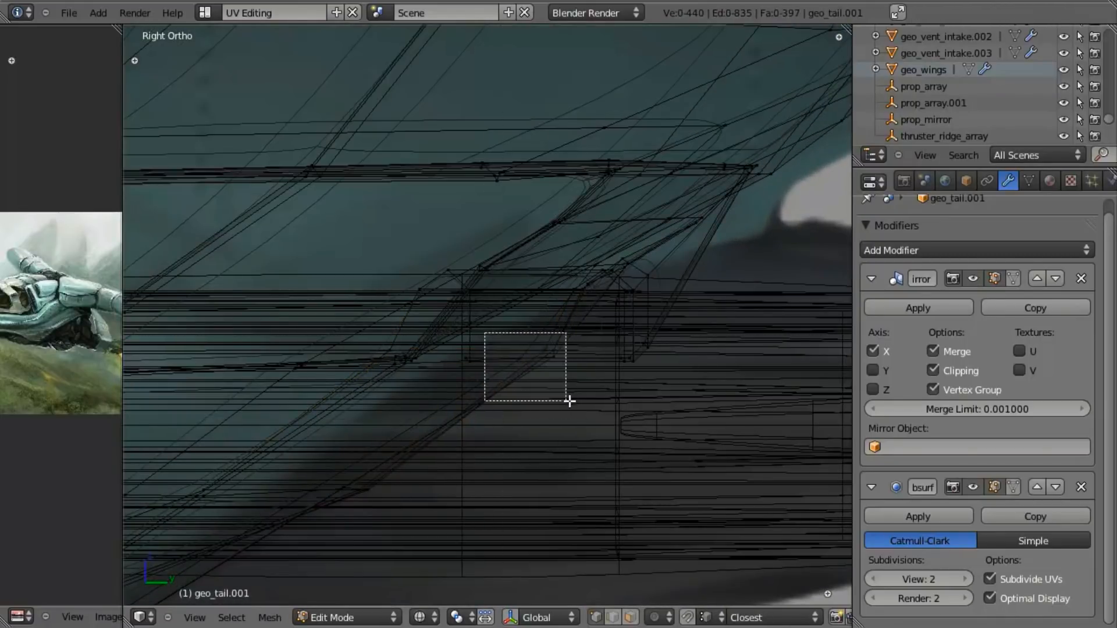
{"action": "key", "text": "z"}
{"action": "key", "text": "g"}
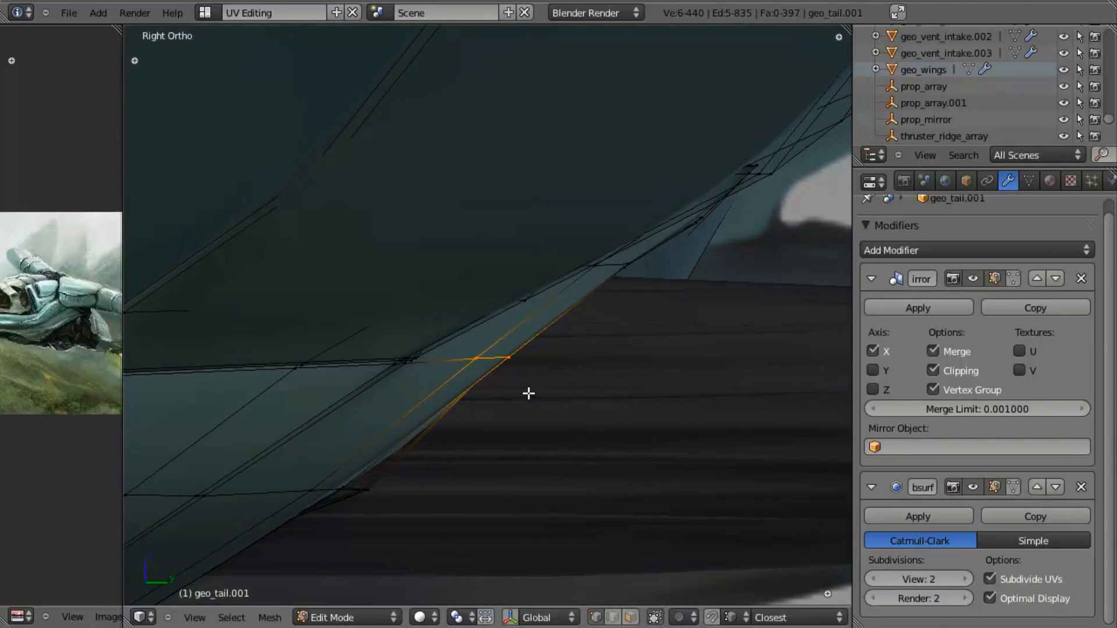
{"action": "left_click", "coordinate": [530, 393]}
Select the next lower group of rim vertices on the slanted edge and move them along the Y axis.
{"action": "key", "text": "z"}
{"action": "scroll", "coordinate": [412, 457], "scroll_direction": "down", "scroll_amount": 3}
{"action": "left_click_drag", "start_coordinate": [379, 395], "coordinate": [511, 500]}
{"action": "key", "text": "z"}
{"action": "key", "text": "g"}
{"action": "key", "text": "y"}
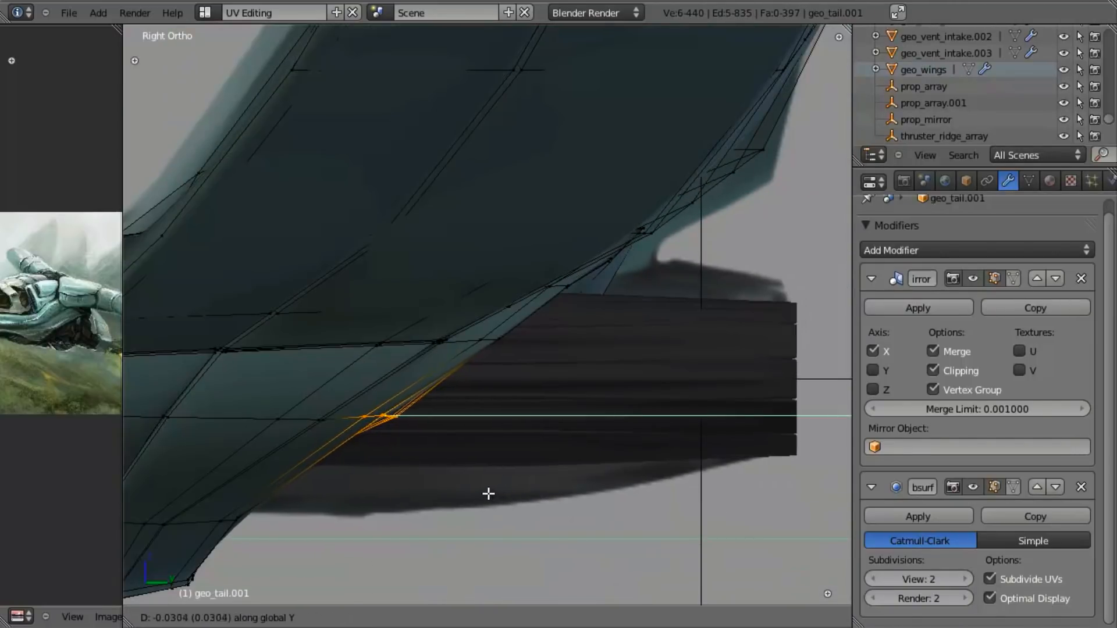
{"action": "left_click", "coordinate": [485, 493]}
Select the vertices near the slanted edge just above the tail's underside and move them along the Y axis.
{"action": "middle_click_drag", "start_coordinate": [484, 432], "coordinate": [641, 311], "text": "shift"}
{"action": "key", "text": "z"}
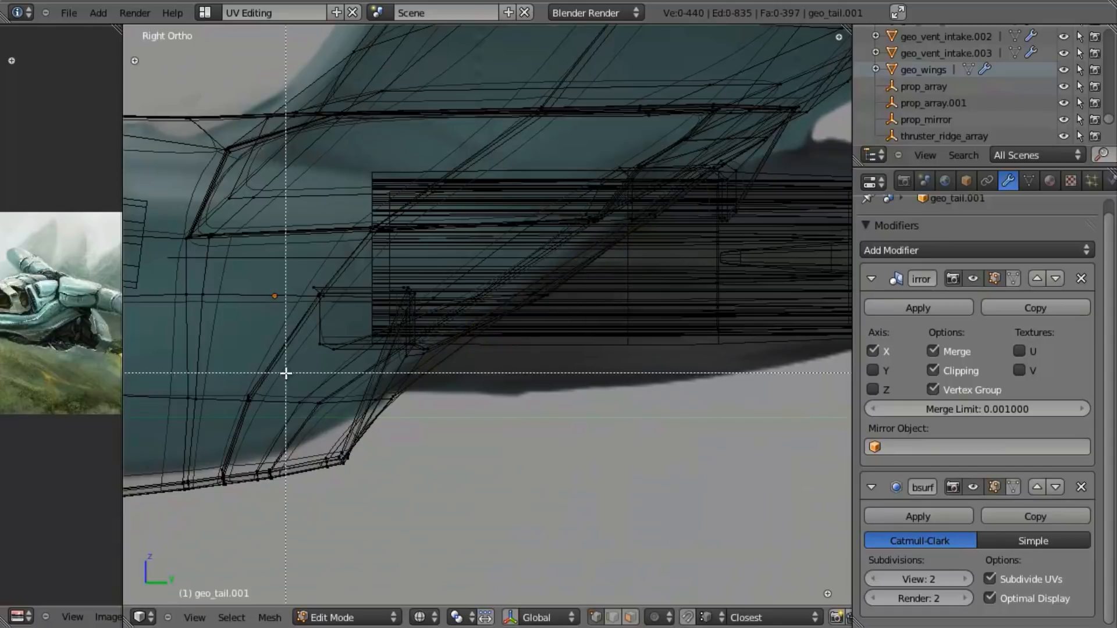
{"action": "key", "text": "z"}
{"action": "key", "text": "g"}
{"action": "key", "text": "y"}
{"action": "left_click", "coordinate": [342, 422]}
Select the end vertices of that edge on the tail's underside and move them slightly rearward.
{"action": "key", "text": "z"}
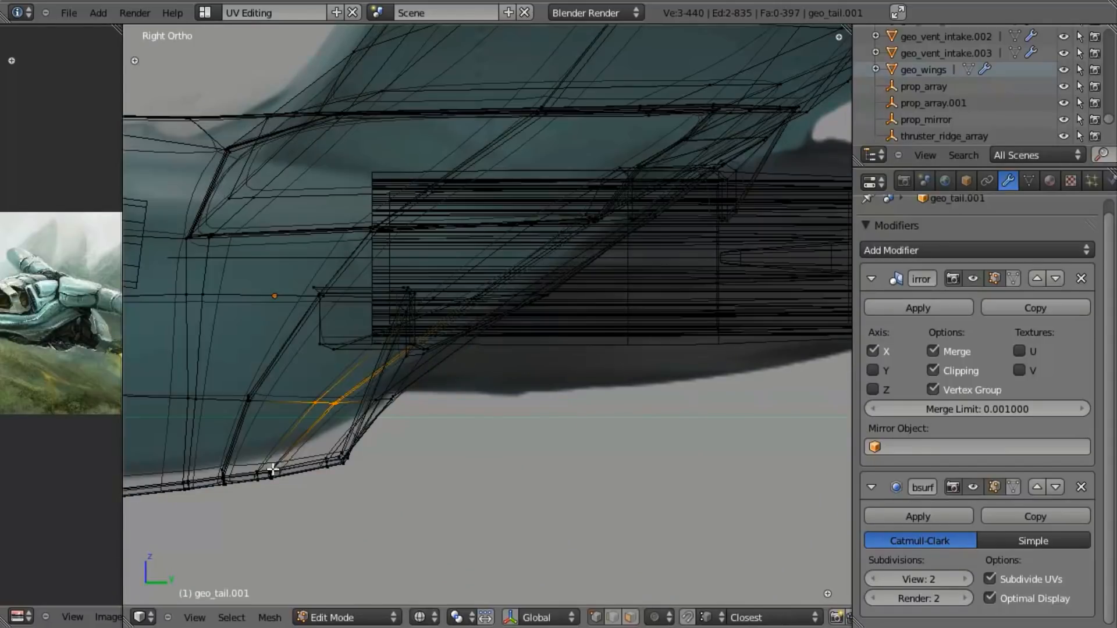
{"action": "key", "text": "b"}
{"action": "left_click_drag", "start_coordinate": [253, 459], "coordinate": [301, 510]}
{"action": "key", "text": "z"}
{"action": "key", "text": "g"}
{"action": "left_click", "coordinate": [320, 517]}
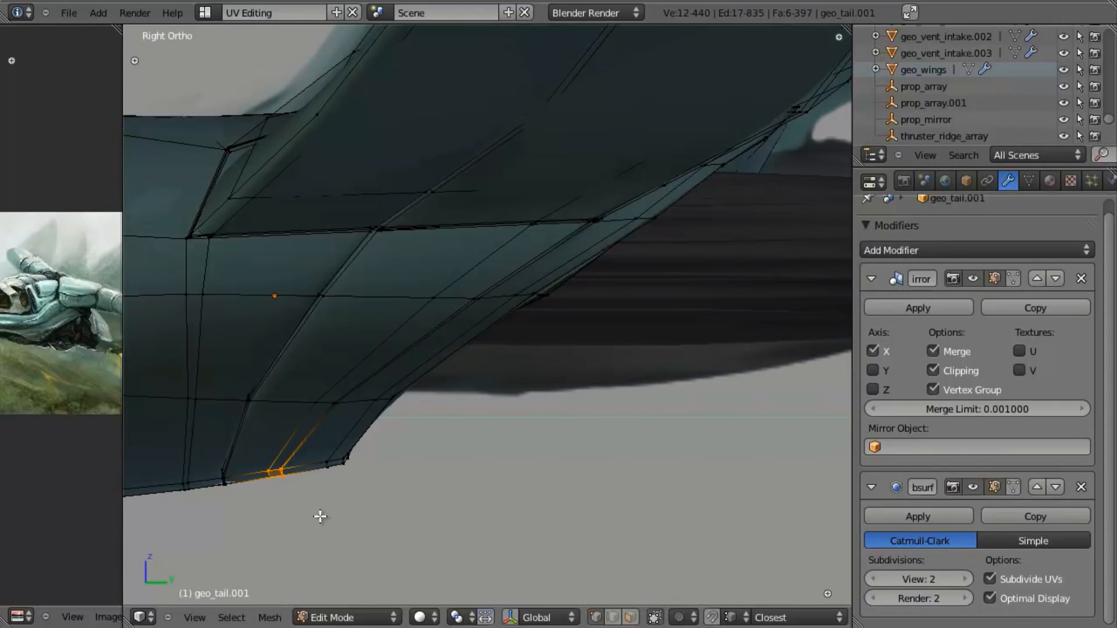
Select the inner rim vertices of the exhaust opening behind the slanted edge and move them along the Y axis.
{"action": "key", "text": "z"}
{"action": "scroll", "coordinate": [626, 333], "scroll_direction": "up", "scroll_amount": 5}
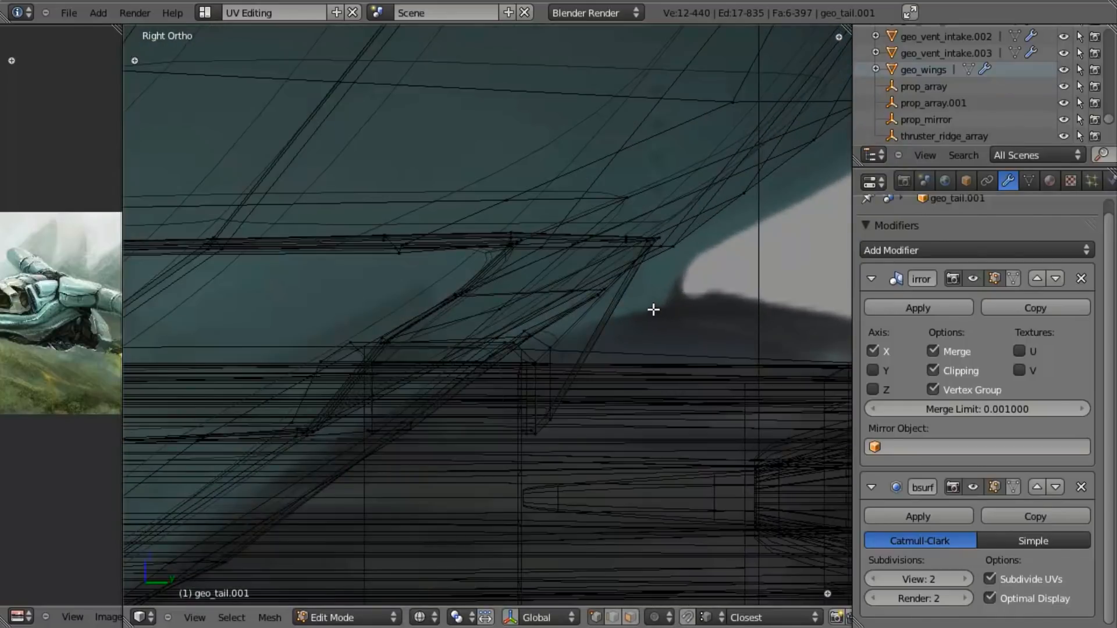
{"action": "key", "text": "z"}
{"action": "middle_click_drag", "start_coordinate": [633, 314], "coordinate": [508, 353]}
{"action": "middle_click_drag", "start_coordinate": [200, 401], "coordinate": [452, 374]}
{"action": "key", "text": "z"}
{"action": "key", "text": "b"}
{"action": "key", "text": "z"}
{"action": "key", "text": "g"}
{"action": "key", "text": "y"}
{"action": "left_click", "coordinate": [405, 353]}
In right side view, move the selected inner vertices on the upper slanted edge along the Y axis to follow the rim.
{"action": "key", "text": "KP_3"}
{"action": "middle_click_drag", "start_coordinate": [655, 392], "coordinate": [414, 337], "text": "shift"}
{"action": "middle_click_drag", "start_coordinate": [558, 331], "coordinate": [437, 377], "text": "shift"}
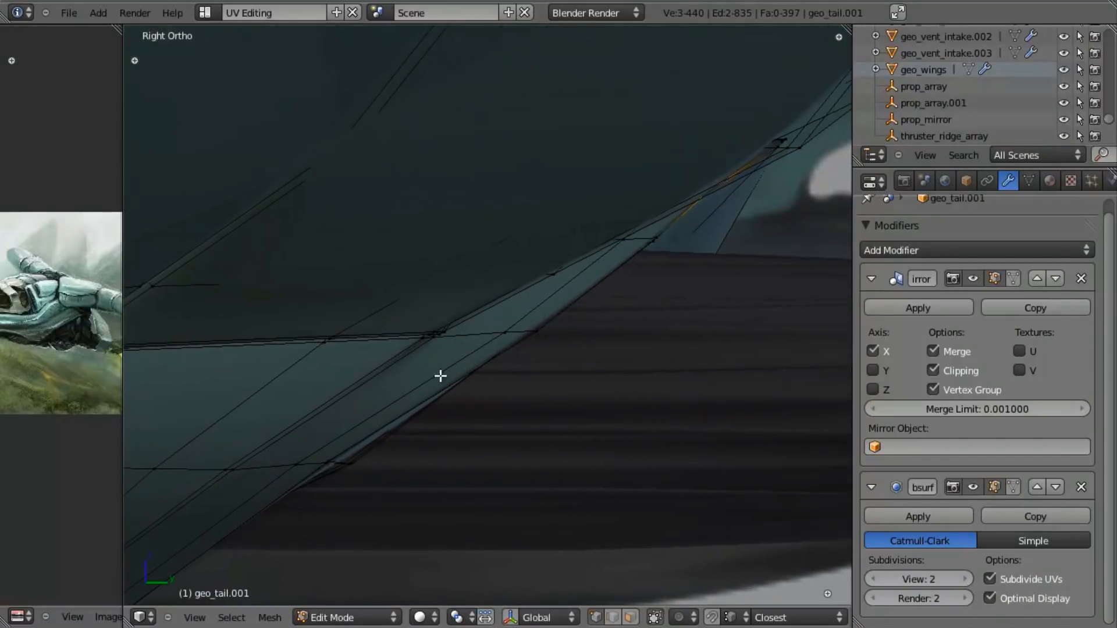
{"action": "key", "text": "z"}
{"action": "key", "text": "g"}
{"action": "key", "text": "y"}
{"action": "left_click", "coordinate": [698, 303]}
Select the protruding inner rim vertices beside the nozzle and move them forward along the Y axis by about 0.05.
{"action": "key", "text": "b"}
{"action": "left_click_drag", "start_coordinate": [616, 289], "coordinate": [716, 388]}
{"action": "key", "text": "z"}
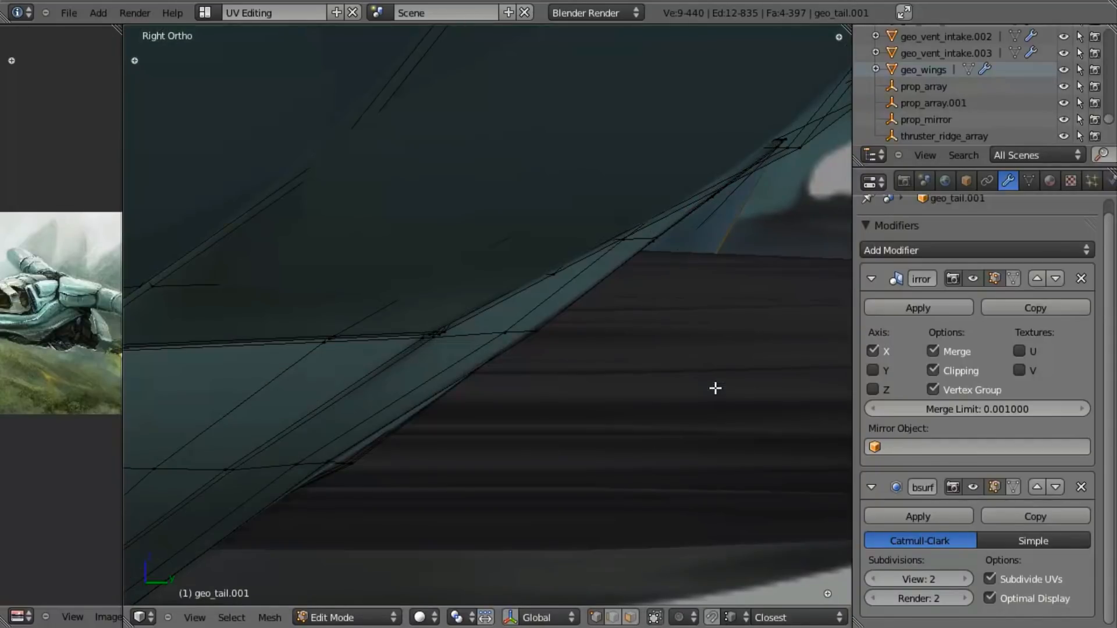
{"action": "key", "text": "z"}
{"action": "key", "text": "g"}
{"action": "key", "text": "y"}
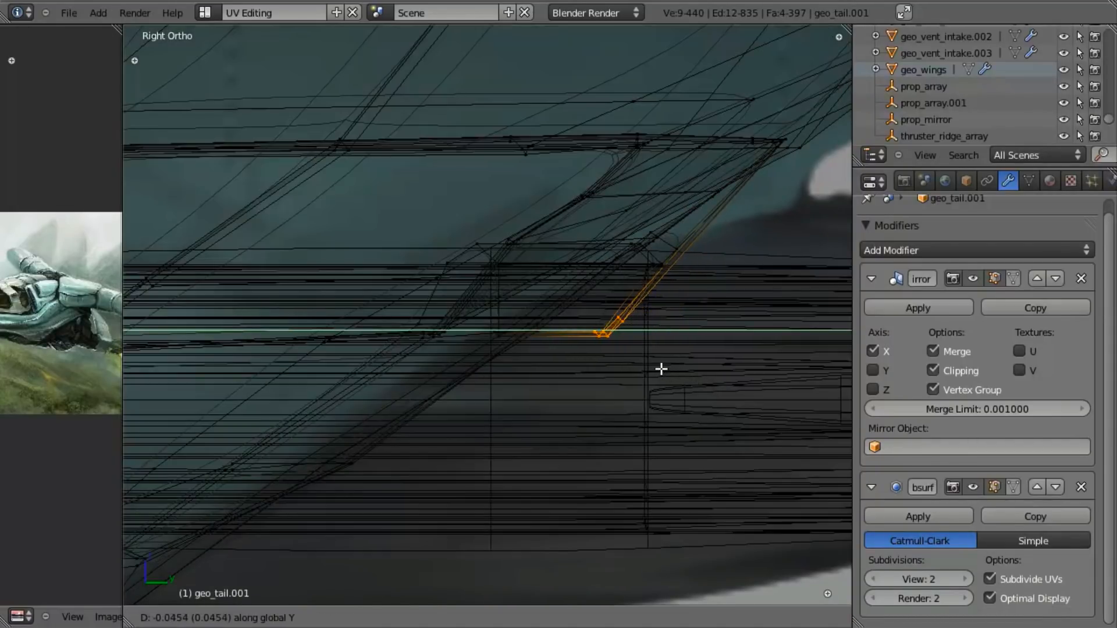
{"action": "left_click", "coordinate": [676, 314]}
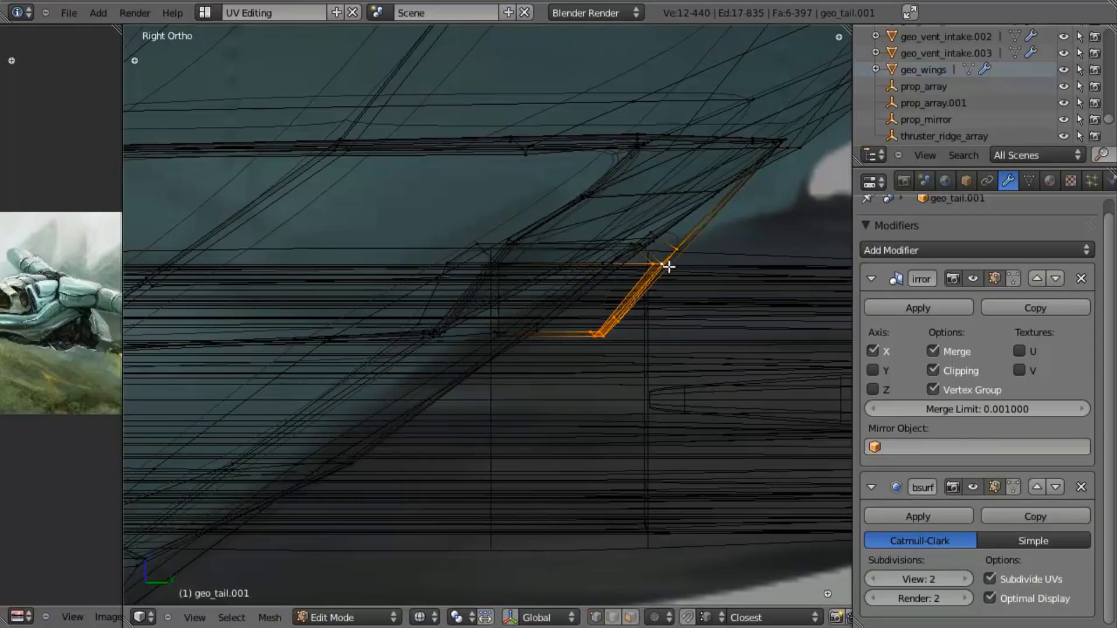
Add the inner vertices at the nozzle's top line to the selection and move the group forward along Y by about 0.04.
{"action": "key", "text": "g"}
{"action": "key", "text": "y"}
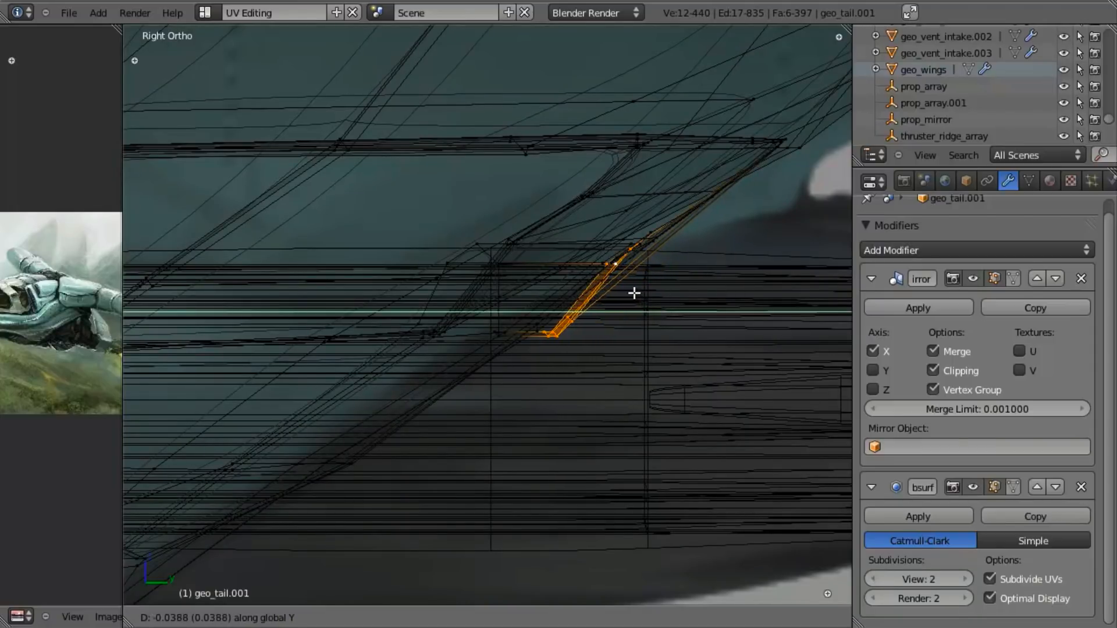
{"action": "left_click", "coordinate": [632, 292]}
{"action": "middle_click_drag", "start_coordinate": [625, 243], "coordinate": [437, 371]}
{"action": "key", "text": "Tab"}
{"action": "middle_click_drag", "start_coordinate": [507, 341], "coordinate": [592, 238]}
{"action": "key", "text": "Tab"}
{"action": "key", "text": "z"}
Select the inner rim vertices just above the nozzle and move them rearward along the Y axis onto the slanted edge.
{"action": "right_click", "coordinate": [515, 197]}
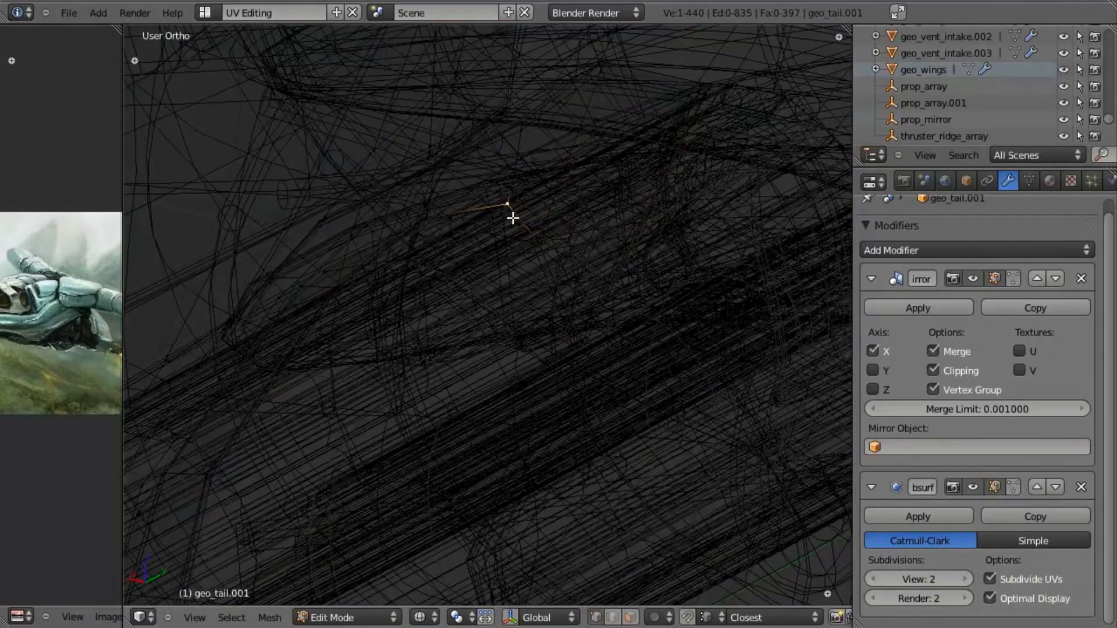
{"action": "key", "text": "KP_3"}
{"action": "middle_click_drag", "start_coordinate": [710, 457], "coordinate": [337, 347], "text": "shift"}
{"action": "middle_click_drag", "start_coordinate": [588, 376], "coordinate": [242, 301], "text": "shift"}
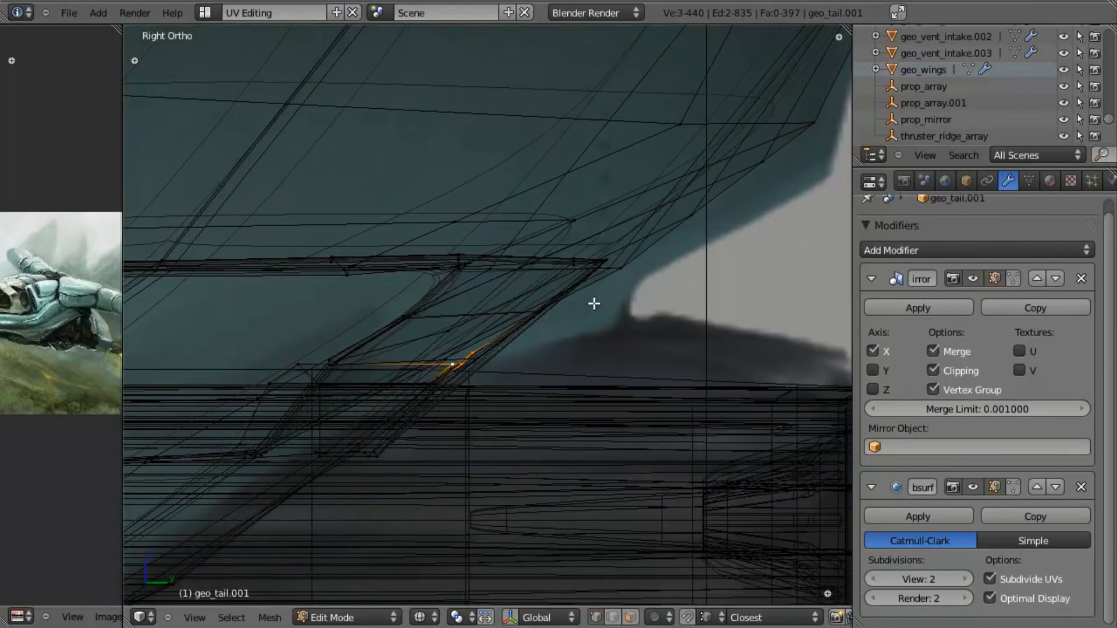
{"action": "key", "text": "g"}
{"action": "key", "text": "y"}
{"action": "left_click", "coordinate": [604, 308]}
Fine-tune the rim vertices at the nozzle's top line along Y, nudging the lower ones rearward by about 0.004.
{"action": "key", "text": "g"}
{"action": "key", "text": "y"}
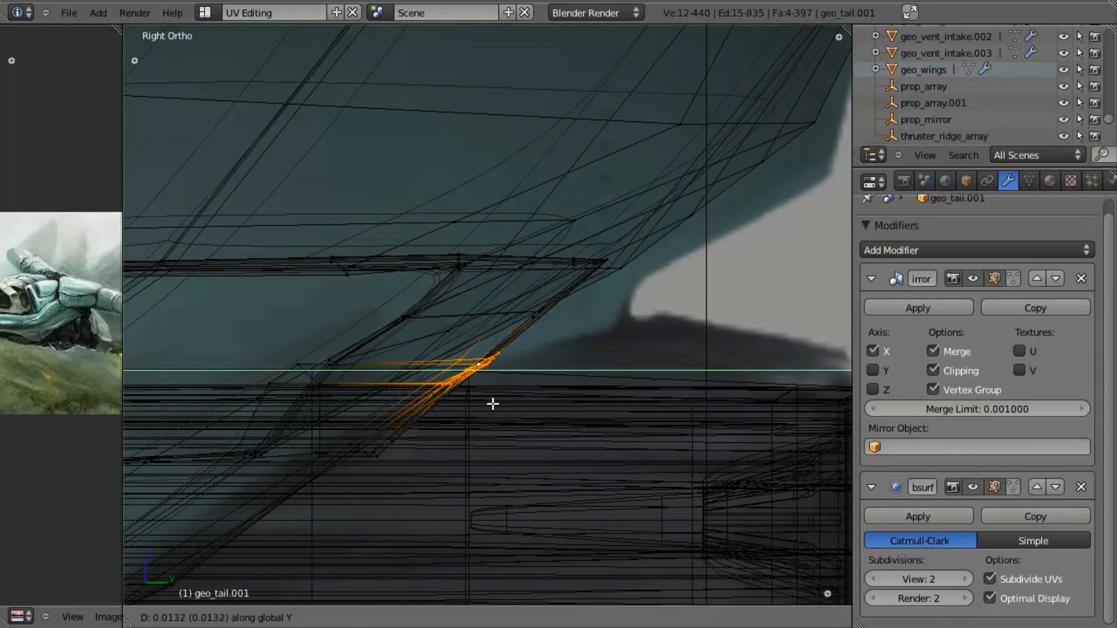
{"action": "key", "text": "y"}
{"action": "right_click", "coordinate": [555, 410]}
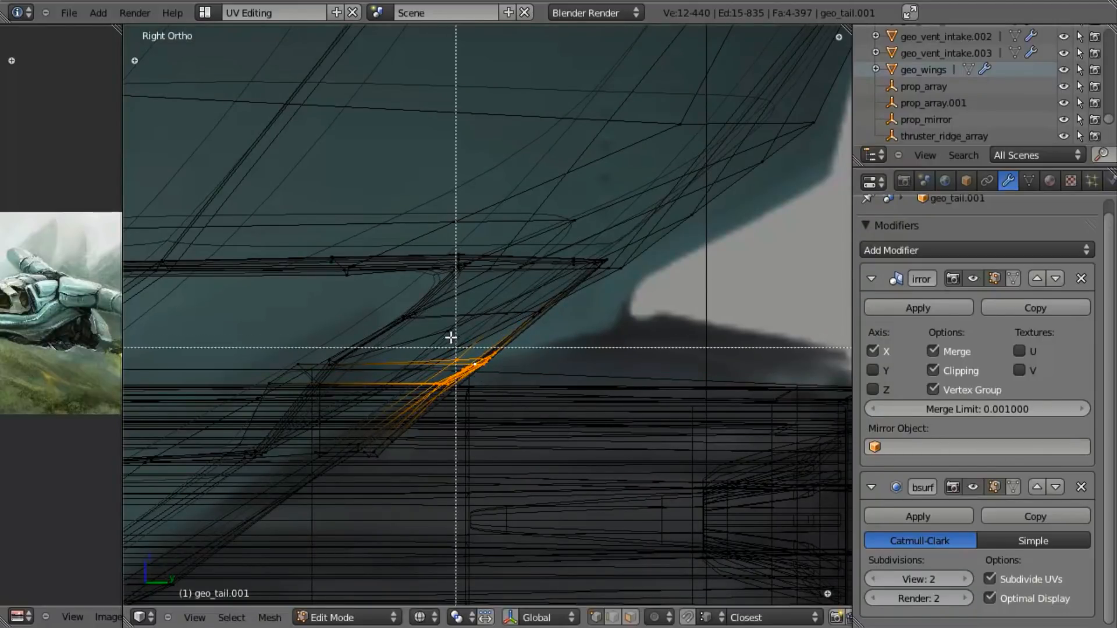
{"action": "middle_click_drag", "start_coordinate": [523, 370], "coordinate": [523, 370]}
{"action": "key", "text": "g"}
{"action": "key", "text": "y"}
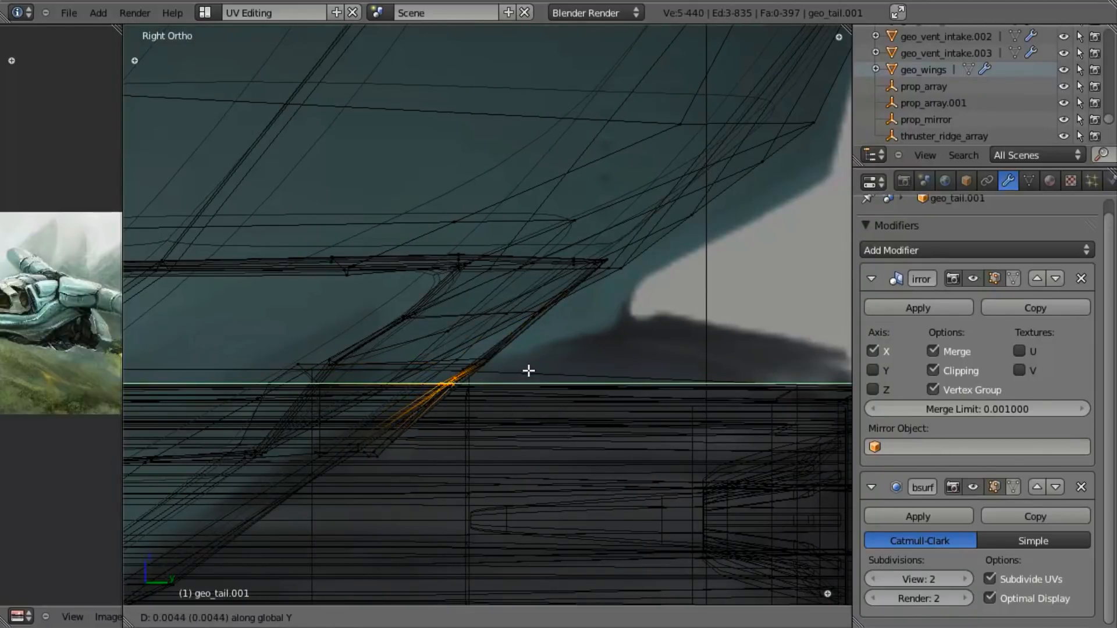
{"action": "left_click", "coordinate": [529, 371]}
Examine the smoothed tail shell around the exhaust opening, comparing the subdivided surface with its edit mesh.
{"action": "mouse_move", "coordinate": [658, 334]}
{"action": "middle_mouse_down"}
{"action": "mouse_move", "coordinate": [579, 324]}
{"action": "mouse_move", "coordinate": [496, 337]}
{"action": "mouse_move", "coordinate": [526, 341]}
{"action": "mouse_move", "coordinate": [496, 297]}
{"action": "mouse_move", "coordinate": [473, 295]}
{"action": "mouse_move", "coordinate": [450, 331]}
{"action": "middle_mouse_up"}
{"action": "key", "text": "z"}
{"action": "key", "text": "Tab"}
{"action": "scroll", "coordinate": [450, 330], "scroll_direction": "down", "scroll_amount": 7}
{"action": "middle_click_drag", "start_coordinate": [486, 394], "coordinate": [579, 378]}
{"action": "scroll", "coordinate": [542, 425], "scroll_direction": "up", "scroll_amount": 3}
{"action": "key", "text": "Tab"}
{"action": "key", "text": "a"}
{"action": "scroll", "coordinate": [582, 400], "scroll_direction": "up", "scroll_amount": 3}
{"action": "scroll", "coordinate": [585, 349], "scroll_direction": "down", "scroll_amount": 3}
{"action": "key", "text": "Tab"}
{"action": "middle_click_drag", "start_coordinate": [588, 330], "coordinate": [657, 359]}
{"action": "middle_click_drag", "start_coordinate": [413, 448], "coordinate": [491, 279], "text": "shift"}
{"action": "key", "text": "Tab"}
{"action": "scroll", "coordinate": [525, 307], "scroll_direction": "up", "scroll_amount": 2}
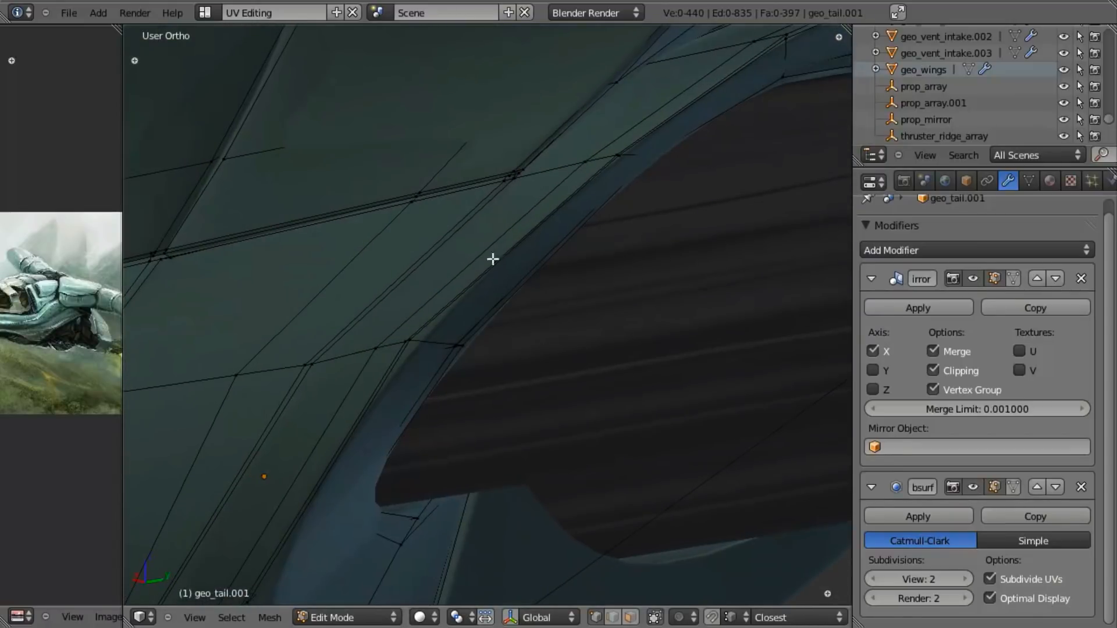
Delete the edge loop that runs beside the exhaust rim and up along the tail fin.
{"action": "right_click", "coordinate": [499, 196], "text": "alt"}
{"action": "middle_click_drag", "start_coordinate": [500, 196], "coordinate": [538, 387]}
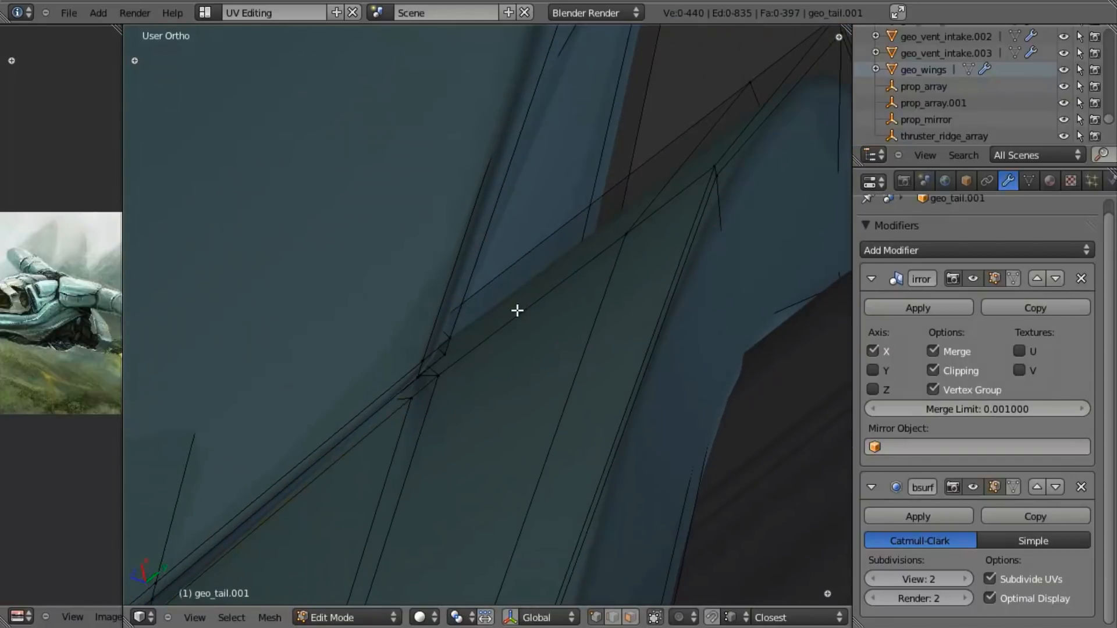
{"action": "key", "text": "Tab"}
{"action": "key", "text": "Tab"}
{"action": "middle_click_drag", "start_coordinate": [391, 435], "coordinate": [516, 386]}
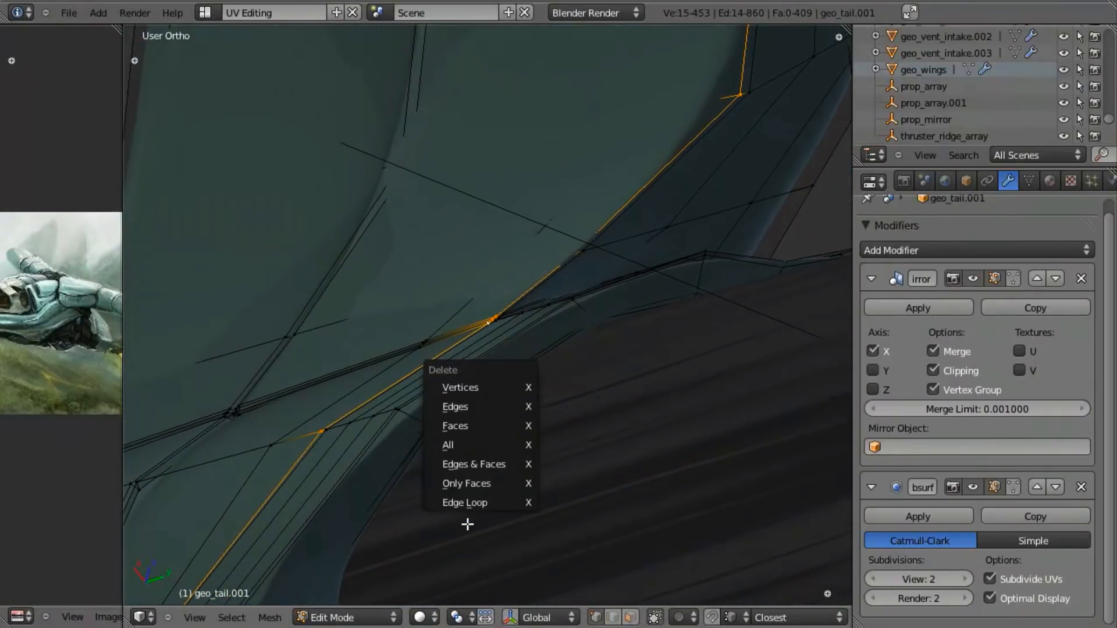
{"action": "left_click", "coordinate": [488, 491]}
{"action": "key", "text": "a"}
Add an edge loop along the fin's rear edge down to the exhaust rim, slid by about -0.68, and check the smoothed shell.
{"action": "middle_click_drag", "start_coordinate": [603, 322], "coordinate": [673, 106]}
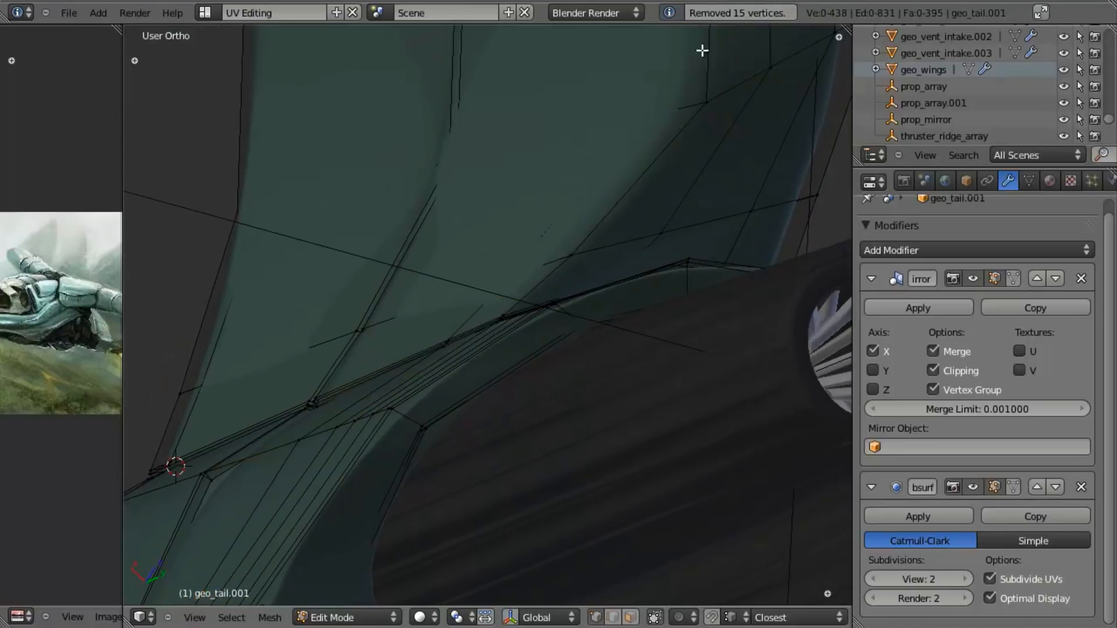
{"action": "left_click", "coordinate": [726, 80]}
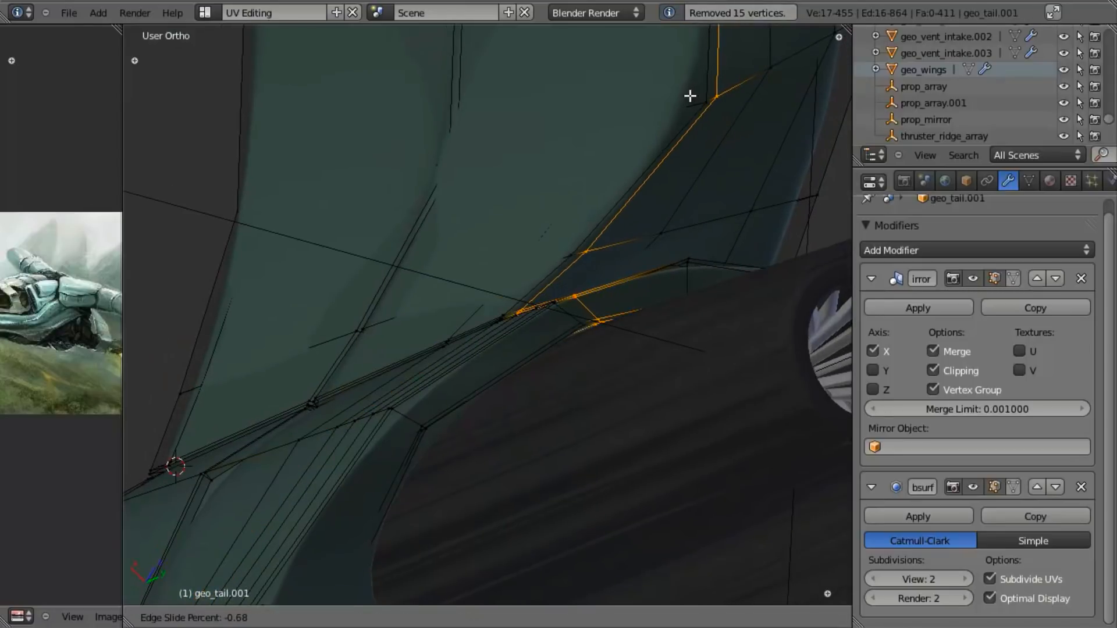
{"action": "left_click", "coordinate": [686, 97]}
{"action": "middle_click_drag", "start_coordinate": [686, 97], "coordinate": [585, 559]}
{"action": "key", "text": "Tab"}
{"action": "middle_click_drag", "start_coordinate": [547, 442], "coordinate": [566, 314], "text": "shift"}
{"action": "scroll", "coordinate": [560, 354], "scroll_direction": "up", "scroll_amount": 4}
{"action": "key", "text": "Tab"}
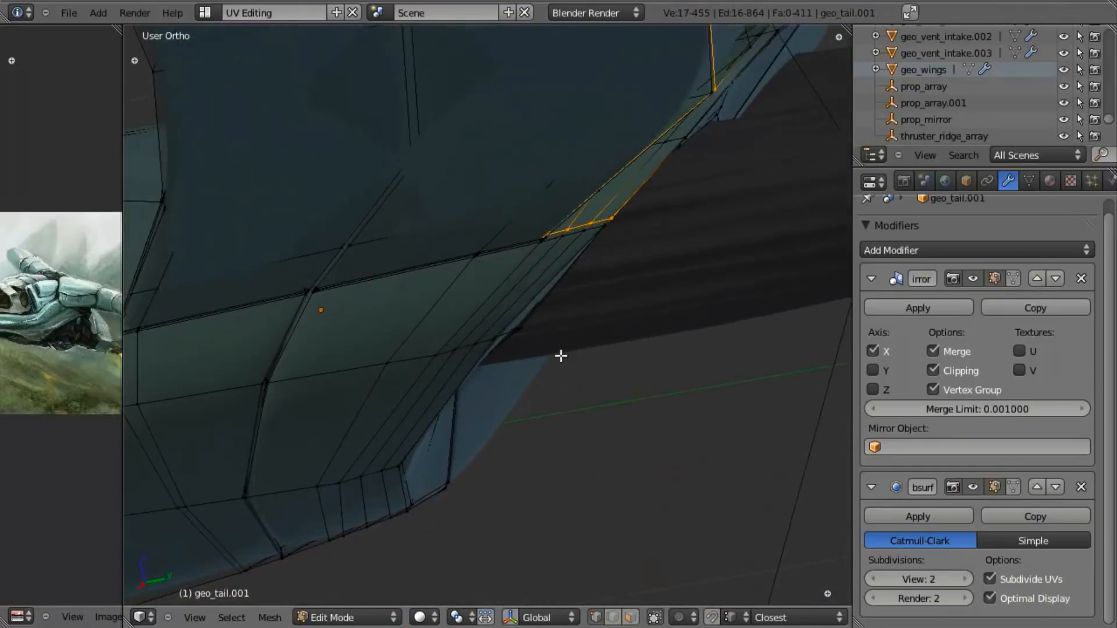
Smooth the three neighbouring vertices where the lower side panel approaches the exhaust rim.
{"action": "scroll", "coordinate": [560, 355], "scroll_direction": "up", "scroll_amount": 3}
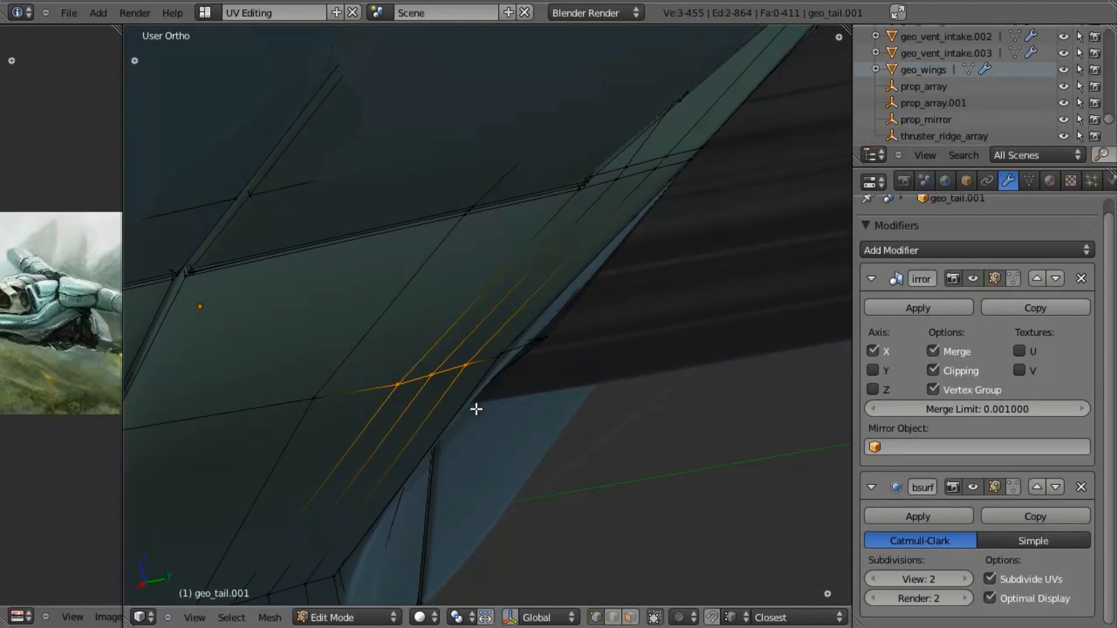
{"action": "key", "text": "w"}
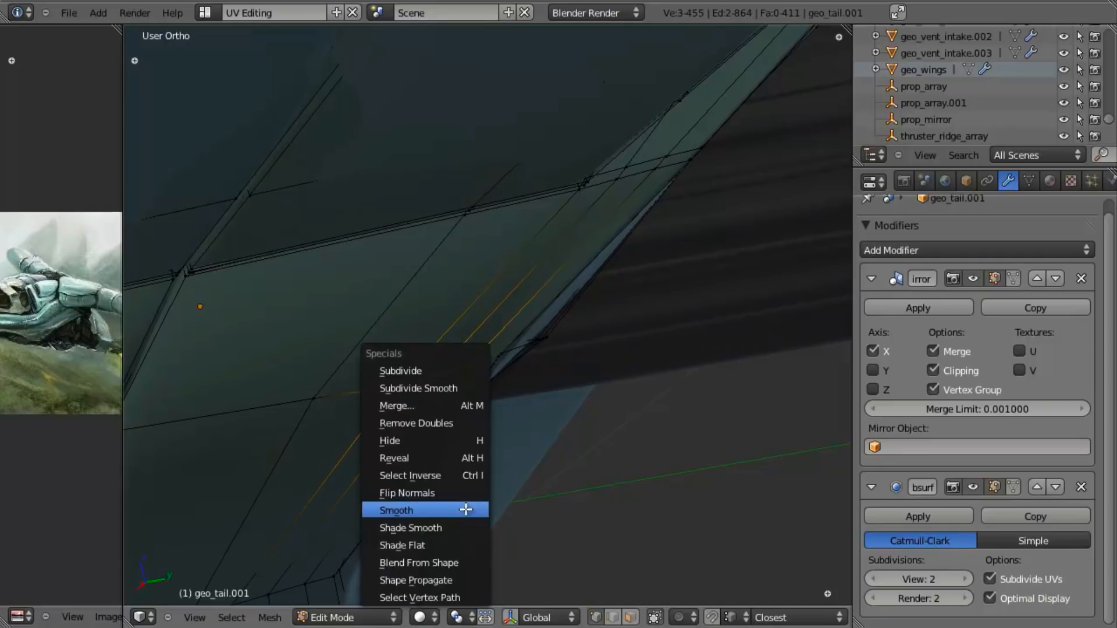
{"action": "left_click", "coordinate": [464, 509]}
Scale the three rim-side vertices on the tail's underside along the X axis and shift them along X.
{"action": "middle_click_drag", "start_coordinate": [541, 392], "coordinate": [499, 446]}
{"action": "middle_click_drag", "start_coordinate": [508, 400], "coordinate": [470, 451]}
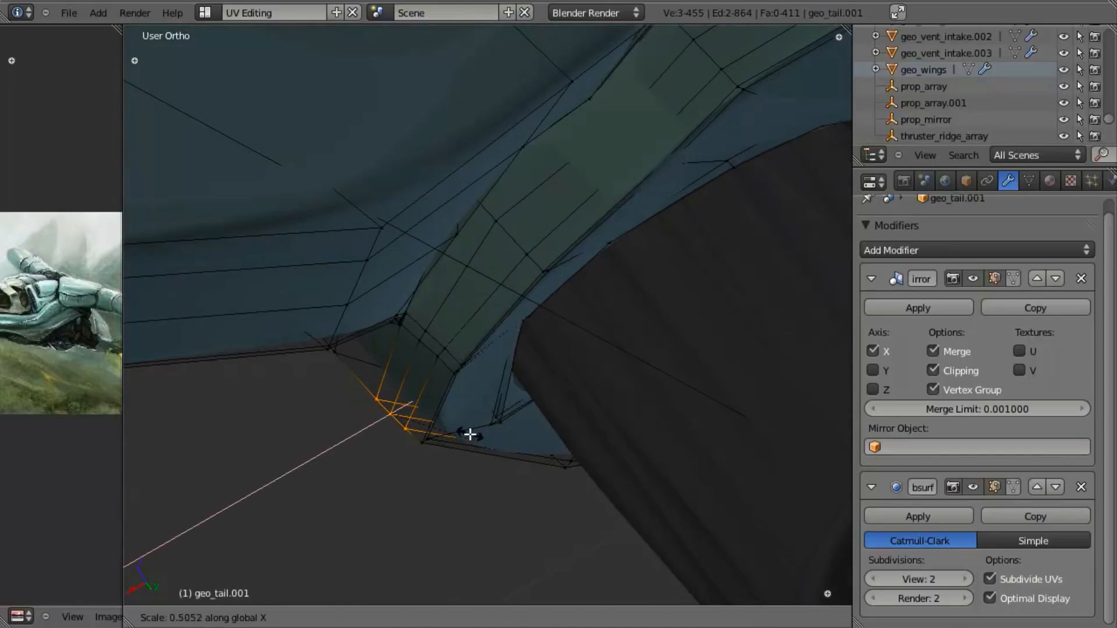
{"action": "middle_click_drag", "start_coordinate": [488, 413], "coordinate": [499, 409]}
{"action": "key", "text": "g"}
{"action": "key", "text": "x"}
{"action": "left_click", "coordinate": [498, 408]}
{"action": "key", "text": "a"}
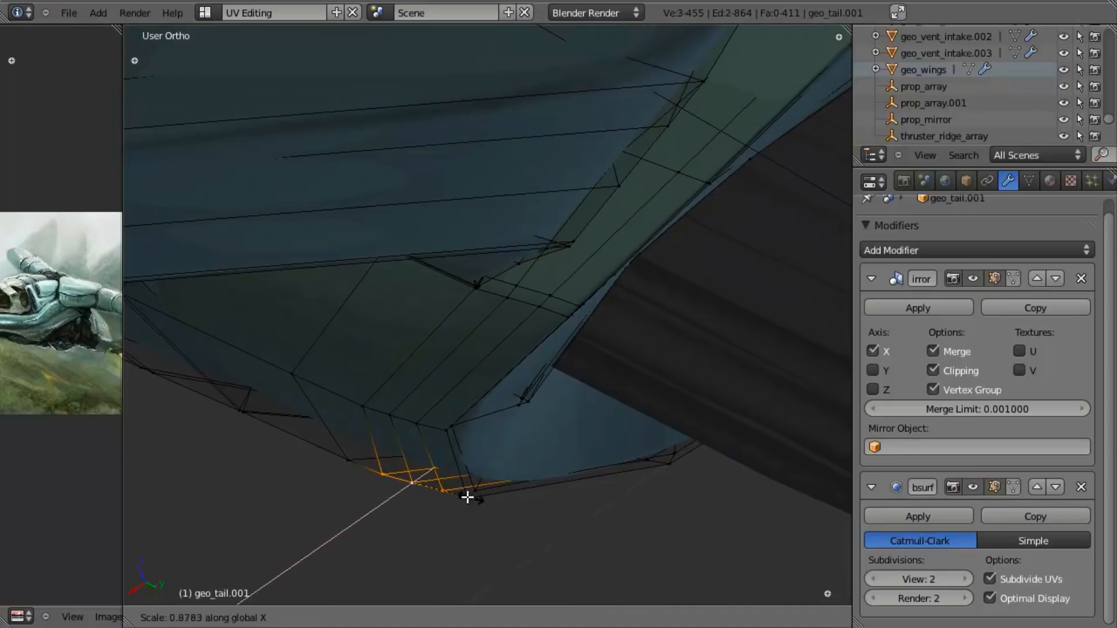
{"action": "left_click", "coordinate": [519, 501]}
Select the row of vertices crossing the exhaust rim just above the side crease and slide it along its edges.
{"action": "middle_click_drag", "start_coordinate": [519, 502], "coordinate": [596, 185]}
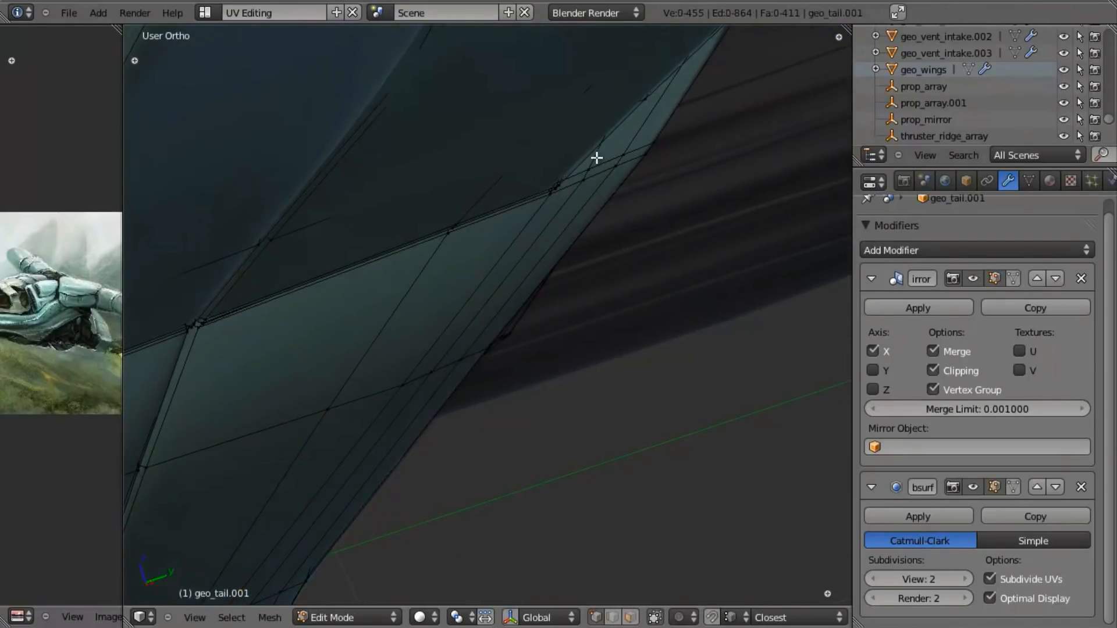
{"action": "middle_click_drag", "start_coordinate": [664, 149], "coordinate": [624, 133]}
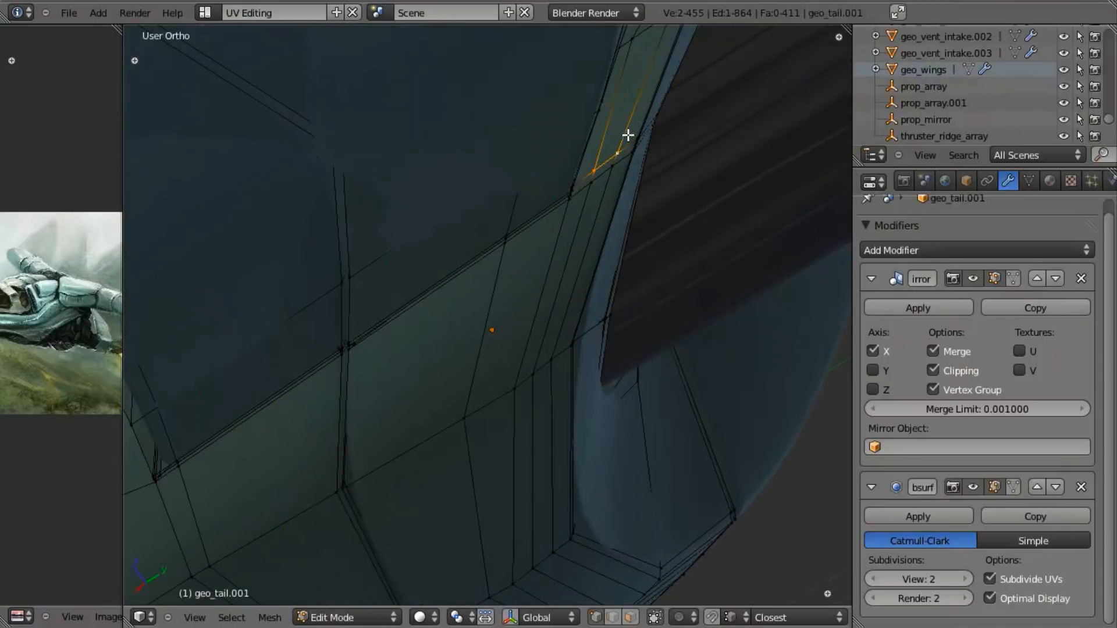
{"action": "key", "text": "z"}
{"action": "right_click", "coordinate": [654, 117], "text": "shift"}
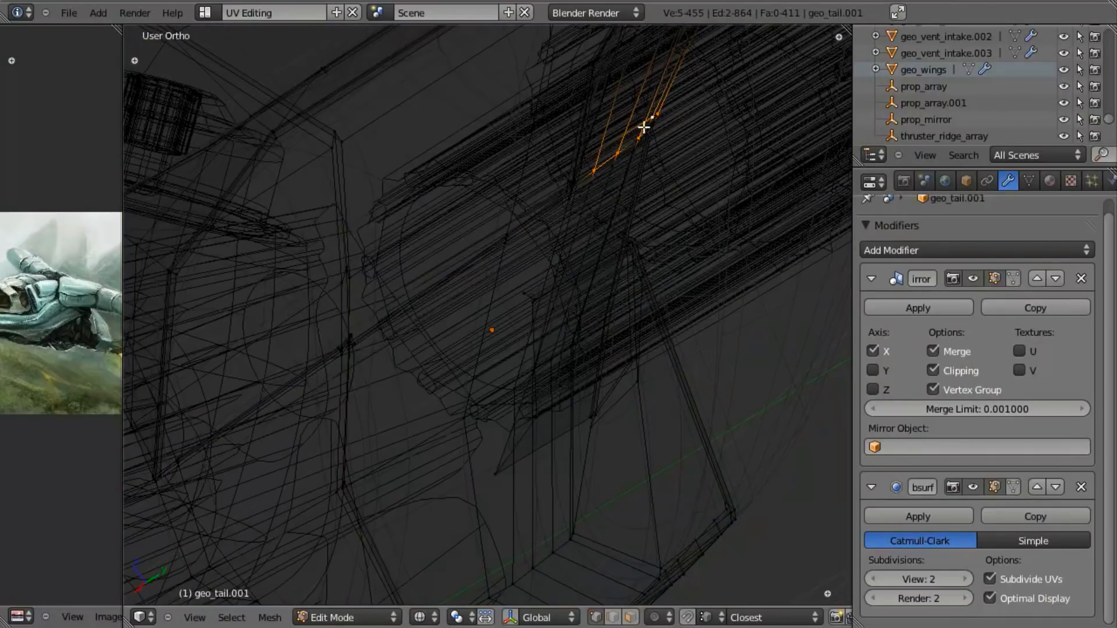
{"action": "middle_click_drag", "start_coordinate": [646, 137], "coordinate": [610, 309], "text": "shift"}
{"action": "scroll", "coordinate": [651, 294], "scroll_direction": "up", "scroll_amount": 8}
{"action": "middle_click_drag", "start_coordinate": [721, 288], "coordinate": [237, 407], "text": "shift"}
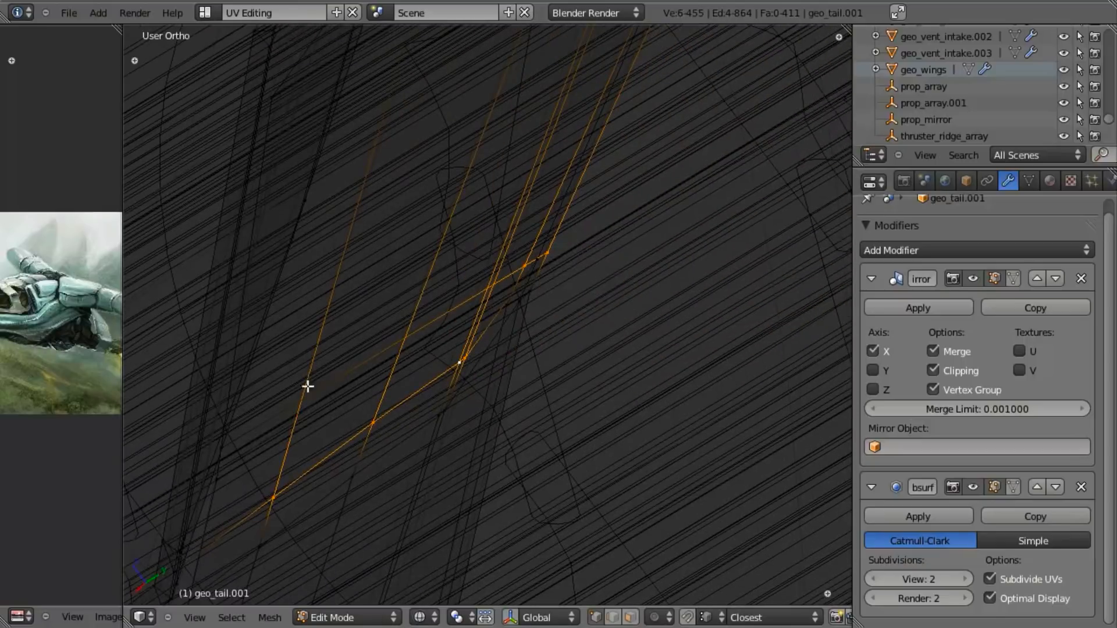
{"action": "key", "text": "z"}
{"action": "key", "text": "z"}
{"action": "key", "text": "ctrl+e"}
{"action": "left_click", "coordinate": [523, 333]}
{"action": "key", "text": "ctrl+e"}
{"action": "left_click", "coordinate": [581, 317]}
{"action": "left_click", "coordinate": [583, 304]}
Select the row of vertices crossing the exhaust rim just below the side crease and slide it slightly along its edges.
{"action": "key", "text": "z"}
{"action": "key", "text": "Tab"}
{"action": "key", "text": "Tab"}
{"action": "right_click", "coordinate": [473, 383], "text": "alt"}
{"action": "scroll", "coordinate": [474, 385], "scroll_direction": "down", "scroll_amount": 4}
{"action": "key", "text": "z"}
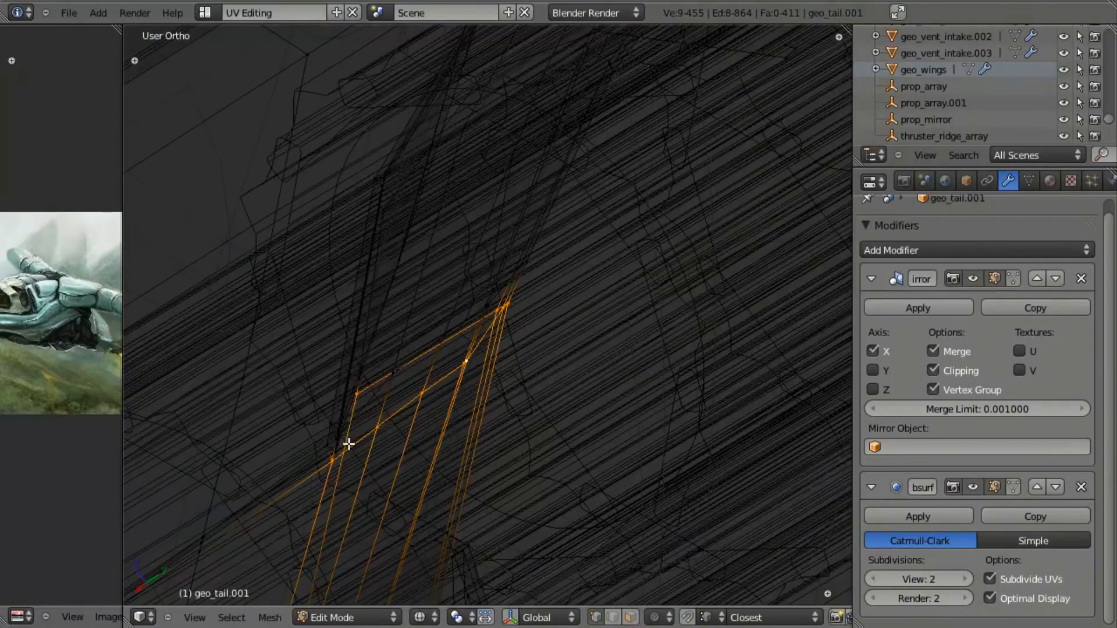
{"action": "key", "text": "z"}
{"action": "key", "text": "ctrl+e"}
{"action": "left_click", "coordinate": [642, 402]}
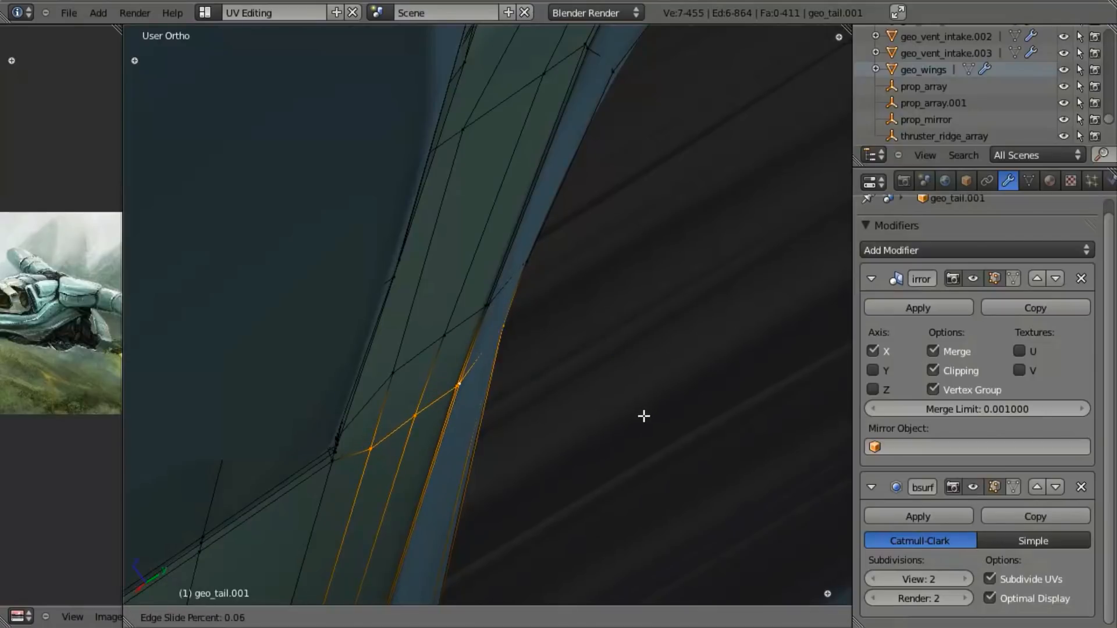
Examine the finished tail shell in object mode and compare its side profile with the reference image.
{"action": "key", "text": "Tab"}
{"action": "scroll", "coordinate": [511, 466], "scroll_direction": "down", "scroll_amount": 11}
{"action": "middle_click_drag", "start_coordinate": [463, 445], "coordinate": [633, 379]}
{"action": "middle_click_drag", "start_coordinate": [582, 414], "coordinate": [501, 371]}
{"action": "key", "text": "KP_3"}
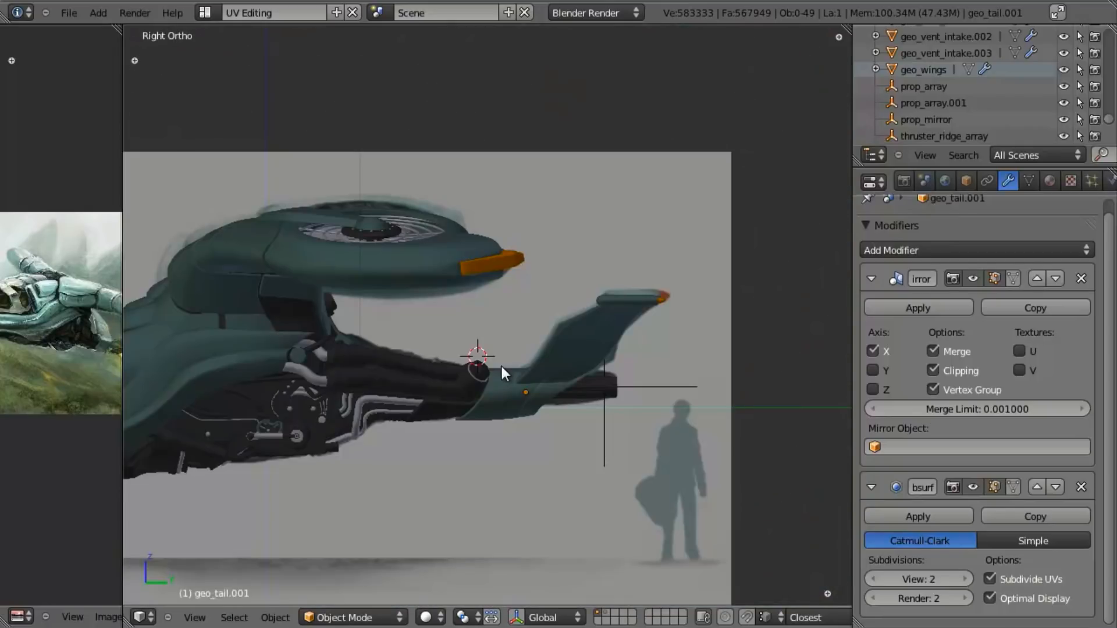
{"action": "key", "text": "z"}
{"action": "mouse_move", "coordinate": [503, 457]}
{"action": "middle_mouse_down", "text": "shift"}
{"action": "mouse_move", "coordinate": [570, 444]}
{"action": "mouse_move", "coordinate": [384, 427]}
{"action": "middle_mouse_up", "text": "shift"}
{"action": "scroll", "coordinate": [484, 417], "scroll_direction": "up", "scroll_amount": 1}
{"action": "key", "text": "z"}
{"action": "scroll", "coordinate": [468, 428], "scroll_direction": "up", "scroll_amount": 3}
{"action": "mouse_move", "coordinate": [468, 427]}
{"action": "middle_mouse_down", "text": "shift"}
{"action": "mouse_move", "coordinate": [529, 219]}
{"action": "mouse_move", "coordinate": [412, 192]}
{"action": "mouse_move", "coordinate": [452, 259]}
{"action": "mouse_move", "coordinate": [429, 273]}
{"action": "mouse_move", "coordinate": [415, 332]}
{"action": "mouse_move", "coordinate": [447, 432]}
{"action": "middle_mouse_up", "text": "shift"}
{"action": "key", "text": "KP_3"}
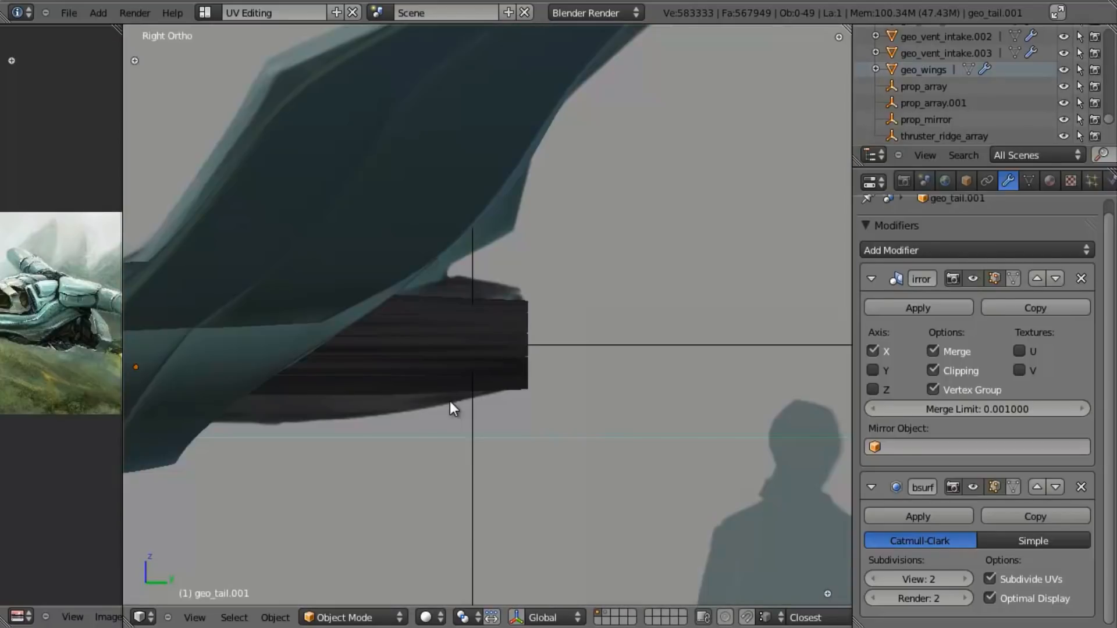
Save the file, overwriting the existing version.
{"action": "key", "text": "z"}
{"action": "key", "text": "ctrl+s"}
{"action": "left_click", "coordinate": [450, 402]}
{"action": "key", "text": "z"}
{"action": "scroll", "coordinate": [449, 400], "scroll_direction": "down", "scroll_amount": 8}
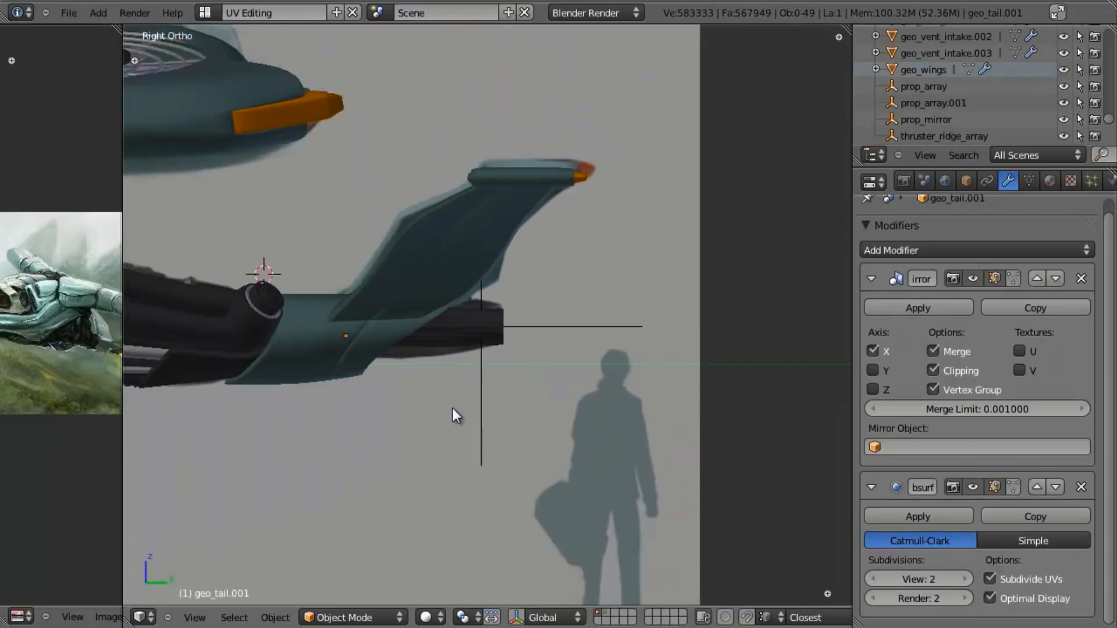
Reset the 3D cursor to the scene's centre and maximize the 3D viewport to show the whole aircraft.
{"action": "middle_click_drag", "start_coordinate": [486, 256], "coordinate": [569, 379]}
{"action": "key", "text": "KP_1"}
{"action": "key", "text": "KP_0"}
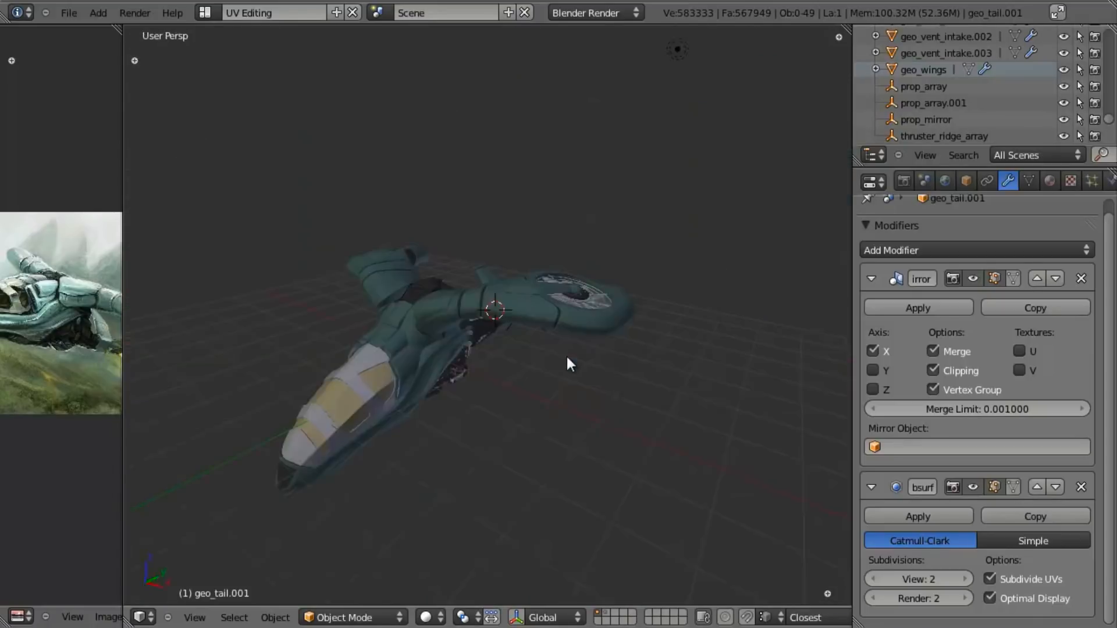
{"action": "middle_click_drag", "start_coordinate": [570, 381], "coordinate": [472, 350]}
{"action": "right_click", "coordinate": [473, 351]}
{"action": "key", "text": "a"}
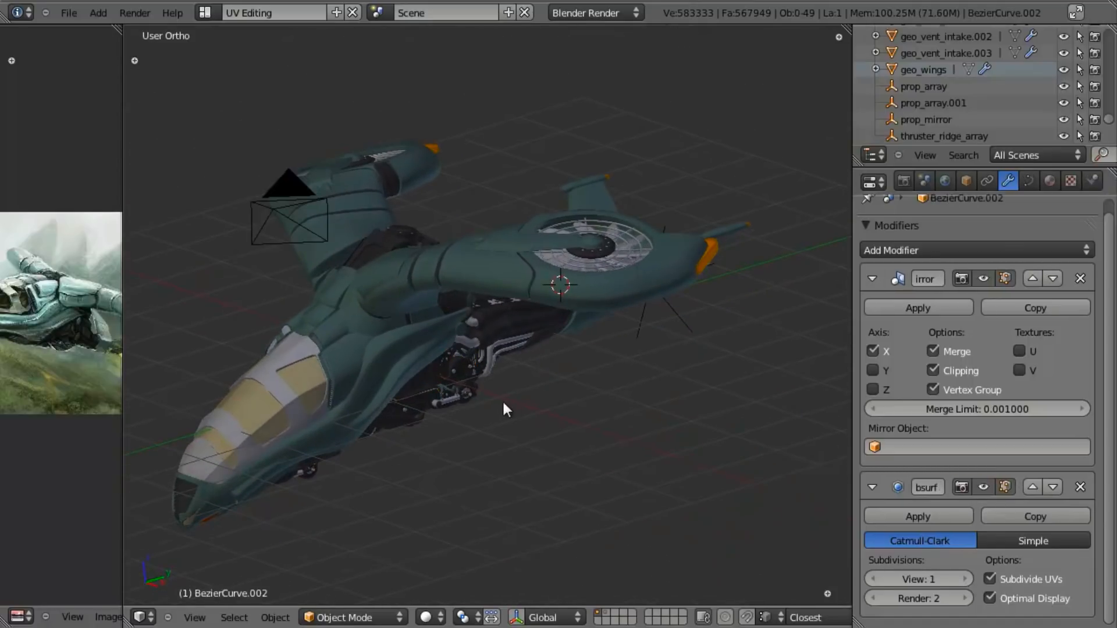
{"action": "key", "text": "shift+c"}
{"action": "mouse_move", "coordinate": [533, 390]}
{"action": "middle_mouse_down", "text": "shift"}
{"action": "mouse_move", "coordinate": [568, 371]}
{"action": "mouse_move", "coordinate": [530, 373]}
{"action": "mouse_move", "coordinate": [540, 384]}
{"action": "middle_mouse_up", "text": "shift"}
{"action": "scroll", "coordinate": [577, 375], "scroll_direction": "up", "scroll_amount": 3}
{"action": "scroll", "coordinate": [577, 375], "scroll_direction": "up", "scroll_amount": 2}
{"action": "key", "text": "shift+space"}
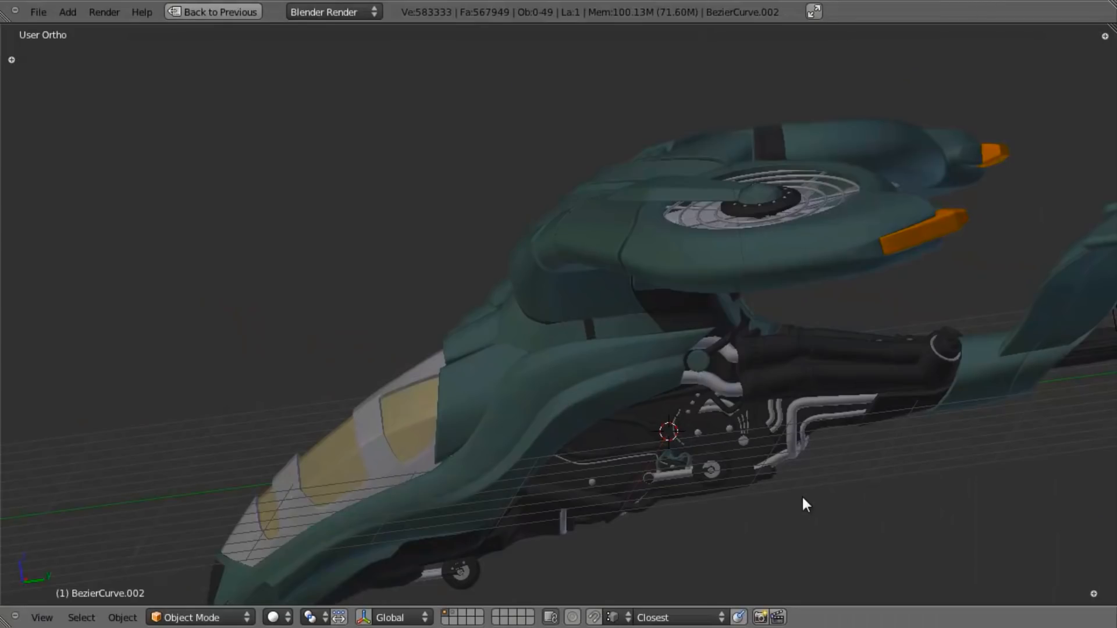
Move the thruster ridge array empty at the tail nozzles off the visible layer to another layer.
{"action": "middle_click_drag", "start_coordinate": [777, 483], "coordinate": [347, 432]}
{"action": "right_click", "coordinate": [379, 432]}
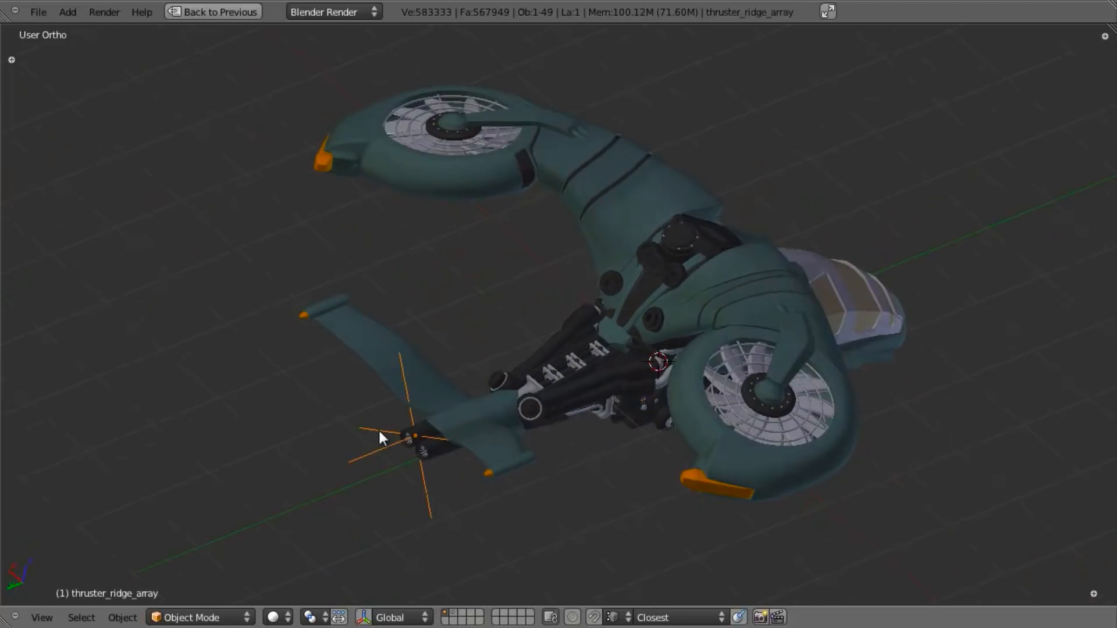
{"action": "key", "text": "m"}
{"action": "key", "text": "2"}
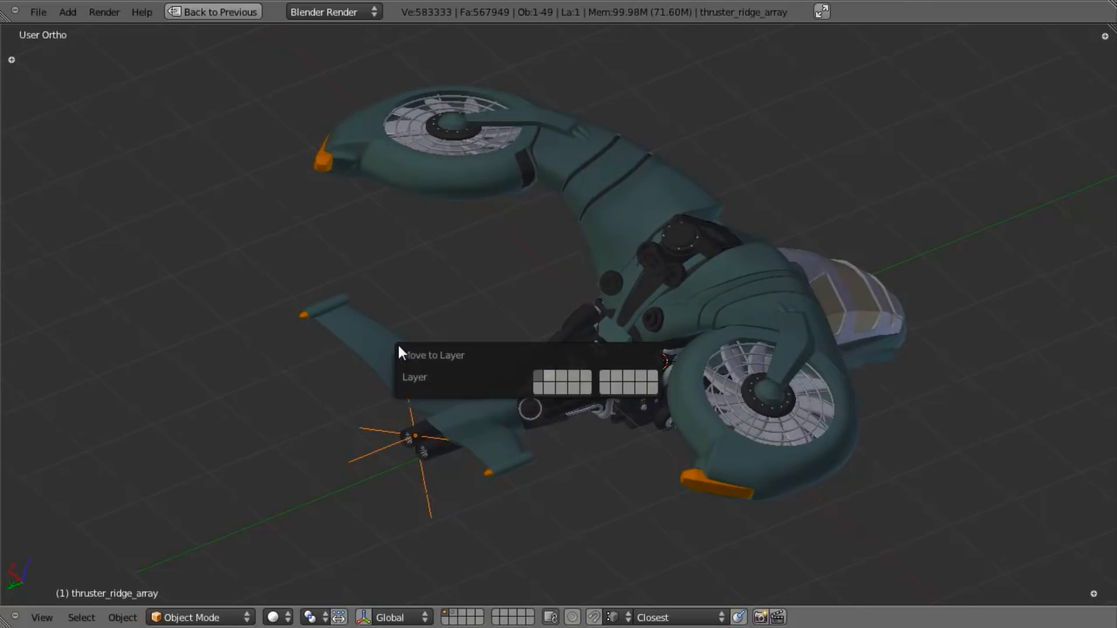
Select the lamp and the camera above the aircraft together and move both to another layer.
{"action": "middle_click_drag", "start_coordinate": [566, 257], "coordinate": [605, 369]}
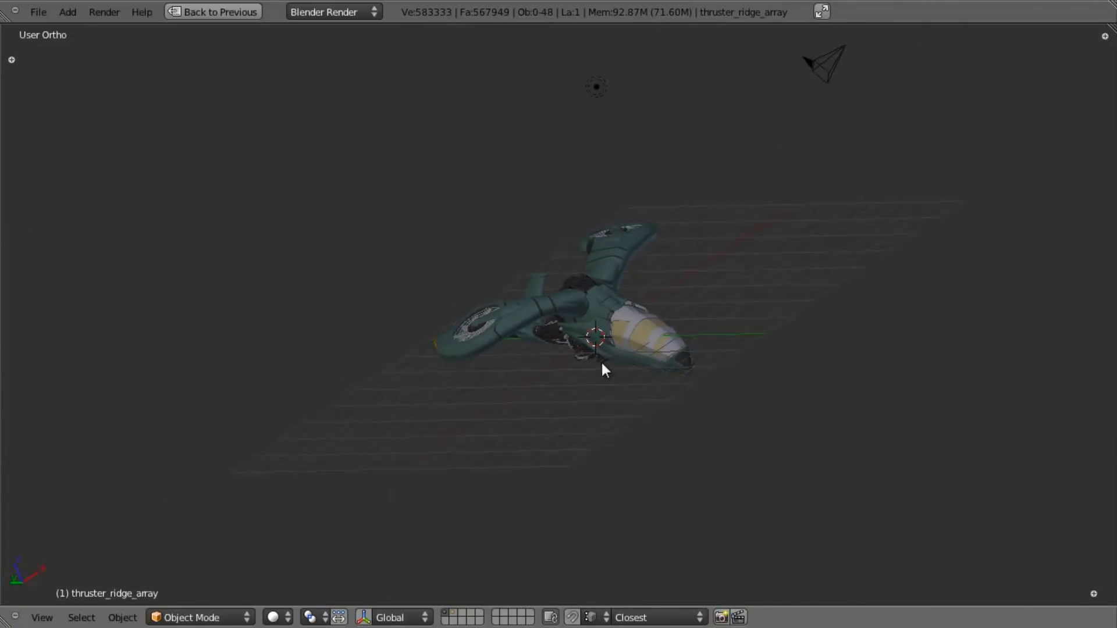
{"action": "right_click", "coordinate": [737, 140], "text": "shift"}
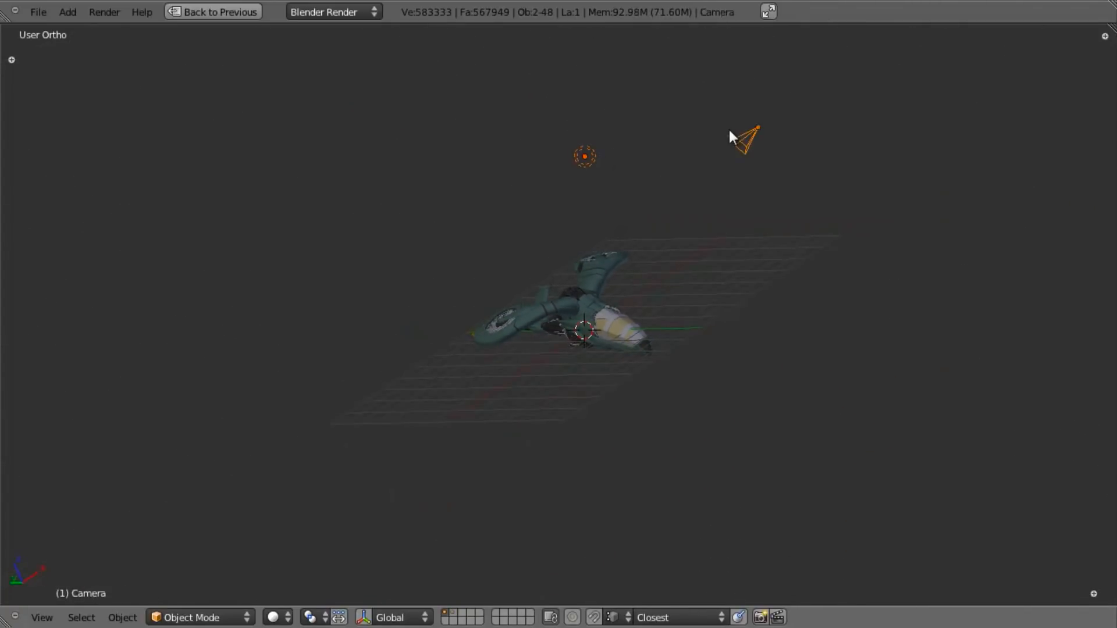
{"action": "key", "text": "m"}
{"action": "key", "text": "2"}
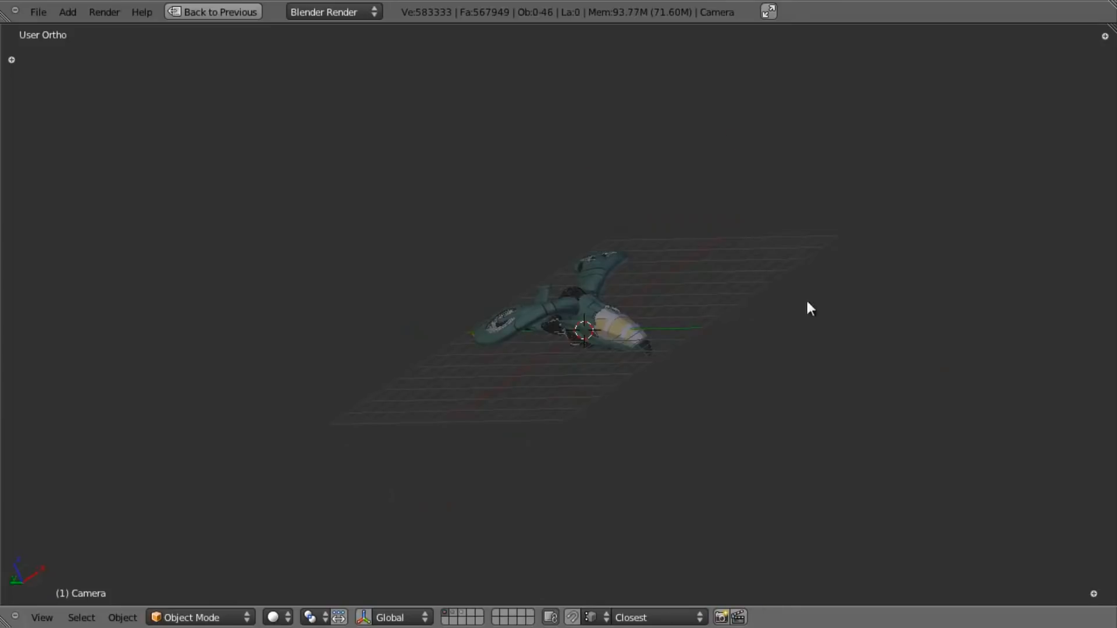
Select the lattice around the dark vented panel between the wing roots and move it to the third layer.
{"action": "middle_click_drag", "start_coordinate": [756, 381], "coordinate": [608, 442]}
{"action": "scroll", "coordinate": [606, 437], "scroll_direction": "up", "scroll_amount": 5}
{"action": "scroll", "coordinate": [599, 381], "scroll_direction": "up", "scroll_amount": 3}
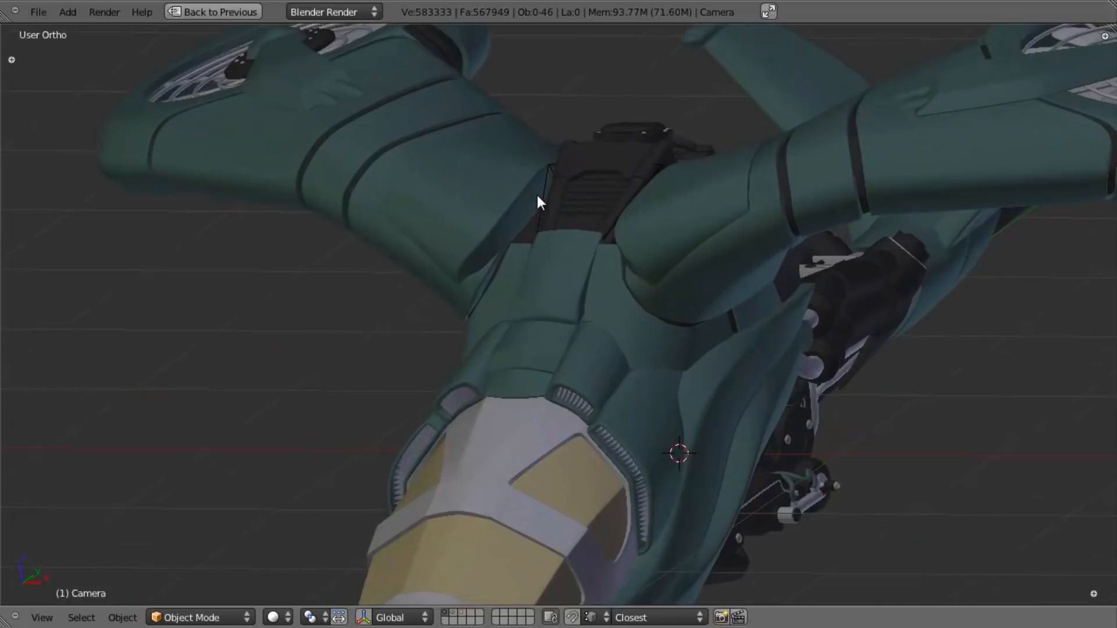
{"action": "key", "text": "z"}
{"action": "right_click", "coordinate": [543, 207]}
{"action": "right_click", "coordinate": [543, 200]}
{"action": "key", "text": "z"}
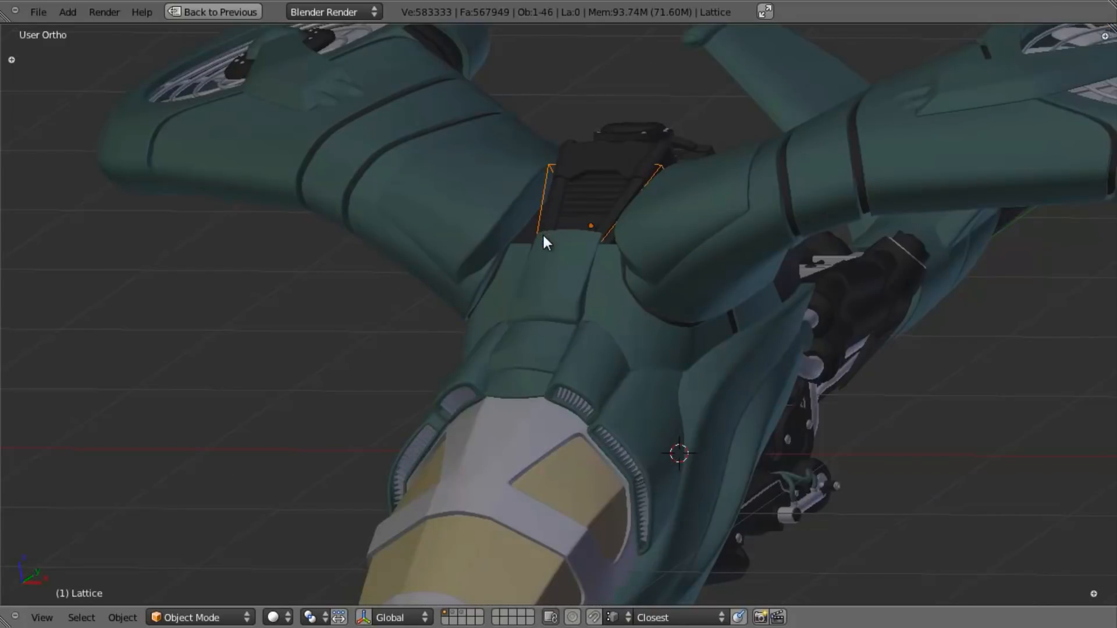
{"action": "key", "text": "m"}
{"action": "key", "text": "2"}
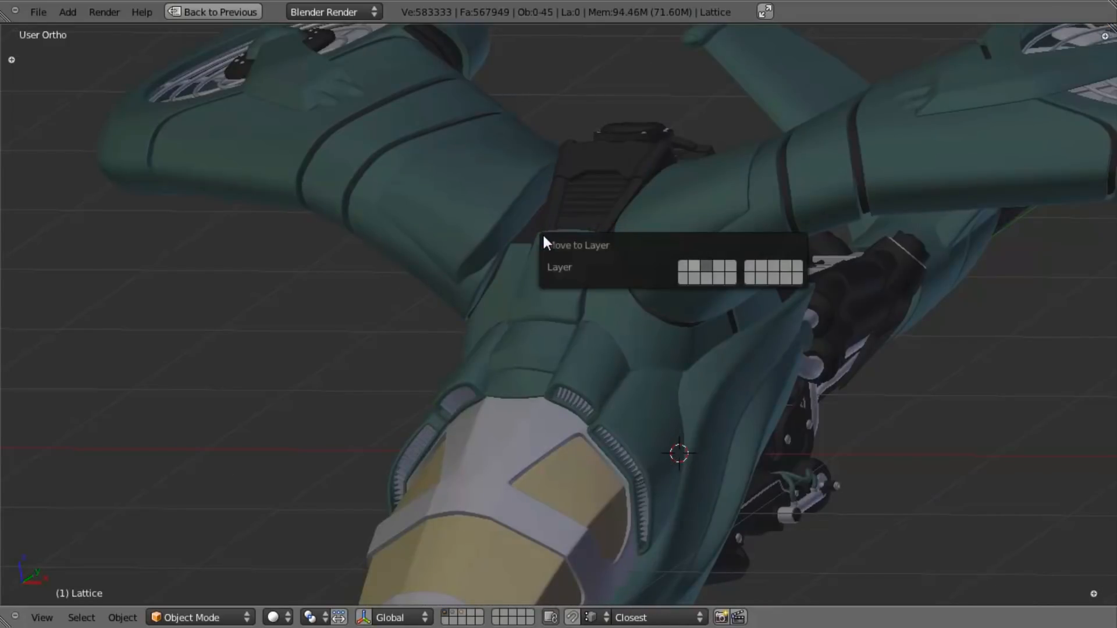
Compare the cockpit and lower fuselage with the reference image in the right side view, using wireframe and solid shading.
{"action": "middle_click_drag", "start_coordinate": [893, 374], "coordinate": [535, 216]}
{"action": "scroll", "coordinate": [535, 214], "scroll_direction": "up", "scroll_amount": 2}
{"action": "key", "text": "KP_3"}
{"action": "middle_click_drag", "start_coordinate": [546, 265], "coordinate": [276, 465], "text": "shift"}
{"action": "scroll", "coordinate": [442, 134], "scroll_direction": "up", "scroll_amount": 2}
{"action": "key", "text": "z"}
{"action": "middle_click_drag", "start_coordinate": [451, 149], "coordinate": [437, 280], "text": "shift"}
{"action": "scroll", "coordinate": [437, 281], "scroll_direction": "up", "scroll_amount": 3}
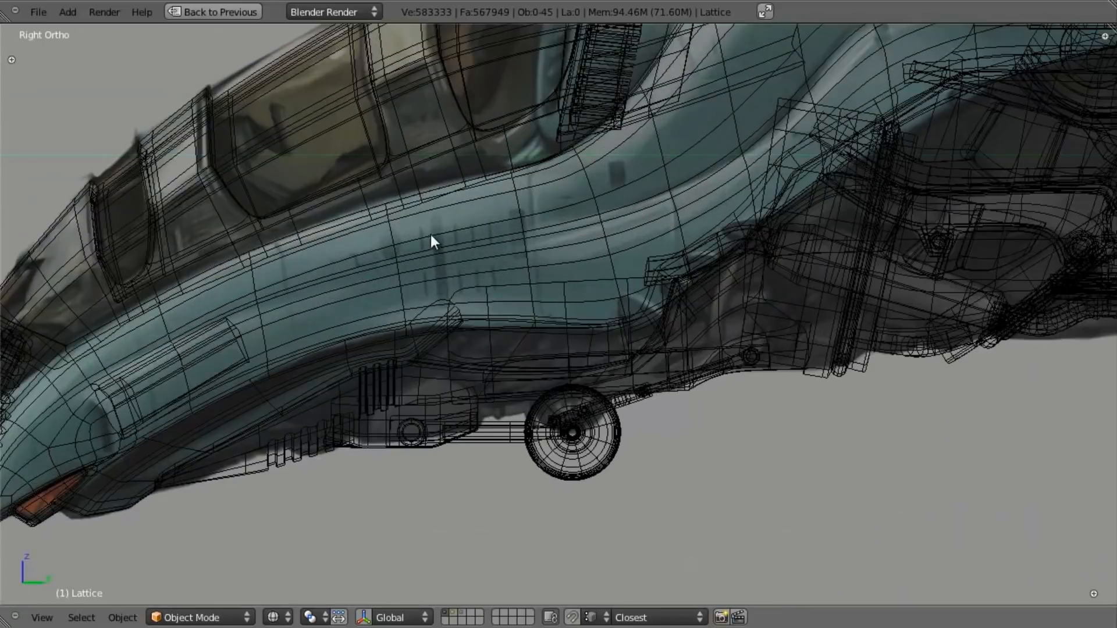
{"action": "key", "text": "z"}
{"action": "key", "text": "z"}
{"action": "middle_click_drag", "start_coordinate": [308, 179], "coordinate": [343, 271], "text": "shift"}
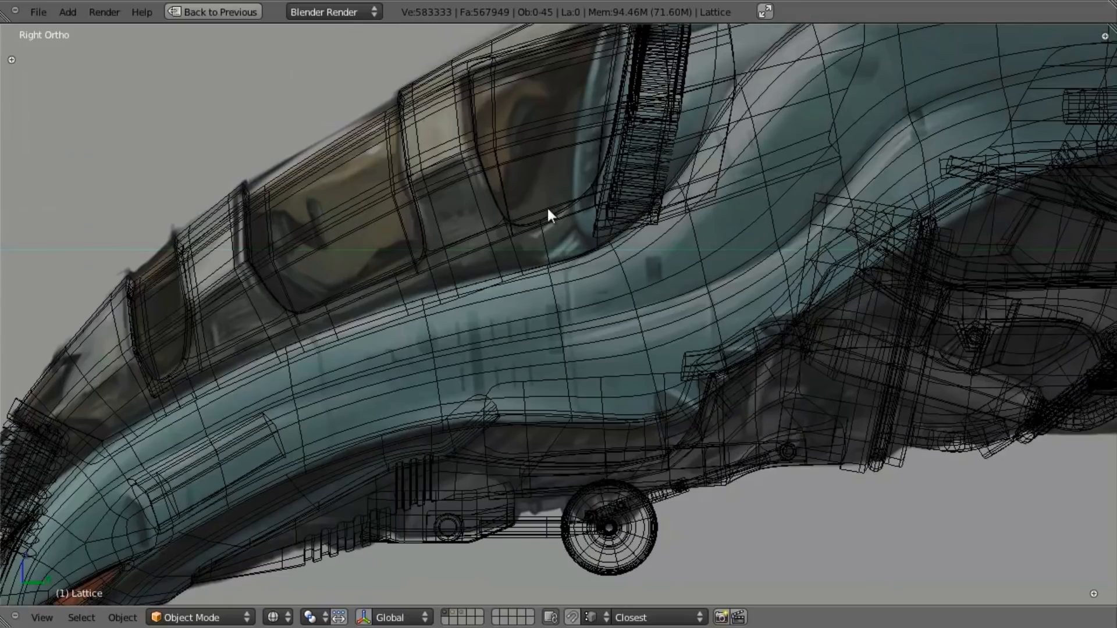
{"action": "scroll", "coordinate": [610, 302], "scroll_direction": "down", "scroll_amount": 3}
{"action": "key", "text": "z"}
{"action": "key", "text": "t"}
Frame the whole aircraft in the right side view and save the file, overwriting the existing version.
{"action": "middle_click_drag", "start_coordinate": [632, 303], "coordinate": [550, 492]}
{"action": "key", "text": "KP_3"}
{"action": "middle_click_drag", "start_coordinate": [609, 362], "coordinate": [582, 378], "text": "shift"}
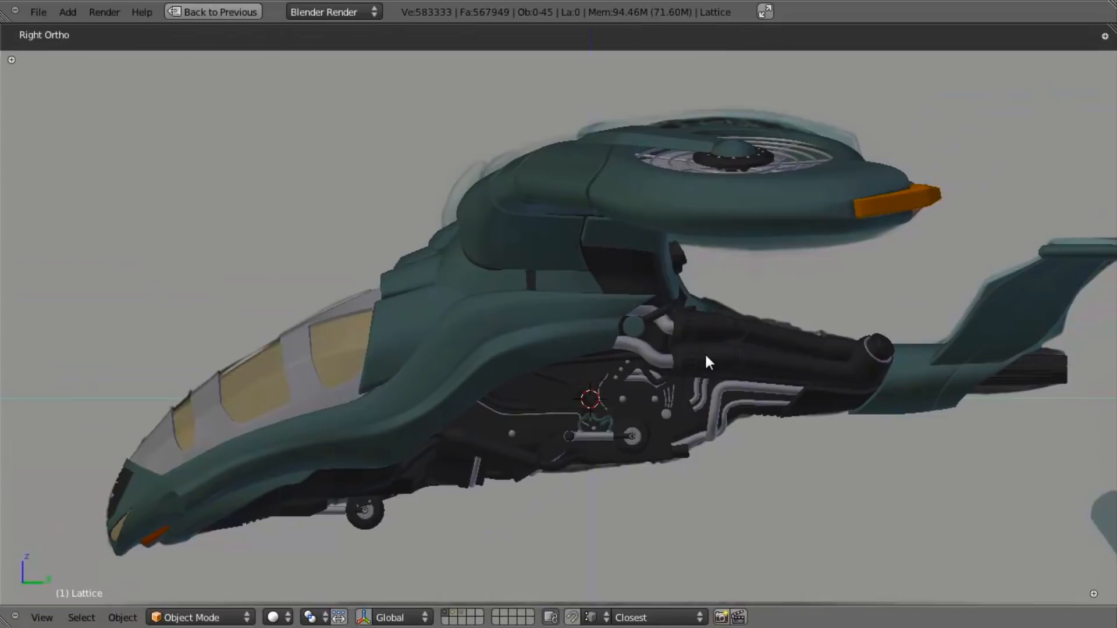
{"action": "key", "text": "ctrl+s"}
{"action": "left_click", "coordinate": [706, 360]}
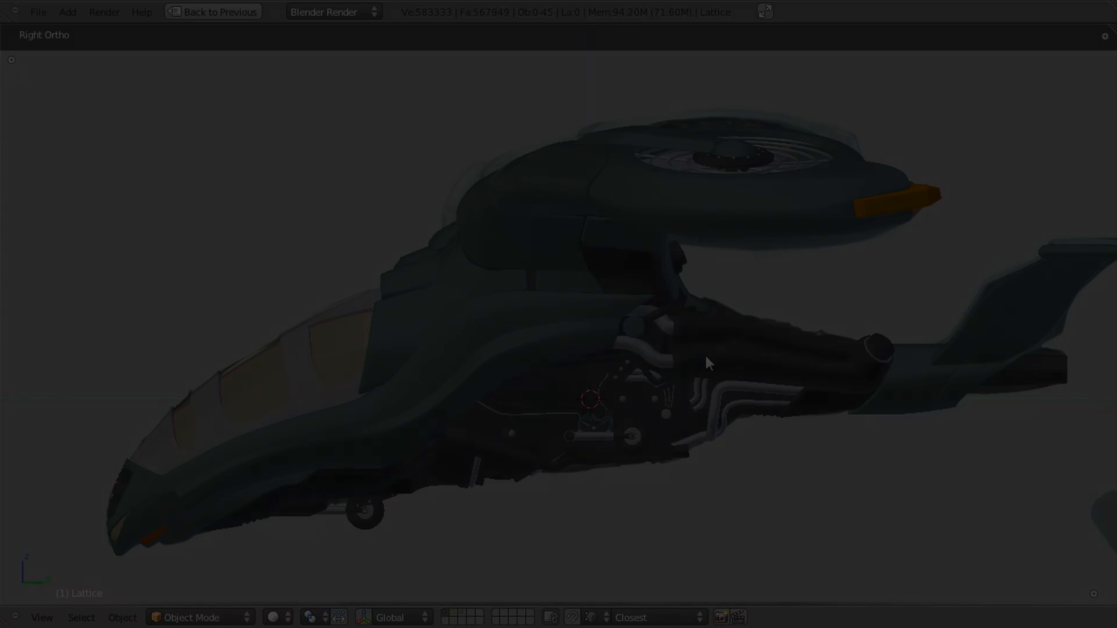